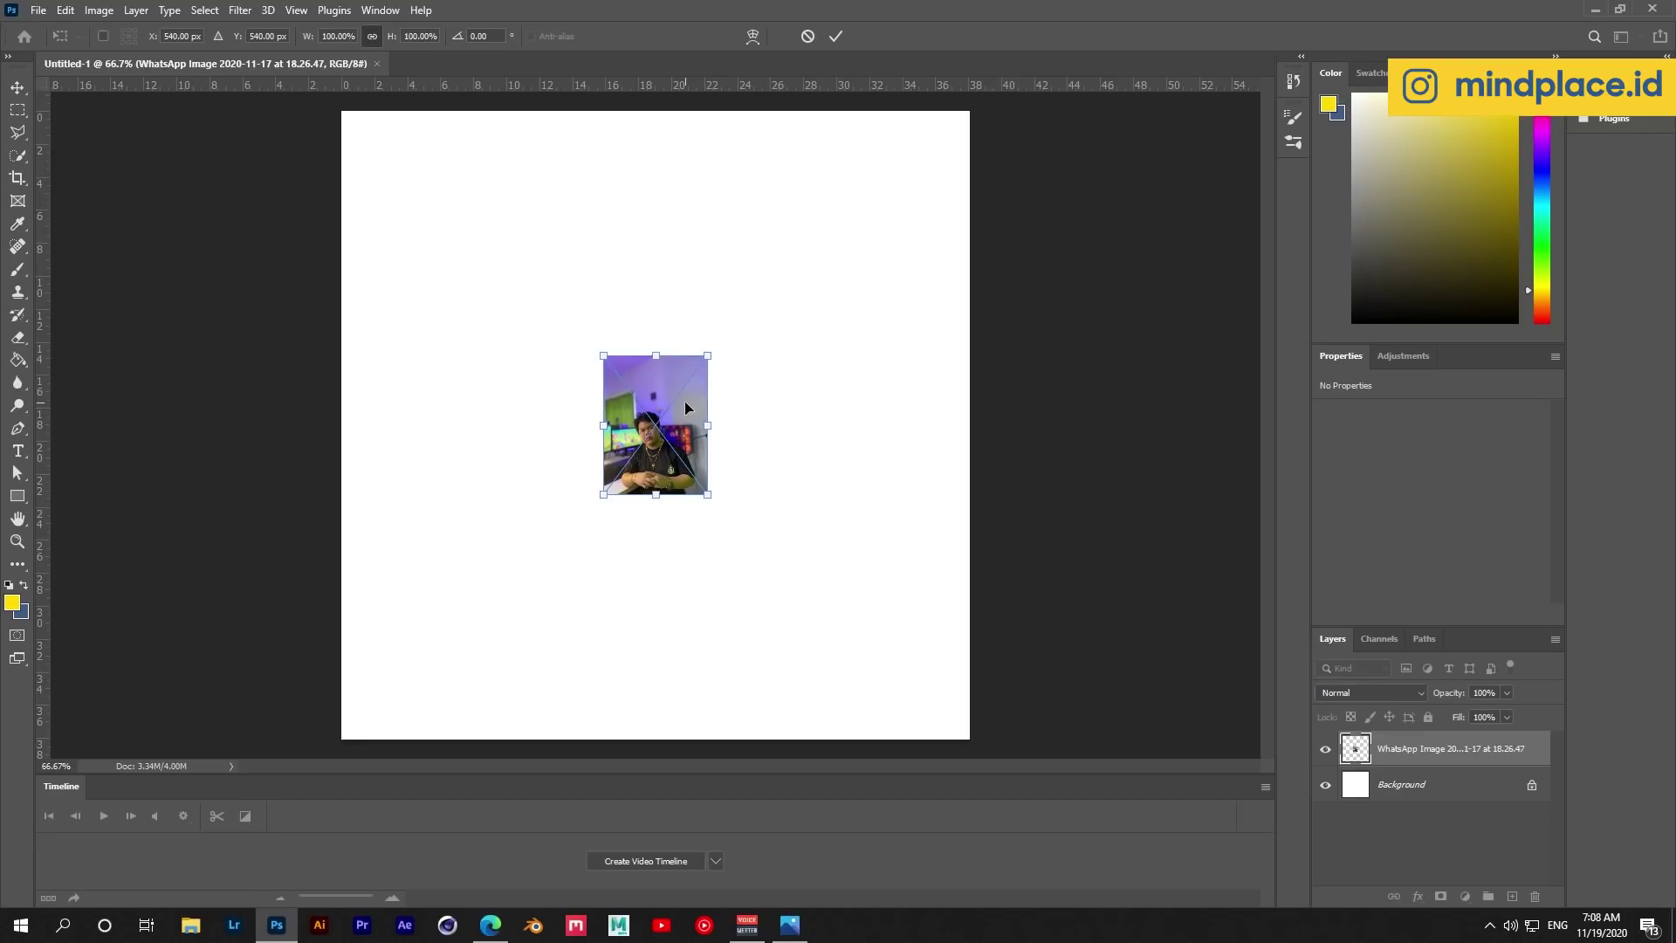
Enlarge the seated man's photo and convert it to a regular layer, keeping its transforms.
{"action": "left_click_drag", "start_coordinate": [710, 356], "coordinate": [999, 226]}
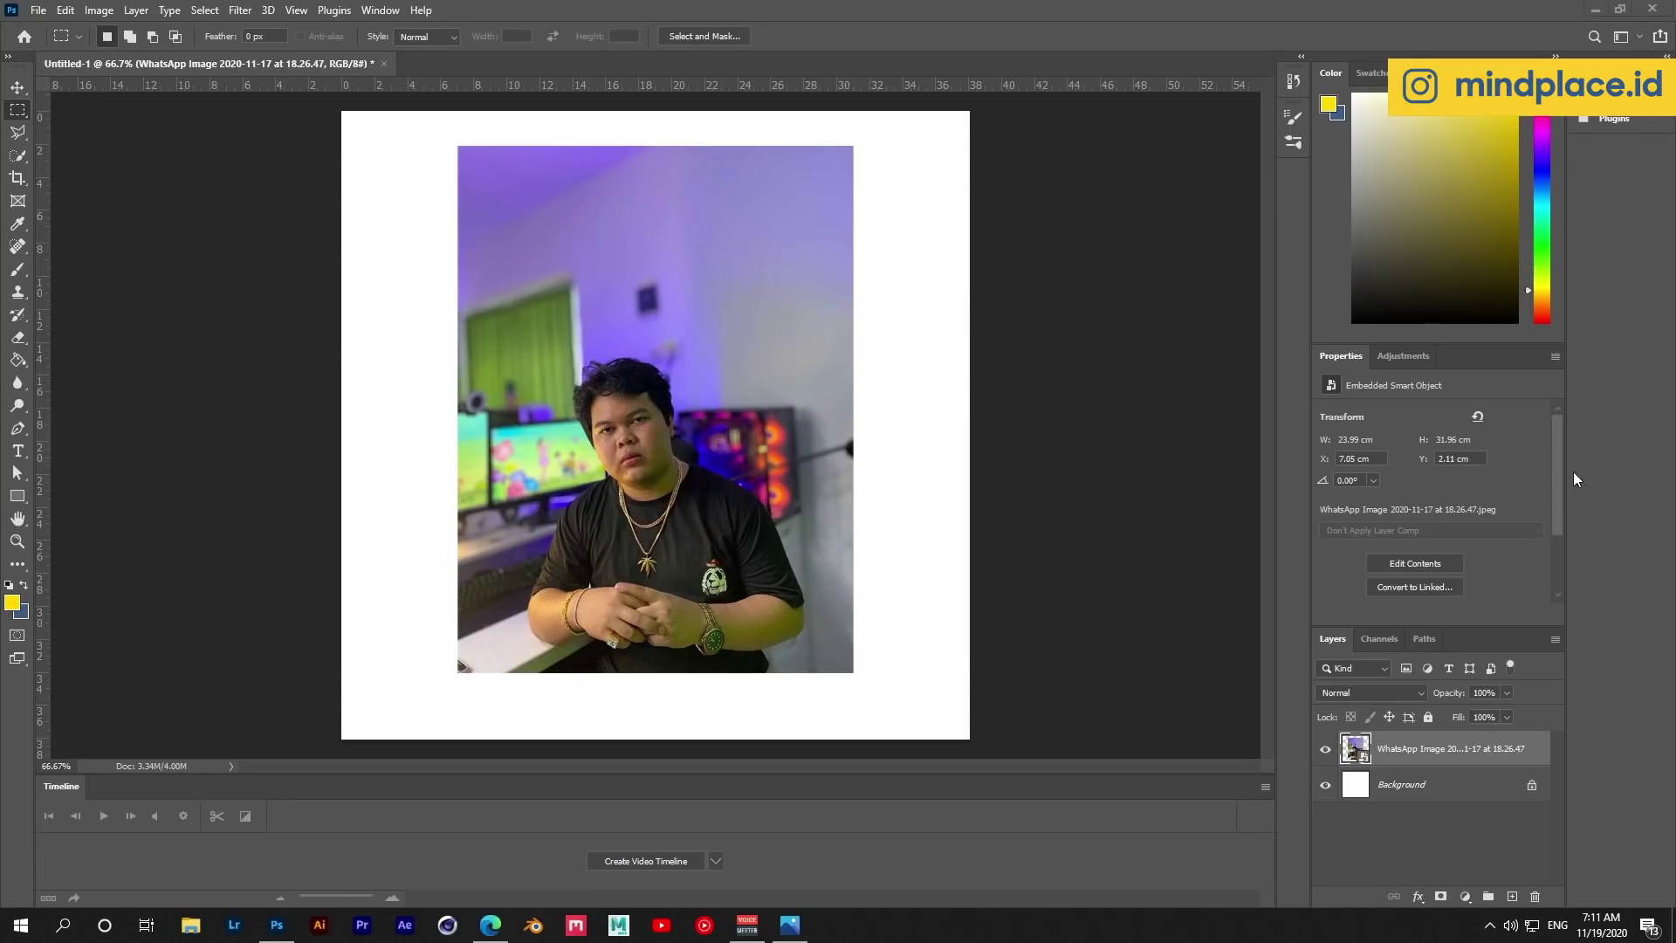
{"action": "scroll", "coordinate": [1557, 572], "scroll_direction": "down", "scroll_amount": 3}
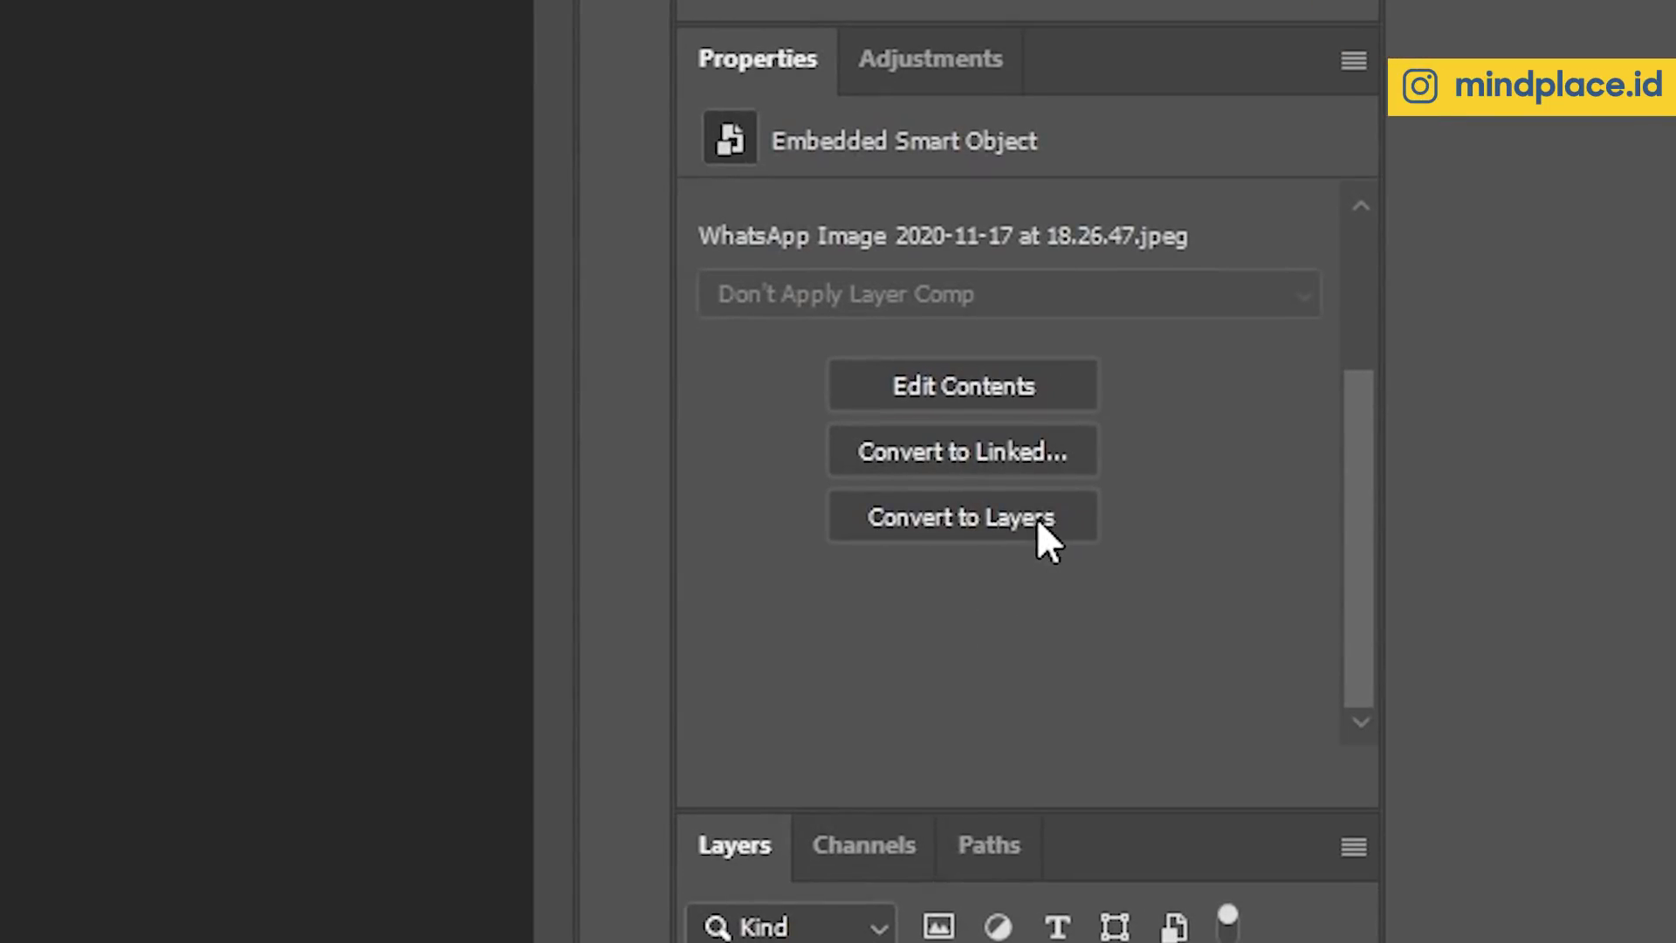
{"action": "left_click", "coordinate": [1161, 528]}
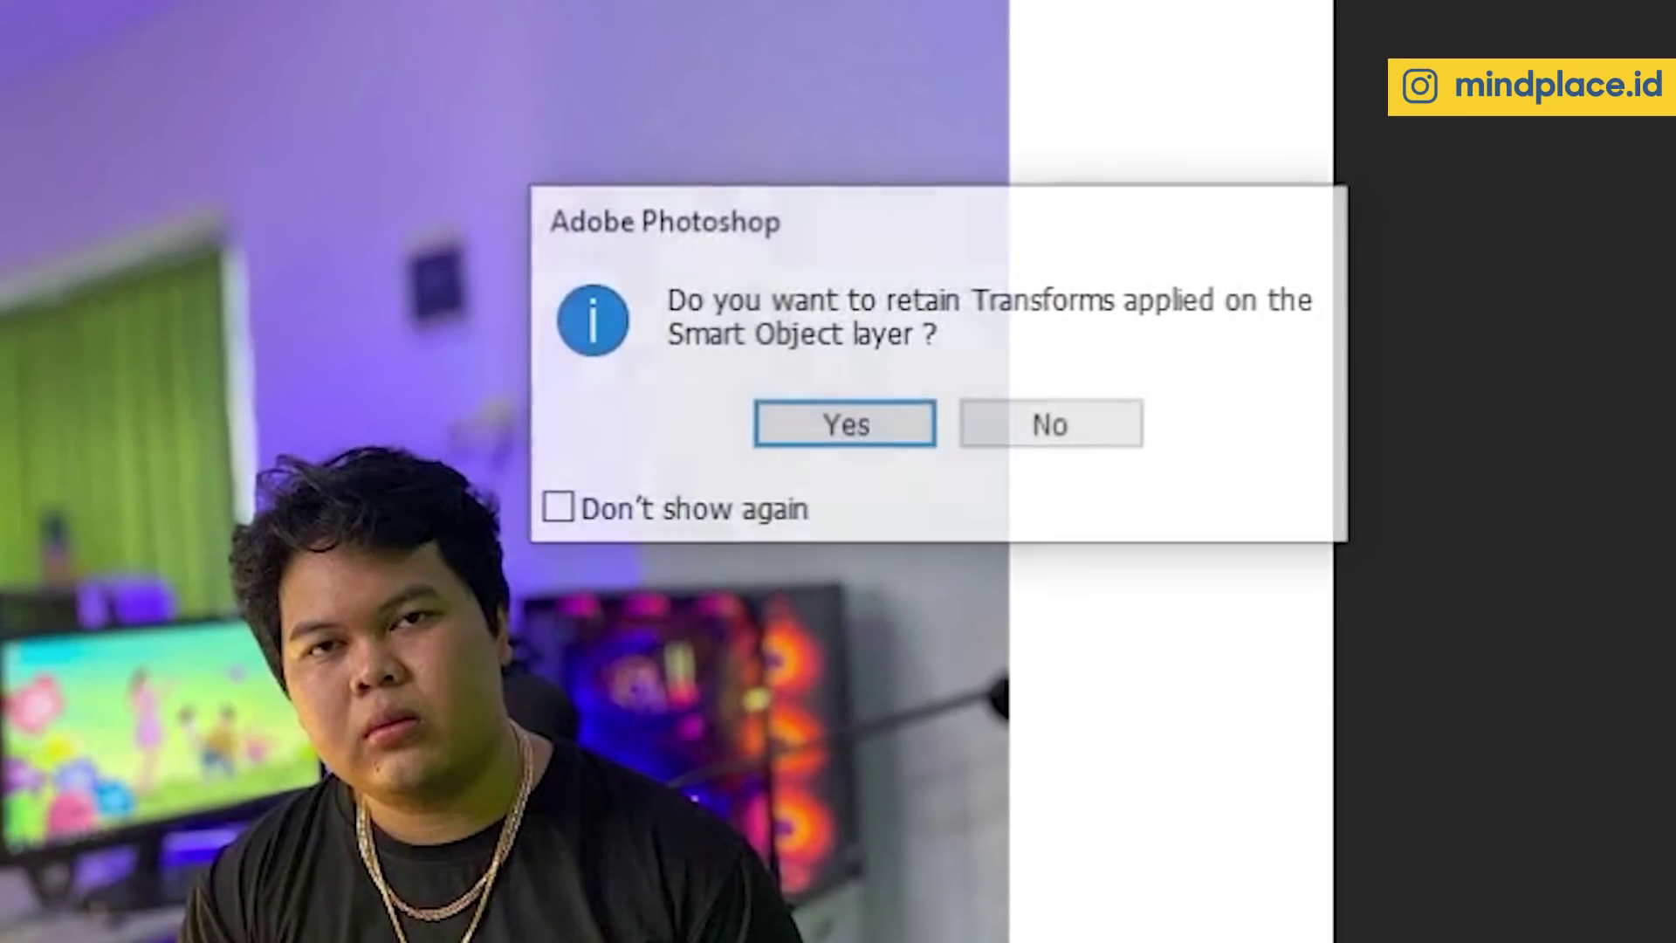
{"action": "left_click", "coordinate": [863, 442]}
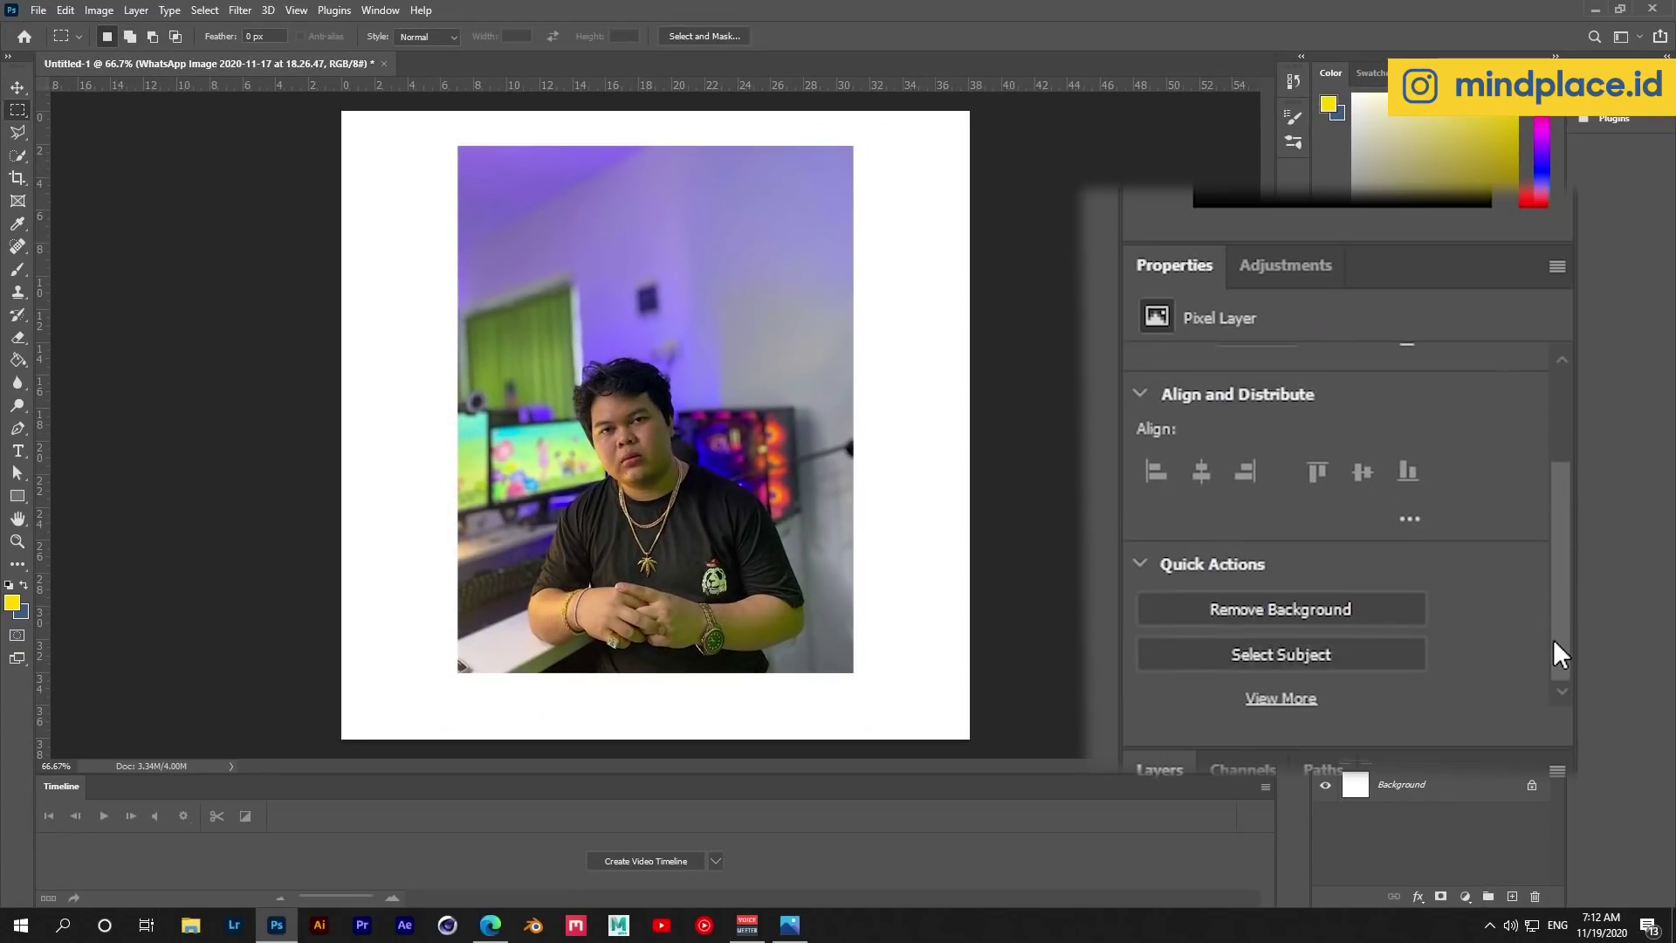
{"action": "left_click", "coordinate": [1338, 609]}
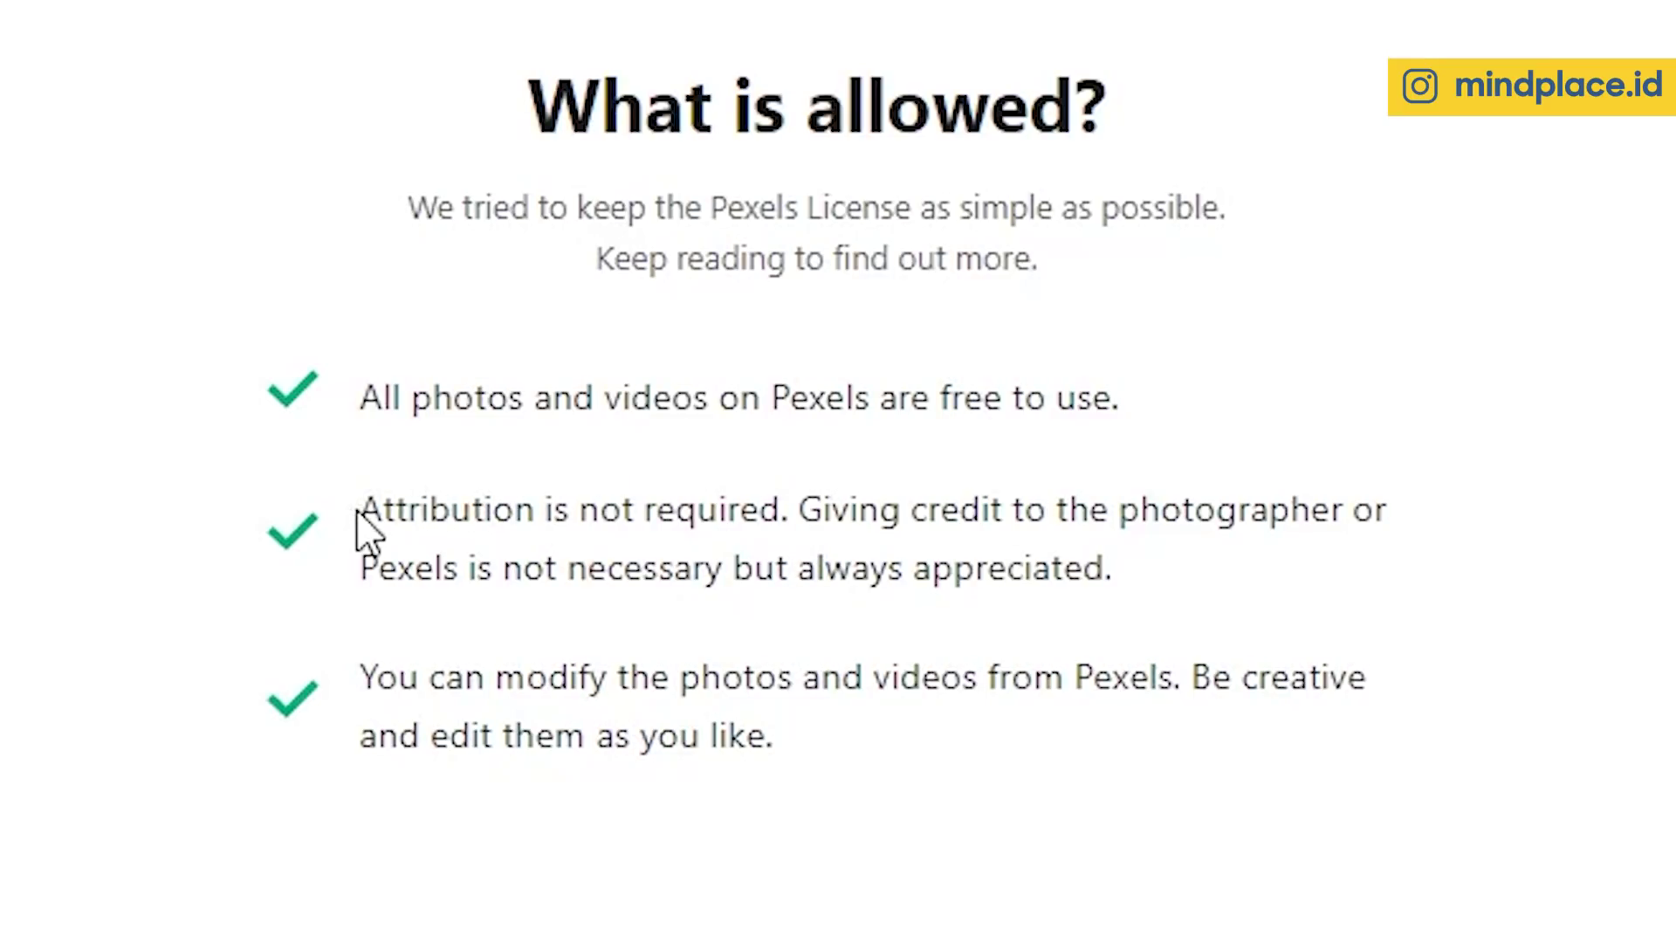
Highlight the license lines saying attribution is not required and credit is optional.
{"action": "left_click_drag", "start_coordinate": [372, 508], "coordinate": [537, 515]}
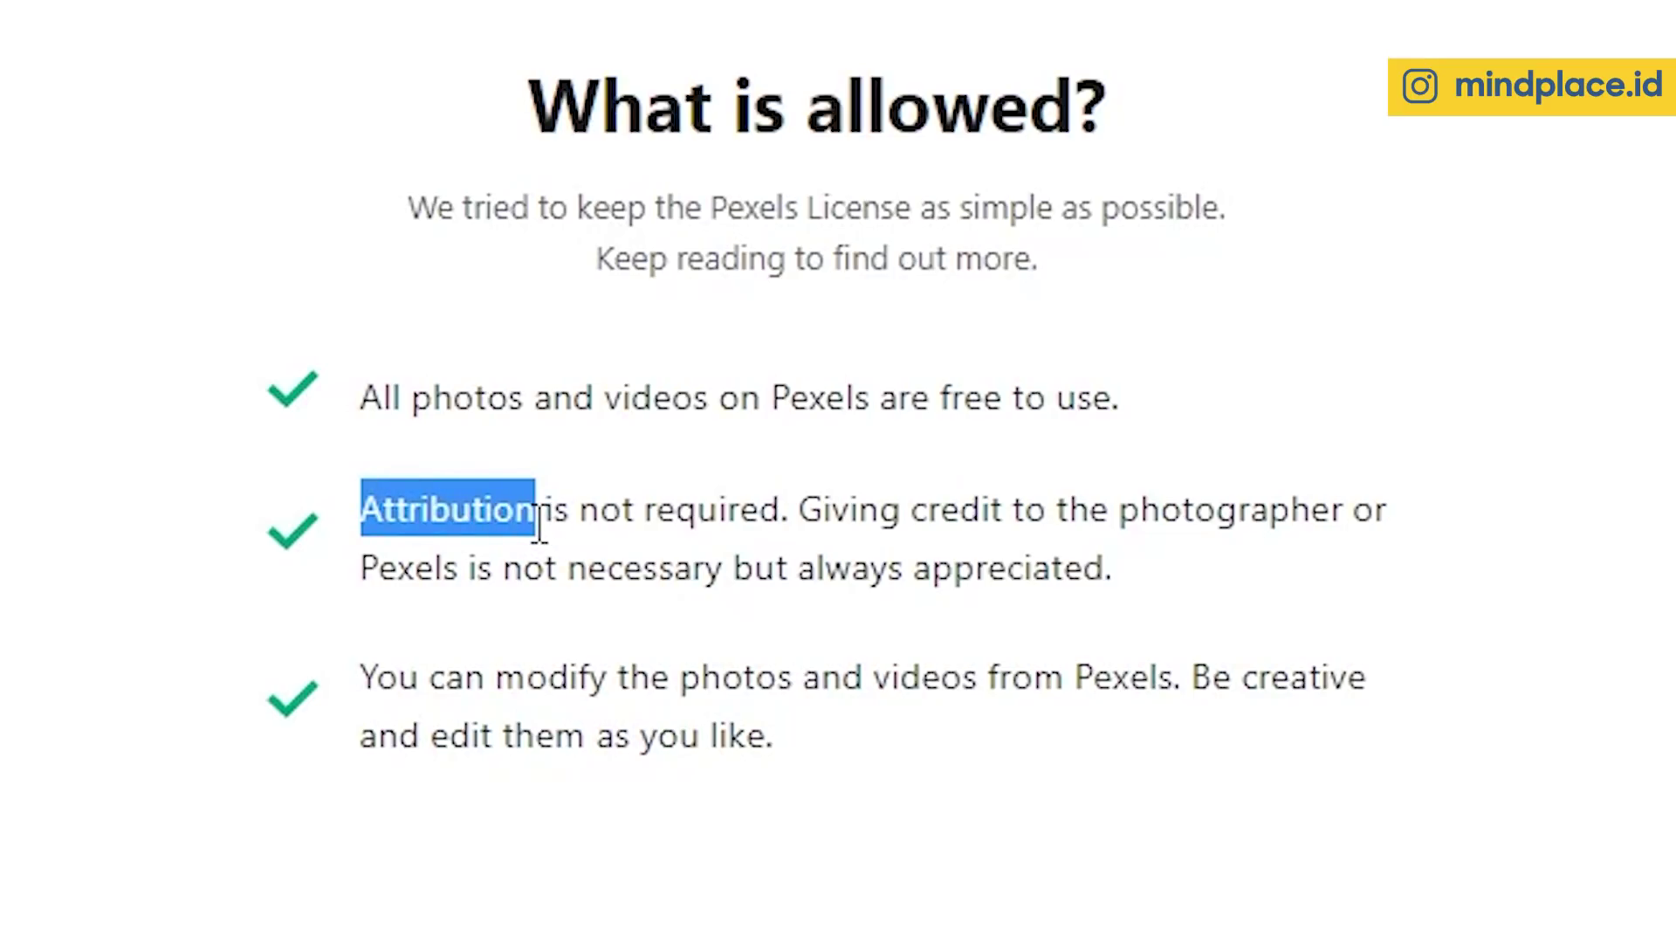
{"action": "left_click_drag", "start_coordinate": [801, 523], "coordinate": [981, 524]}
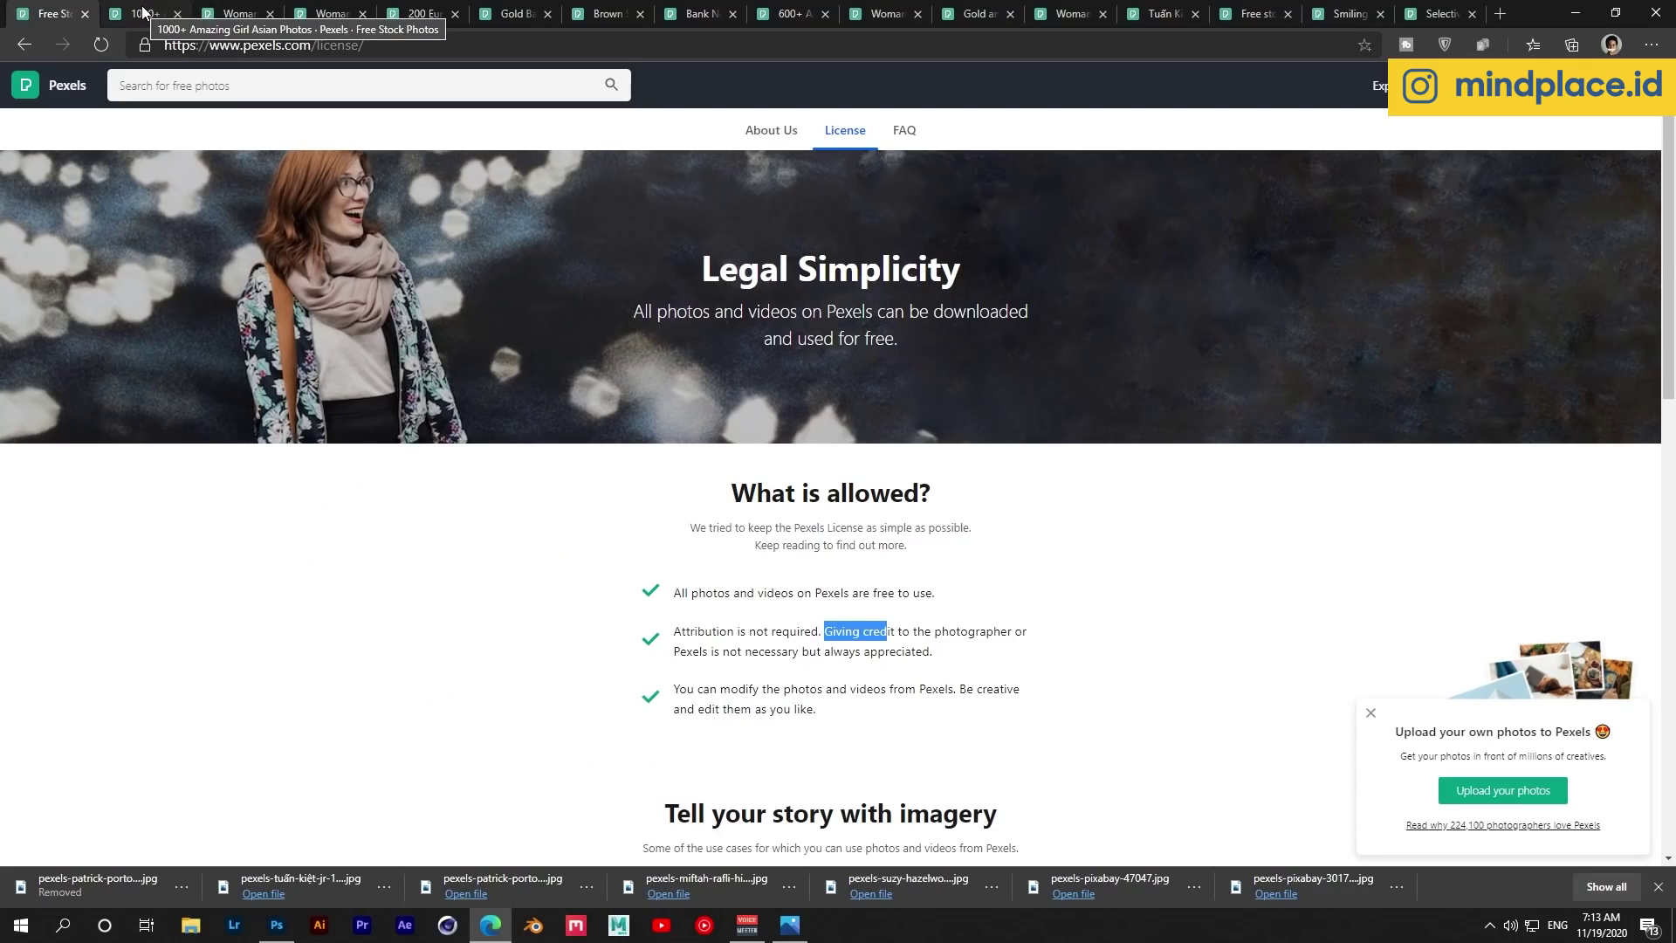
Browse the 'girl asian' Pexels search results.
{"action": "left_click", "coordinate": [139, 13]}
{"action": "scroll", "coordinate": [140, 398], "scroll_direction": "up", "scroll_amount": 10}
{"action": "scroll", "coordinate": [153, 389], "scroll_direction": "down", "scroll_amount": 10}
{"action": "scroll", "coordinate": [161, 406], "scroll_direction": "up", "scroll_amount": 10}
{"action": "scroll", "coordinate": [159, 410], "scroll_direction": "up", "scroll_amount": 5}
{"action": "scroll", "coordinate": [157, 414], "scroll_direction": "up", "scroll_amount": 3}
{"action": "scroll", "coordinate": [155, 423], "scroll_direction": "up", "scroll_amount": 3}
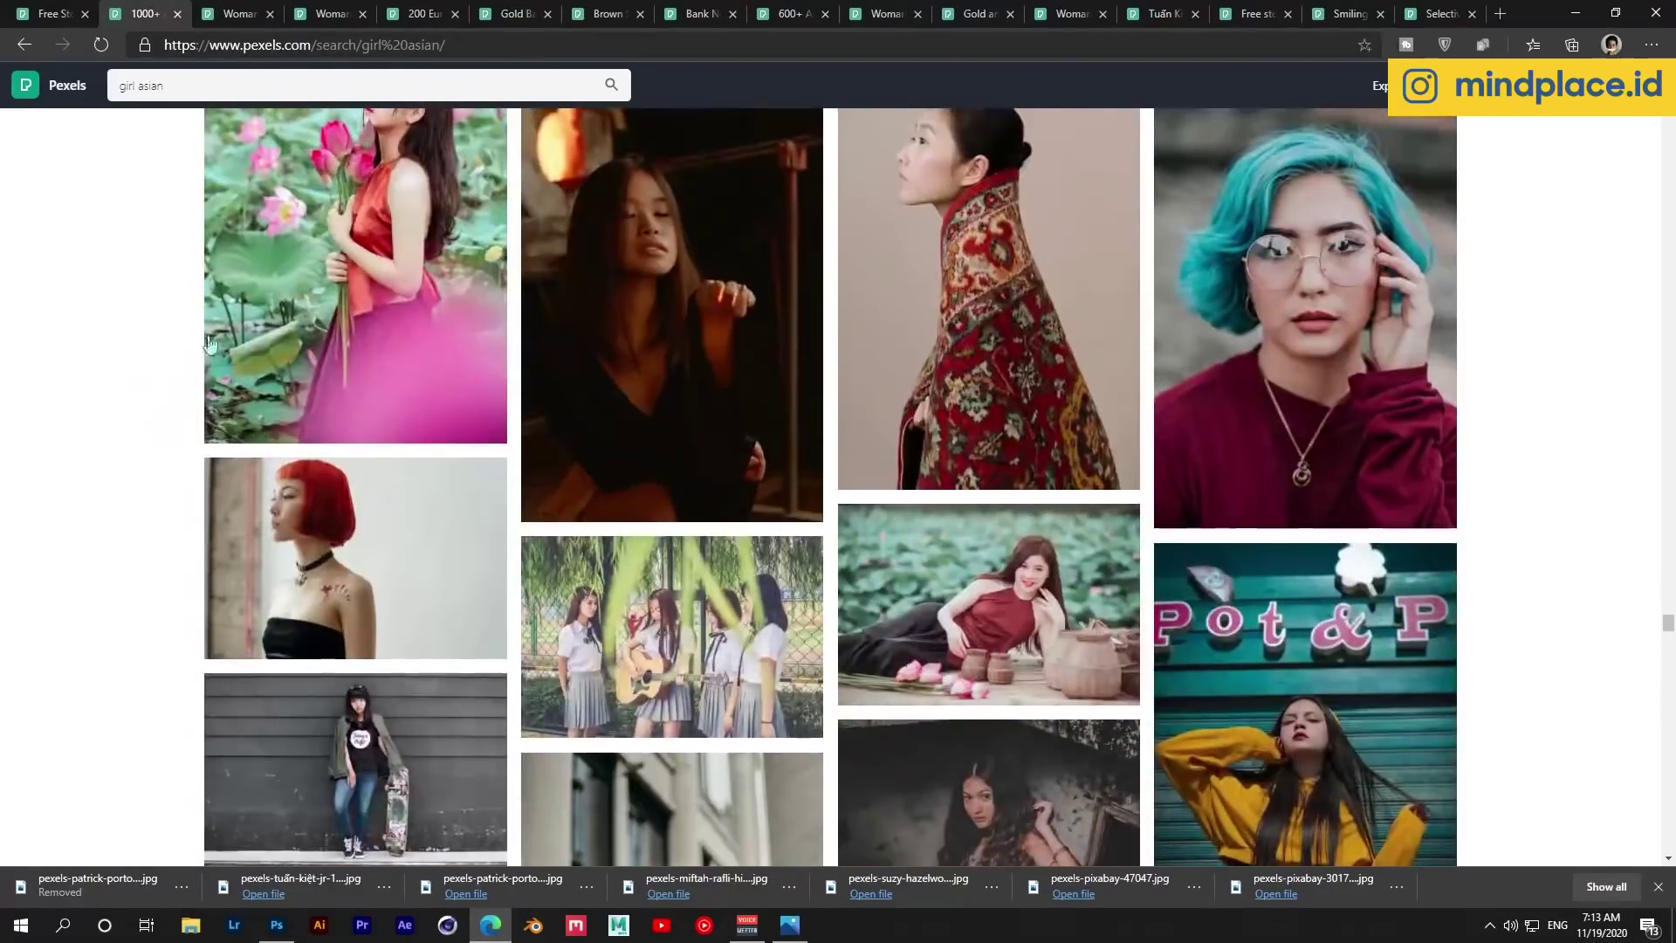
View the shutter-door, stairs, banknote, gold-bar, wood, book, chair and posing-woman photo tabs.
{"action": "left_click", "coordinate": [237, 7]}
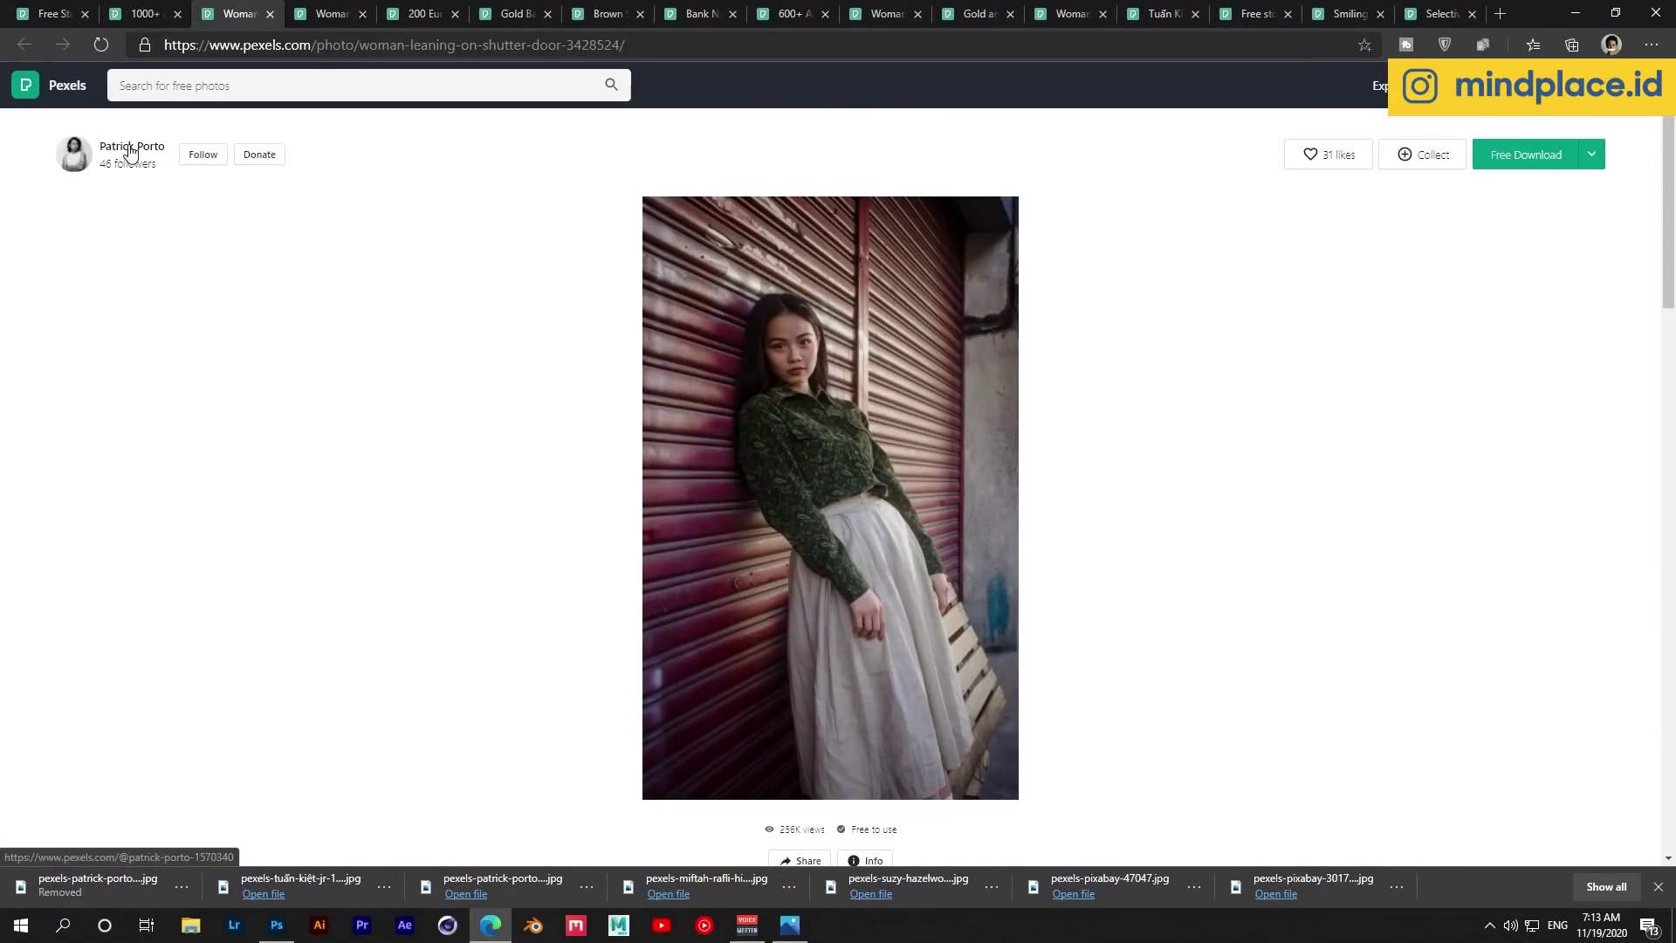
{"action": "left_click", "coordinate": [323, 16]}
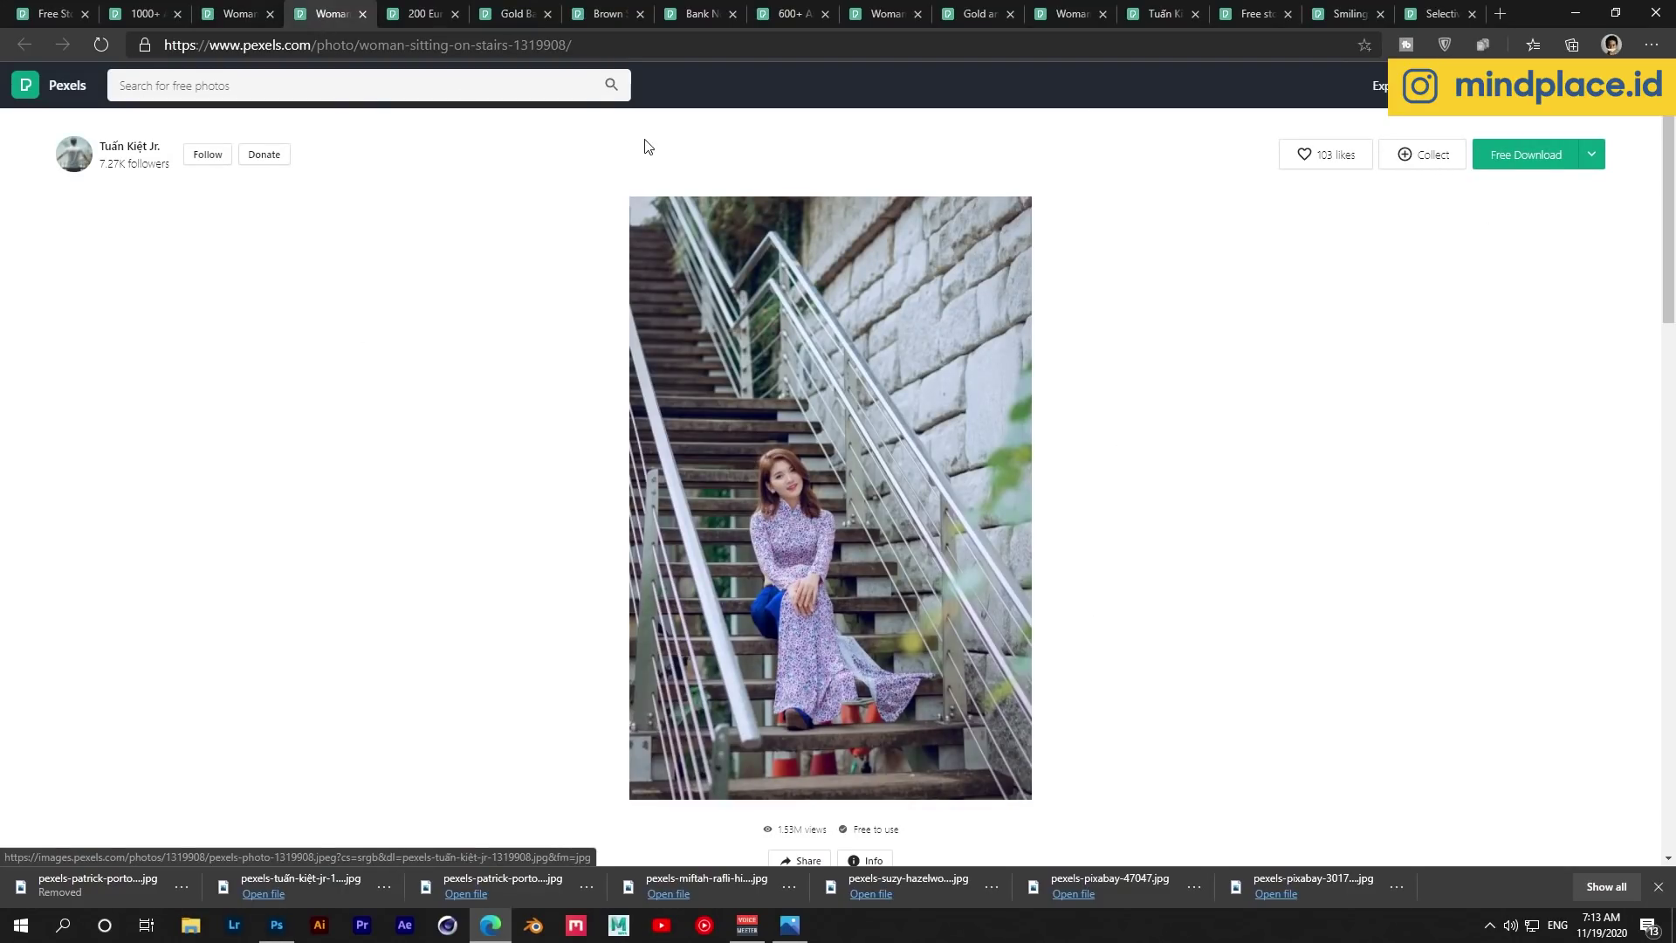
{"action": "left_click", "coordinate": [412, 18]}
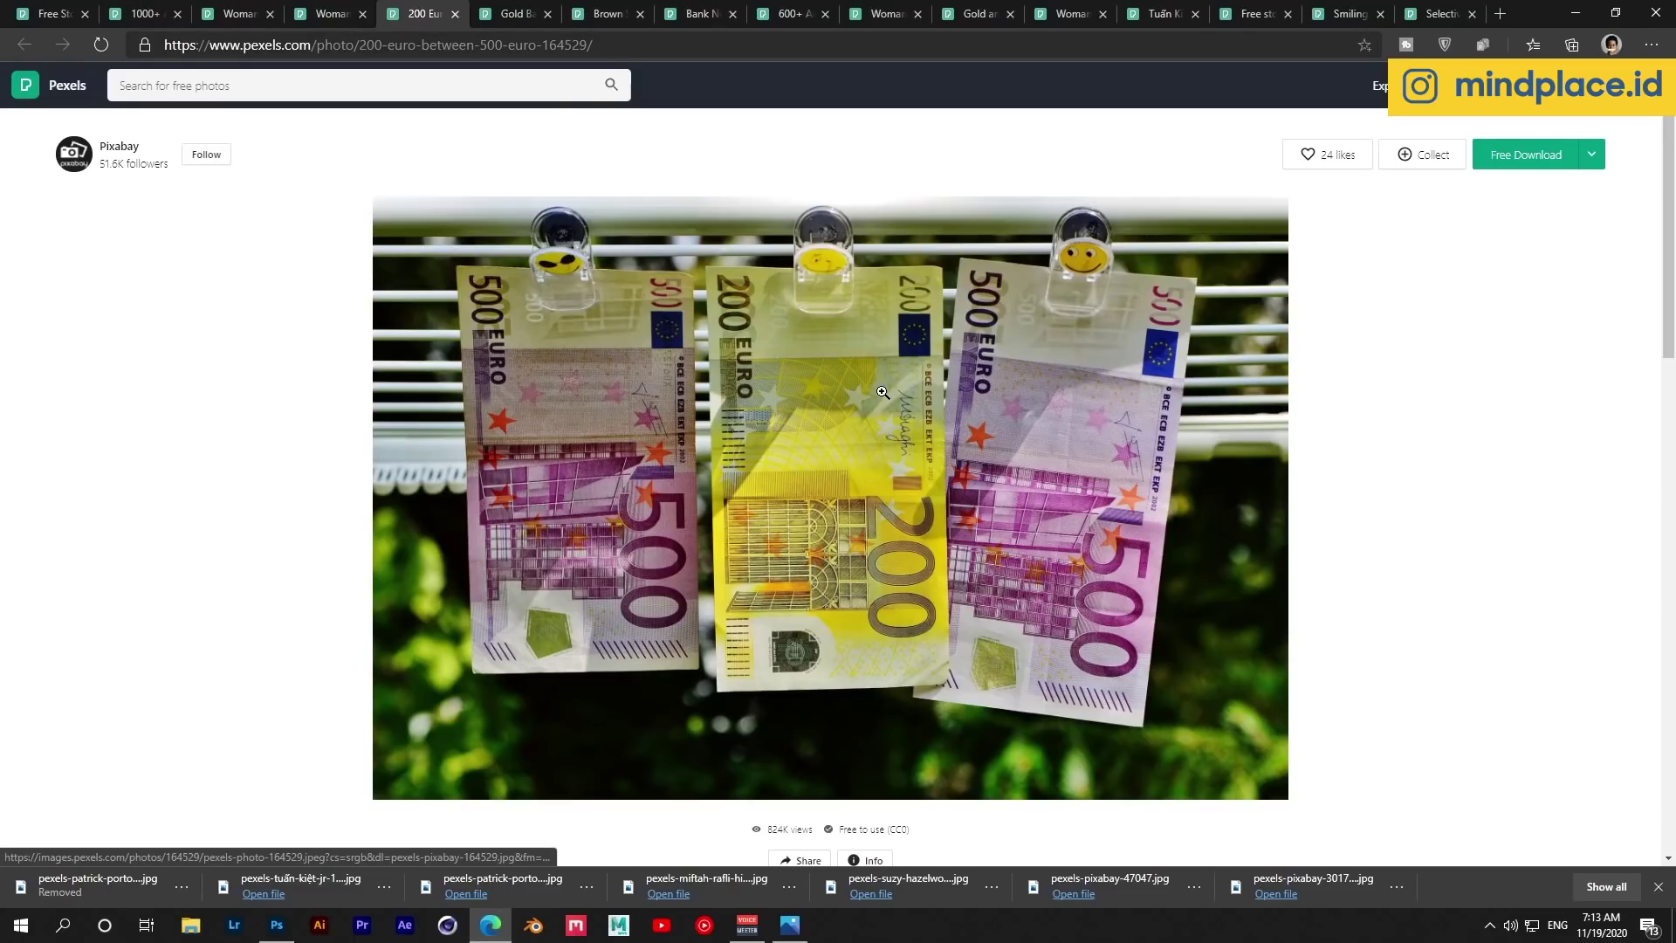
{"action": "left_click", "coordinate": [508, 16]}
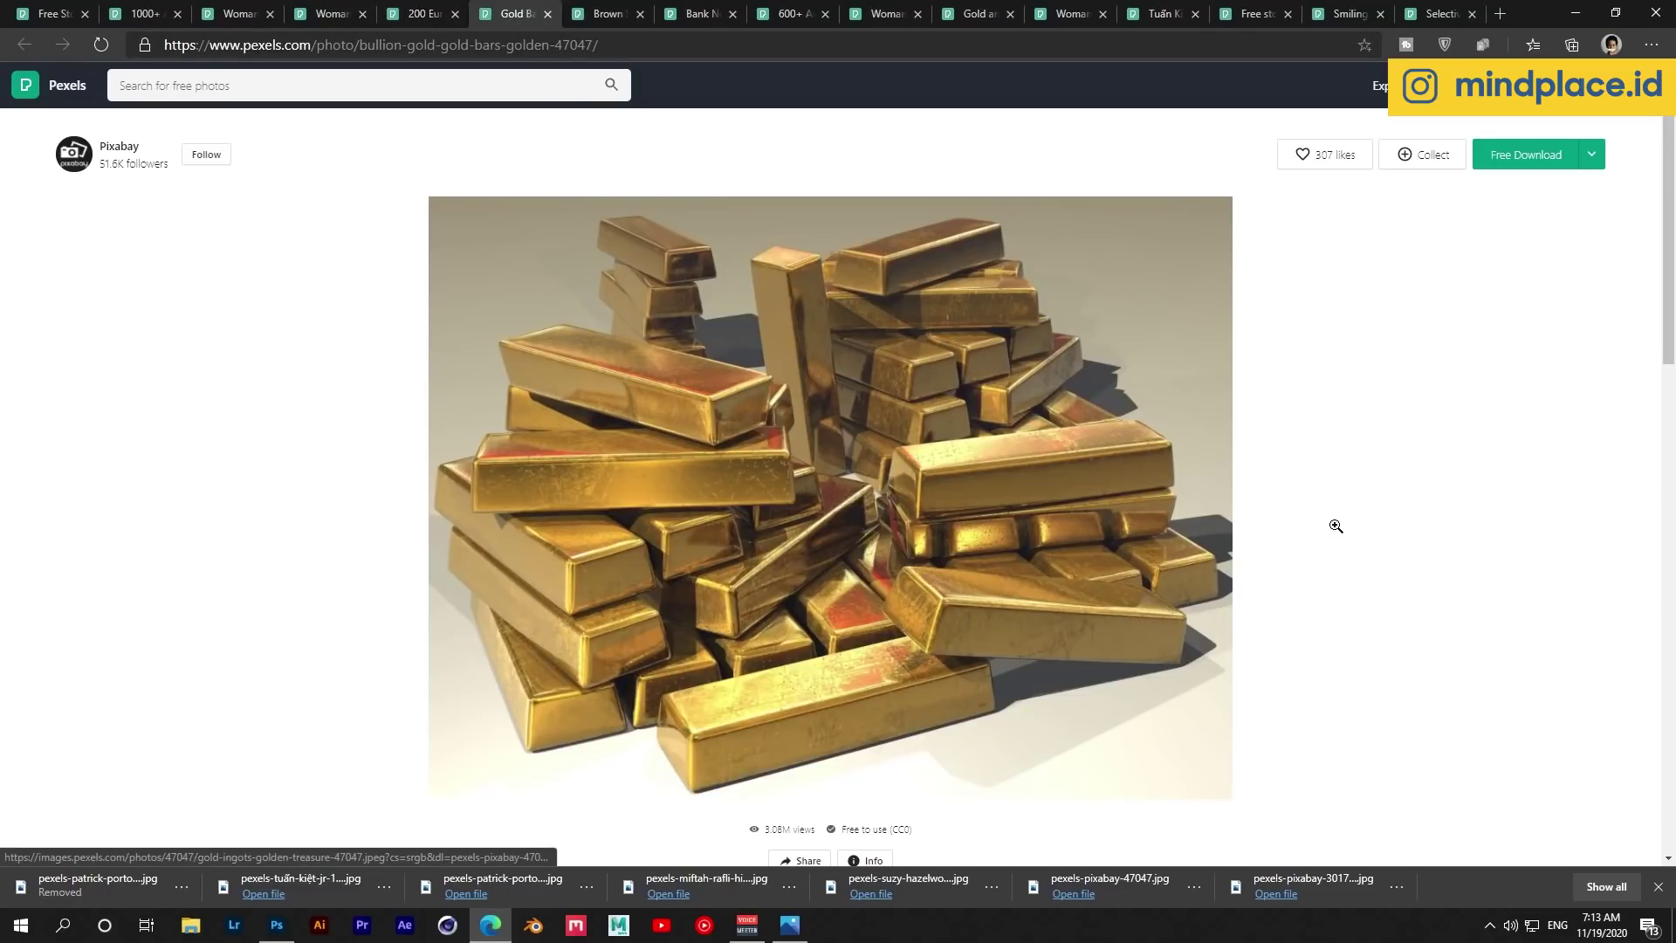
{"action": "left_click", "coordinate": [630, 9]}
{"action": "left_click", "coordinate": [685, 15]}
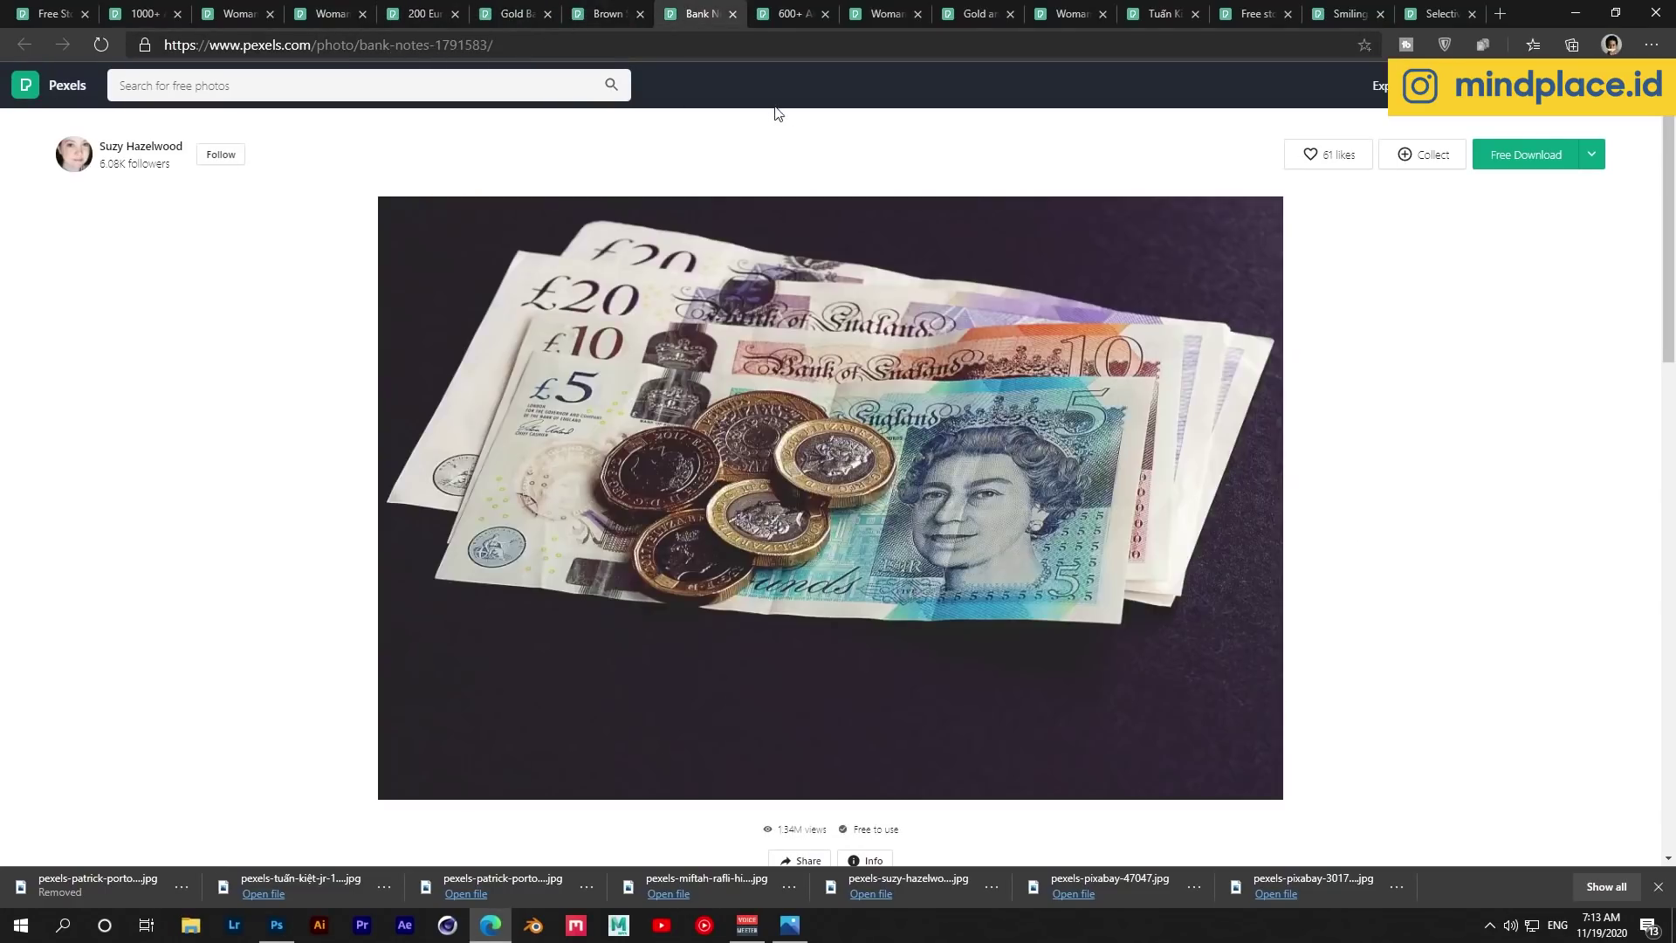
{"action": "left_click", "coordinate": [882, 14]}
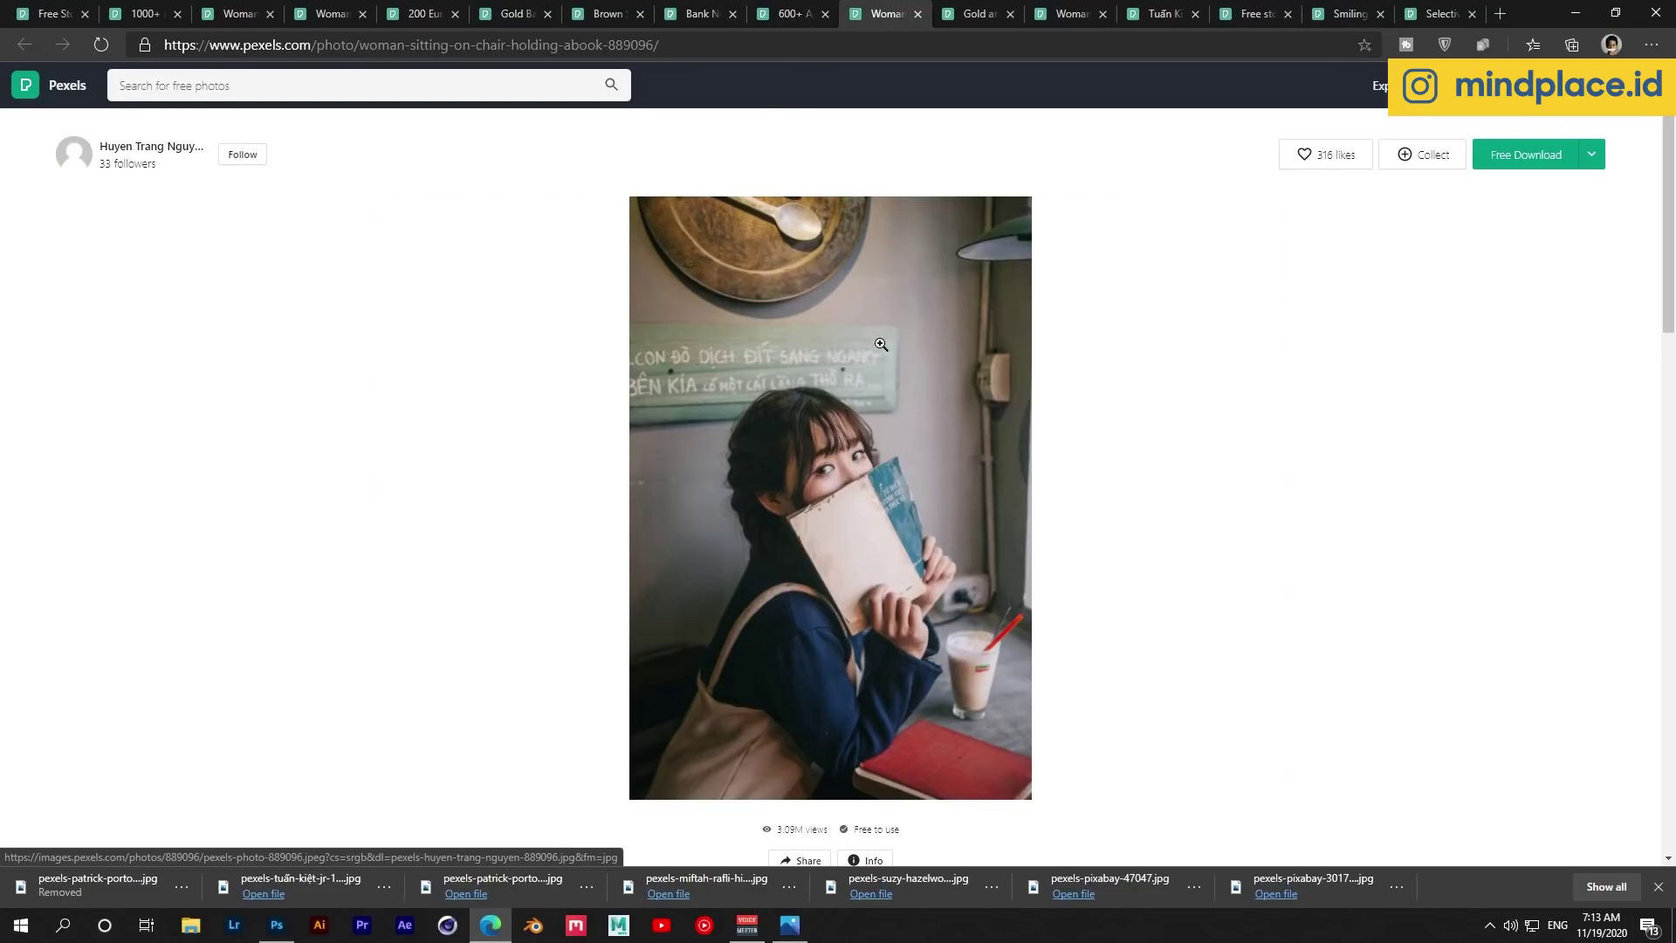
{"action": "left_click", "coordinate": [961, 17]}
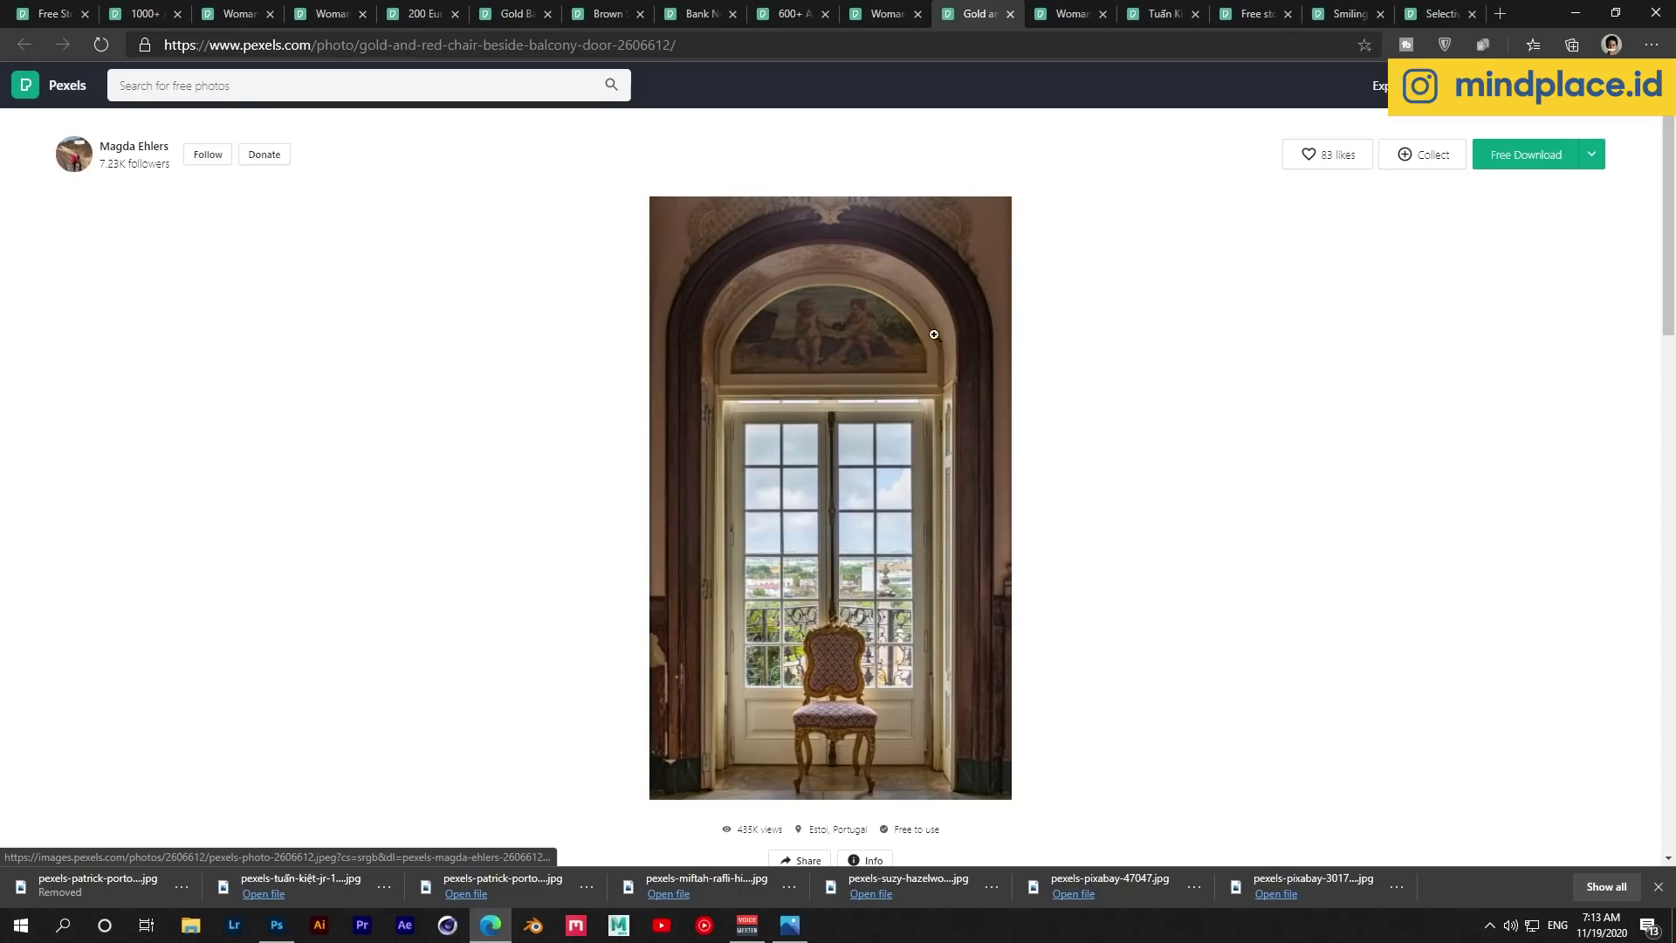
{"action": "left_click", "coordinate": [1067, 15]}
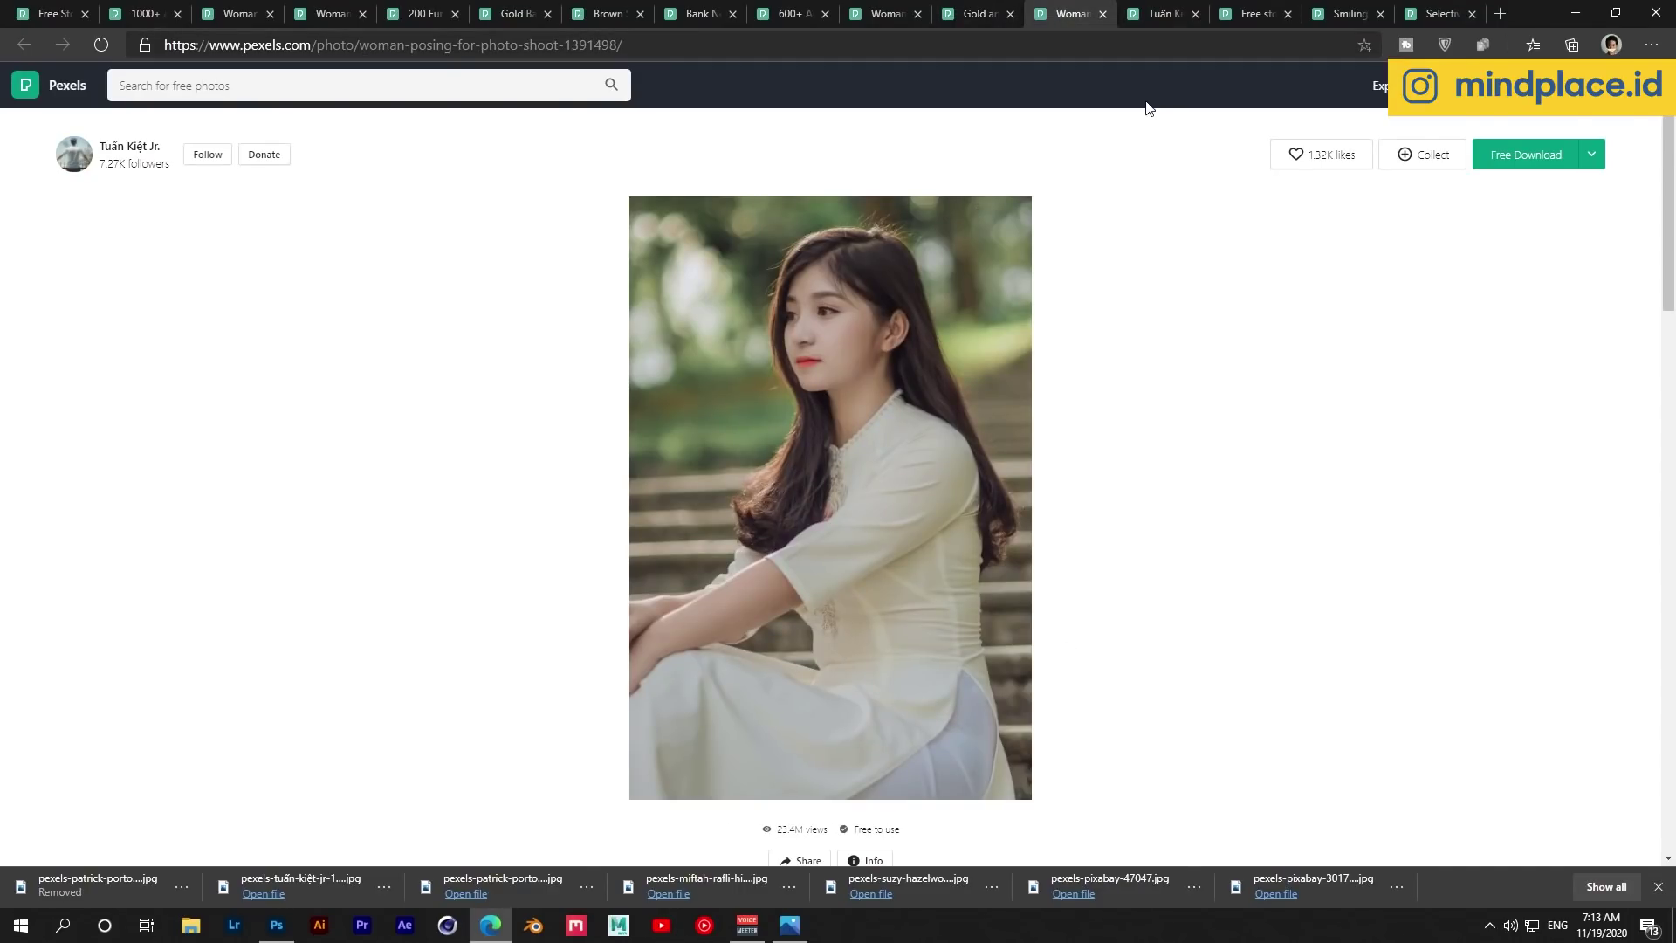
Zoom the posing woman's face, then move through the gallery to the smiling woman in pink.
{"action": "left_click", "coordinate": [836, 343]}
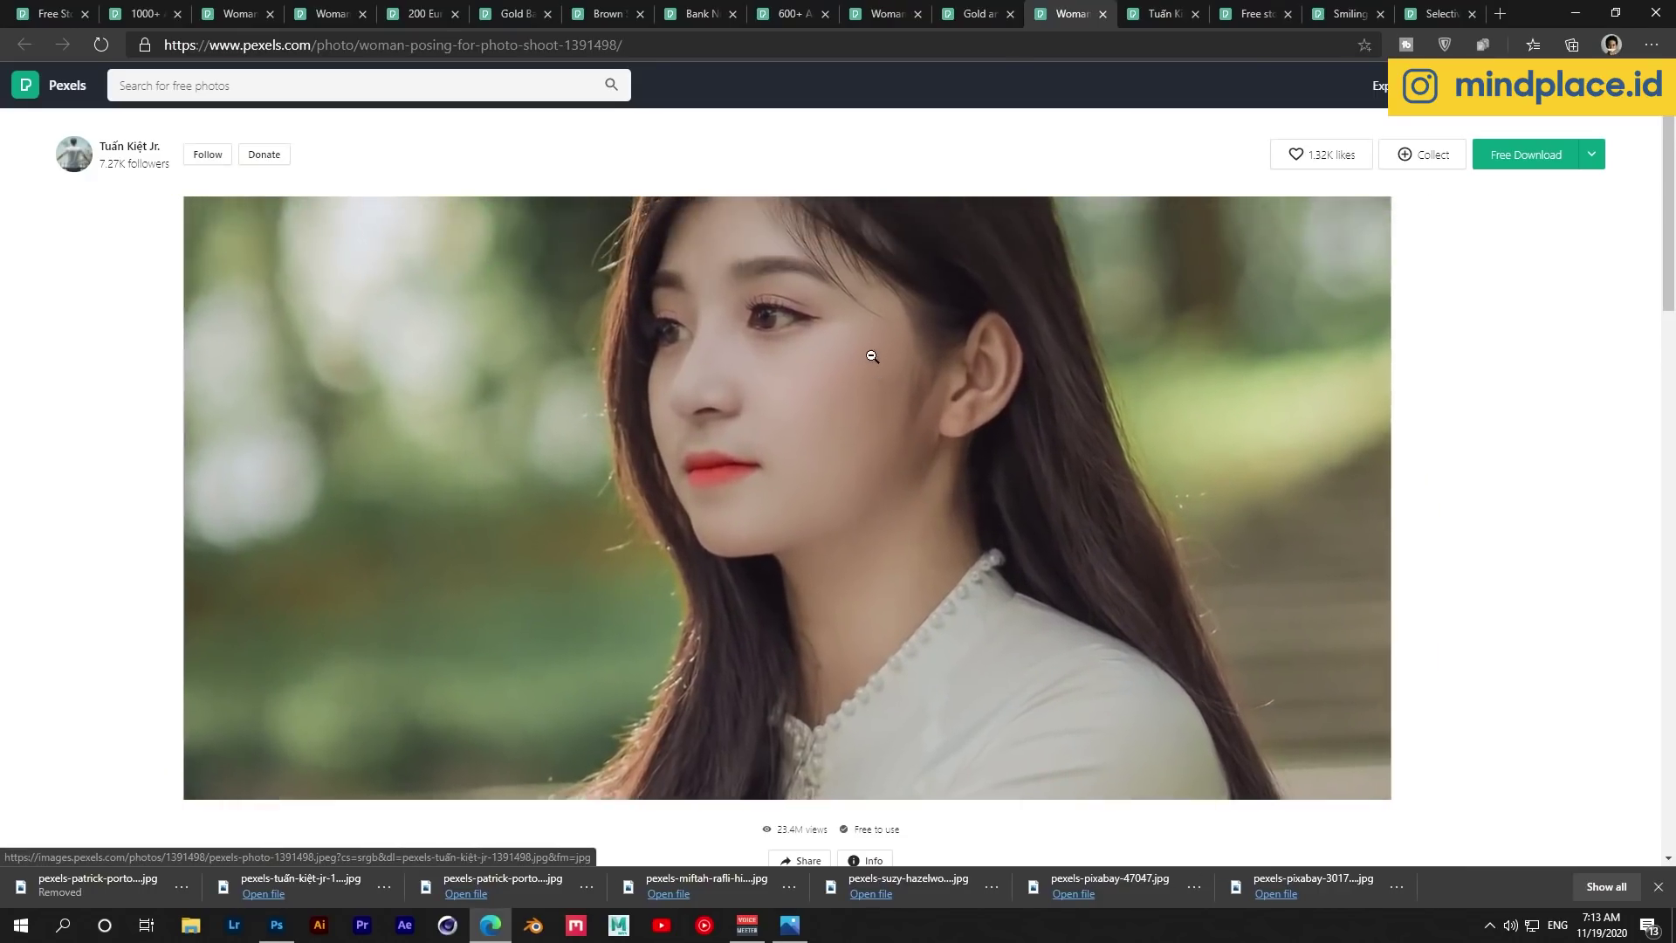
{"action": "left_click", "coordinate": [873, 356]}
{"action": "key", "text": "ctrl+Tab"}
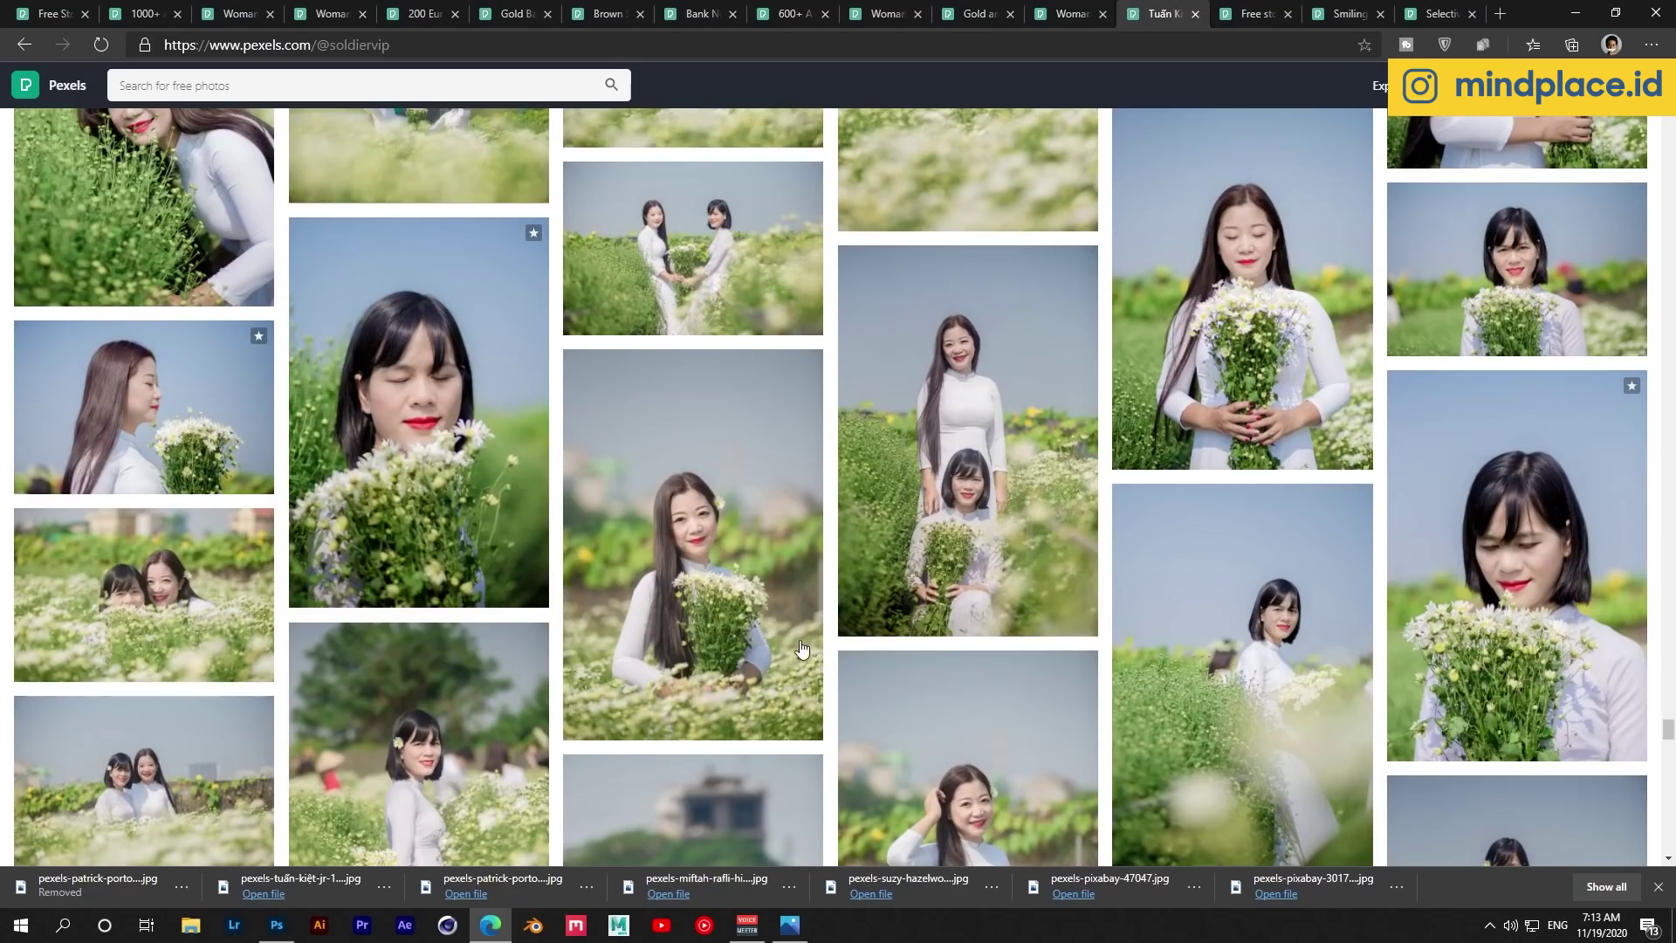
{"action": "scroll", "coordinate": [801, 648], "scroll_direction": "down", "scroll_amount": 10}
{"action": "scroll", "coordinate": [801, 649], "scroll_direction": "down", "scroll_amount": 10}
{"action": "key", "text": "ctrl+Tab"}
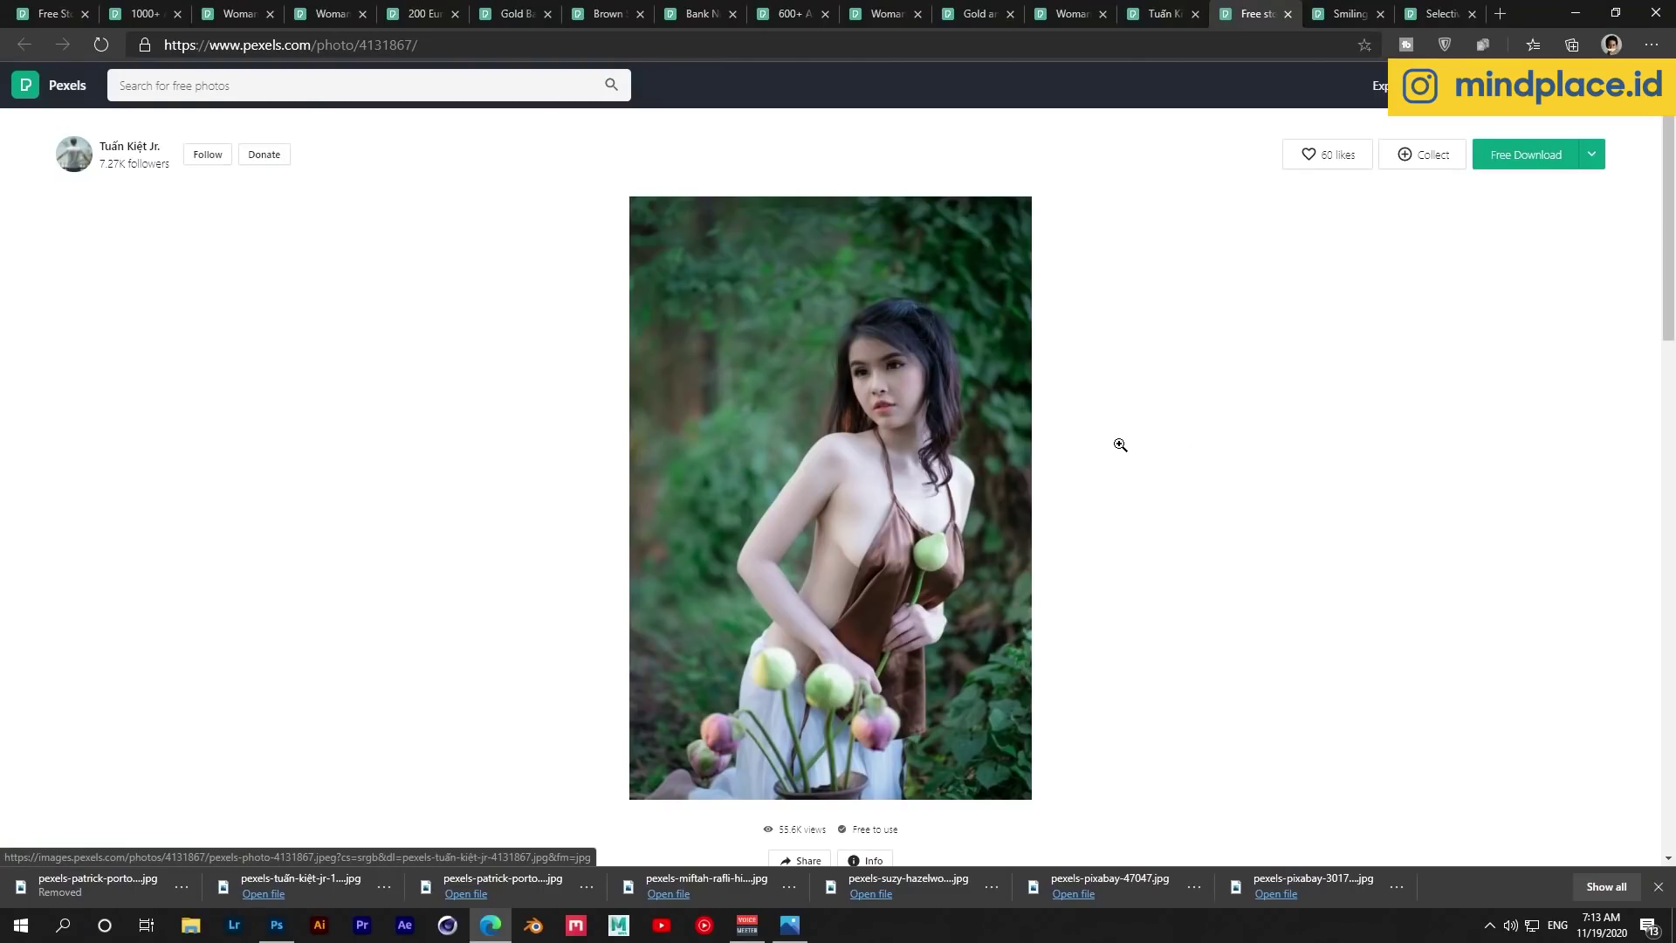
{"action": "left_click", "coordinate": [1351, 13]}
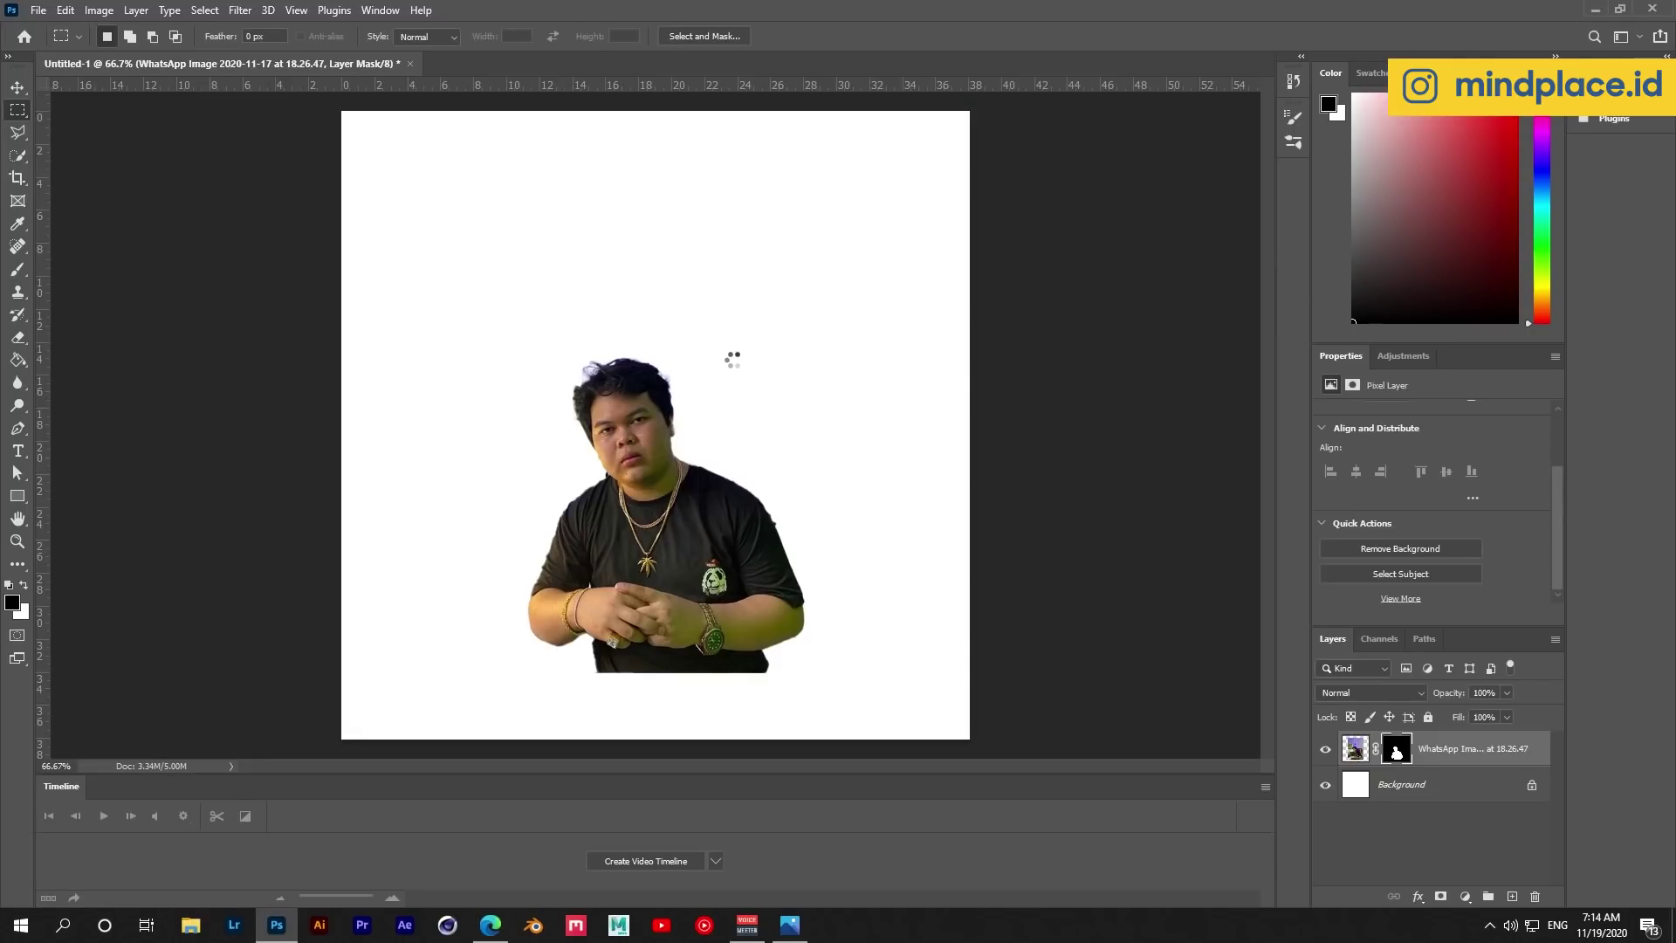
Scale the window-and-chair photo to fill the canvas, stack the man above it, and drag in the posing woman.
{"action": "left_click_drag", "start_coordinate": [754, 265], "coordinate": [969, 191]}
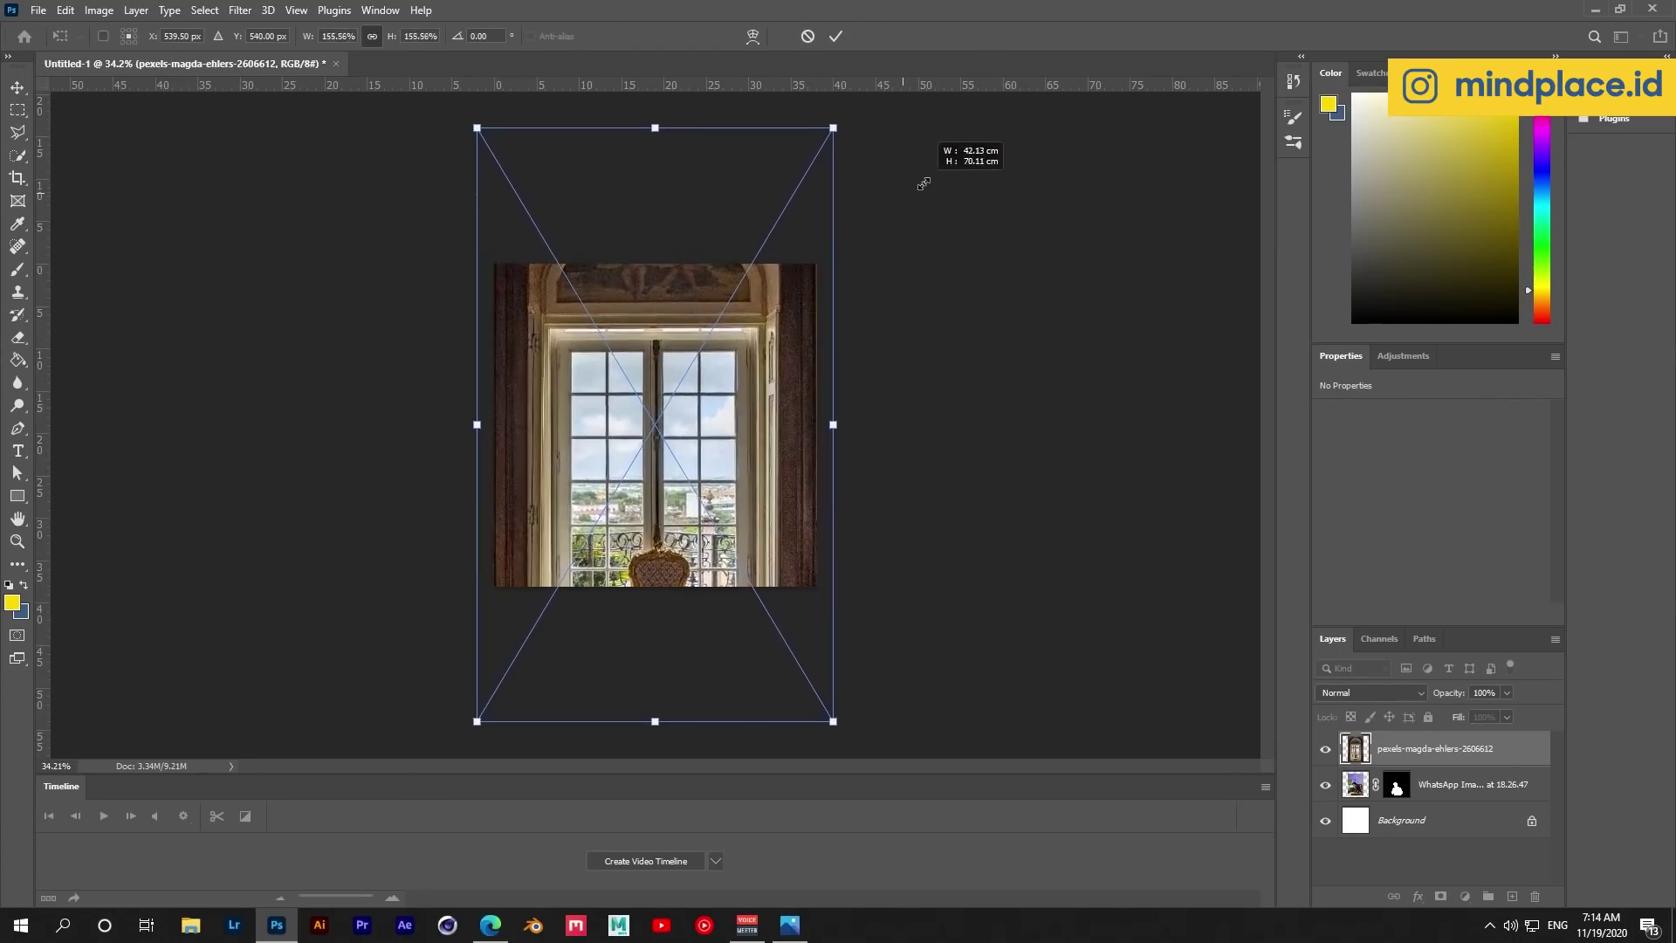
{"action": "key", "text": "Return"}
{"action": "left_click_drag", "start_coordinate": [1358, 787], "coordinate": [1358, 735]}
{"action": "scroll", "coordinate": [624, 506], "scroll_direction": "up", "scroll_amount": 2}
{"action": "scroll", "coordinate": [624, 506], "scroll_direction": "up", "scroll_amount": 2}
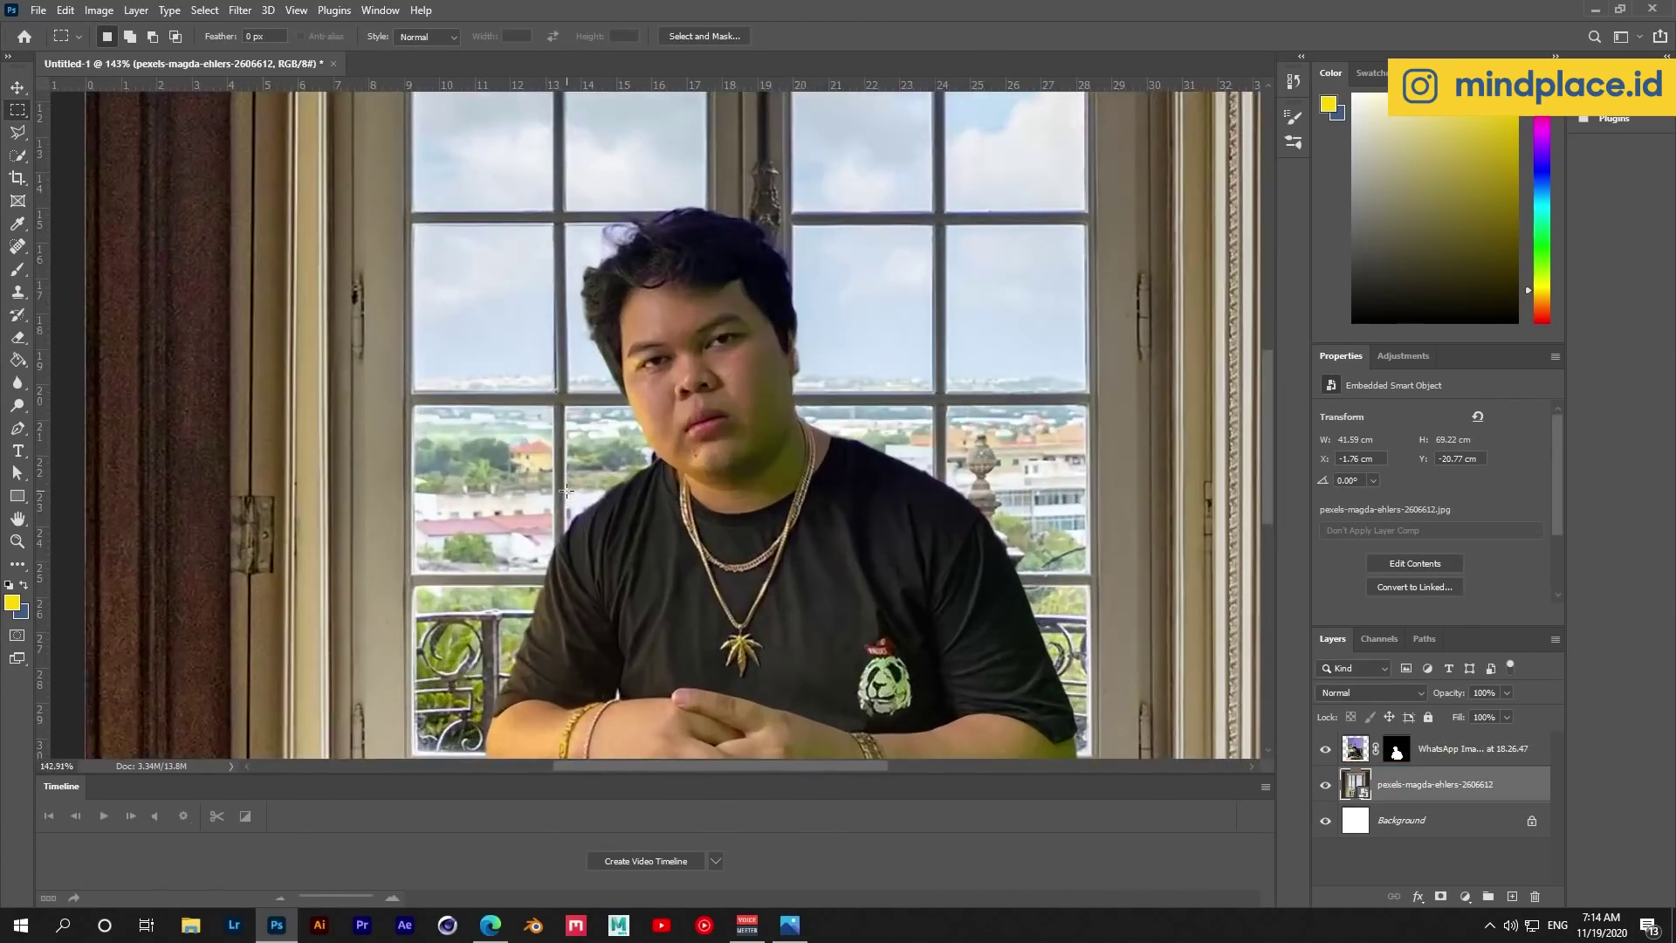
{"action": "scroll", "coordinate": [568, 491], "scroll_direction": "down", "scroll_amount": 4}
{"action": "scroll", "coordinate": [568, 491], "scroll_direction": "up", "scroll_amount": 2}
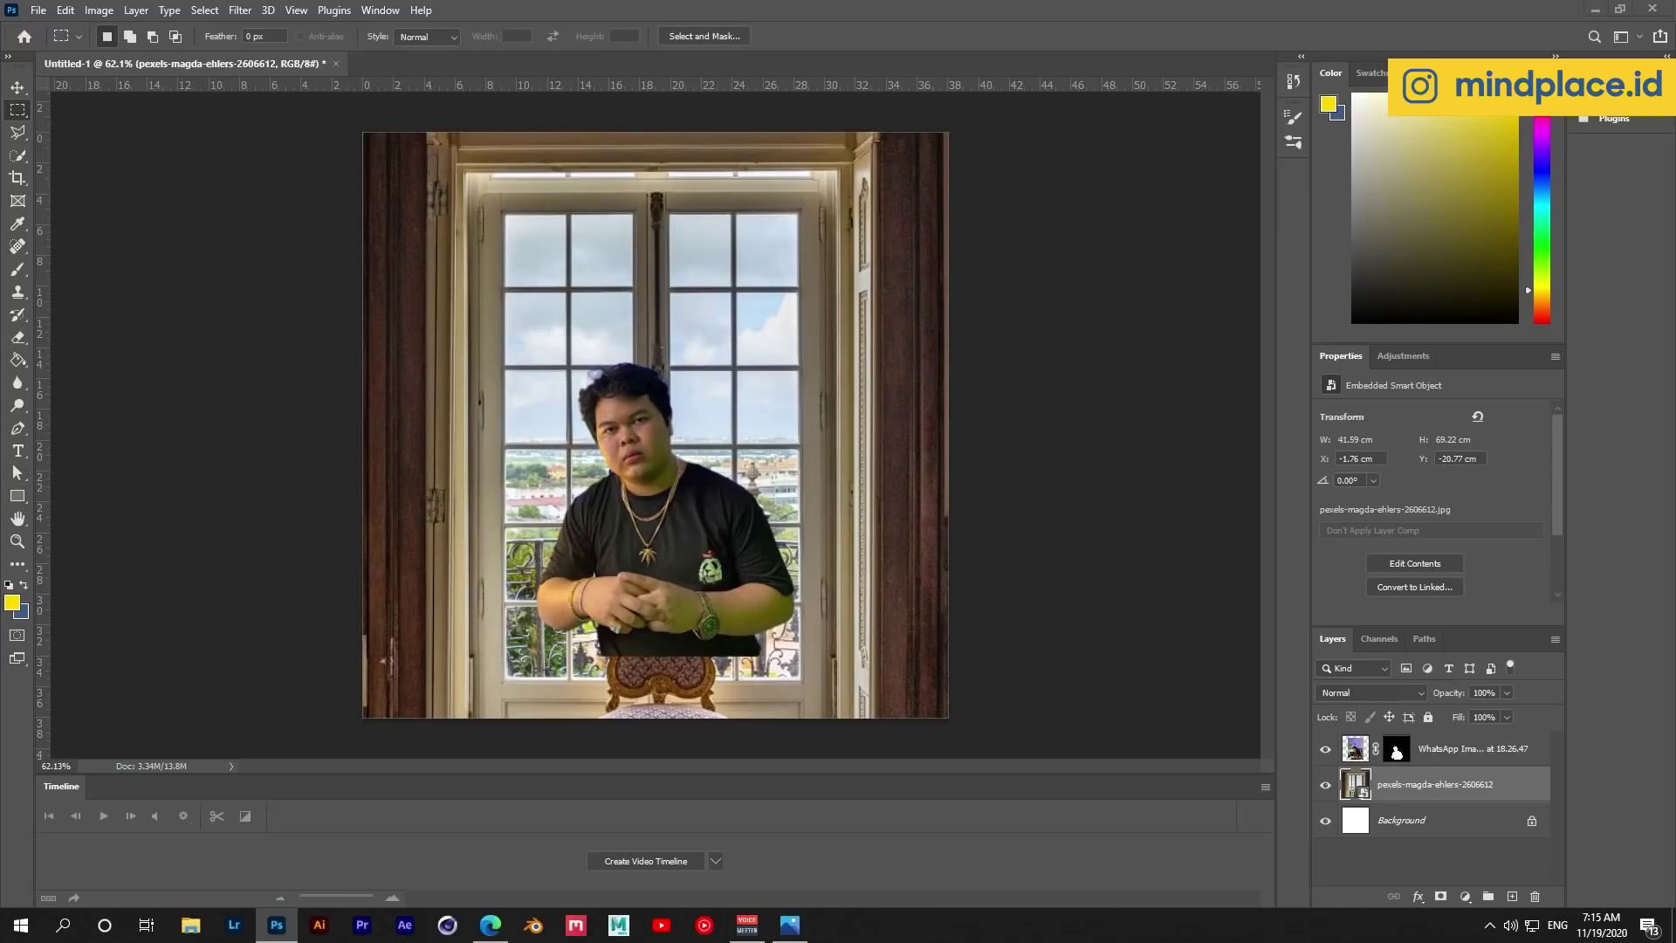
{"action": "mouse_move", "coordinate": [778, 514]}
{"action": "left_mouse_down"}
{"action": "mouse_move", "coordinate": [732, 497]}
{"action": "mouse_move", "coordinate": [819, 371]}
{"action": "mouse_move", "coordinate": [793, 406]}
{"action": "left_mouse_up"}
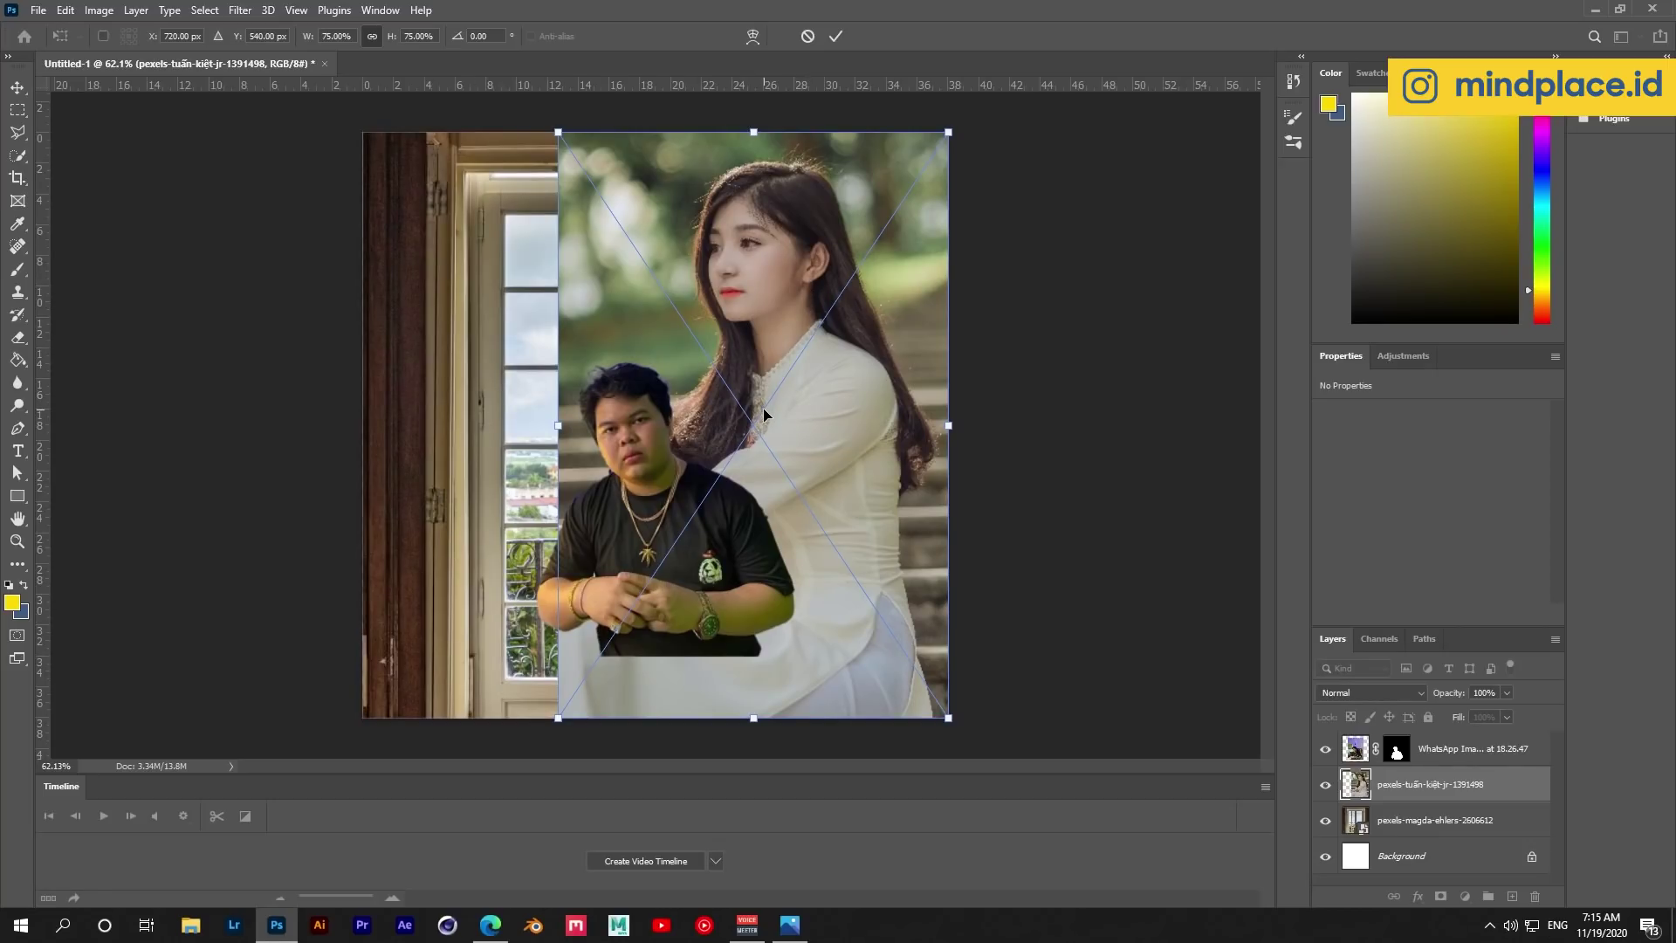
Rasterize the woman-in-white photo and scale it down into position.
{"action": "key", "text": "Return"}
{"action": "key", "text": "m"}
{"action": "right_click", "coordinate": [708, 295]}
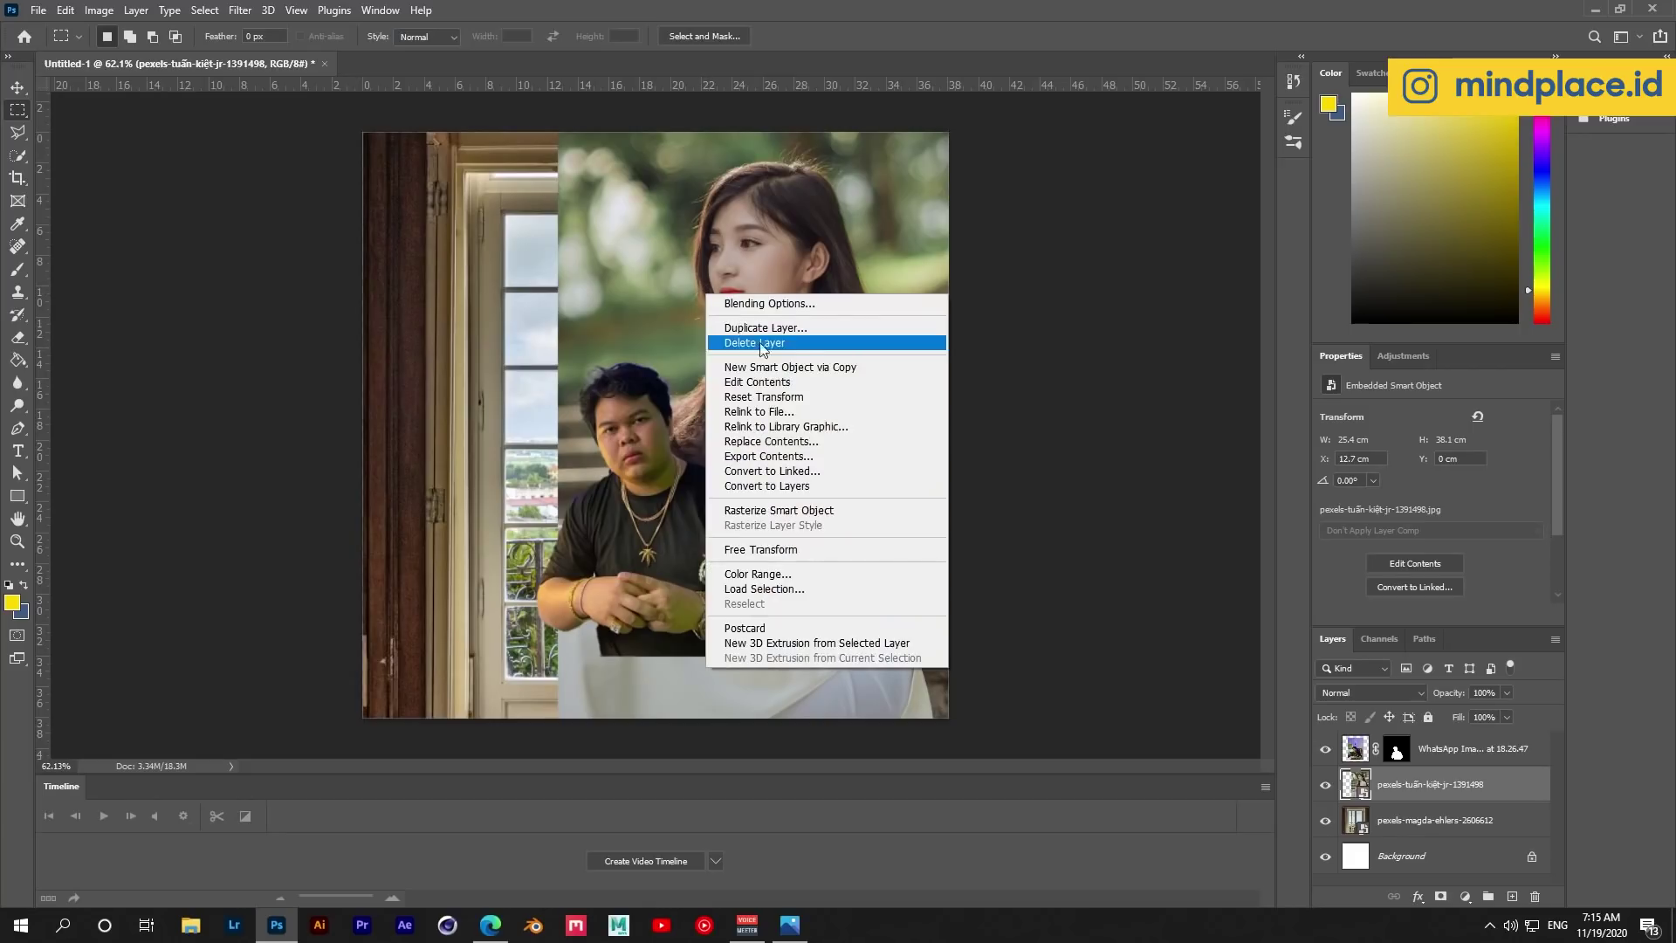
{"action": "left_click", "coordinate": [872, 510]}
{"action": "key", "text": "ctrl+t"}
{"action": "scroll", "coordinate": [804, 469], "scroll_direction": "up", "scroll_amount": 1}
{"action": "scroll", "coordinate": [805, 469], "scroll_direction": "up", "scroll_amount": 3}
{"action": "mouse_move", "coordinate": [876, 433]}
{"action": "left_mouse_down"}
{"action": "mouse_move", "coordinate": [997, 310]}
{"action": "mouse_move", "coordinate": [707, 417]}
{"action": "mouse_move", "coordinate": [783, 401]}
{"action": "mouse_move", "coordinate": [894, 300]}
{"action": "mouse_move", "coordinate": [873, 270]}
{"action": "mouse_move", "coordinate": [793, 367]}
{"action": "mouse_move", "coordinate": [613, 364]}
{"action": "left_mouse_up"}
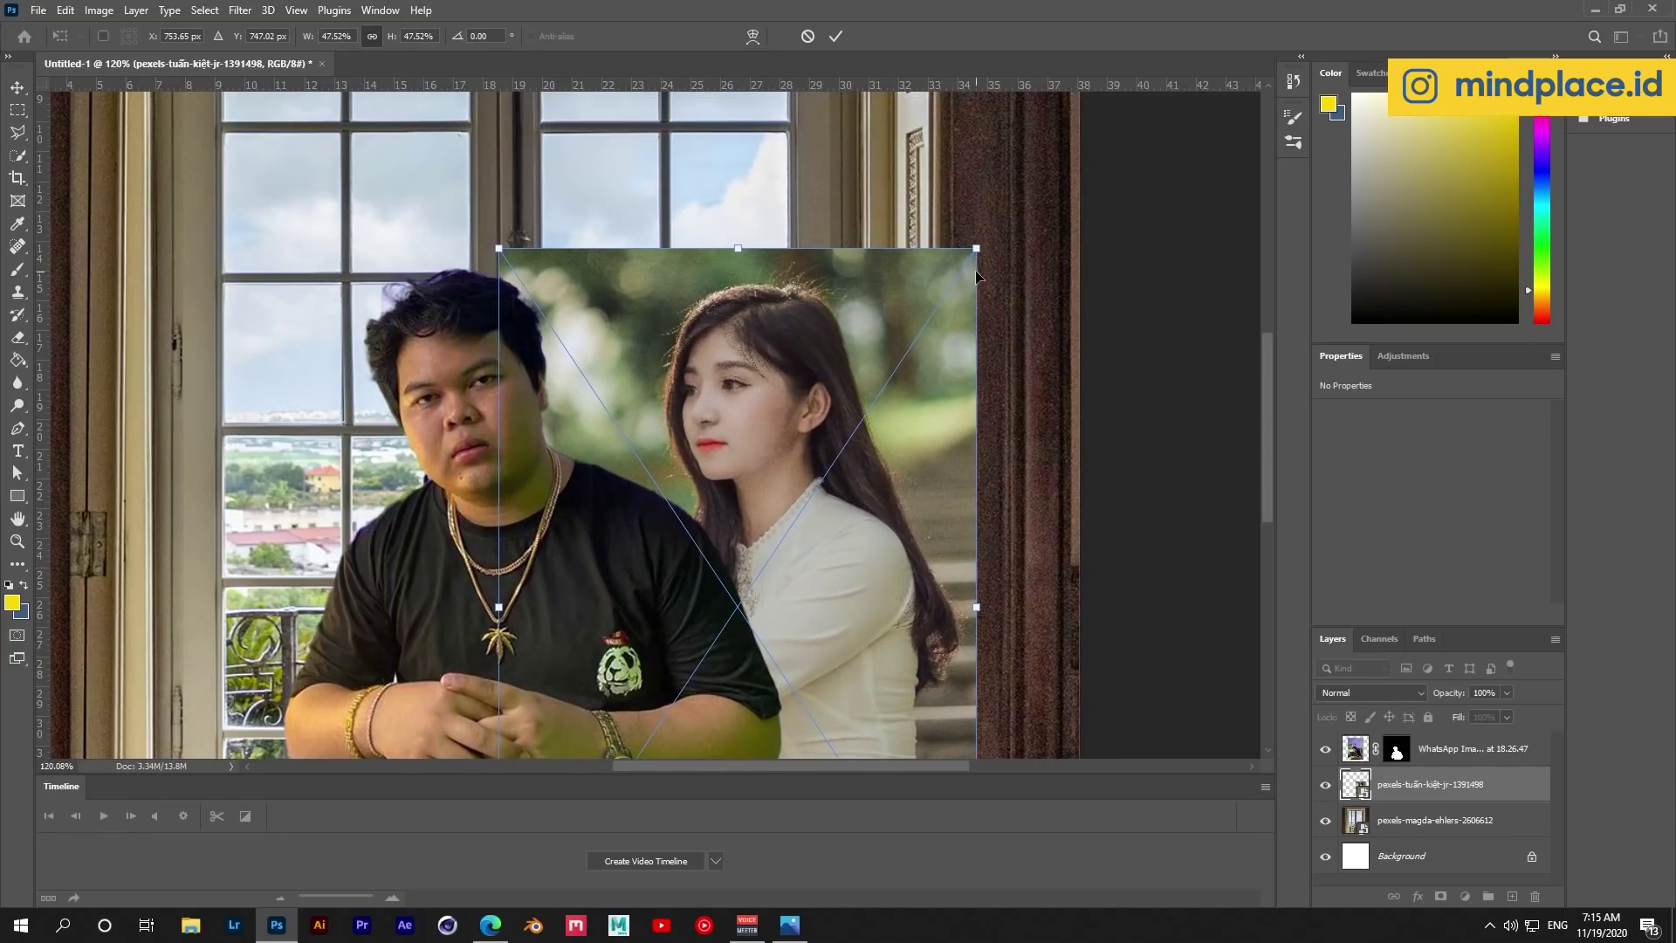
{"action": "left_click_drag", "start_coordinate": [978, 248], "coordinate": [965, 274]}
Shift the woman photo right, commit it, and convert it to a pixel layer.
{"action": "scroll", "coordinate": [869, 375], "scroll_direction": "down", "scroll_amount": 2}
{"action": "right_click", "coordinate": [773, 423]}
{"action": "key", "text": "Escape"}
{"action": "mouse_move", "coordinate": [888, 453]}
{"action": "left_mouse_down"}
{"action": "mouse_move", "coordinate": [940, 418]}
{"action": "mouse_move", "coordinate": [953, 279]}
{"action": "mouse_move", "coordinate": [1020, 410]}
{"action": "mouse_move", "coordinate": [793, 544]}
{"action": "mouse_move", "coordinate": [868, 506]}
{"action": "mouse_move", "coordinate": [820, 514]}
{"action": "left_mouse_up"}
{"action": "key", "text": "Return"}
{"action": "key", "text": "m"}
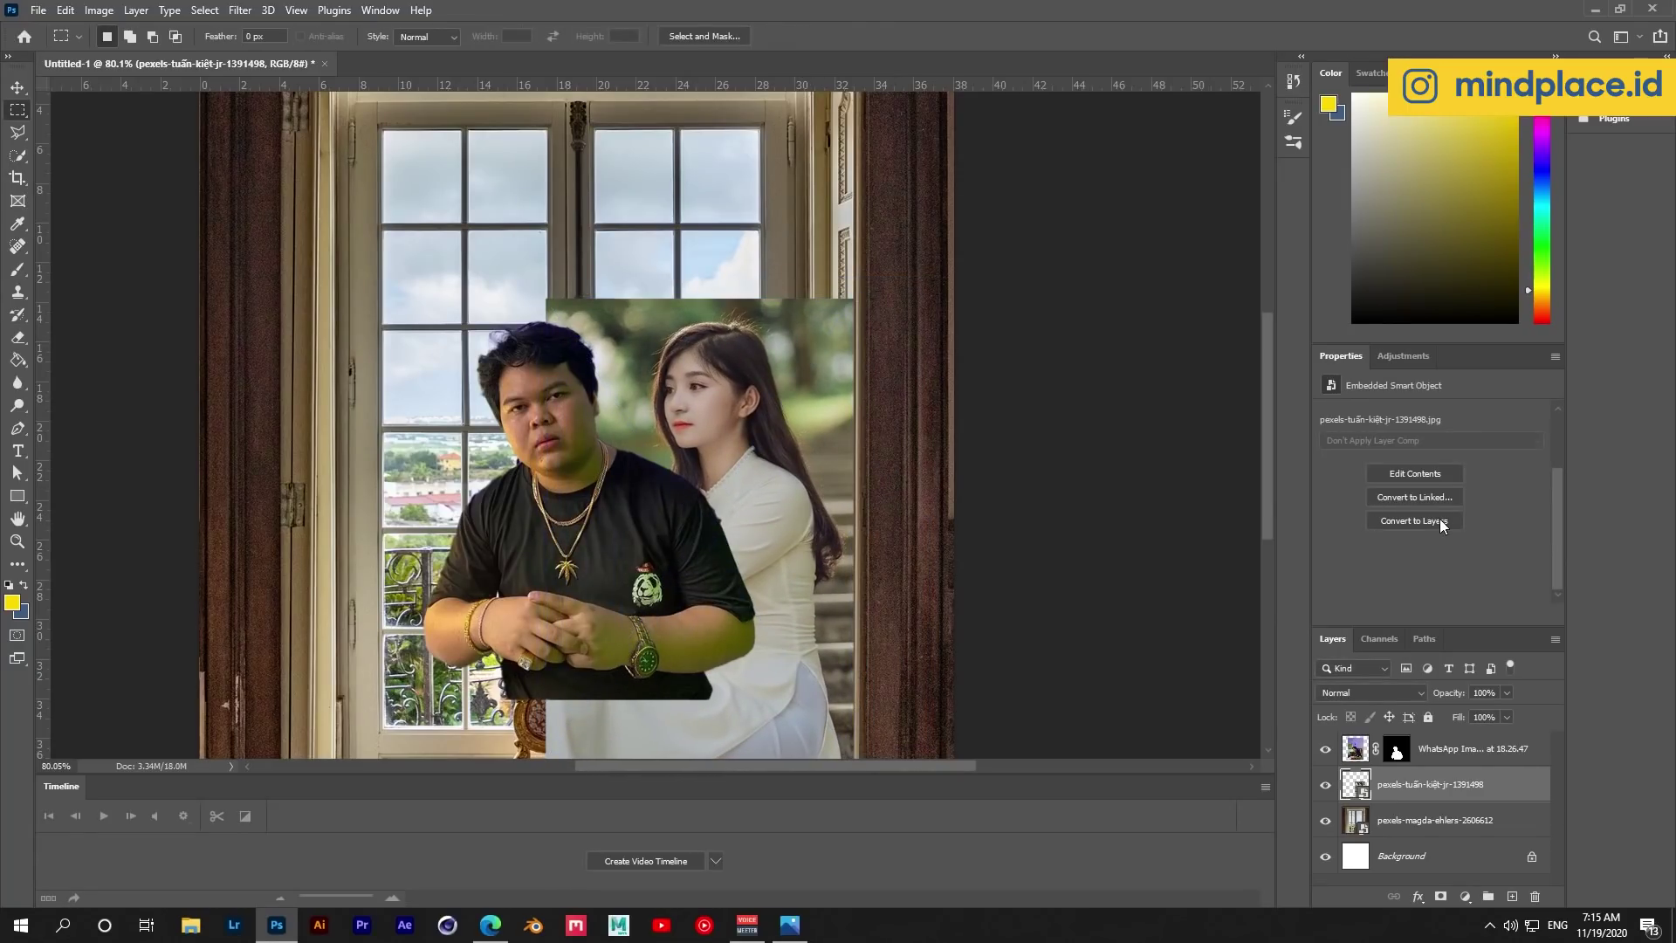
{"action": "left_click", "coordinate": [1414, 521]}
{"action": "key", "text": "Return"}
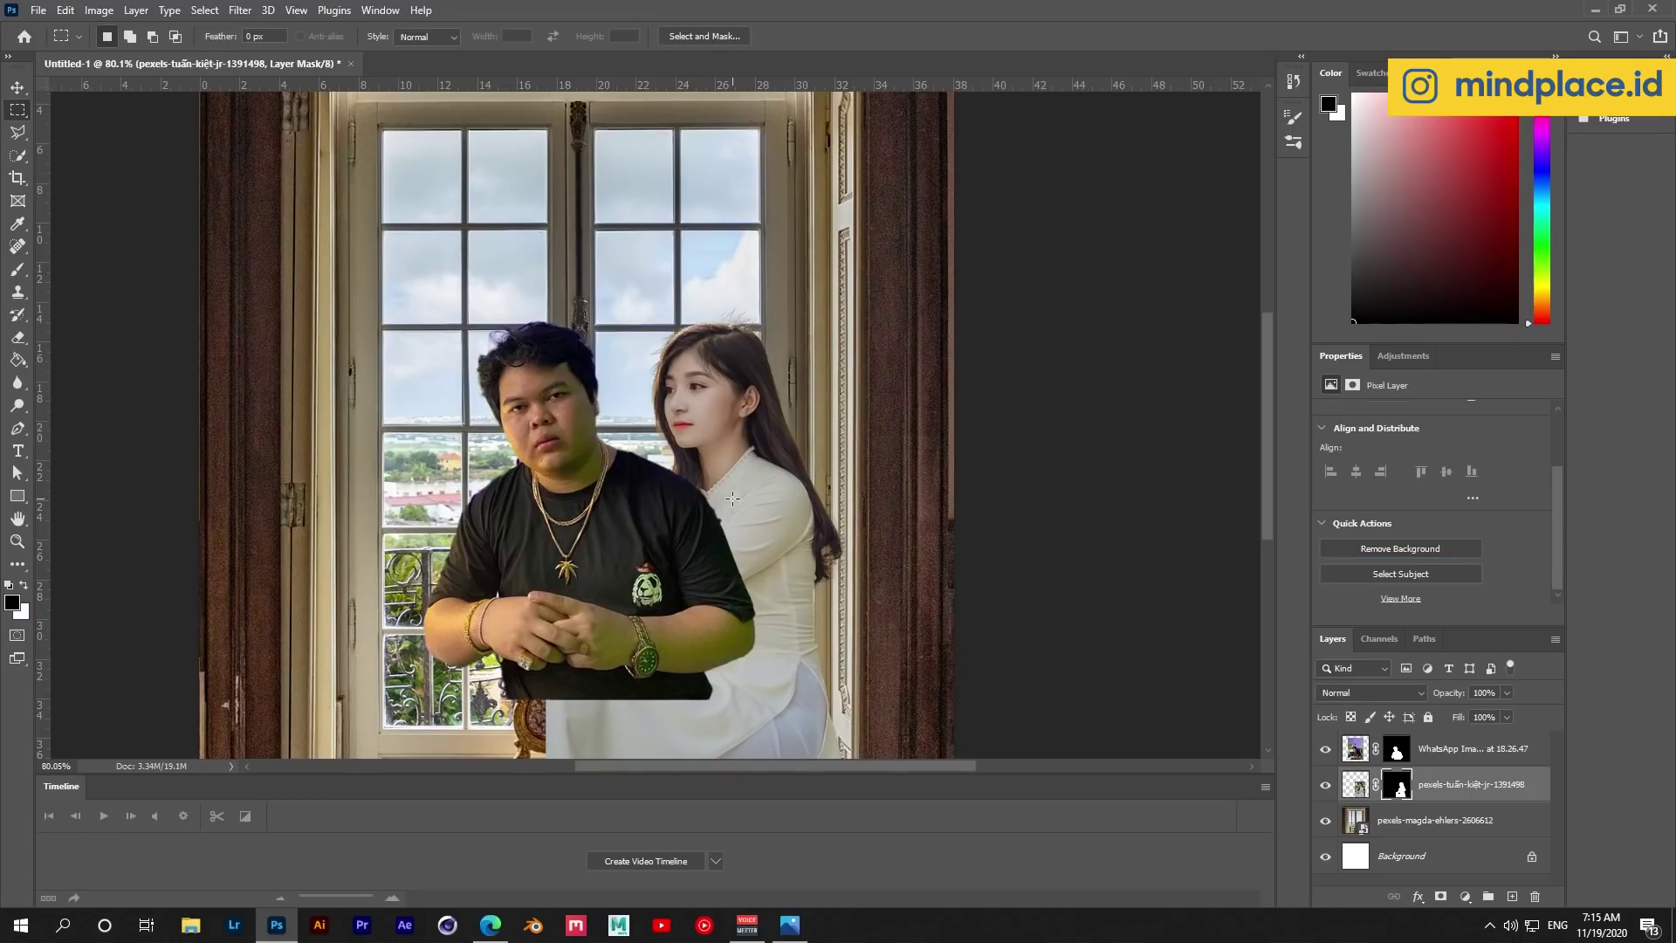
Paint the man's layer mask along the sleeve edge with a smaller brush.
{"action": "scroll", "coordinate": [732, 498], "scroll_direction": "up", "scroll_amount": 3}
{"action": "scroll", "coordinate": [732, 515], "scroll_direction": "down", "scroll_amount": 3}
{"action": "scroll", "coordinate": [731, 543], "scroll_direction": "up", "scroll_amount": 2}
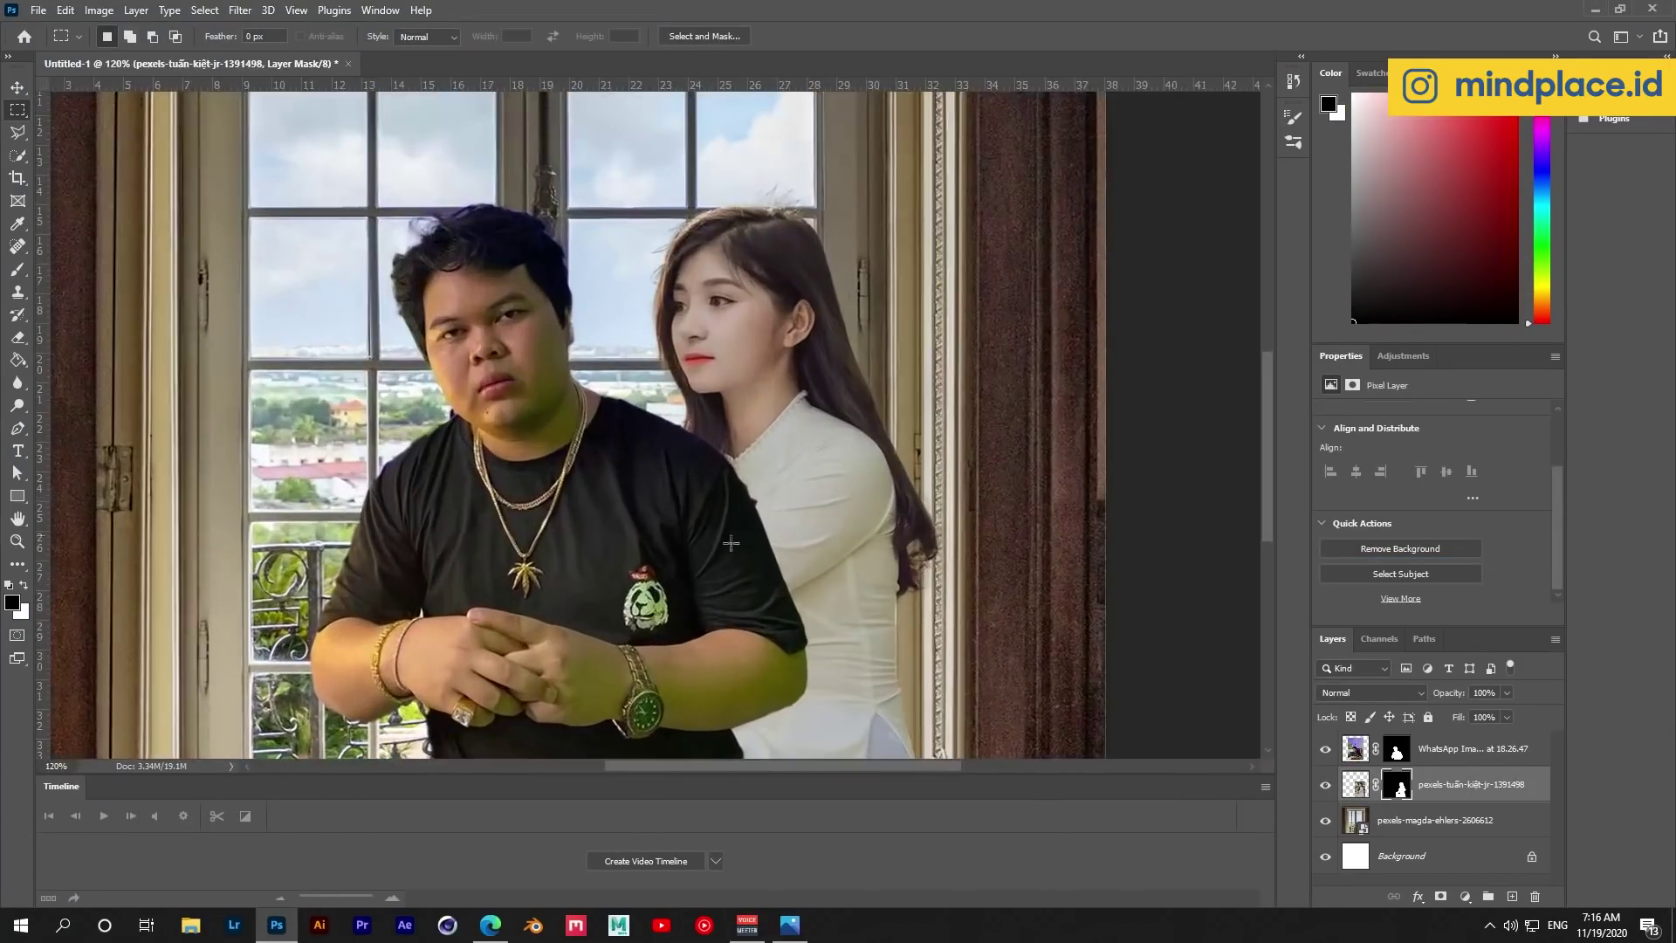
{"action": "scroll", "coordinate": [813, 562], "scroll_direction": "up", "scroll_amount": 1}
{"action": "key", "text": "b"}
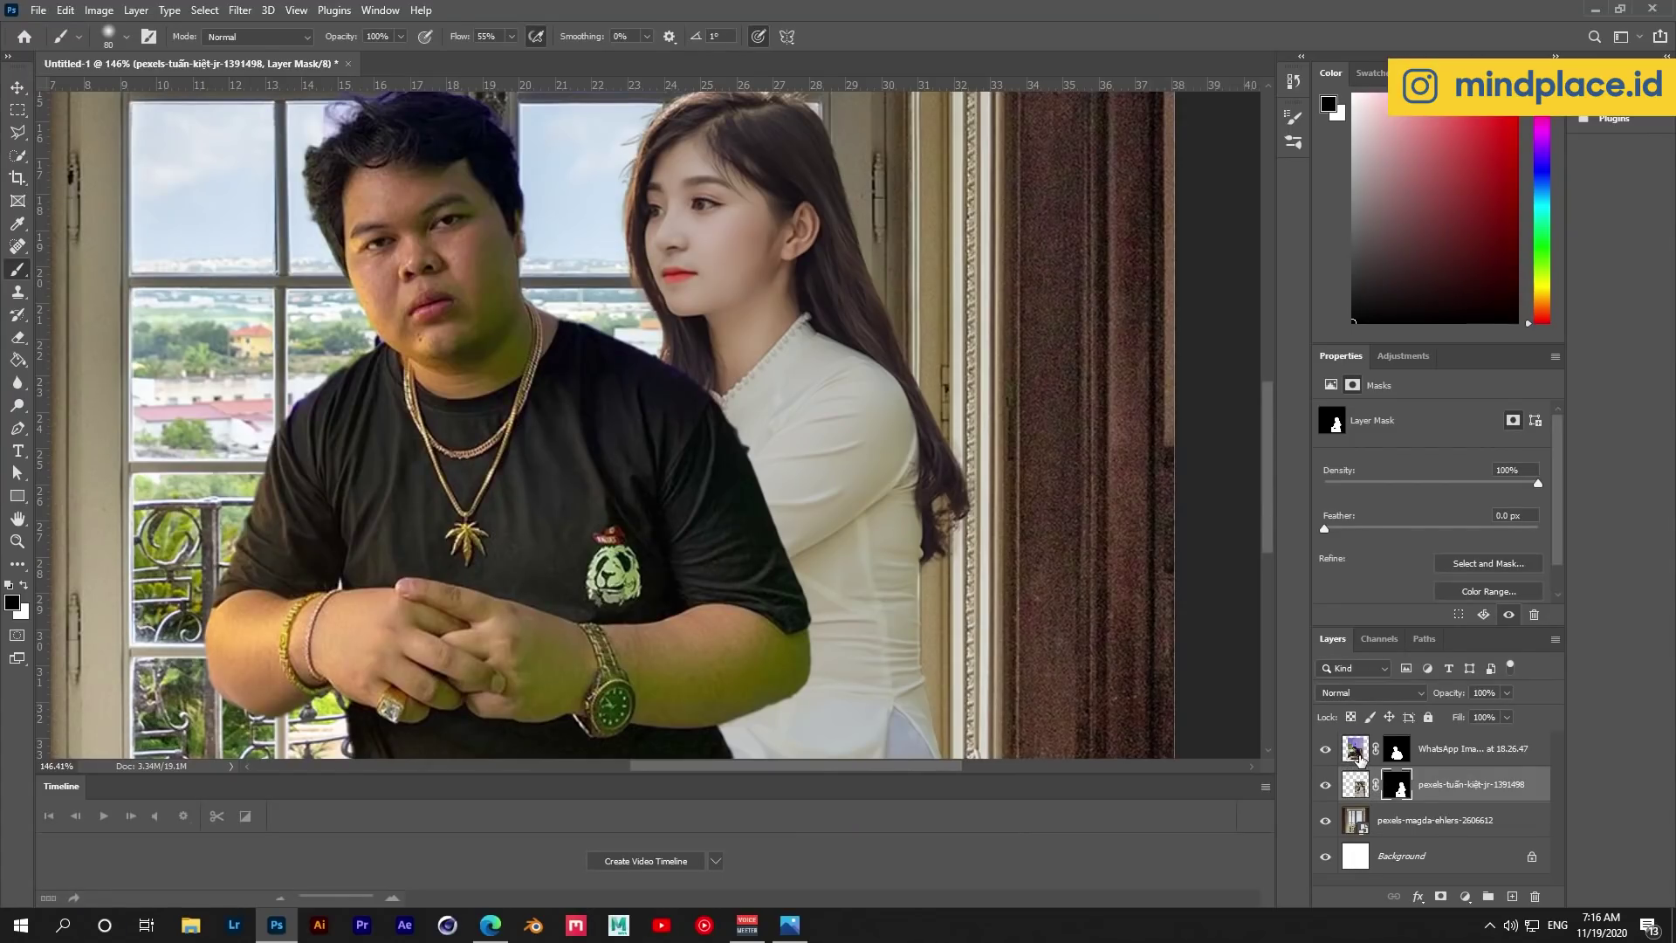
{"action": "left_click", "coordinate": [1397, 749]}
{"action": "key", "text": "bracketleft"}
{"action": "key", "text": "bracketleft"}
{"action": "key", "text": "bracketleft"}
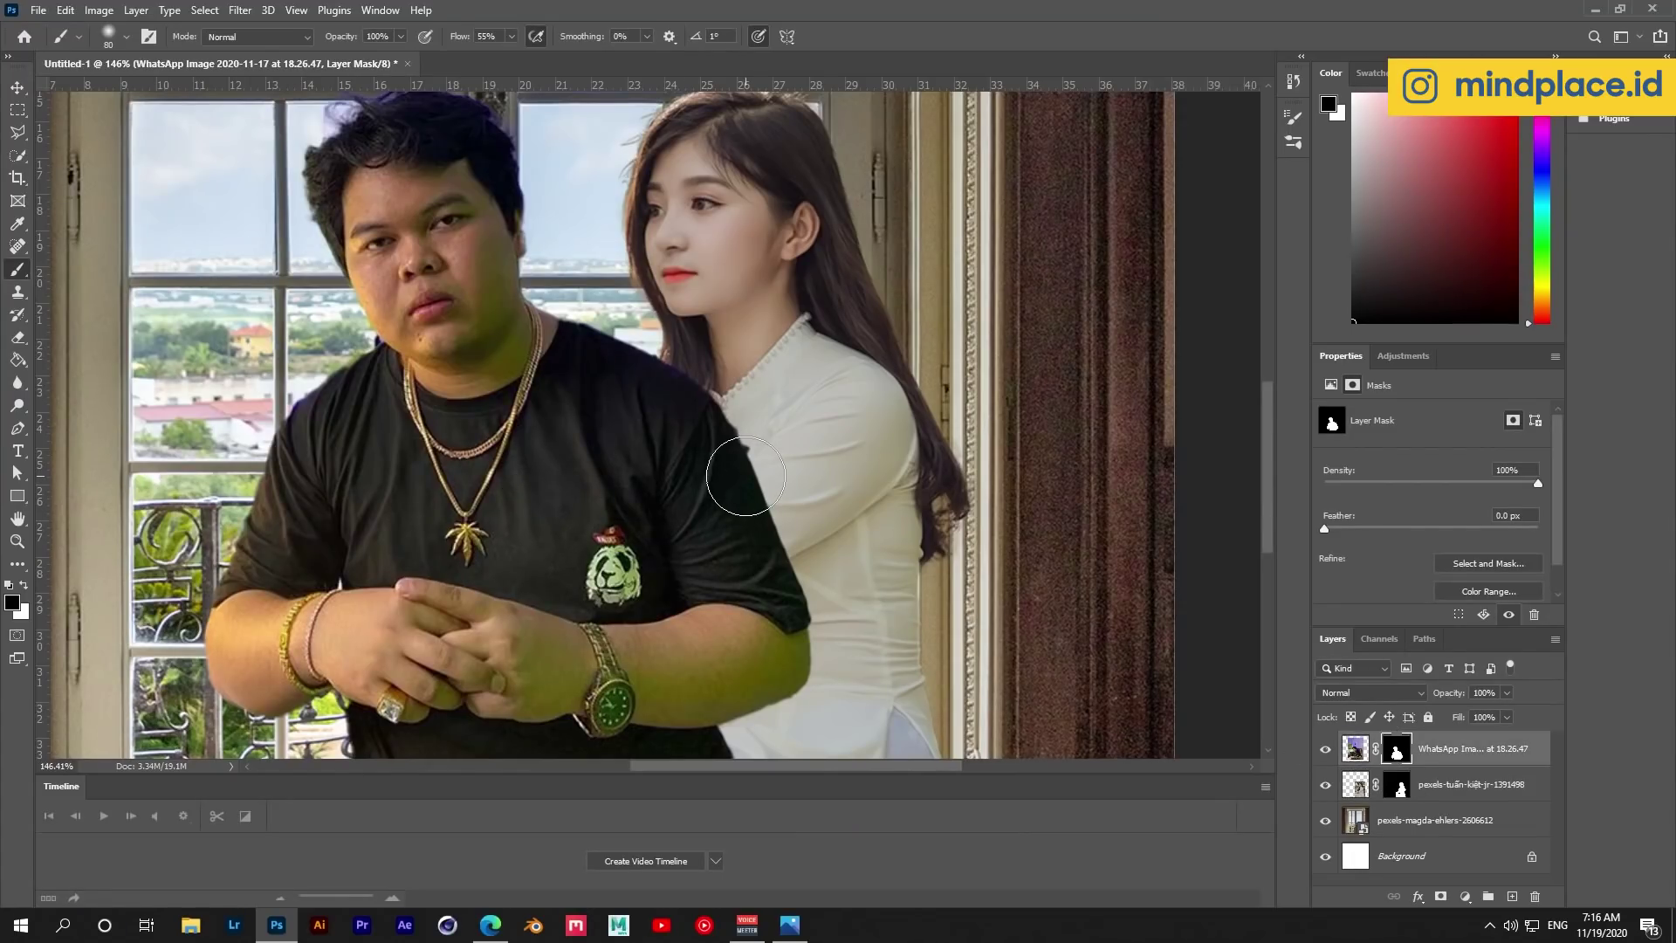
{"action": "mouse_move", "coordinate": [730, 476]}
{"action": "left_mouse_down"}
{"action": "mouse_move", "coordinate": [716, 537]}
{"action": "mouse_move", "coordinate": [760, 527]}
{"action": "mouse_move", "coordinate": [752, 482]}
{"action": "mouse_move", "coordinate": [865, 458]}
{"action": "left_mouse_up"}
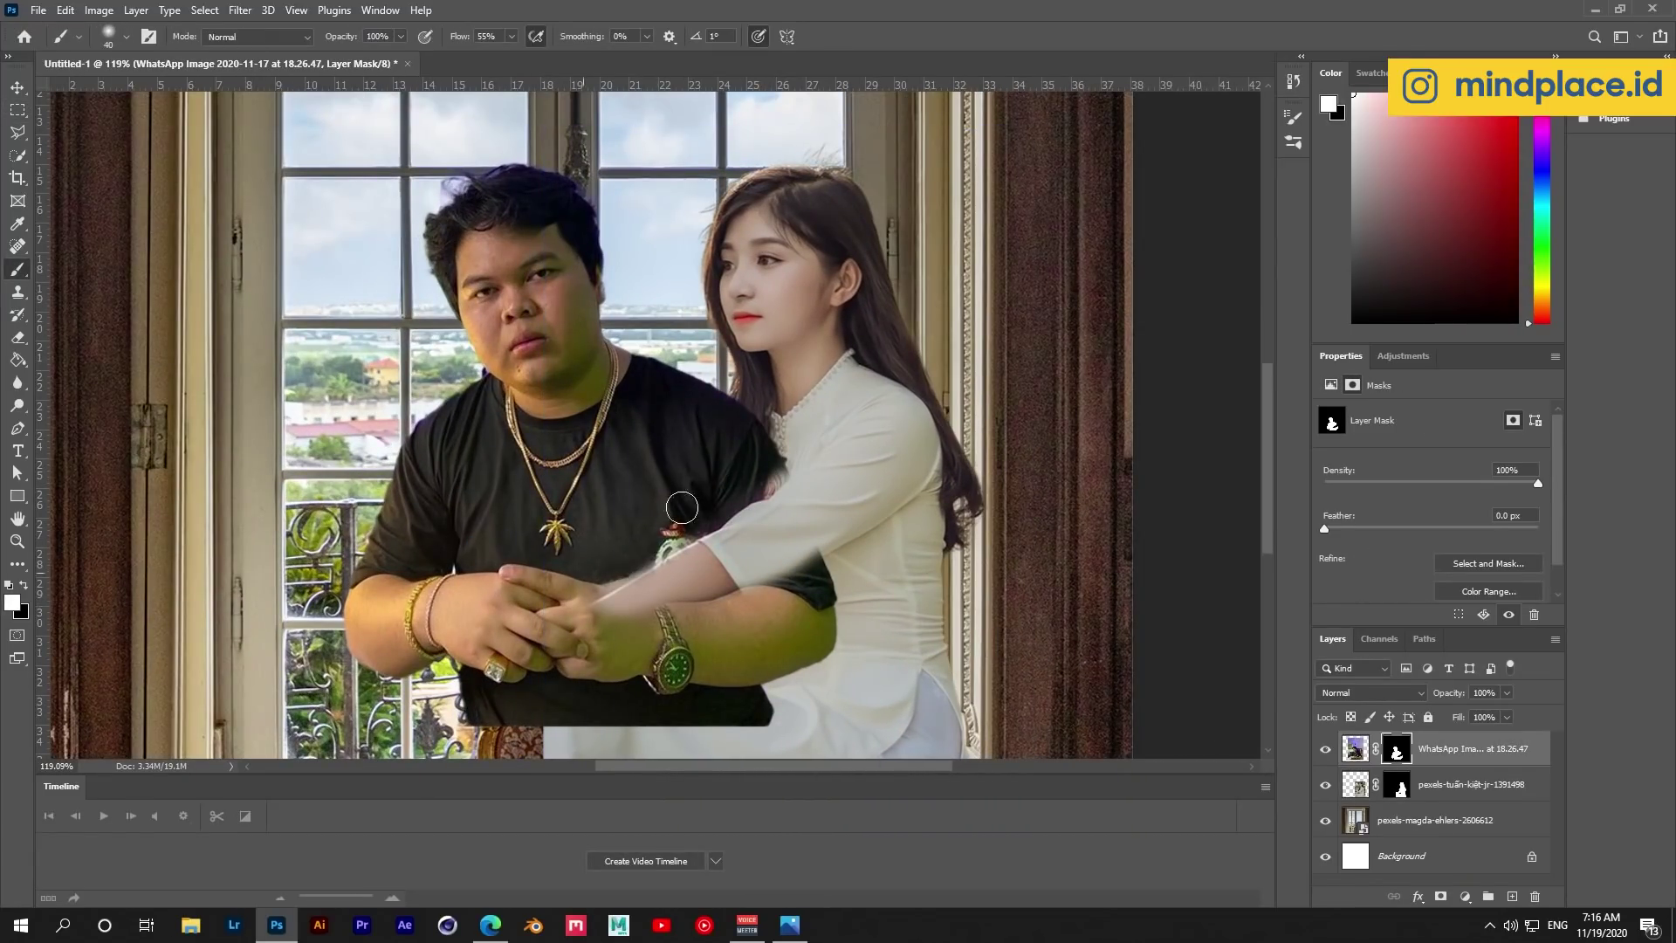
Hide more of the man's shirt near the arm, swapping black and white to refine.
{"action": "left_click_drag", "start_coordinate": [653, 553], "coordinate": [637, 606]}
{"action": "key", "text": "x"}
{"action": "scroll", "coordinate": [786, 360], "scroll_direction": "down", "scroll_amount": 1}
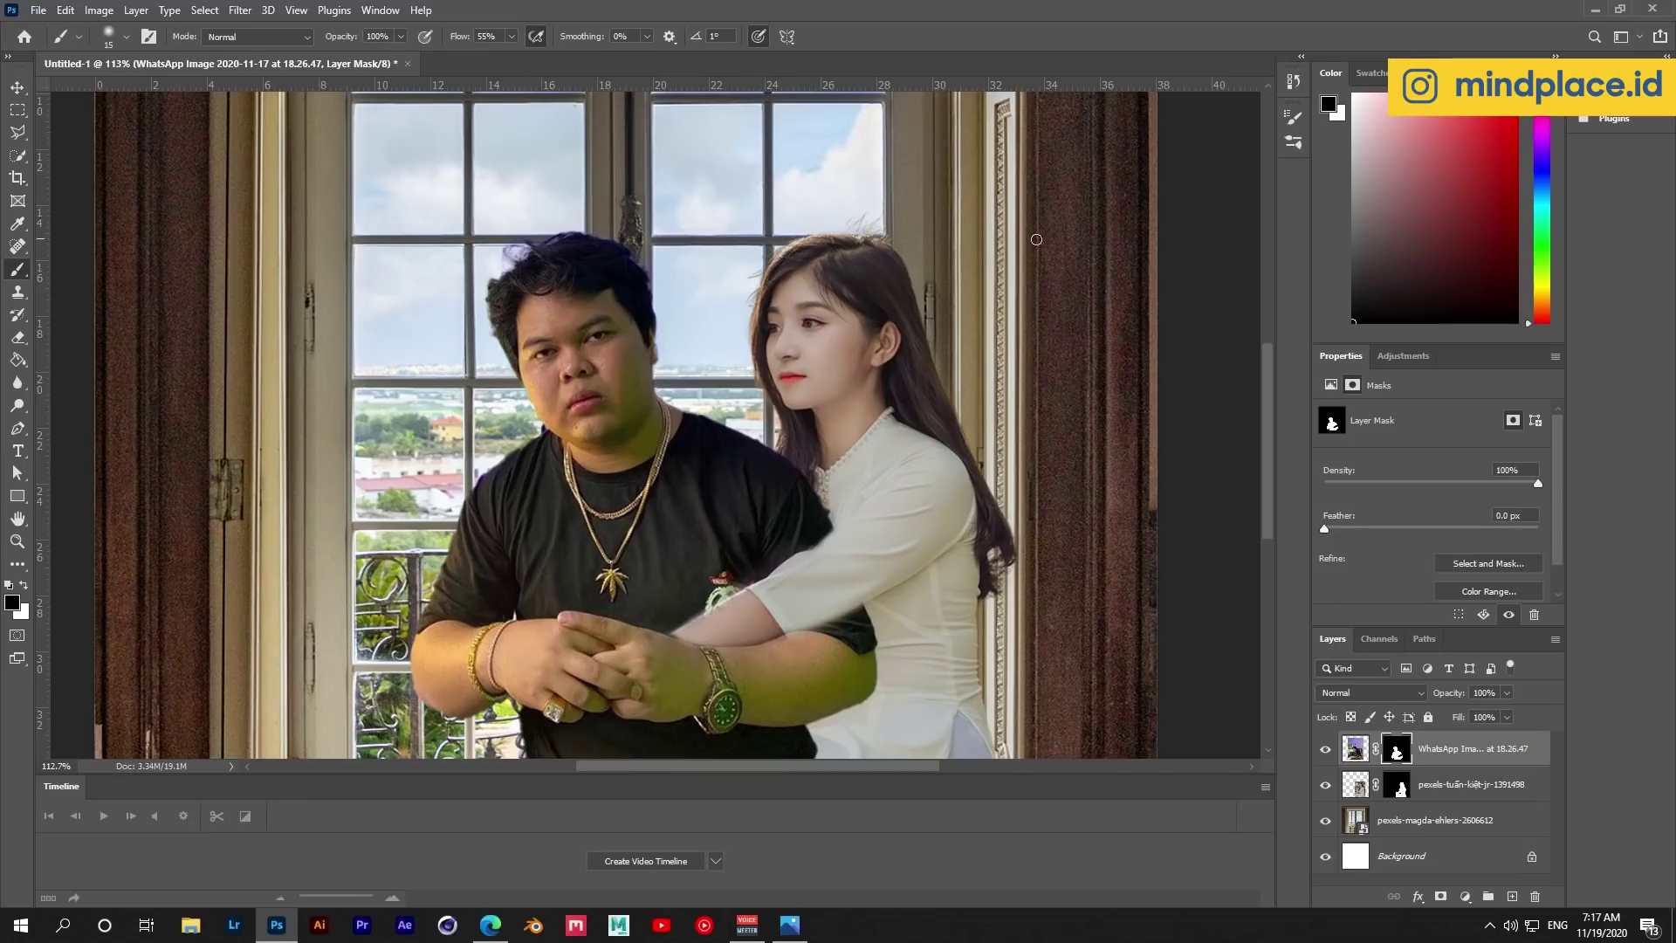
{"action": "scroll", "coordinate": [831, 440], "scroll_direction": "down", "scroll_amount": 3}
{"action": "scroll", "coordinate": [886, 448], "scroll_direction": "down", "scroll_amount": 2}
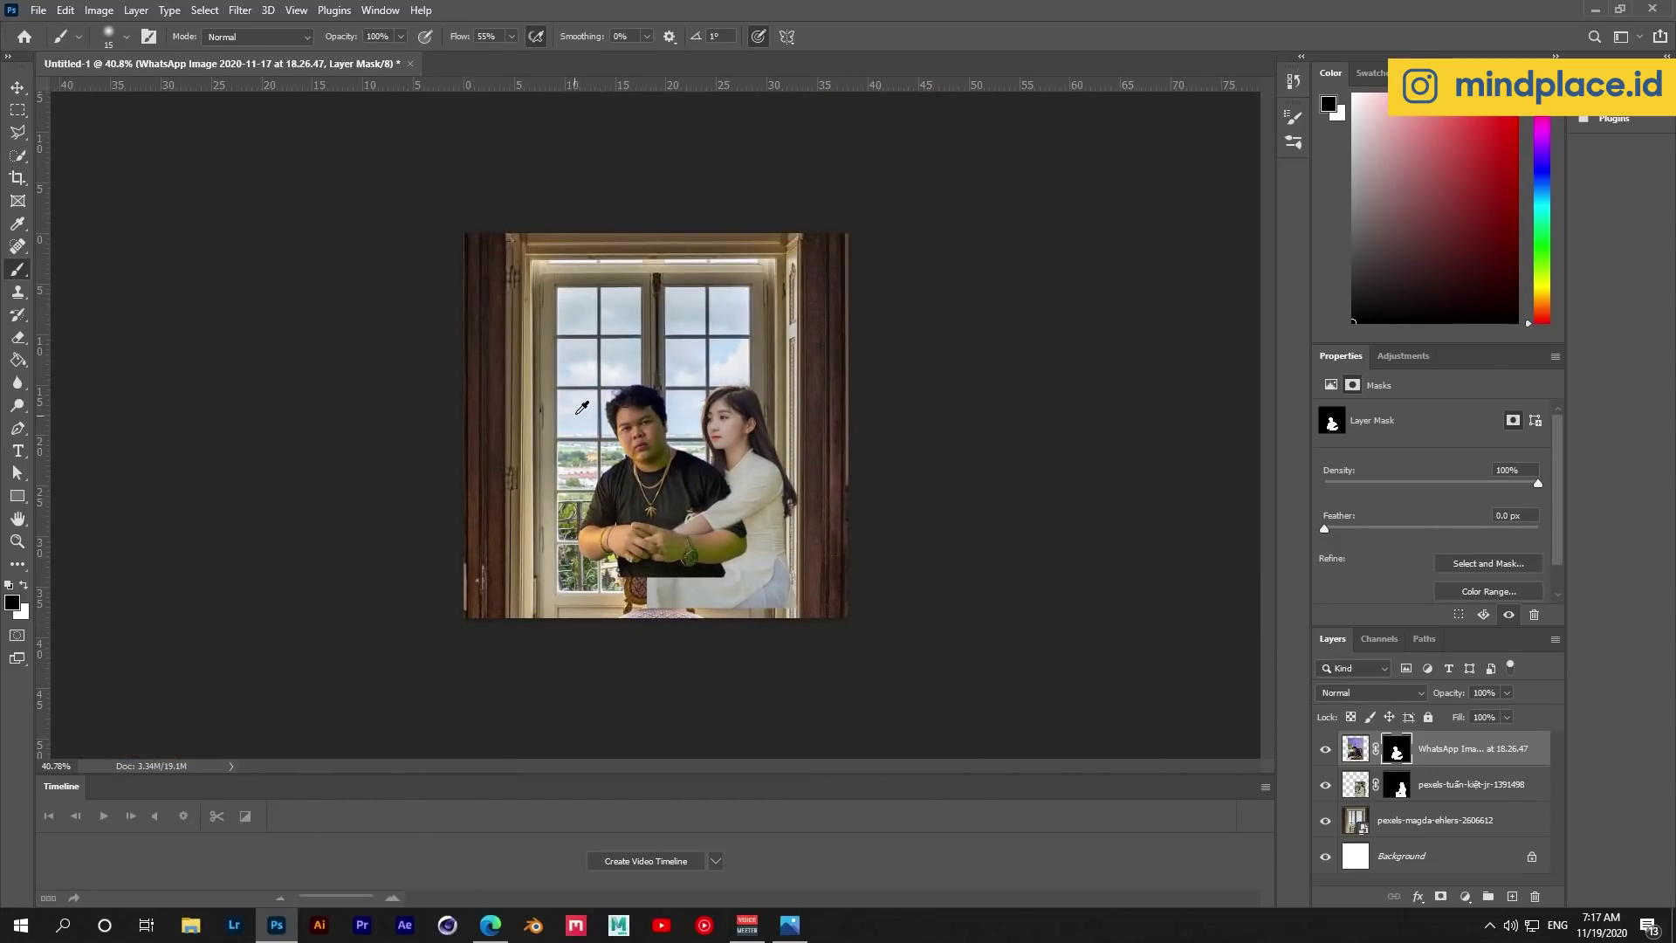
{"action": "scroll", "coordinate": [796, 434], "scroll_direction": "up", "scroll_amount": 4}
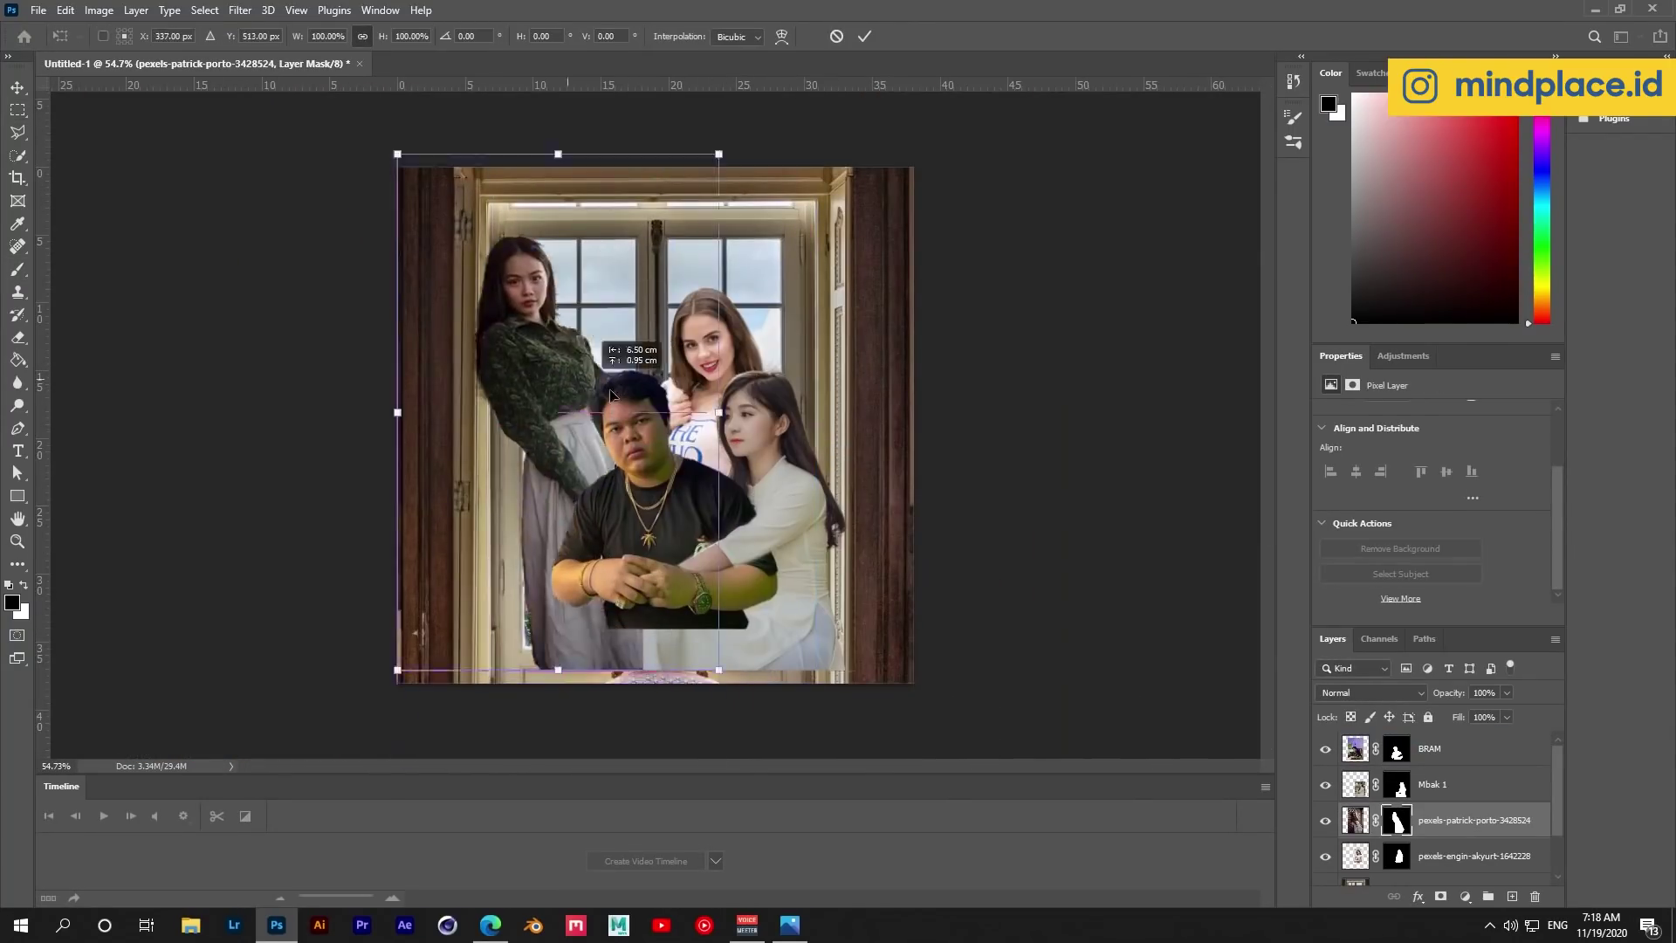
Position the lotus-flower woman's layer in the group, then cancel the pending transform.
{"action": "right_click", "coordinate": [583, 348]}
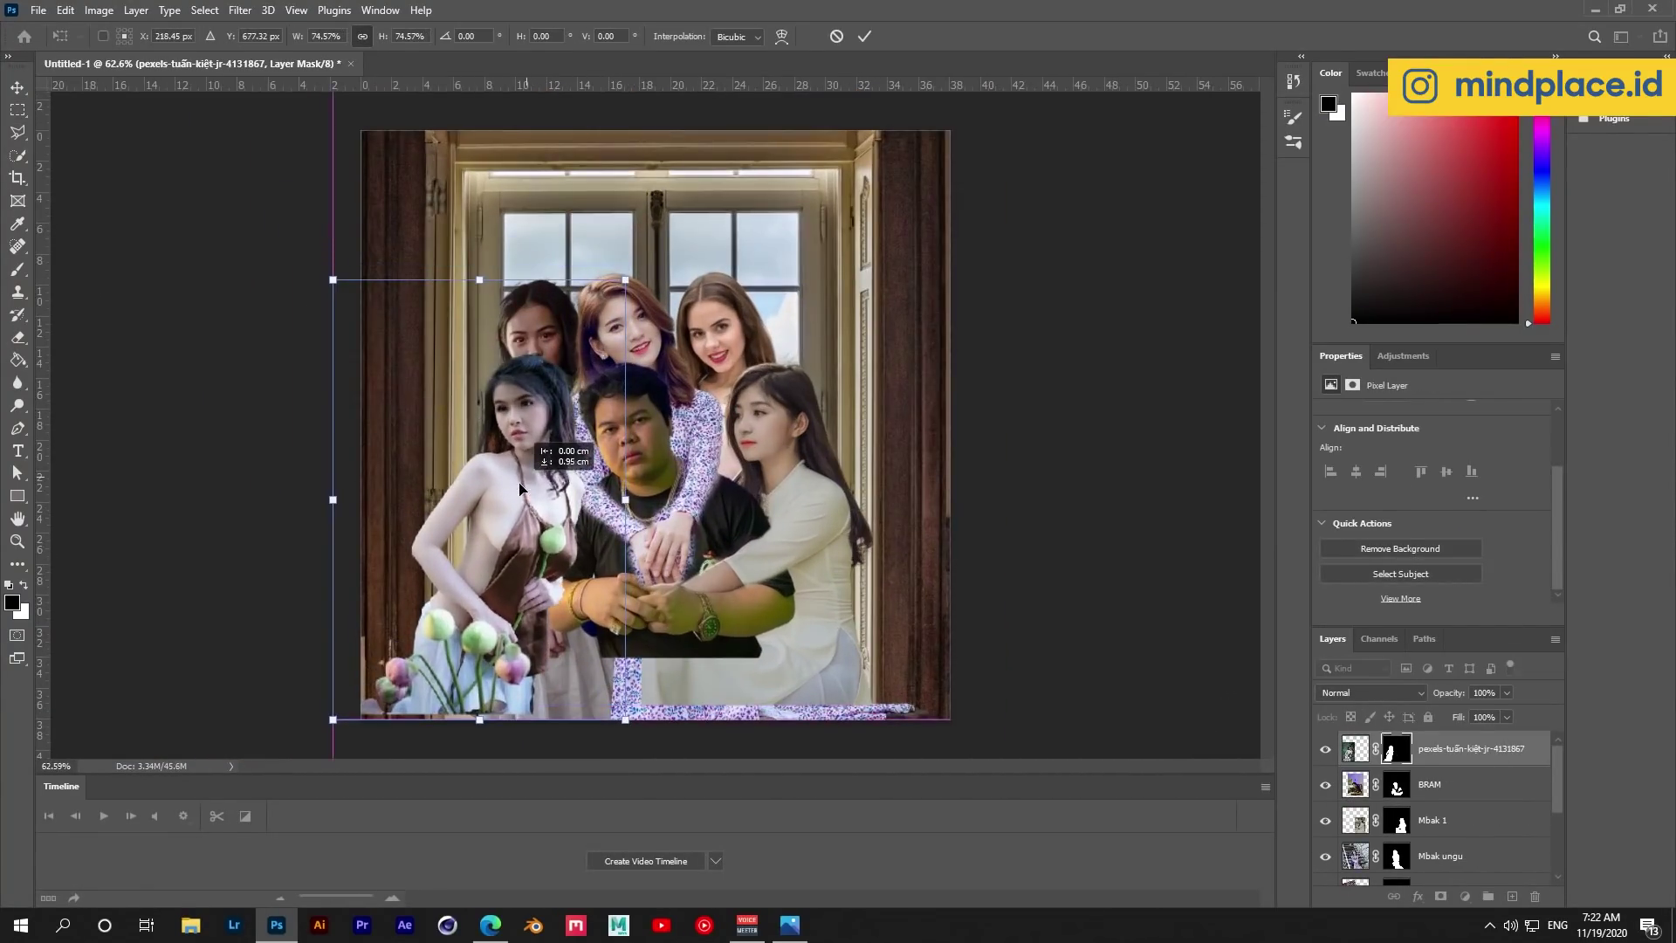
{"action": "left_click_drag", "start_coordinate": [519, 487], "coordinate": [519, 485]}
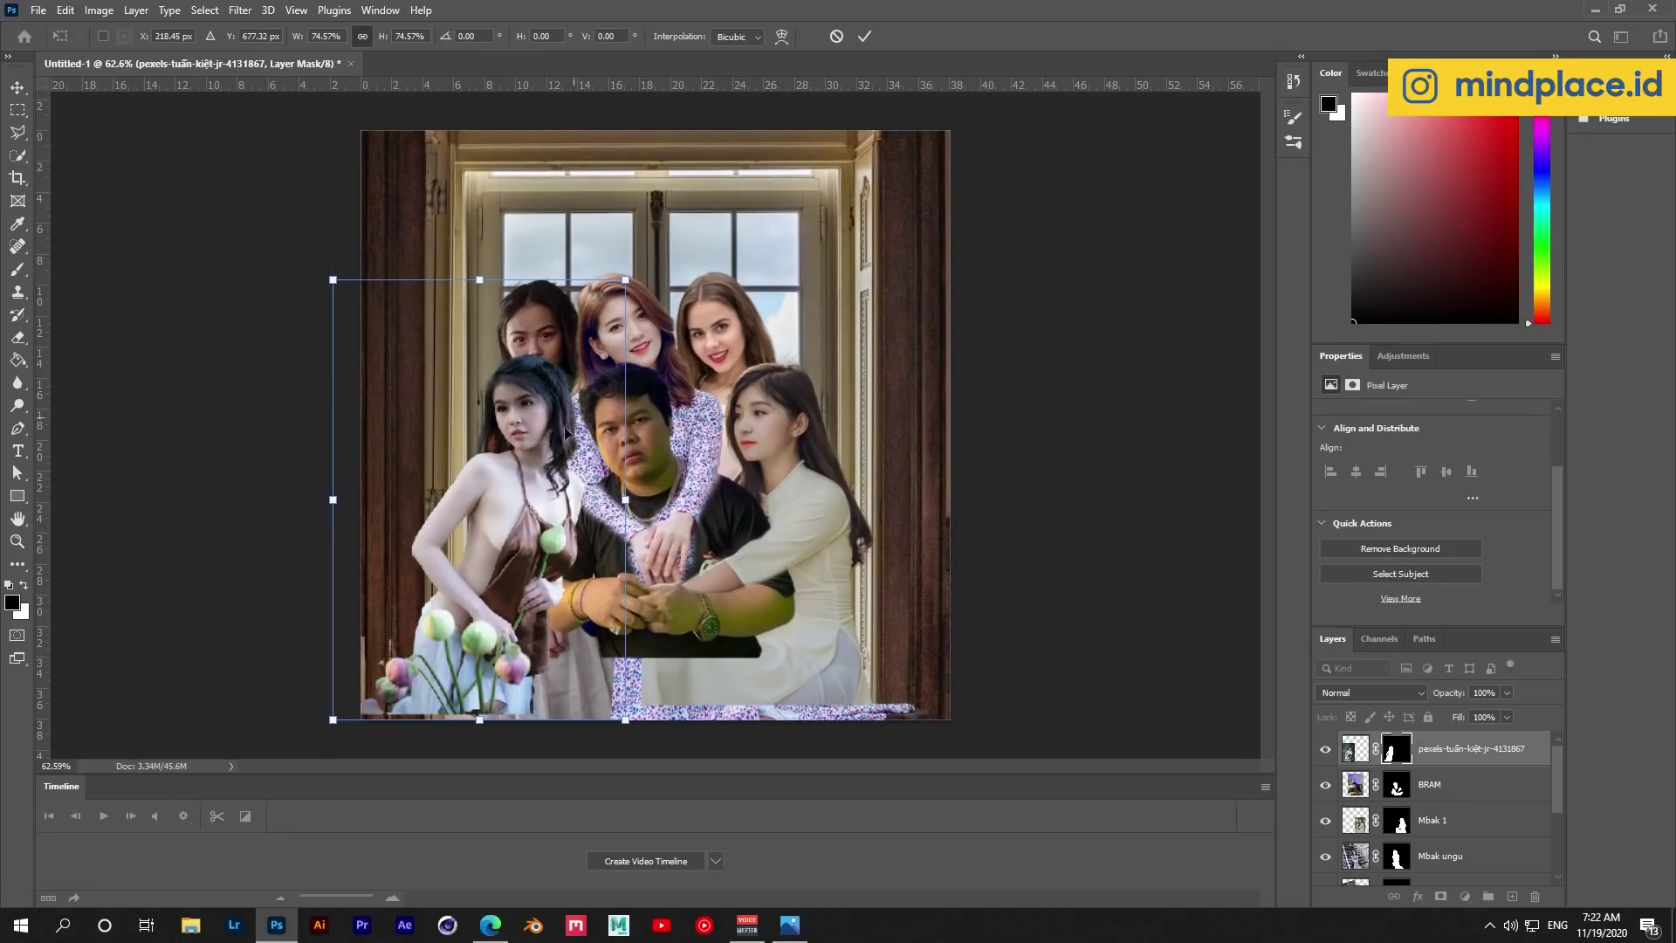
{"action": "scroll", "coordinate": [603, 541], "scroll_direction": "up", "scroll_amount": 2}
{"action": "scroll", "coordinate": [602, 541], "scroll_direction": "up", "scroll_amount": 2}
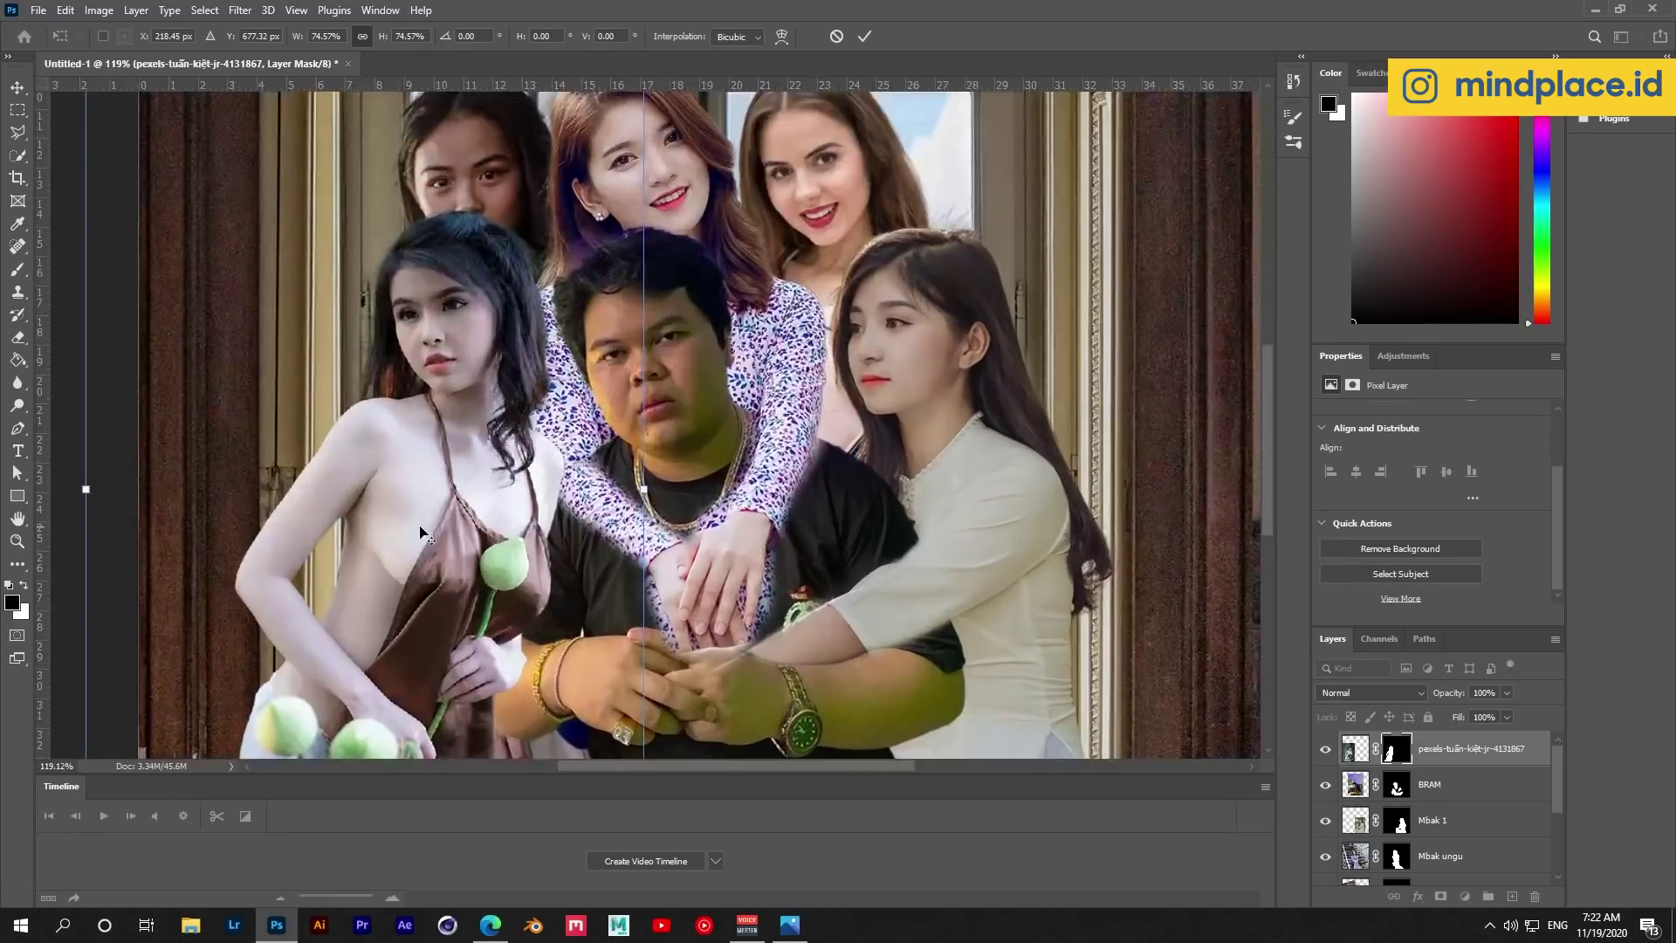
{"action": "scroll", "coordinate": [393, 506], "scroll_direction": "up", "scroll_amount": 1}
{"action": "scroll", "coordinate": [449, 488], "scroll_direction": "down", "scroll_amount": 3}
{"action": "scroll", "coordinate": [524, 515], "scroll_direction": "down", "scroll_amount": 1}
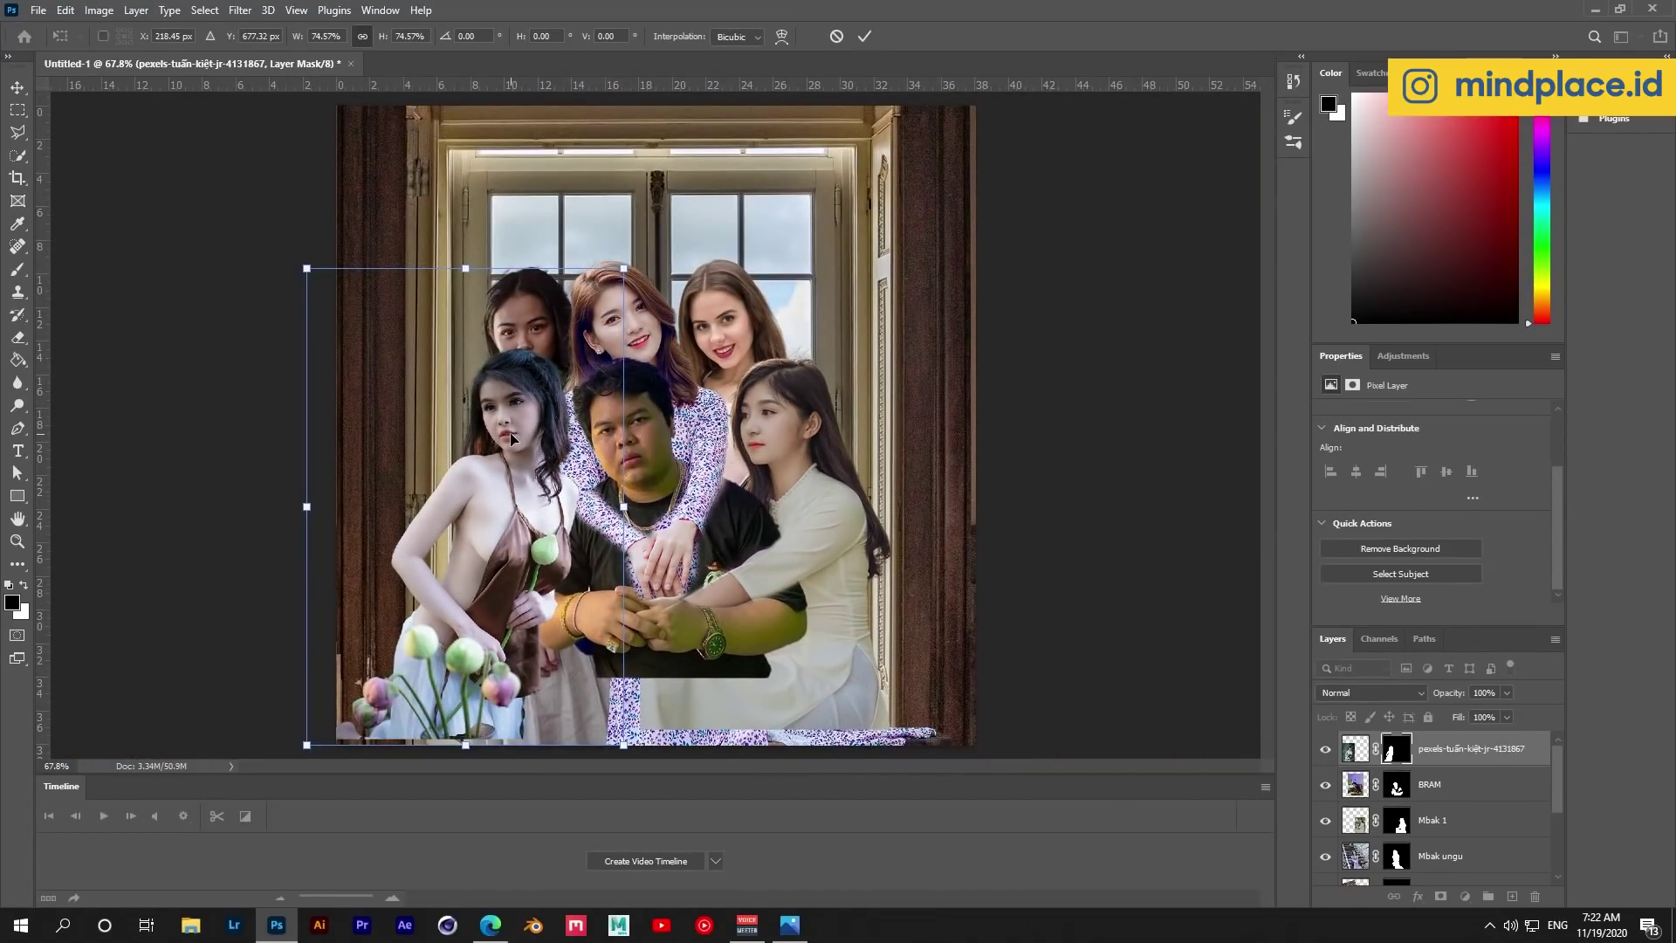
{"action": "key", "text": "Escape"}
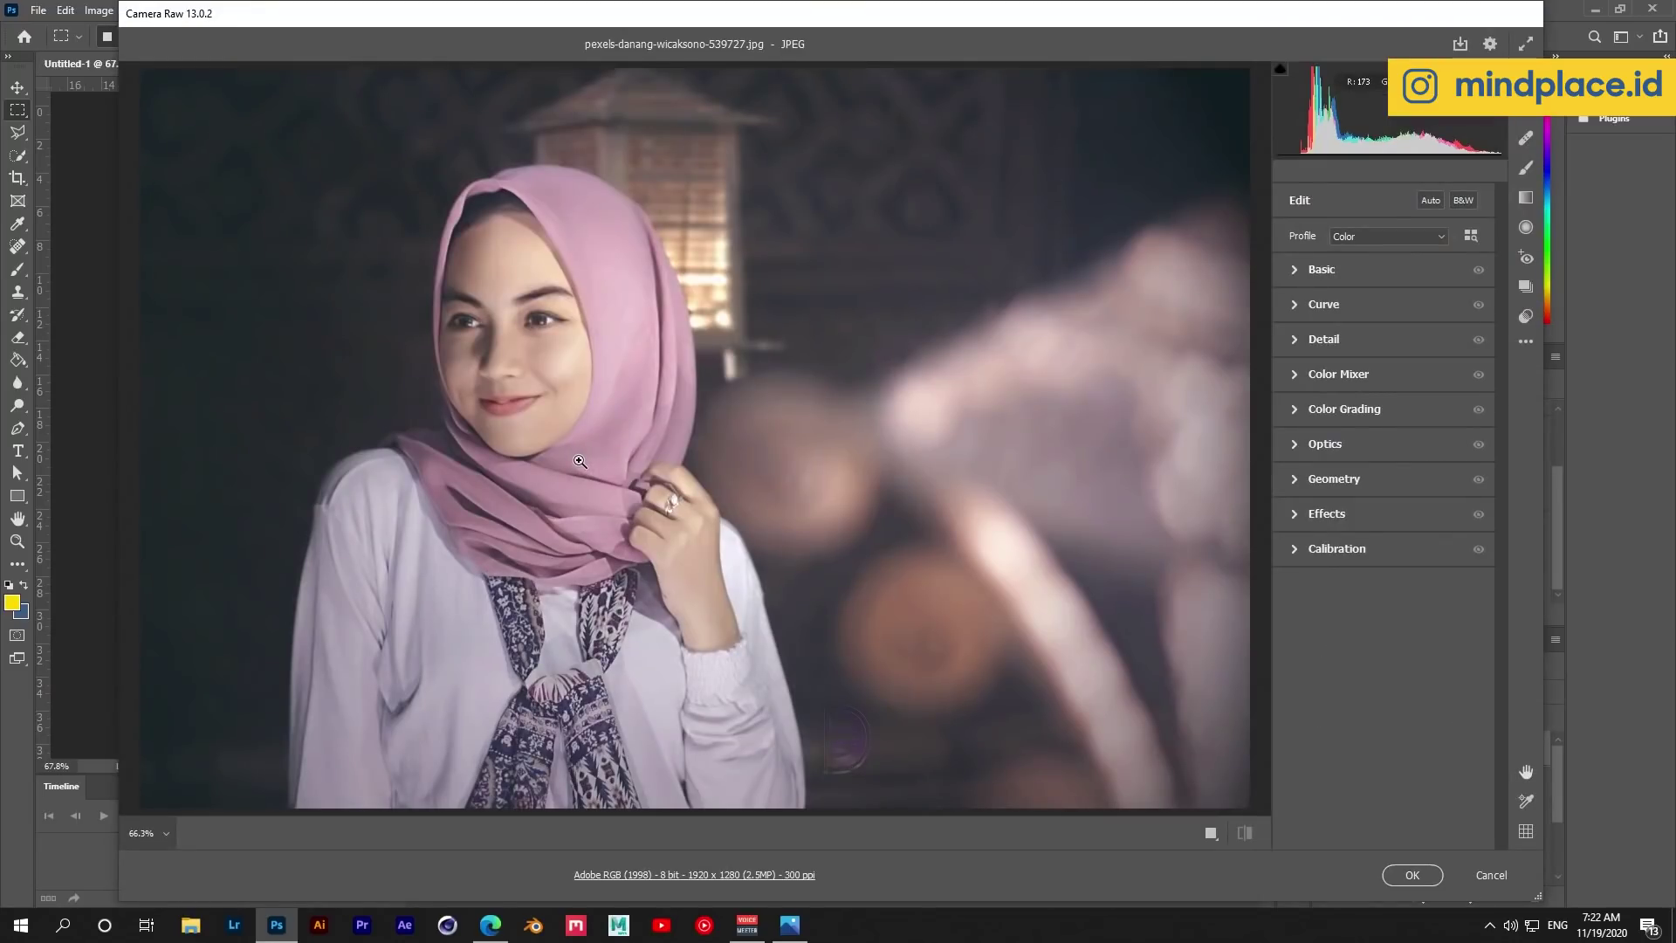
Place the hijab woman photo from Camera Raw, enlarge it, flip it horizontally, and move it left.
{"action": "left_click", "coordinate": [1411, 875]}
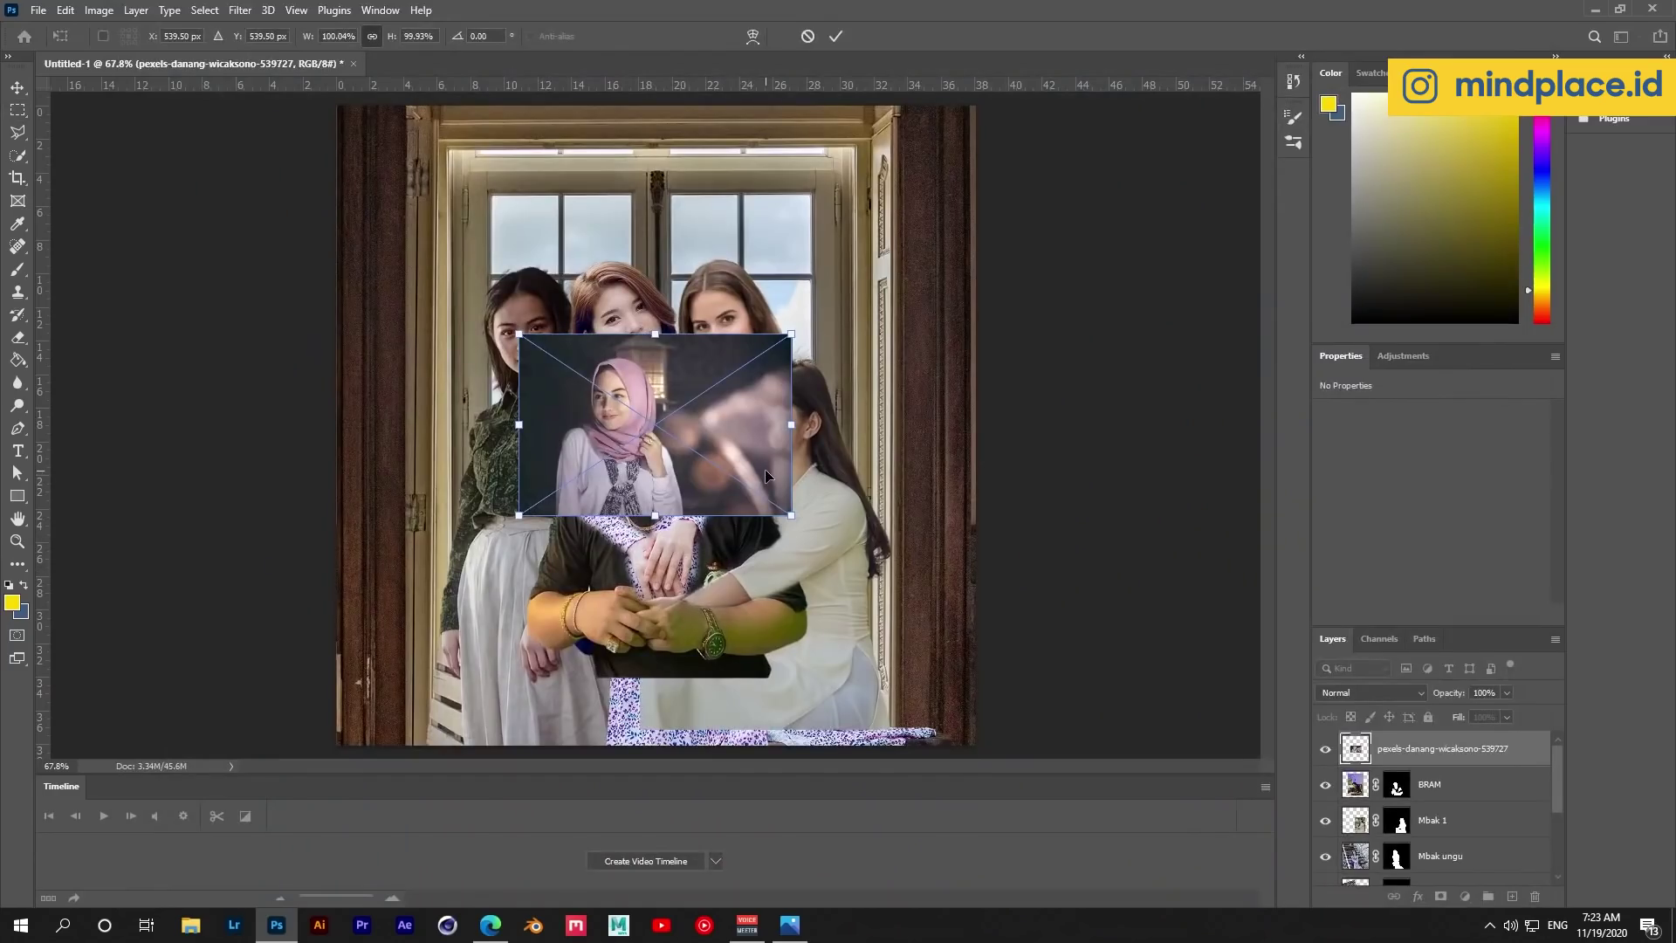
{"action": "left_click_drag", "start_coordinate": [791, 516], "coordinate": [854, 555]}
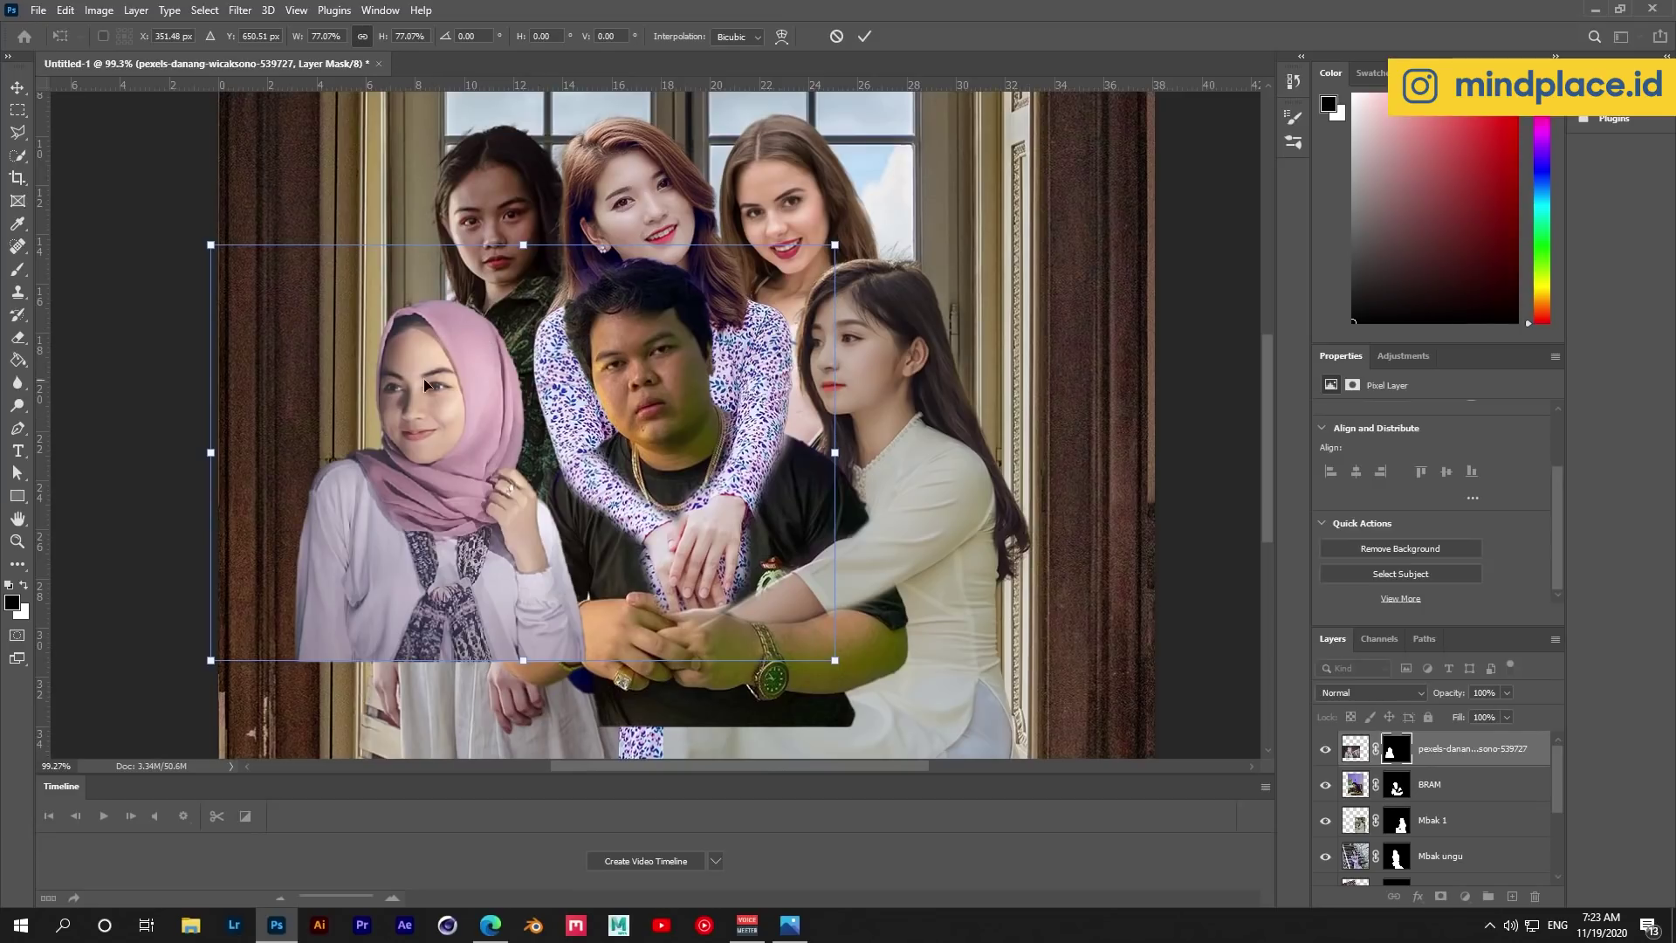
{"action": "right_click", "coordinate": [407, 399]}
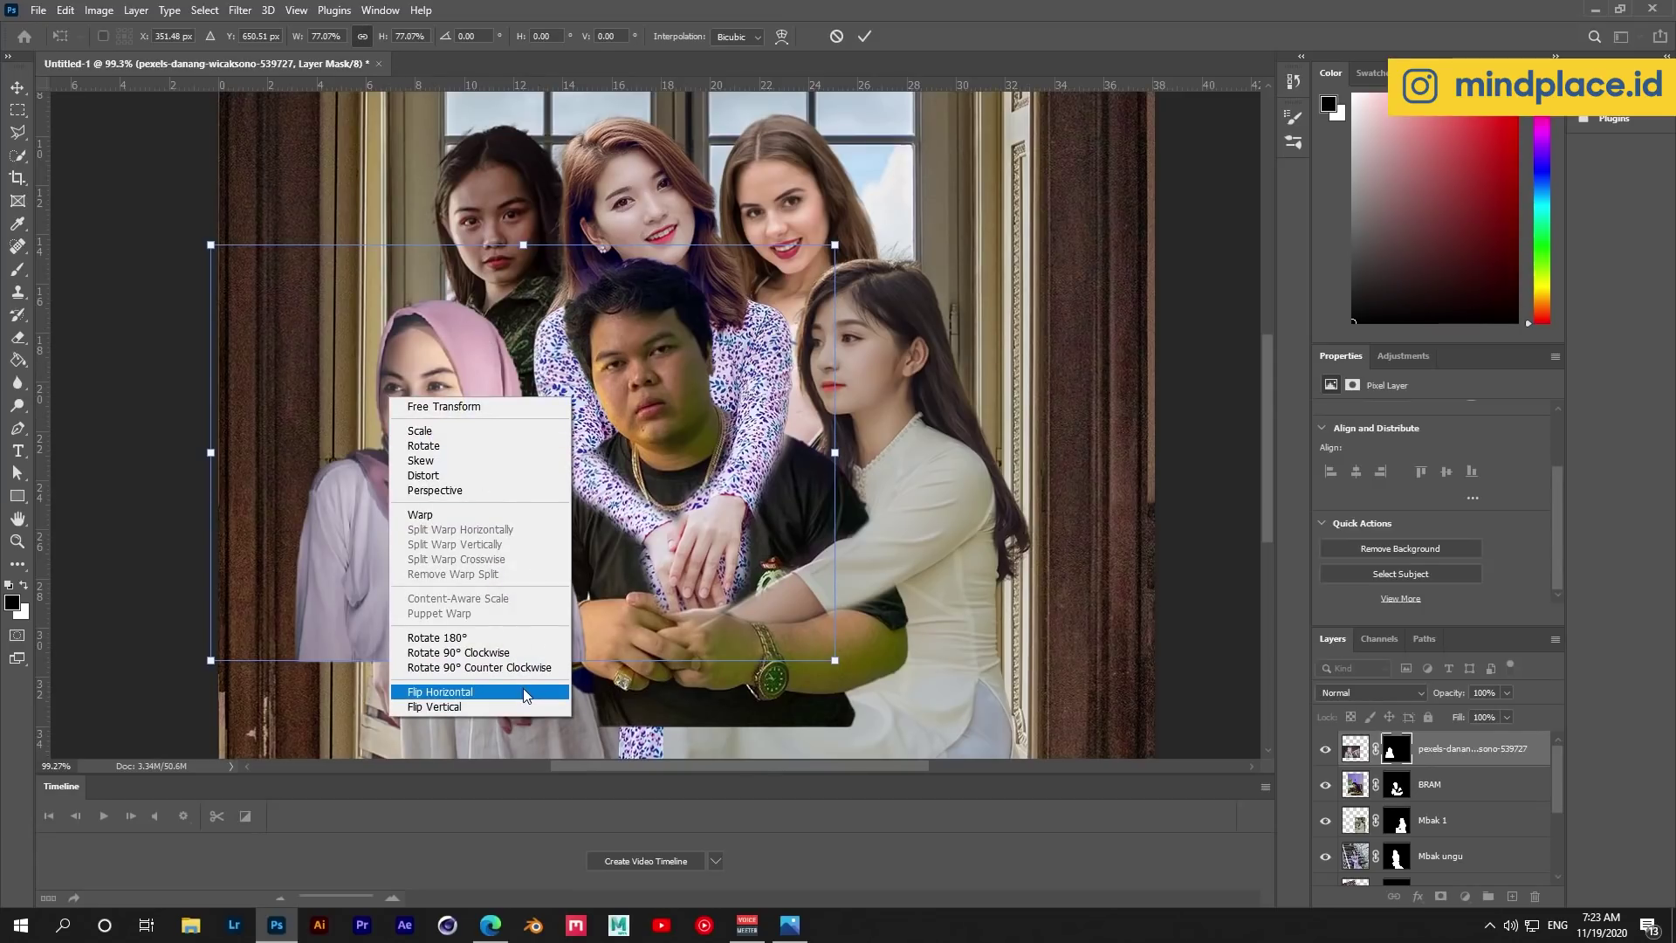
{"action": "left_click", "coordinate": [472, 685]}
{"action": "left_click_drag", "start_coordinate": [670, 543], "coordinate": [458, 527]}
{"action": "key", "text": "Return"}
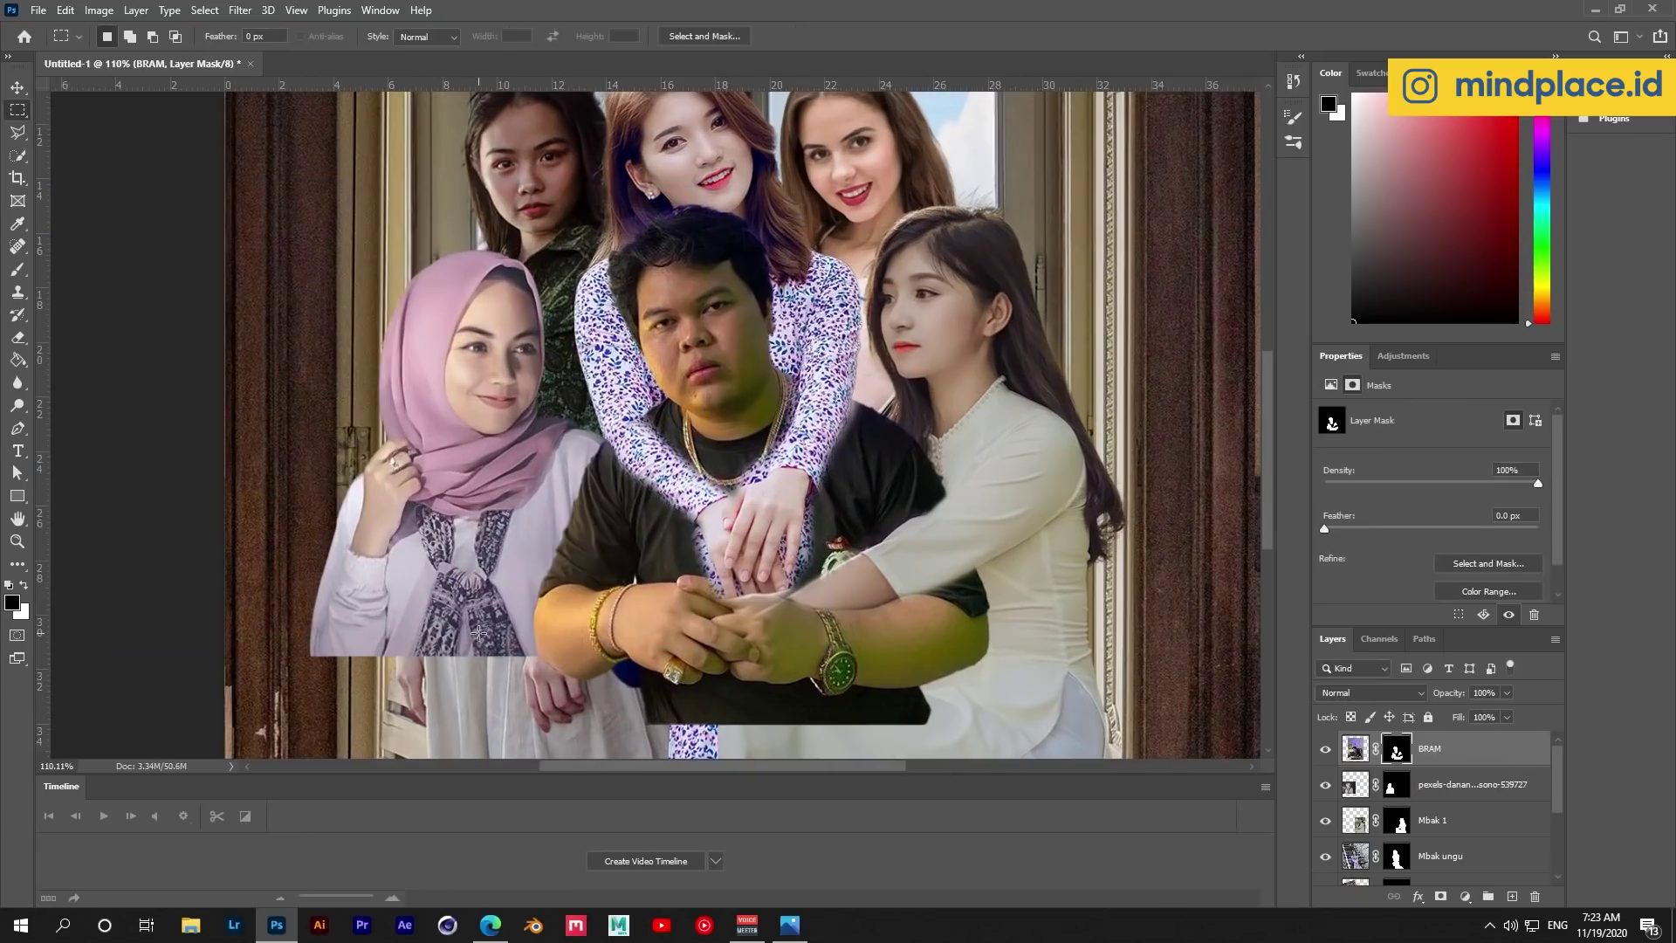
{"action": "key", "text": "m"}
{"action": "scroll", "coordinate": [479, 632], "scroll_direction": "down", "scroll_amount": 5}
{"action": "scroll", "coordinate": [690, 427], "scroll_direction": "up", "scroll_amount": 3}
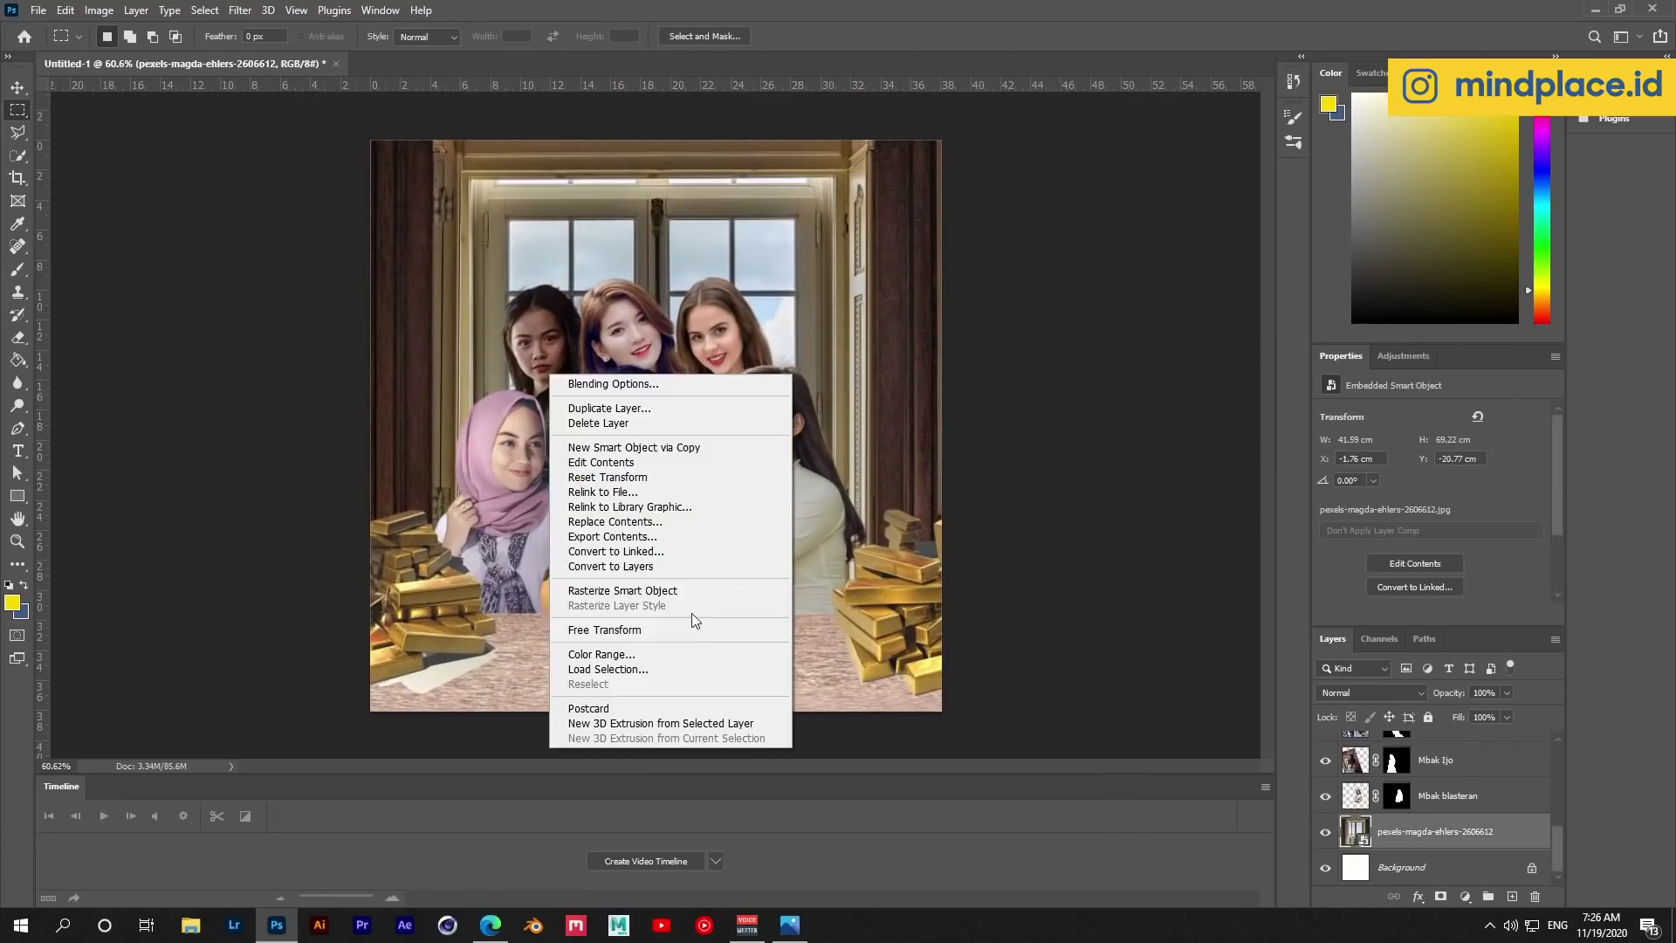
Resize the window background image while arranging the gold bars and money pile.
{"action": "left_click", "coordinate": [695, 627]}
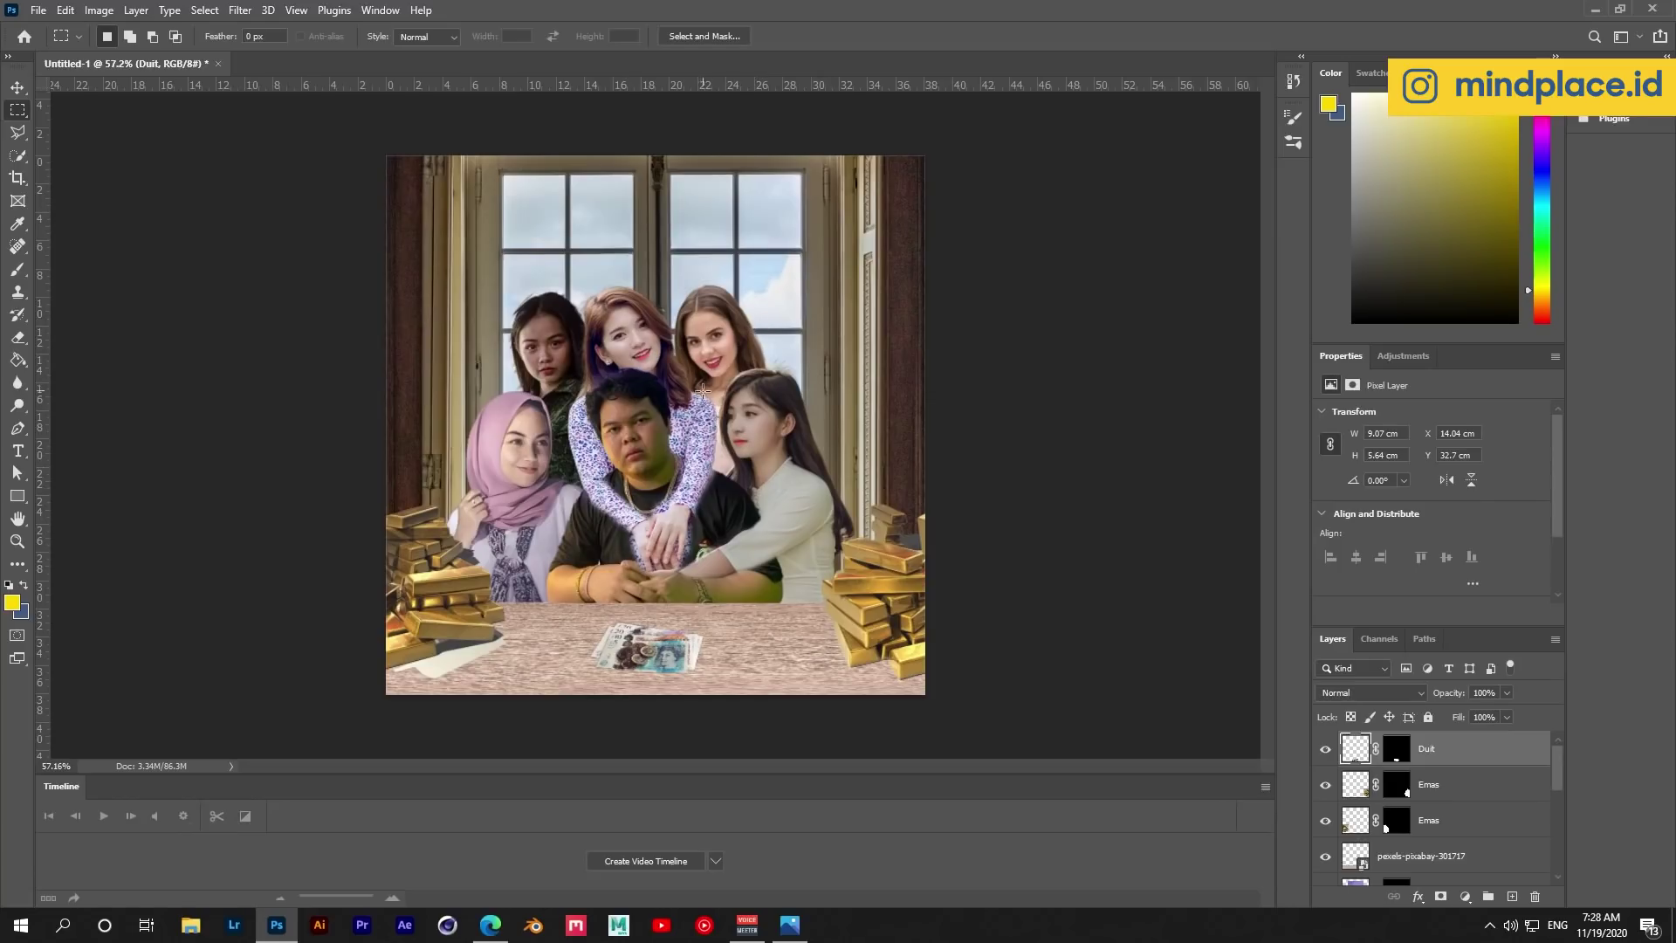
{"action": "scroll", "coordinate": [662, 423], "scroll_direction": "up", "scroll_amount": 2}
{"action": "scroll", "coordinate": [611, 489], "scroll_direction": "up", "scroll_amount": 3}
{"action": "scroll", "coordinate": [541, 567], "scroll_direction": "up", "scroll_amount": 3}
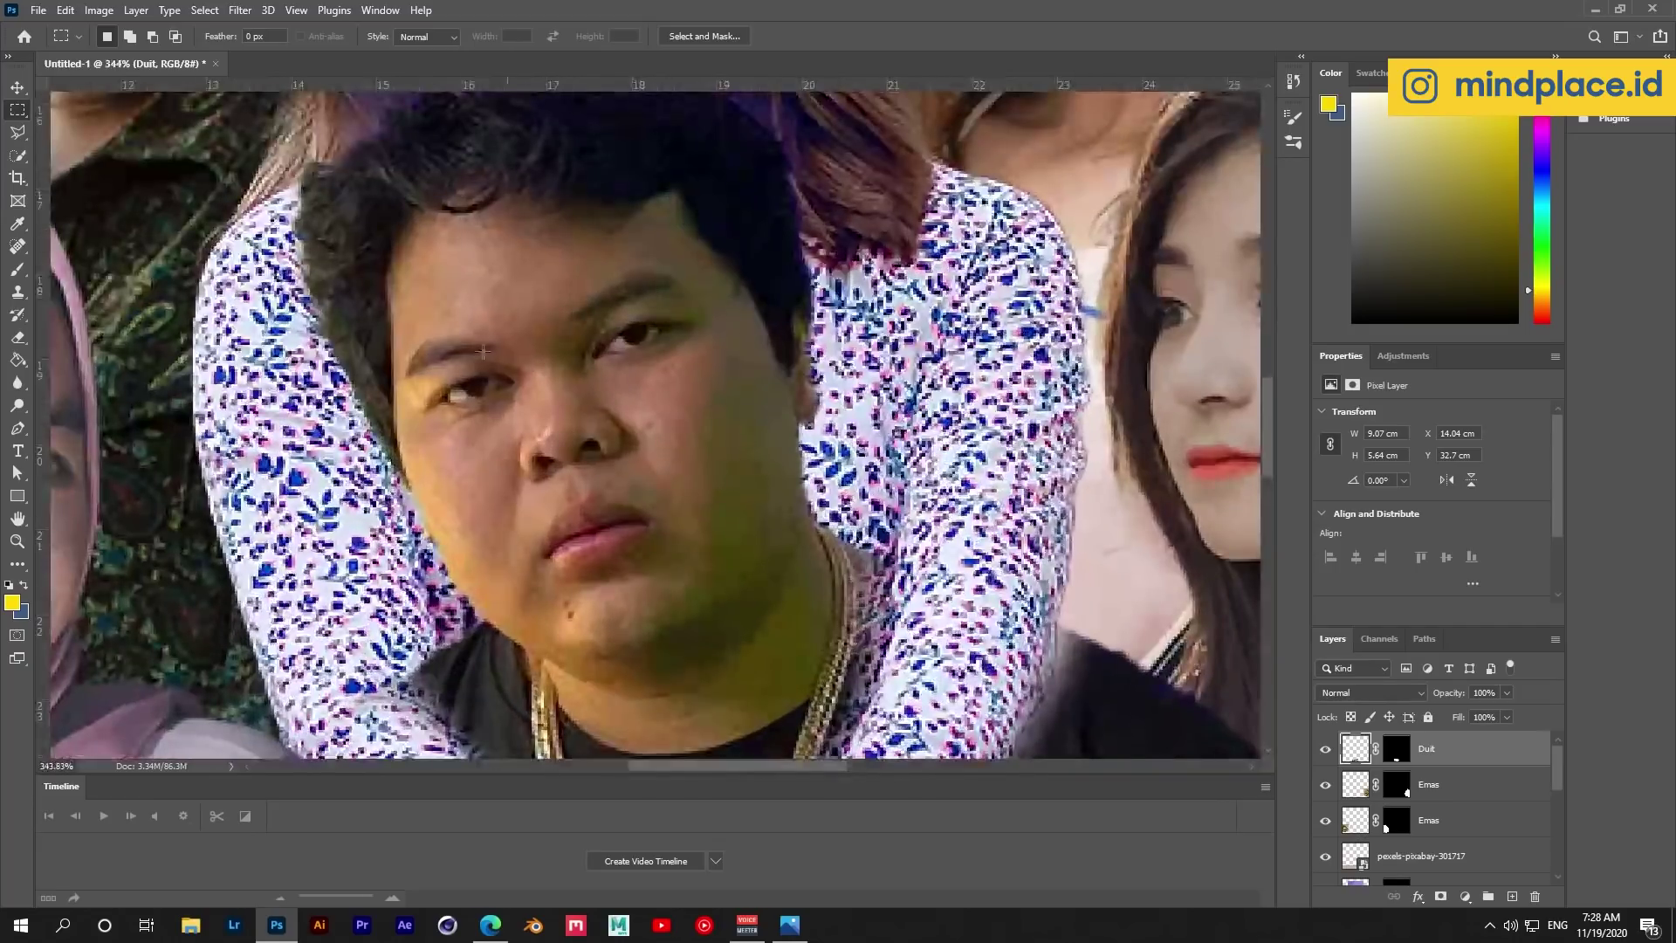
{"action": "scroll", "coordinate": [600, 316], "scroll_direction": "down", "scroll_amount": 2}
{"action": "scroll", "coordinate": [599, 316], "scroll_direction": "down", "scroll_amount": 3}
Apply Neural Filters Skin Smoothing (Blur 100, Smoothness 50) to the man's face as a new layer.
{"action": "scroll", "coordinate": [600, 316], "scroll_direction": "down", "scroll_amount": 1}
{"action": "scroll", "coordinate": [1469, 819], "scroll_direction": "down", "scroll_amount": 2}
{"action": "scroll", "coordinate": [1469, 818], "scroll_direction": "down", "scroll_amount": 2}
{"action": "scroll", "coordinate": [1463, 842], "scroll_direction": "down", "scroll_amount": 2}
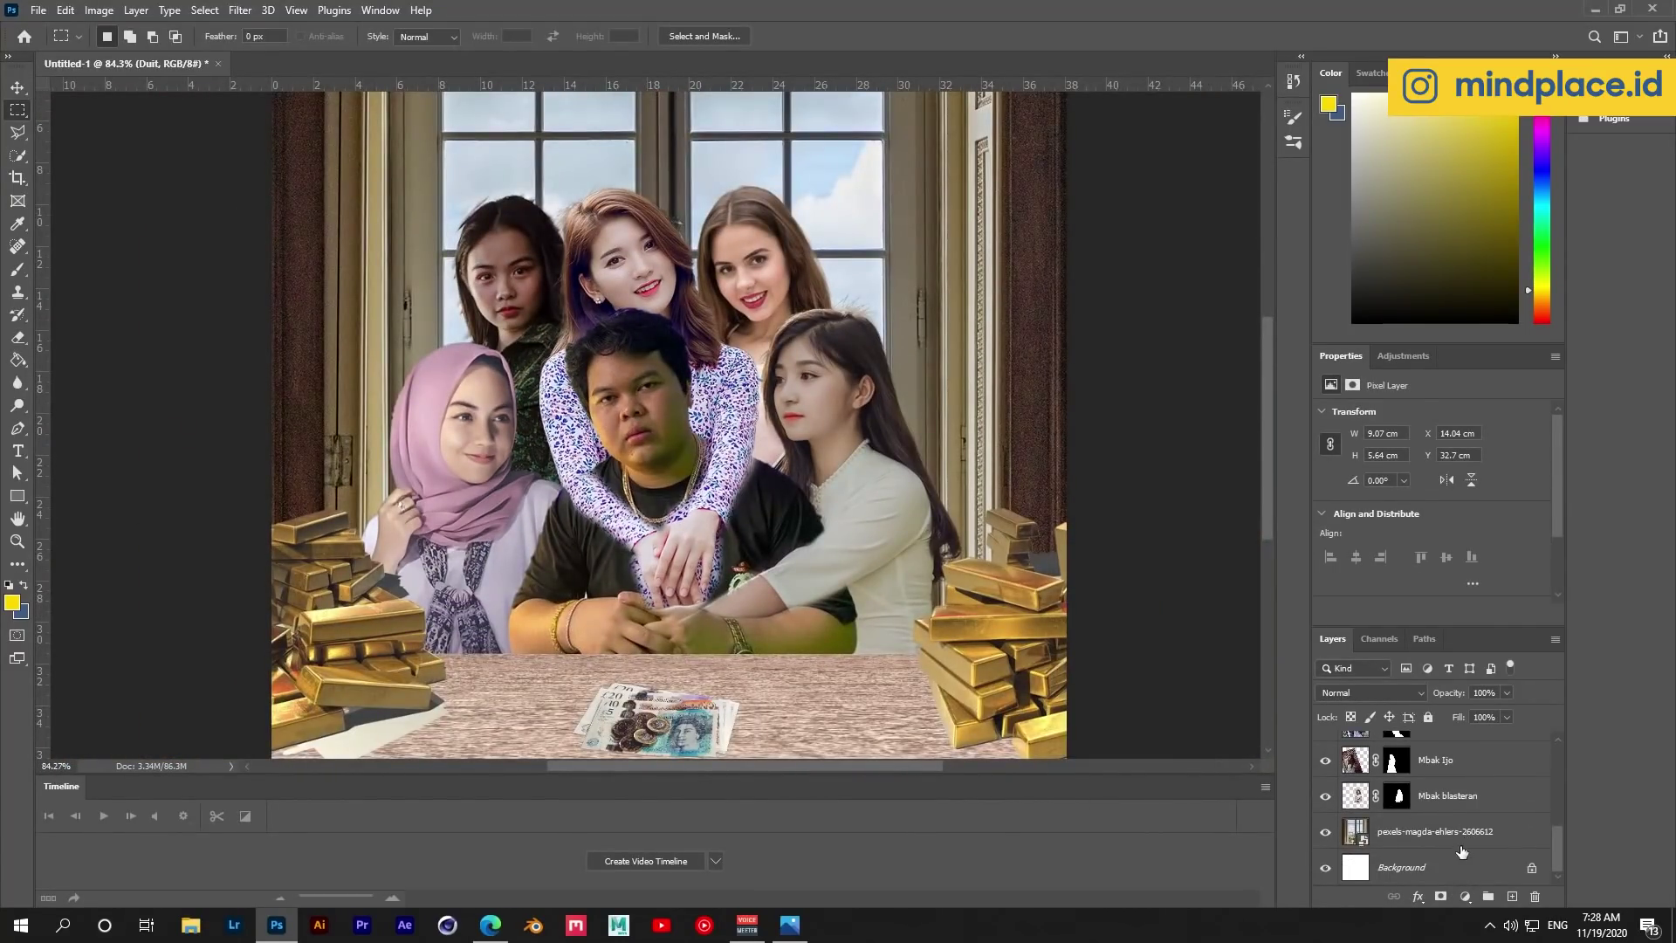
{"action": "scroll", "coordinate": [1455, 851], "scroll_direction": "up", "scroll_amount": 5}
{"action": "left_click", "coordinate": [1462, 819]}
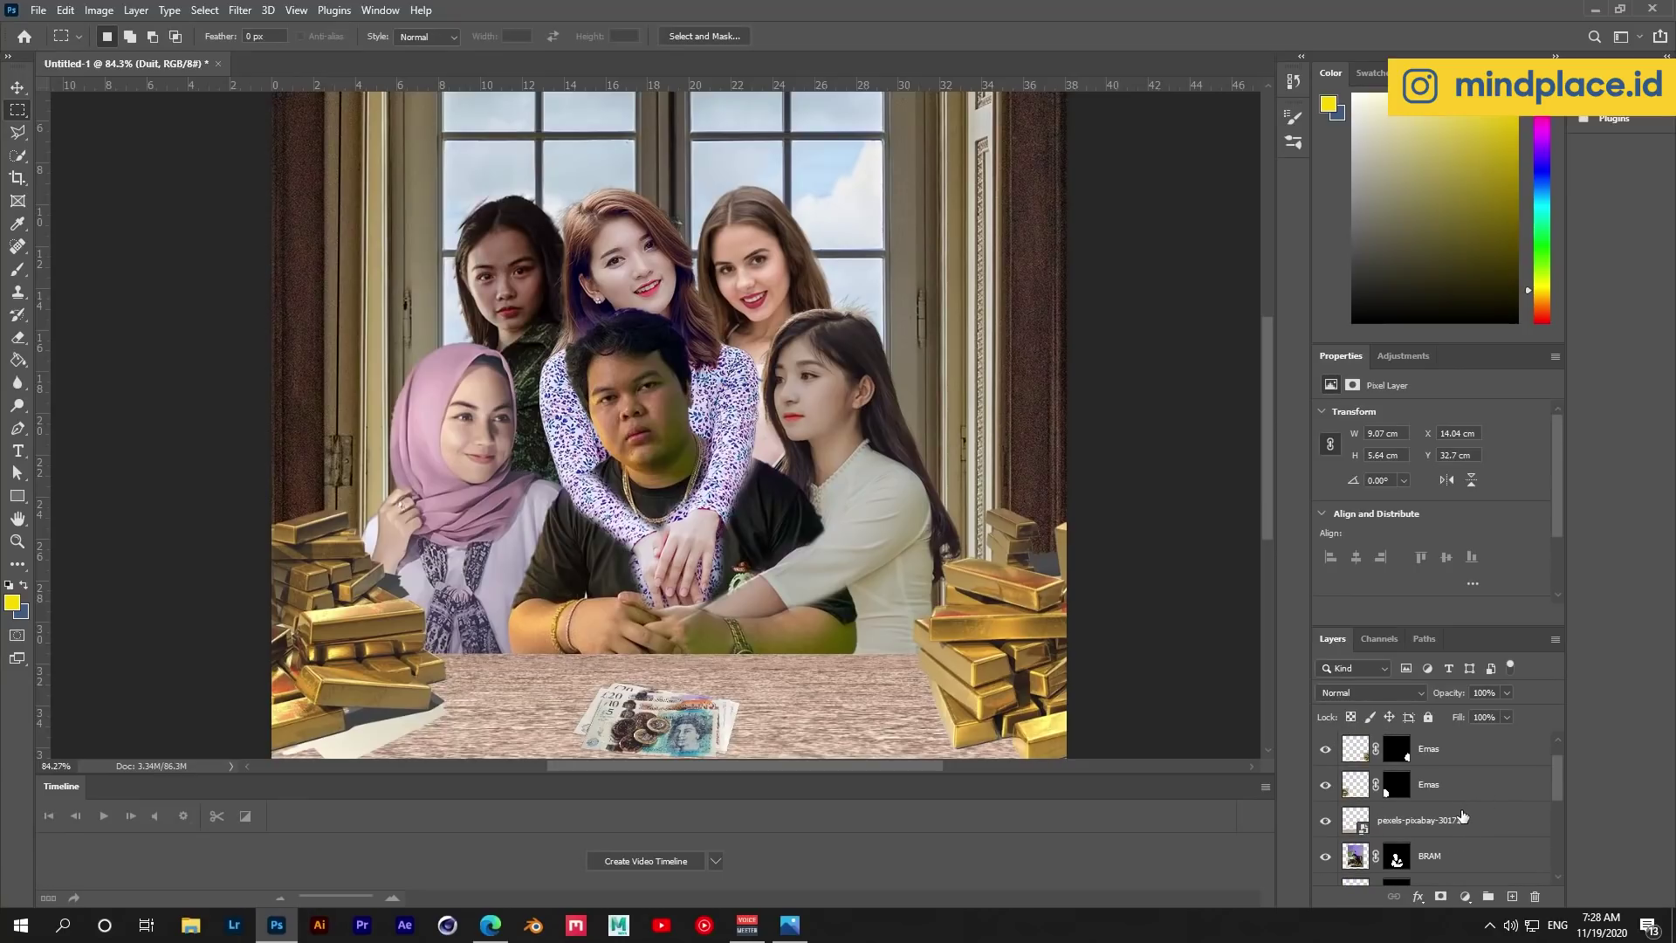
{"action": "left_click", "coordinate": [1476, 855]}
{"action": "left_click", "coordinate": [240, 9]}
{"action": "left_click", "coordinate": [313, 80]}
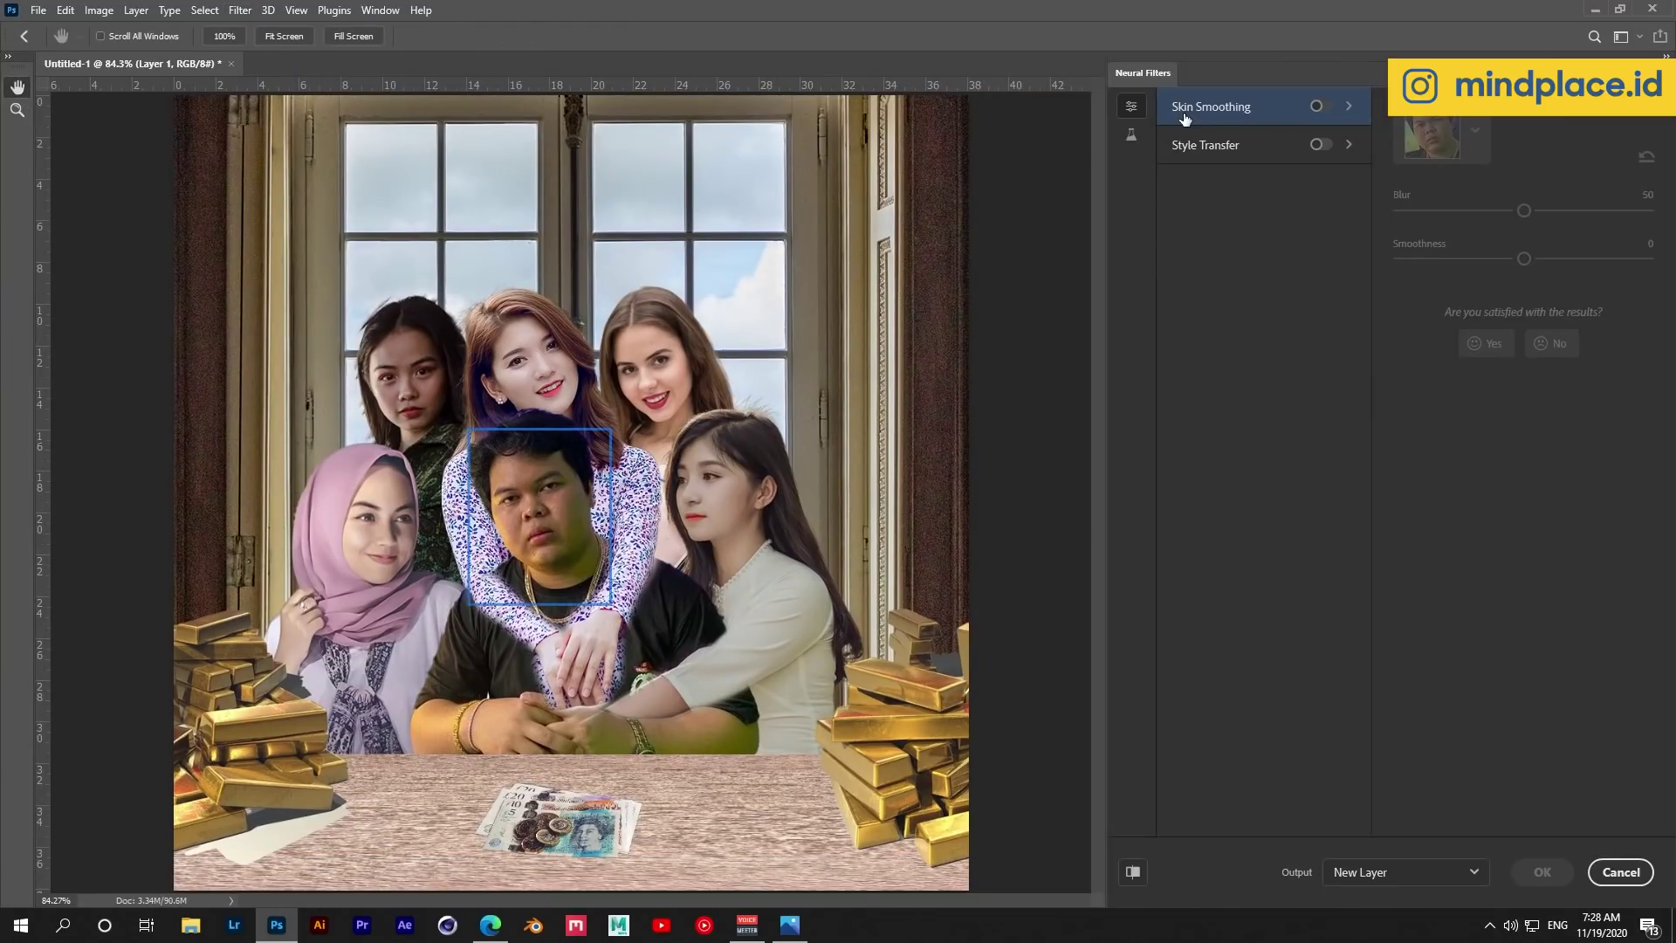
{"action": "left_click", "coordinate": [1081, 154]}
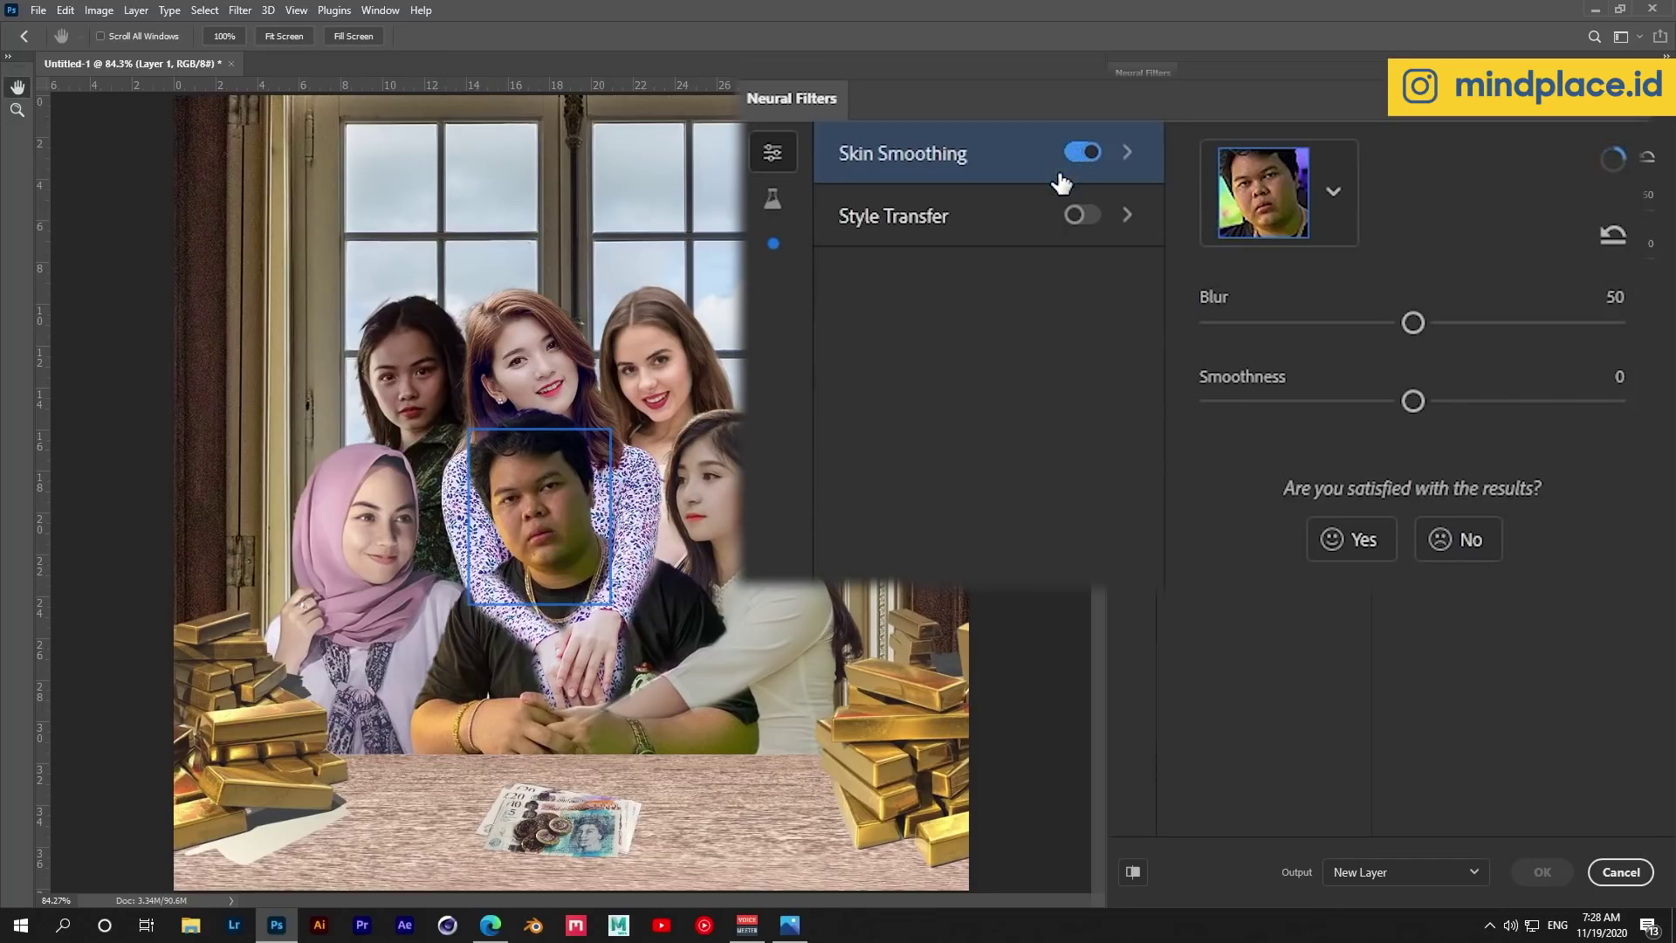
{"action": "left_click_drag", "start_coordinate": [1414, 323], "coordinate": [1615, 323]}
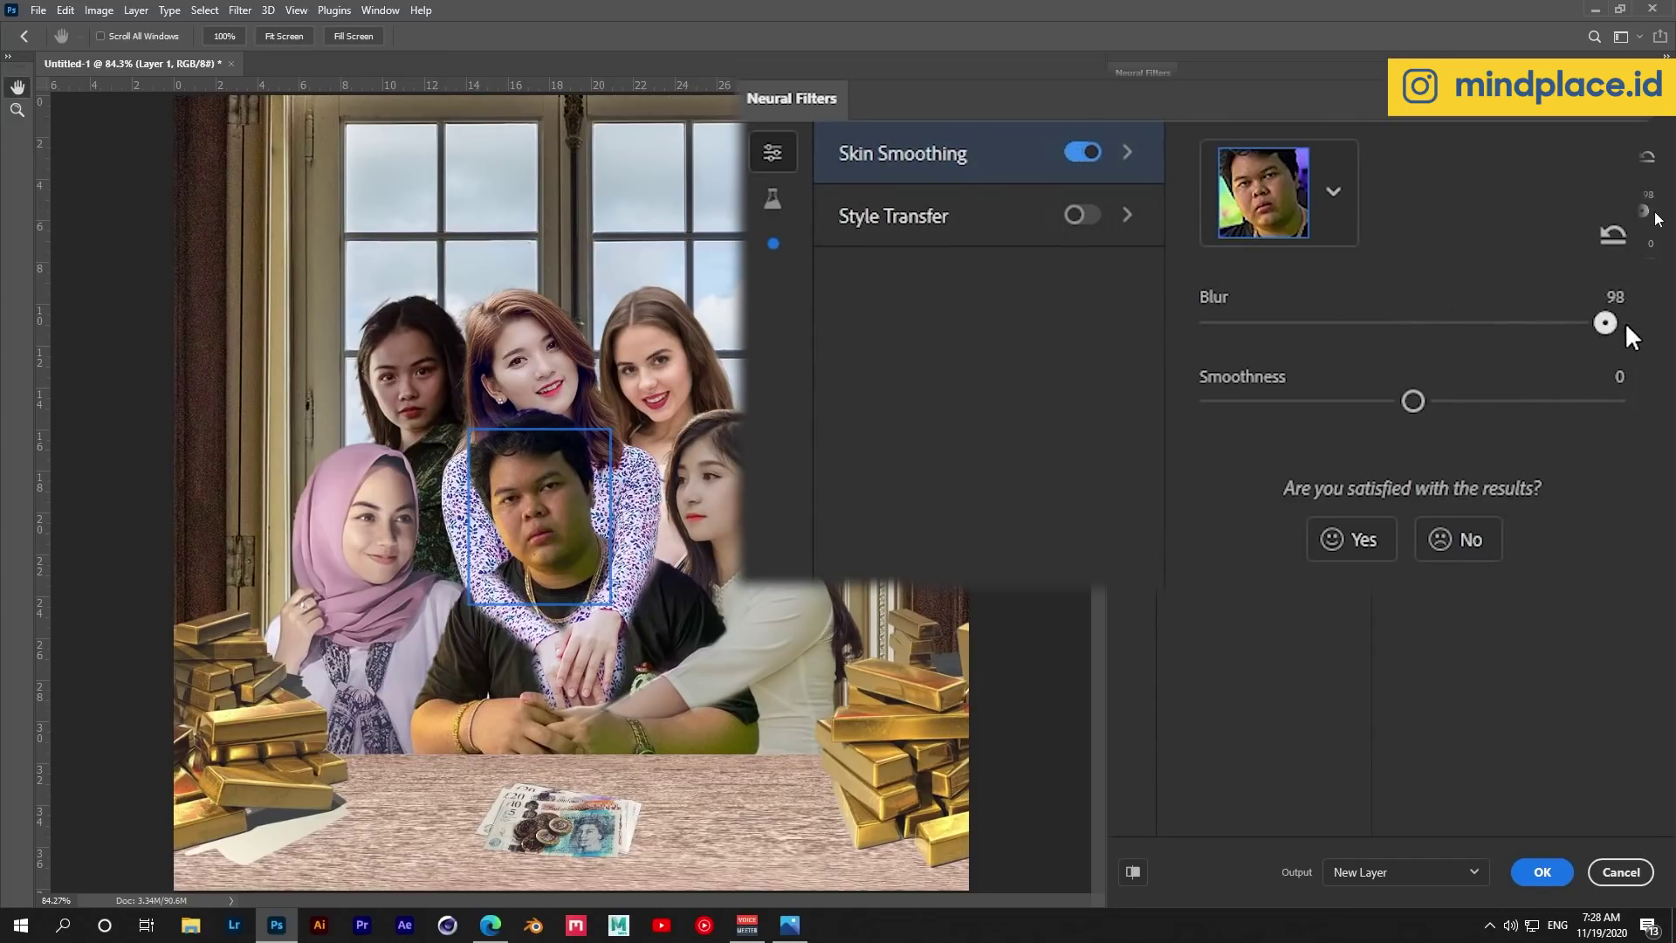
{"action": "left_click_drag", "start_coordinate": [1414, 402], "coordinate": [1614, 401]}
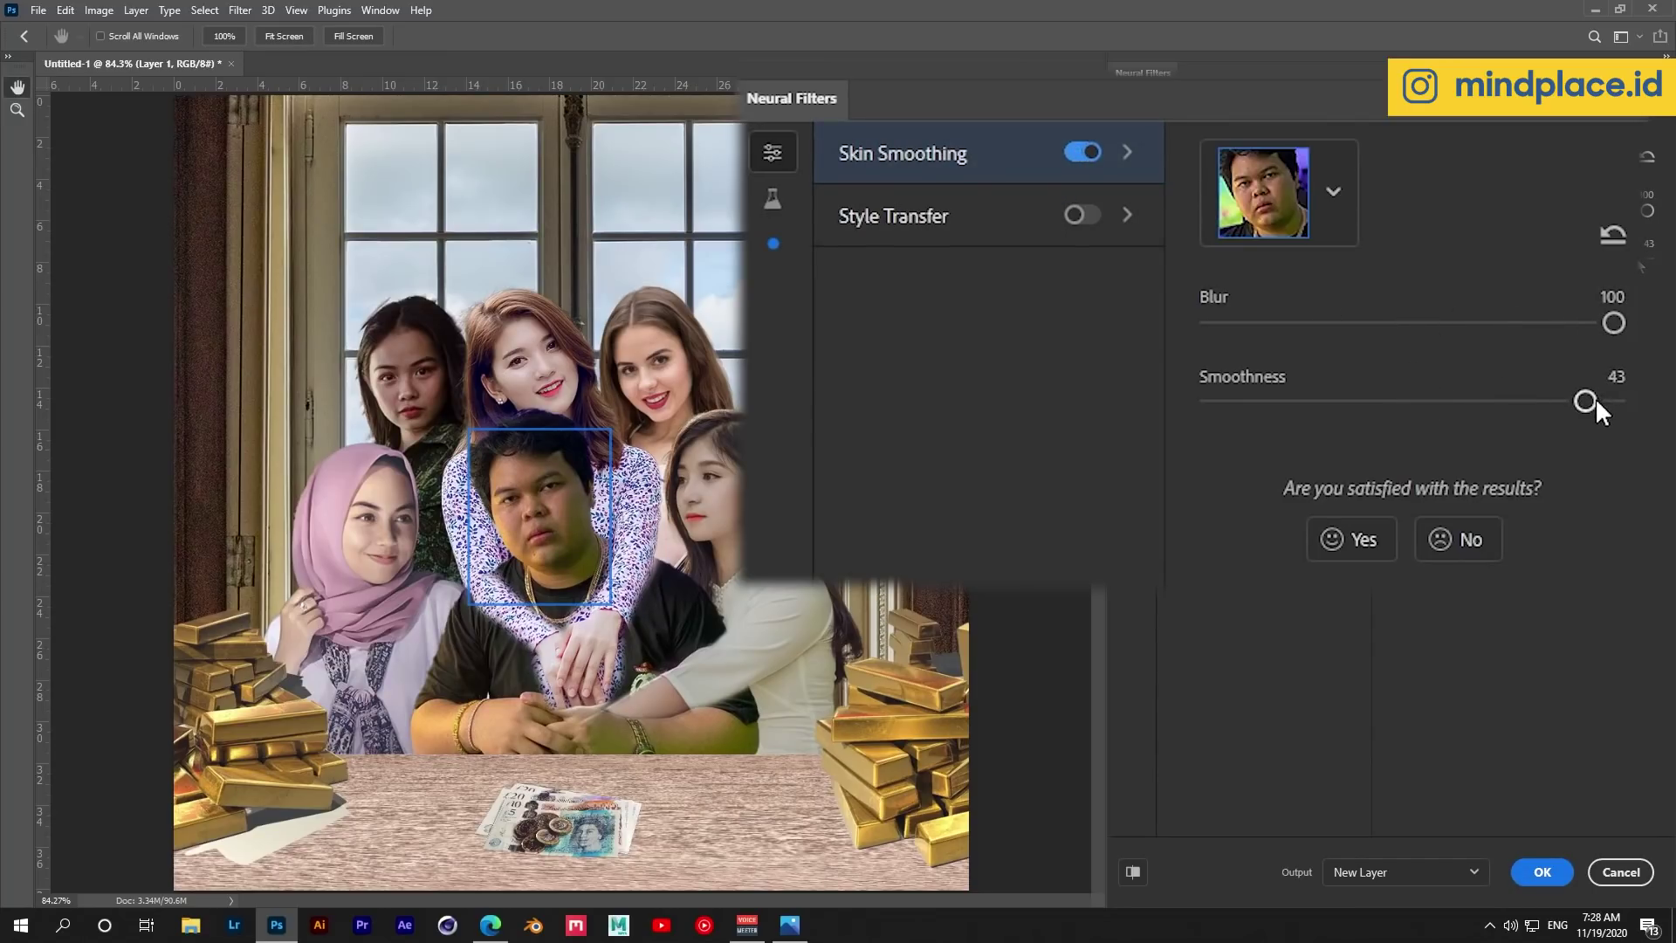
{"action": "left_click", "coordinate": [1543, 872]}
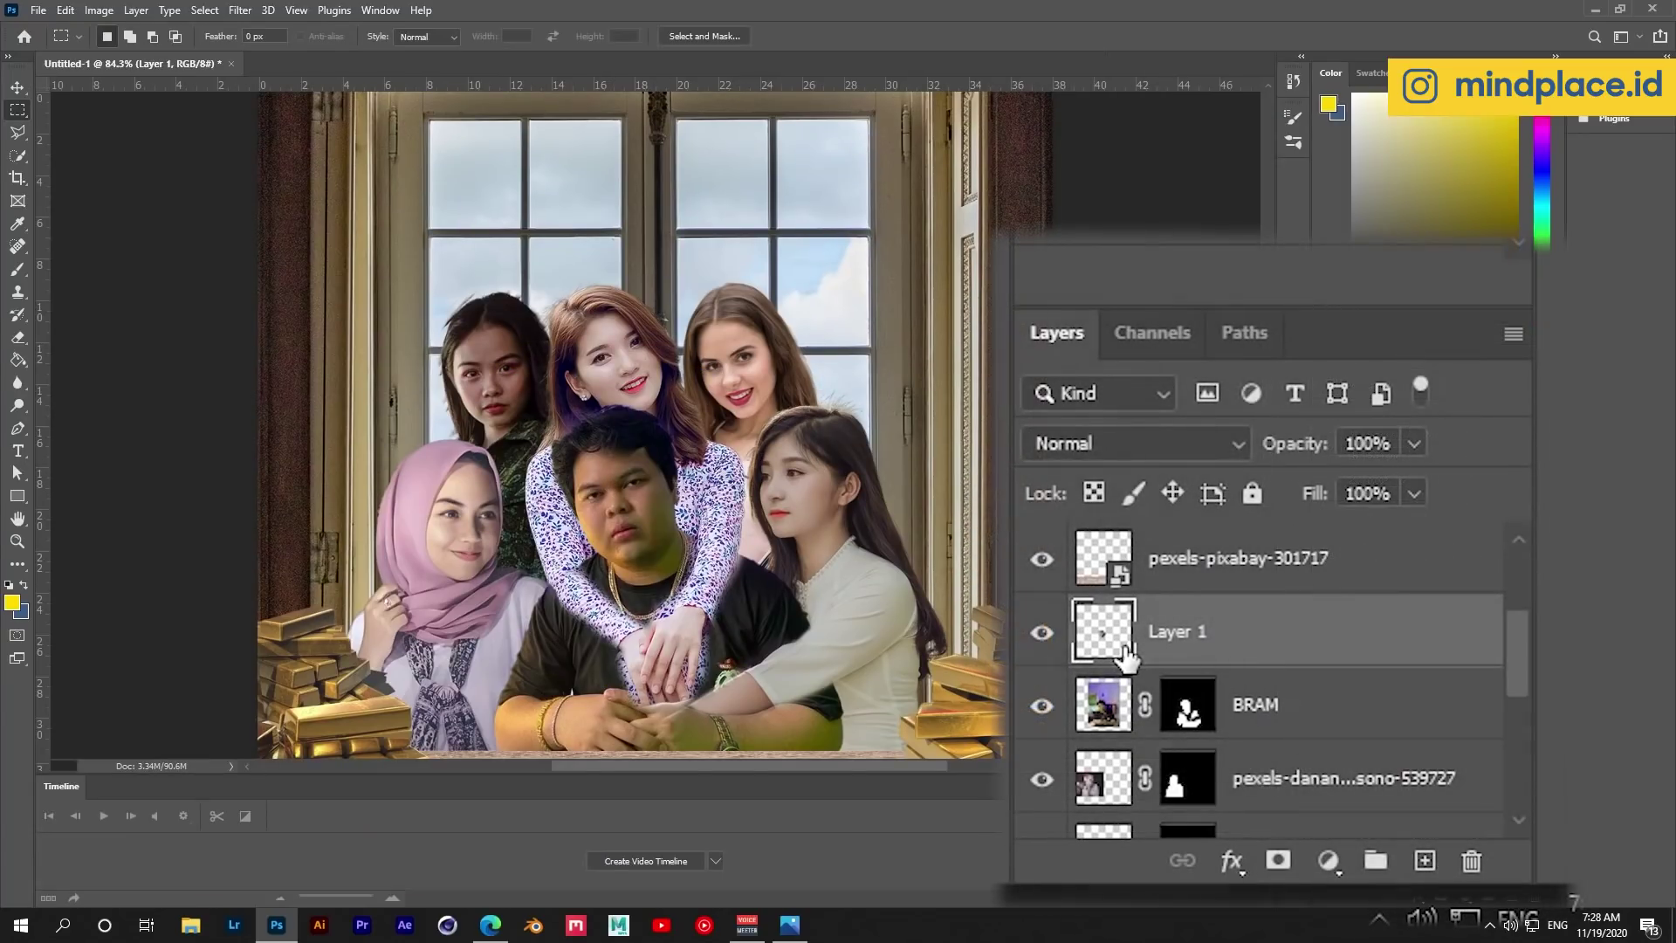
Show the smoothed face layer and rename it 'muka bram'.
{"action": "left_click", "coordinate": [1037, 633]}
{"action": "left_click", "coordinate": [1037, 632]}
{"action": "double_click", "coordinate": [1165, 633]}
{"action": "type", "text": "muka bram"}
{"action": "key", "text": "Return"}
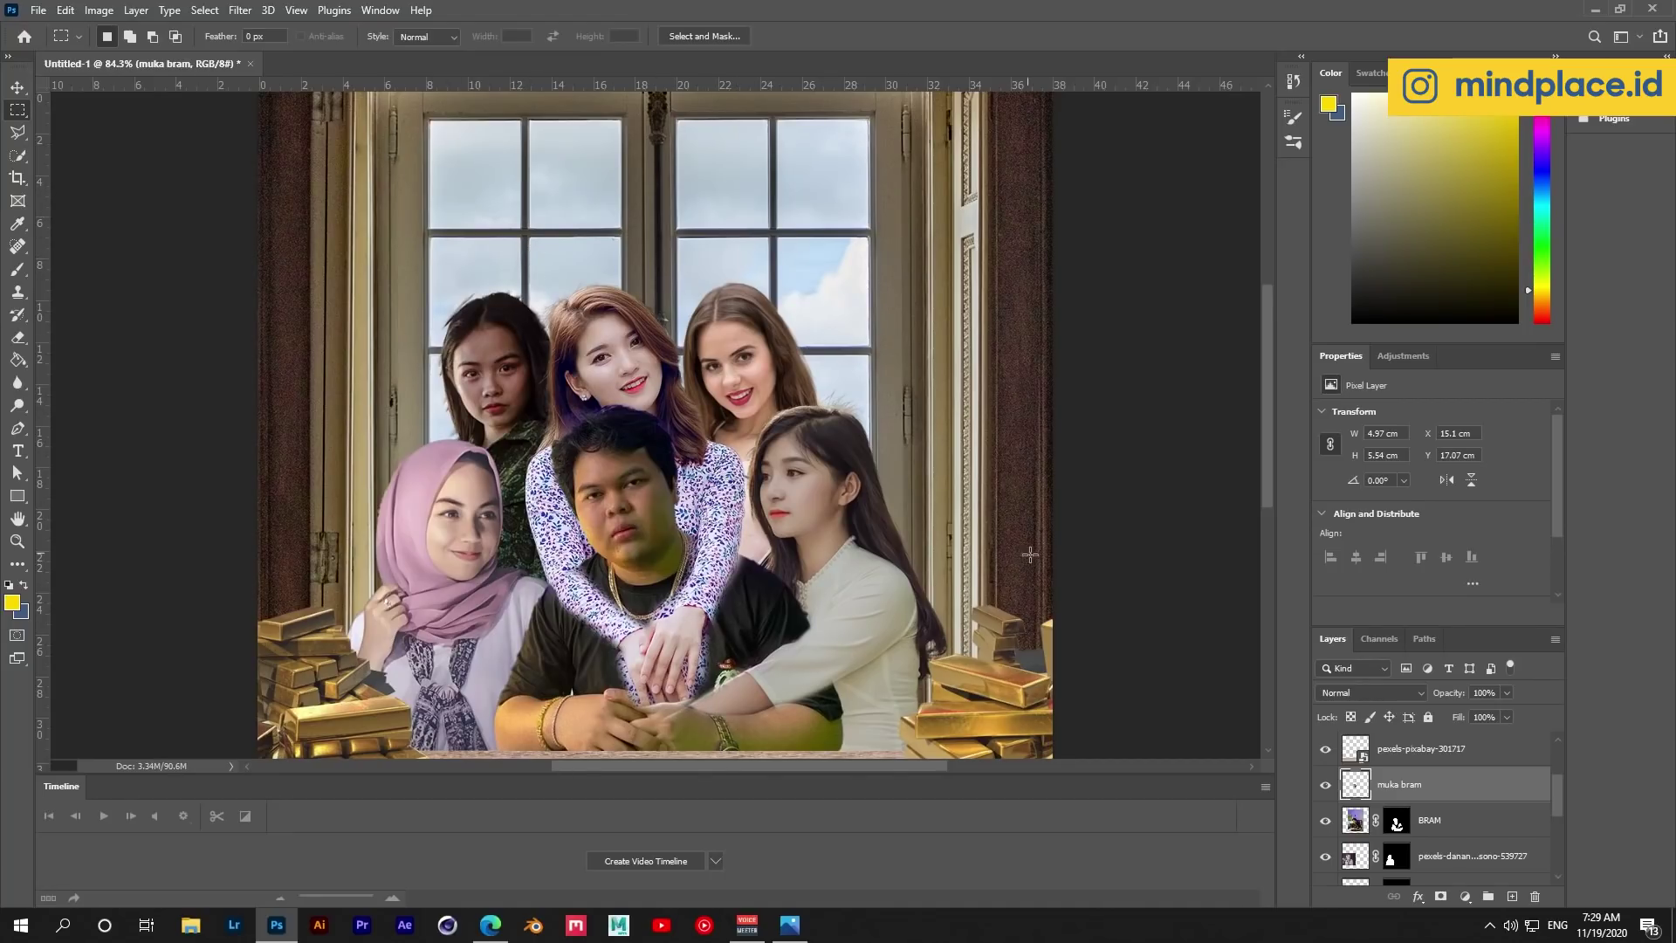
Clip a Hue/Saturation adjustment to the Mbak blasteran layer, then select Mbak 1.
{"action": "left_click", "coordinate": [944, 599], "text": "ctrl"}
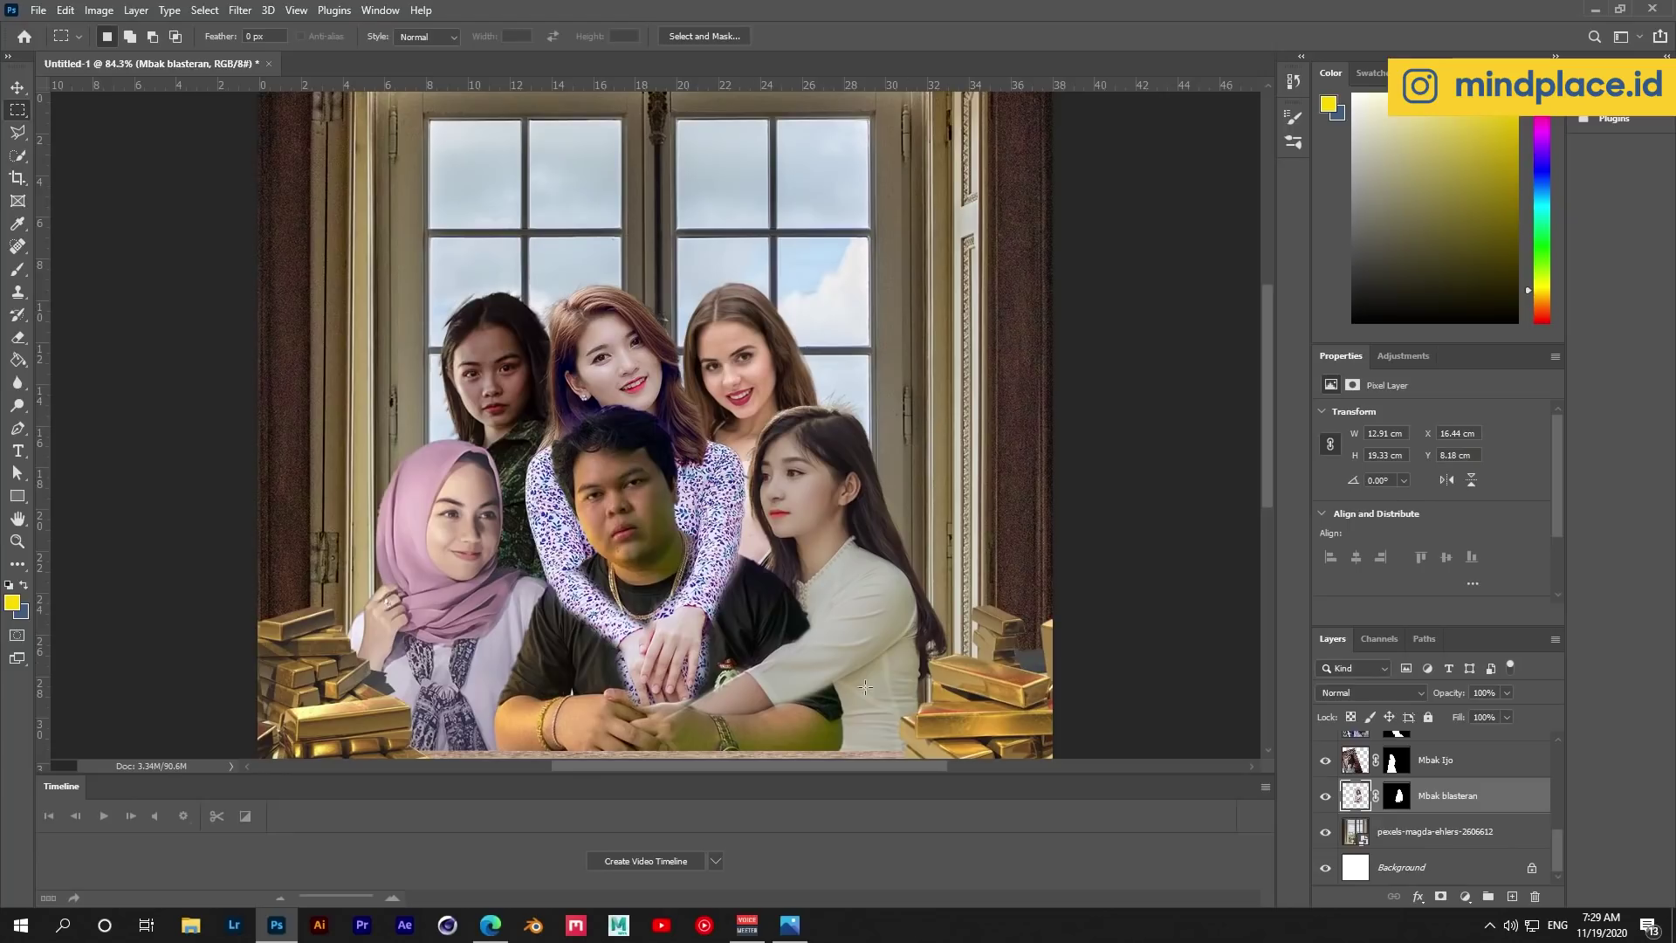
{"action": "scroll", "coordinate": [928, 633], "scroll_direction": "up", "scroll_amount": 3}
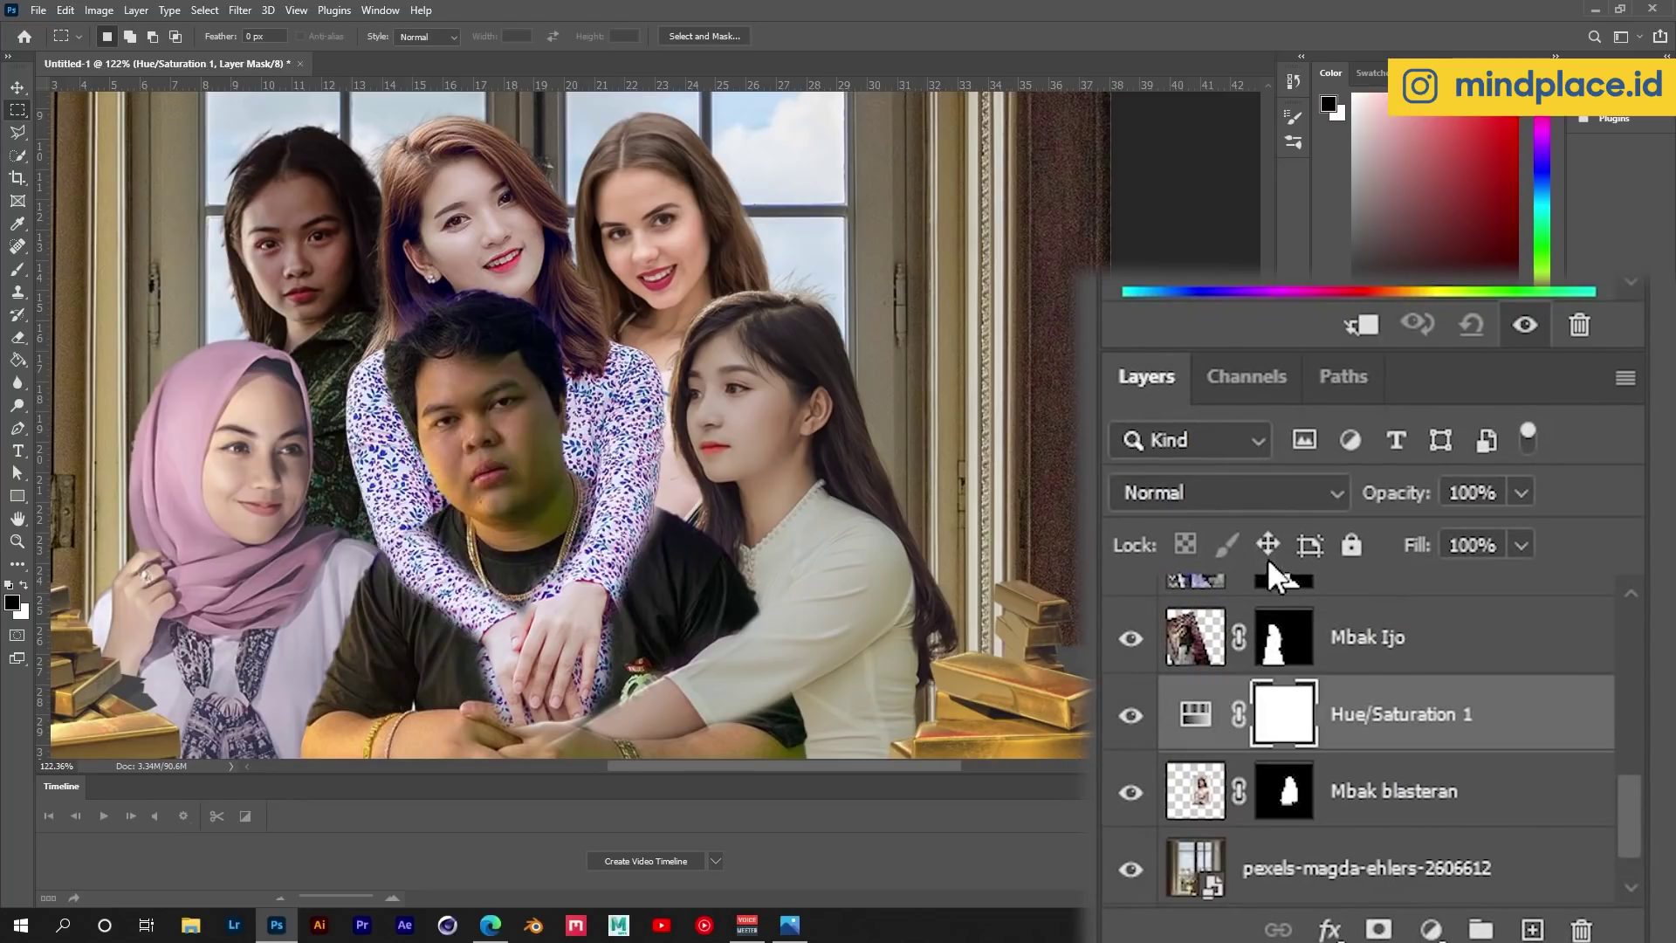
{"action": "left_click", "coordinate": [1222, 753], "text": "alt"}
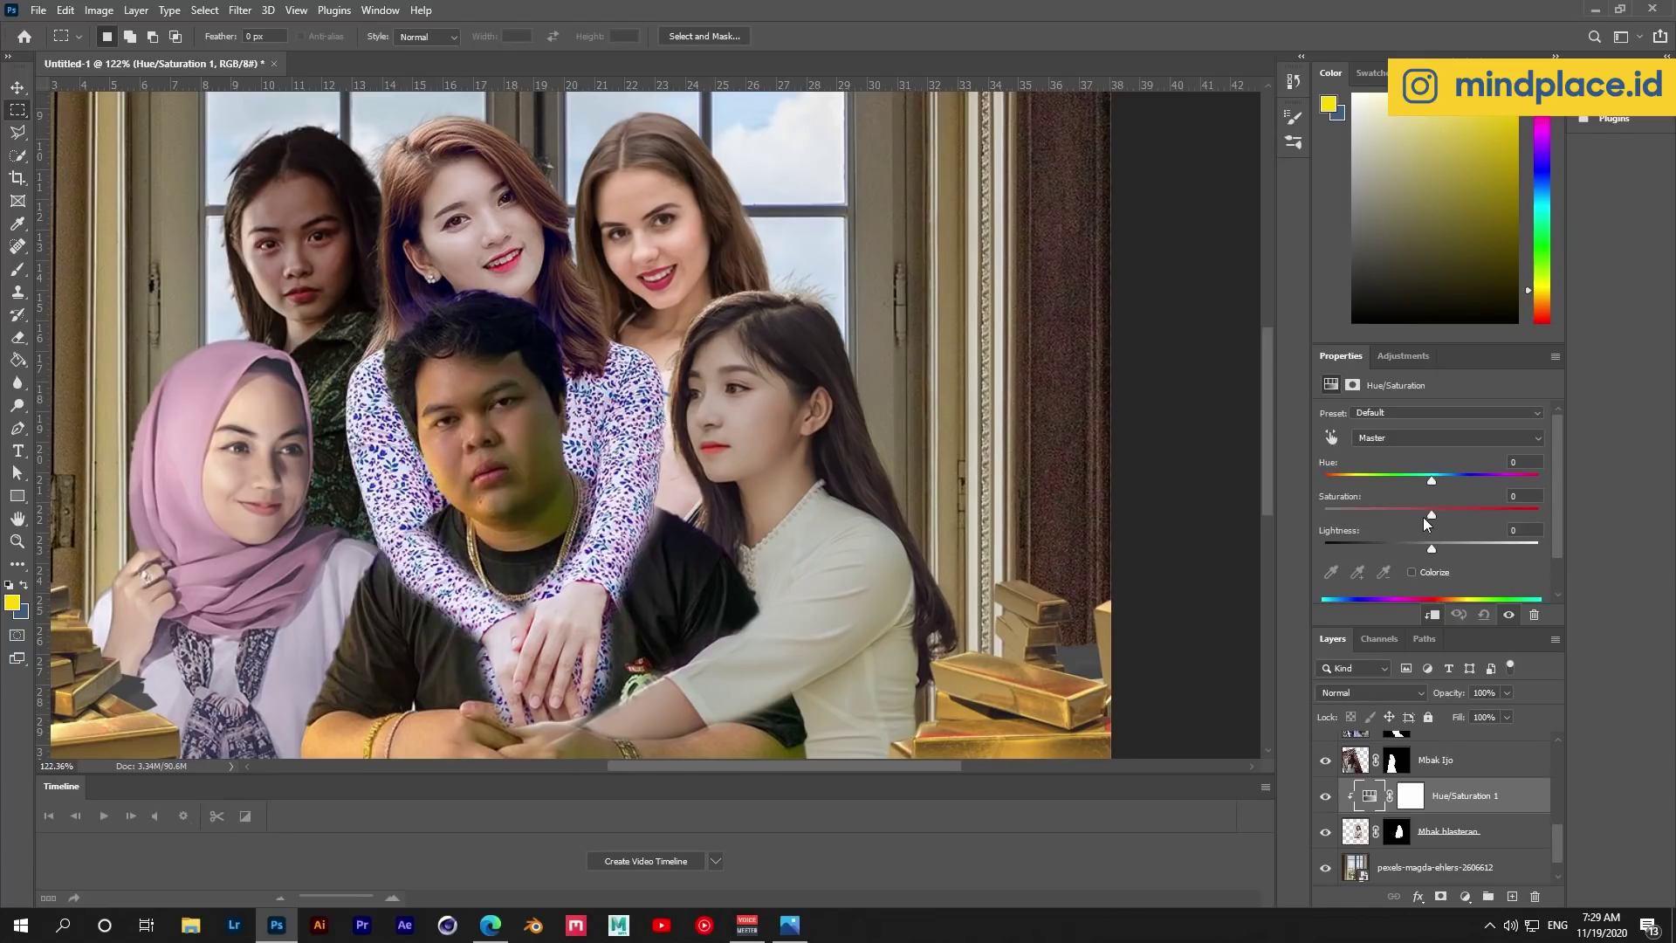
{"action": "left_click", "coordinate": [784, 288], "text": "ctrl"}
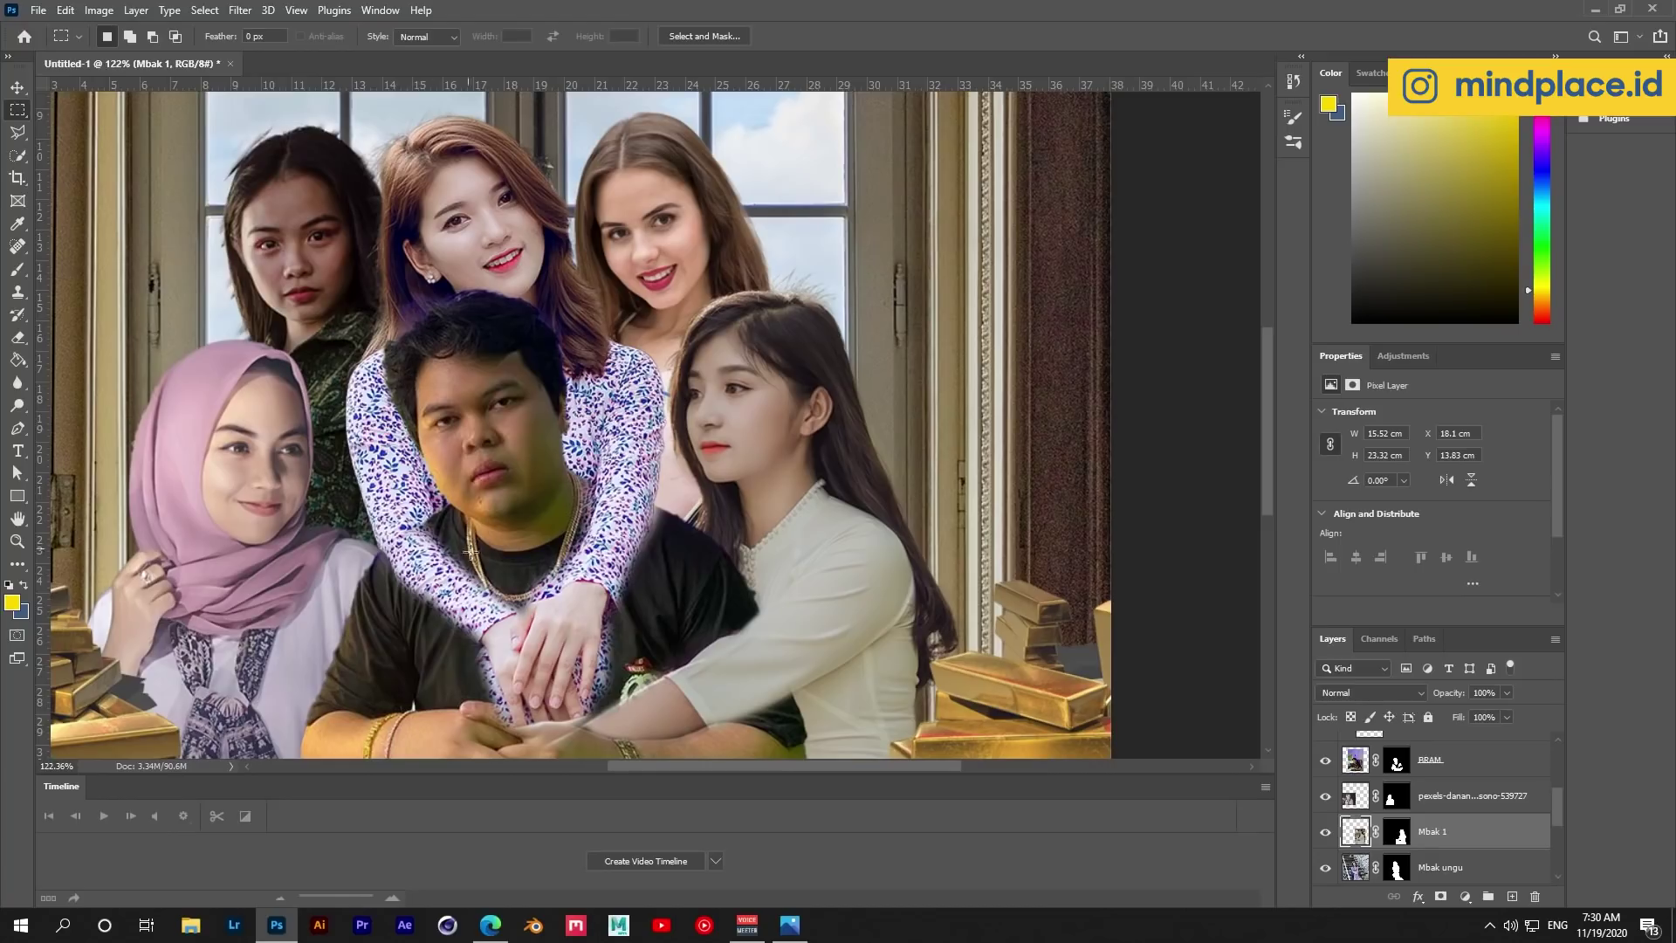
Add a Hue/Saturation layer clipped to Mbak 1, shift the dress hue, and paint the tint off her.
{"action": "left_click", "coordinate": [1393, 357]}
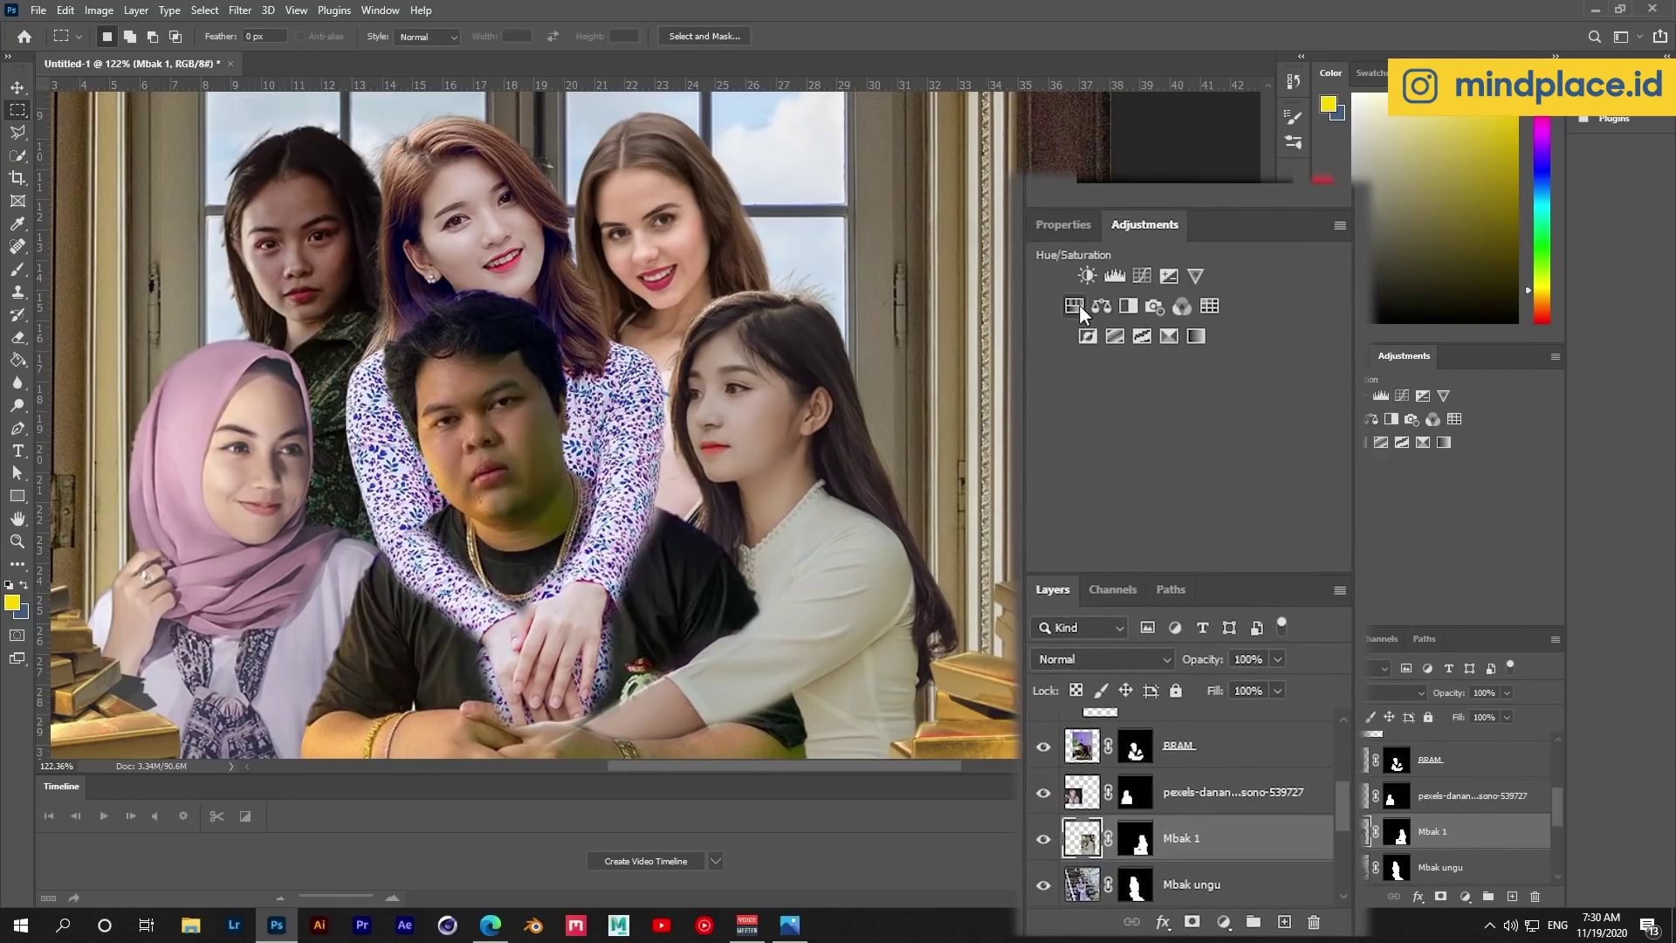
{"action": "left_click", "coordinate": [1355, 416]}
{"action": "left_click", "coordinate": [1102, 860], "text": "alt"}
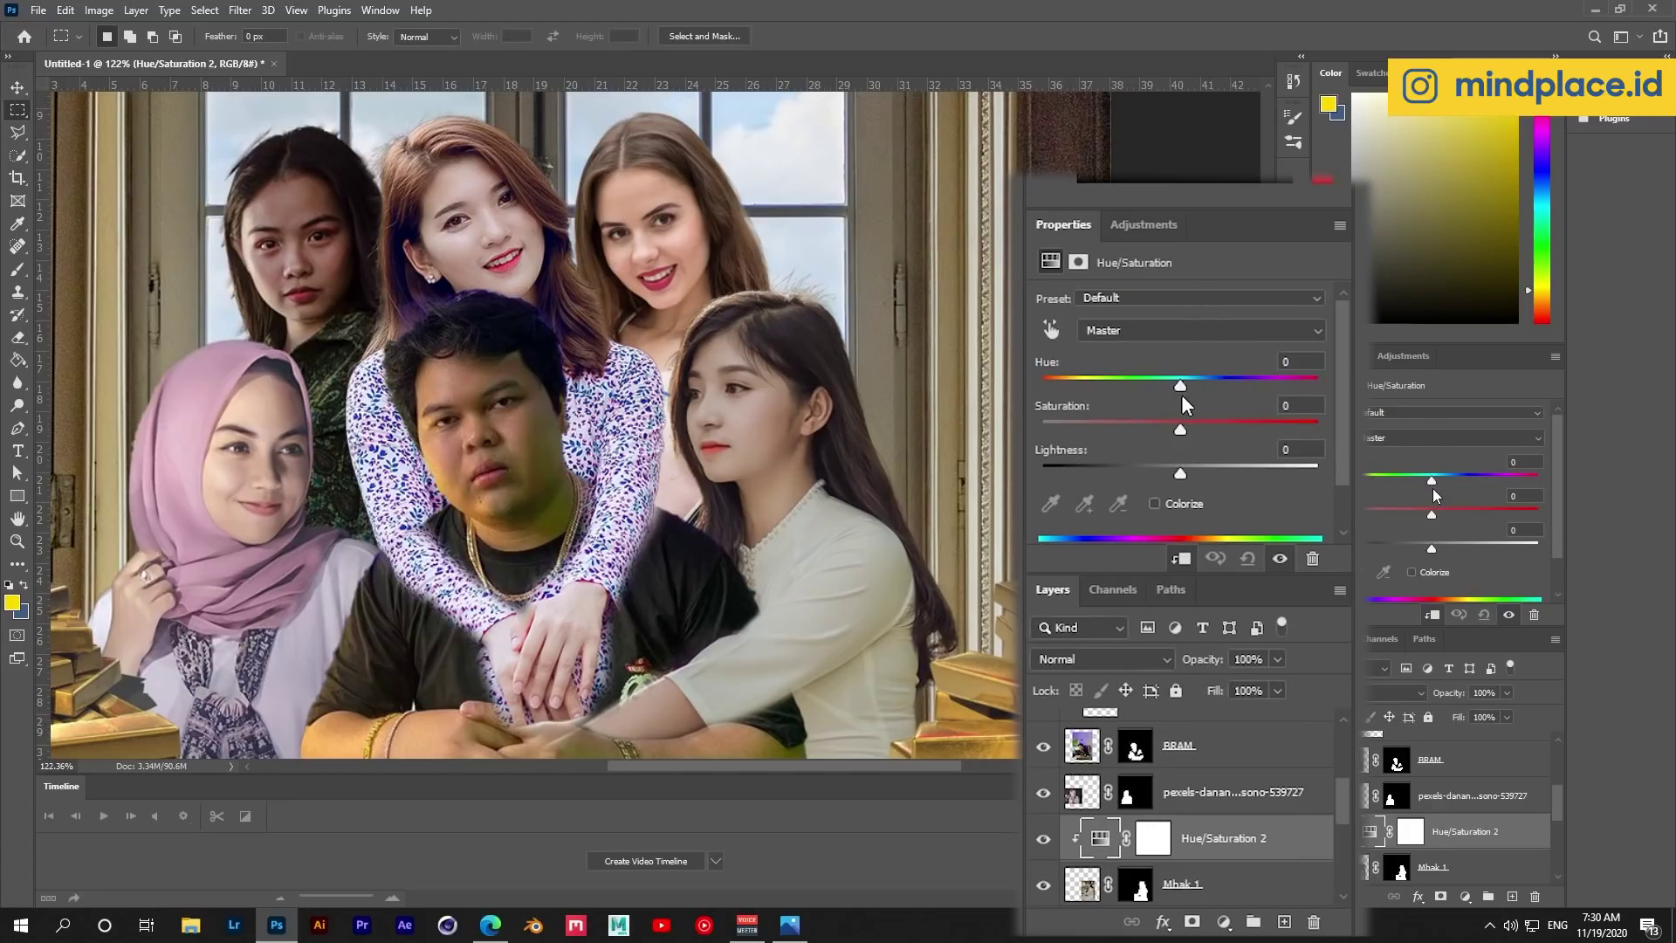
{"action": "left_click_drag", "start_coordinate": [1431, 481], "coordinate": [1375, 479]}
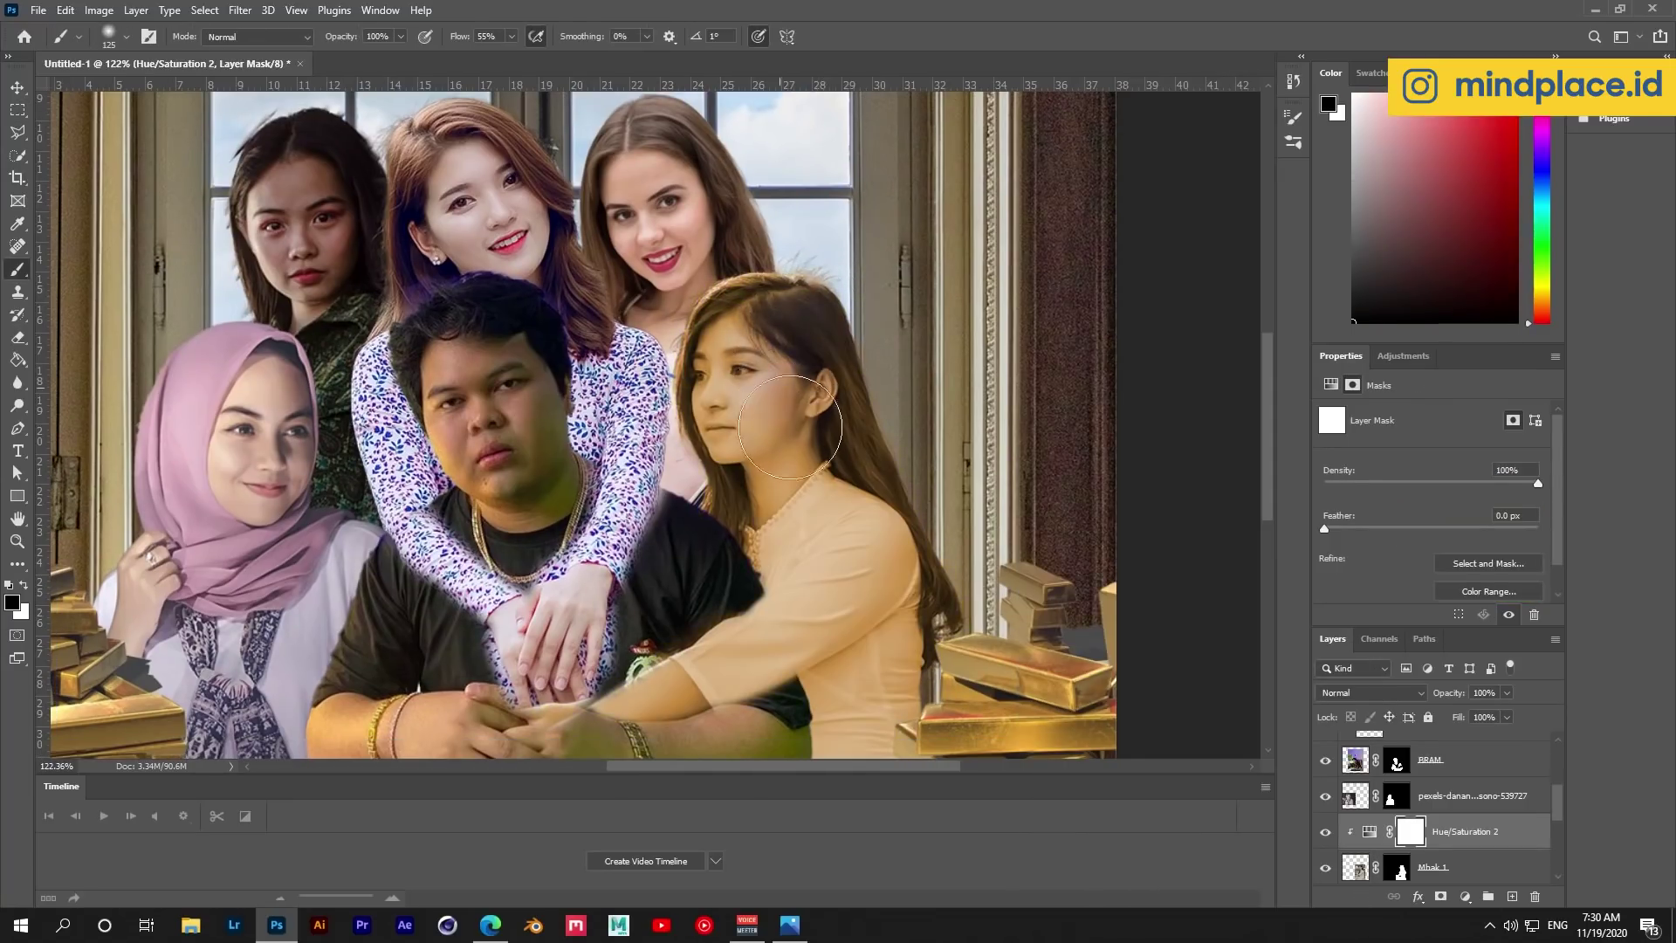
{"action": "left_click_drag", "start_coordinate": [785, 454], "coordinate": [783, 679]}
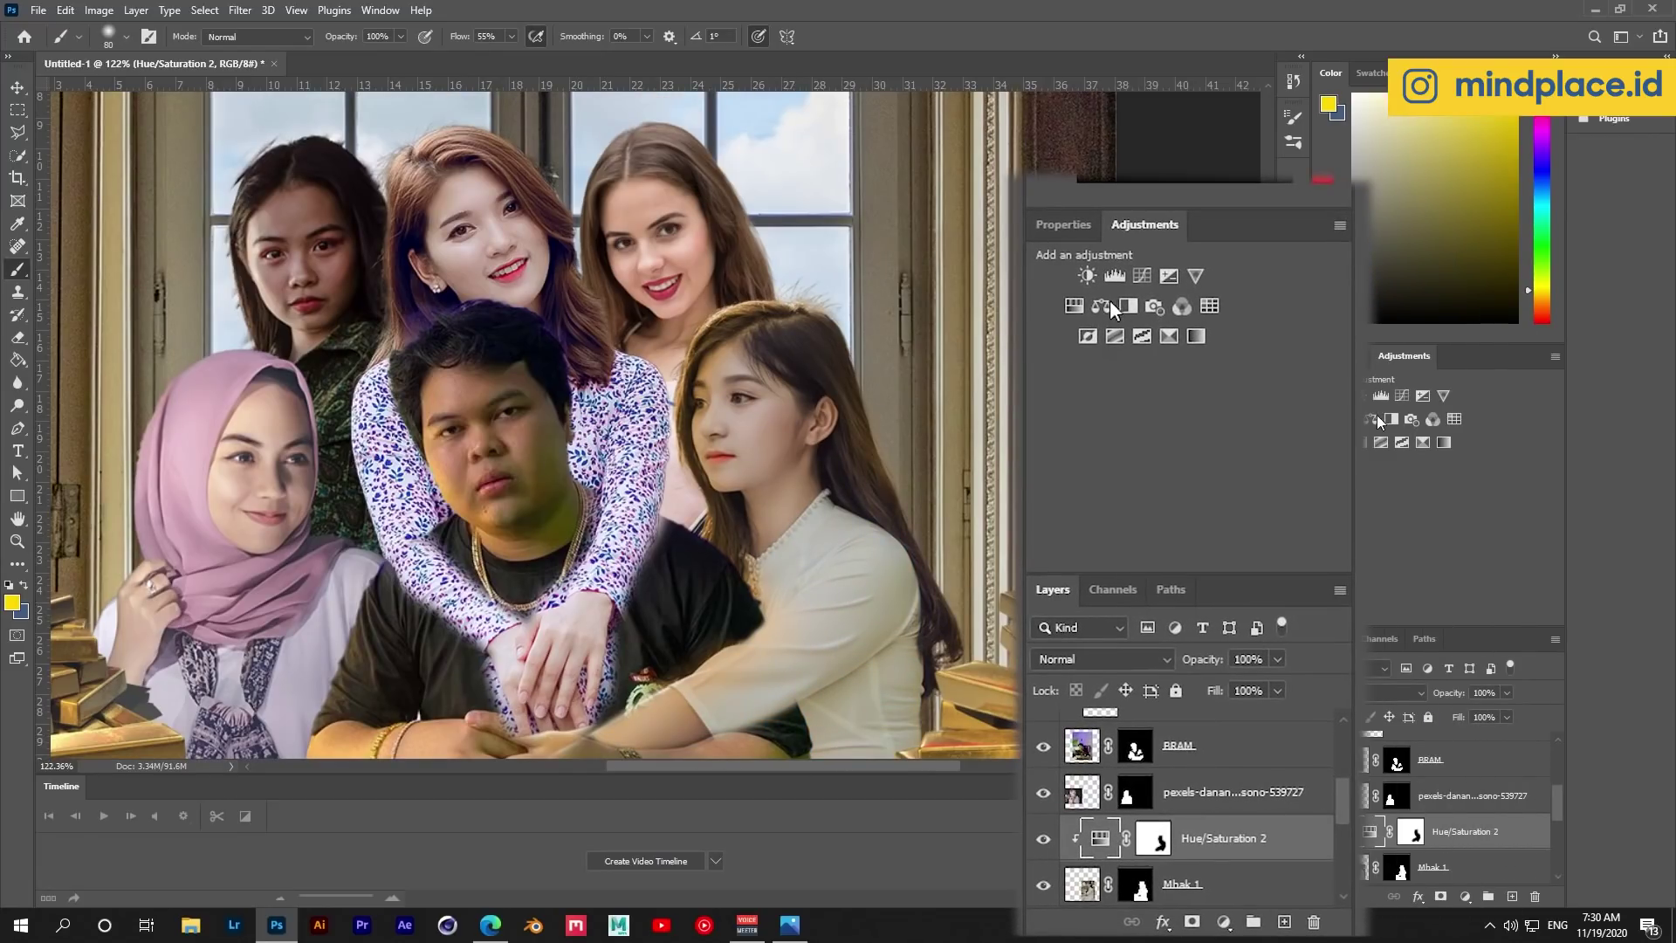
Add a second Hue/Saturation layer kept off the brightest tones, with Colorize off and Hue +18.
{"action": "left_click", "coordinate": [1349, 419]}
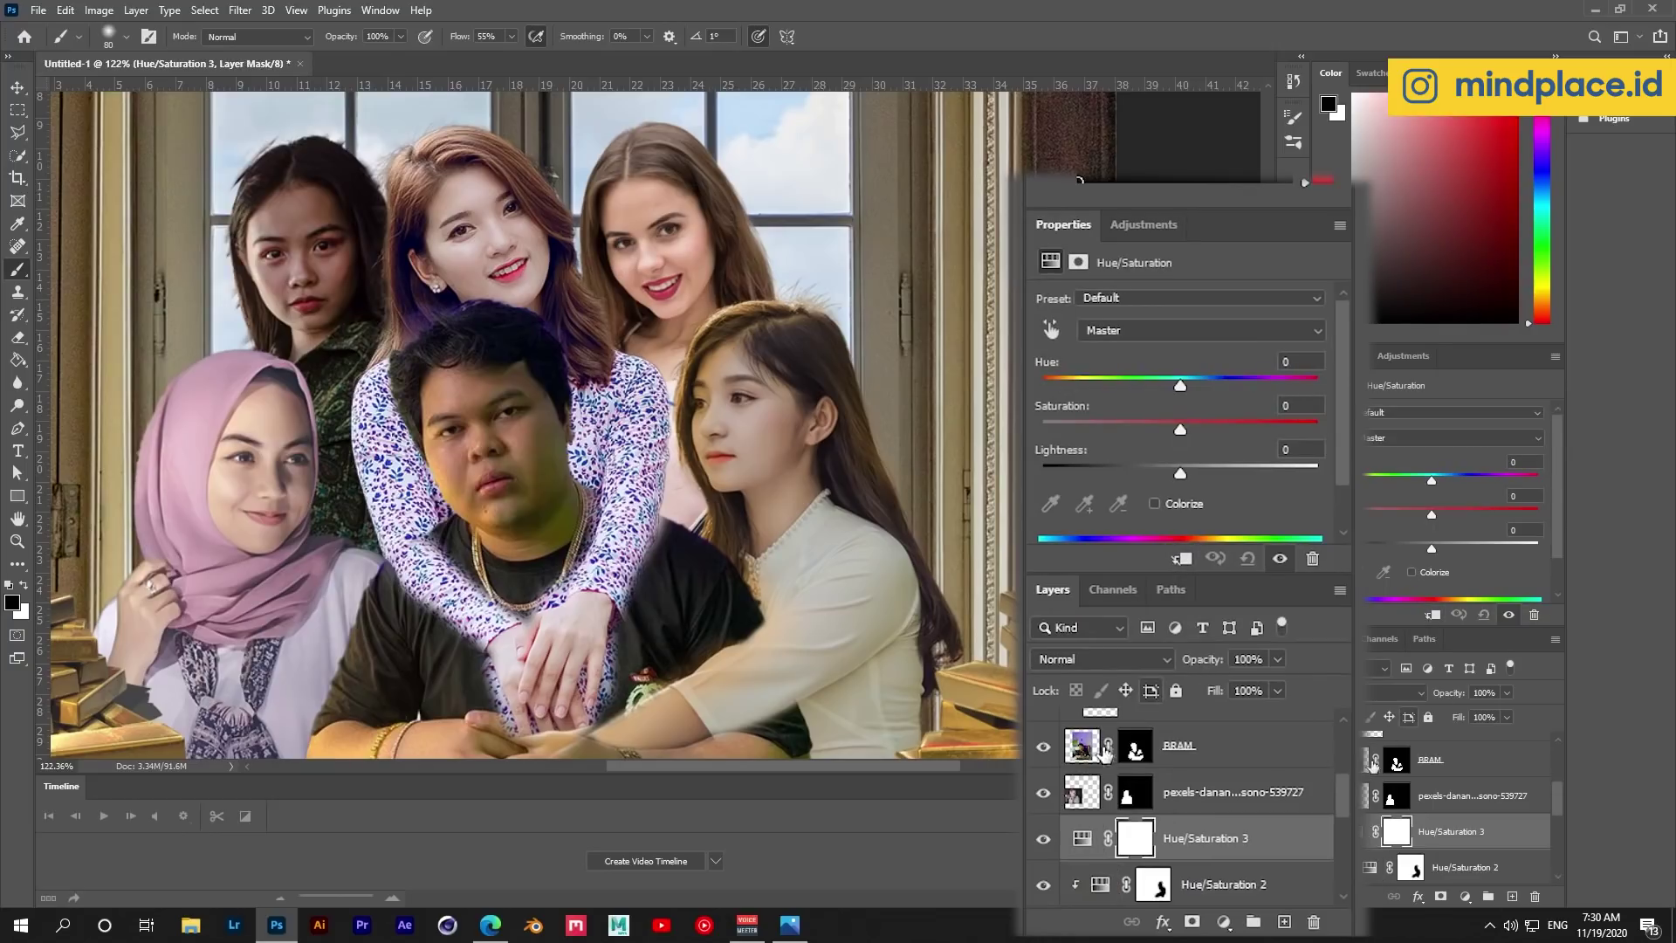
{"action": "right_click", "coordinate": [1108, 829]}
{"action": "left_click", "coordinate": [1143, 400]}
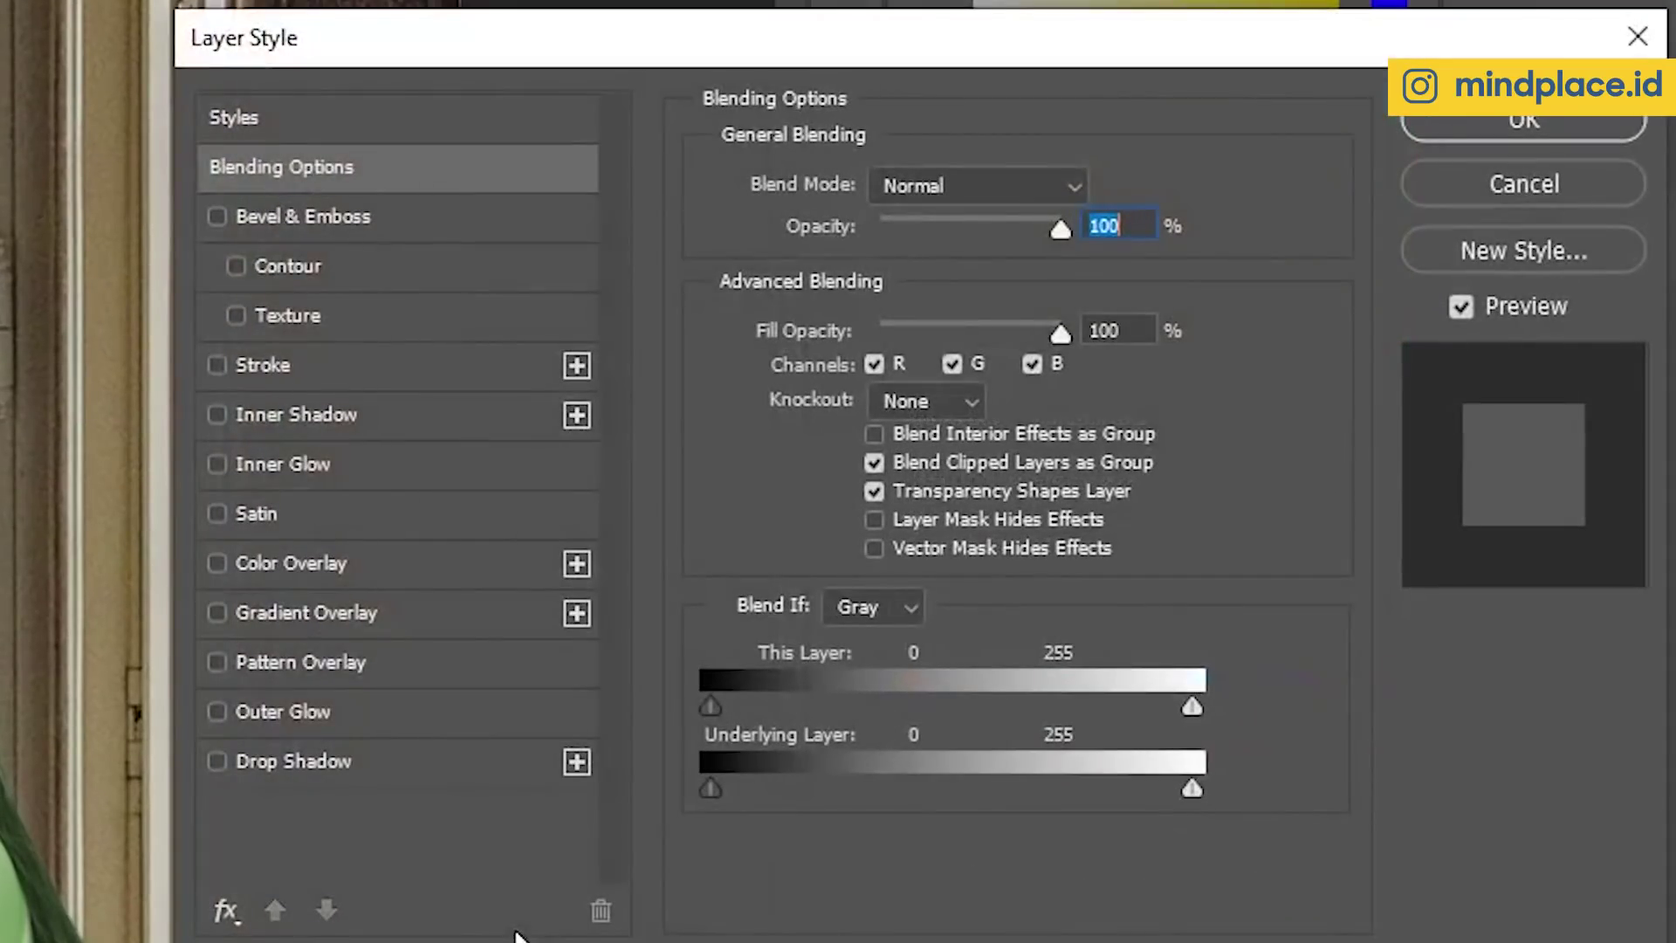
{"action": "left_click_drag", "start_coordinate": [1193, 705], "coordinate": [990, 736]}
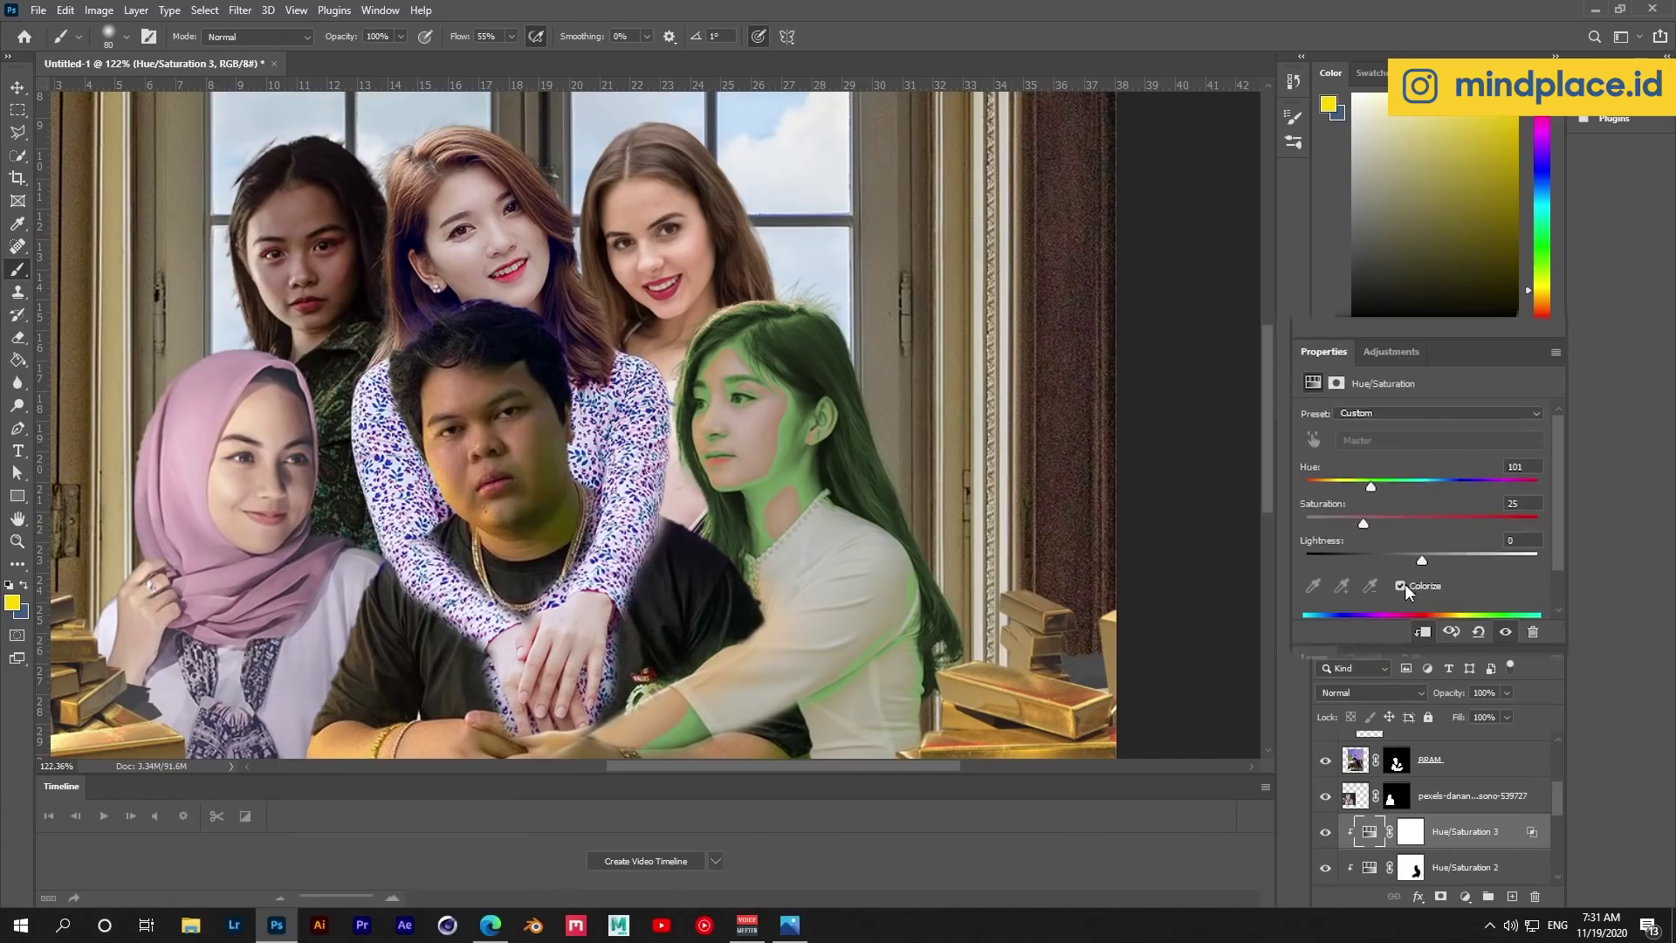
{"action": "left_click", "coordinate": [1315, 687]}
{"action": "left_click_drag", "start_coordinate": [1311, 530], "coordinate": [1381, 520]}
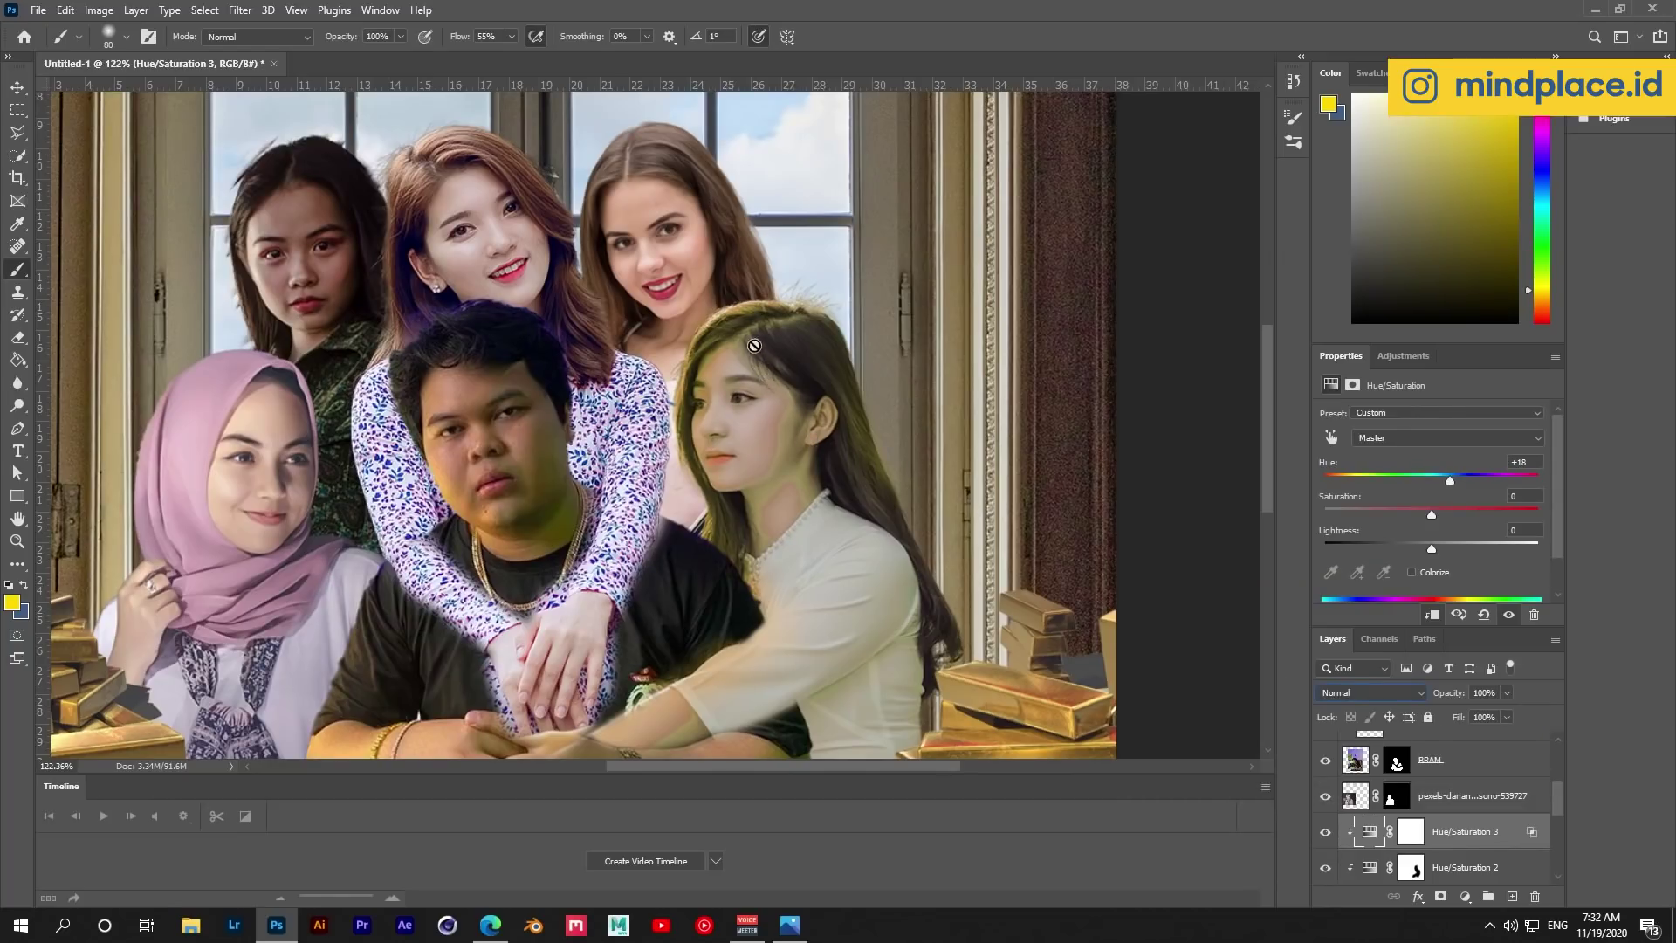
Paint black on its mask to keep the +18 hue shift off her face and shoulder.
{"action": "key", "text": "d"}
{"action": "left_click", "coordinate": [1413, 833]}
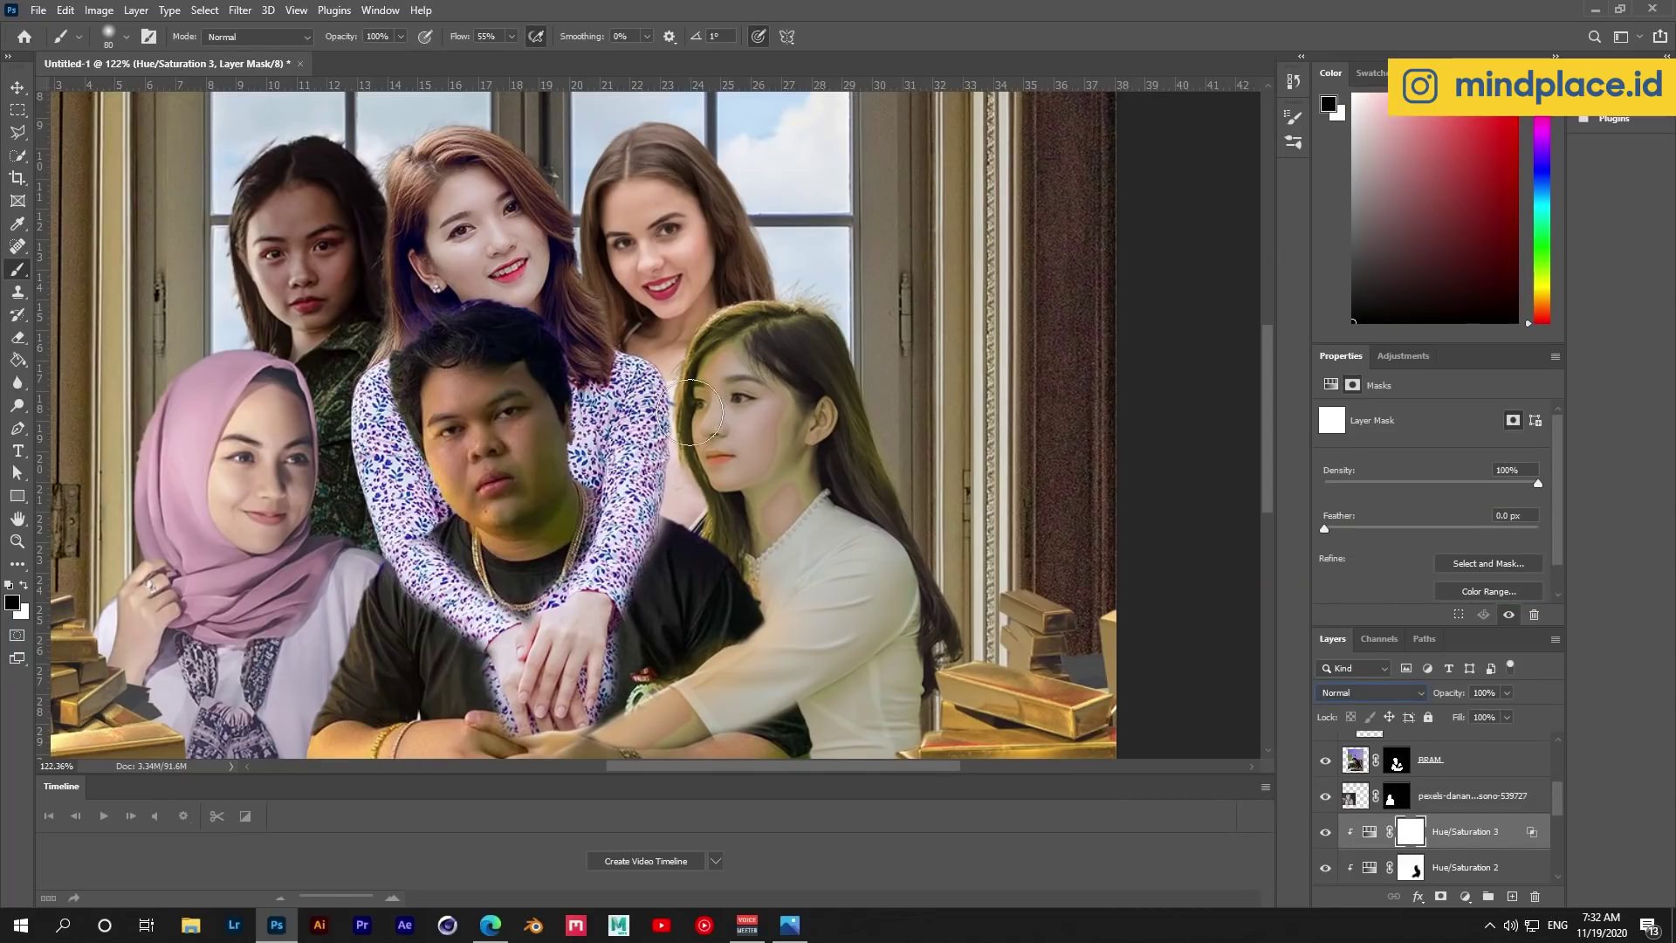
{"action": "mouse_move", "coordinate": [738, 377]}
{"action": "left_mouse_down"}
{"action": "mouse_move", "coordinate": [672, 432]}
{"action": "mouse_move", "coordinate": [725, 511]}
{"action": "mouse_move", "coordinate": [742, 432]}
{"action": "left_mouse_up"}
{"action": "key", "text": "bracketleft"}
{"action": "key", "text": "bracketleft"}
{"action": "key", "text": "bracketleft"}
{"action": "scroll", "coordinate": [738, 469], "scroll_direction": "down", "scroll_amount": 5}
{"action": "scroll", "coordinate": [738, 469], "scroll_direction": "up", "scroll_amount": 3}
{"action": "scroll", "coordinate": [742, 471], "scroll_direction": "up", "scroll_amount": 1}
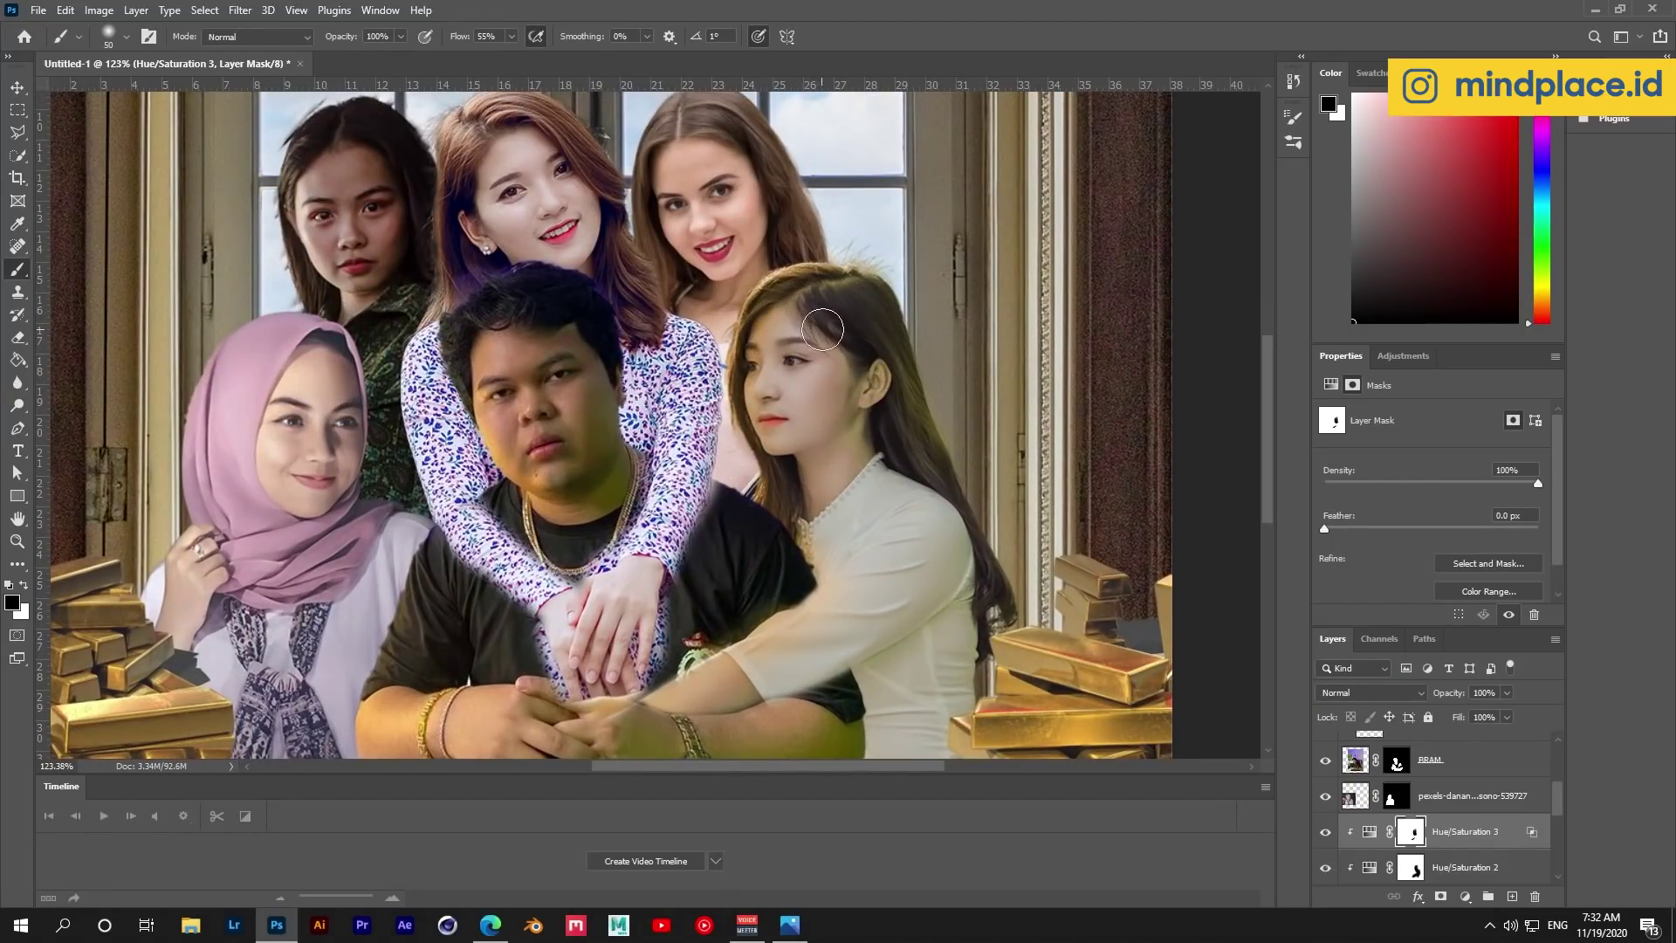
{"action": "left_click", "coordinate": [1368, 831]}
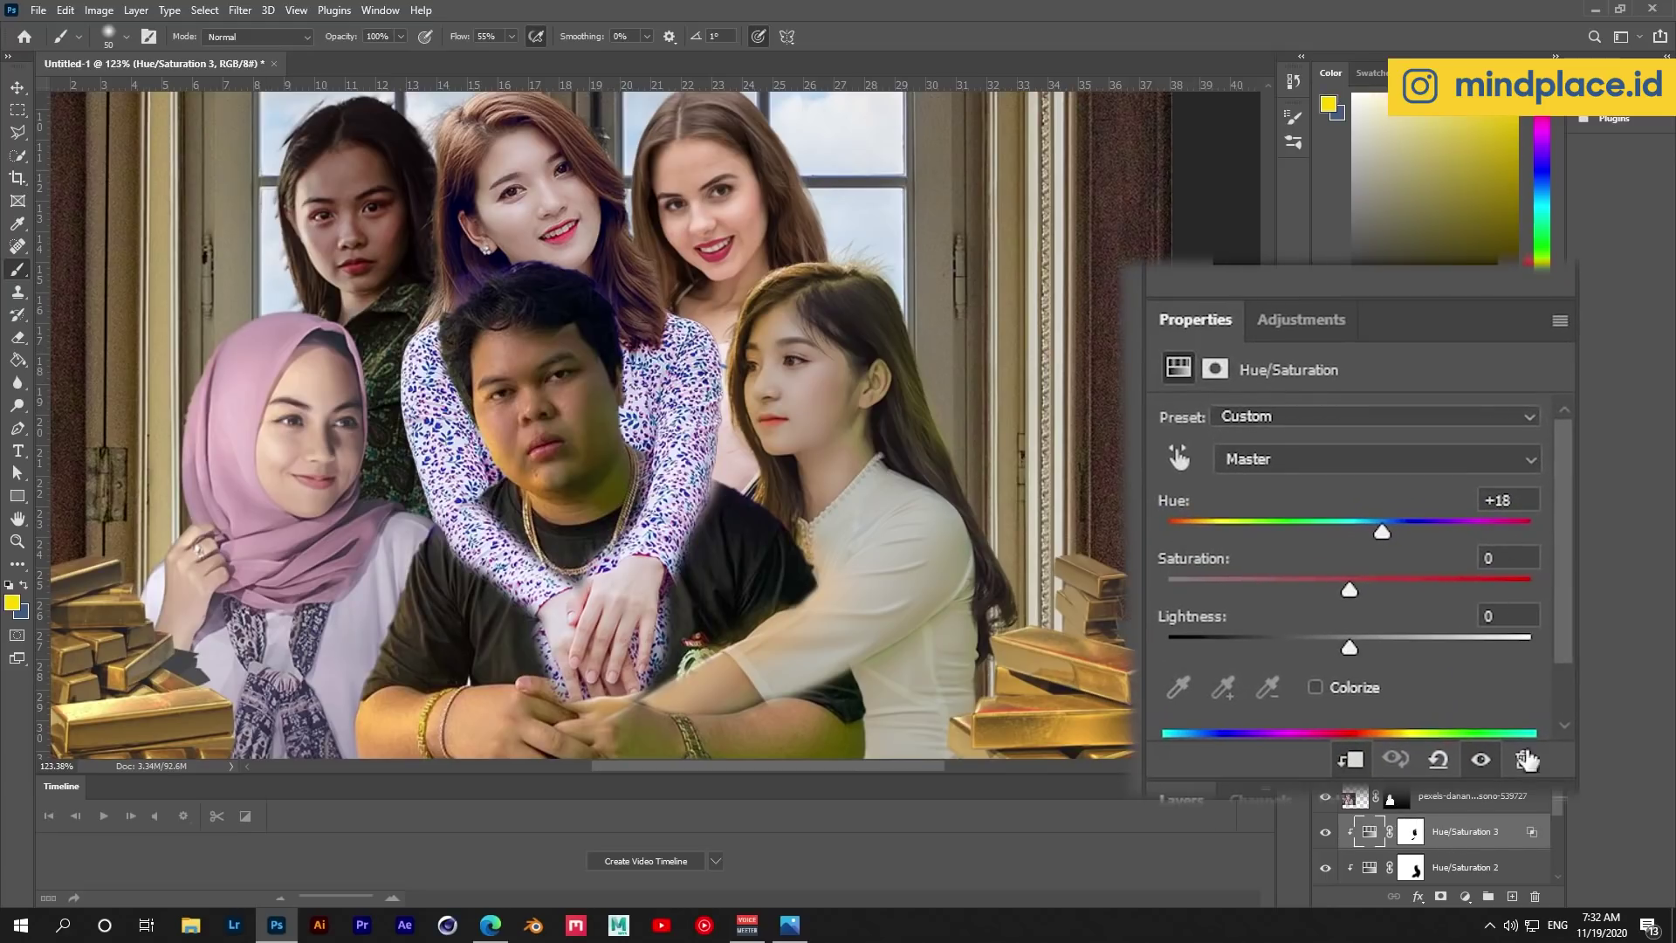
Add a clipped Hue/Saturation layer with Hue -8 and Saturation +10, then fit the canvas in view.
{"action": "left_click", "coordinate": [1291, 325]}
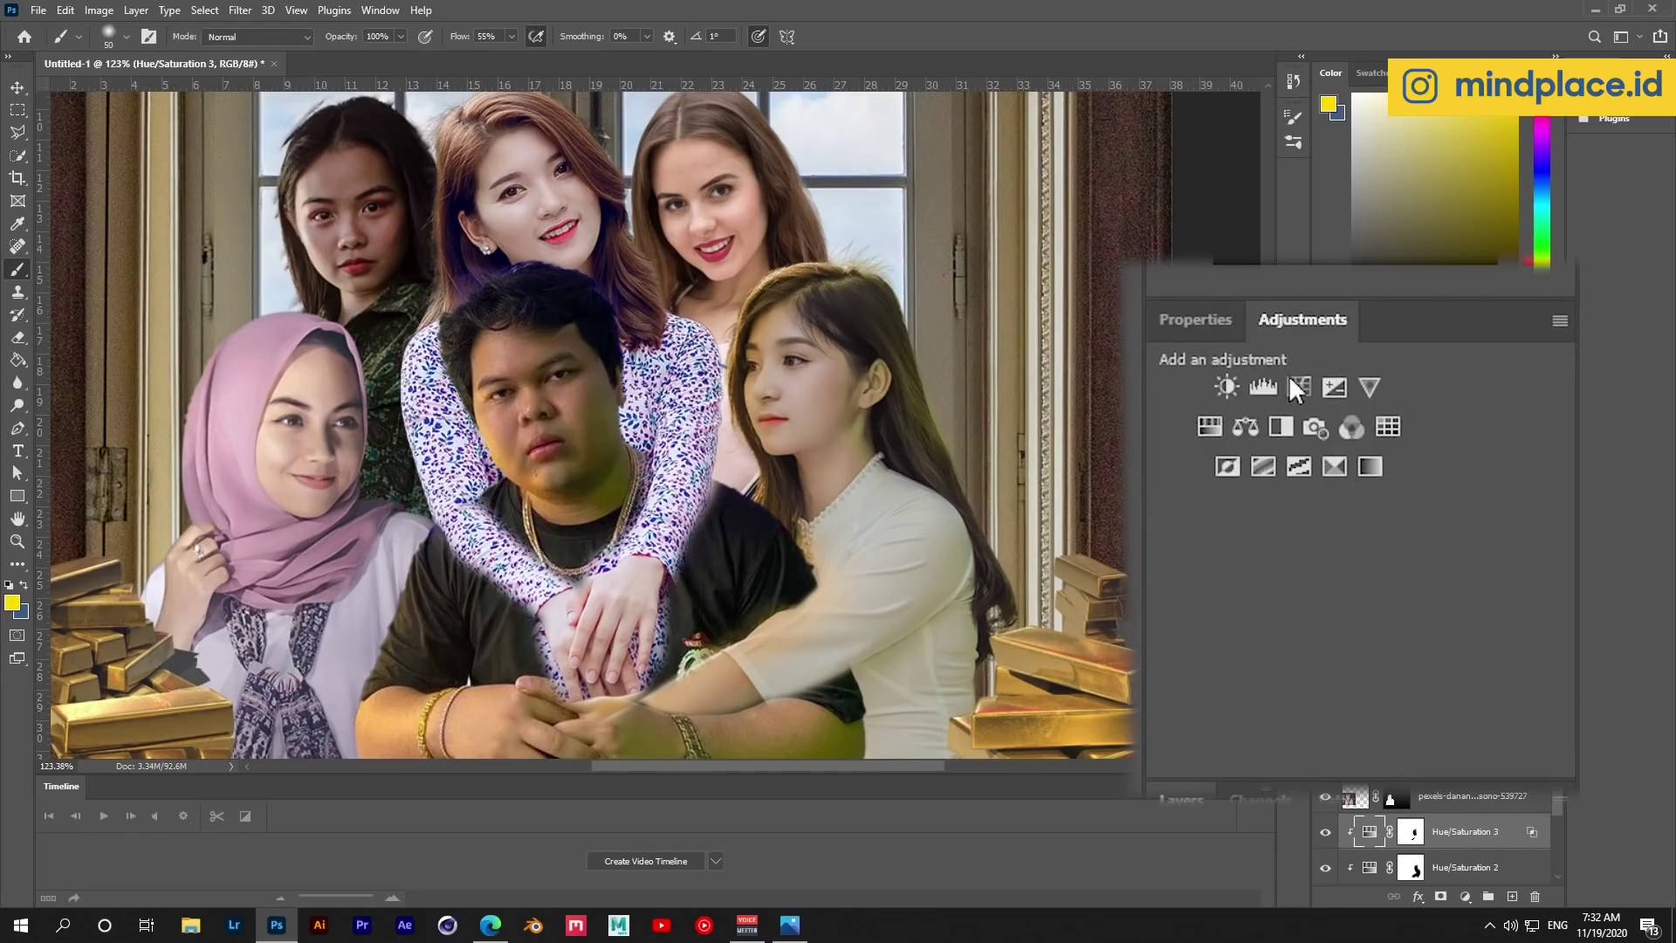
{"action": "left_click", "coordinate": [1208, 428]}
{"action": "left_click", "coordinate": [1397, 848], "text": "alt"}
{"action": "left_click_drag", "start_coordinate": [1350, 531], "coordinate": [1335, 530]}
{"action": "left_click_drag", "start_coordinate": [1349, 589], "coordinate": [1367, 616]}
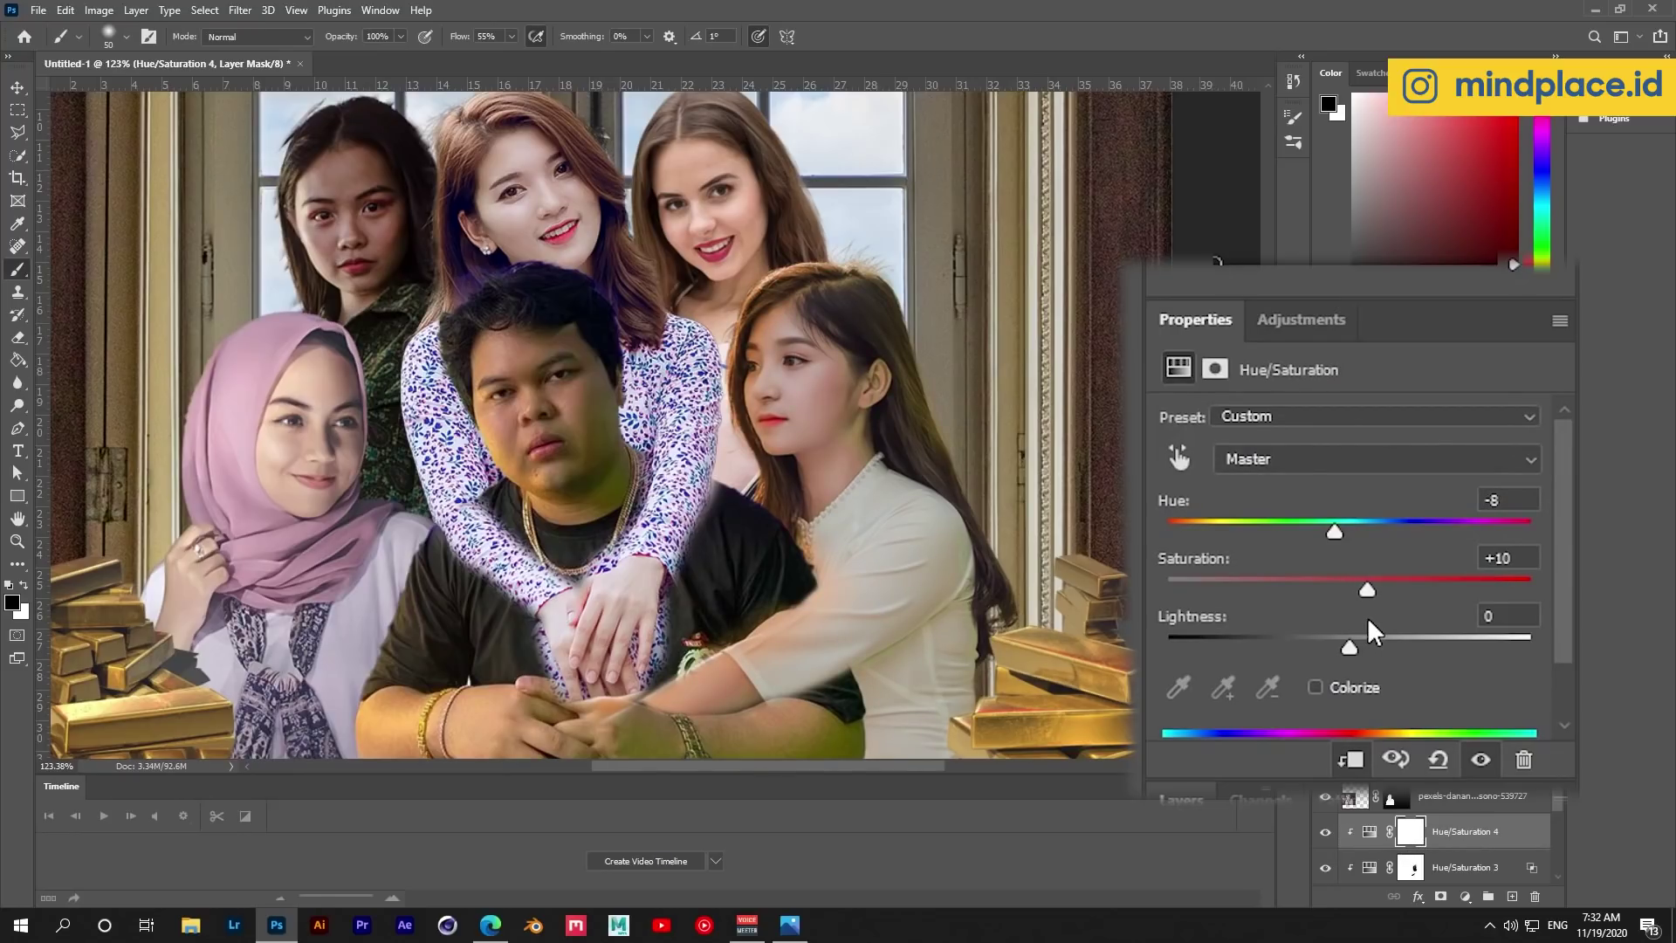
{"action": "key", "text": "ctrl+0"}
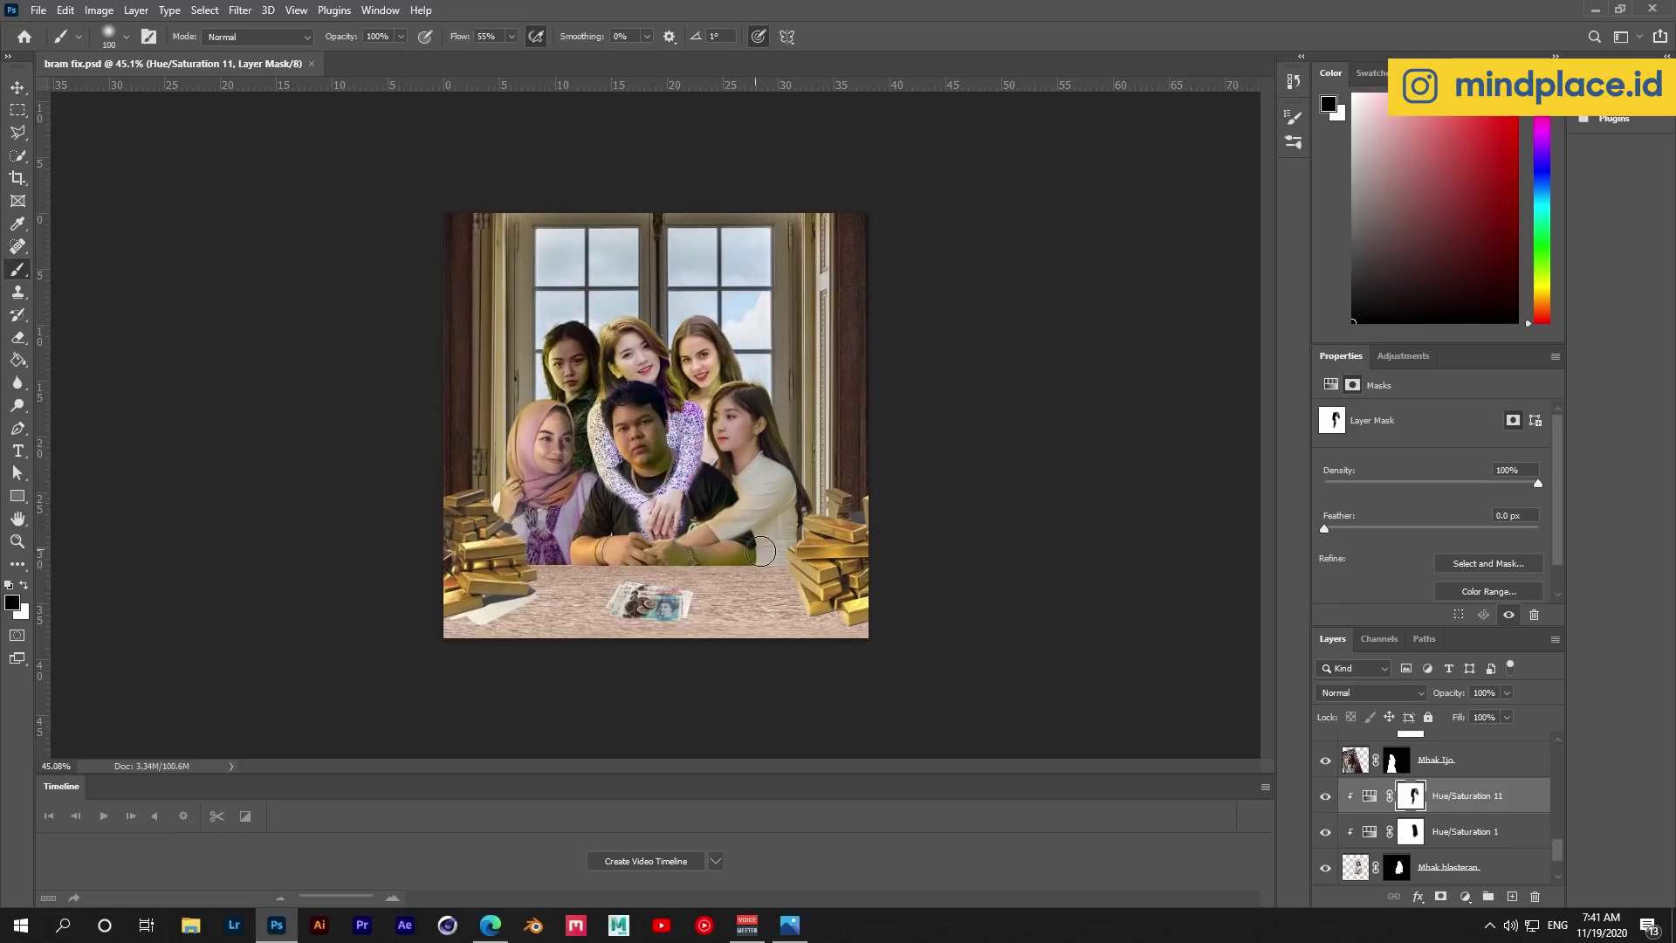
Add an Exposure adjustment clipped above Hue/Saturation 11, set to +0.35.
{"action": "scroll", "coordinate": [699, 402], "scroll_direction": "up", "scroll_amount": 5}
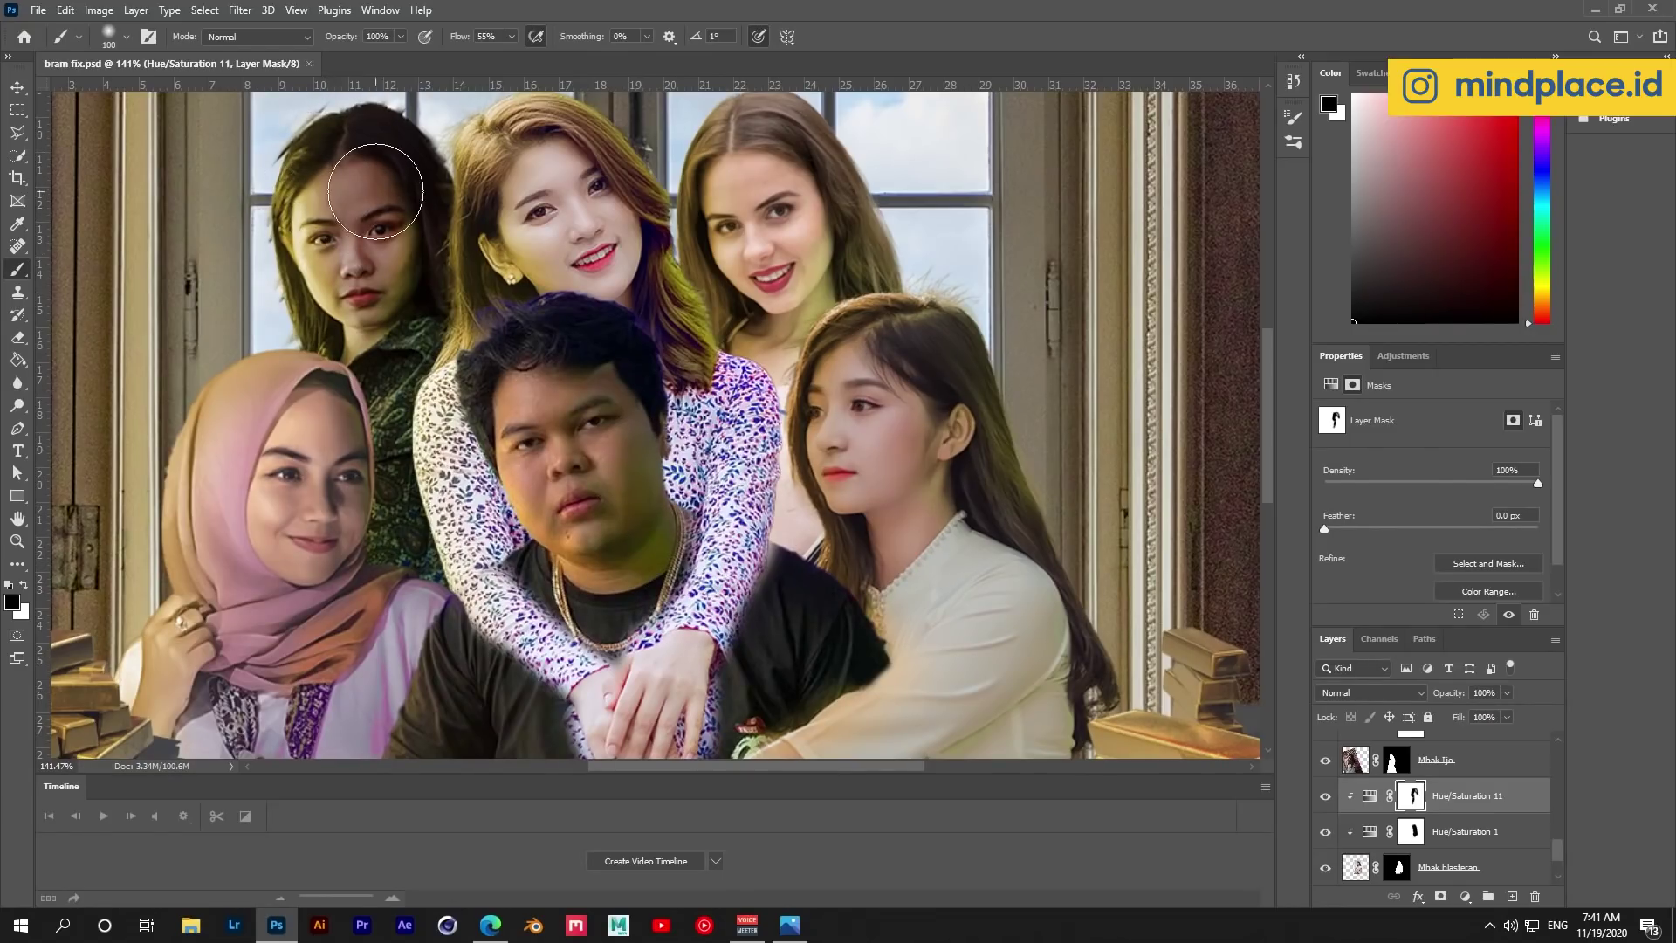
{"action": "key", "text": "ctrl+0"}
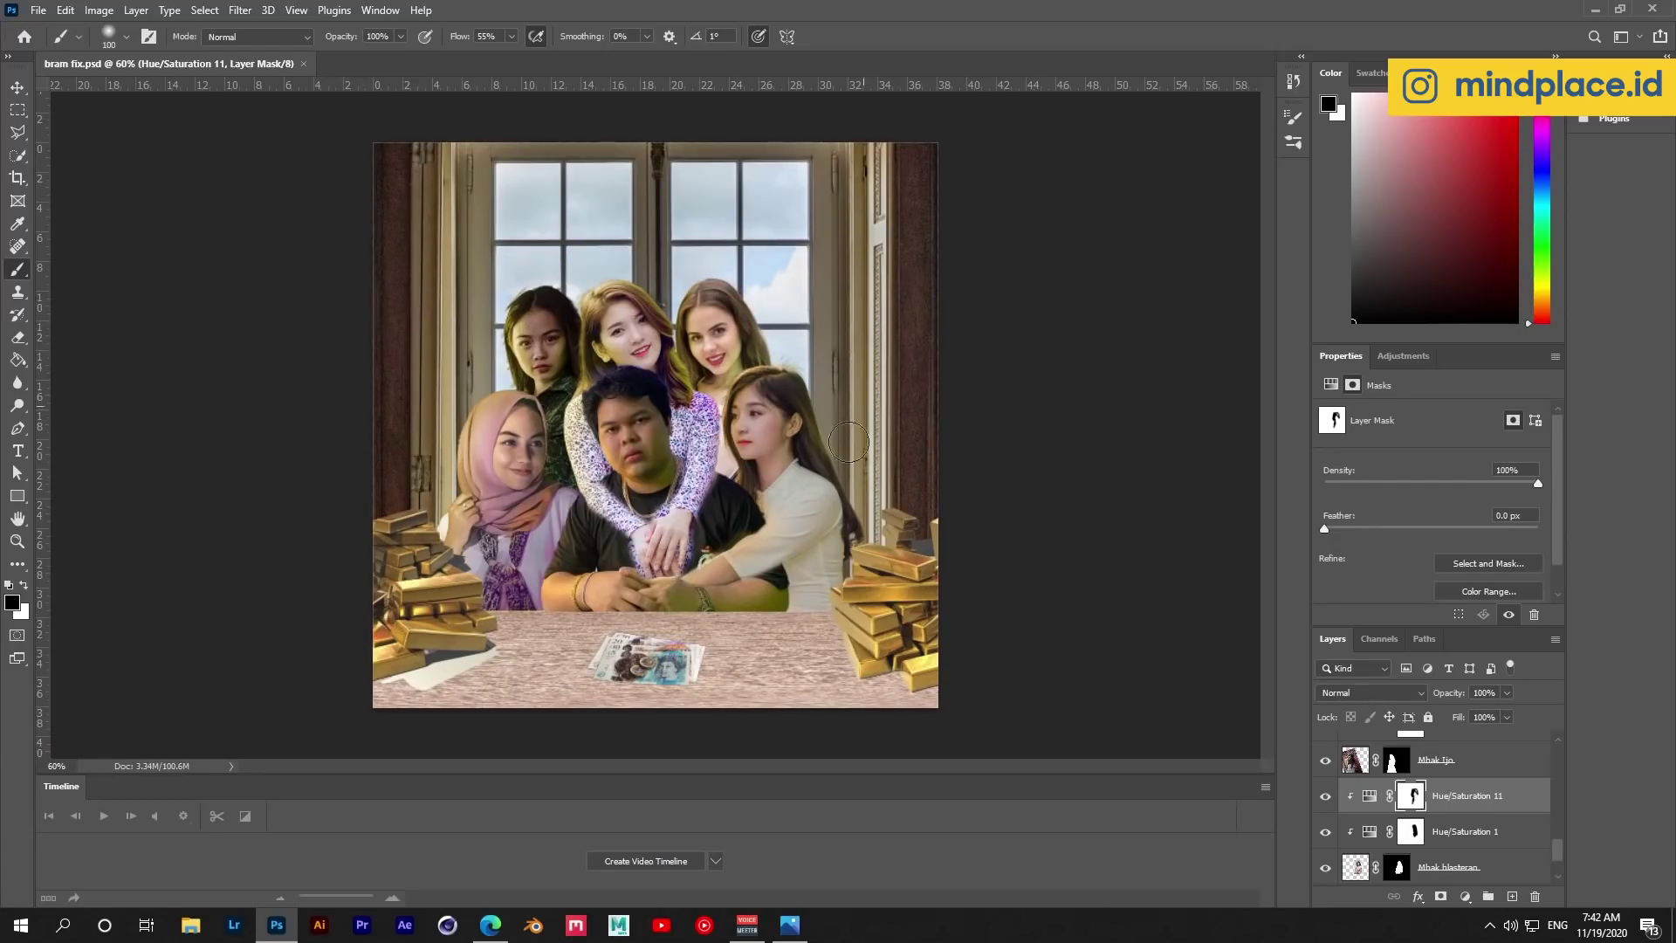
{"action": "left_click", "coordinate": [1369, 795]}
{"action": "left_click", "coordinate": [1403, 356]}
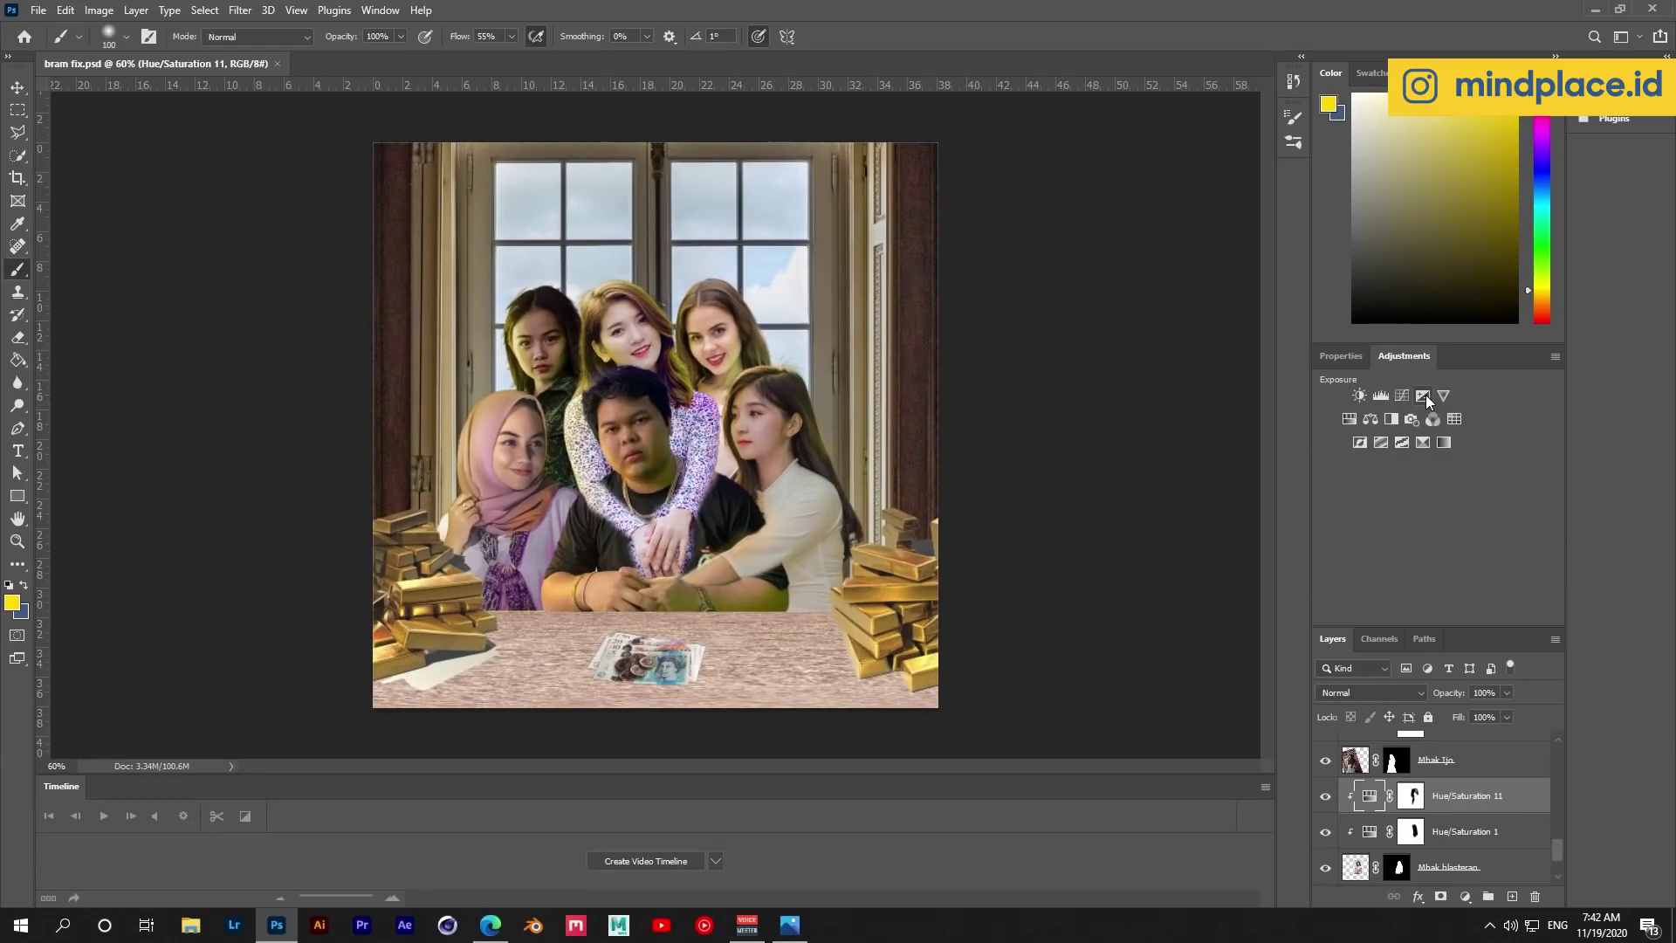
{"action": "left_click", "coordinate": [1423, 395]}
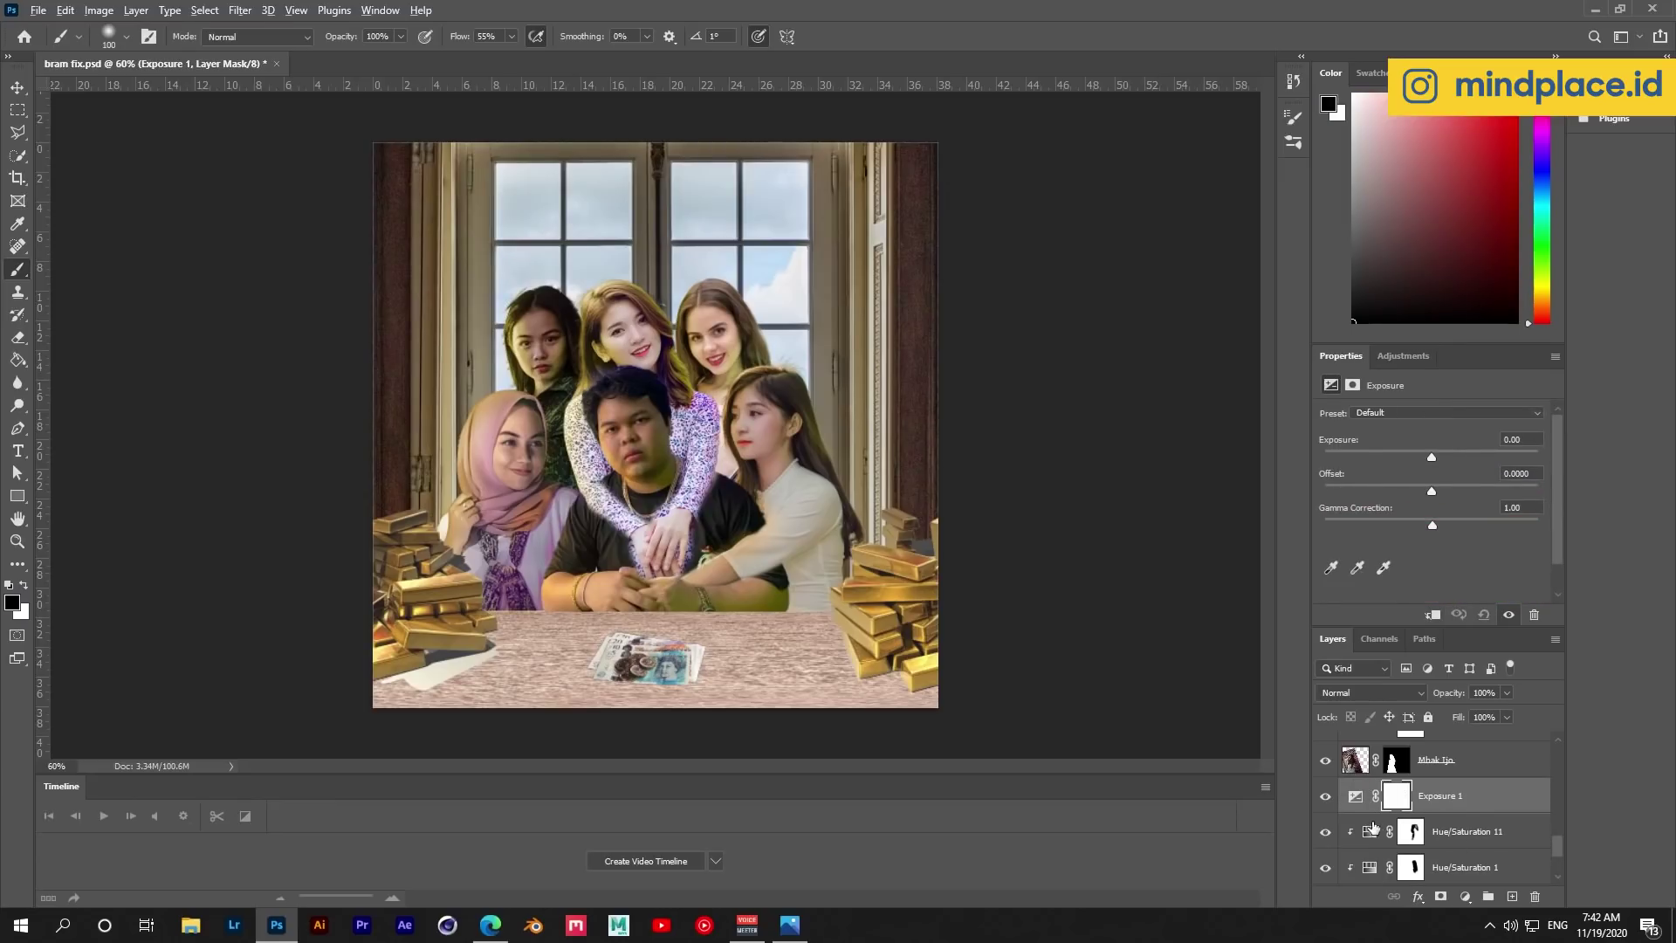
{"action": "left_click", "coordinate": [1373, 814], "text": "alt"}
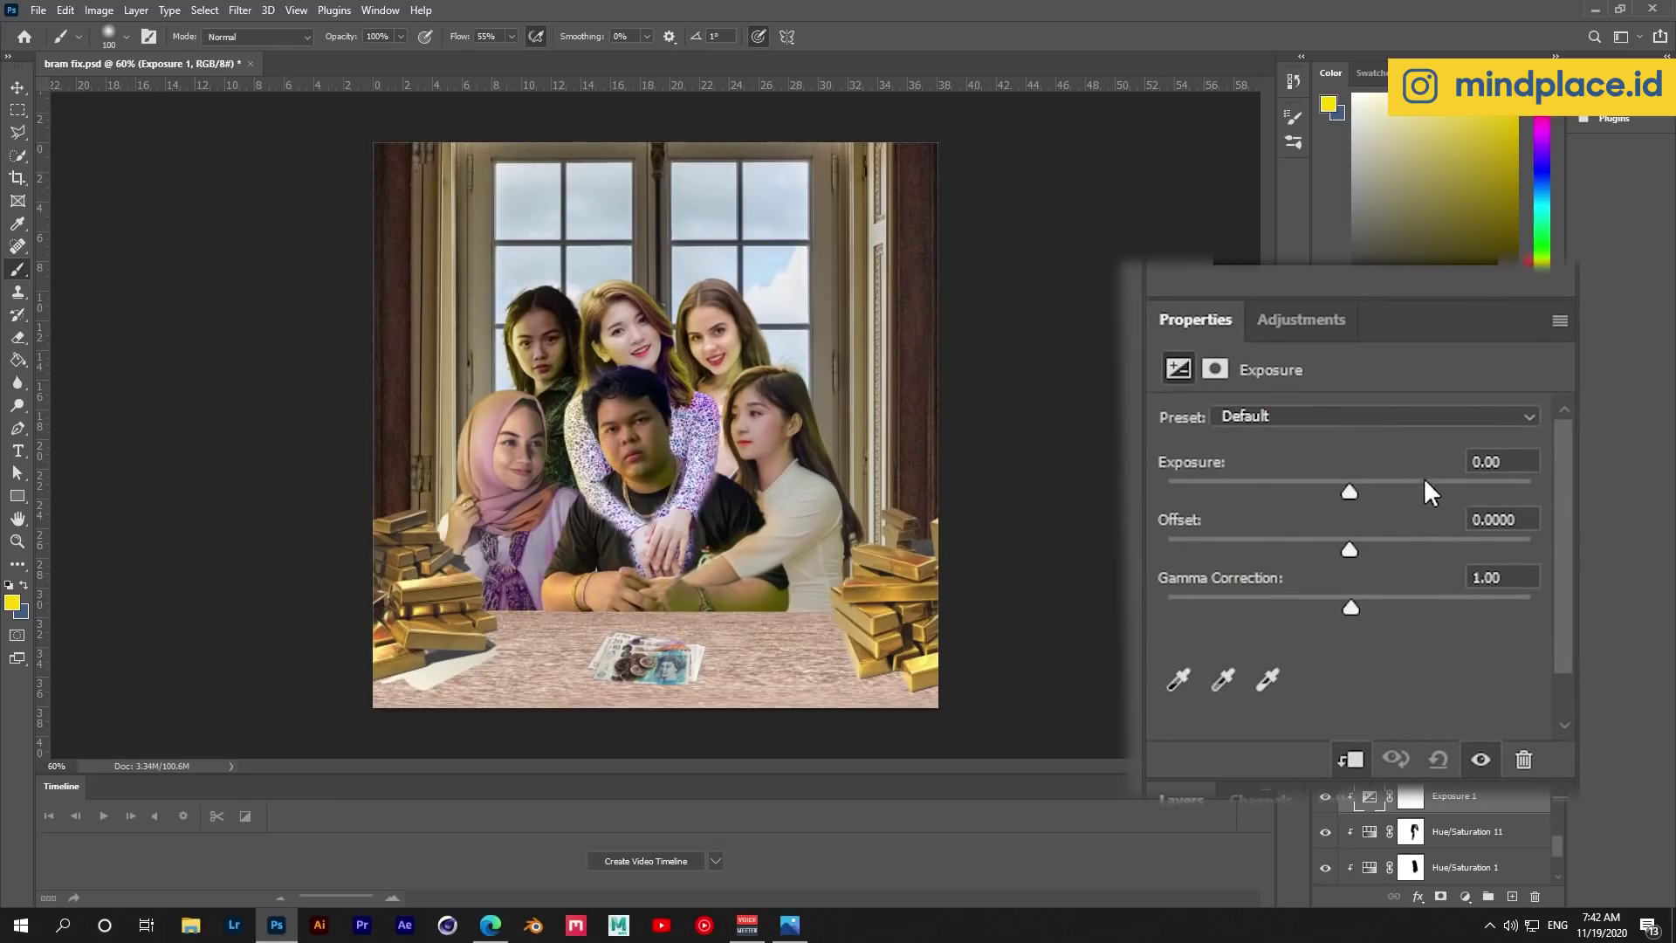
{"action": "left_click_drag", "start_coordinate": [1349, 491], "coordinate": [1424, 504]}
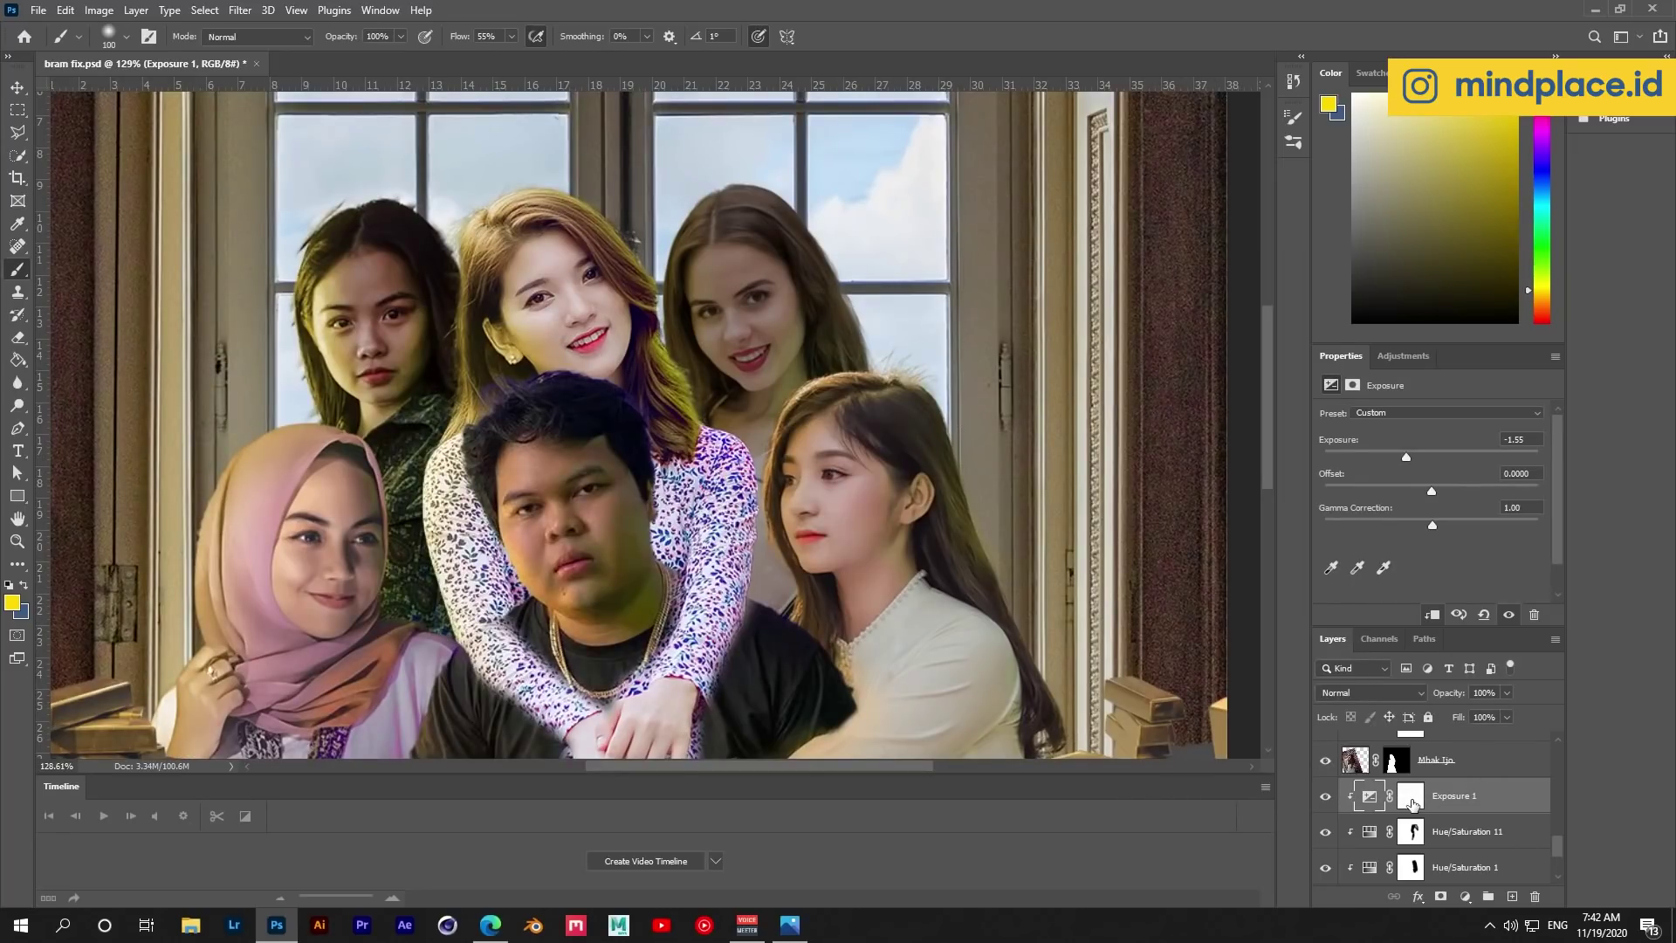
Paint black on the Exposure mask over the hair to keep its darker tone.
{"action": "key", "text": "d"}
{"action": "left_click", "coordinate": [1411, 796]}
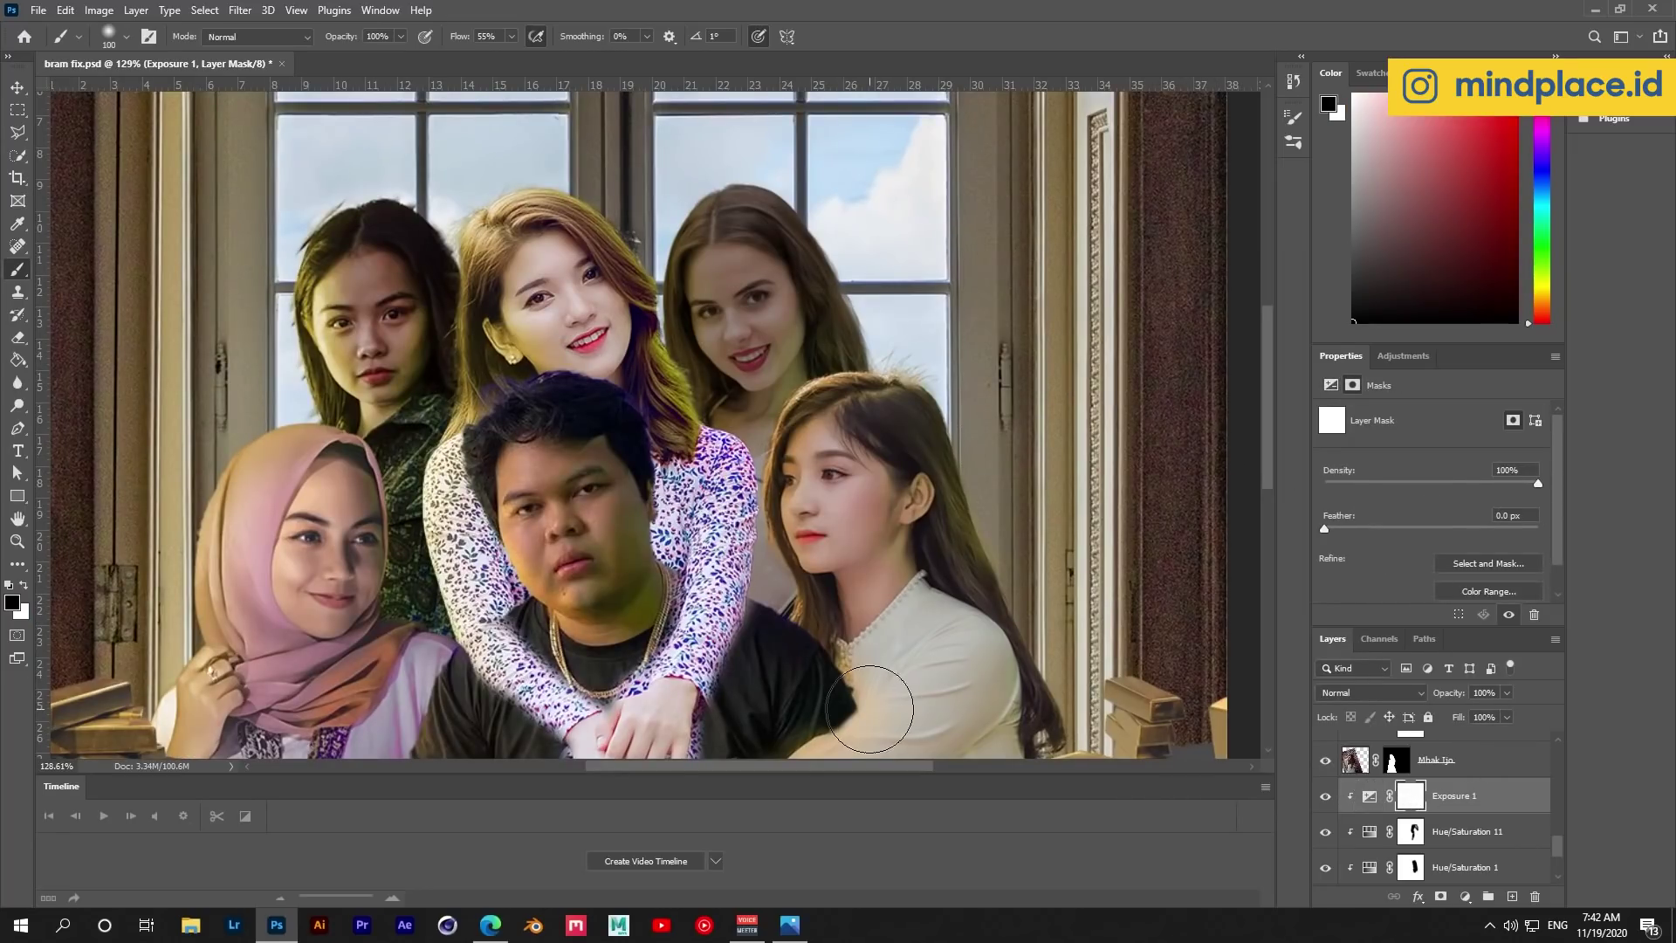
{"action": "mouse_move", "coordinate": [698, 270]}
{"action": "left_mouse_down"}
{"action": "mouse_move", "coordinate": [696, 467]}
{"action": "mouse_move", "coordinate": [698, 192]}
{"action": "left_mouse_up"}
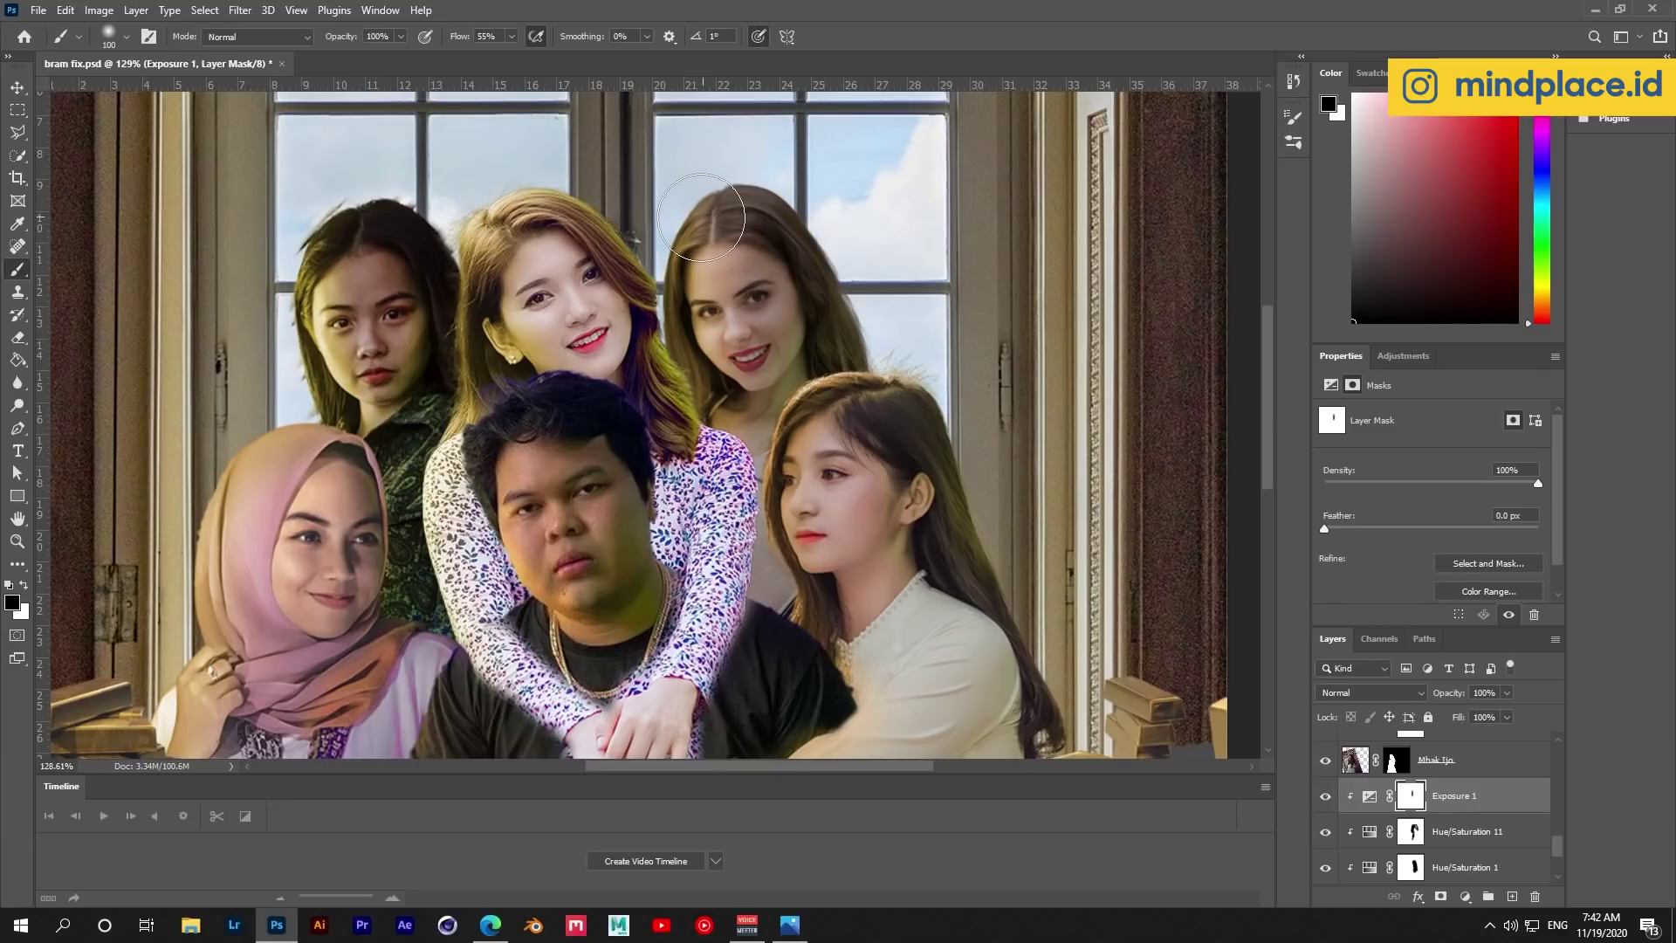
{"action": "scroll", "coordinate": [897, 555], "scroll_direction": "up", "scroll_amount": 1}
{"action": "key", "text": "ctrl+0"}
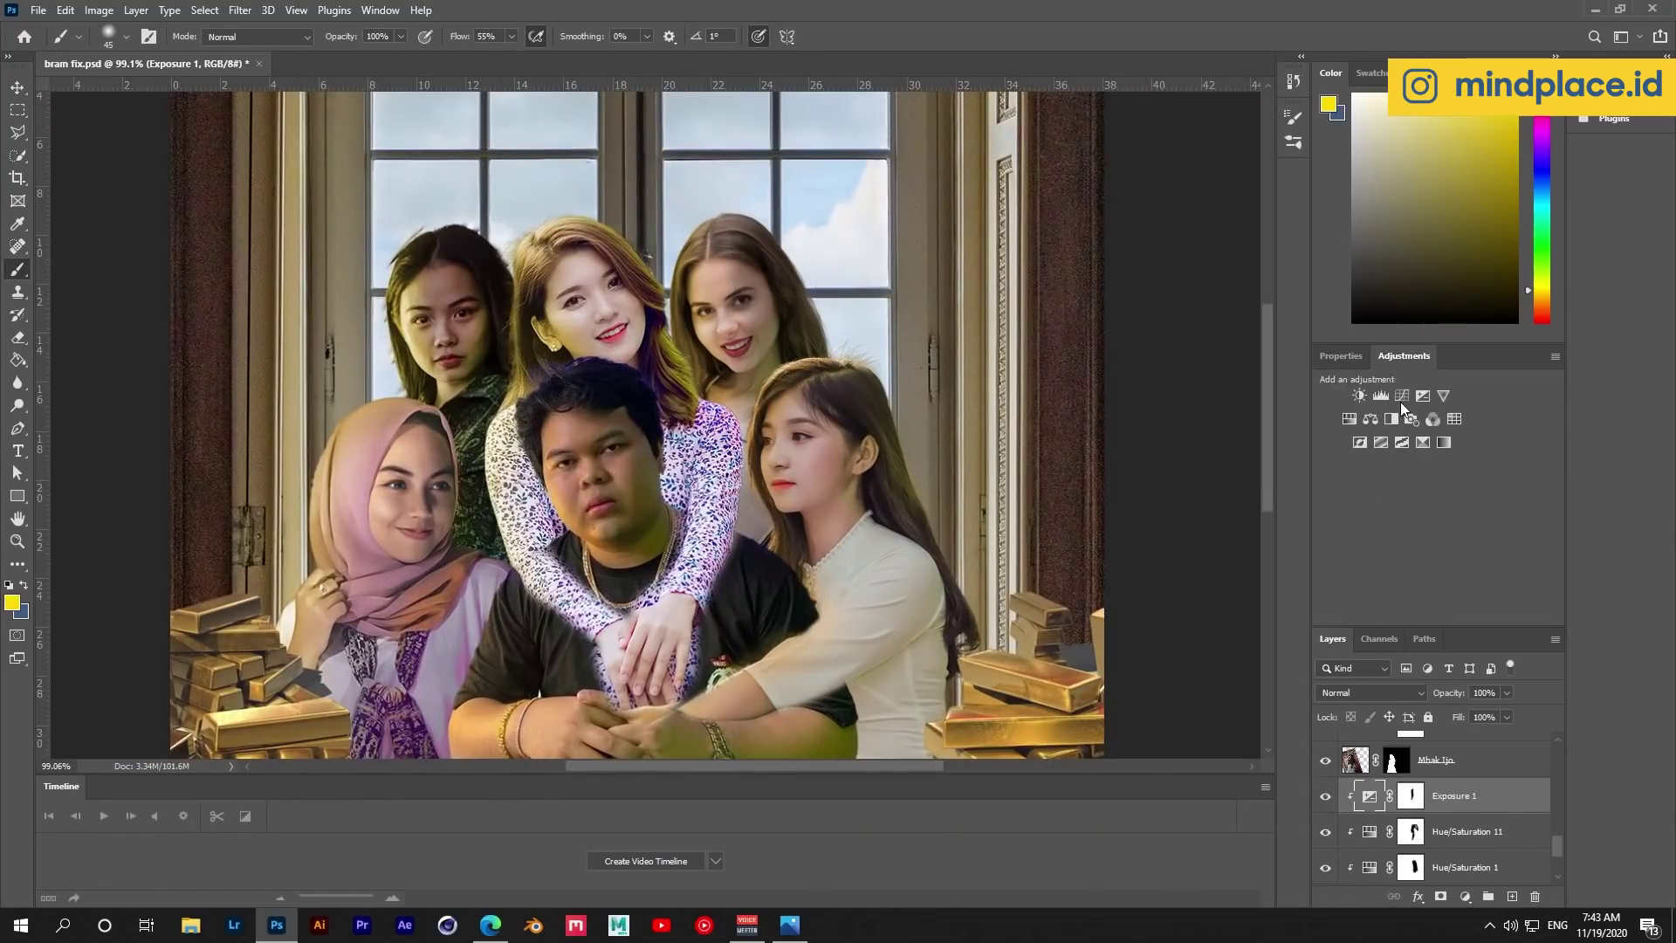
Add Exposure 2 above Exposure 1 and target its mask, with black as the paint colour.
{"action": "left_click", "coordinate": [1401, 401]}
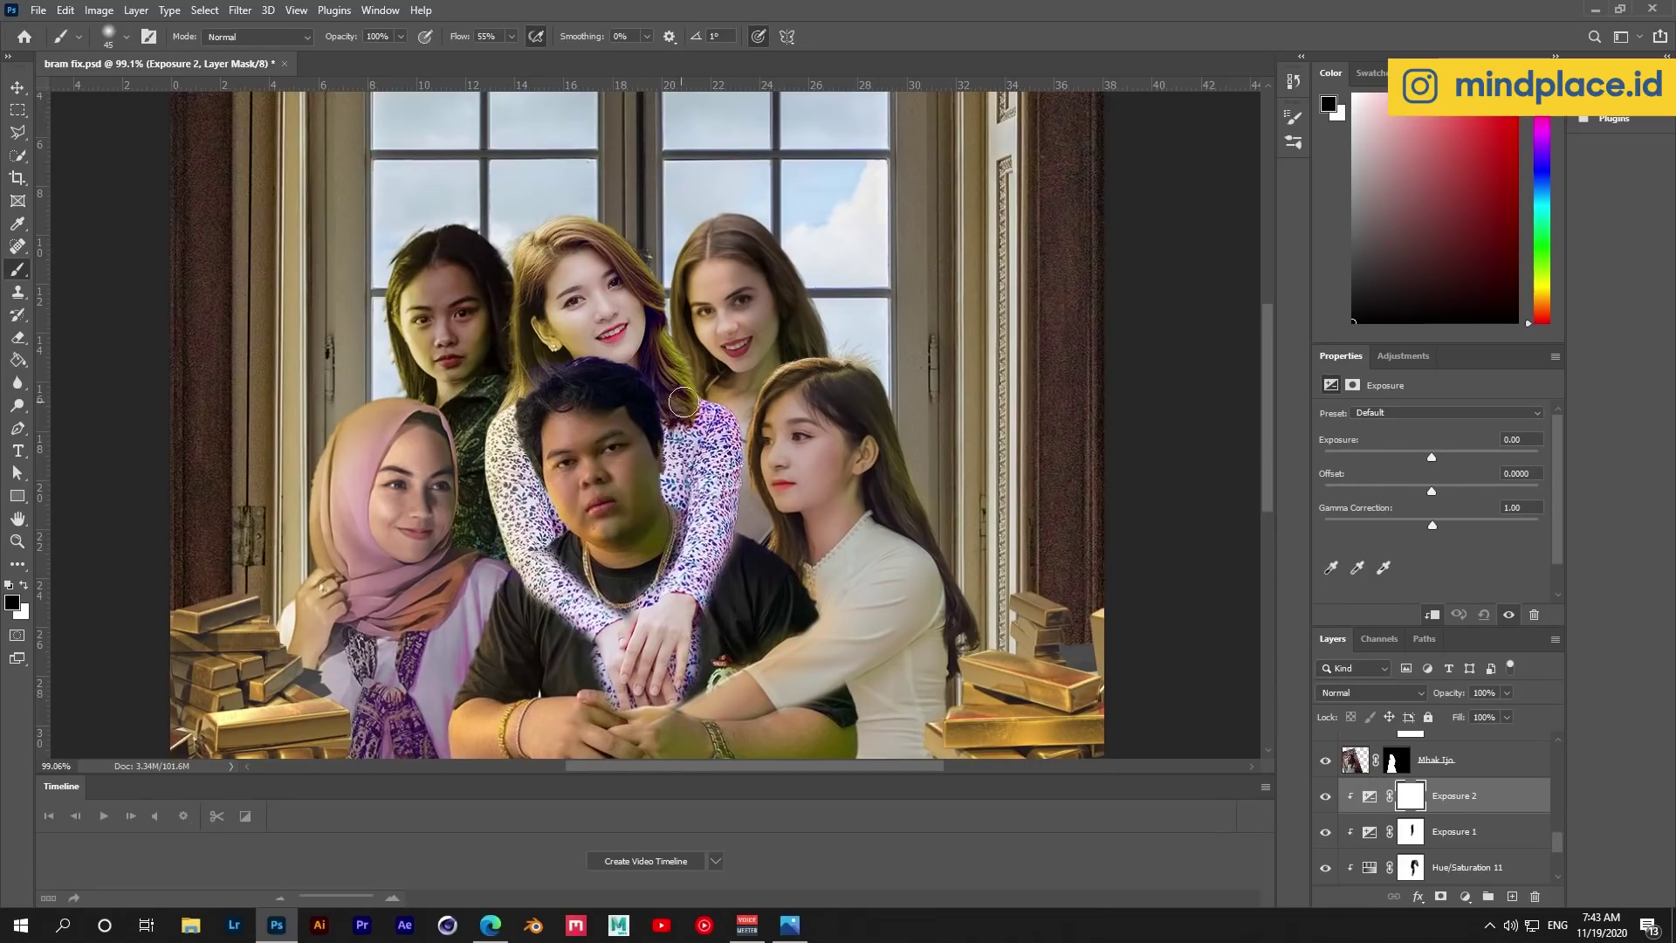
{"action": "left_click", "coordinate": [1369, 796]}
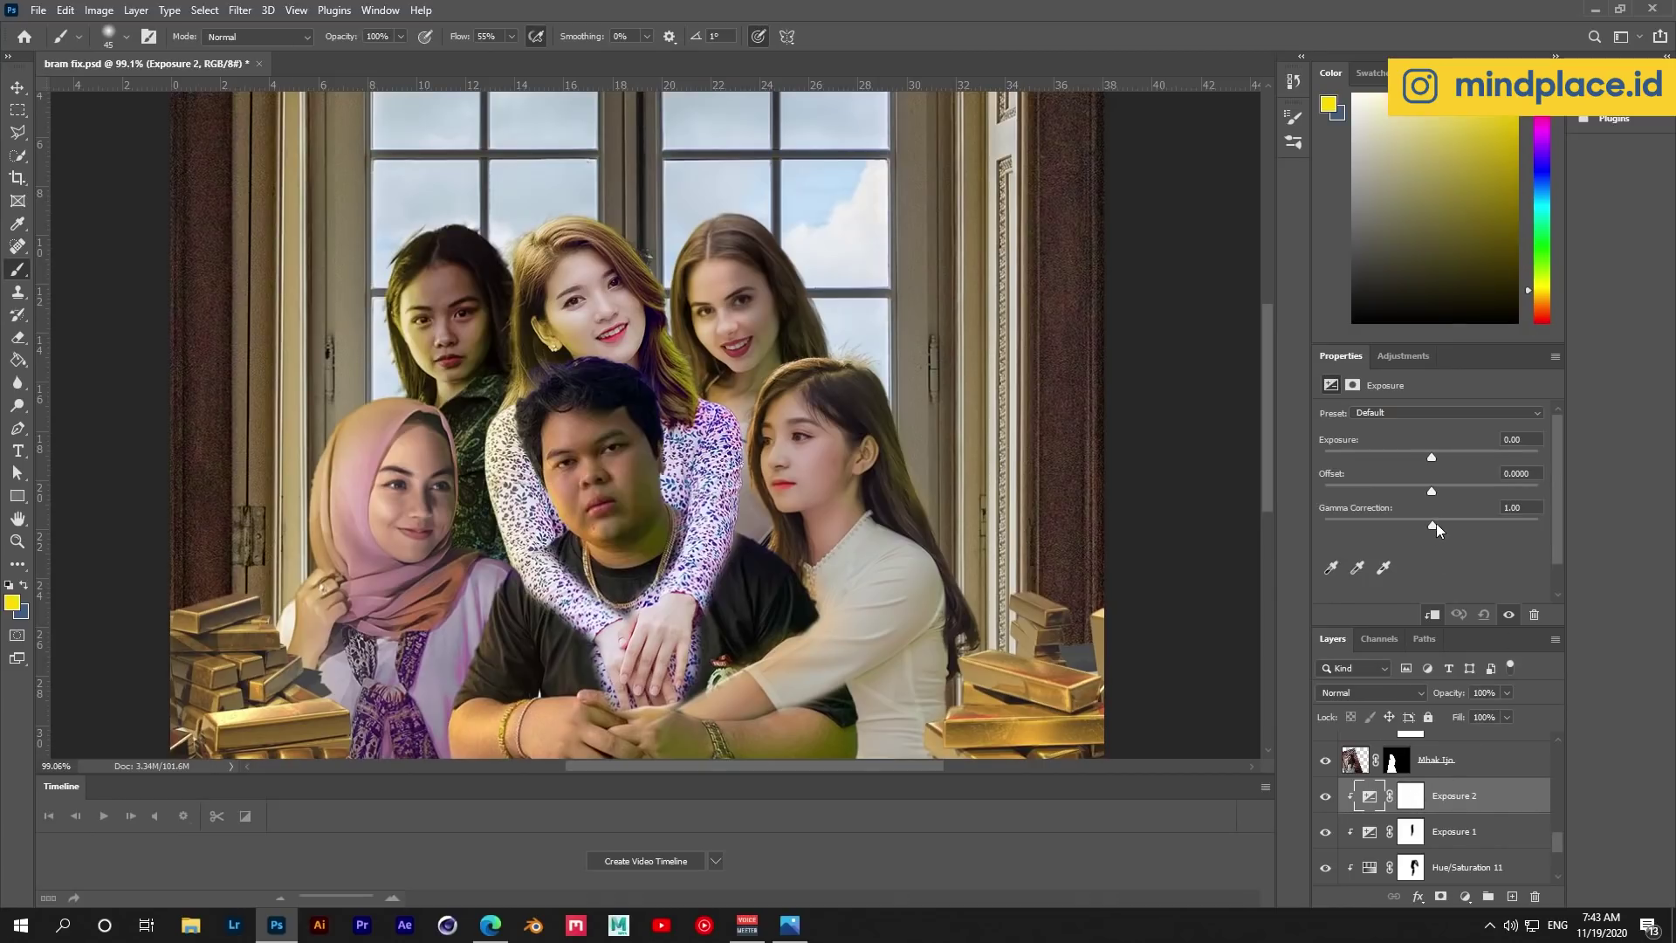
{"action": "left_click", "coordinate": [1353, 385]}
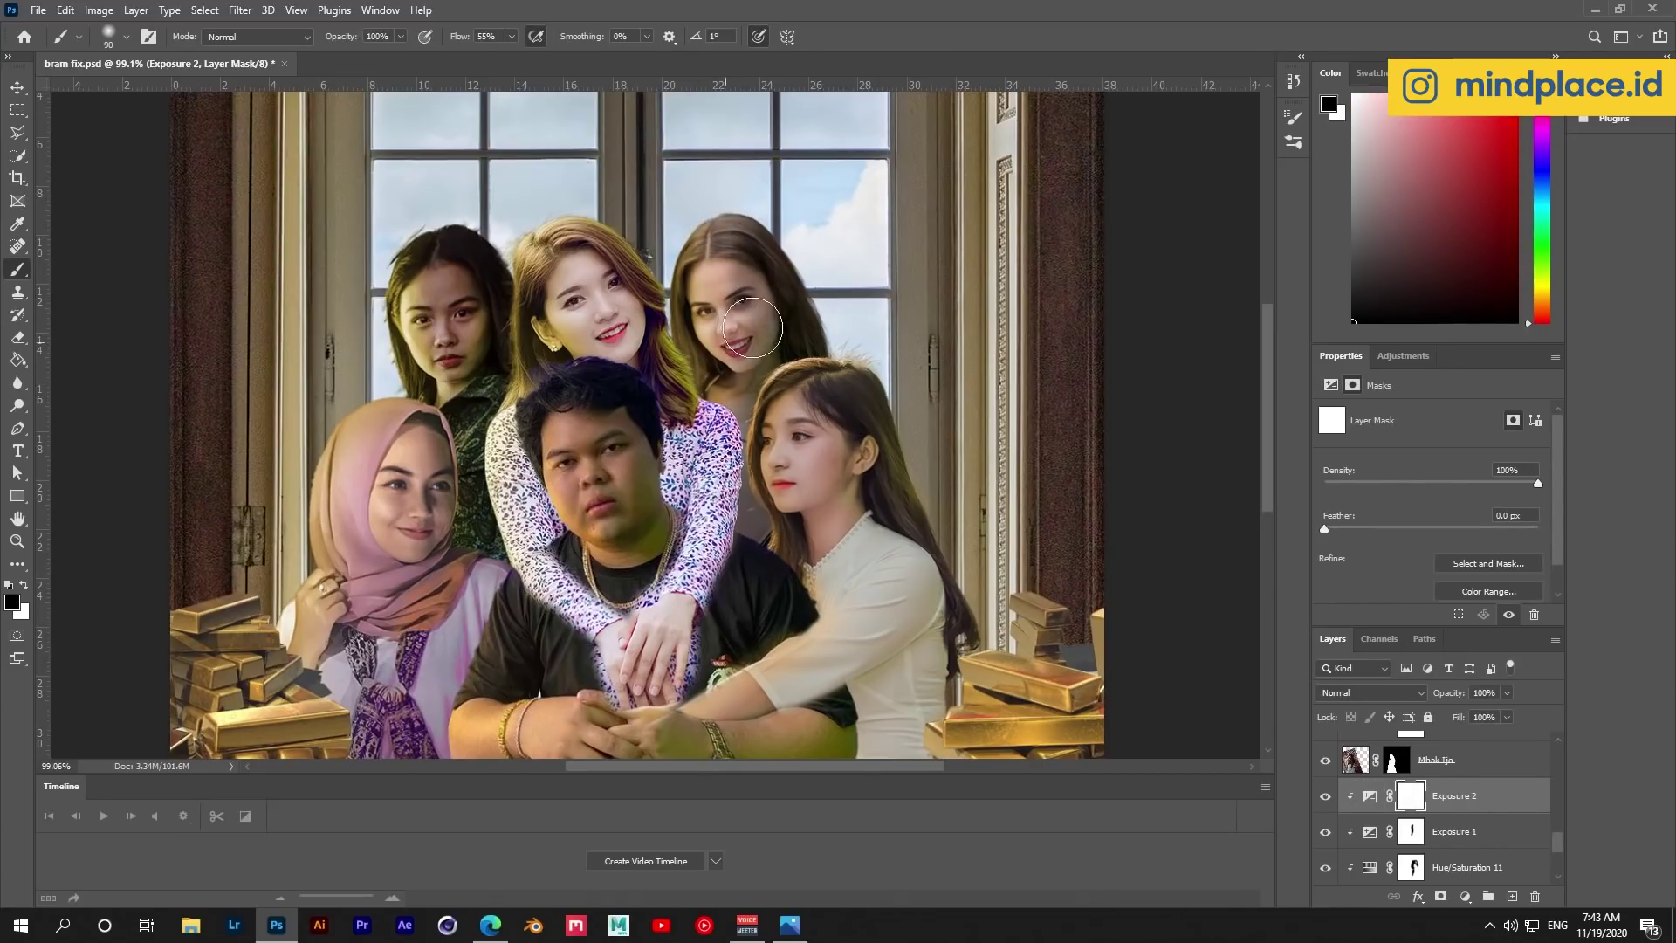
{"action": "scroll", "coordinate": [793, 392], "scroll_direction": "down", "scroll_amount": 2}
{"action": "key", "text": "alt+bracketleft"}
{"action": "key", "text": "x"}
{"action": "scroll", "coordinate": [821, 384], "scroll_direction": "up", "scroll_amount": 3}
{"action": "scroll", "coordinate": [847, 379], "scroll_direction": "up", "scroll_amount": 2}
{"action": "key", "text": "x"}
{"action": "scroll", "coordinate": [847, 379], "scroll_direction": "down", "scroll_amount": 5}
{"action": "scroll", "coordinate": [846, 380], "scroll_direction": "up", "scroll_amount": 3}
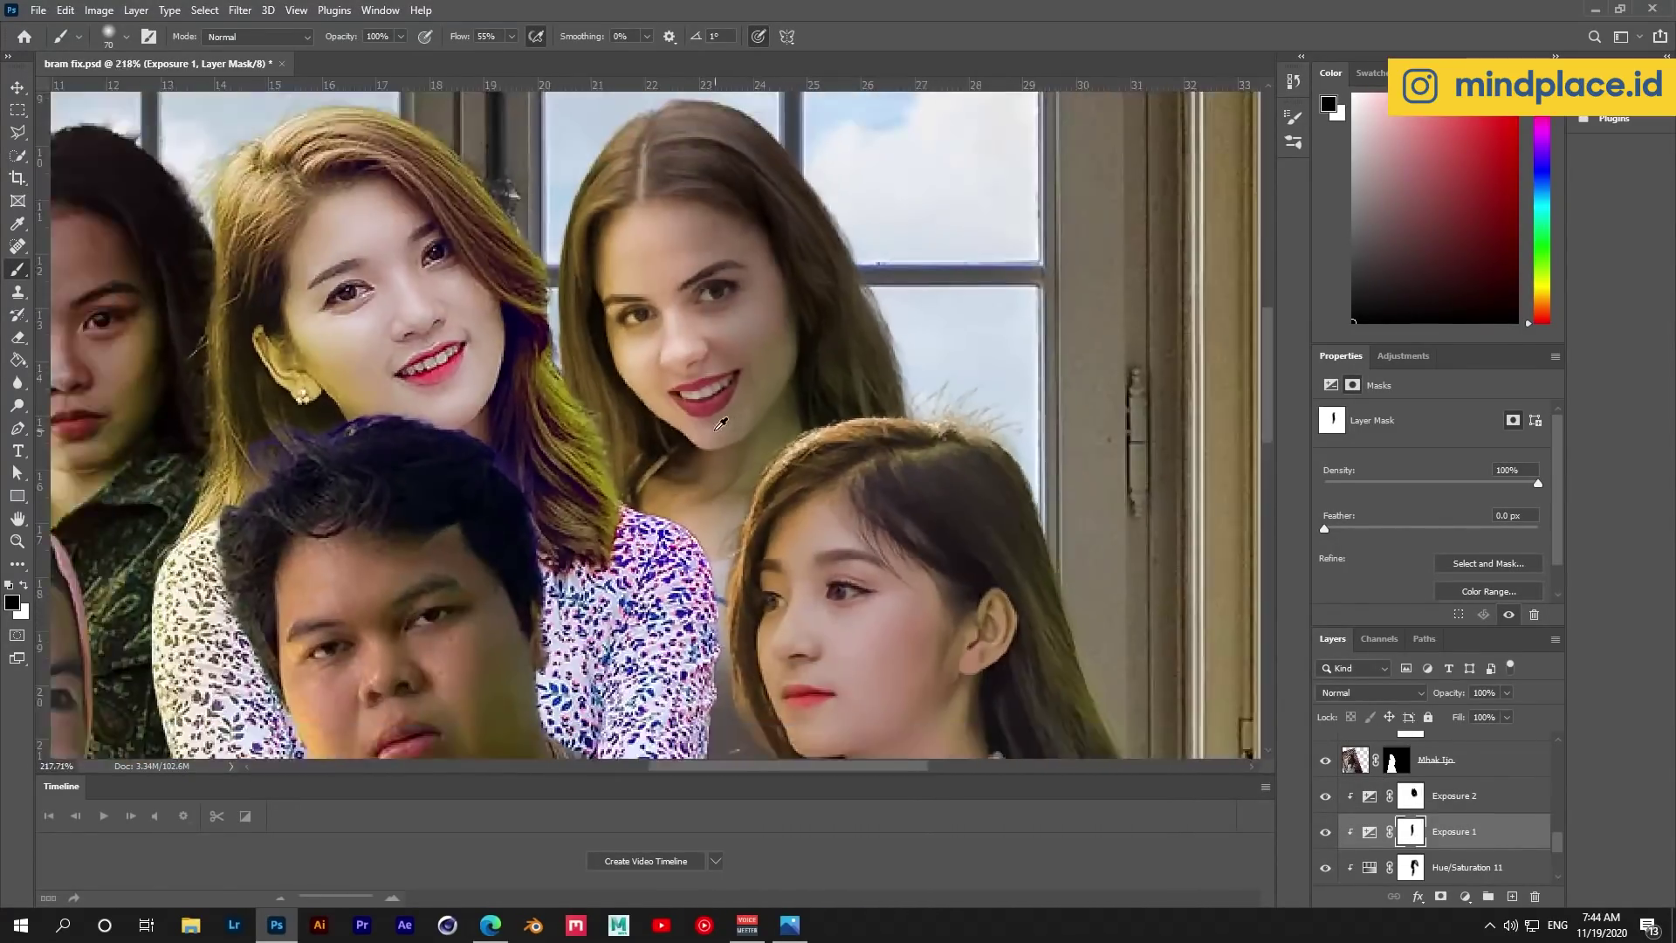
{"action": "scroll", "coordinate": [847, 380], "scroll_direction": "down", "scroll_amount": 3}
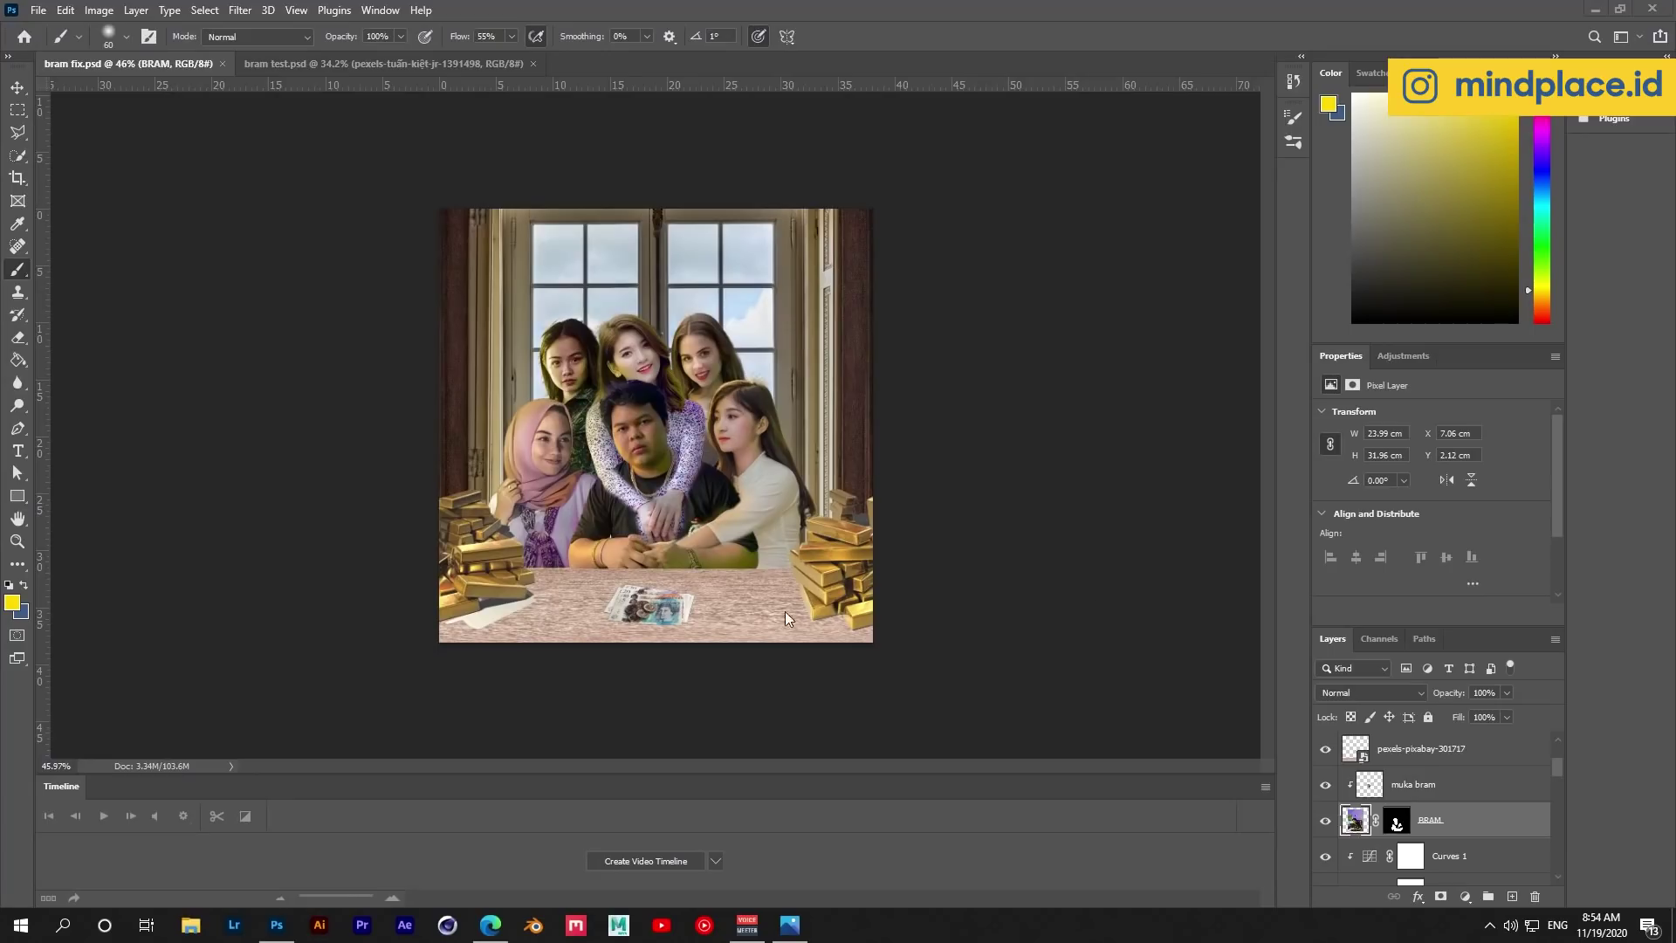
Select the BRAM layer mask and set black to tidy the edges around the man's clasped hands.
{"action": "scroll", "coordinate": [619, 521], "scroll_direction": "up", "scroll_amount": 5}
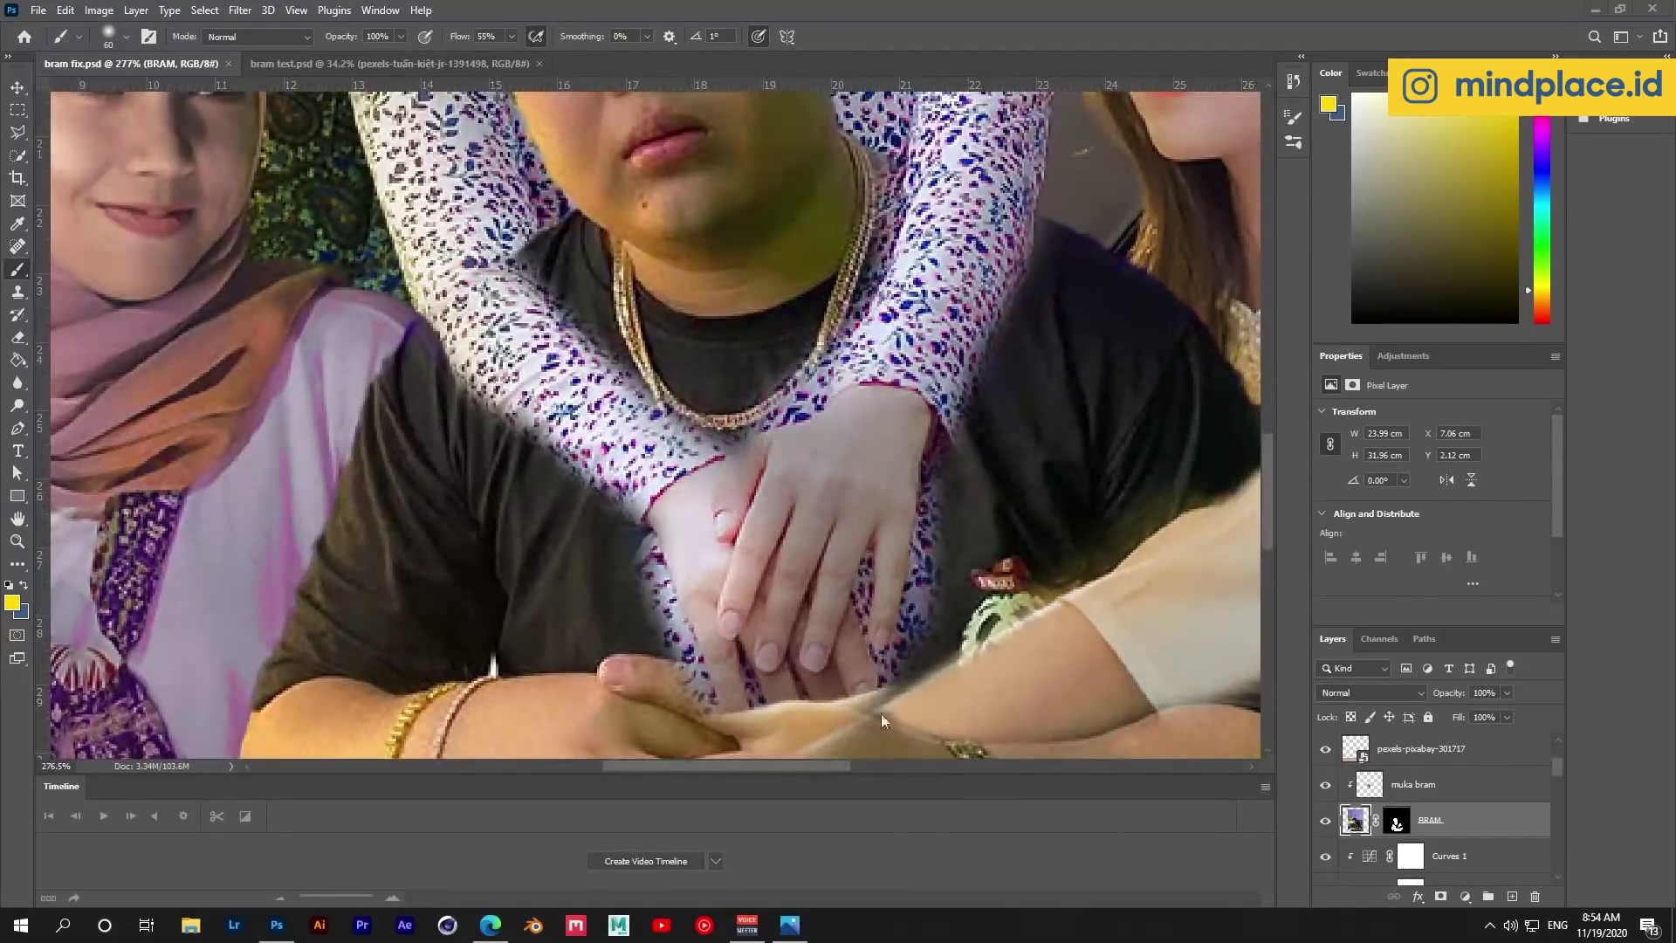
{"action": "scroll", "coordinate": [833, 384], "scroll_direction": "down", "scroll_amount": 5}
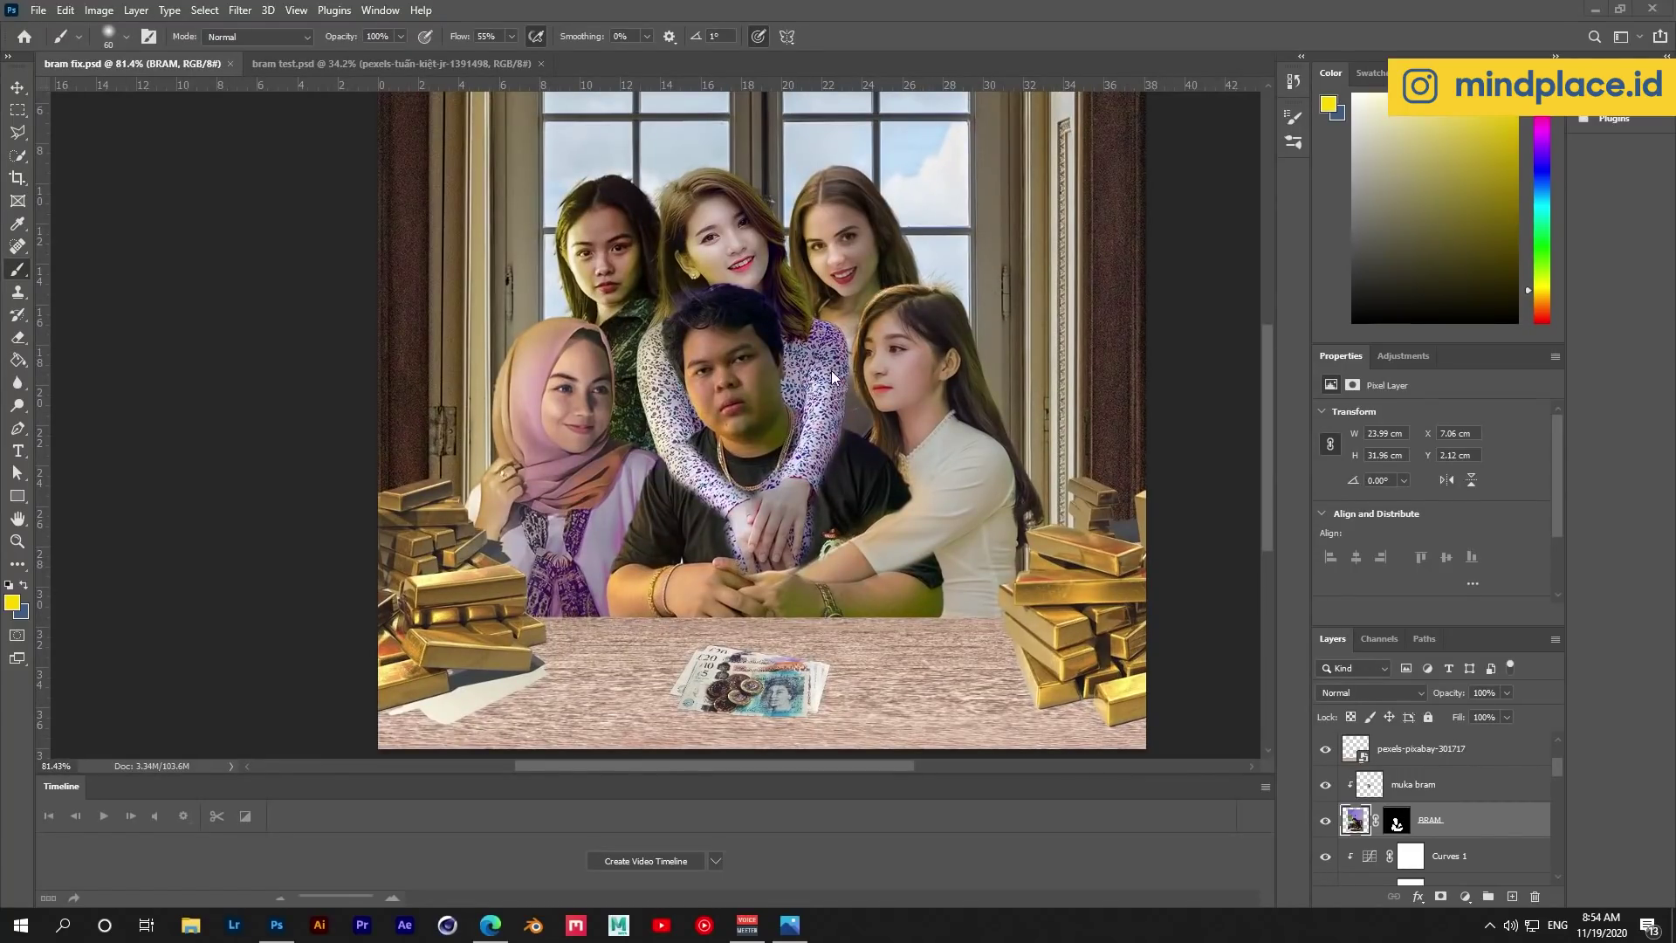
{"action": "scroll", "coordinate": [771, 335], "scroll_direction": "down", "scroll_amount": 2}
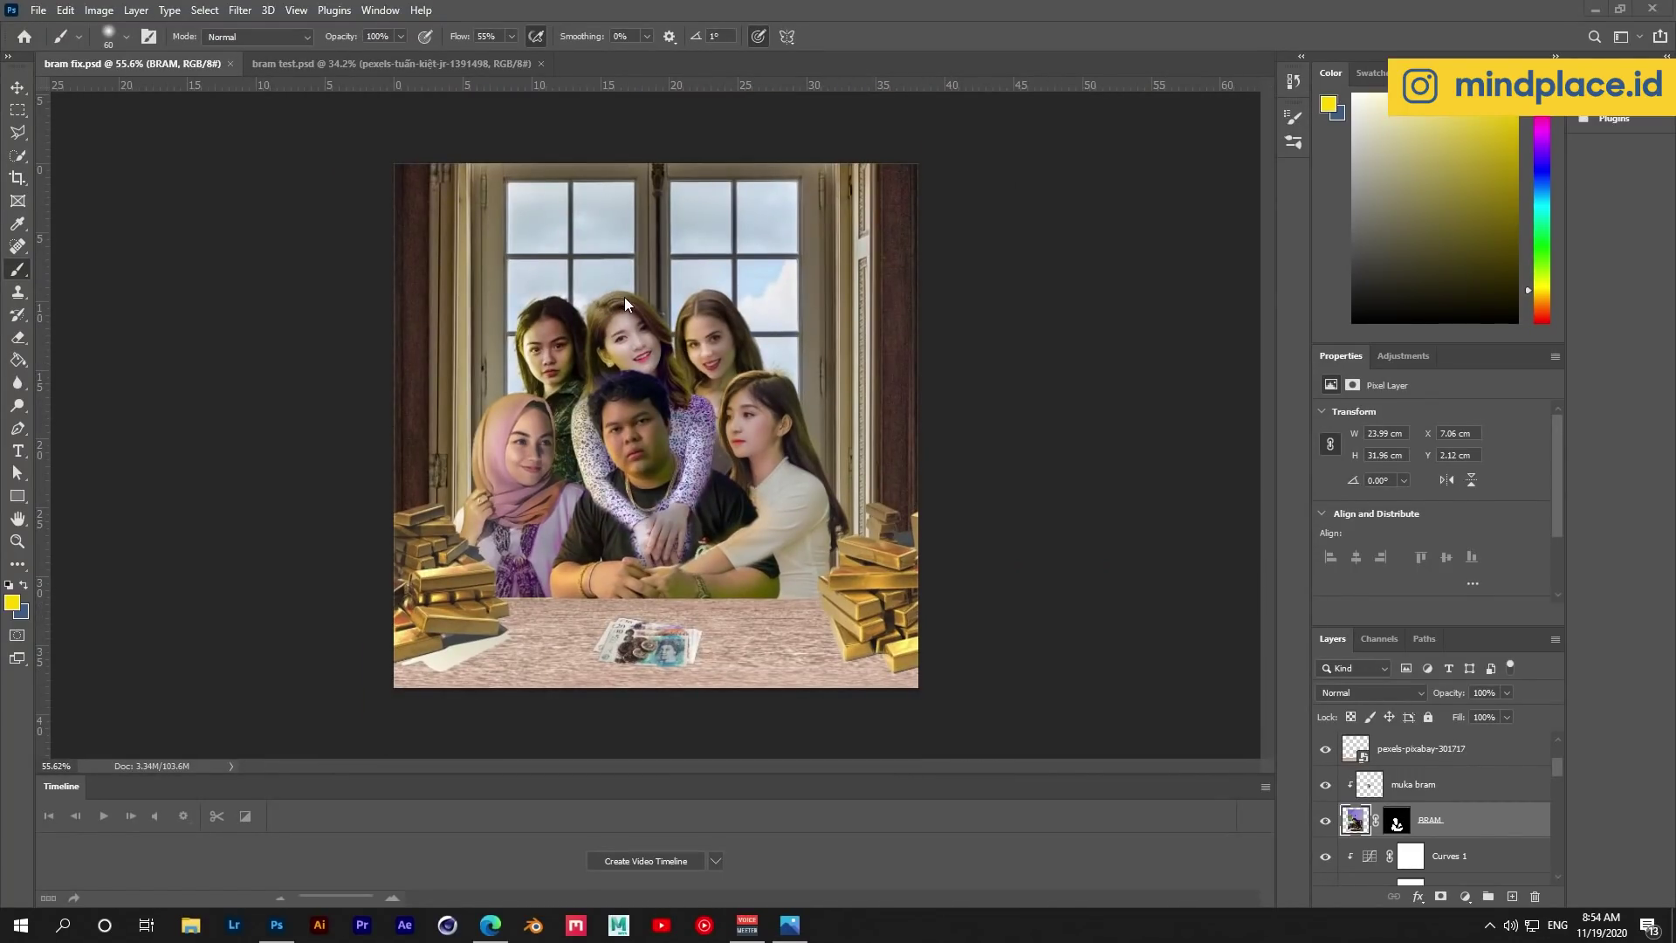
{"action": "scroll", "coordinate": [674, 419], "scroll_direction": "down", "scroll_amount": 2}
{"action": "scroll", "coordinate": [702, 500], "scroll_direction": "up", "scroll_amount": 5}
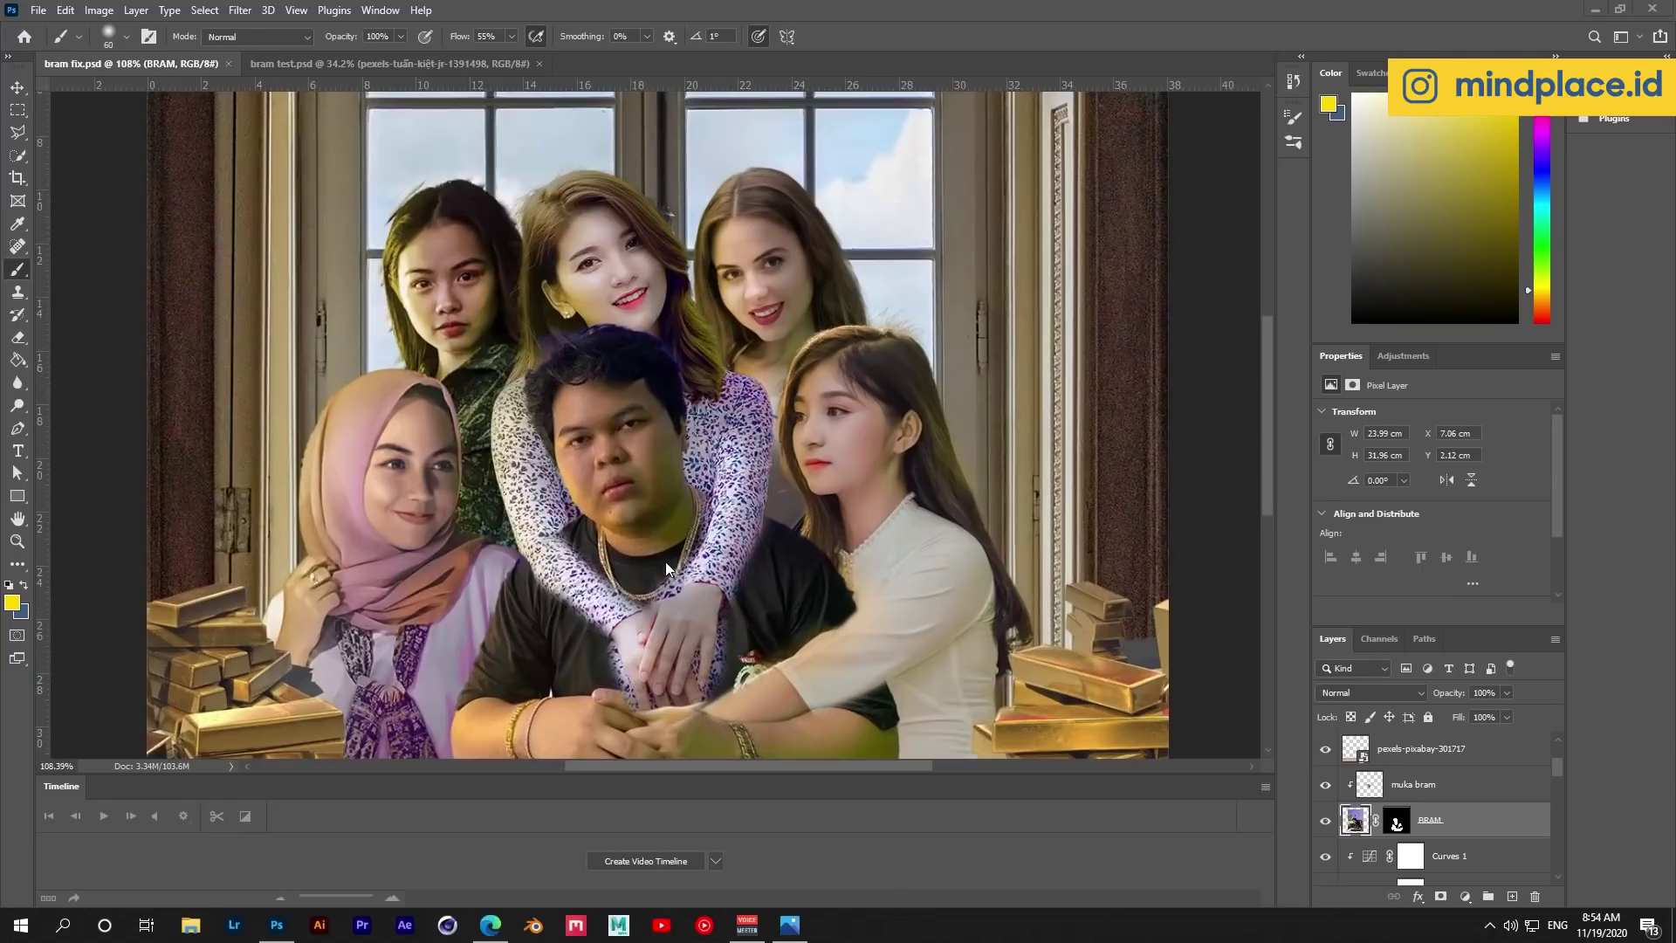
{"action": "left_click", "coordinate": [1399, 812]}
{"action": "scroll", "coordinate": [655, 419], "scroll_direction": "down", "scroll_amount": 2}
{"action": "scroll", "coordinate": [708, 501], "scroll_direction": "up", "scroll_amount": 2}
{"action": "scroll", "coordinate": [708, 500], "scroll_direction": "up", "scroll_amount": 4}
{"action": "scroll", "coordinate": [708, 500], "scroll_direction": "down", "scroll_amount": 3}
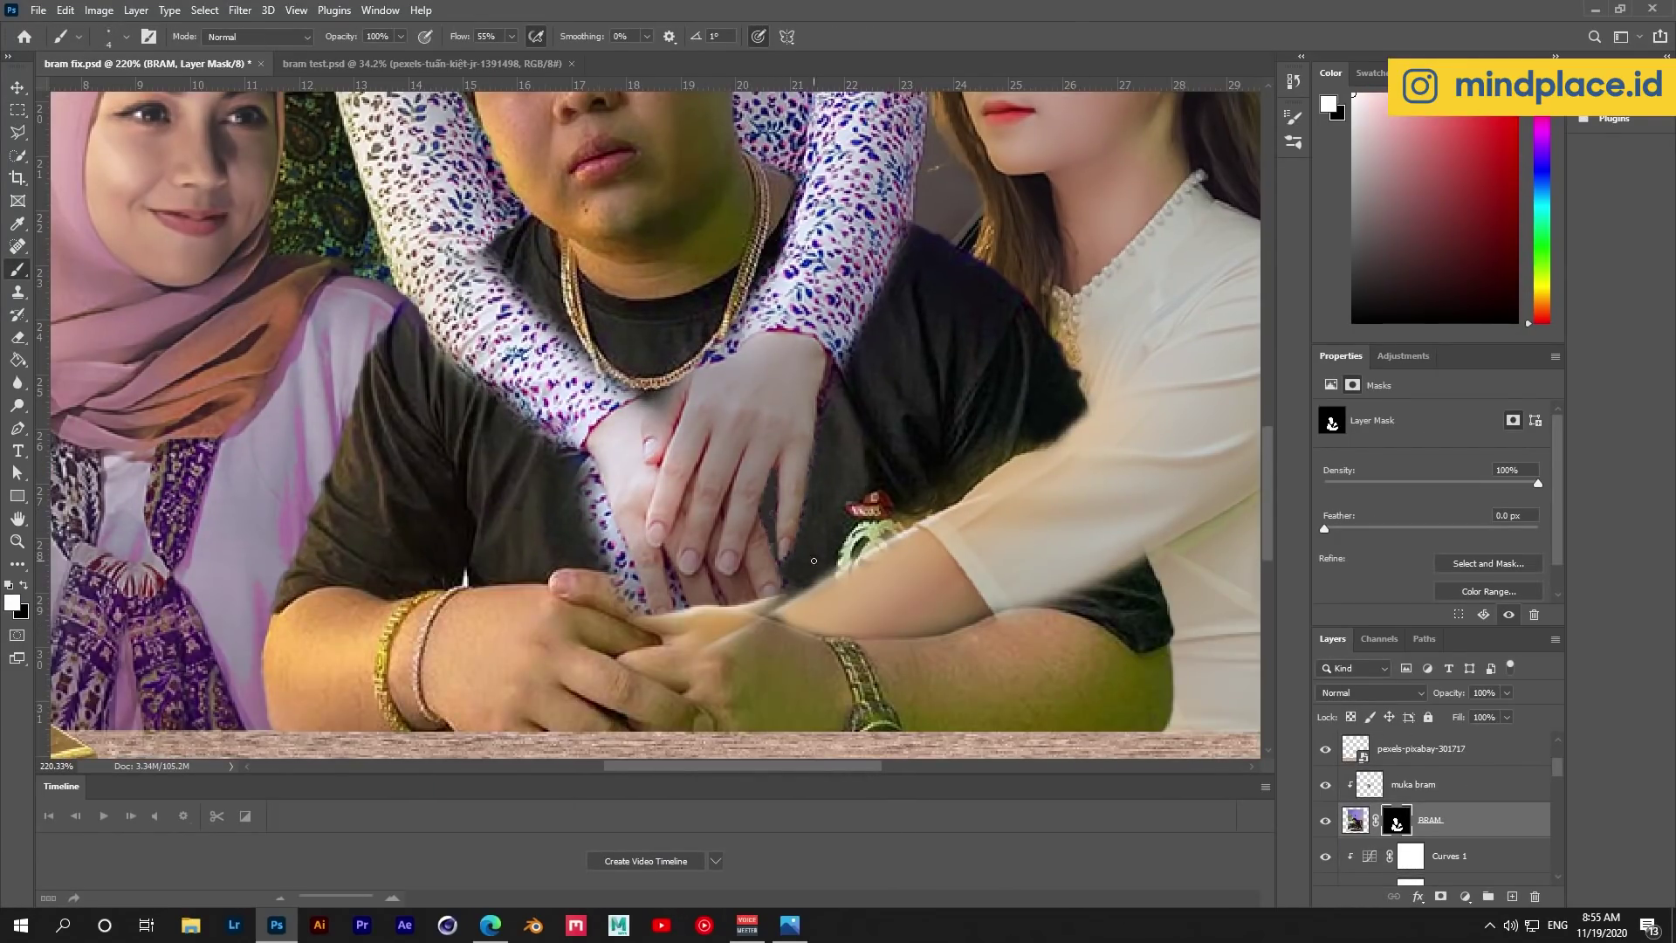
{"action": "scroll", "coordinate": [783, 554], "scroll_direction": "up", "scroll_amount": 2}
{"action": "scroll", "coordinate": [783, 554], "scroll_direction": "up", "scroll_amount": 2}
{"action": "scroll", "coordinate": [783, 553], "scroll_direction": "down", "scroll_amount": 2}
{"action": "key", "text": "x"}
{"action": "scroll", "coordinate": [821, 541], "scroll_direction": "down", "scroll_amount": 1}
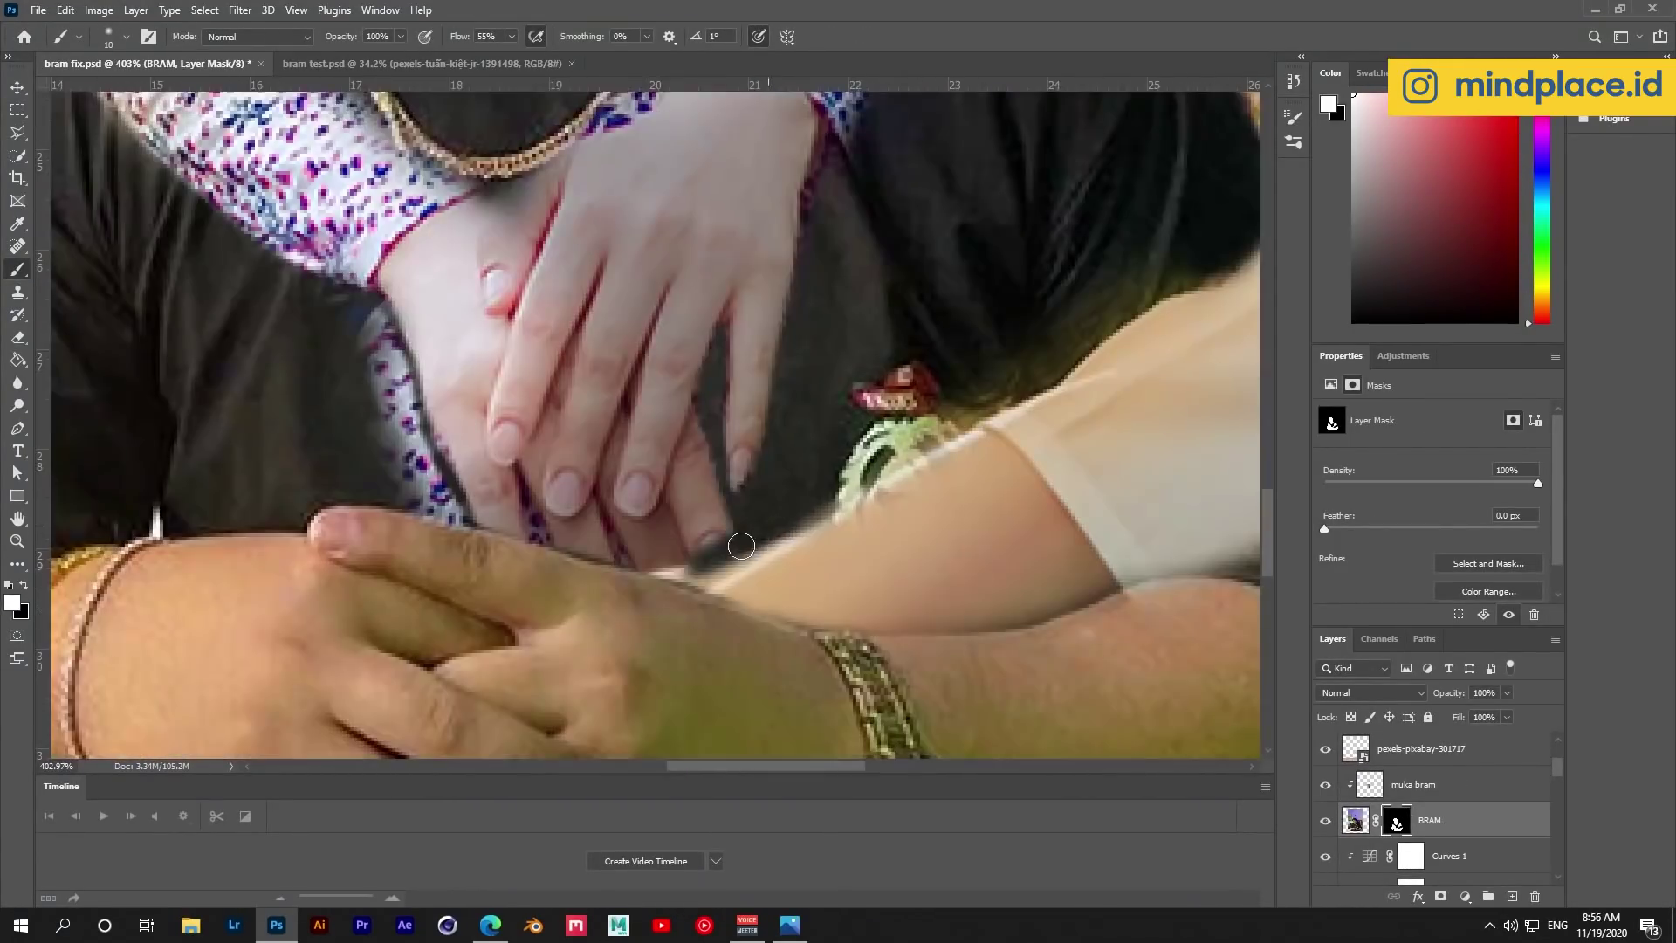
{"action": "scroll", "coordinate": [838, 537], "scroll_direction": "down", "scroll_amount": 1}
{"action": "scroll", "coordinate": [859, 535], "scroll_direction": "down", "scroll_amount": 3}
{"action": "scroll", "coordinate": [859, 535], "scroll_direction": "up", "scroll_amount": 3}
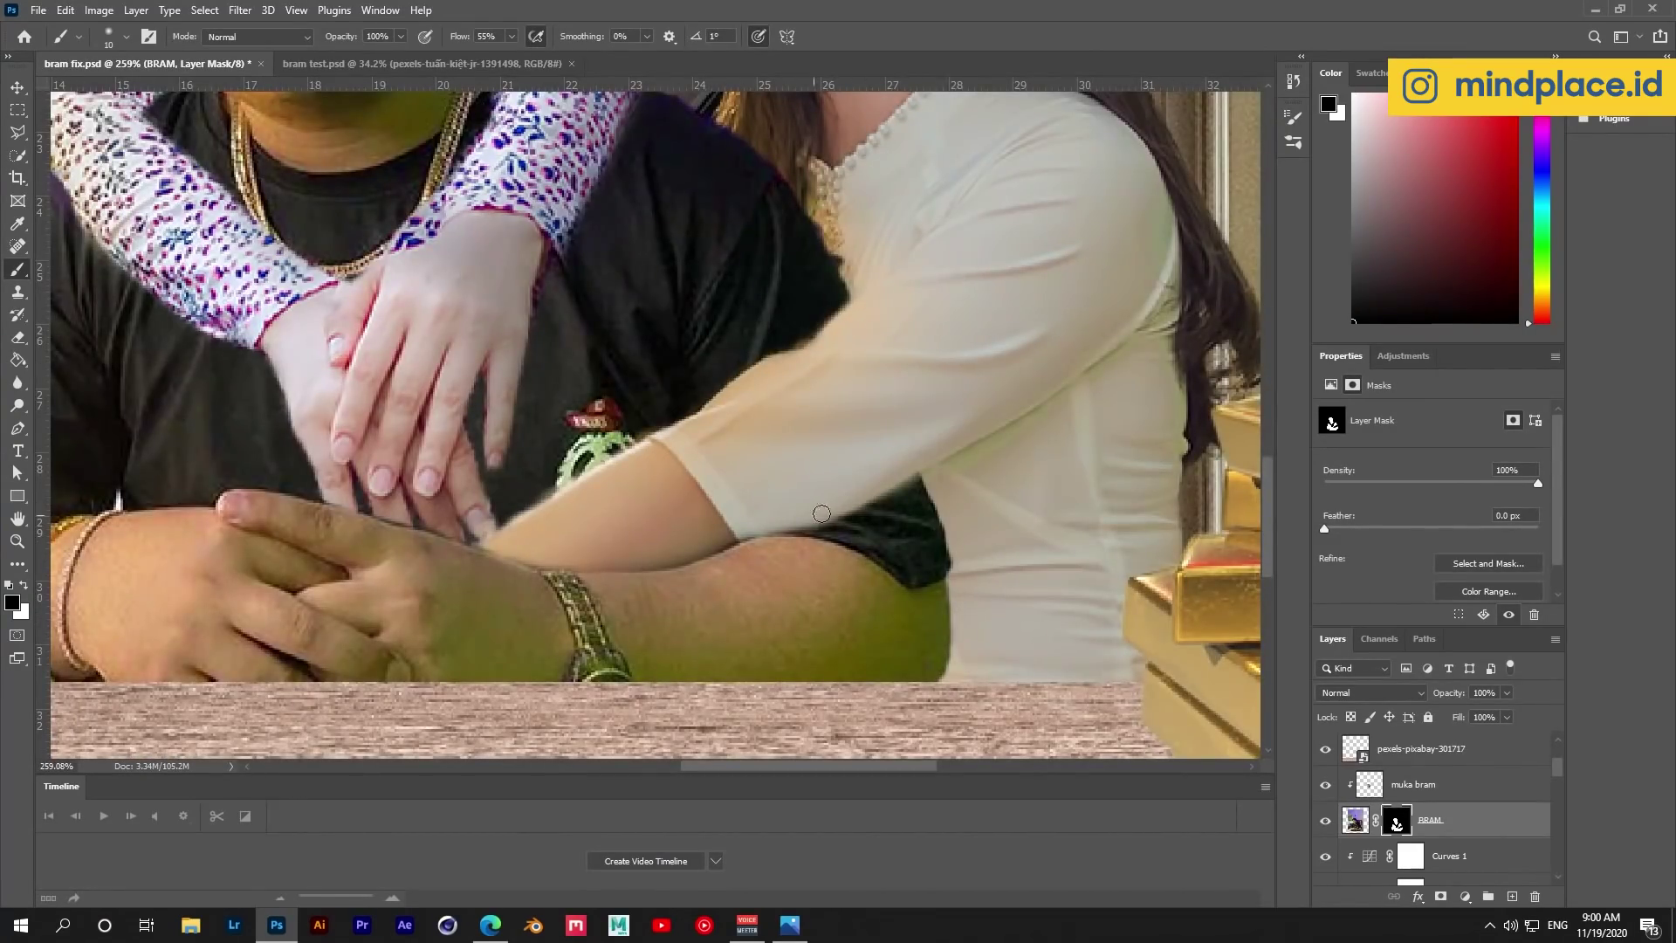
{"action": "scroll", "coordinate": [860, 535], "scroll_direction": "down", "scroll_amount": 3}
Paint out the white streak beside the left gold bars on the Emas layer mask.
{"action": "left_click", "coordinate": [612, 573], "text": "ctrl"}
{"action": "scroll", "coordinate": [612, 572], "scroll_direction": "up", "scroll_amount": 4}
{"action": "left_click_drag", "start_coordinate": [612, 572], "coordinate": [376, 690]}
{"action": "scroll", "coordinate": [612, 572], "scroll_direction": "up", "scroll_amount": 2}
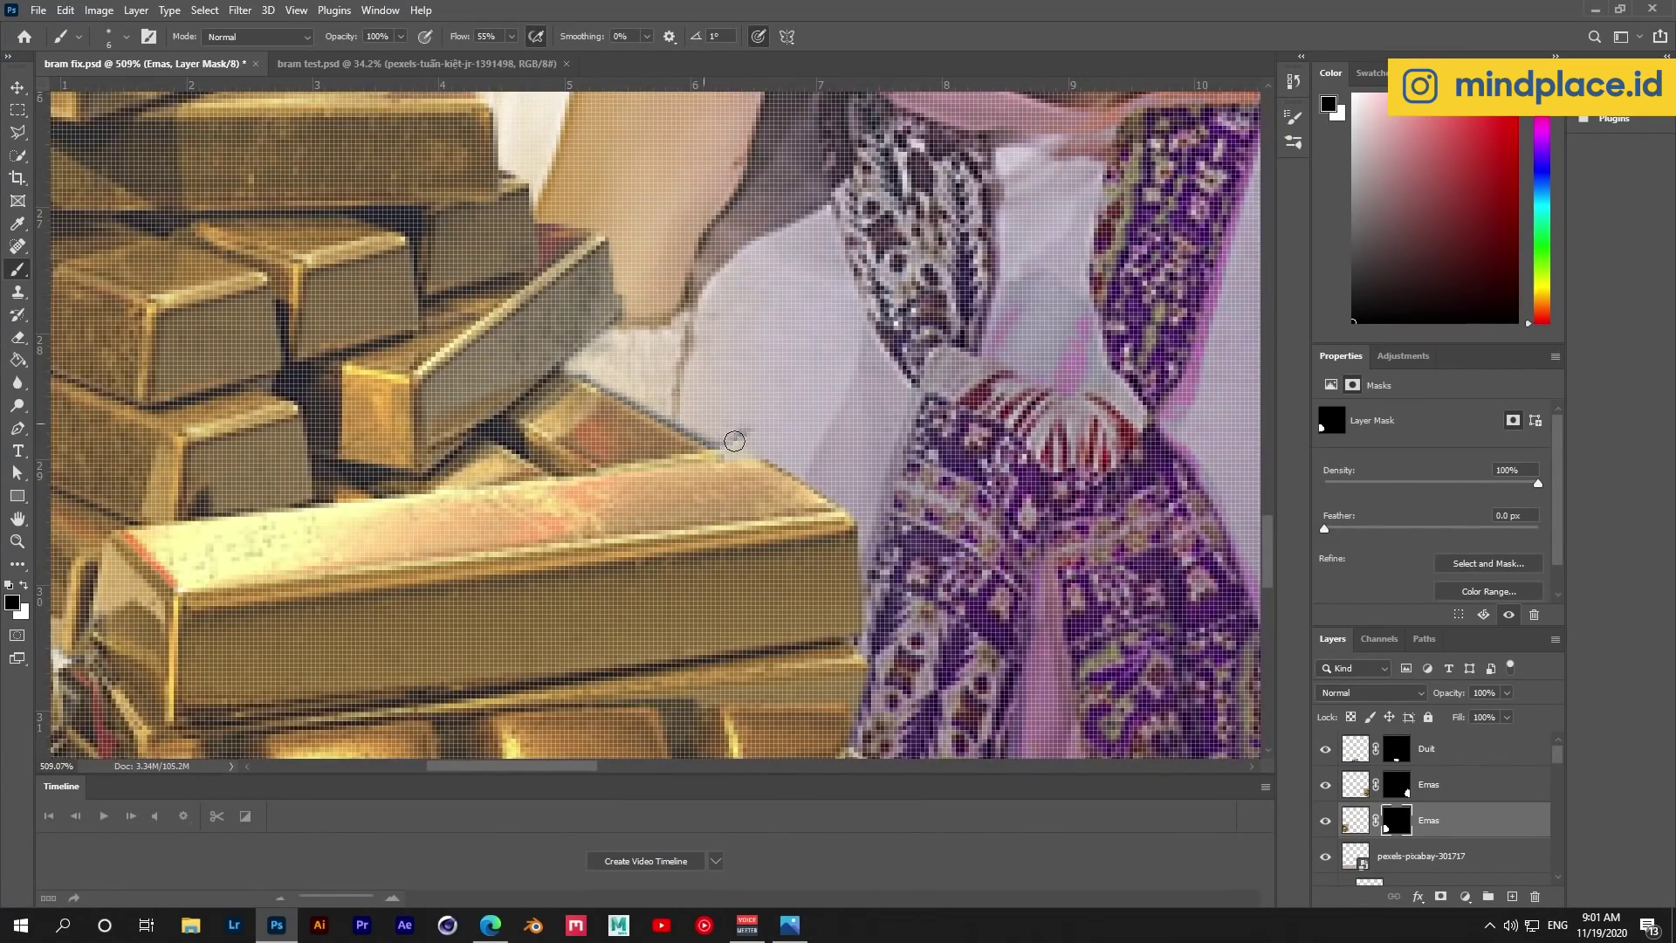
{"action": "scroll", "coordinate": [647, 271], "scroll_direction": "down", "scroll_amount": 3}
{"action": "scroll", "coordinate": [647, 271], "scroll_direction": "down", "scroll_amount": 3}
{"action": "scroll", "coordinate": [647, 271], "scroll_direction": "down", "scroll_amount": 3}
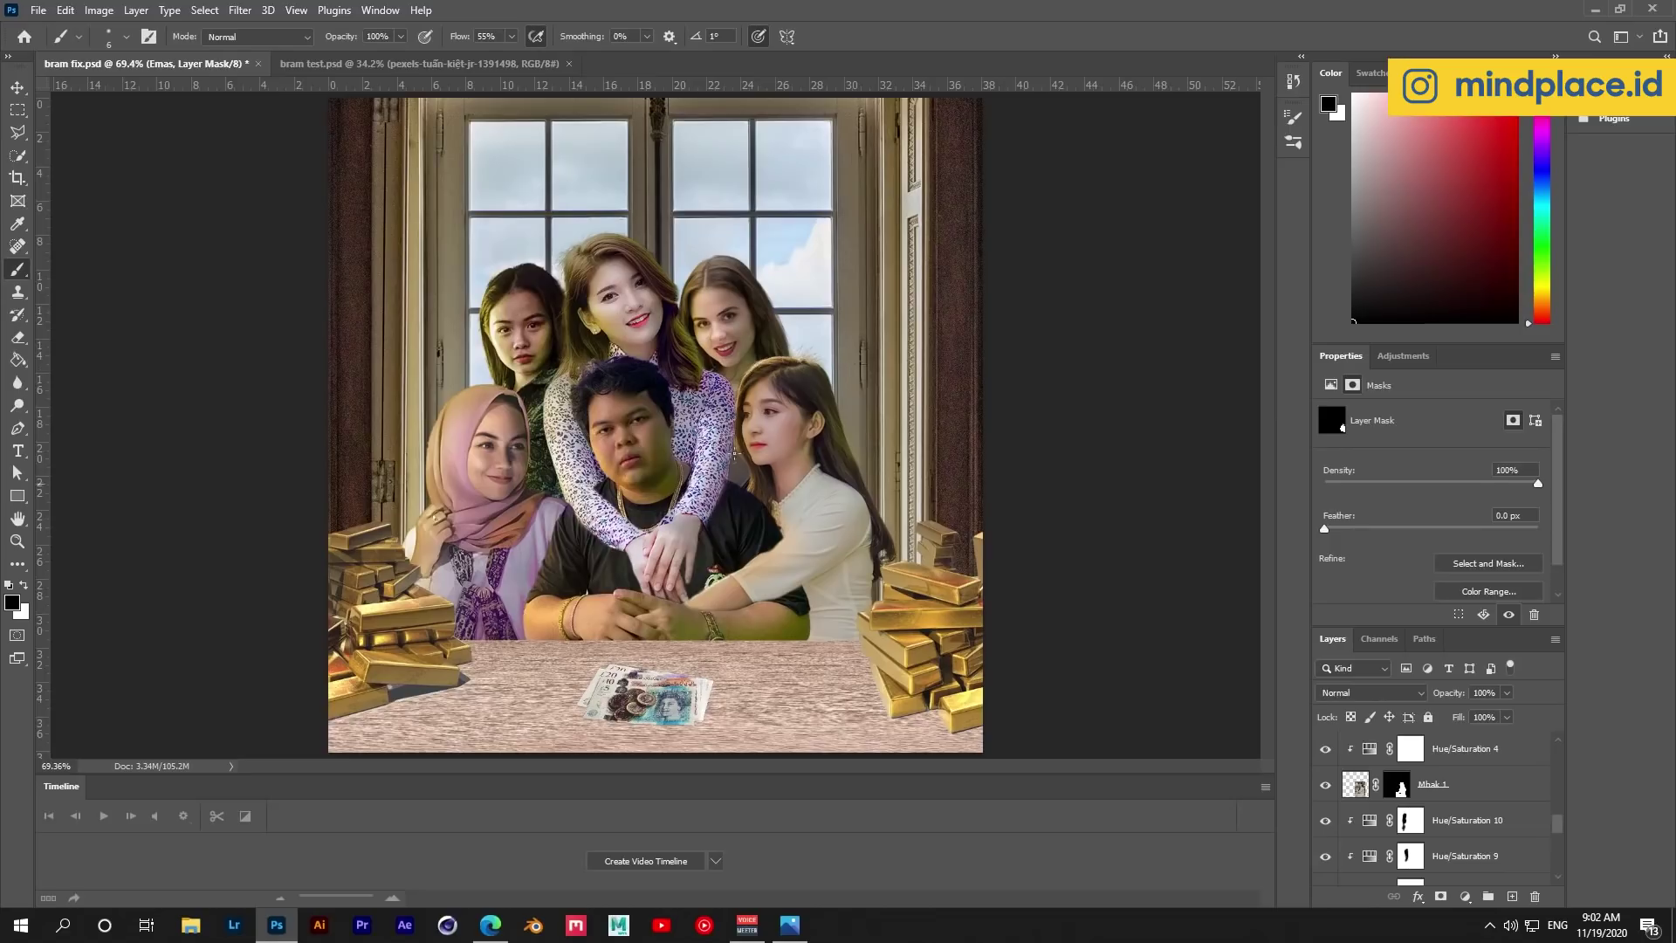
{"action": "left_click", "coordinate": [1402, 356]}
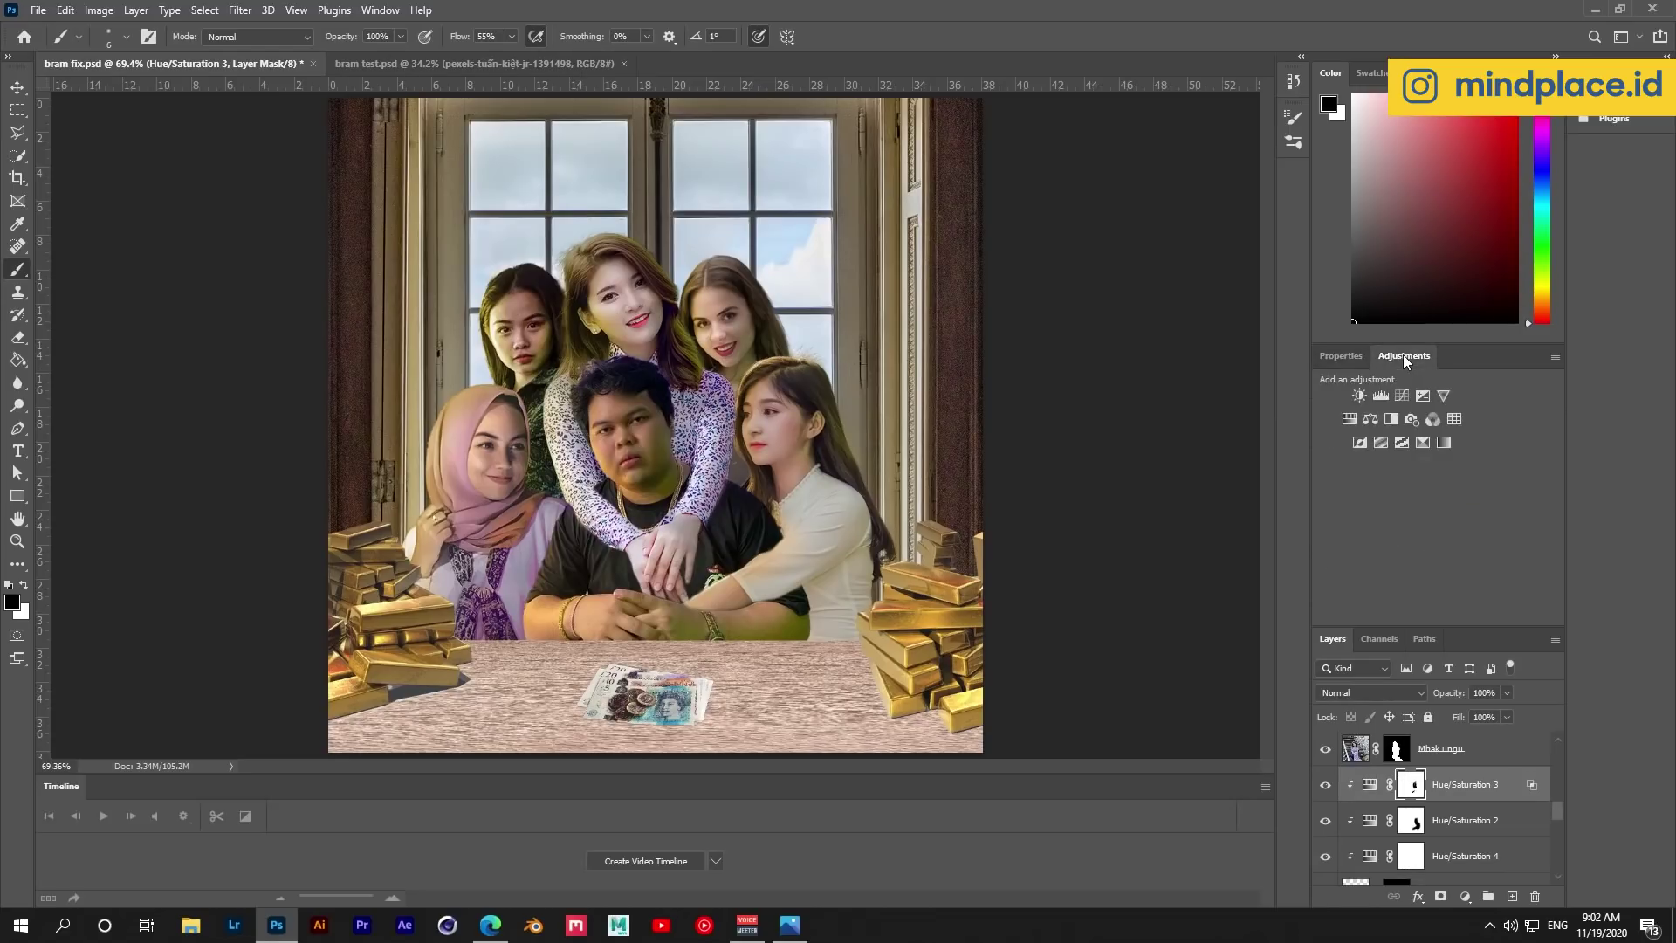
Add an Exposure layer at about -1.44, invert its mask, and ready a large white brush.
{"action": "left_click", "coordinate": [1423, 396]}
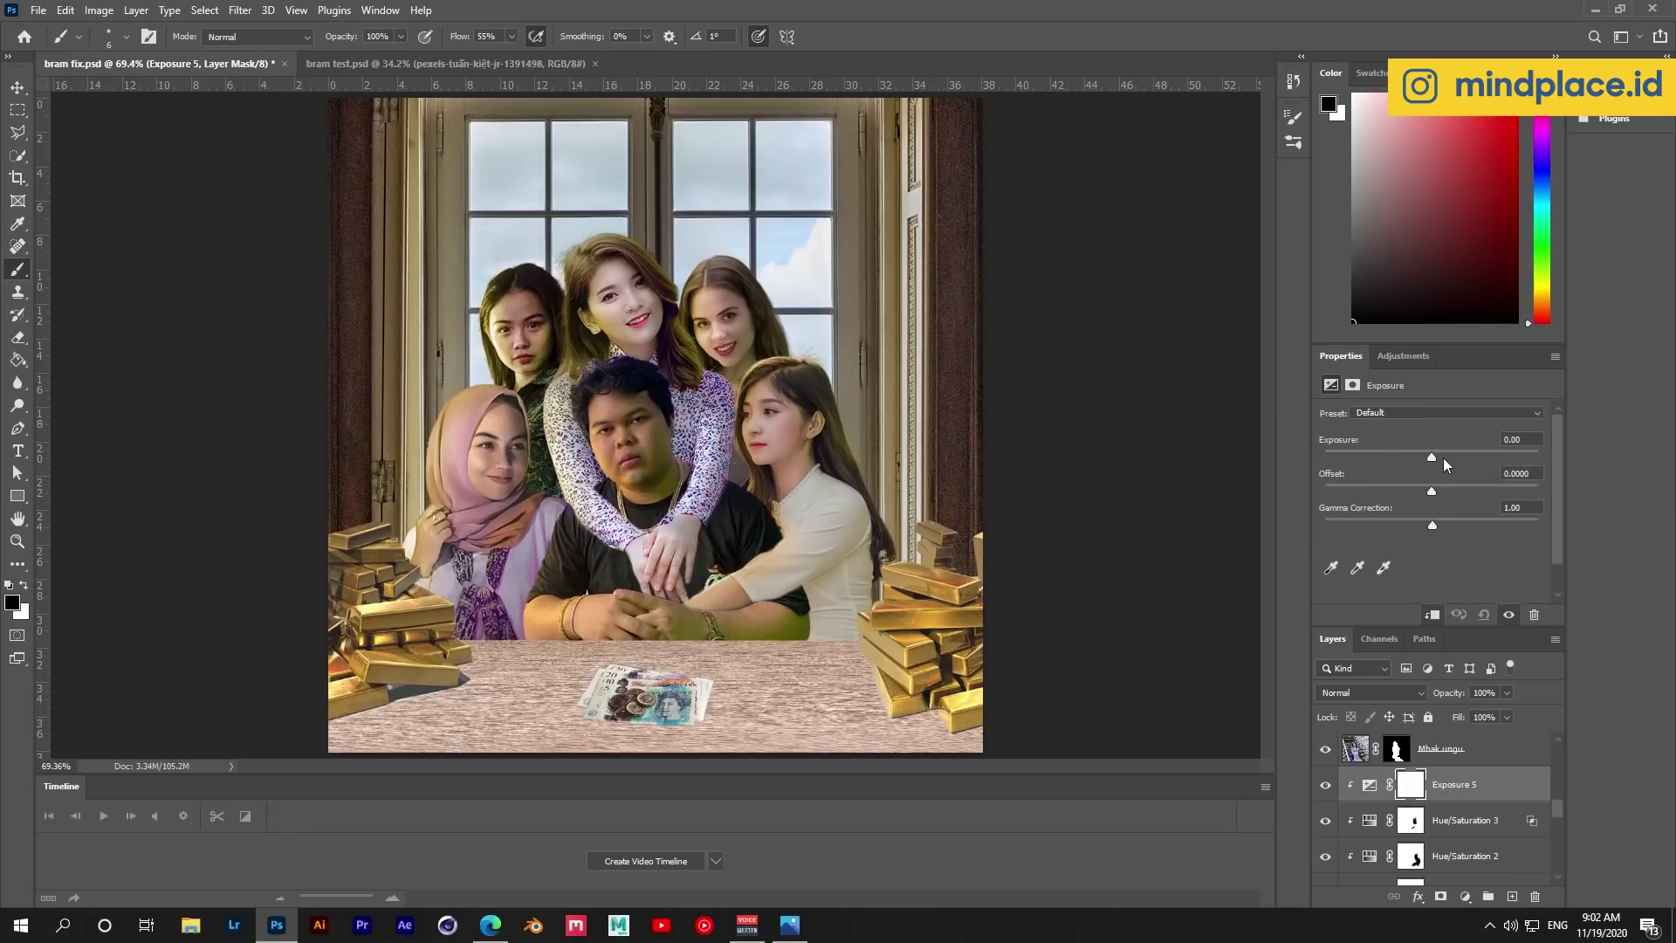
{"action": "left_click_drag", "start_coordinate": [1433, 458], "coordinate": [1407, 457]}
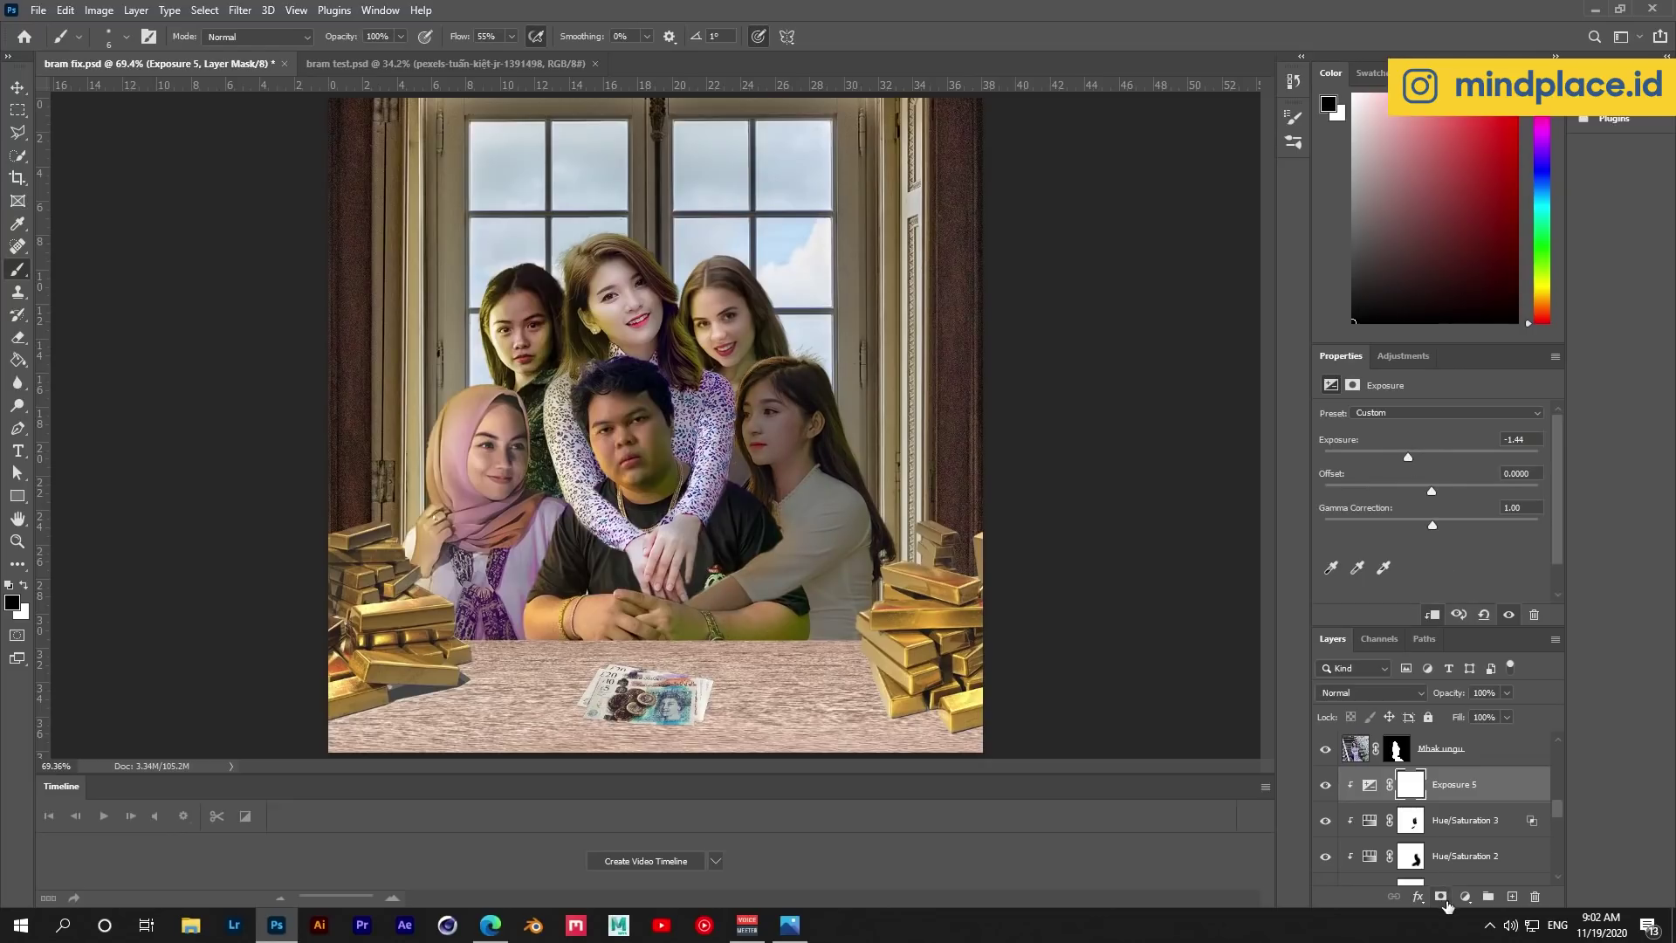
{"action": "scroll", "coordinate": [790, 523], "scroll_direction": "up", "scroll_amount": 5, "text": "alt"}
{"action": "key", "text": "ctrl+i"}
{"action": "key", "text": "x"}
{"action": "key", "text": "bracketright"}
{"action": "key", "text": "bracketright"}
{"action": "key", "text": "bracketright"}
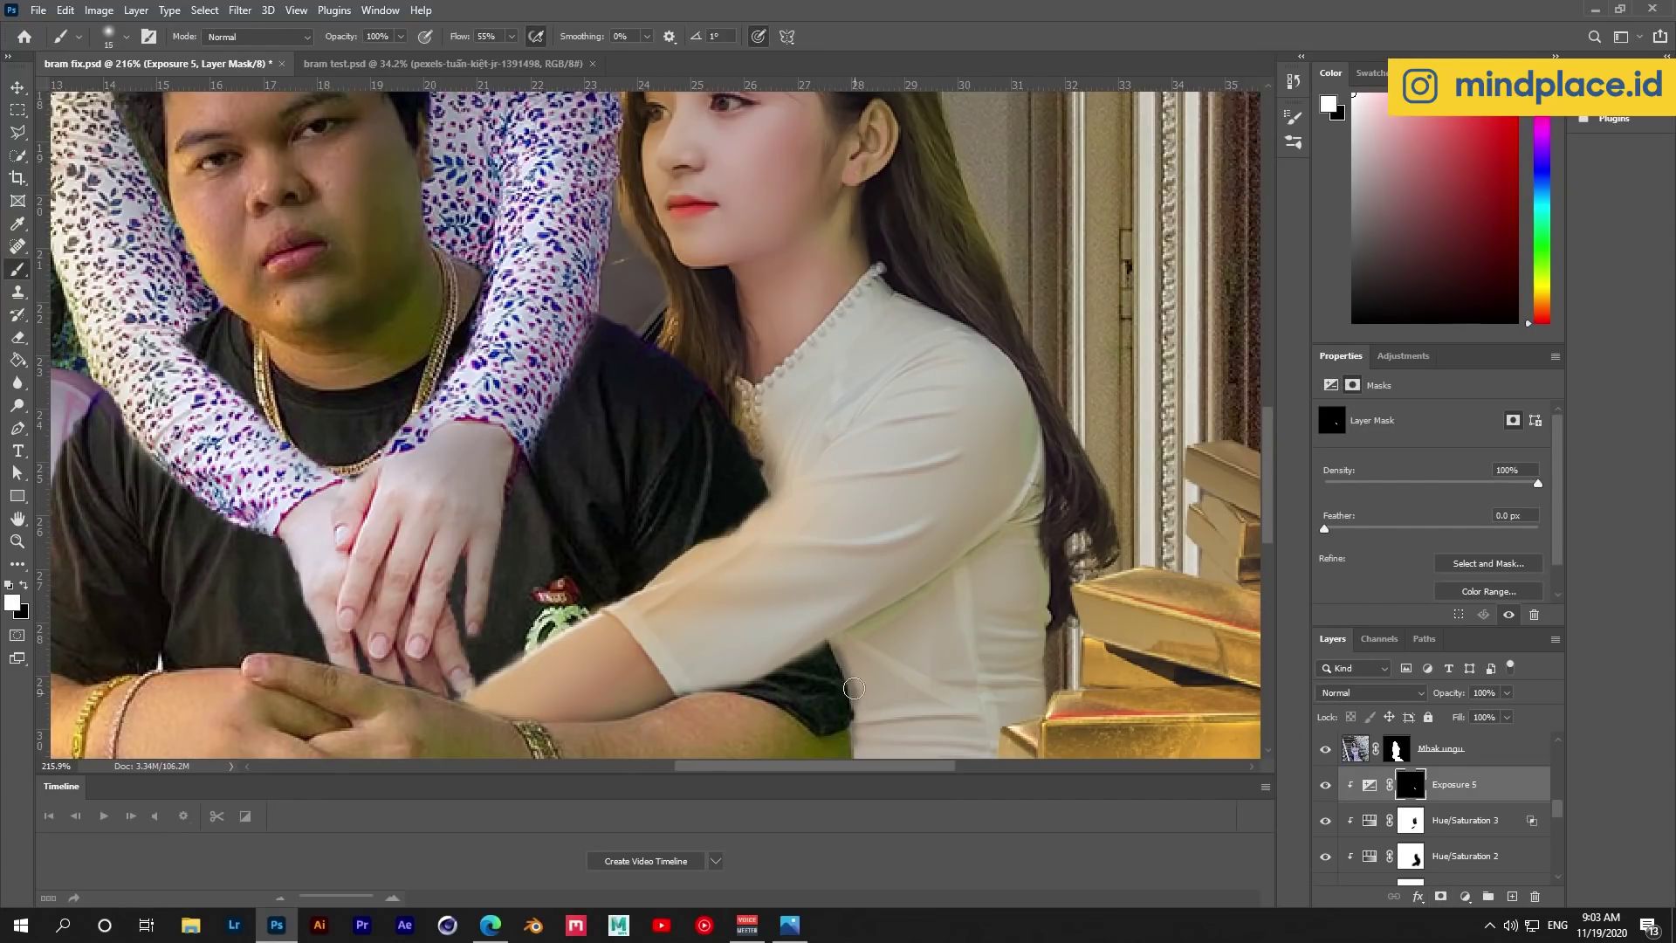
{"action": "key", "text": "ctrl+0"}
{"action": "key", "text": "bracketright"}
{"action": "key", "text": "bracketright"}
{"action": "key", "text": "bracketright"}
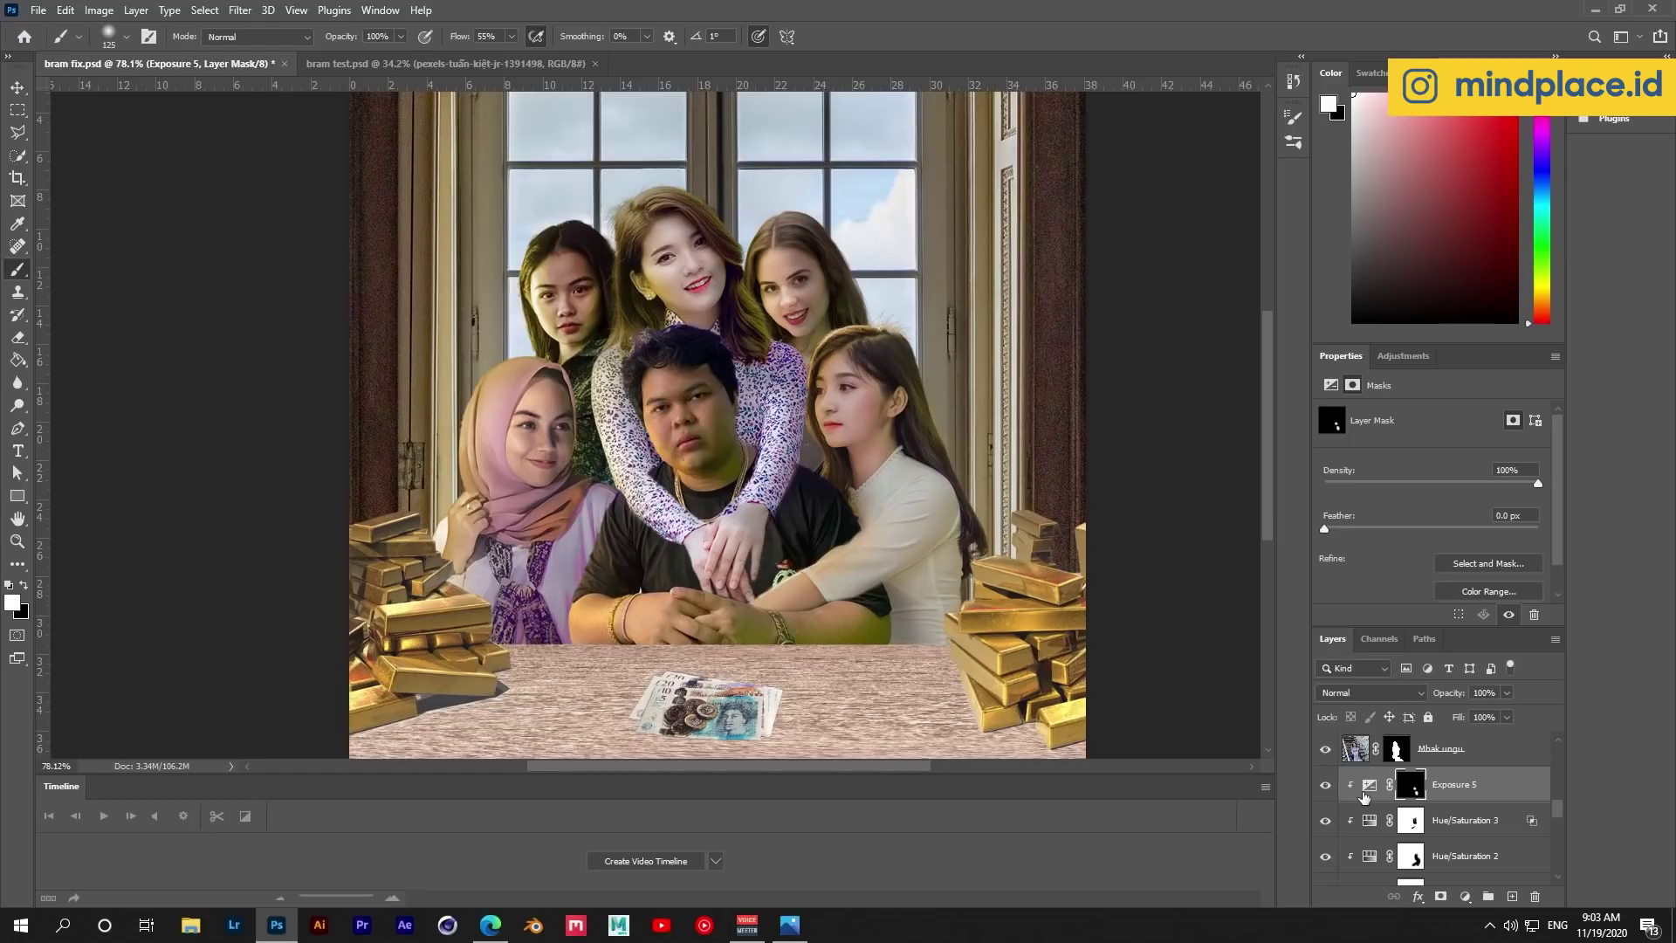
Darken the exposure further to about -2.53 and paint it over the right girl's dress, arm and face.
{"action": "left_click", "coordinate": [1368, 787]}
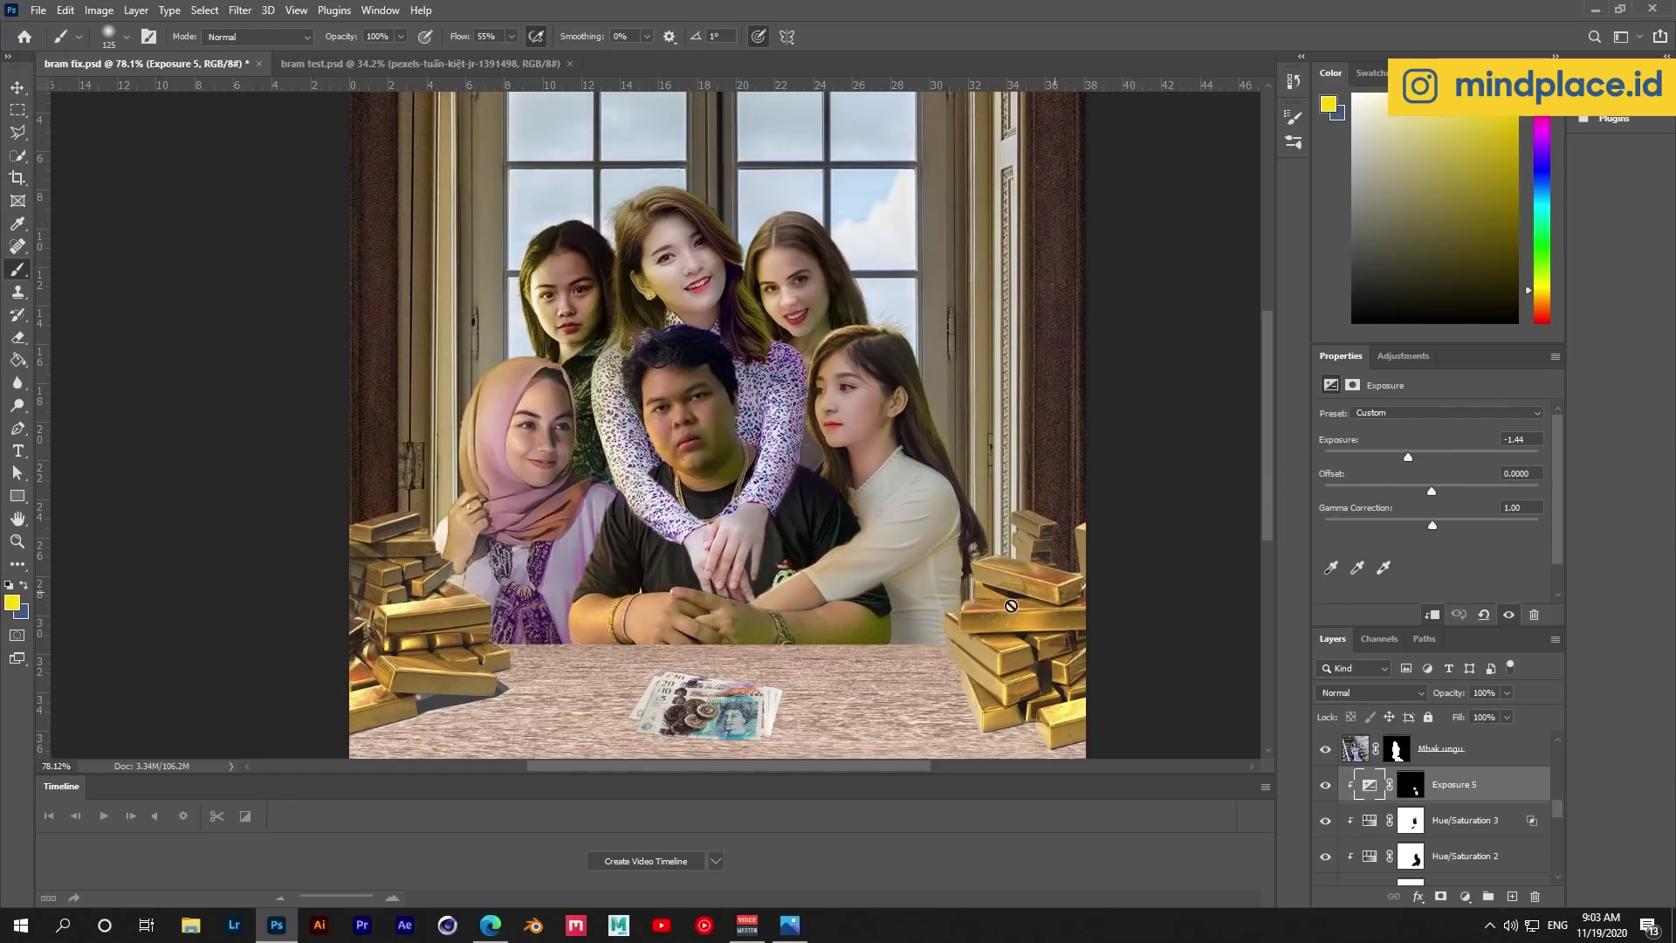
{"action": "mouse_move", "coordinate": [1406, 458]}
{"action": "left_mouse_down"}
{"action": "mouse_move", "coordinate": [1377, 457]}
{"action": "mouse_move", "coordinate": [1423, 468]}
{"action": "left_mouse_up"}
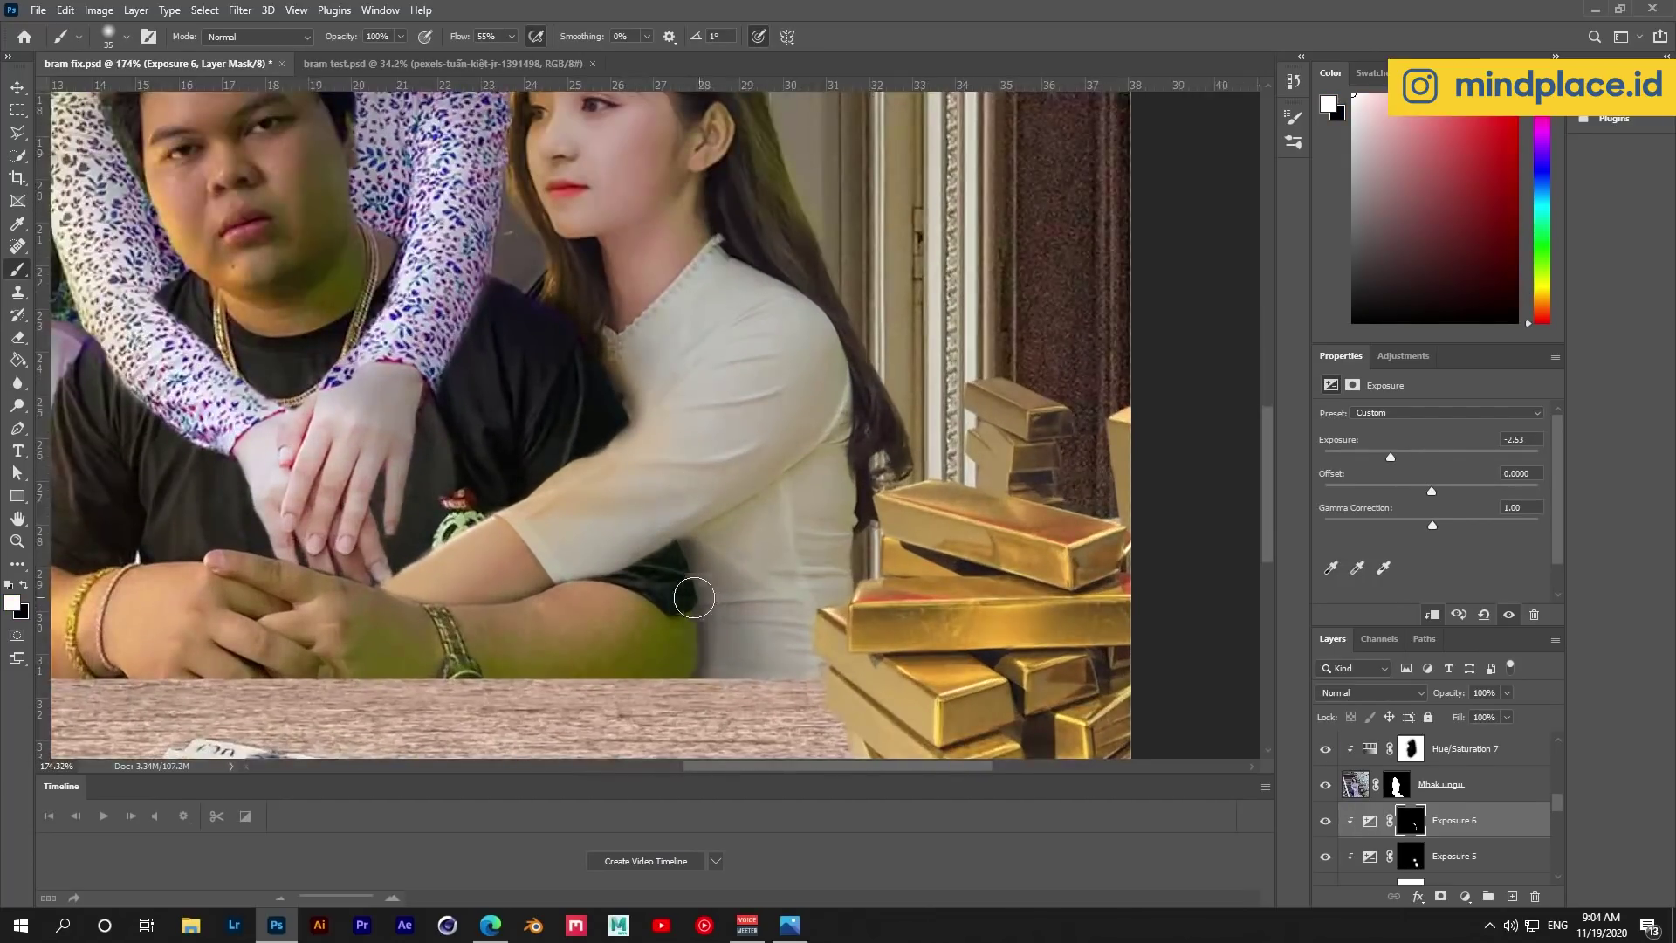
{"action": "key", "text": "ctrl+0"}
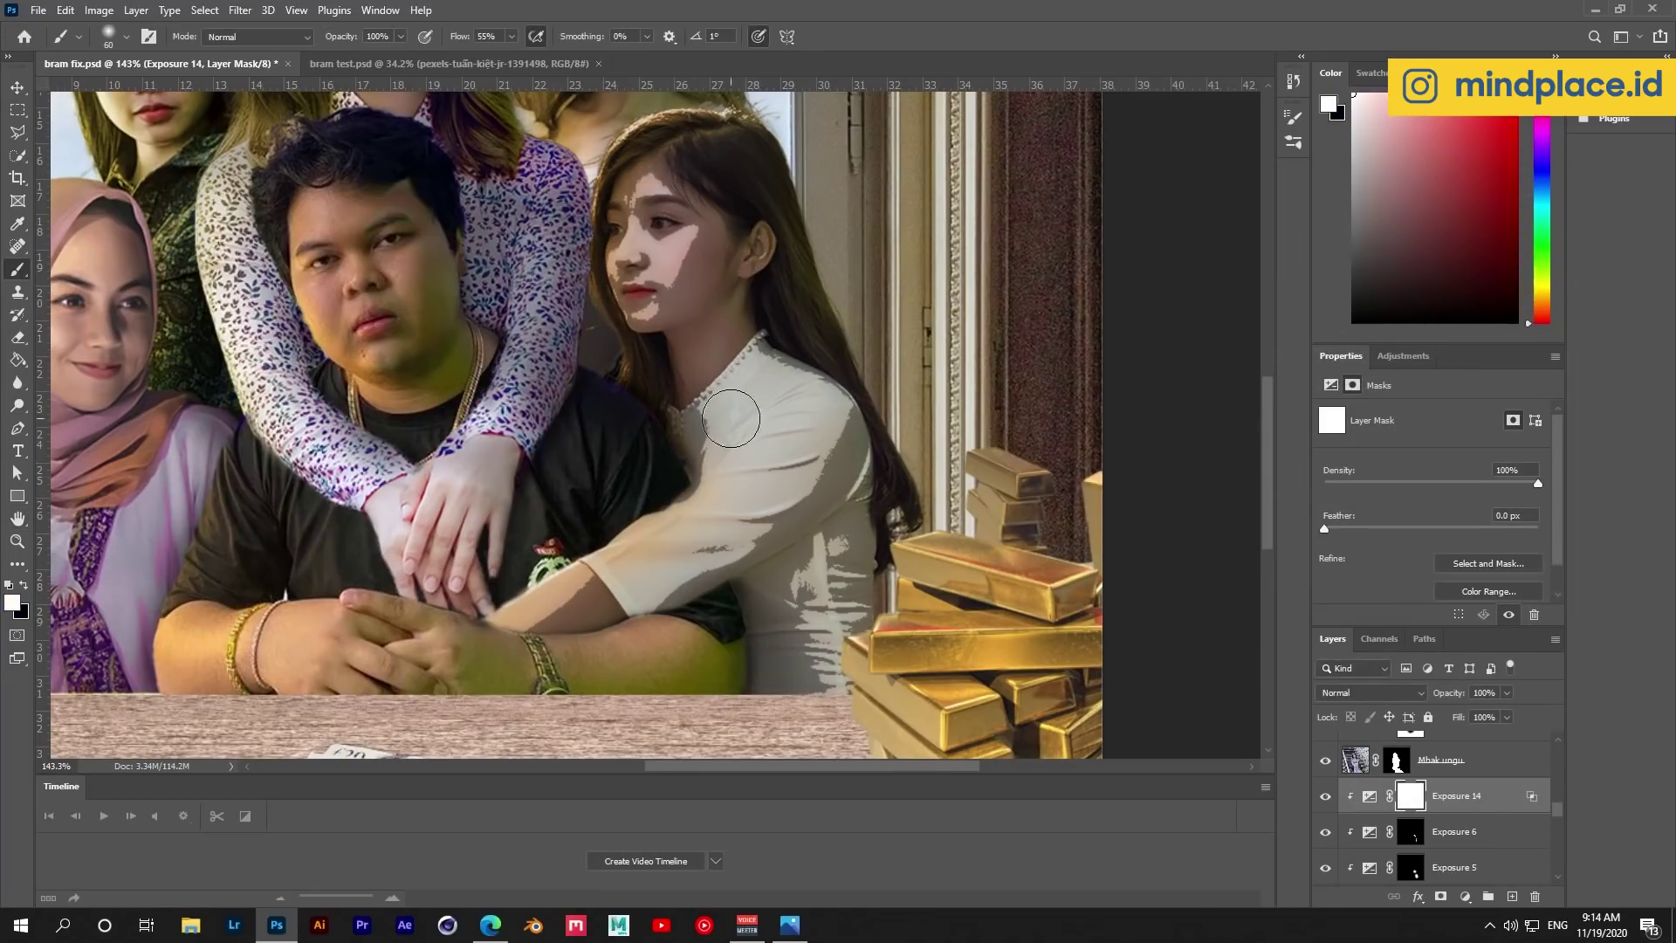
{"action": "left_click_drag", "start_coordinate": [730, 405], "coordinate": [625, 308]}
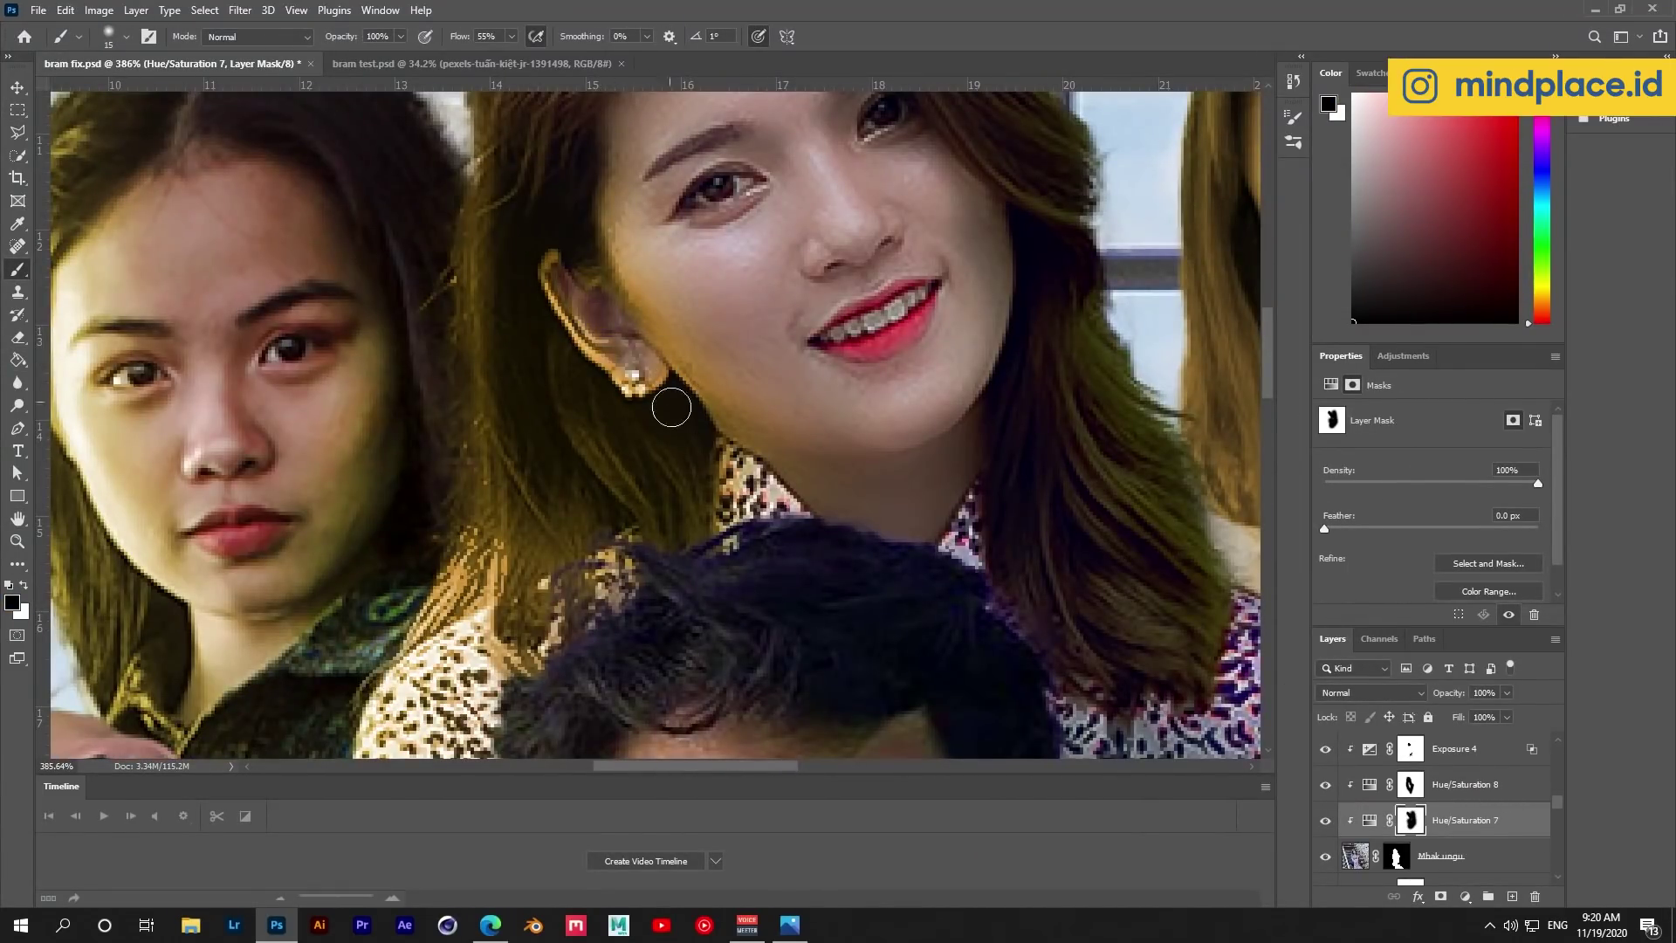
Scroll the view over the composite while grading the side walls.
{"action": "scroll", "coordinate": [925, 473], "scroll_direction": "down", "scroll_amount": 3, "text": "alt"}
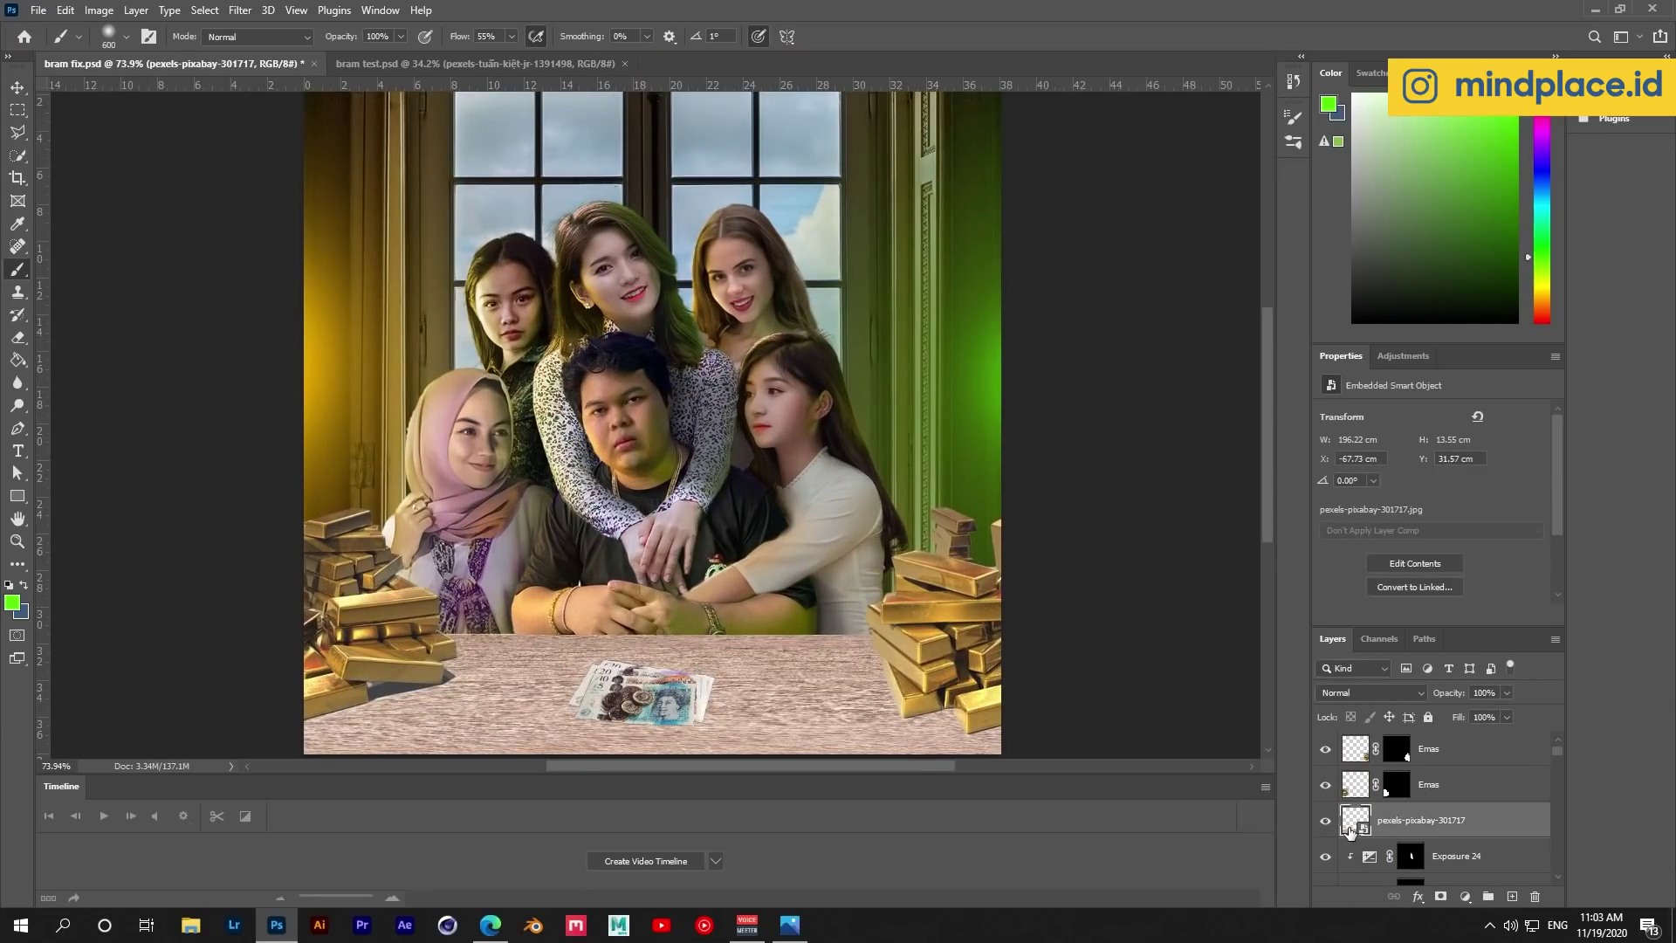
Reset the painting colours to default black and white and scroll the view.
{"action": "left_click", "coordinate": [8, 585]}
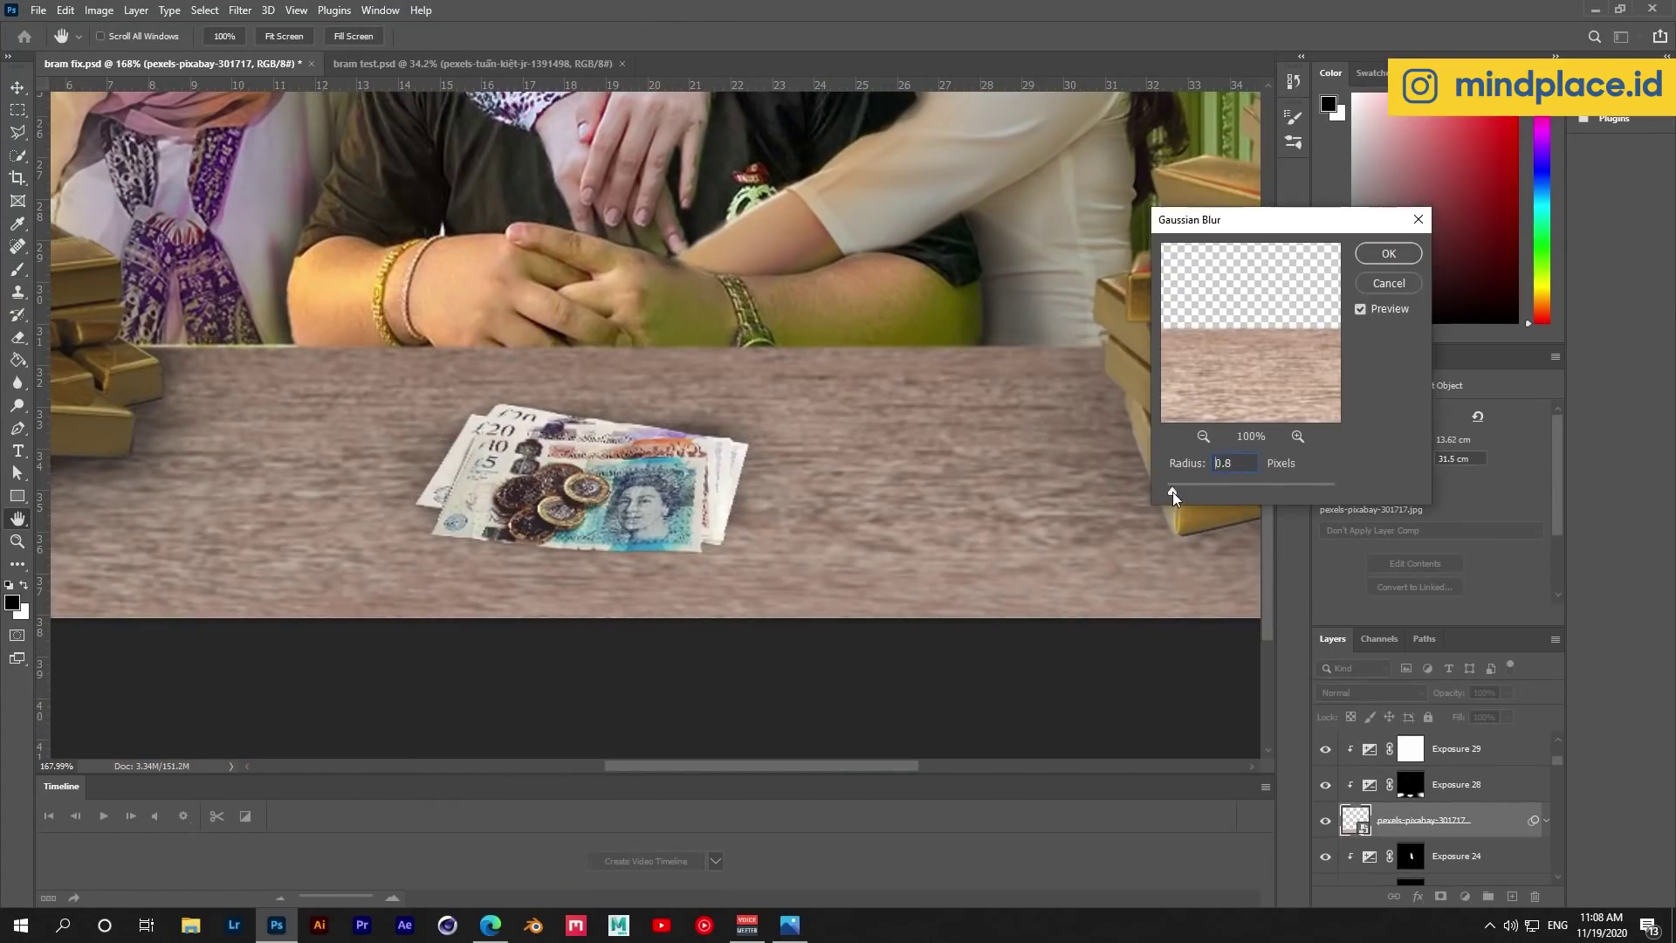
{"action": "scroll", "coordinate": [708, 602], "scroll_direction": "down", "scroll_amount": 5}
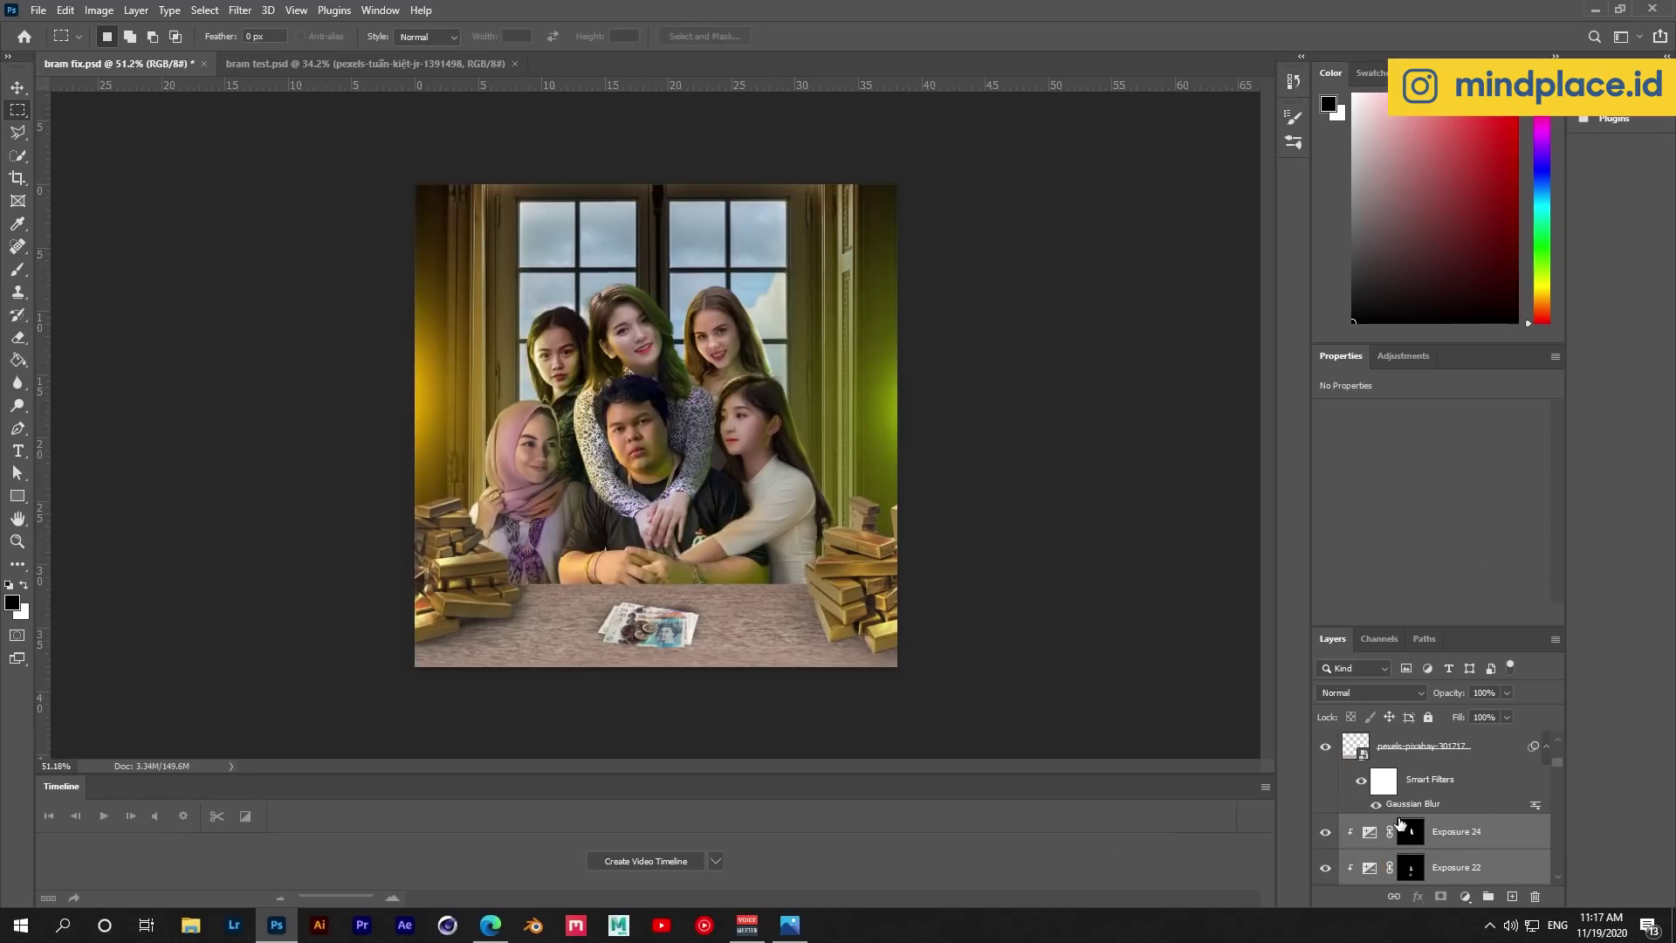
Group the exposure layers, duplicate and merge the group, and flip the merged copy vertically.
{"action": "key", "text": "ctrl+g"}
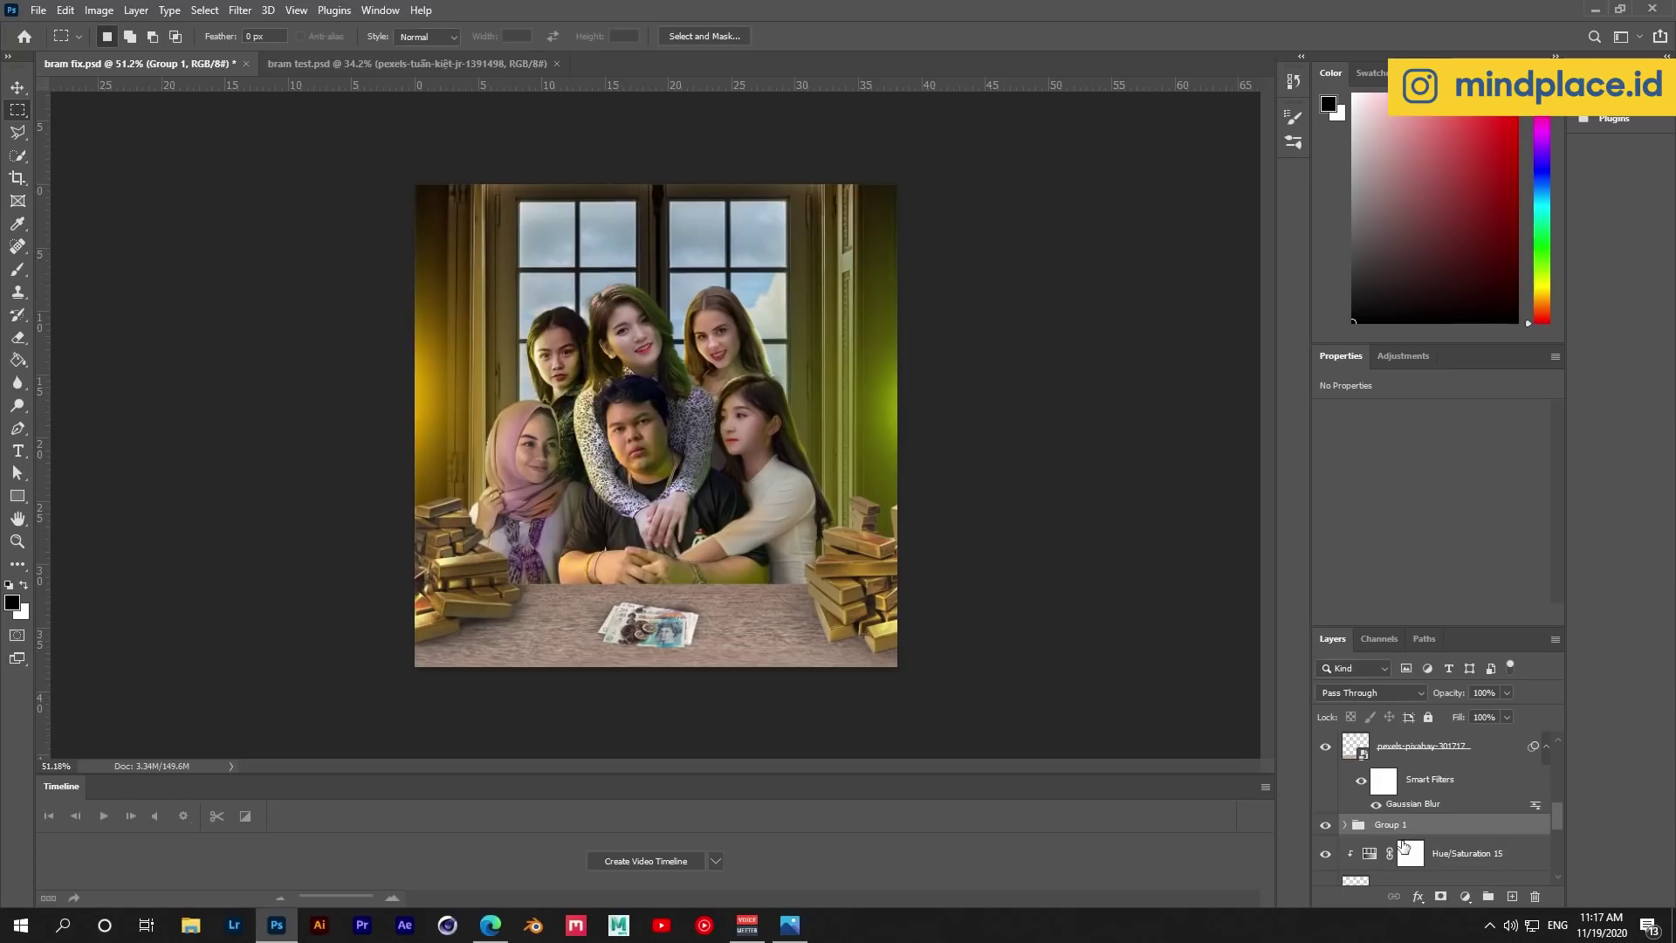
{"action": "left_click_drag", "start_coordinate": [1395, 794], "coordinate": [1512, 896]}
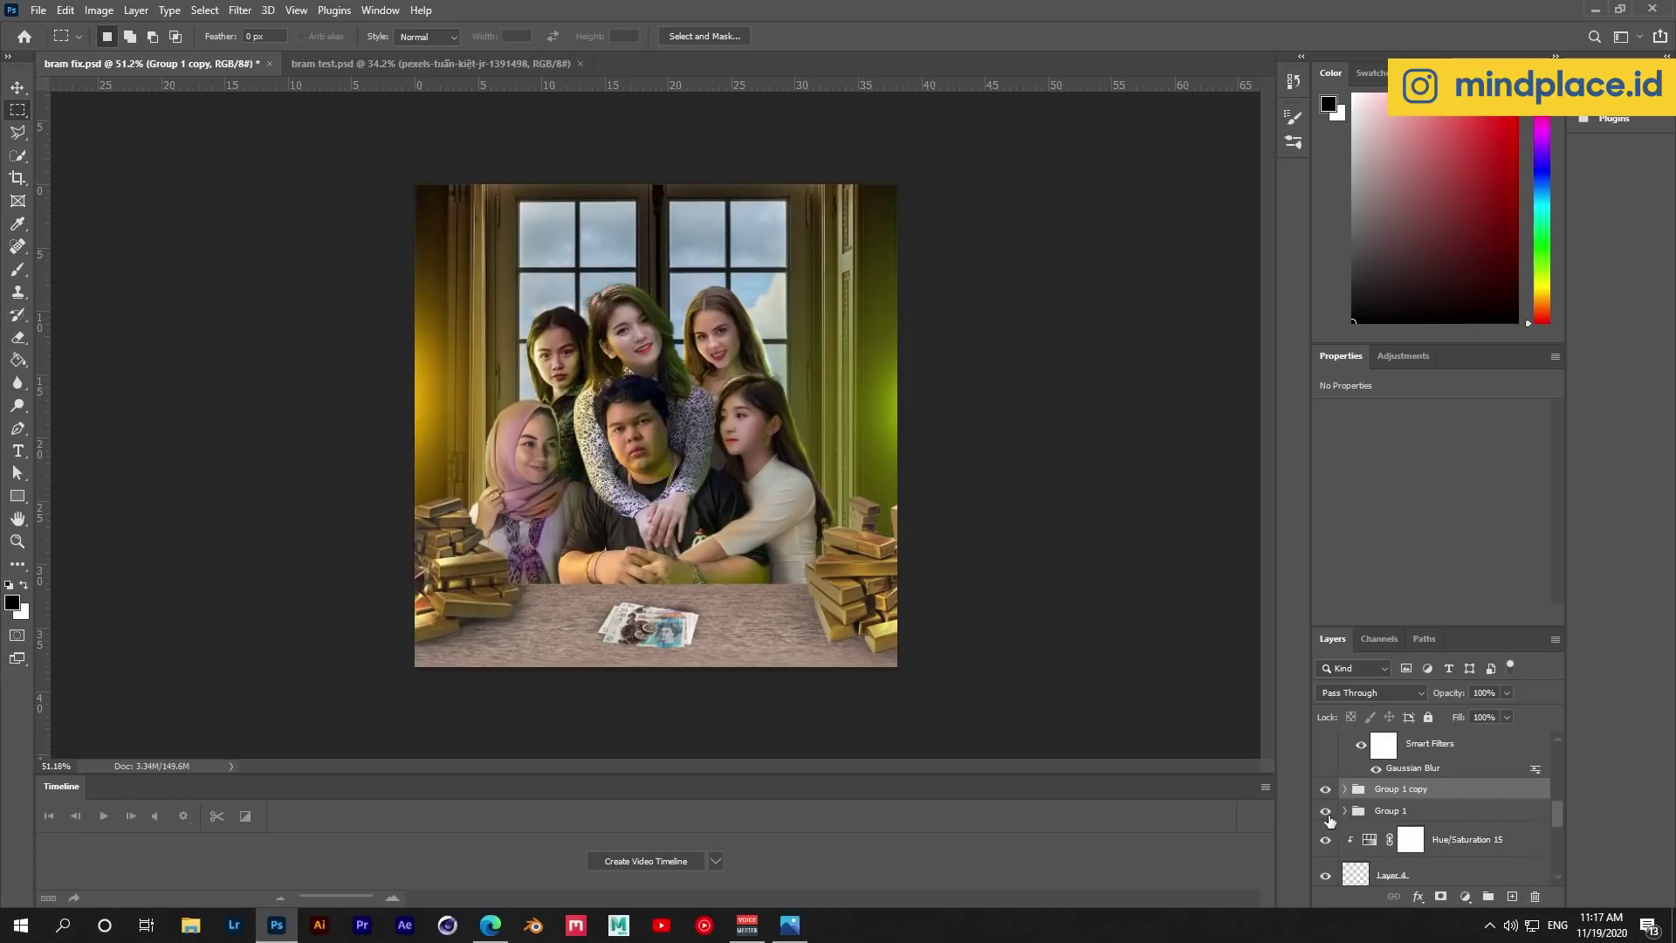
{"action": "key", "text": "ctrl+e"}
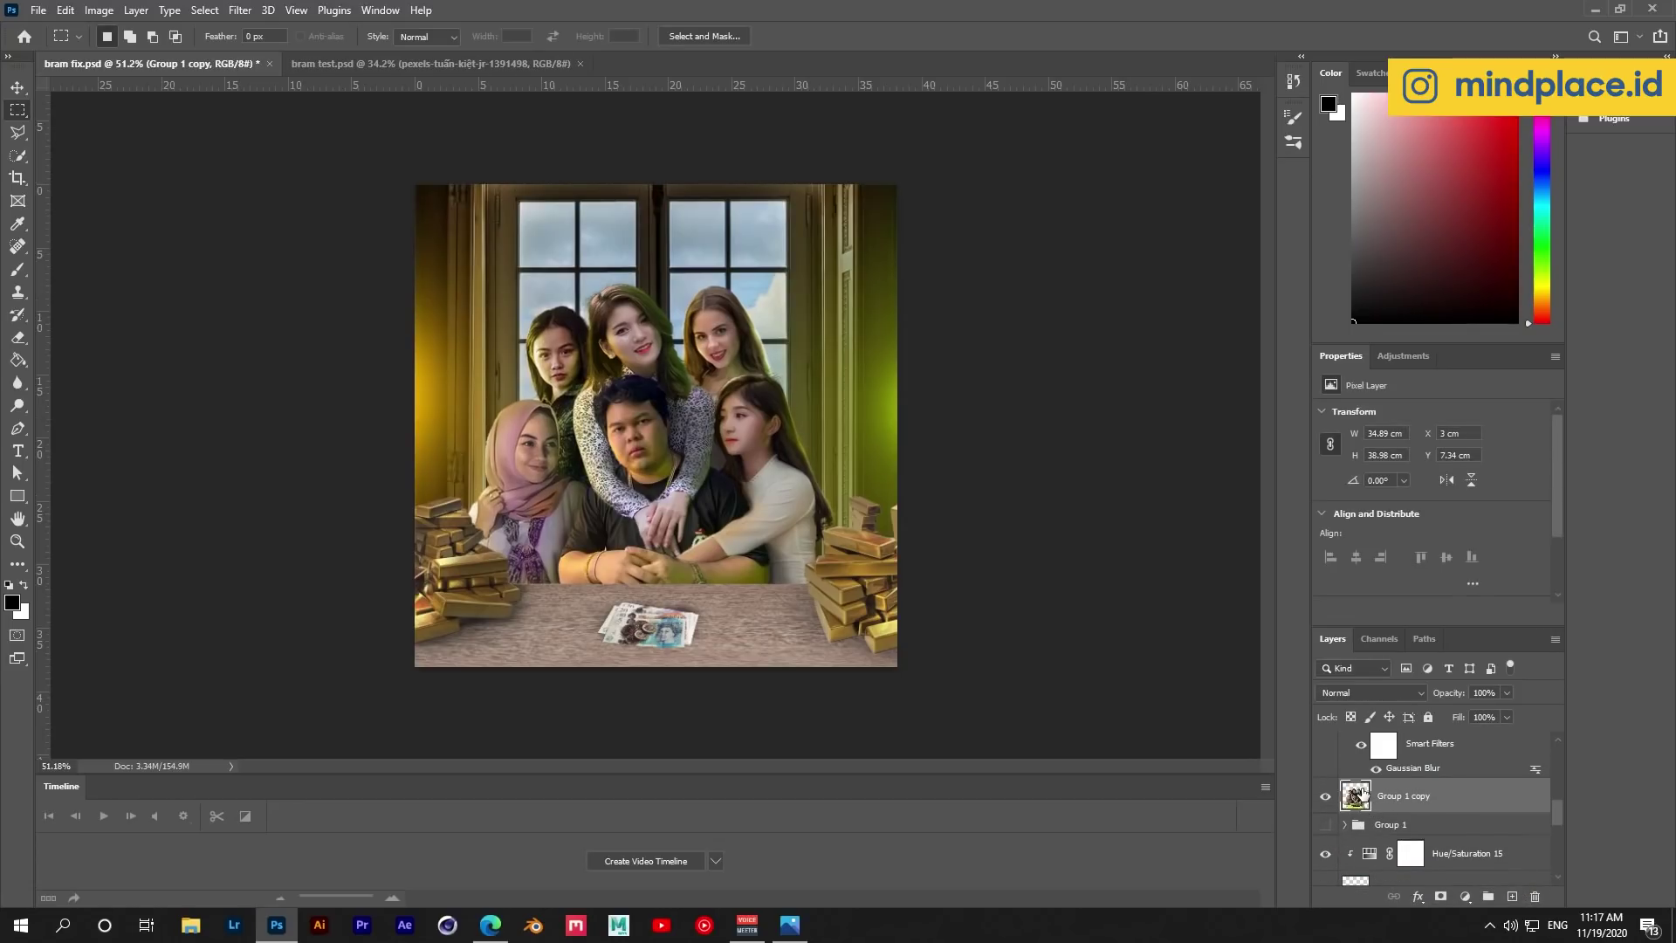
{"action": "key", "text": "ctrl+t"}
{"action": "right_click", "coordinate": [663, 301]}
{"action": "left_click", "coordinate": [689, 707]}
{"action": "key", "text": "Return"}
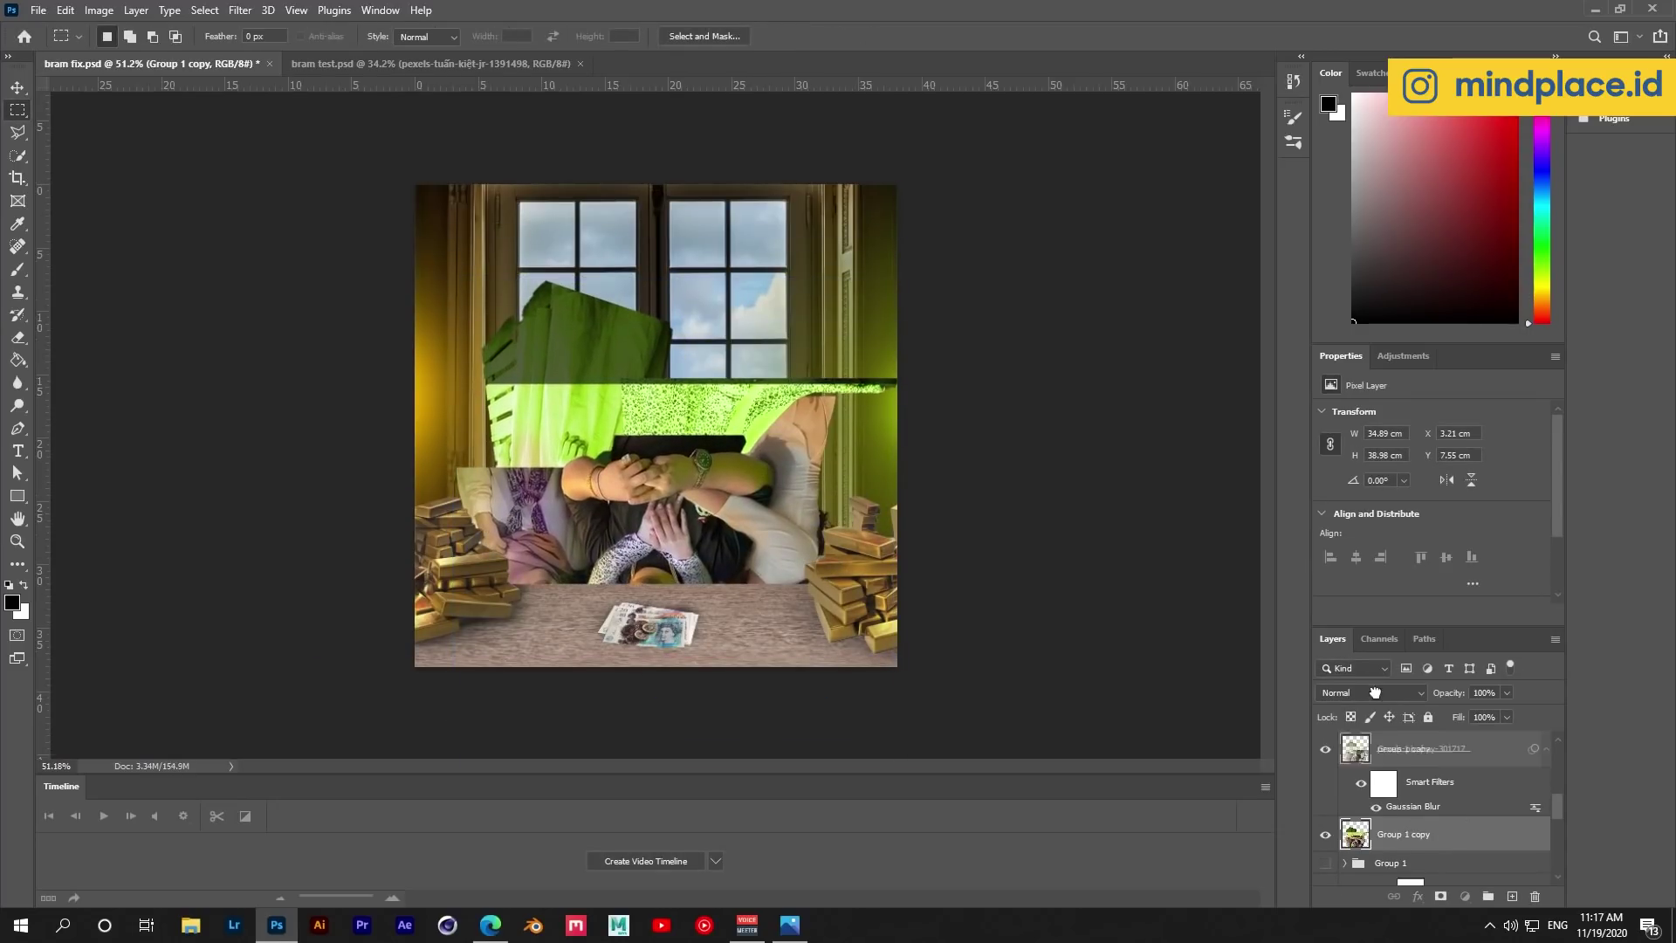
Clip the flipped copy to the layer below and move it down onto the table.
{"action": "key", "text": "ctrl+alt+g"}
{"action": "key", "text": "ctrl+t"}
{"action": "left_click_drag", "start_coordinate": [728, 611], "coordinate": [731, 633]}
{"action": "key", "text": "Return"}
{"action": "scroll", "coordinate": [732, 633], "scroll_direction": "up", "scroll_amount": 3}
Try Gaussian and Smart Blur, then apply a heavy blur to the reflection.
{"action": "left_click", "coordinate": [240, 9]}
{"action": "left_click", "coordinate": [507, 316]}
{"action": "left_click_drag", "start_coordinate": [1231, 485], "coordinate": [1251, 486]}
{"action": "key", "text": "Escape"}
{"action": "left_click", "coordinate": [240, 10]}
{"action": "left_click", "coordinate": [524, 213]}
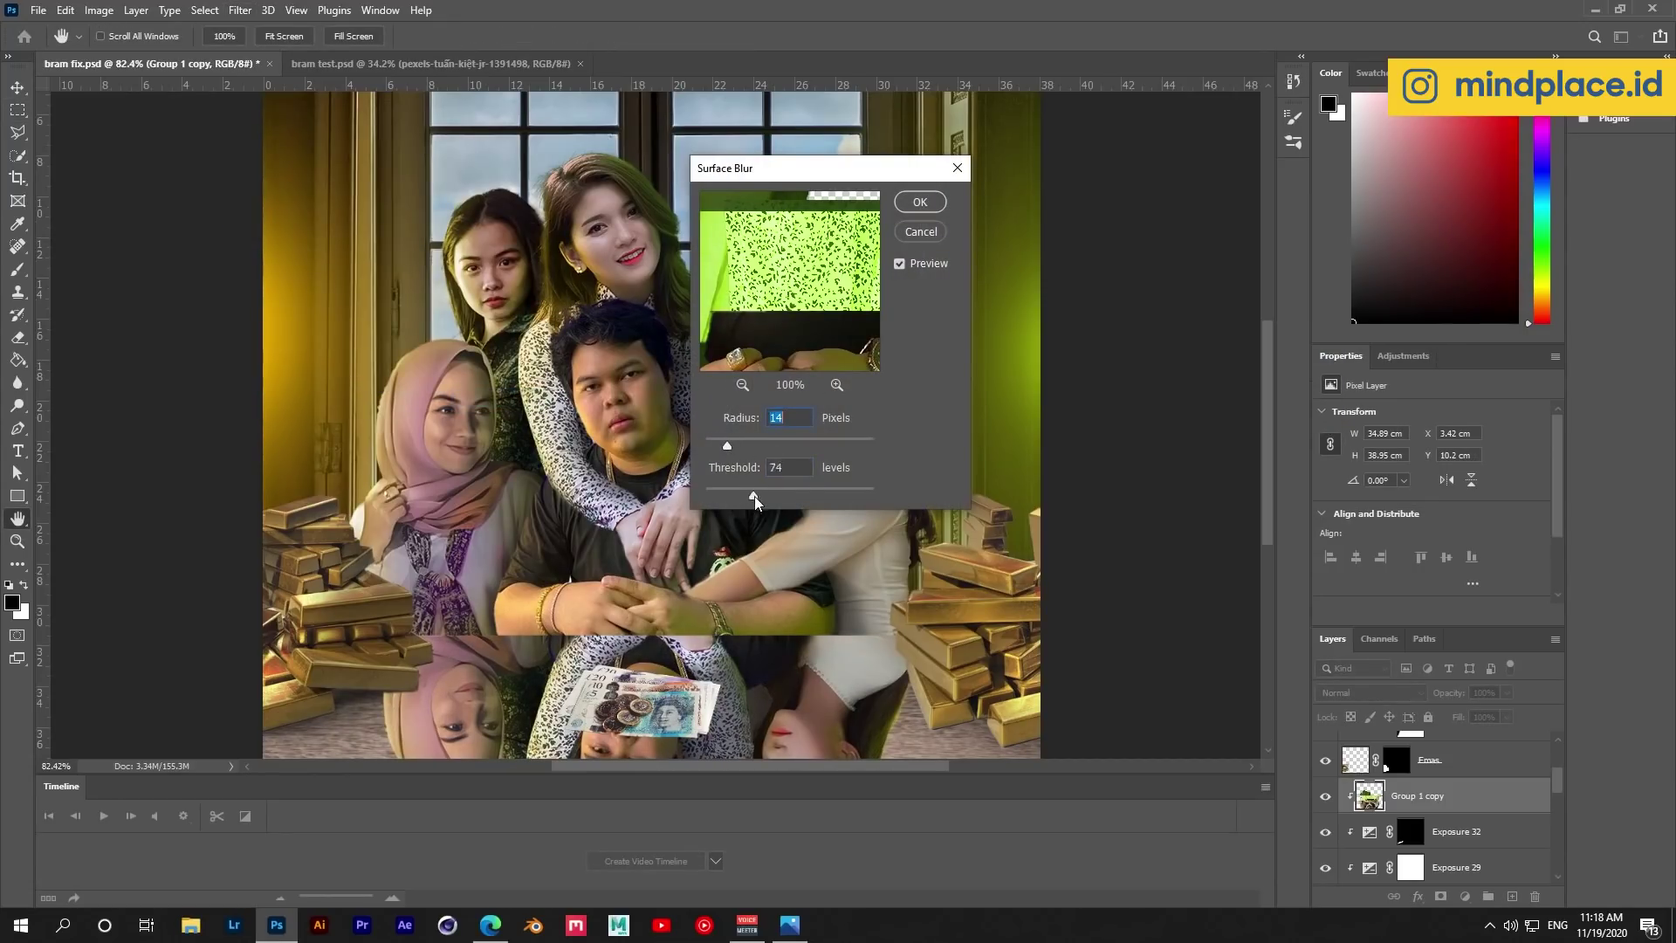
{"action": "key", "text": "Escape"}
{"action": "left_click", "coordinate": [240, 10]}
{"action": "left_click", "coordinate": [602, 371]}
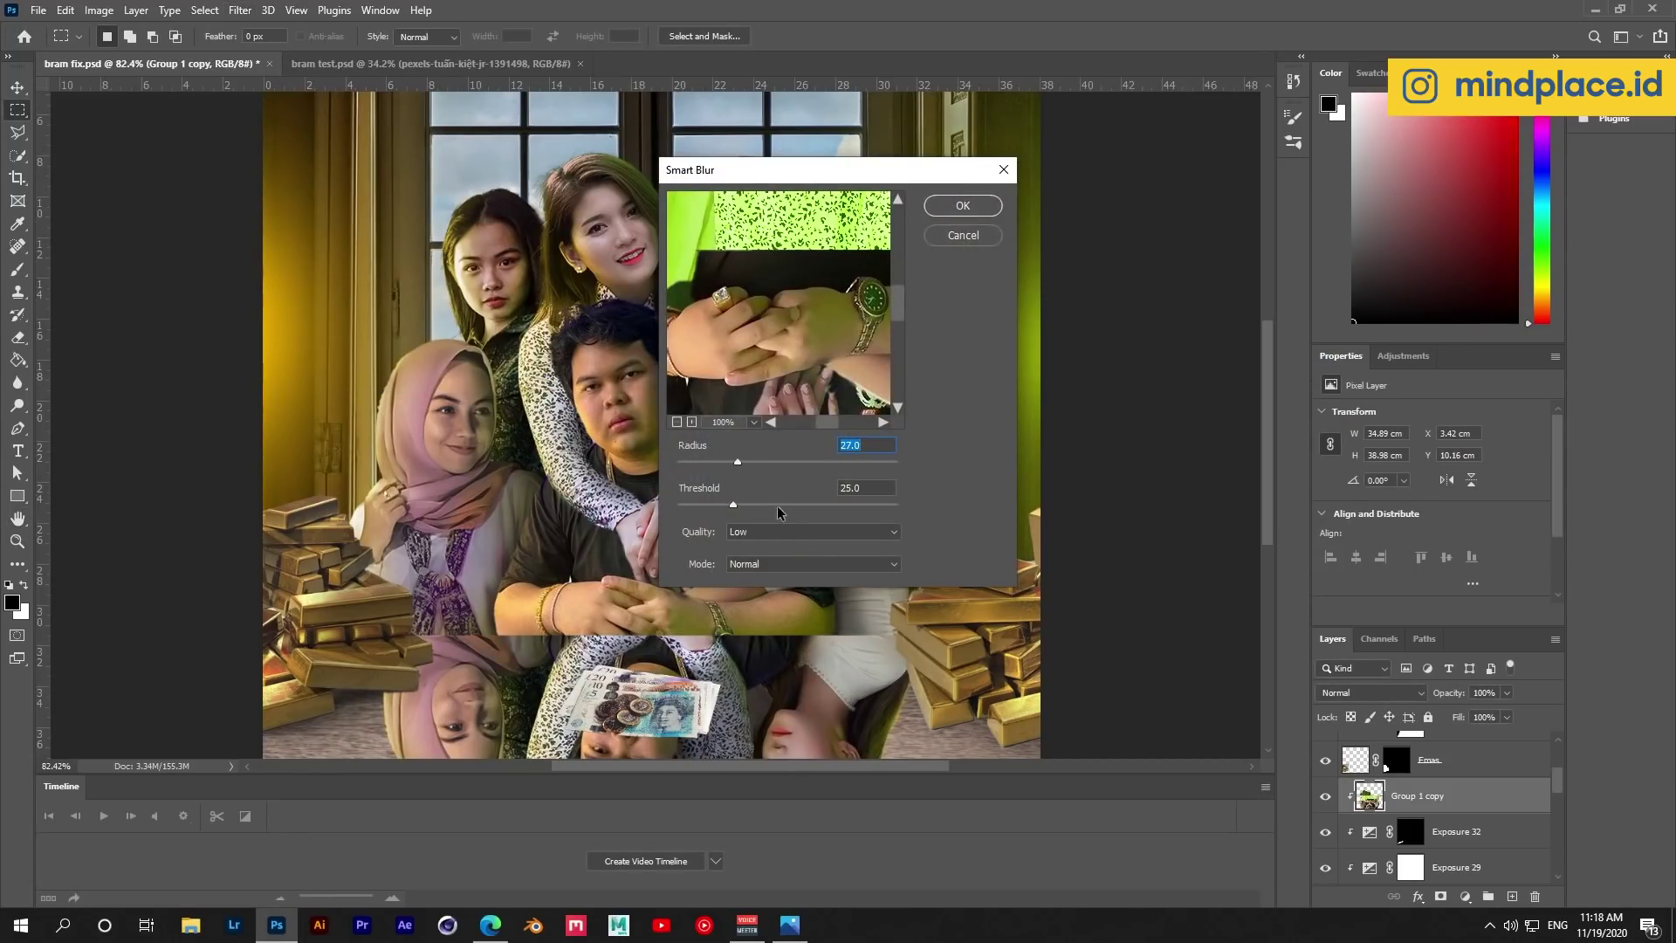
{"action": "key", "text": "Escape"}
{"action": "left_click", "coordinate": [240, 10]}
{"action": "left_click", "coordinate": [524, 213]}
{"action": "key", "text": "Return"}
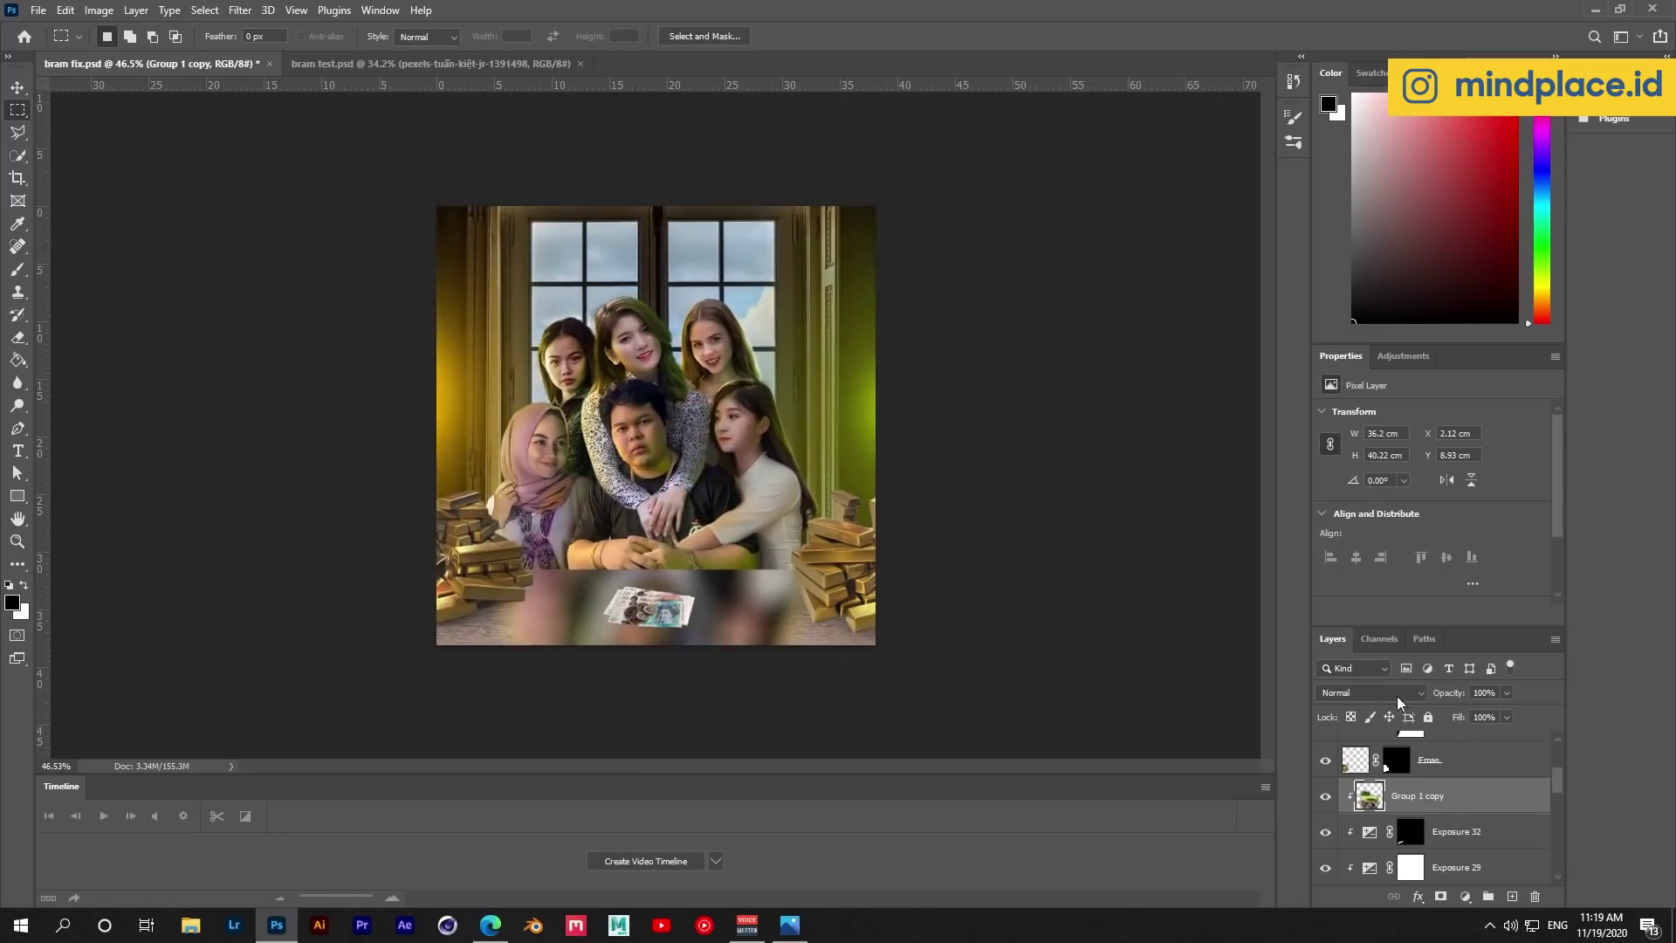
Set the reflection layer's blend mode to Screen.
{"action": "left_click", "coordinate": [1375, 692]}
{"action": "left_click", "coordinate": [1367, 623]}
{"action": "scroll", "coordinate": [787, 438], "scroll_direction": "down", "scroll_amount": 3}
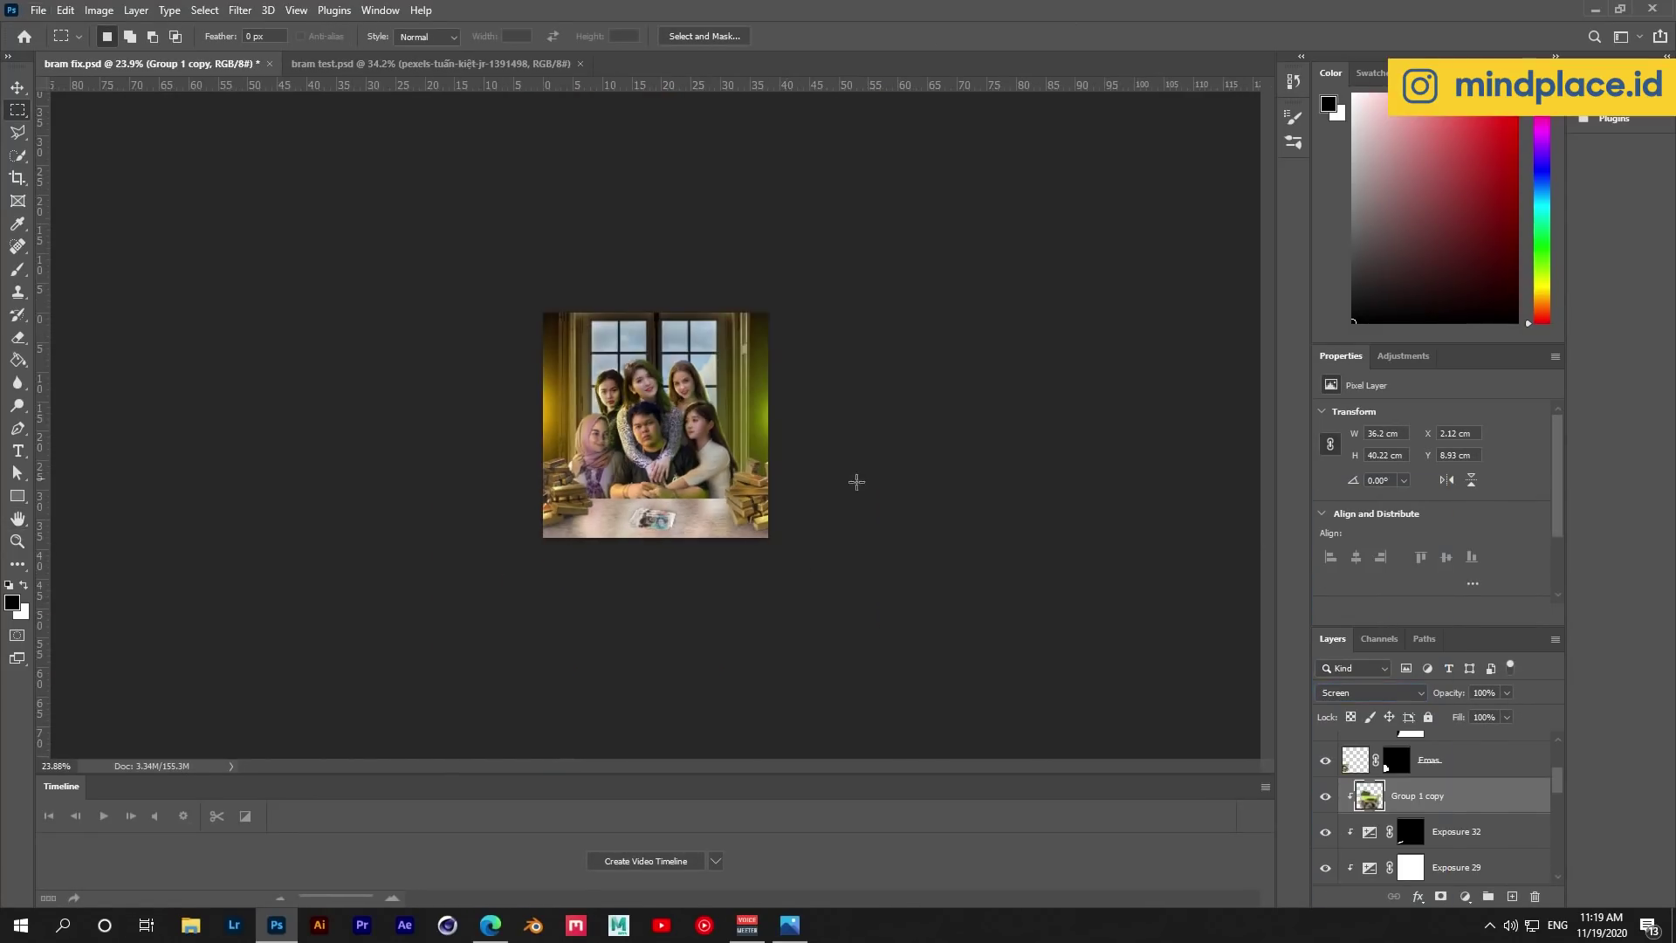
{"action": "scroll", "coordinate": [625, 558], "scroll_direction": "up", "scroll_amount": 3}
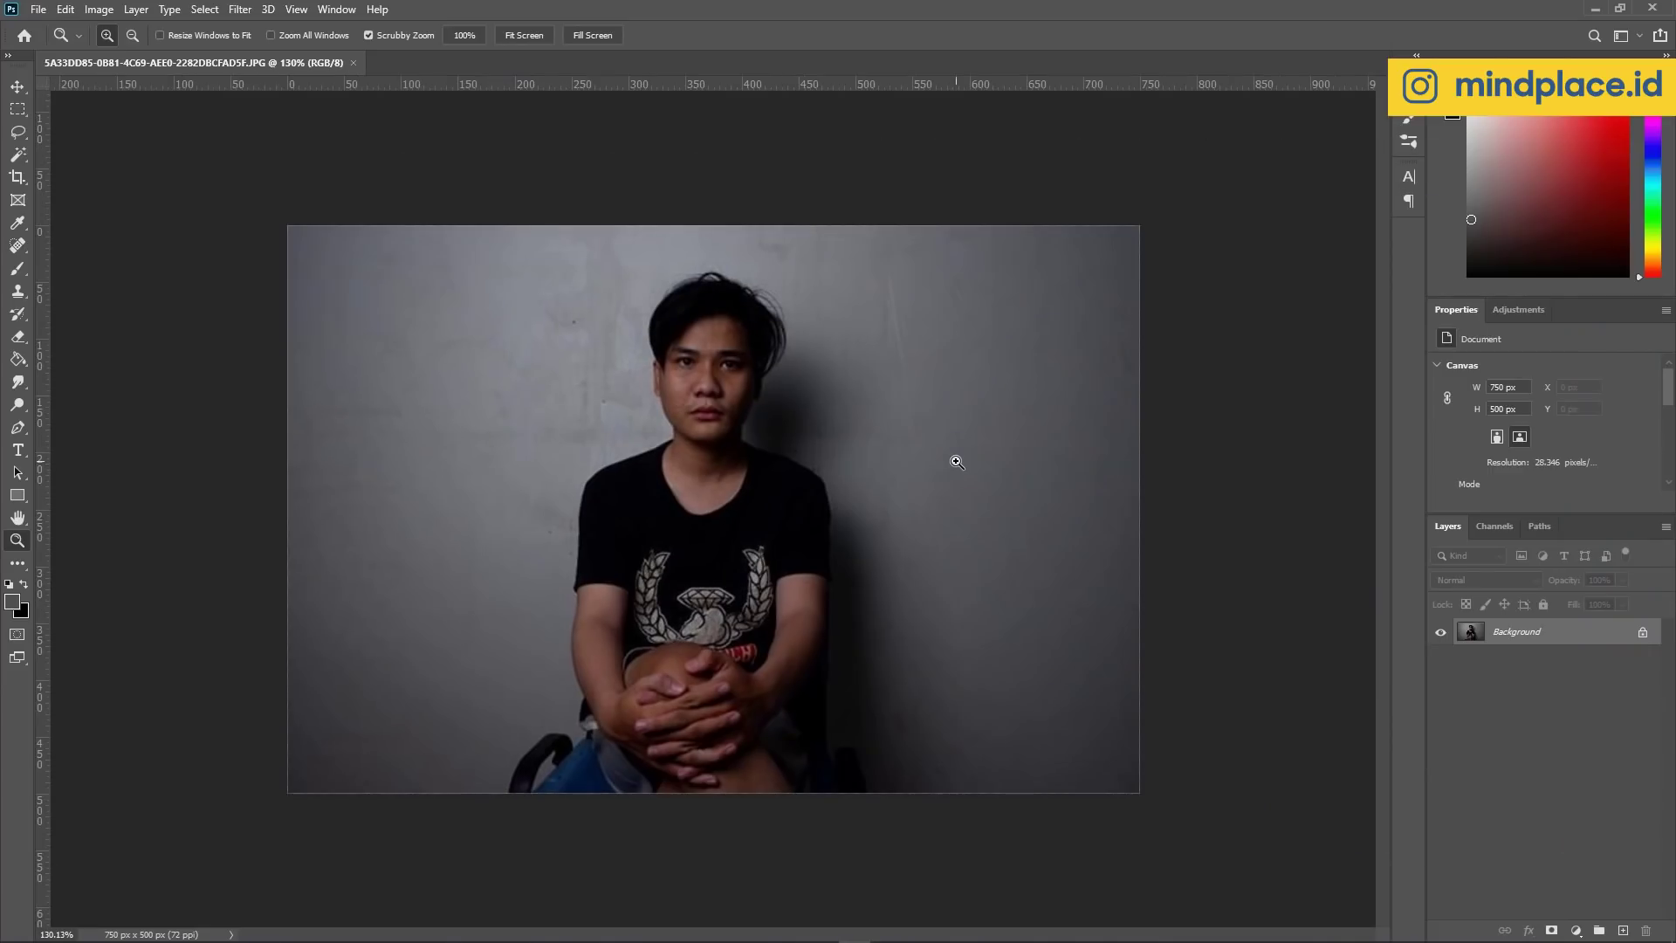
{"action": "left_click_drag", "start_coordinate": [836, 696], "coordinate": [849, 711]}
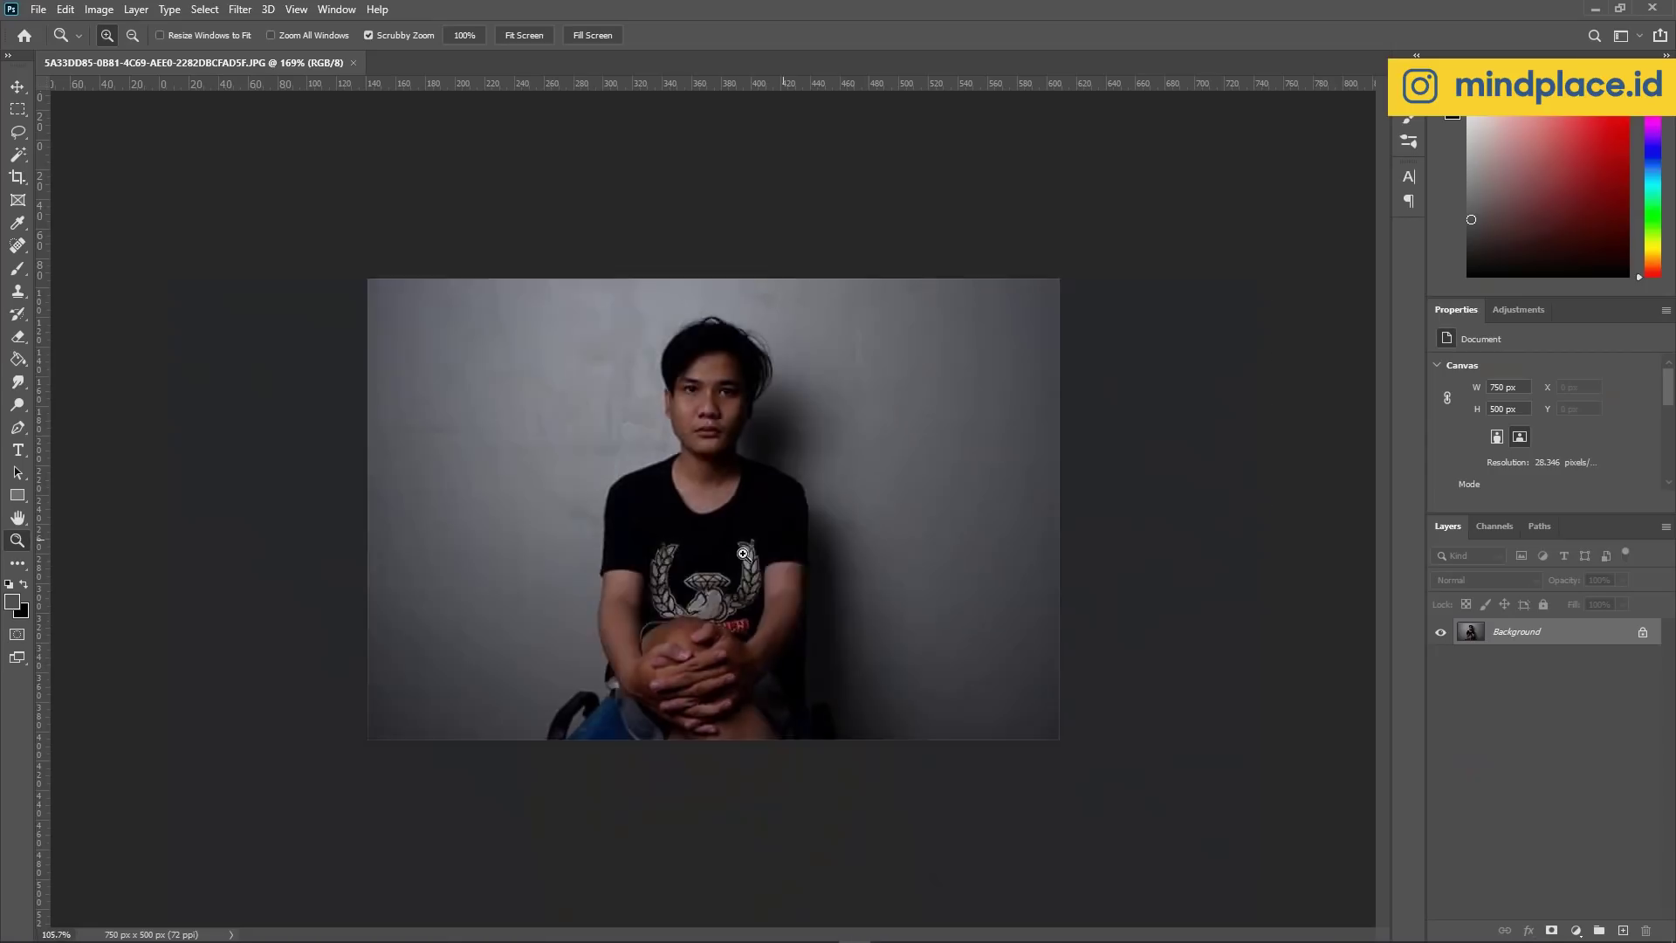
{"action": "left_click_drag", "start_coordinate": [624, 574], "coordinate": [1328, 794]}
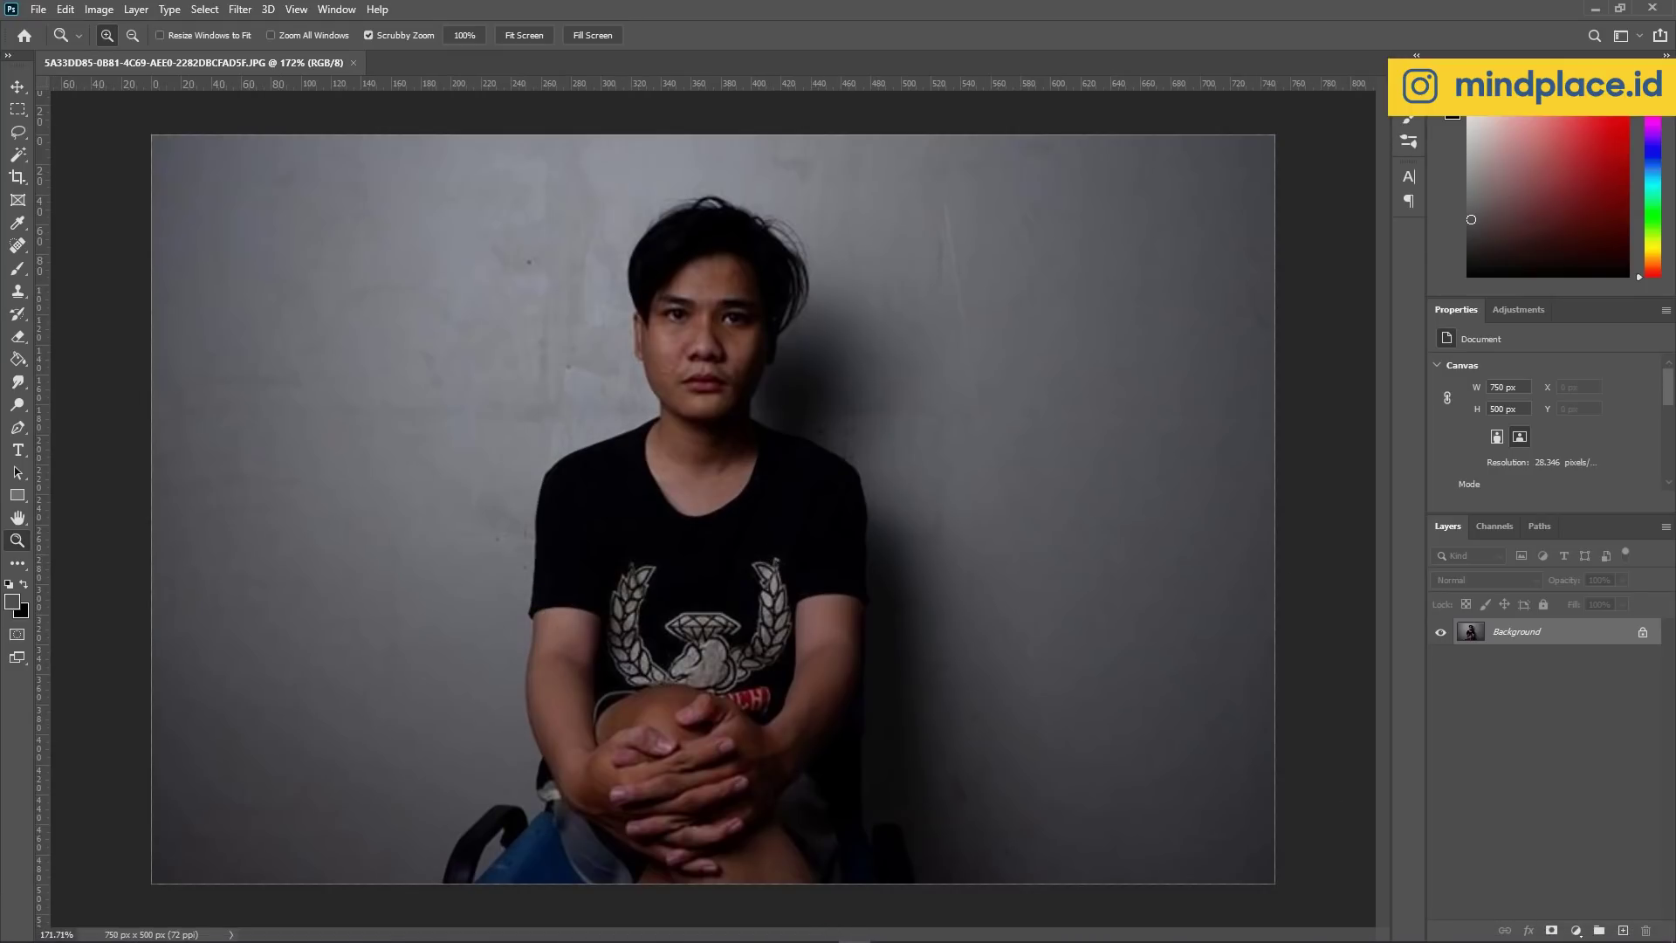
Preview the photos from 3543.jpg through thumb.jpg, close Photos, and move the photosop window aside.
{"action": "left_click", "coordinate": [726, 930]}
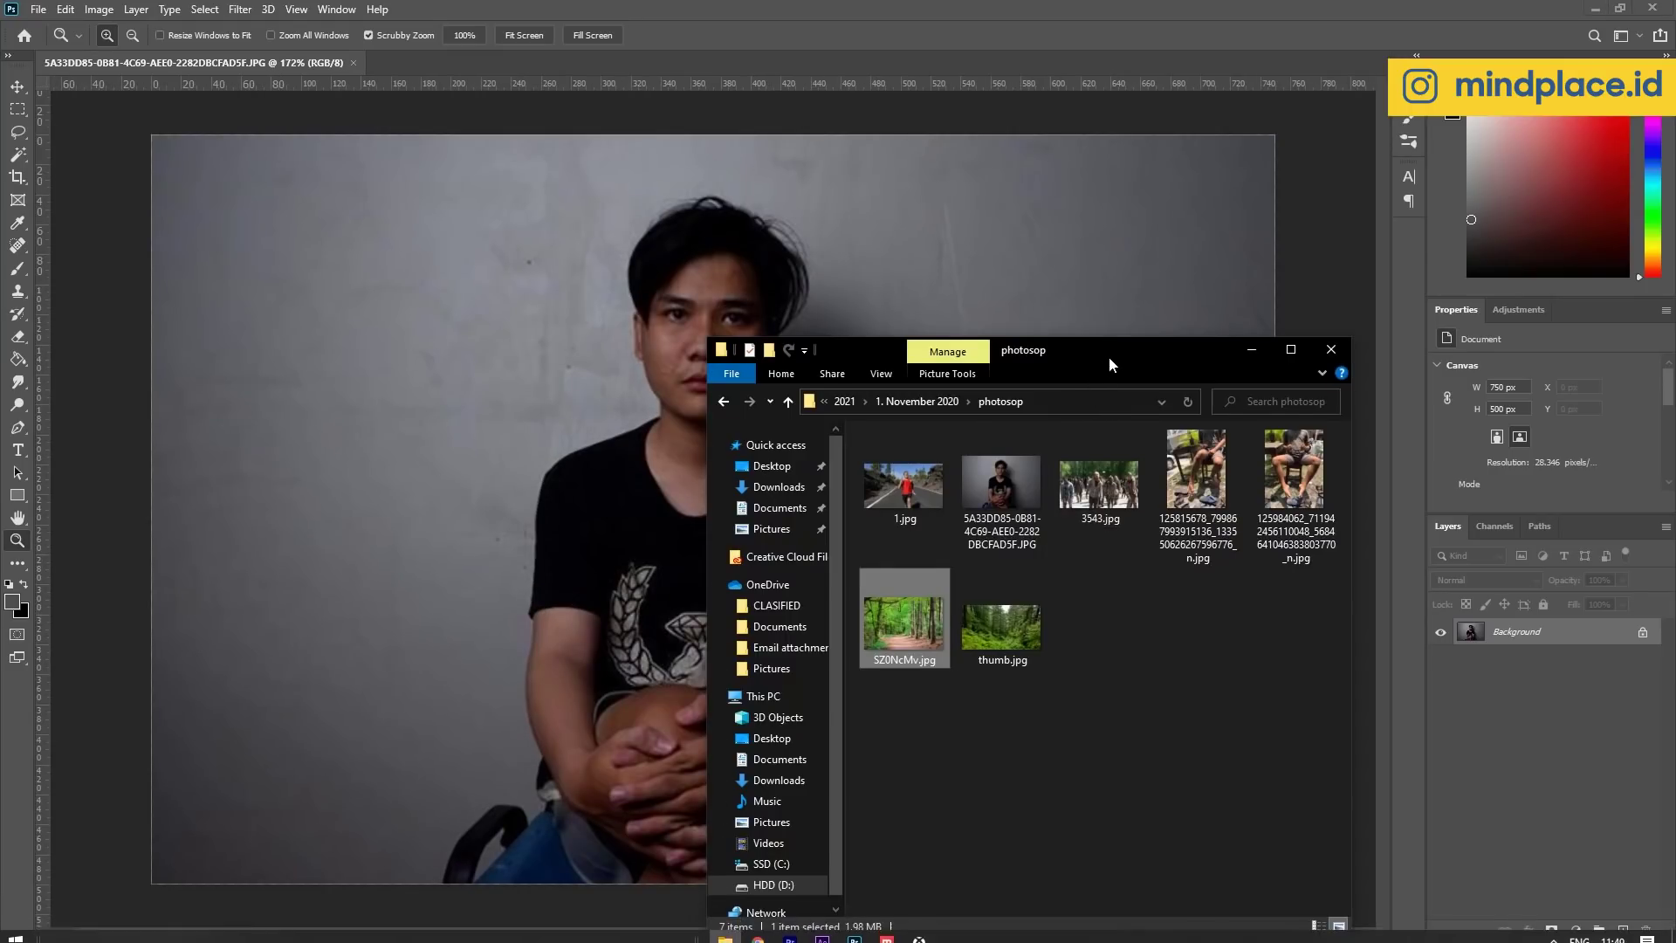
{"action": "left_click_drag", "start_coordinate": [1111, 353], "coordinate": [982, 194]}
{"action": "double_click", "coordinate": [974, 320]}
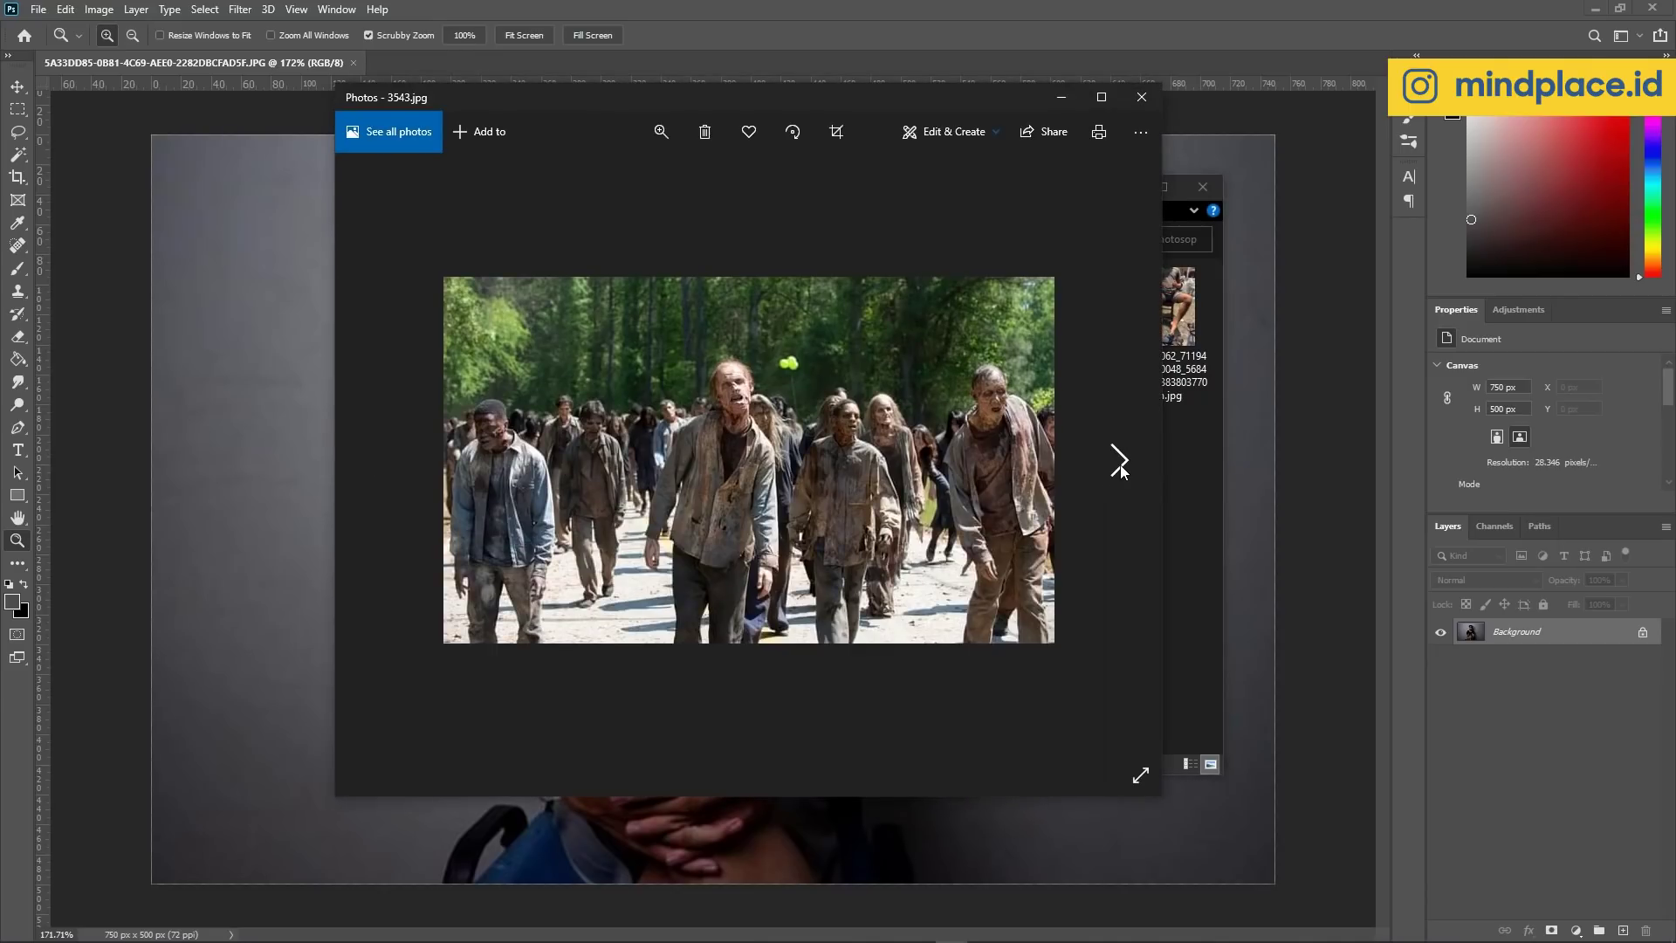
{"action": "left_click", "coordinate": [1119, 464]}
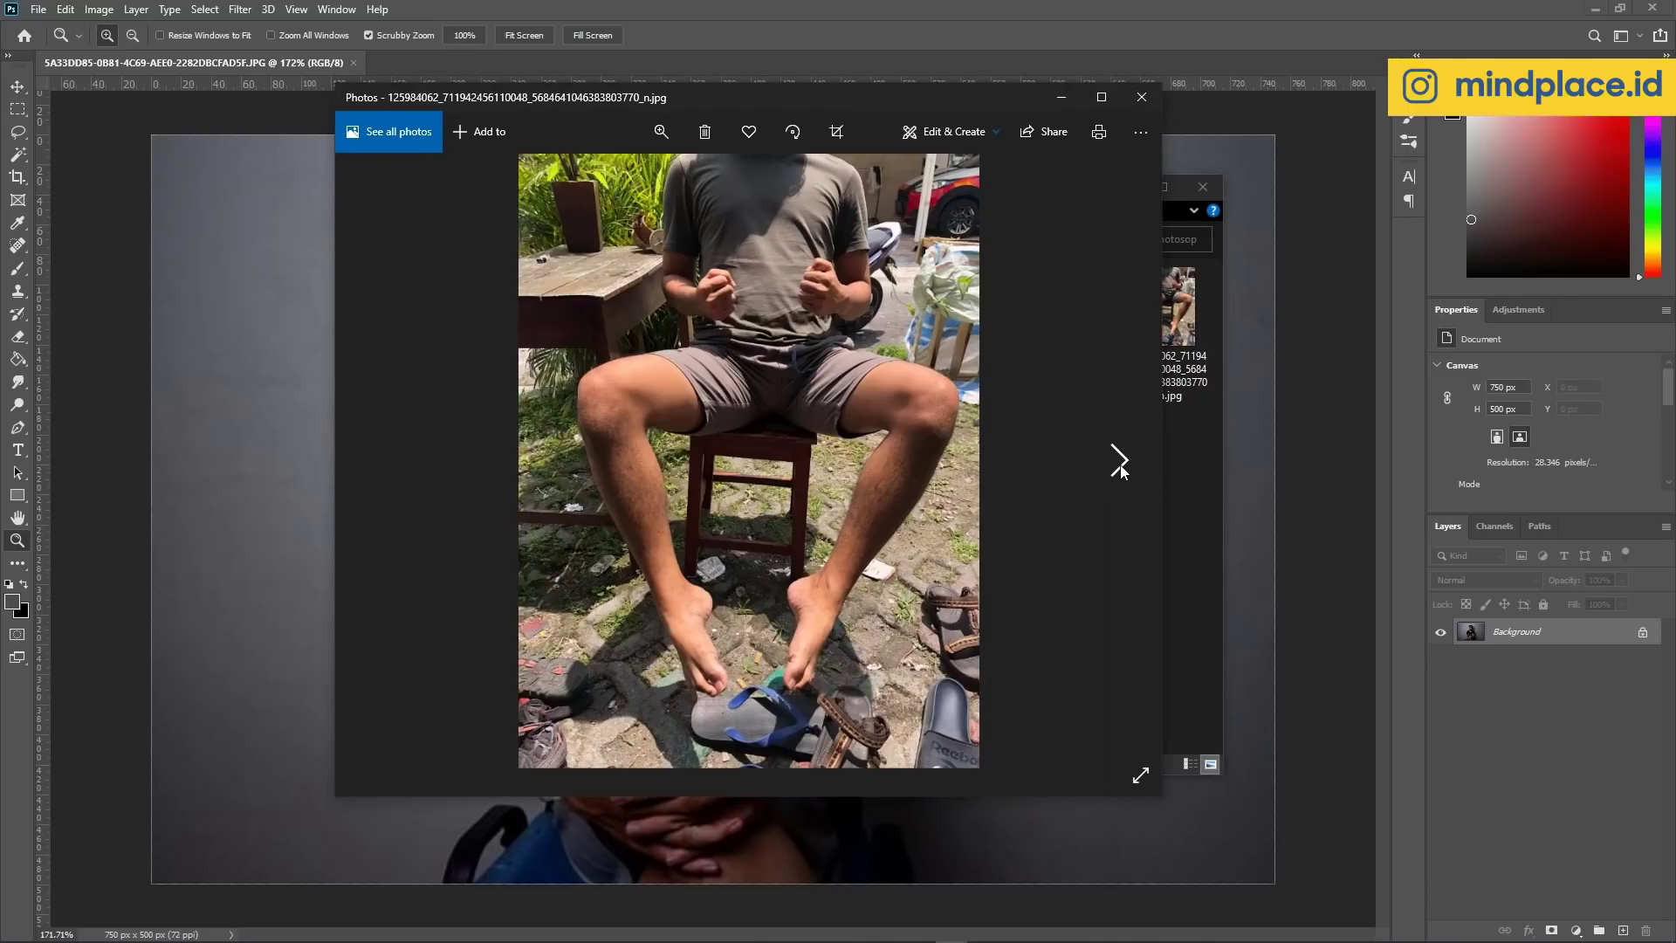
{"action": "left_click", "coordinate": [1119, 464]}
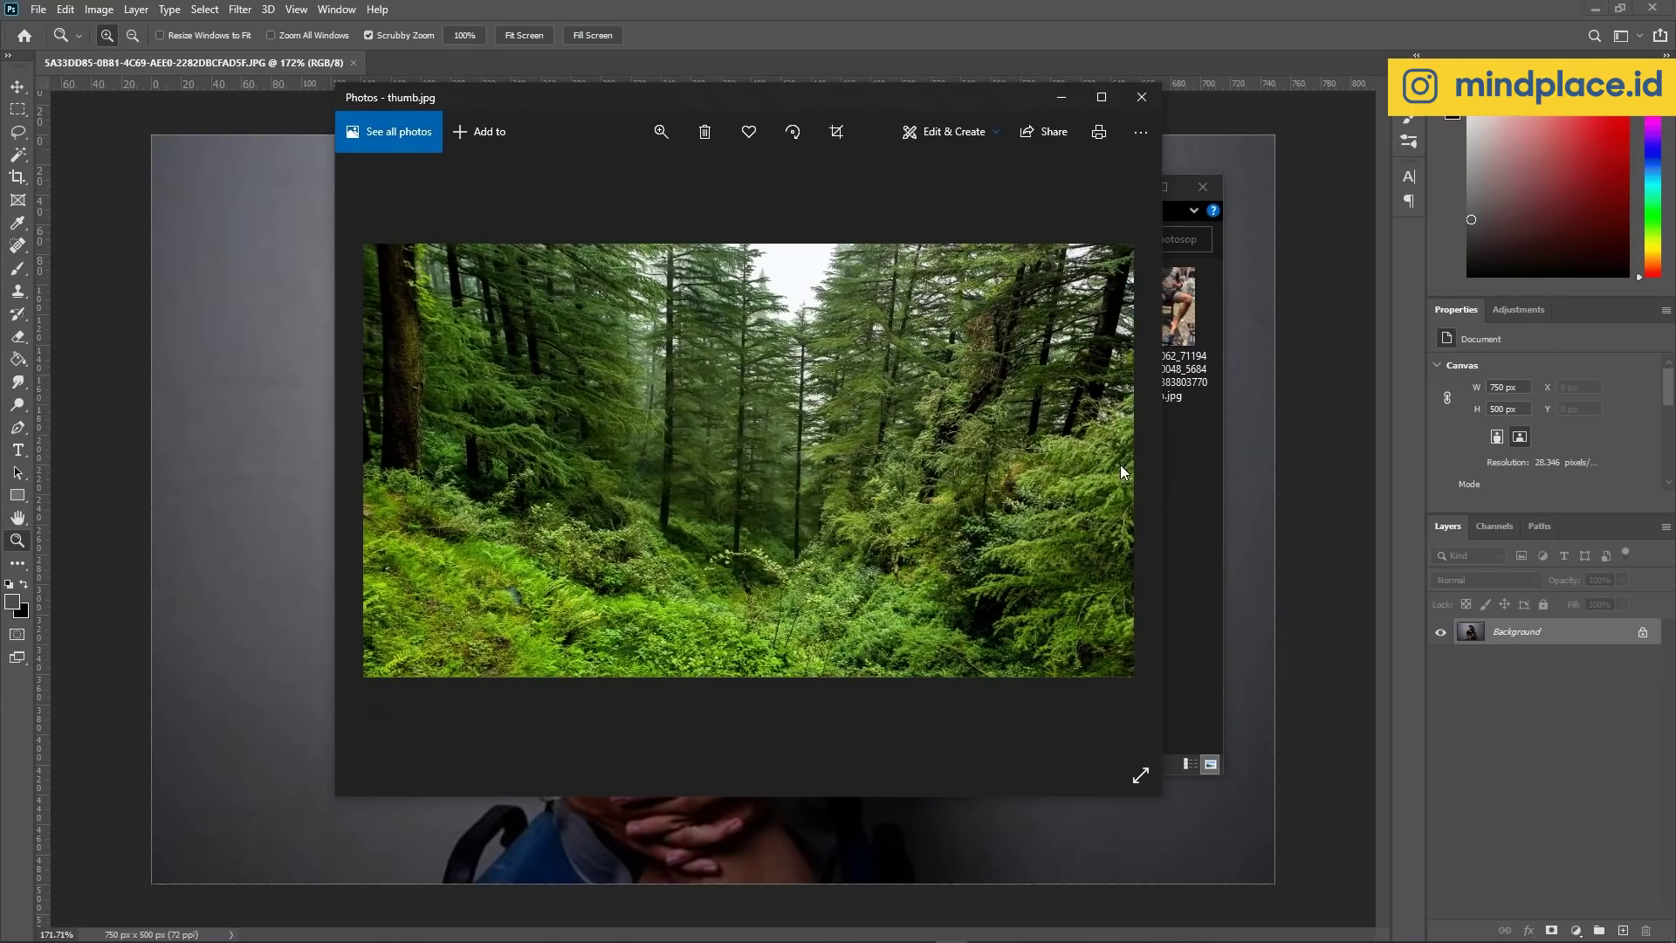
{"action": "left_click", "coordinate": [1141, 98]}
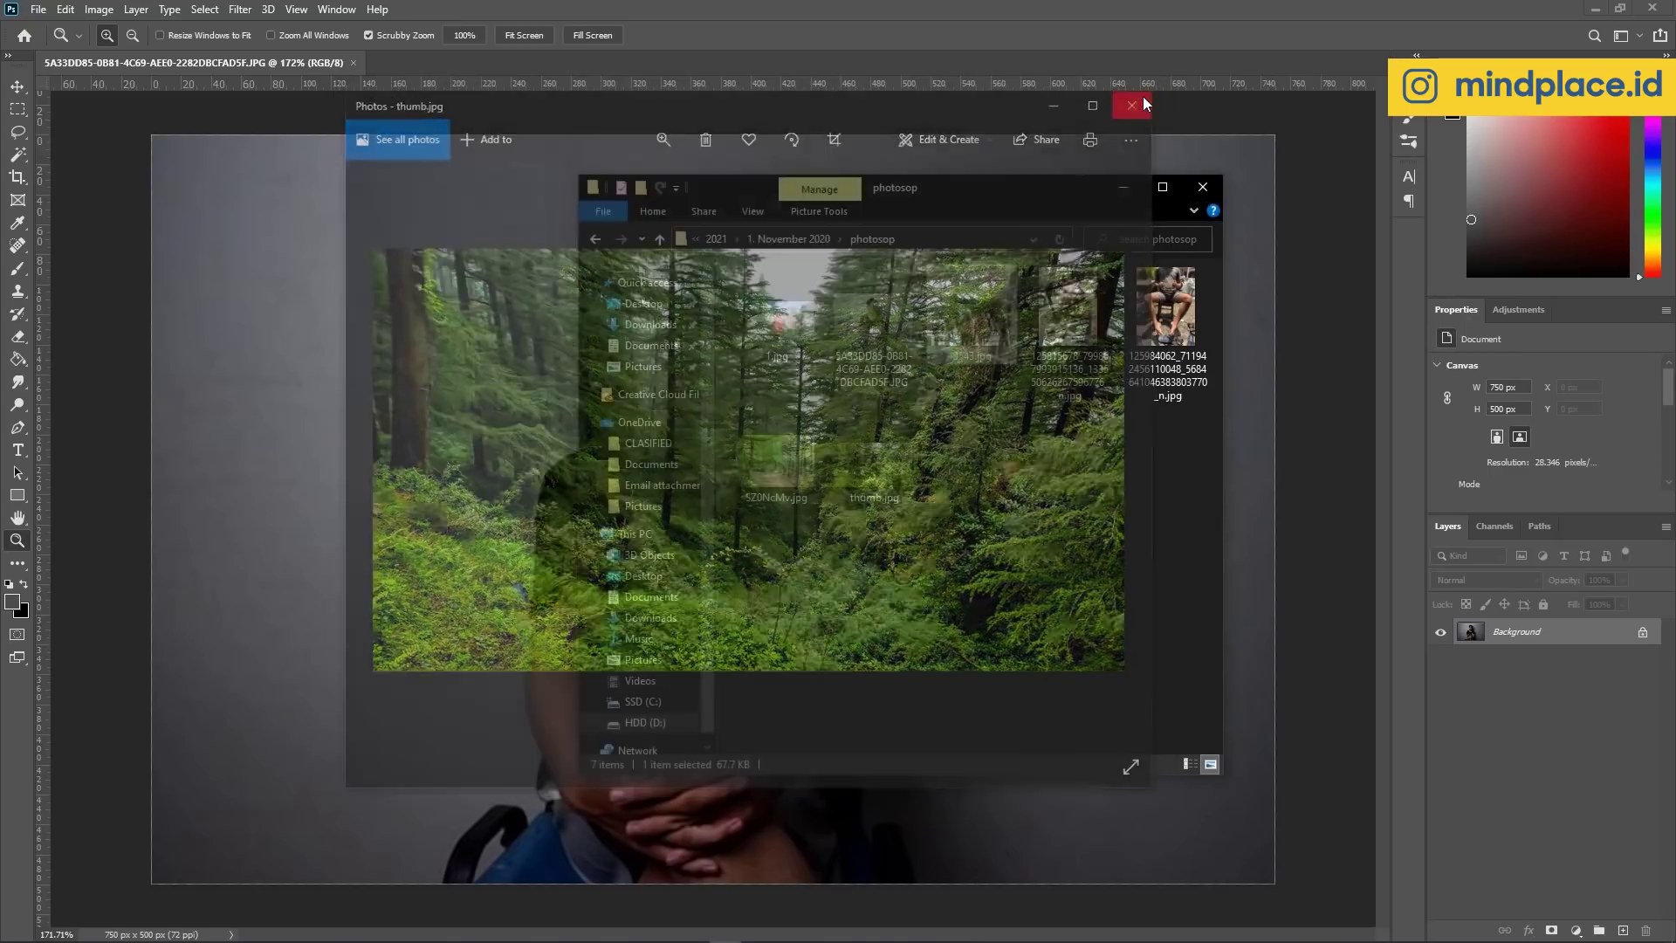
{"action": "mouse_move", "coordinate": [990, 191]}
{"action": "left_mouse_down"}
{"action": "mouse_move", "coordinate": [1112, 178]}
{"action": "mouse_move", "coordinate": [1413, 226]}
{"action": "left_mouse_up"}
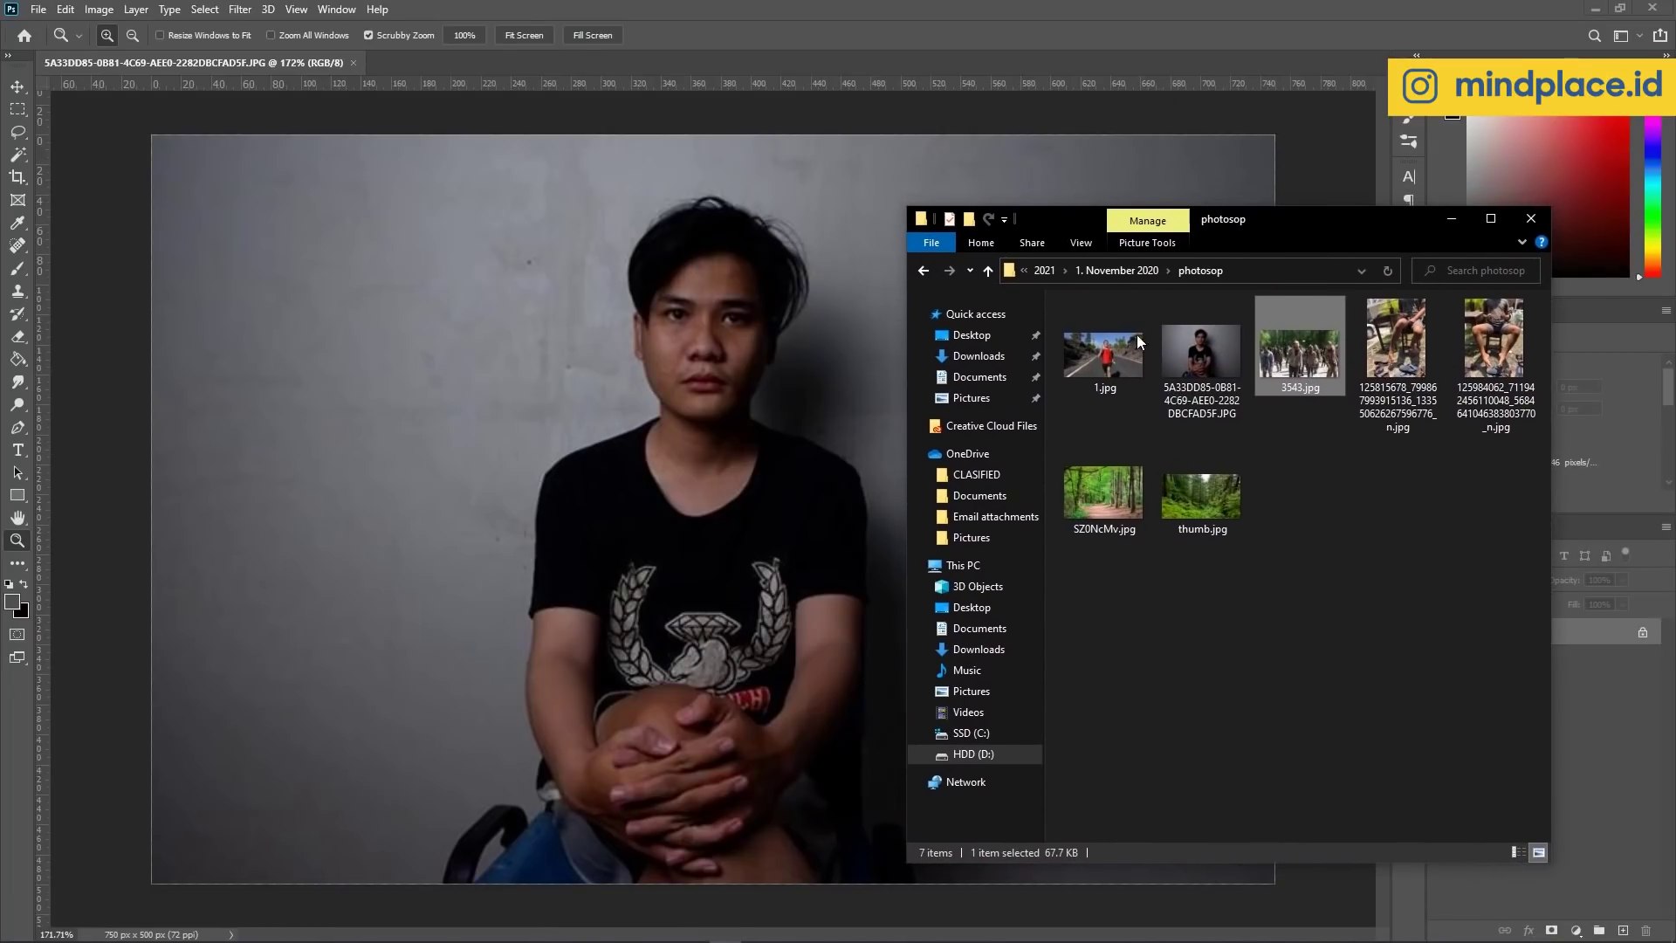
{"action": "left_click_drag", "start_coordinate": [687, 358], "coordinate": [702, 617]}
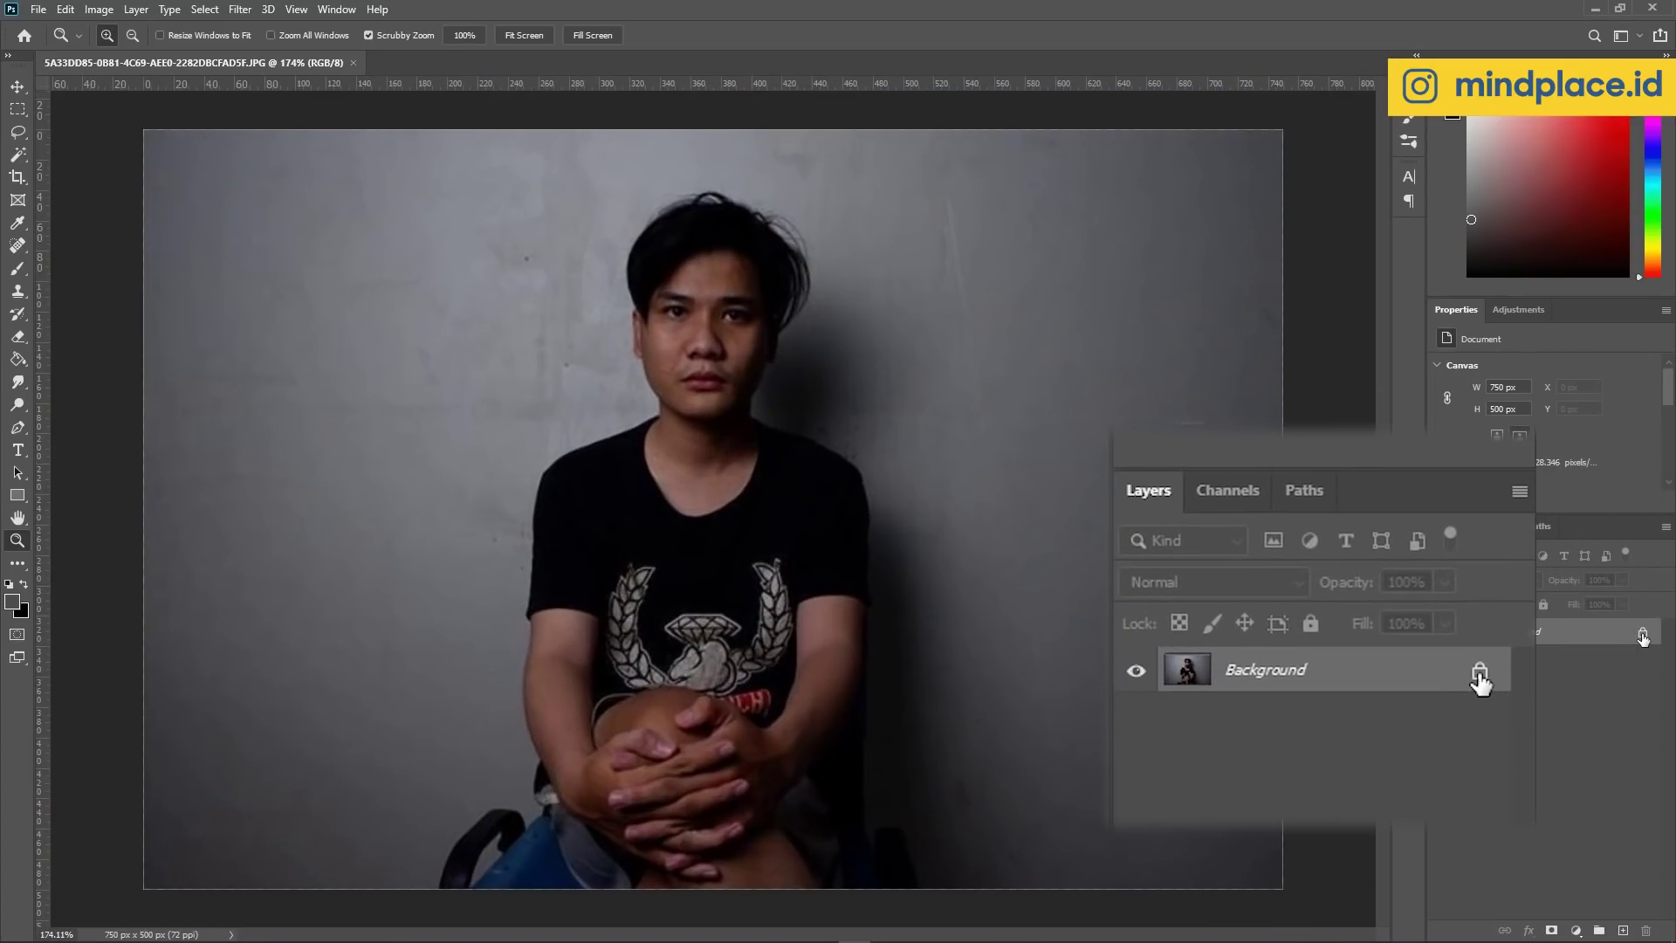
Unlock the portrait's Background layer as Layer 0, try Remove Background, then undo it.
{"action": "left_click", "coordinate": [1641, 635]}
{"action": "key", "text": "e"}
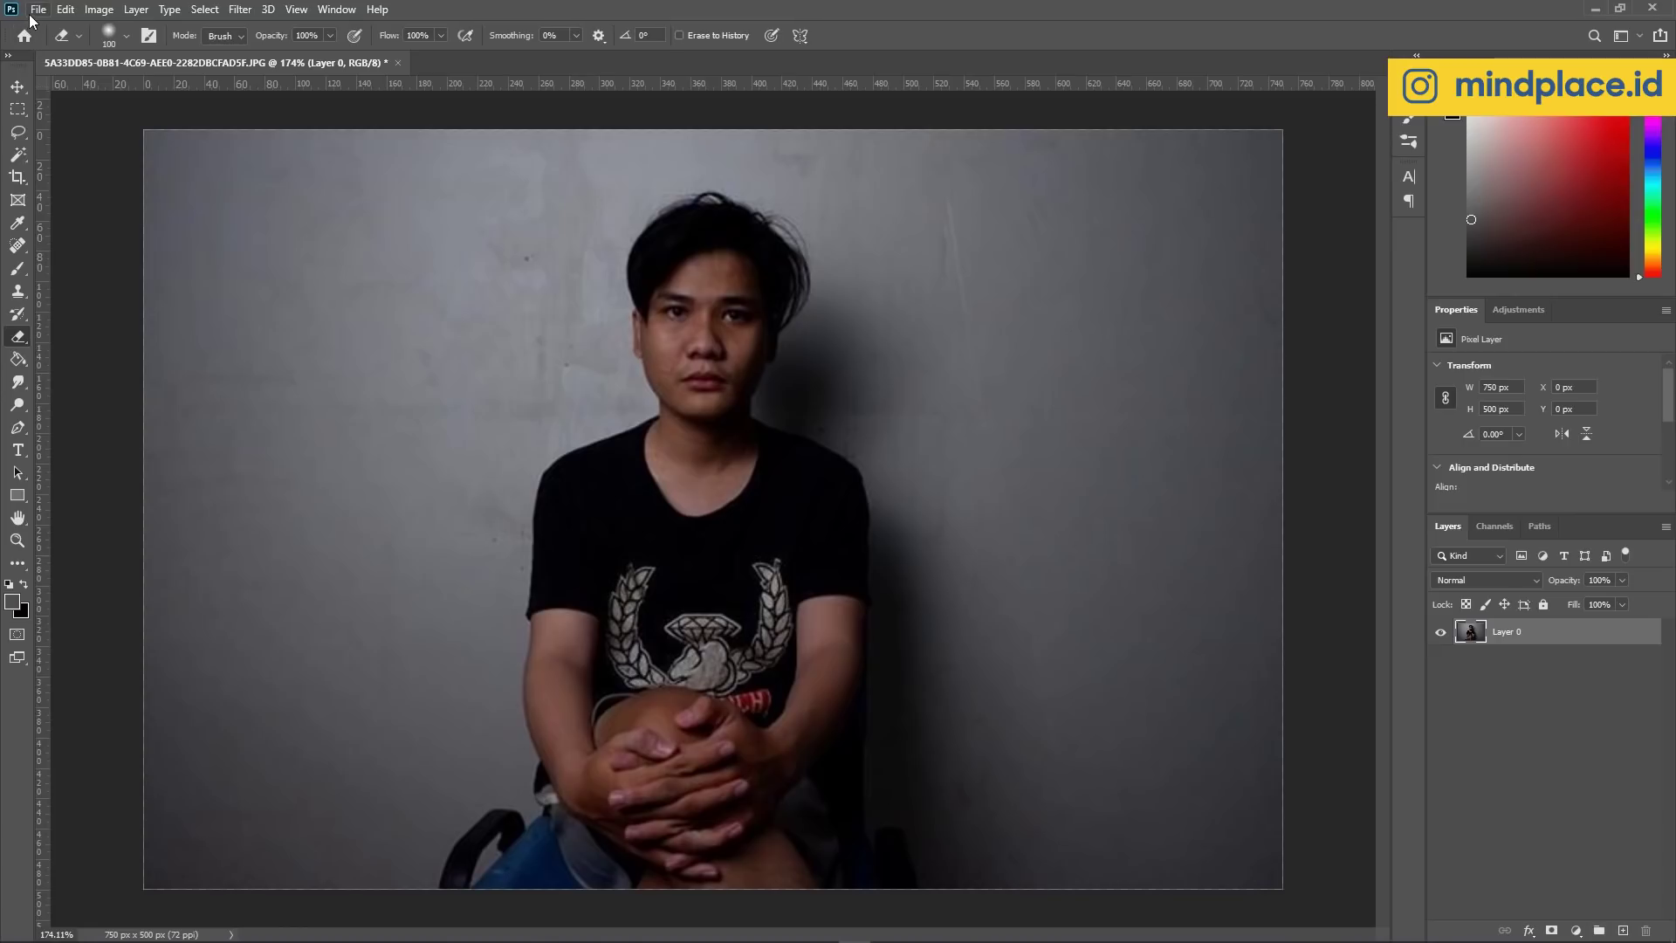
{"action": "left_click_drag", "start_coordinate": [1668, 403], "coordinate": [1667, 468]}
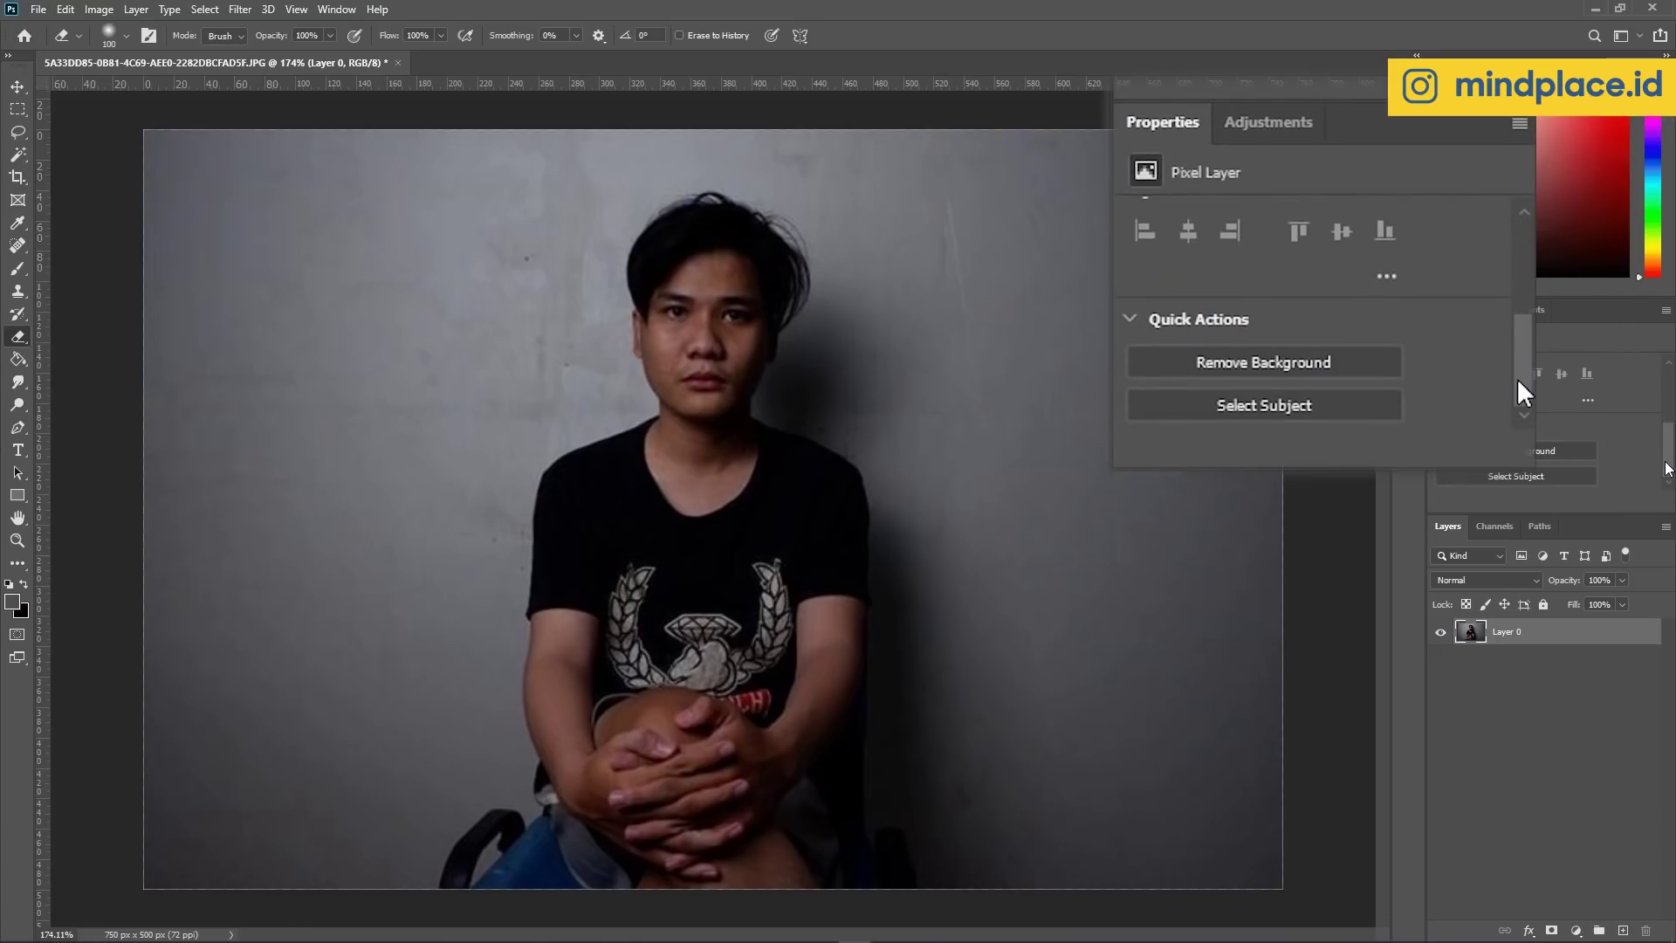
{"action": "left_click", "coordinate": [1577, 450]}
{"action": "key", "text": "z"}
{"action": "mouse_move", "coordinate": [943, 456]}
{"action": "left_mouse_down"}
{"action": "mouse_move", "coordinate": [858, 580]}
{"action": "mouse_move", "coordinate": [728, 613]}
{"action": "mouse_move", "coordinate": [856, 613]}
{"action": "left_mouse_up"}
{"action": "key", "text": "ctrl+z"}
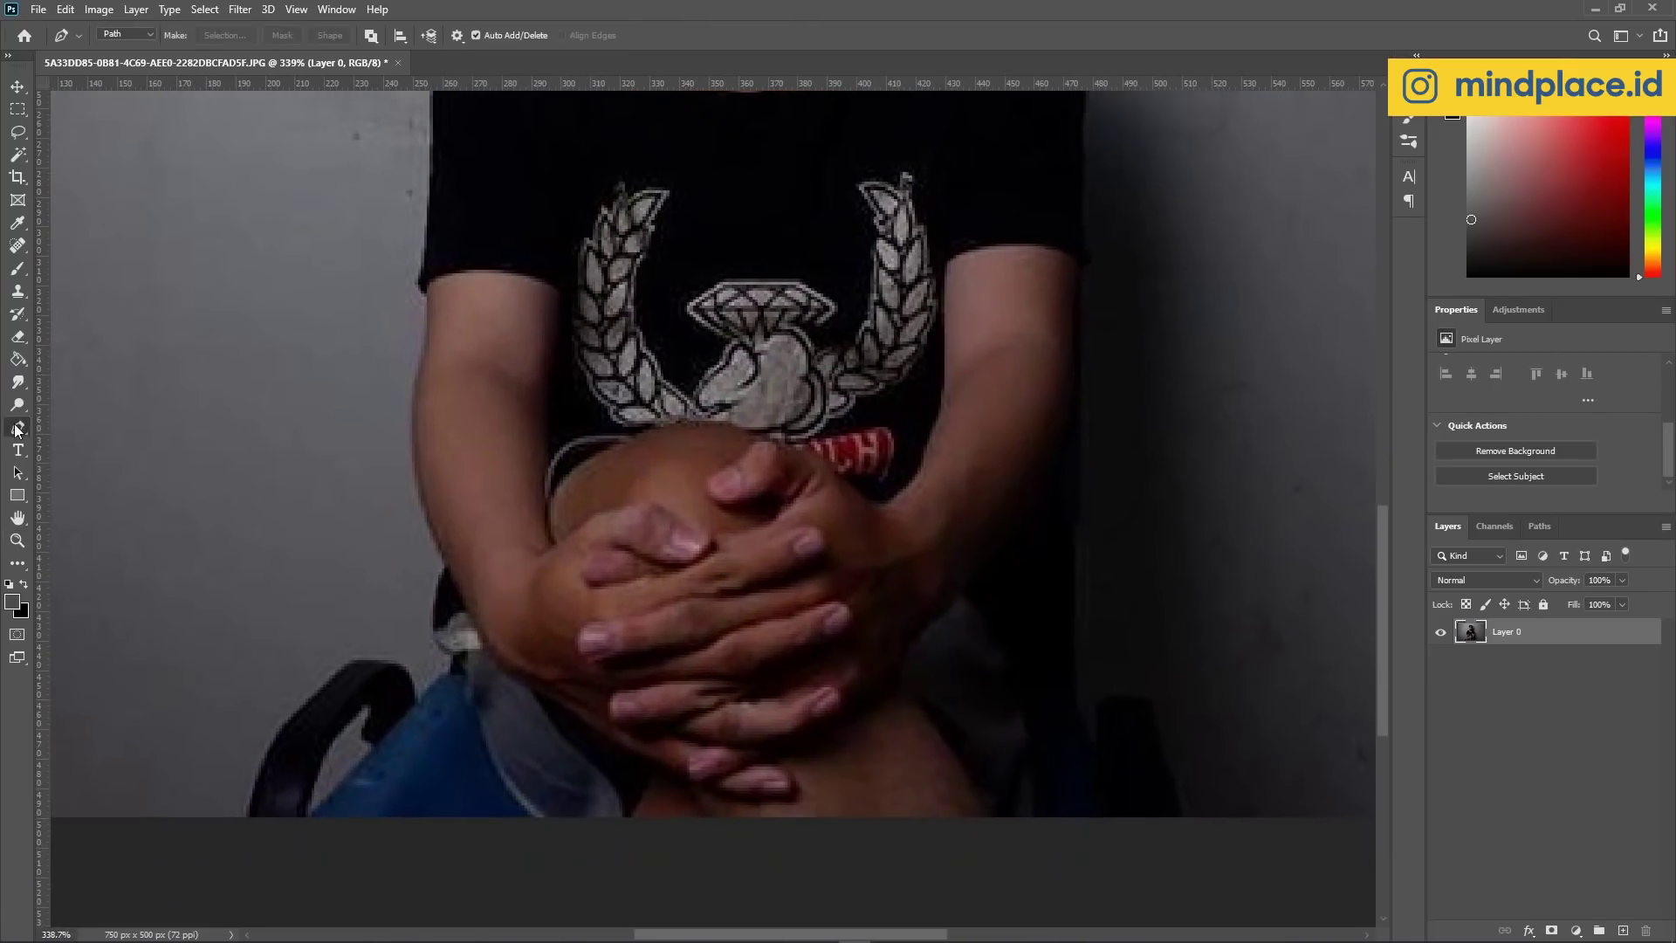
Start a pen path with anchors along the seated man's lower right edge.
{"action": "left_click", "coordinate": [18, 428]}
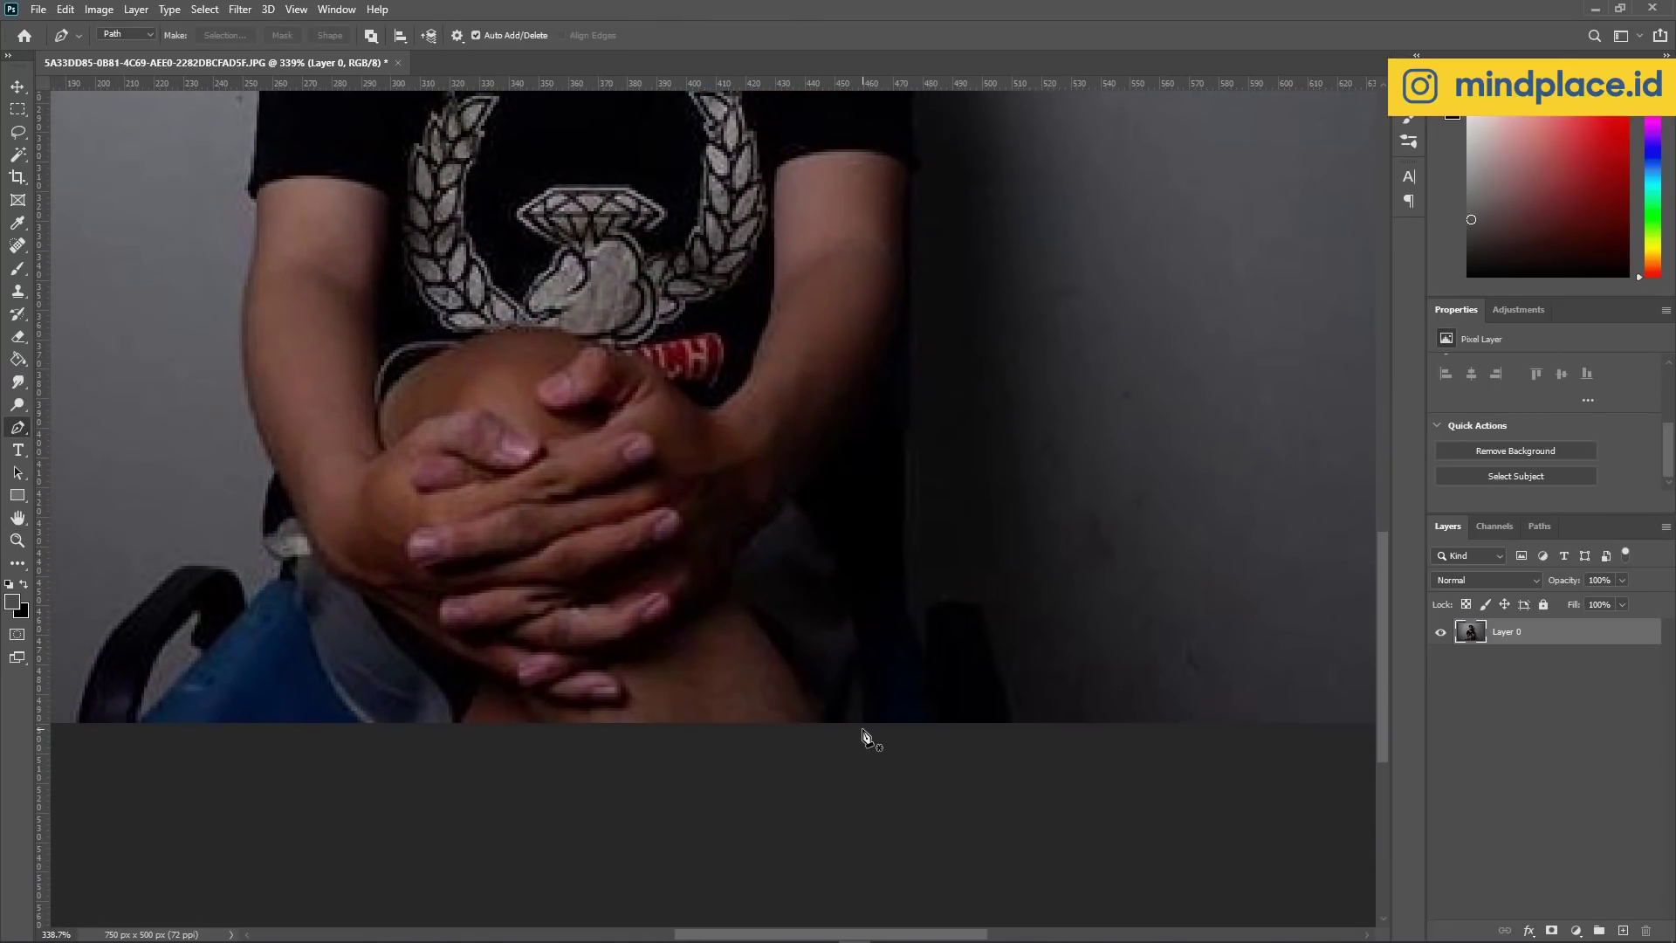
{"action": "left_click", "coordinate": [860, 726]}
{"action": "left_click", "coordinate": [865, 698]}
{"action": "left_click", "coordinate": [865, 666]}
{"action": "left_click", "coordinate": [865, 646]}
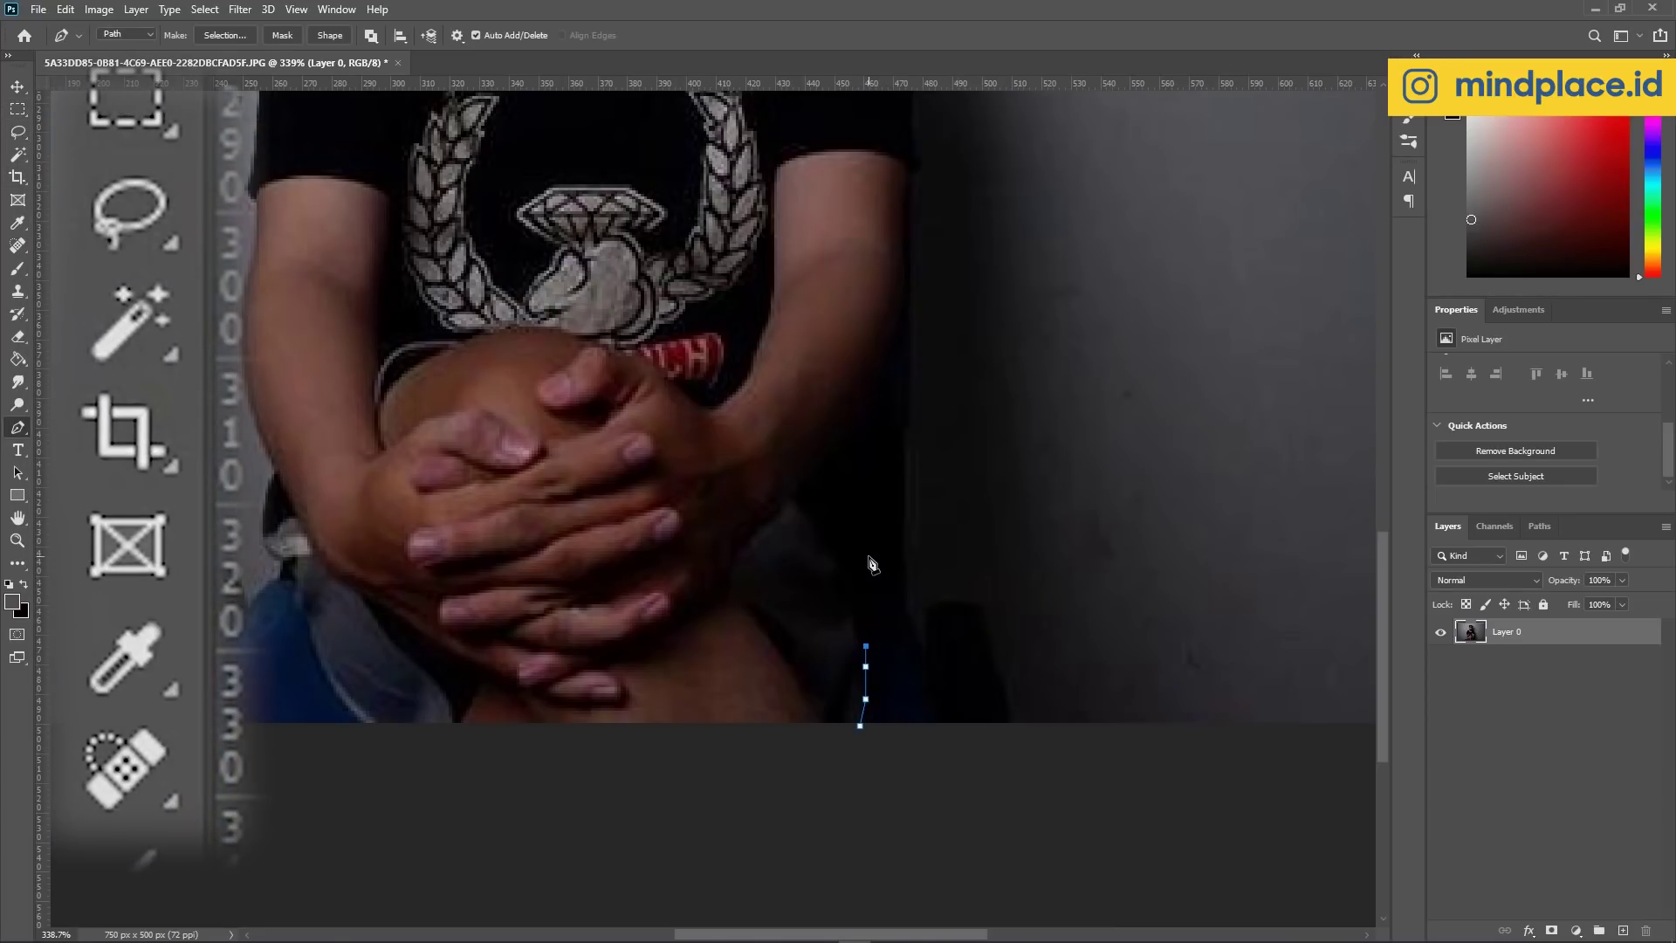
Continue the pen path up the shirt edge toward the man's shoulder.
{"action": "left_click_drag", "start_coordinate": [873, 565], "coordinate": [860, 726]}
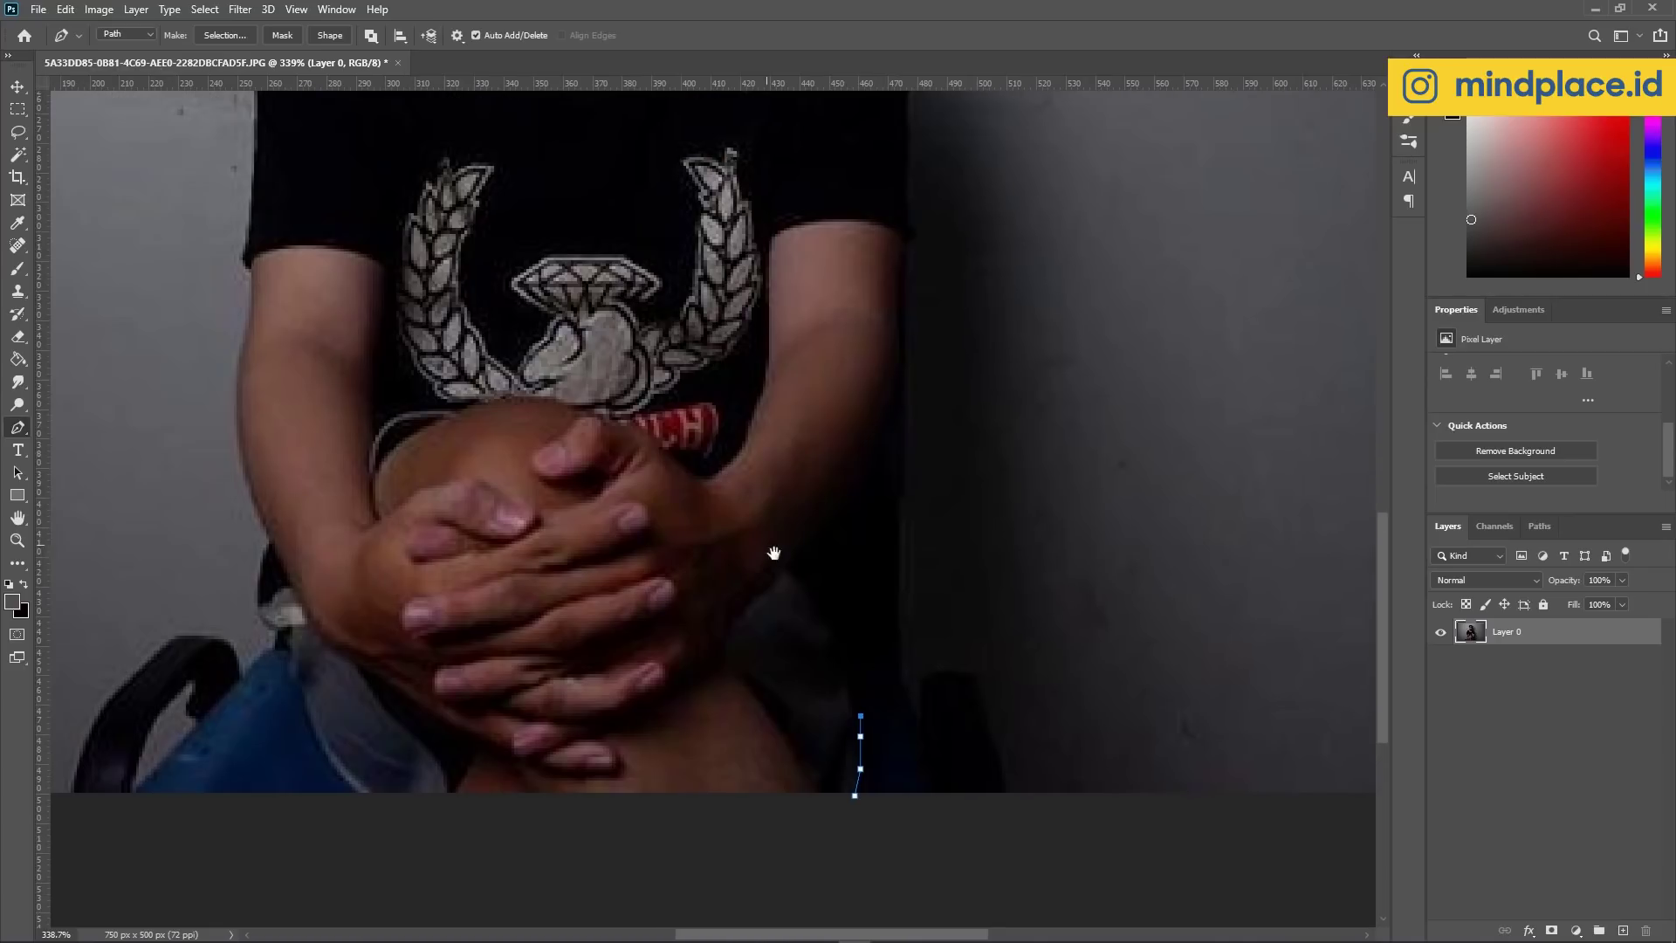
{"action": "left_click", "coordinate": [884, 748]}
{"action": "left_click", "coordinate": [883, 706]}
{"action": "left_click", "coordinate": [901, 663]}
{"action": "left_click", "coordinate": [904, 614]}
{"action": "left_click", "coordinate": [904, 586]}
{"action": "left_click", "coordinate": [905, 557]}
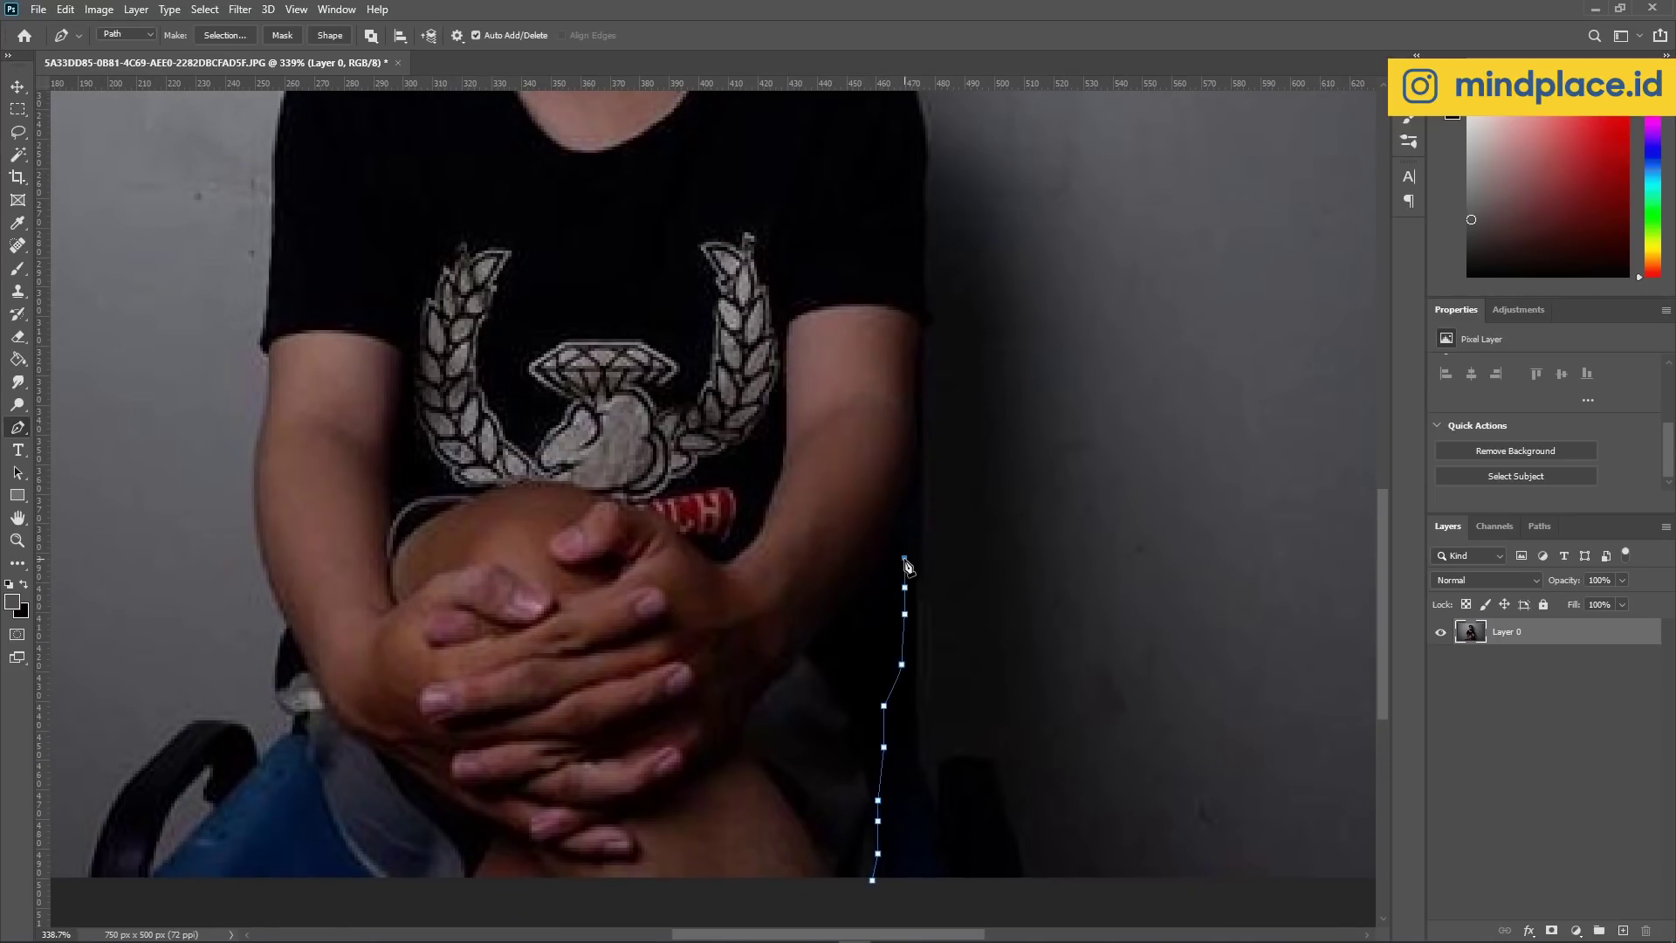
{"action": "scroll", "coordinate": [970, 592], "scroll_direction": "up", "scroll_amount": 2}
{"action": "scroll", "coordinate": [1033, 592], "scroll_direction": "up", "scroll_amount": 3}
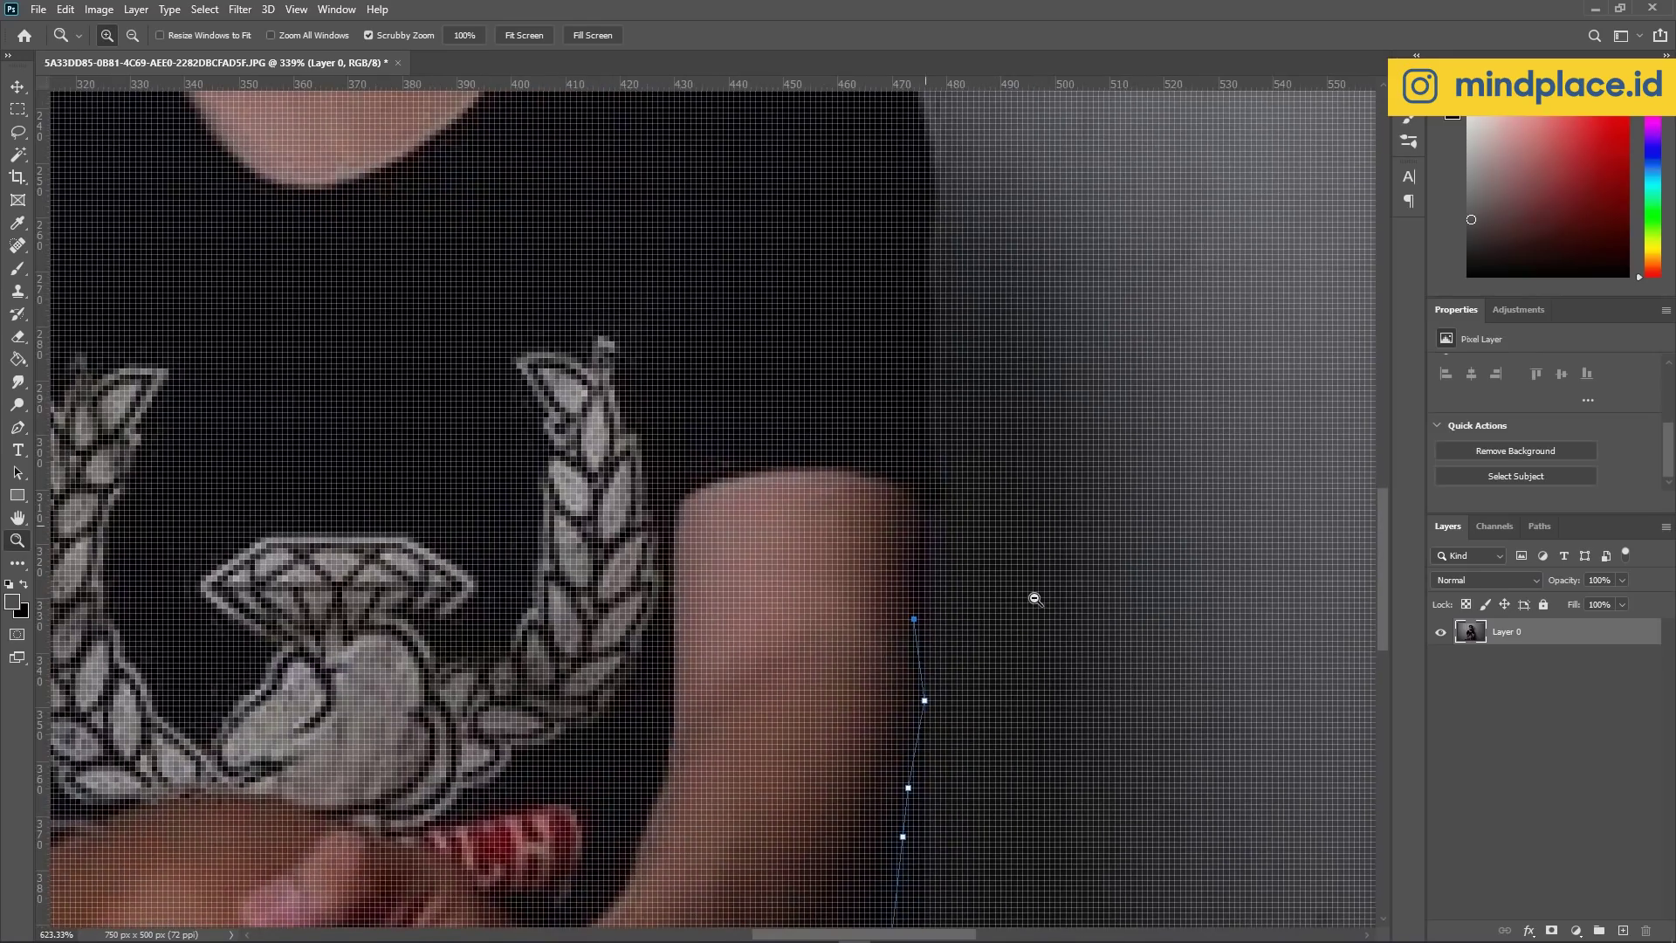
{"action": "left_click_drag", "start_coordinate": [1034, 592], "coordinate": [955, 631]}
{"action": "scroll", "coordinate": [955, 630], "scroll_direction": "down", "scroll_amount": 3}
{"action": "left_click", "coordinate": [940, 676]}
{"action": "left_click", "coordinate": [940, 627]}
{"action": "scroll", "coordinate": [943, 602], "scroll_direction": "up", "scroll_amount": 8}
{"action": "scroll", "coordinate": [908, 641], "scroll_direction": "left", "scroll_amount": 3}
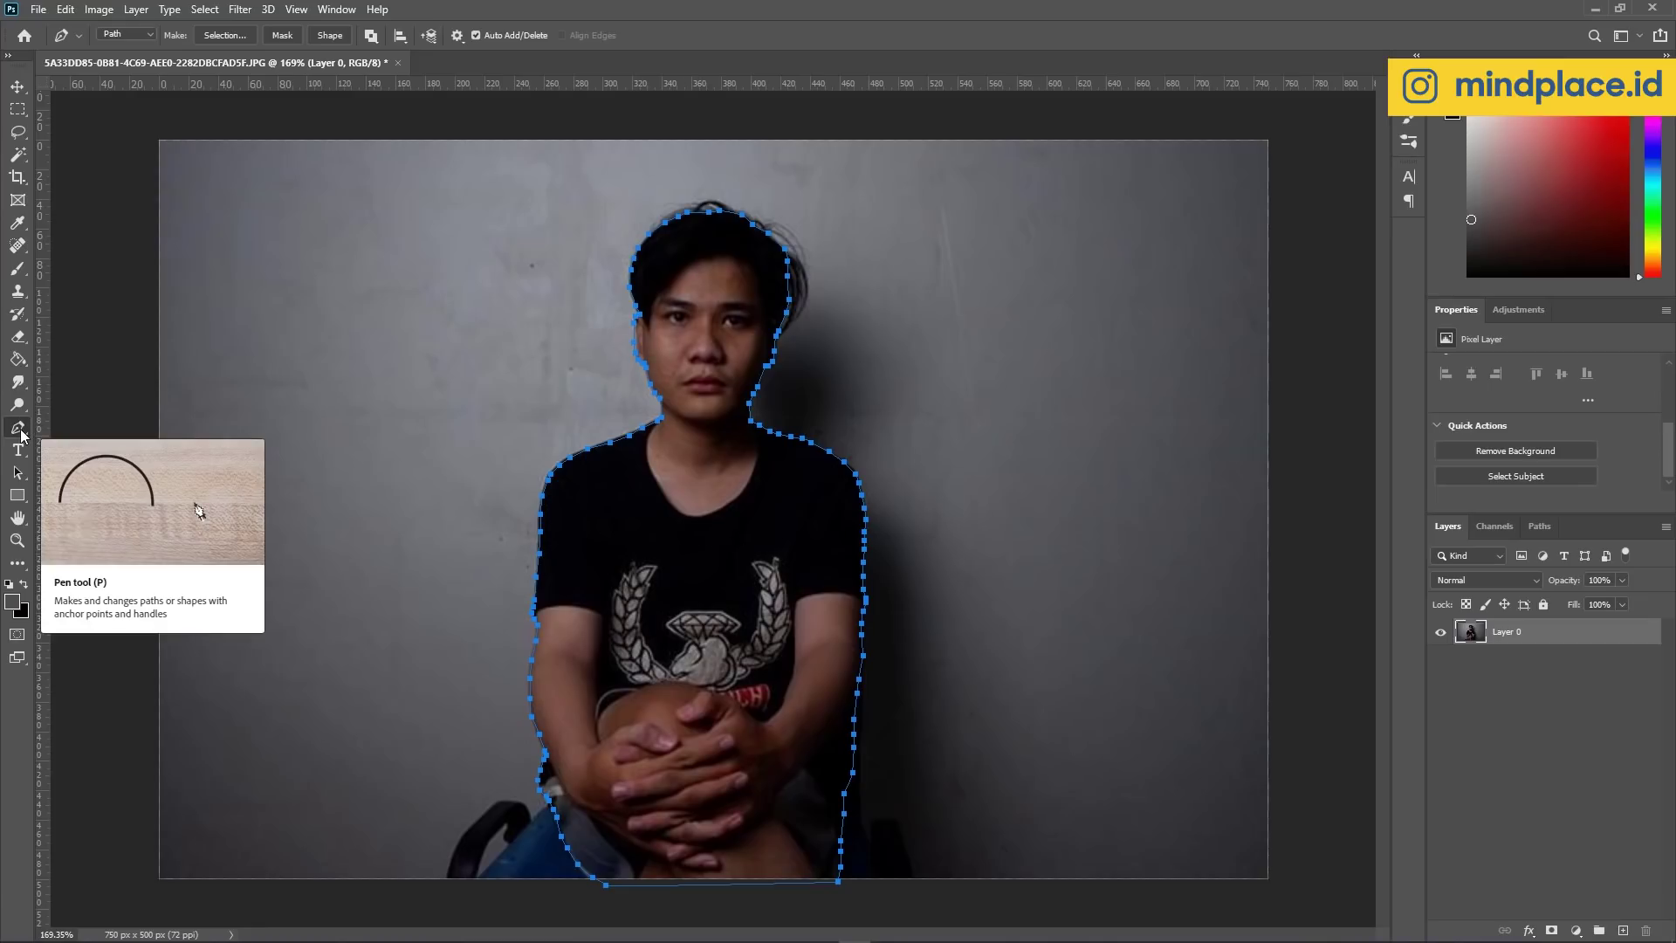
Make a 0-feather selection from the path, invert it, delete the grey wall, and deselect.
{"action": "right_click", "coordinate": [703, 524]}
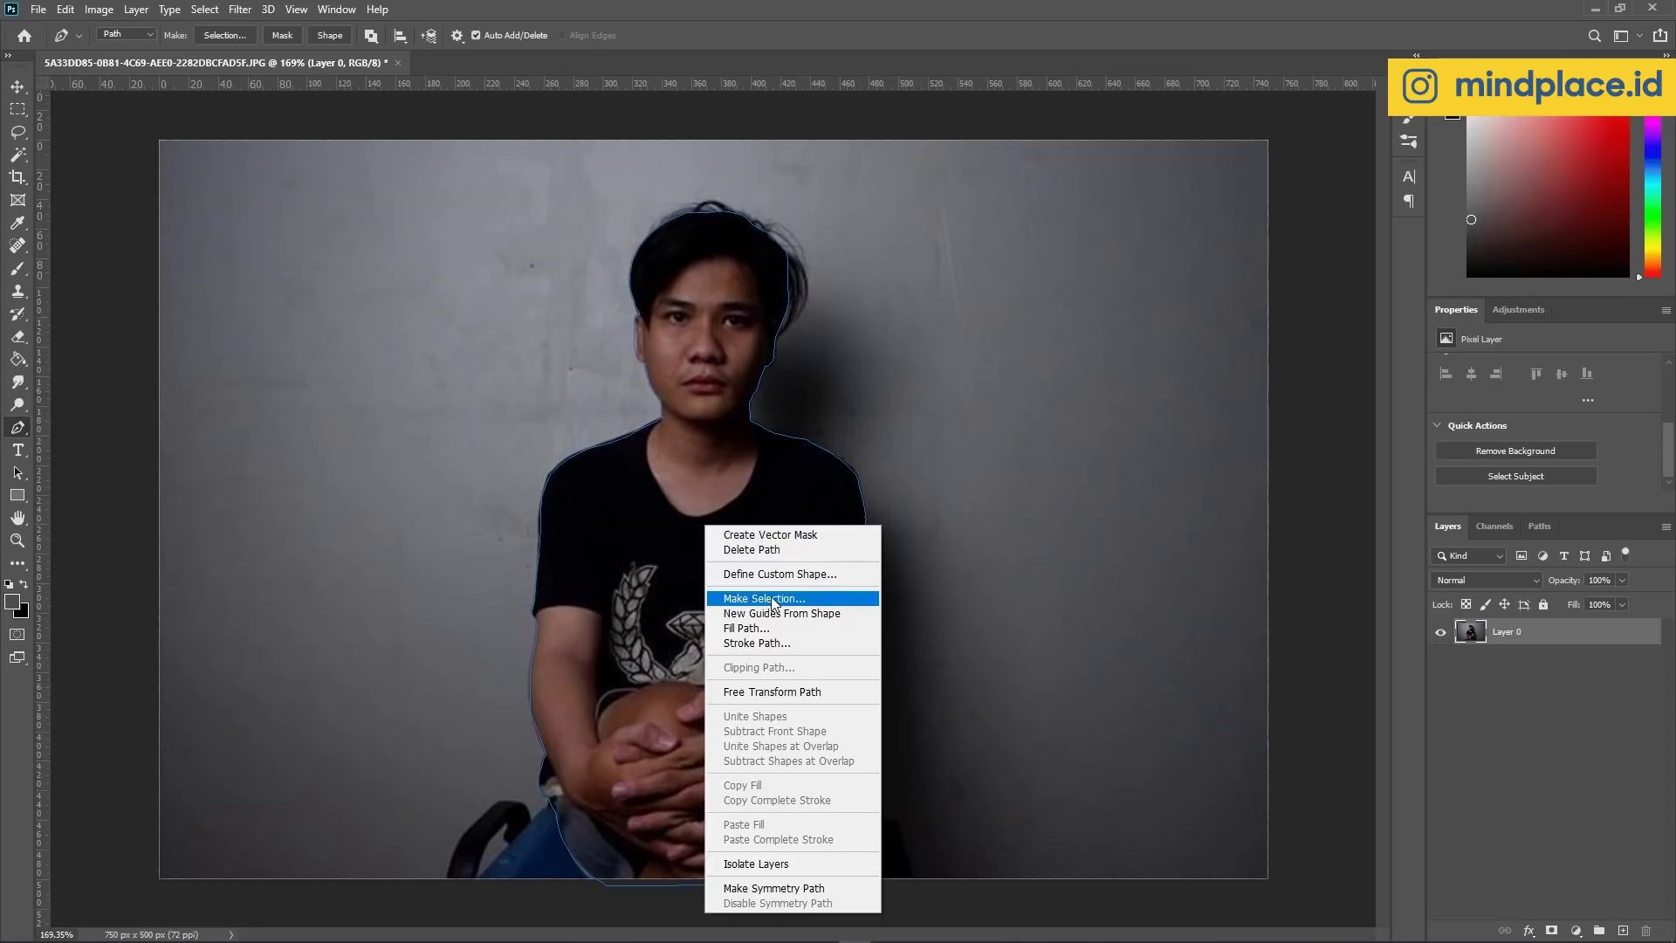
{"action": "left_click", "coordinate": [747, 590]}
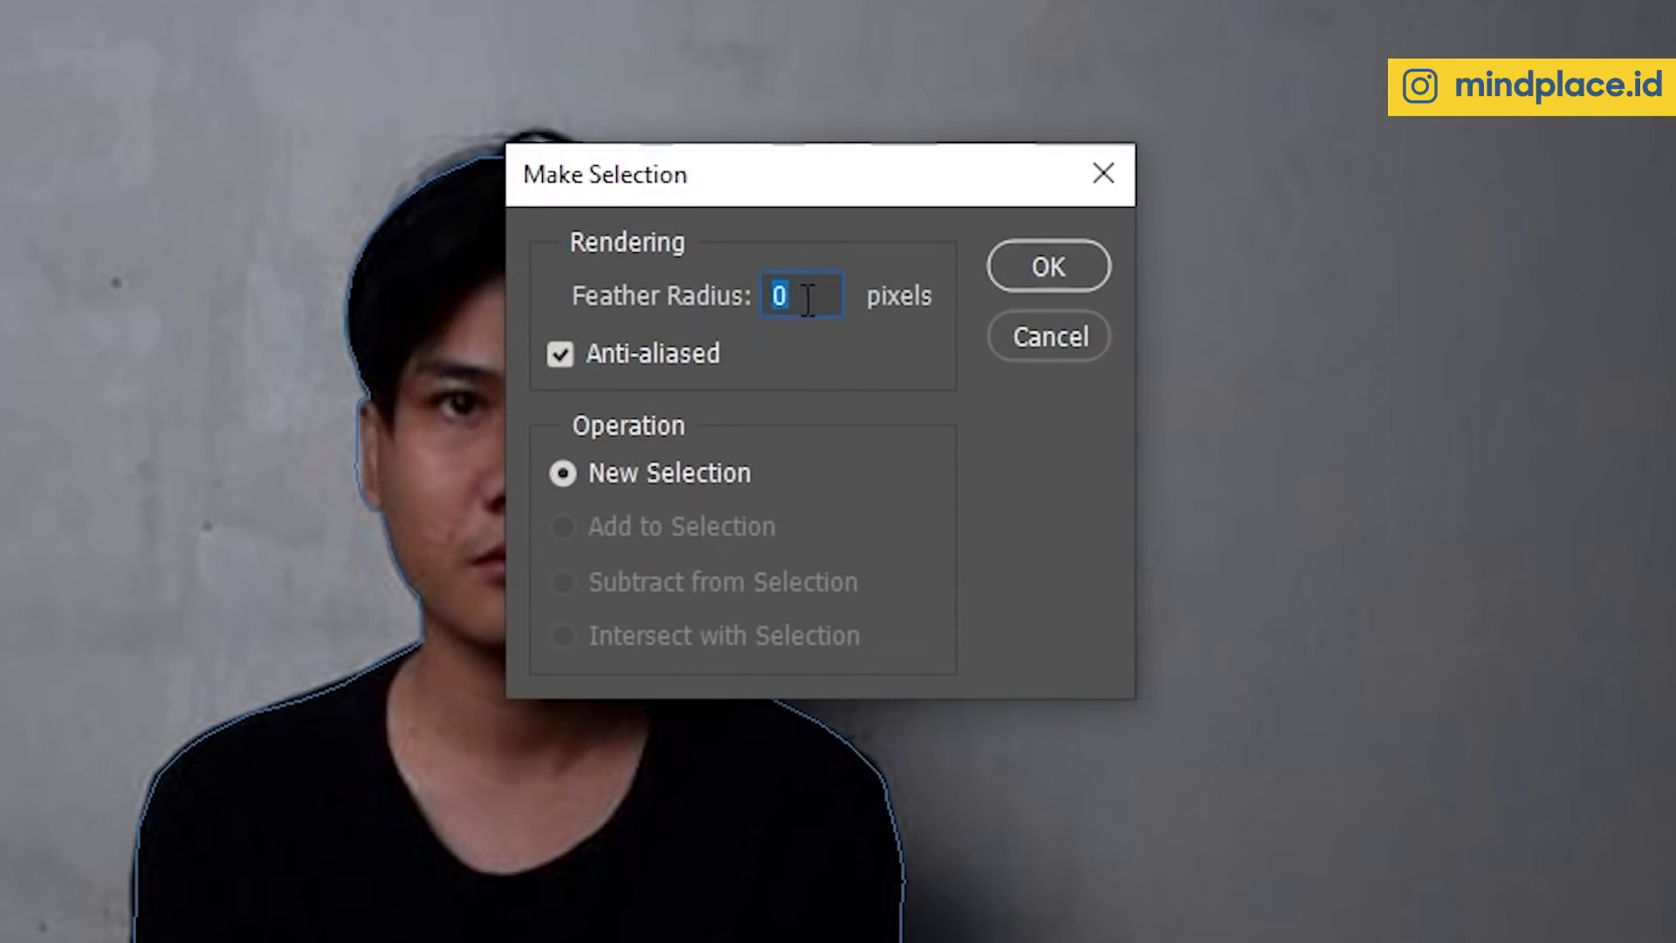
{"action": "left_click", "coordinate": [1050, 276]}
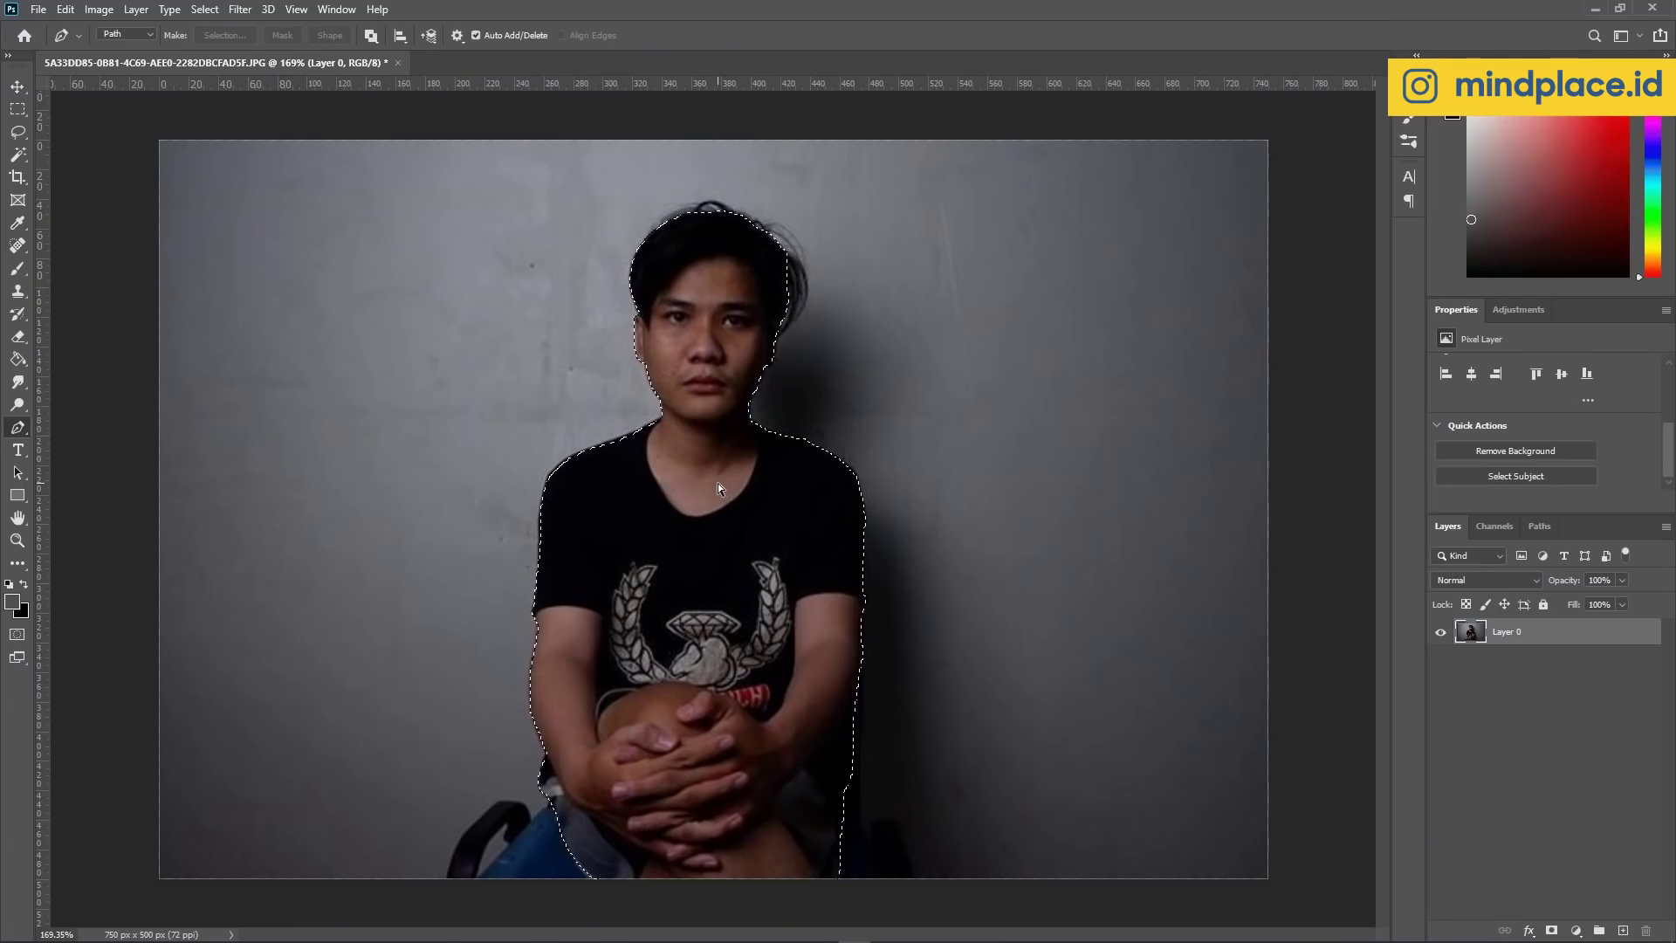
{"action": "key", "text": "ctrl+shift+i"}
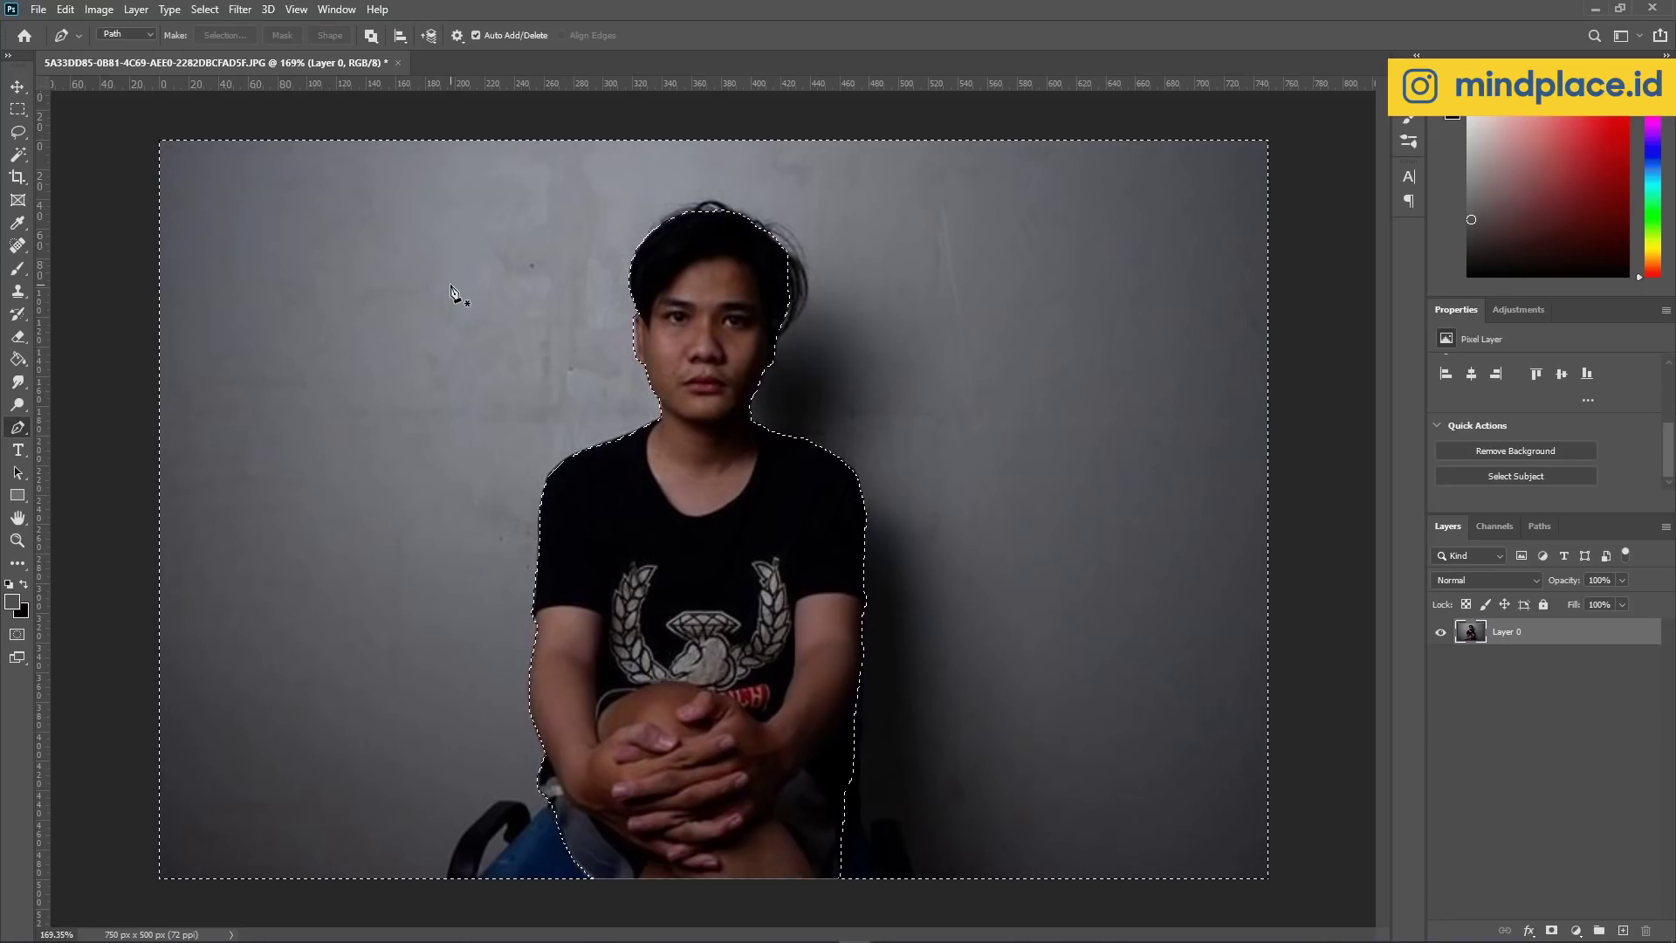
{"action": "key", "text": "Delete"}
{"action": "key", "text": "z"}
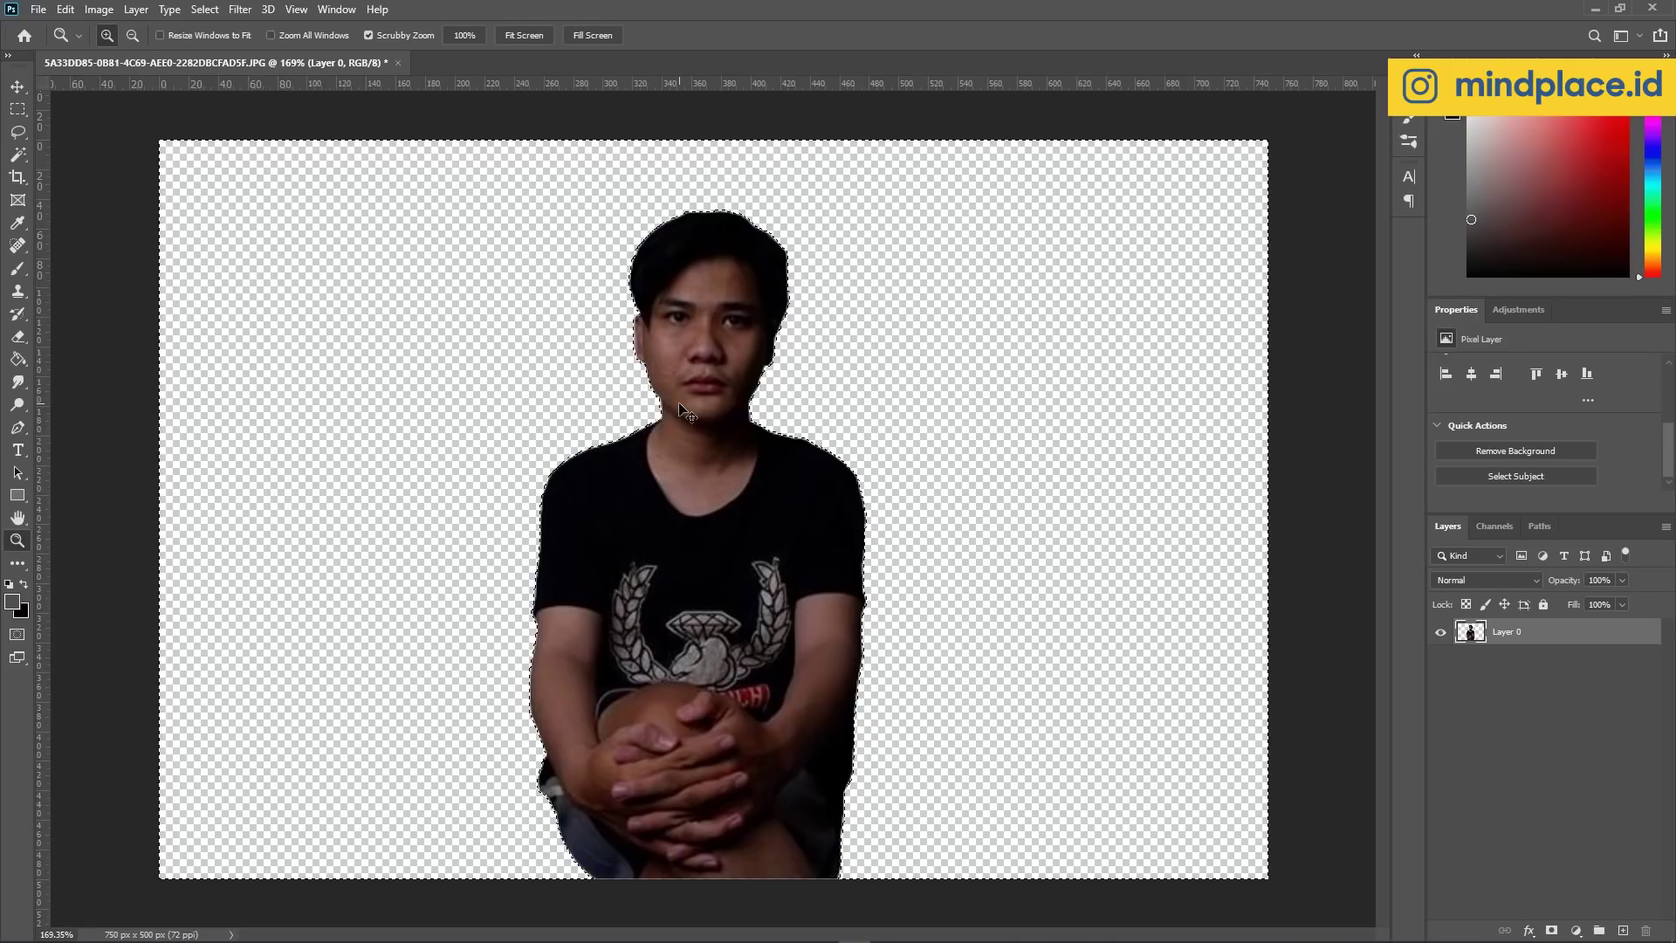
{"action": "key", "text": "ctrl+d"}
{"action": "scroll", "coordinate": [680, 445], "scroll_direction": "down", "scroll_amount": 5}
{"action": "scroll", "coordinate": [672, 383], "scroll_direction": "up", "scroll_amount": 2}
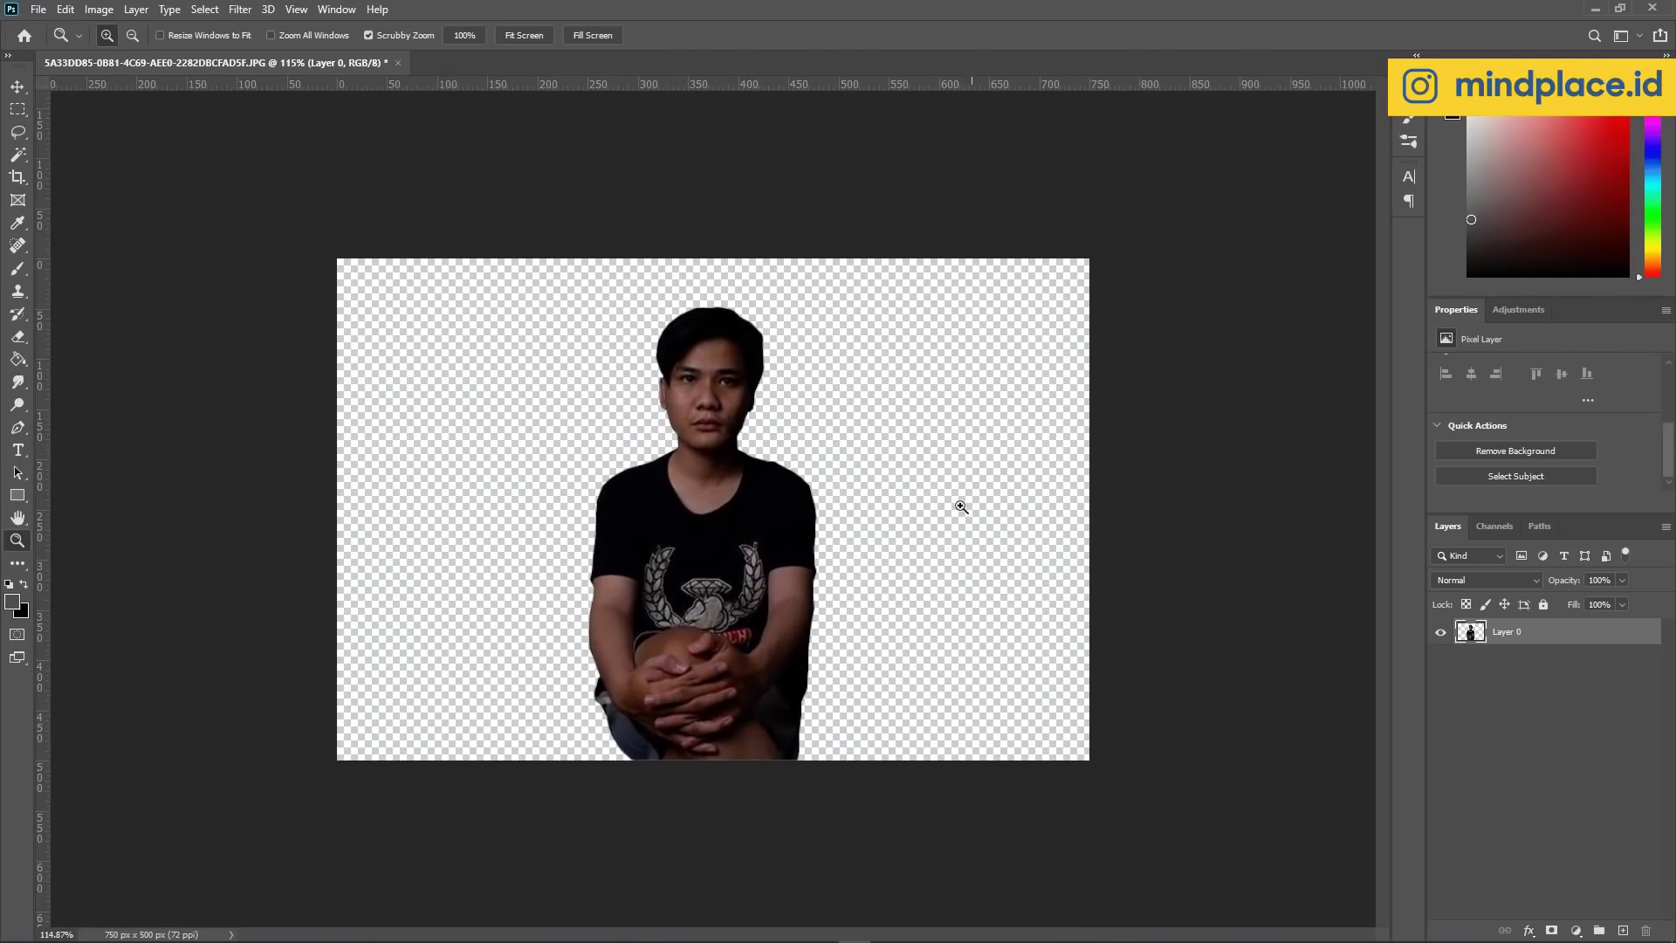
{"action": "left_click", "coordinate": [725, 931]}
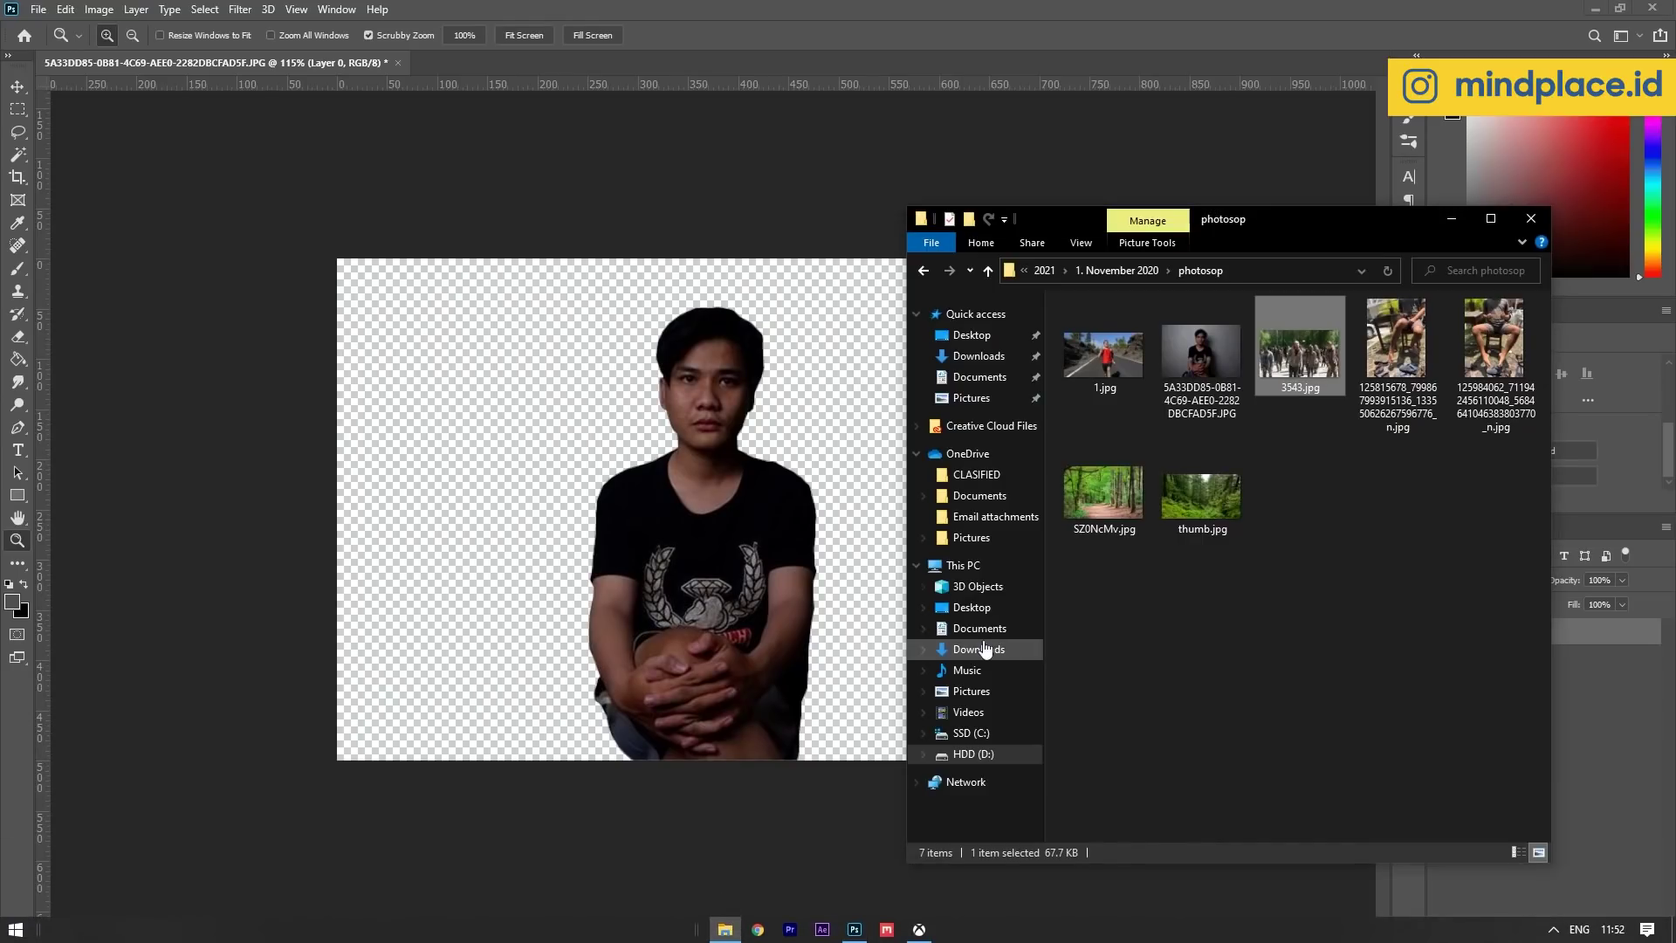
Open 3543.jpg and thumb.jpg together in Photoshop and zoom out on the crowd photo.
{"action": "left_click", "coordinate": [1201, 498], "text": "ctrl"}
{"action": "key", "text": "Return"}
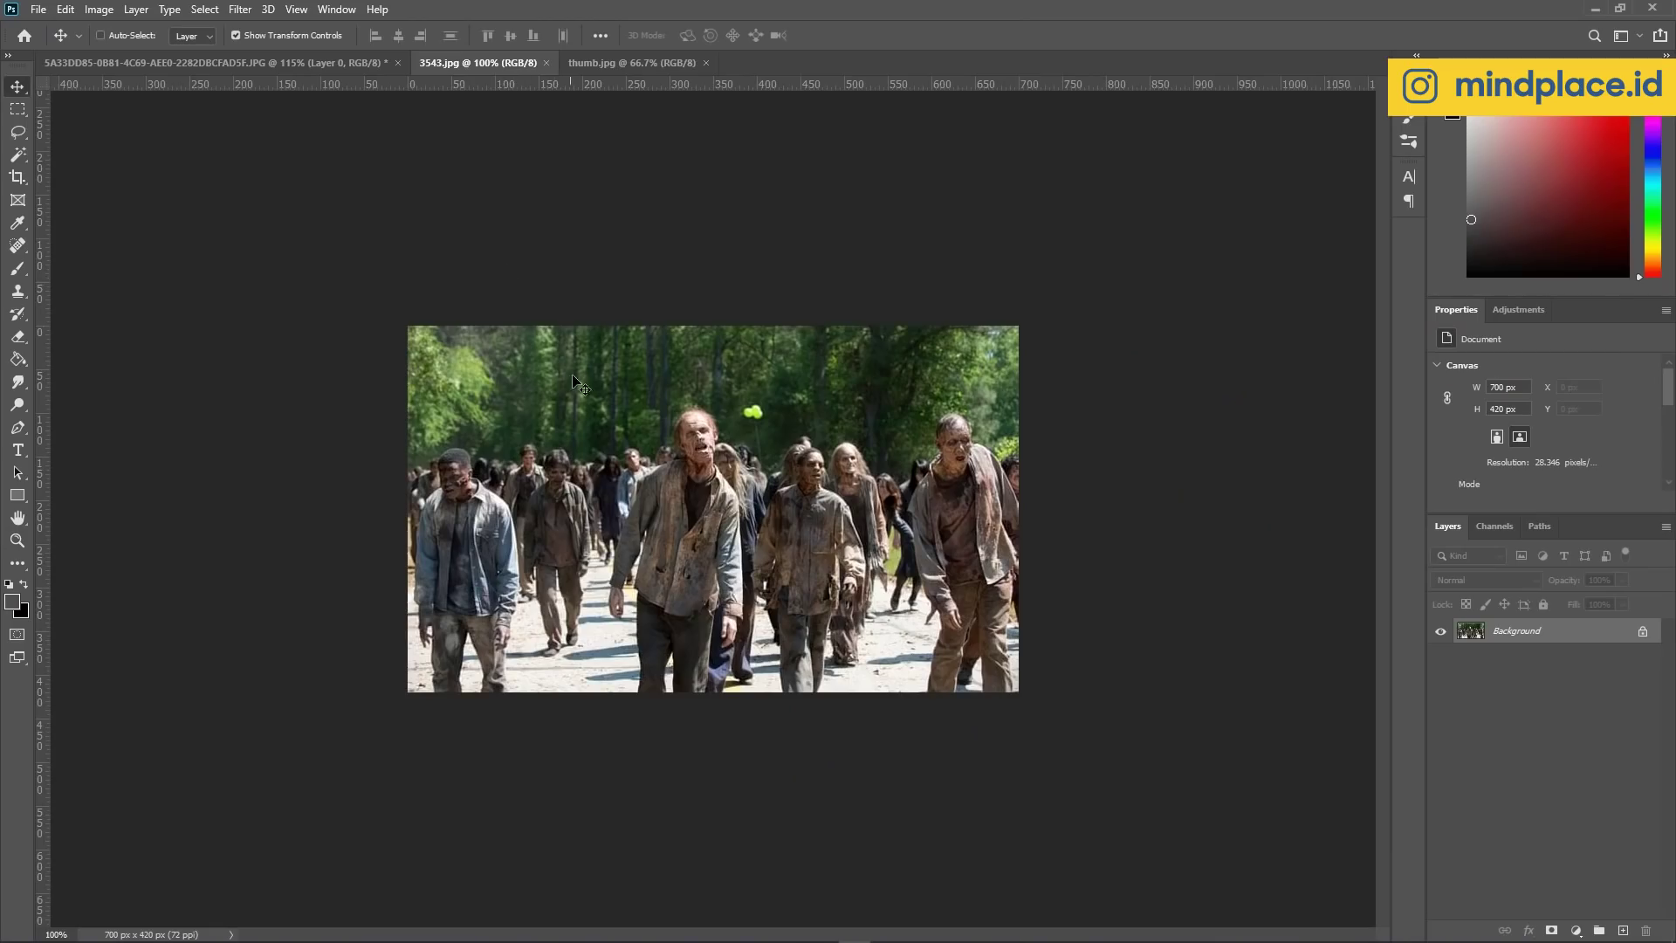
{"action": "left_click_drag", "start_coordinate": [699, 450], "coordinate": [689, 437]}
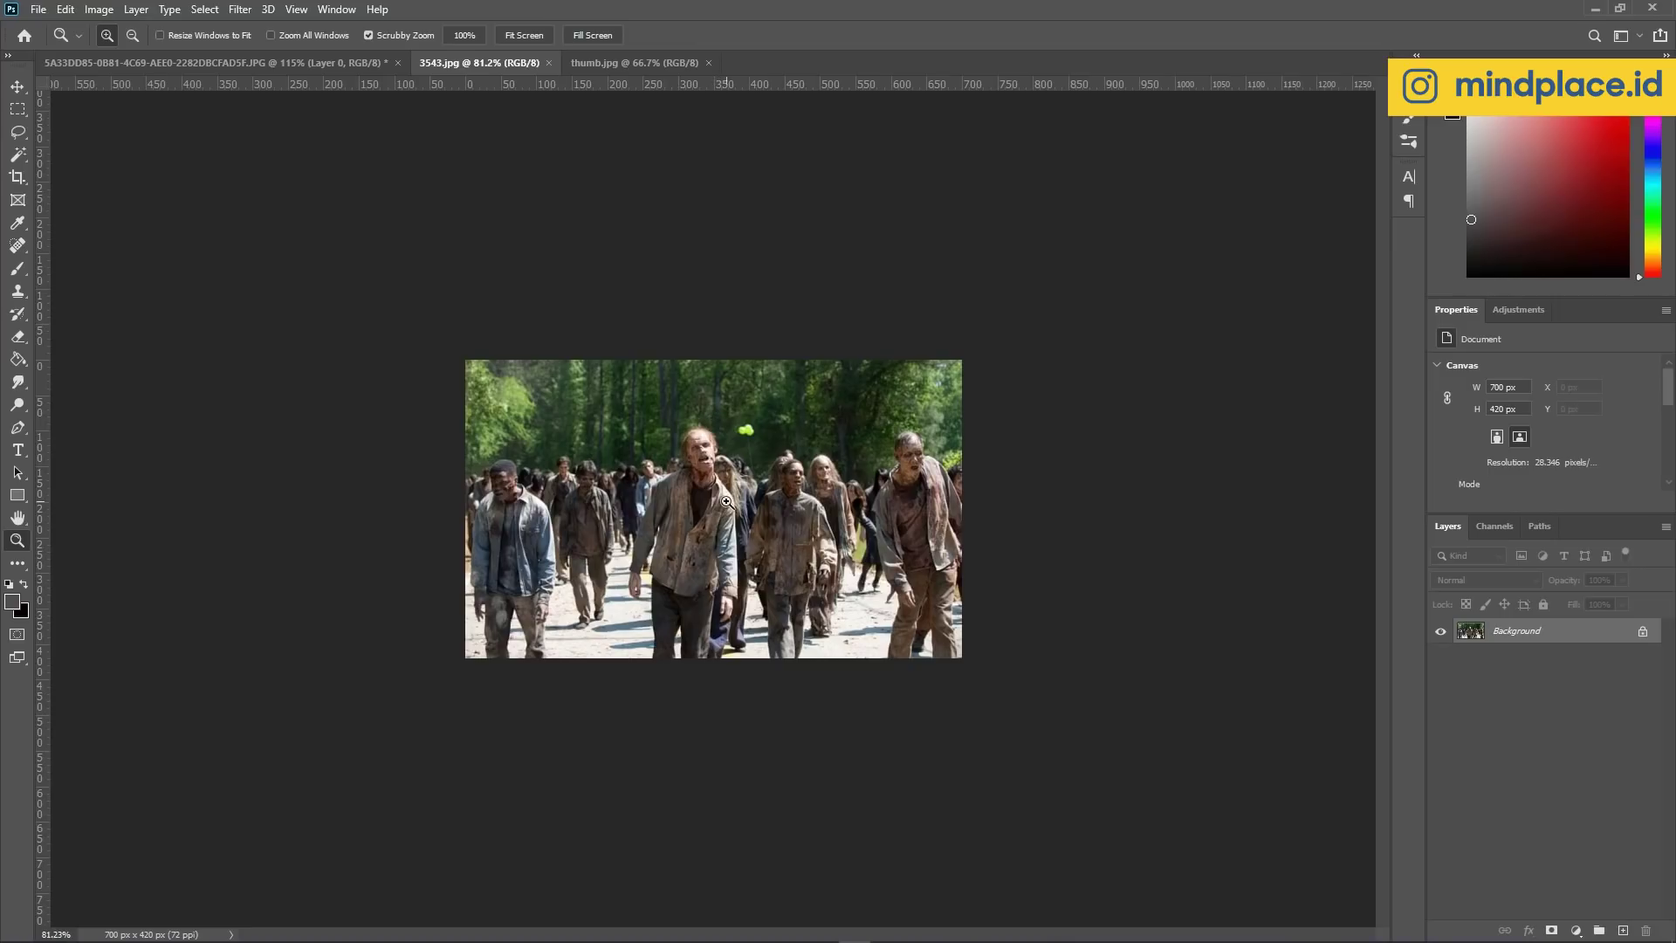
{"action": "left_click_drag", "start_coordinate": [669, 465], "coordinate": [650, 462]}
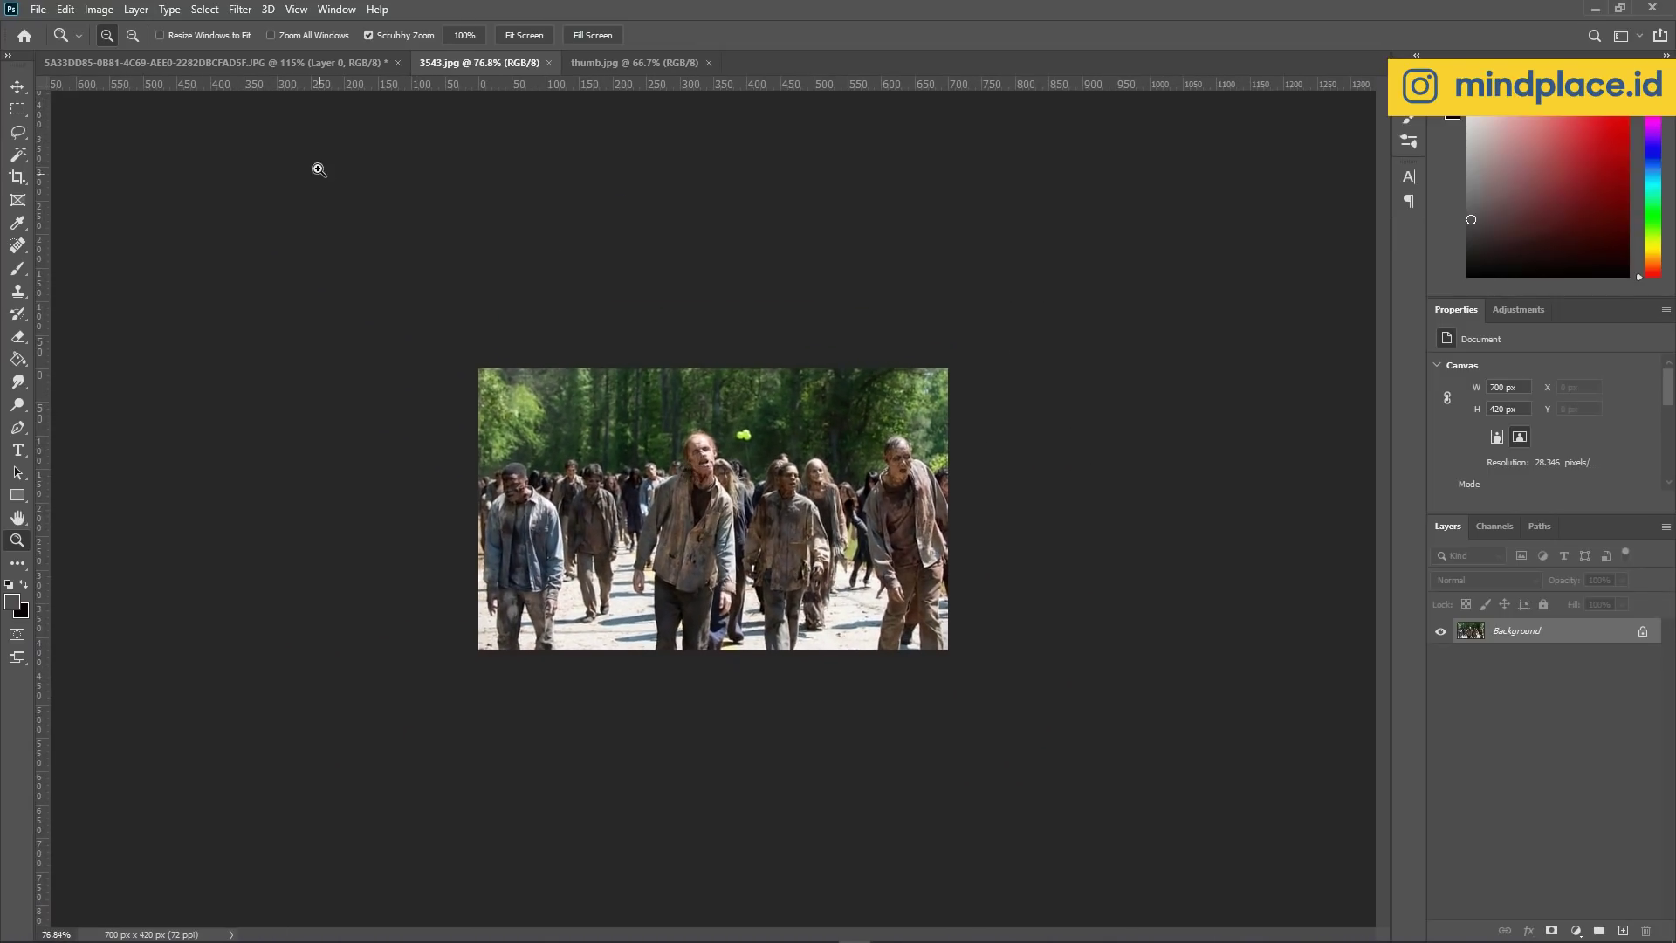
{"action": "key", "text": "b"}
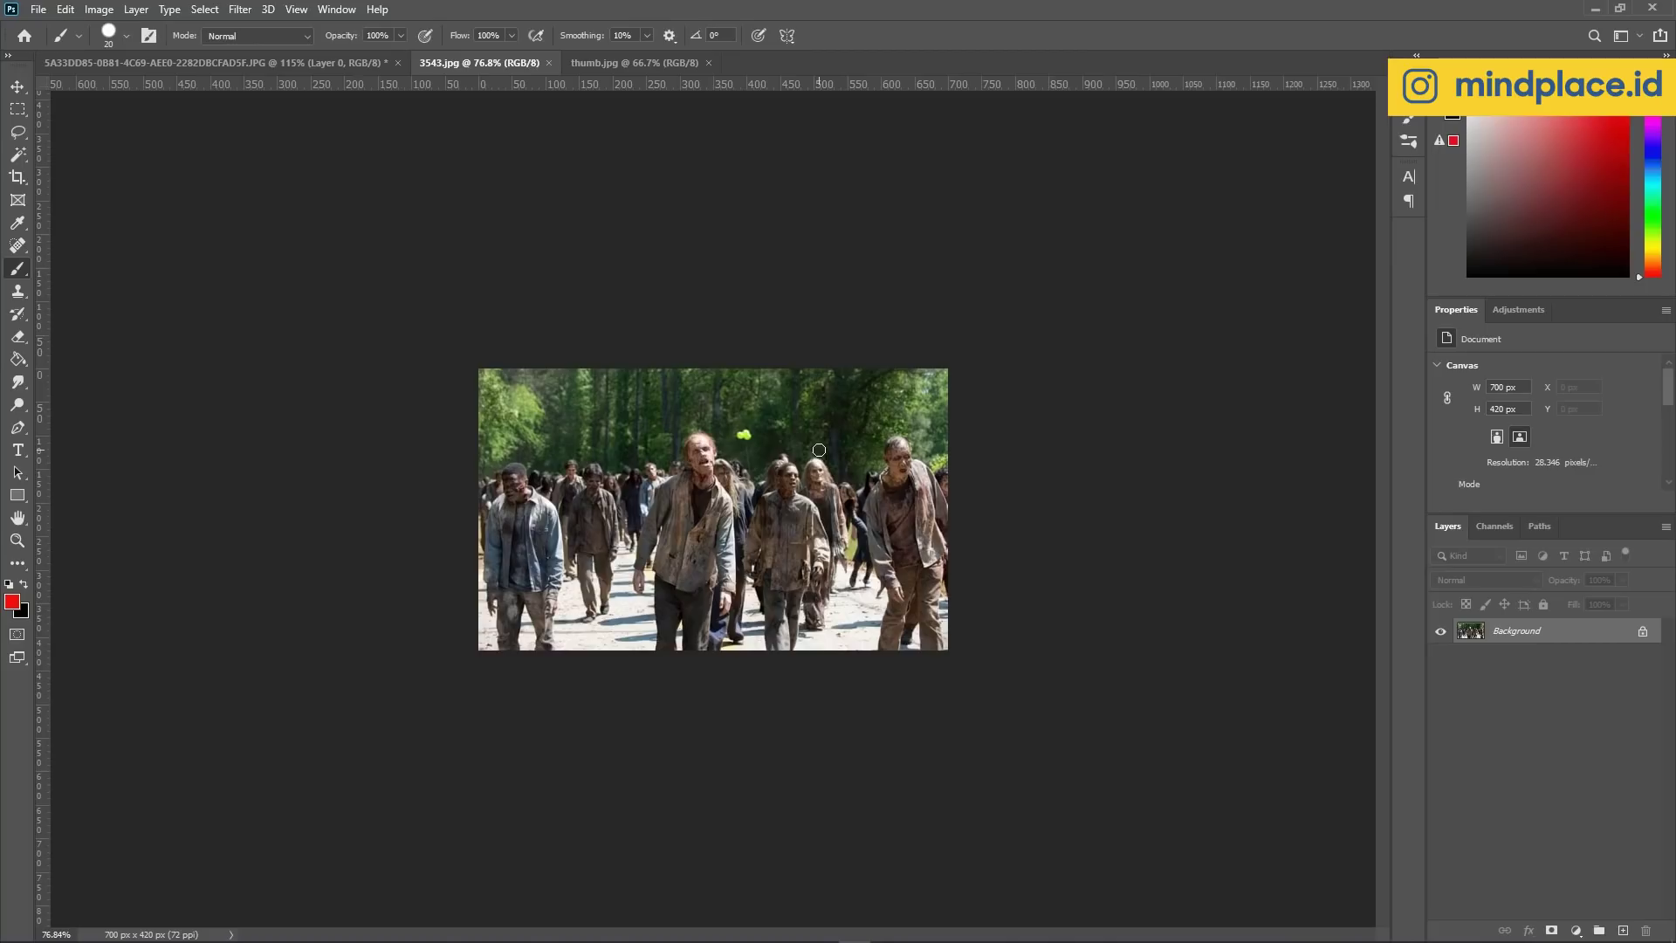
{"action": "left_click_drag", "start_coordinate": [794, 428], "coordinate": [832, 430]}
{"action": "mouse_move", "coordinate": [808, 501]}
{"action": "left_mouse_down"}
{"action": "mouse_move", "coordinate": [760, 650]}
{"action": "mouse_move", "coordinate": [864, 651]}
{"action": "left_mouse_up"}
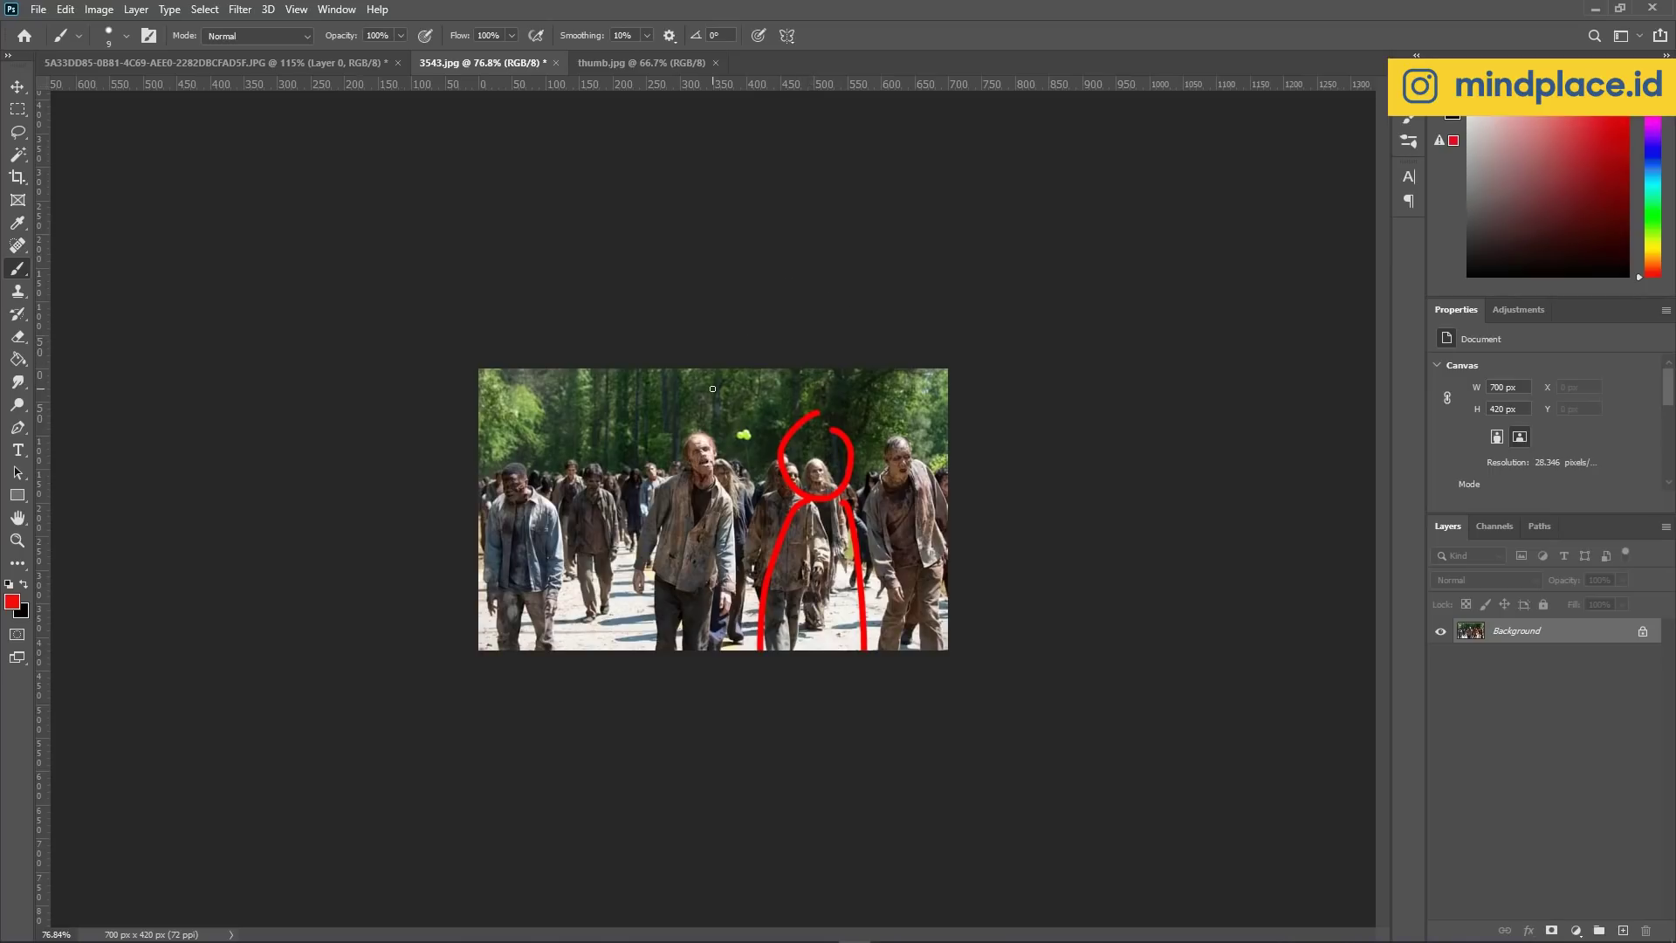
{"action": "key", "text": "ctrl+z"}
{"action": "key", "text": "ctrl+z"}
{"action": "key", "text": "ctrl+z"}
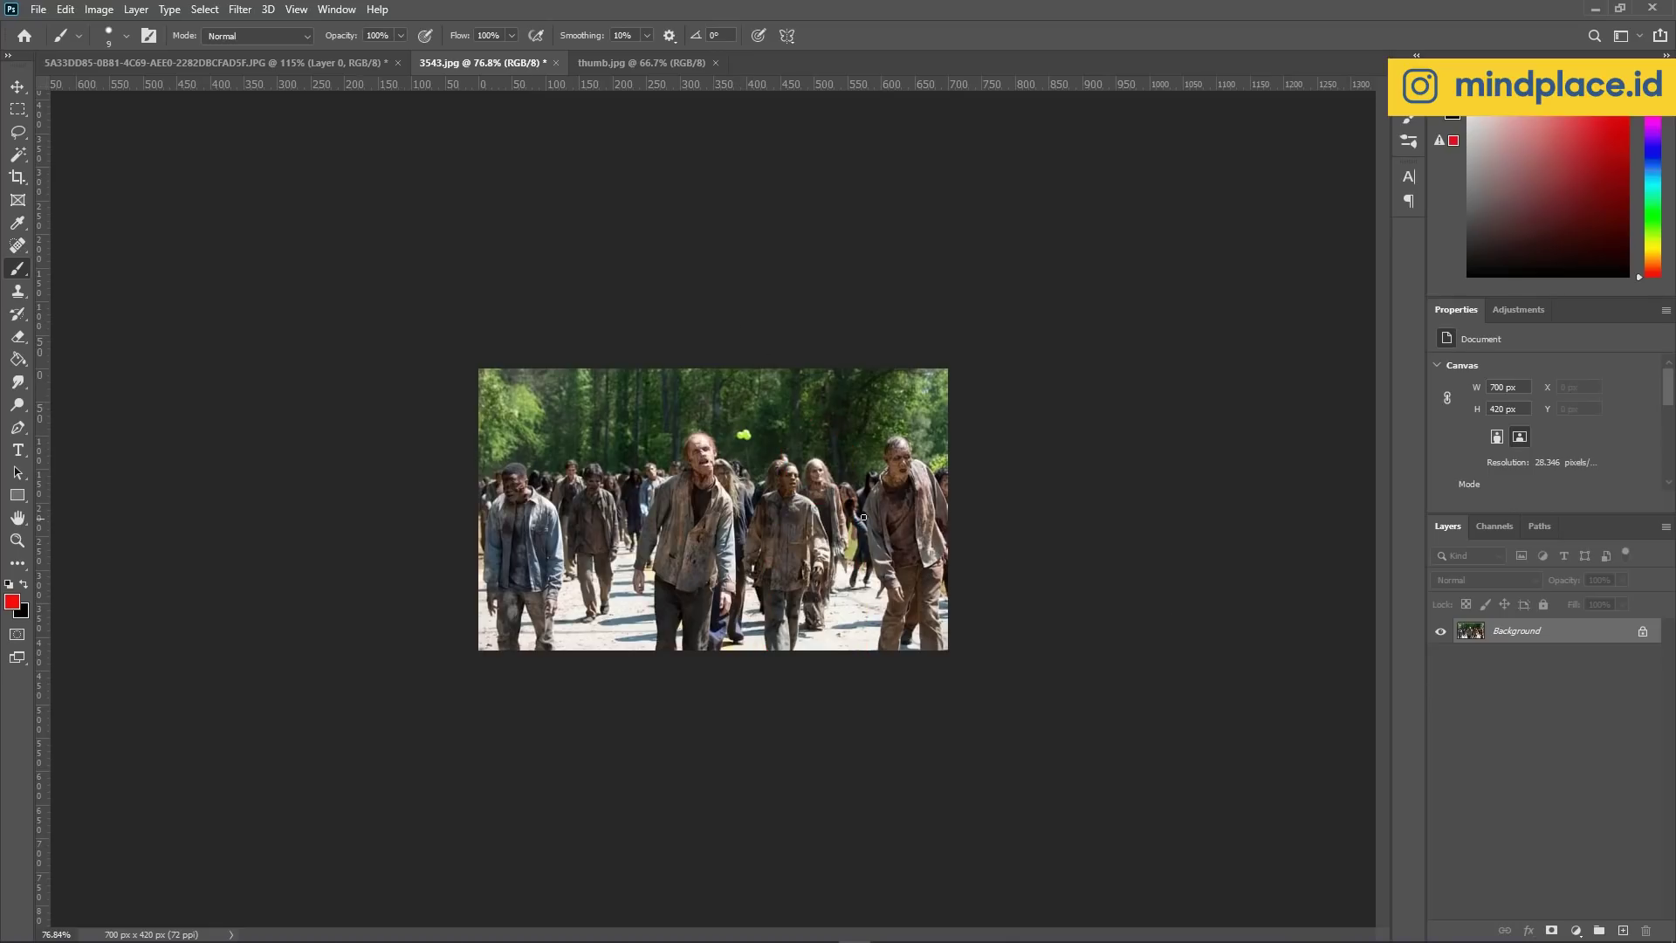
{"action": "key", "text": "z"}
{"action": "left_click_drag", "start_coordinate": [736, 475], "coordinate": [991, 530]}
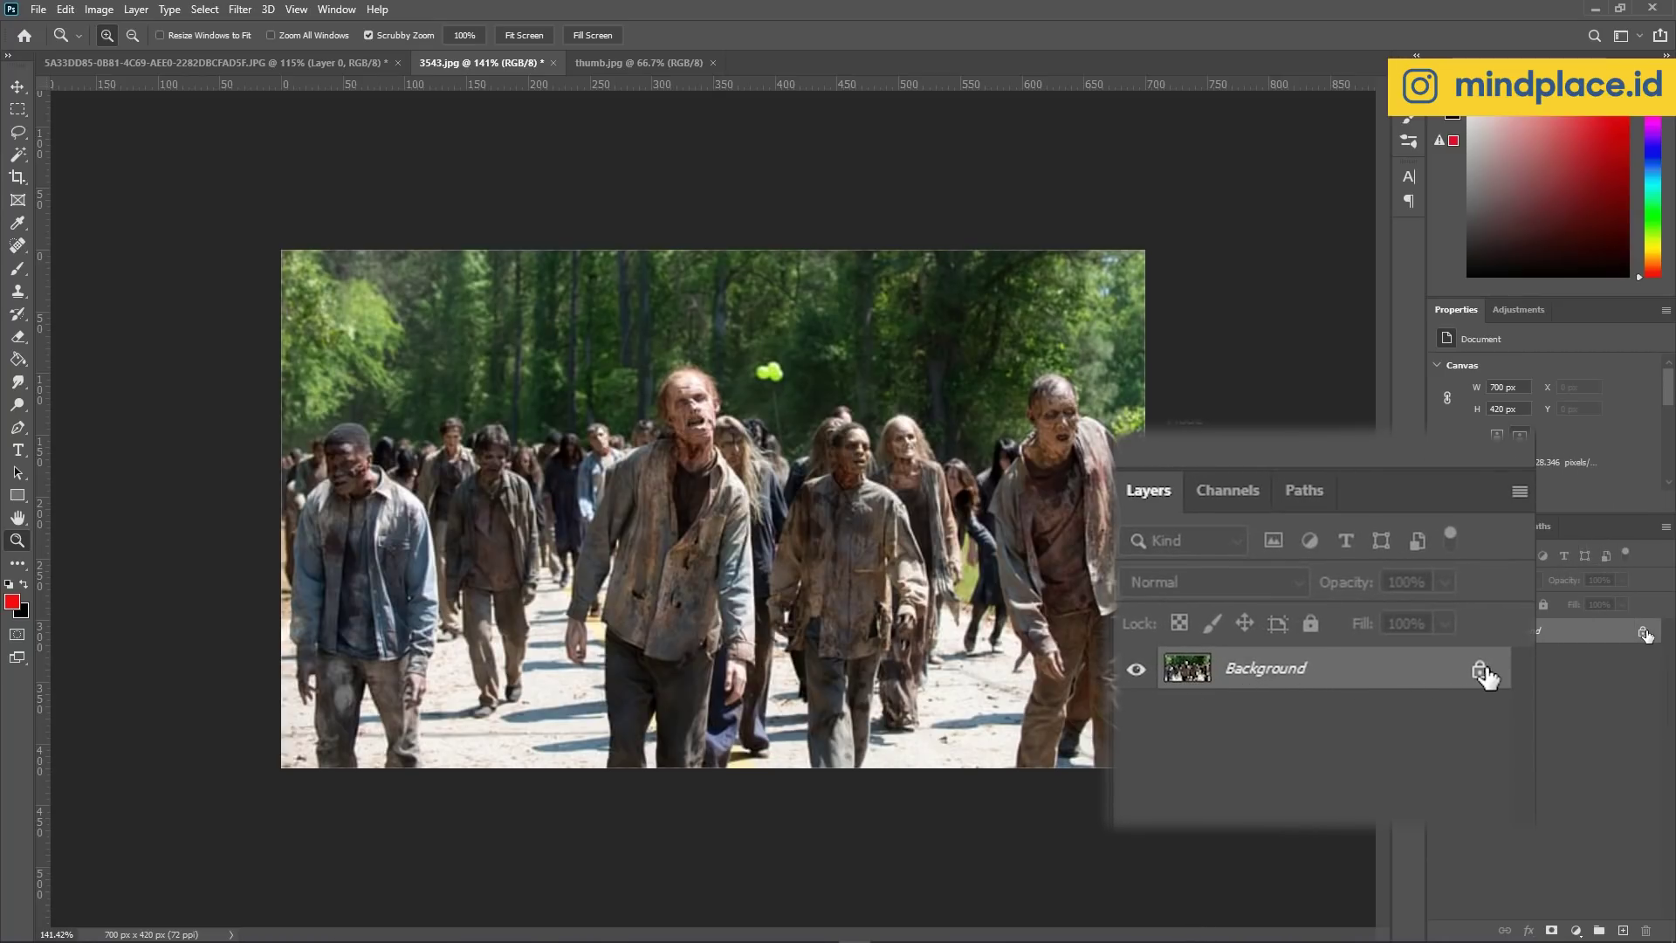
Unlock the crowd photo's layer and crop-extend its canvas upward to 700 × 628 px.
{"action": "left_click", "coordinate": [1642, 630]}
{"action": "left_click_drag", "start_coordinate": [1072, 512], "coordinate": [732, 469]}
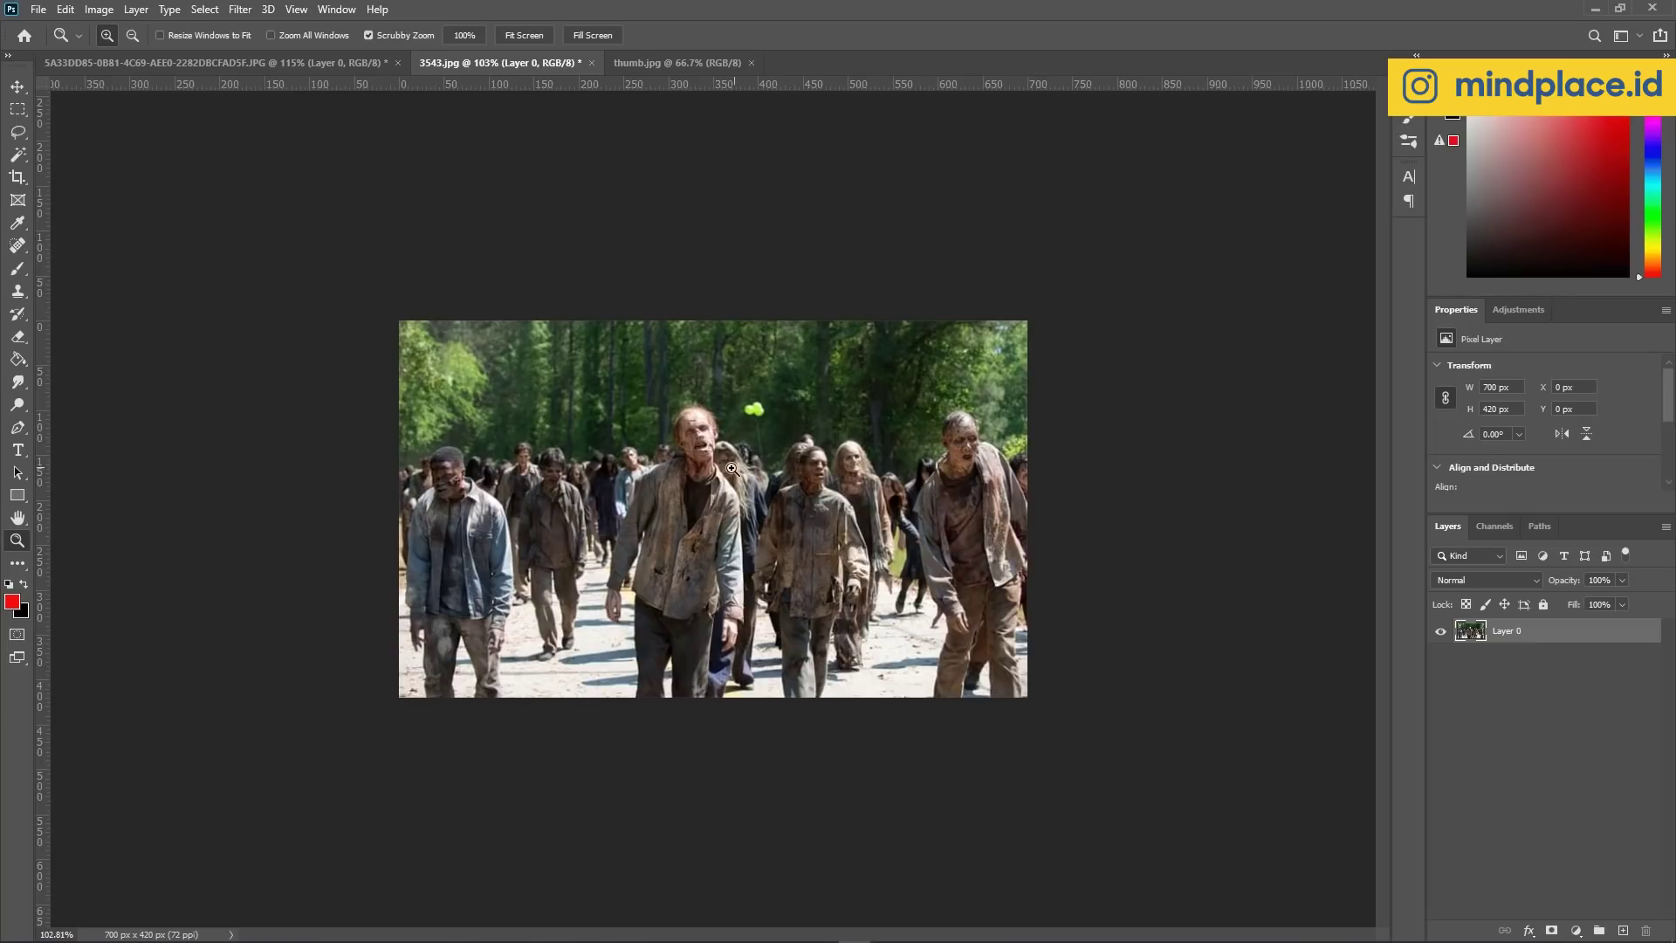
{"action": "key", "text": "c"}
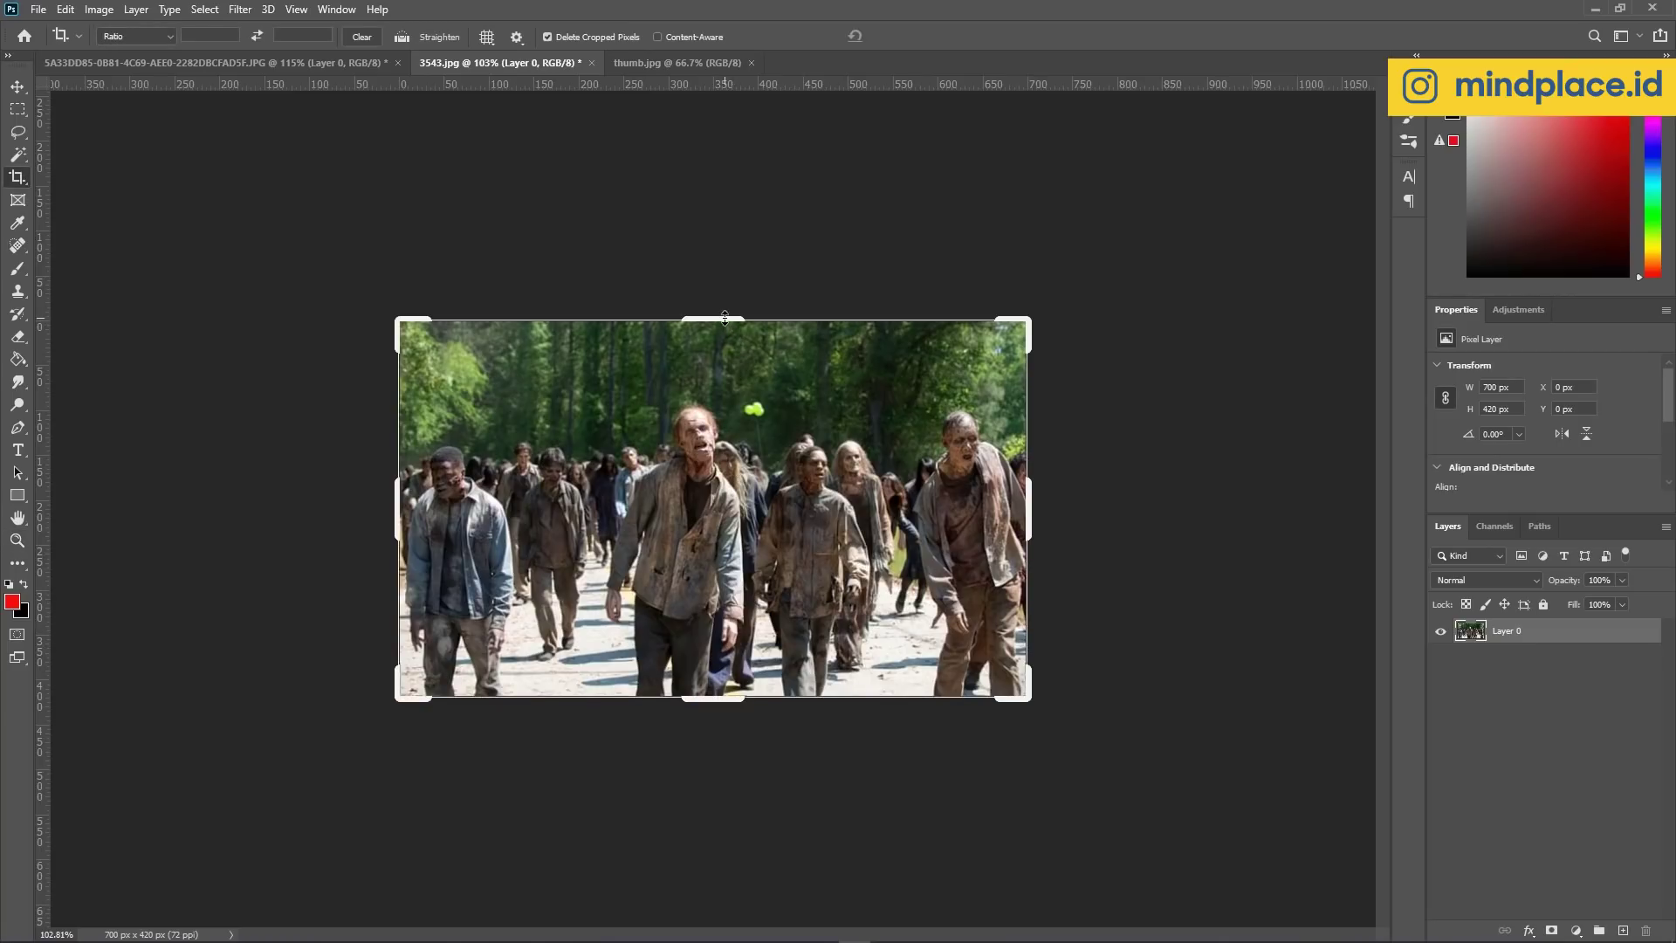
{"action": "left_click_drag", "start_coordinate": [725, 317], "coordinate": [718, 222]}
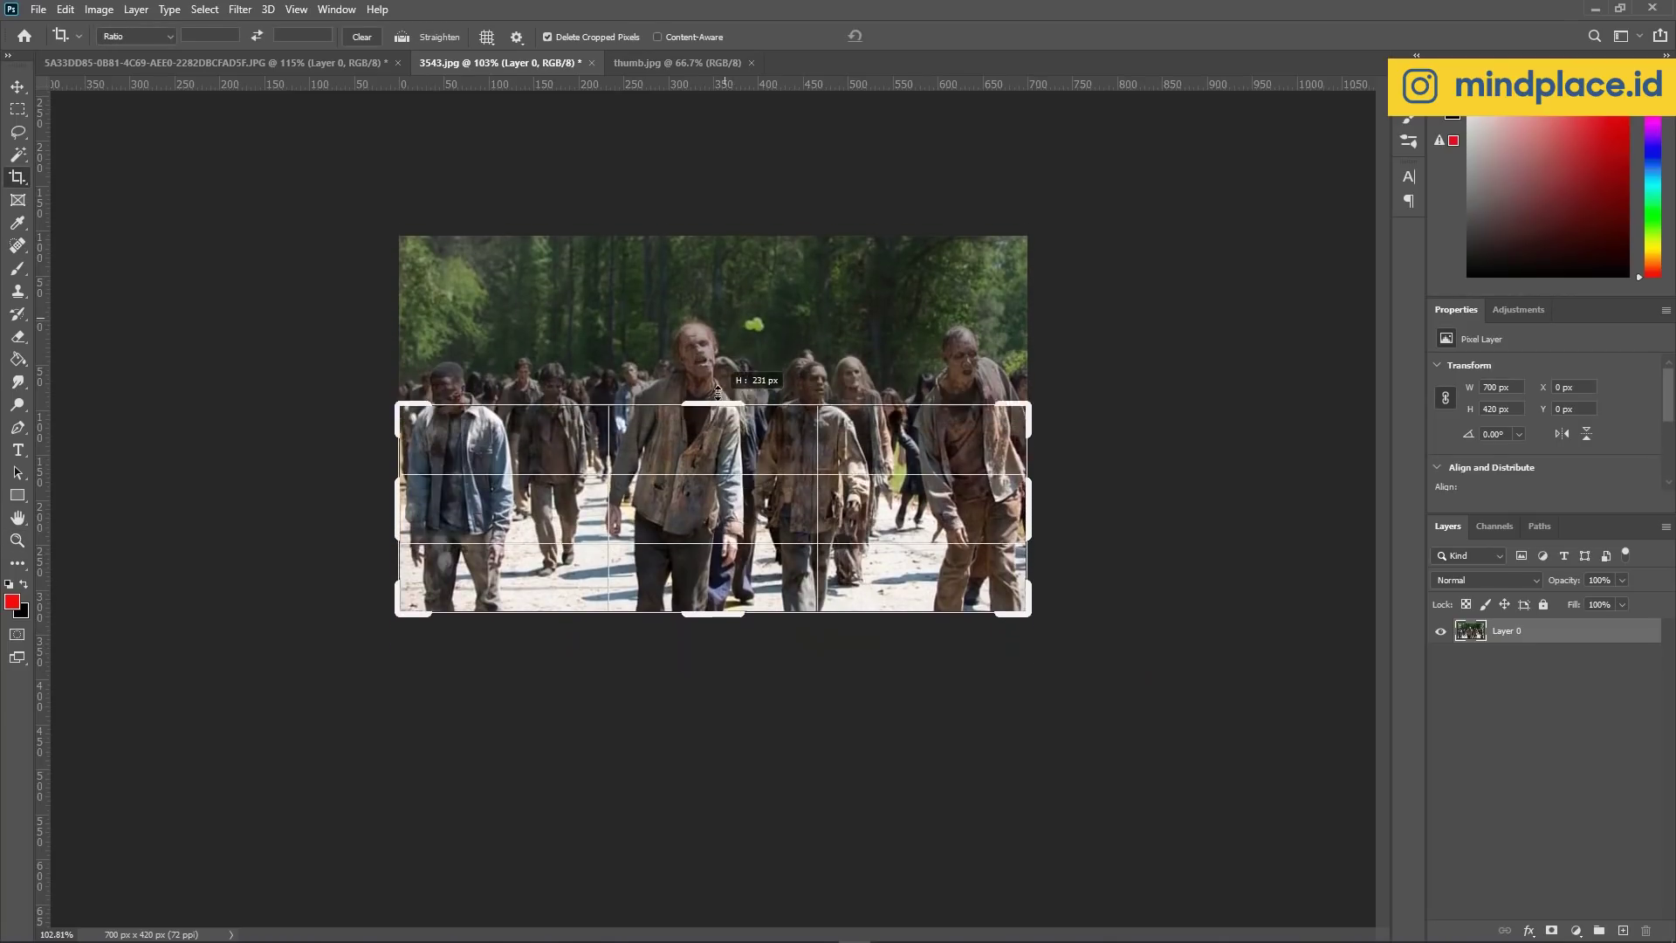
{"action": "left_click_drag", "start_coordinate": [719, 222], "coordinate": [719, 220]}
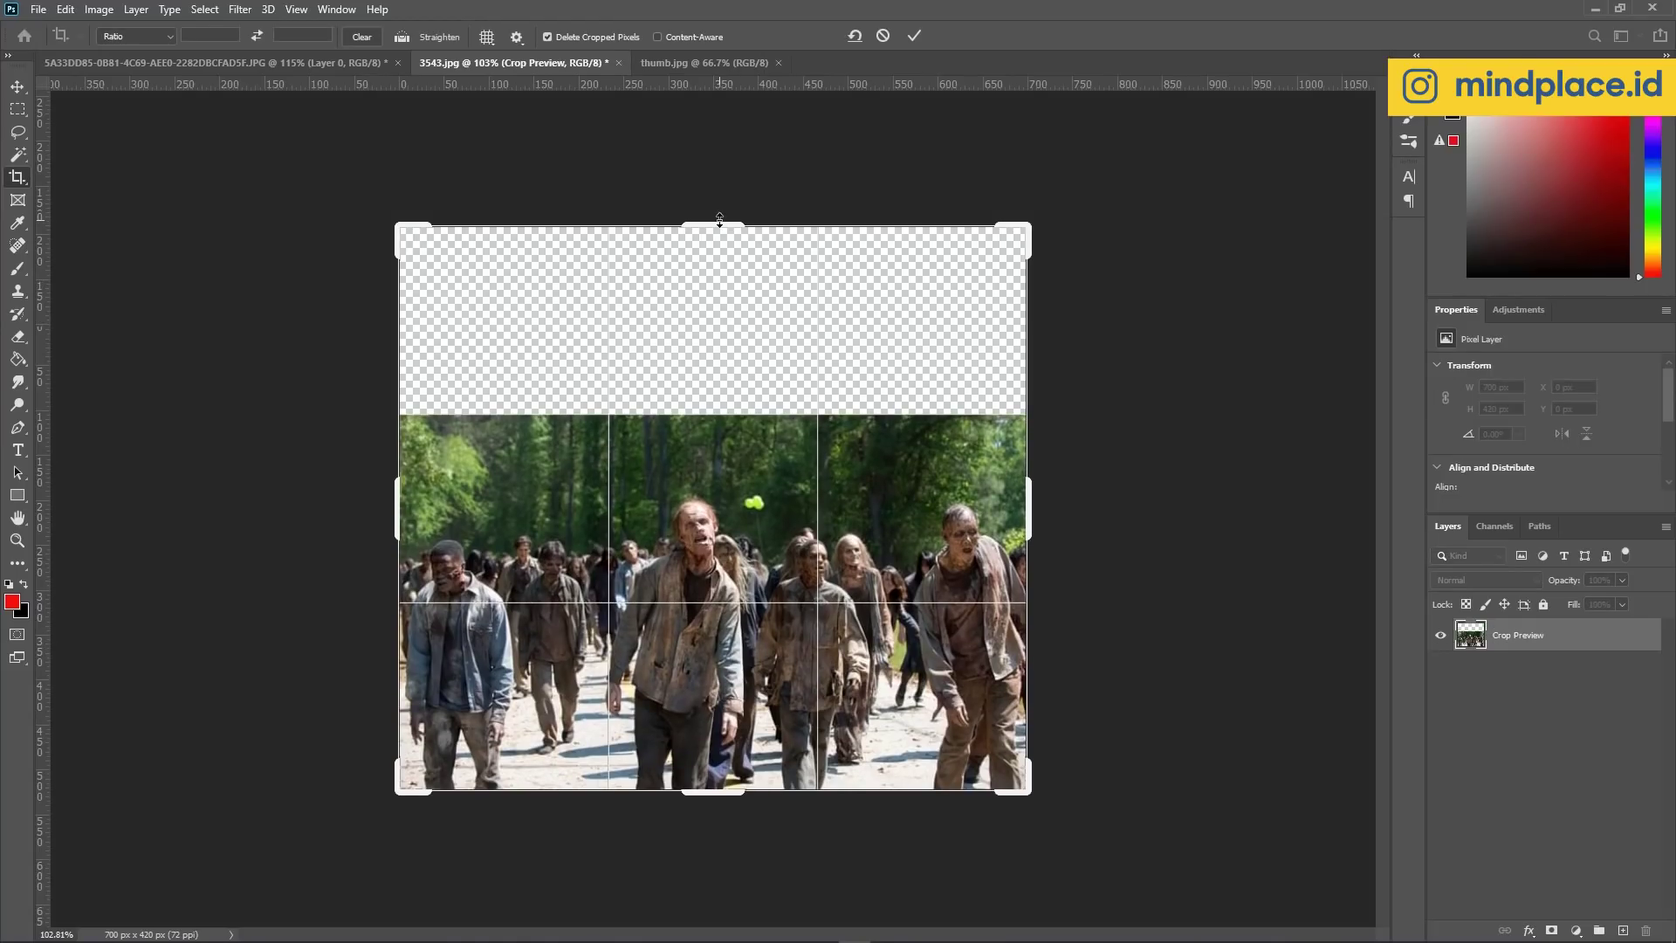
{"action": "key", "text": "Return"}
Zoom in and marquee-select the strip of trees at the photo's top.
{"action": "key", "text": "z"}
{"action": "left_click_drag", "start_coordinate": [636, 299], "coordinate": [339, 210]}
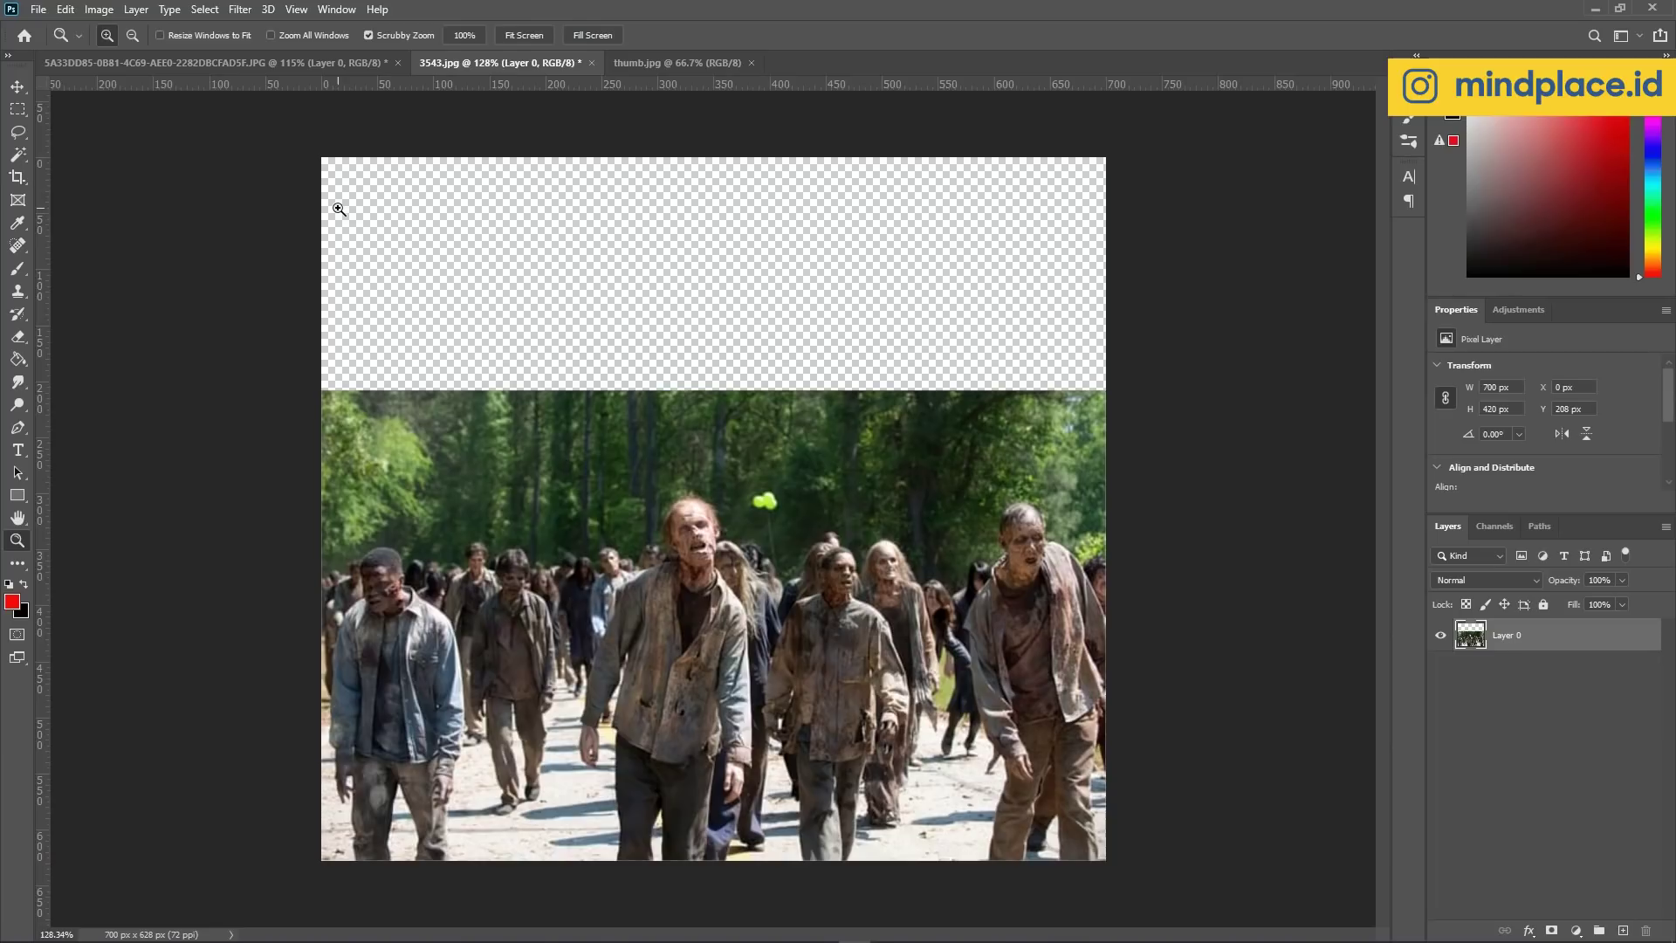
{"action": "left_click", "coordinate": [18, 109]}
{"action": "mouse_move", "coordinate": [321, 390]}
{"action": "left_mouse_down"}
{"action": "mouse_move", "coordinate": [1138, 472]}
{"action": "mouse_move", "coordinate": [1105, 481]}
{"action": "left_mouse_up"}
Try stretching the selected tree strip upward, then cancel and deselect.
{"action": "key", "text": "ctrl+t"}
{"action": "left_click_drag", "start_coordinate": [714, 390], "coordinate": [725, 174]}
{"action": "key", "text": "Escape"}
{"action": "key", "text": "ctrl+d"}
{"action": "key", "text": "z"}
Drag the forest photo thumb.jpg into 3543.jpg and scale it over the image's top.
{"action": "left_click", "coordinate": [680, 65]}
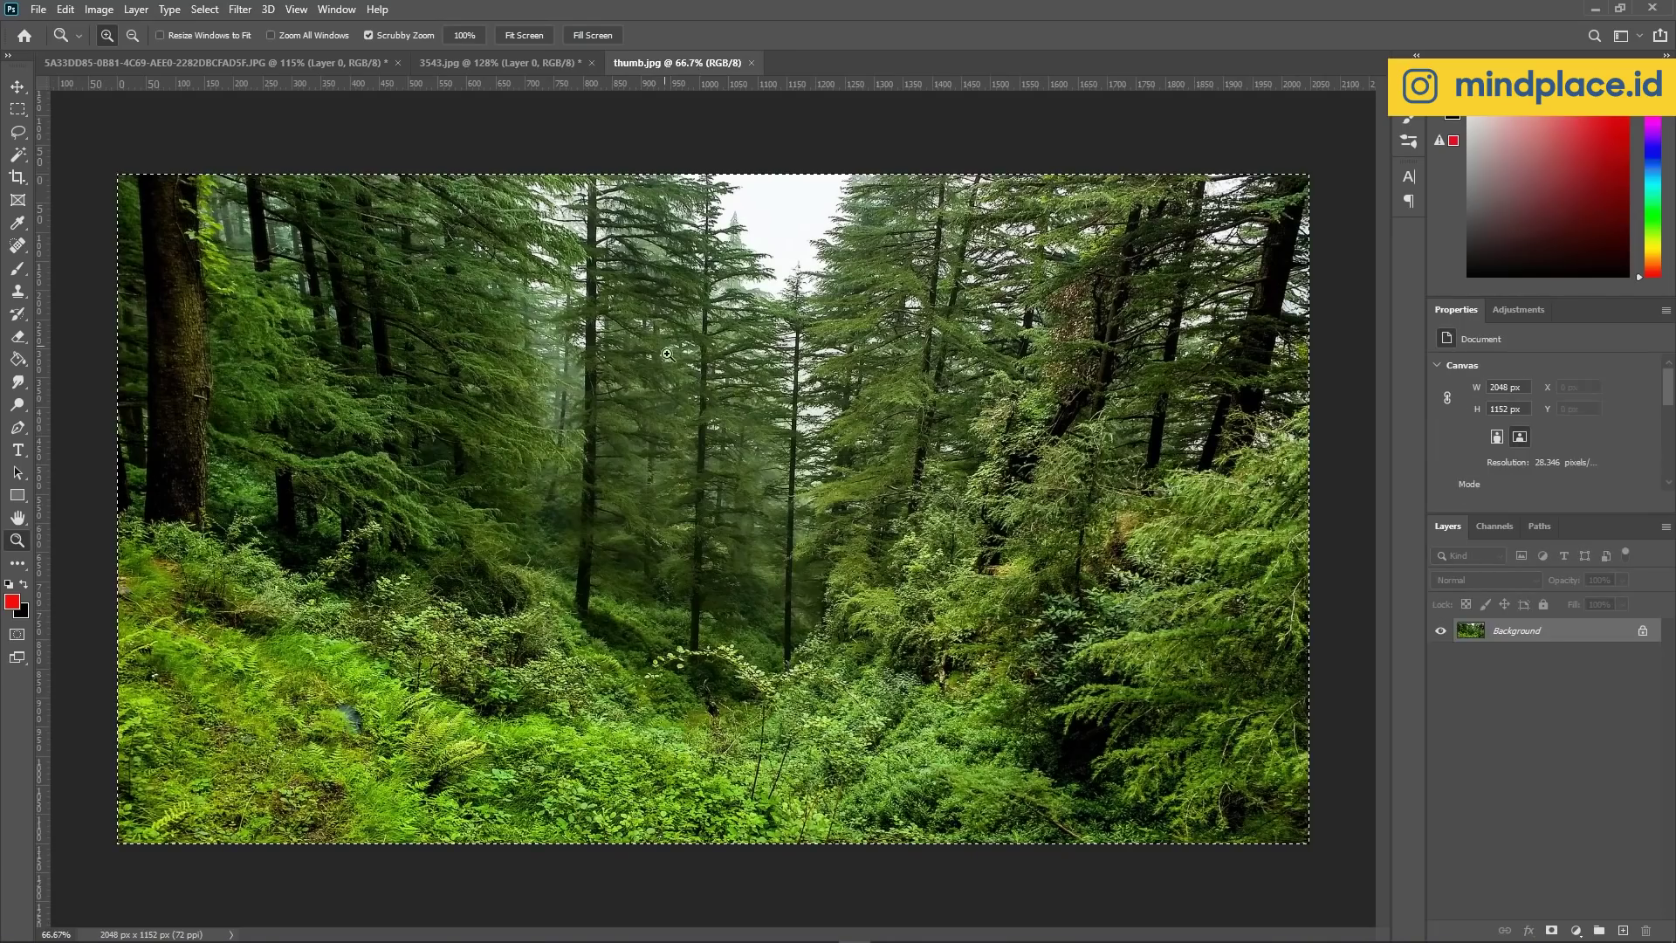
{"action": "key", "text": "ctrl+minus"}
{"action": "key", "text": "ctrl+0"}
{"action": "left_click_drag", "start_coordinate": [808, 465], "coordinate": [768, 465]}
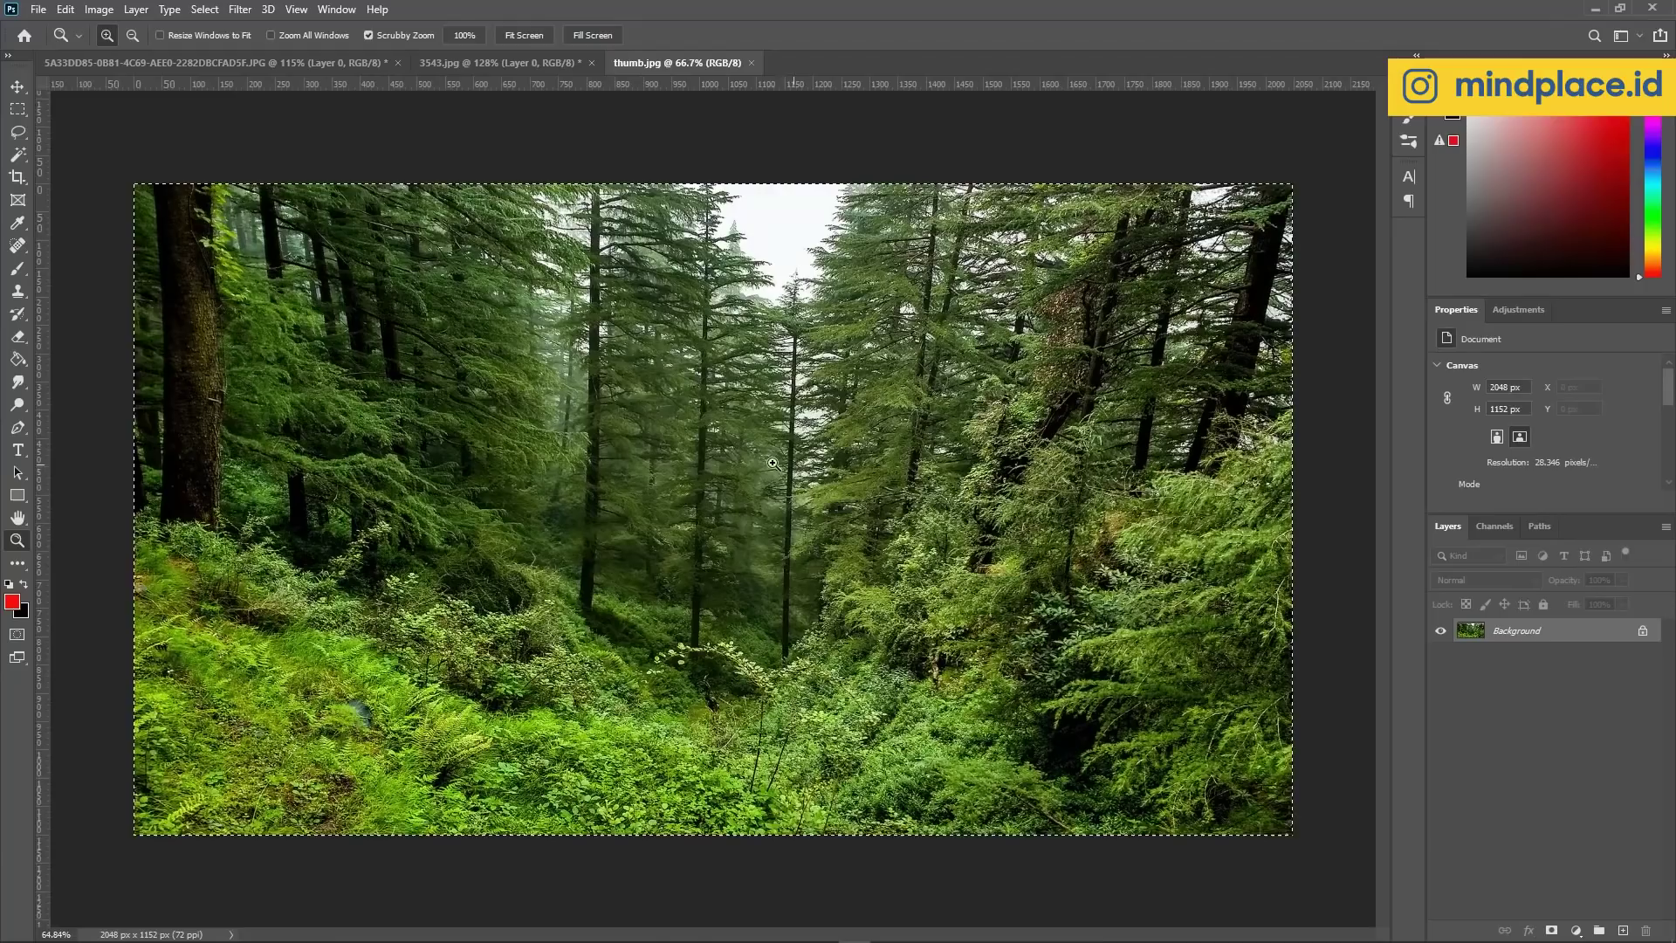
{"action": "left_click", "coordinate": [17, 109]}
{"action": "left_click", "coordinate": [18, 87]}
{"action": "mouse_move", "coordinate": [472, 262]}
{"action": "left_mouse_down"}
{"action": "mouse_move", "coordinate": [459, 108]}
{"action": "mouse_move", "coordinate": [611, 349]}
{"action": "left_mouse_up"}
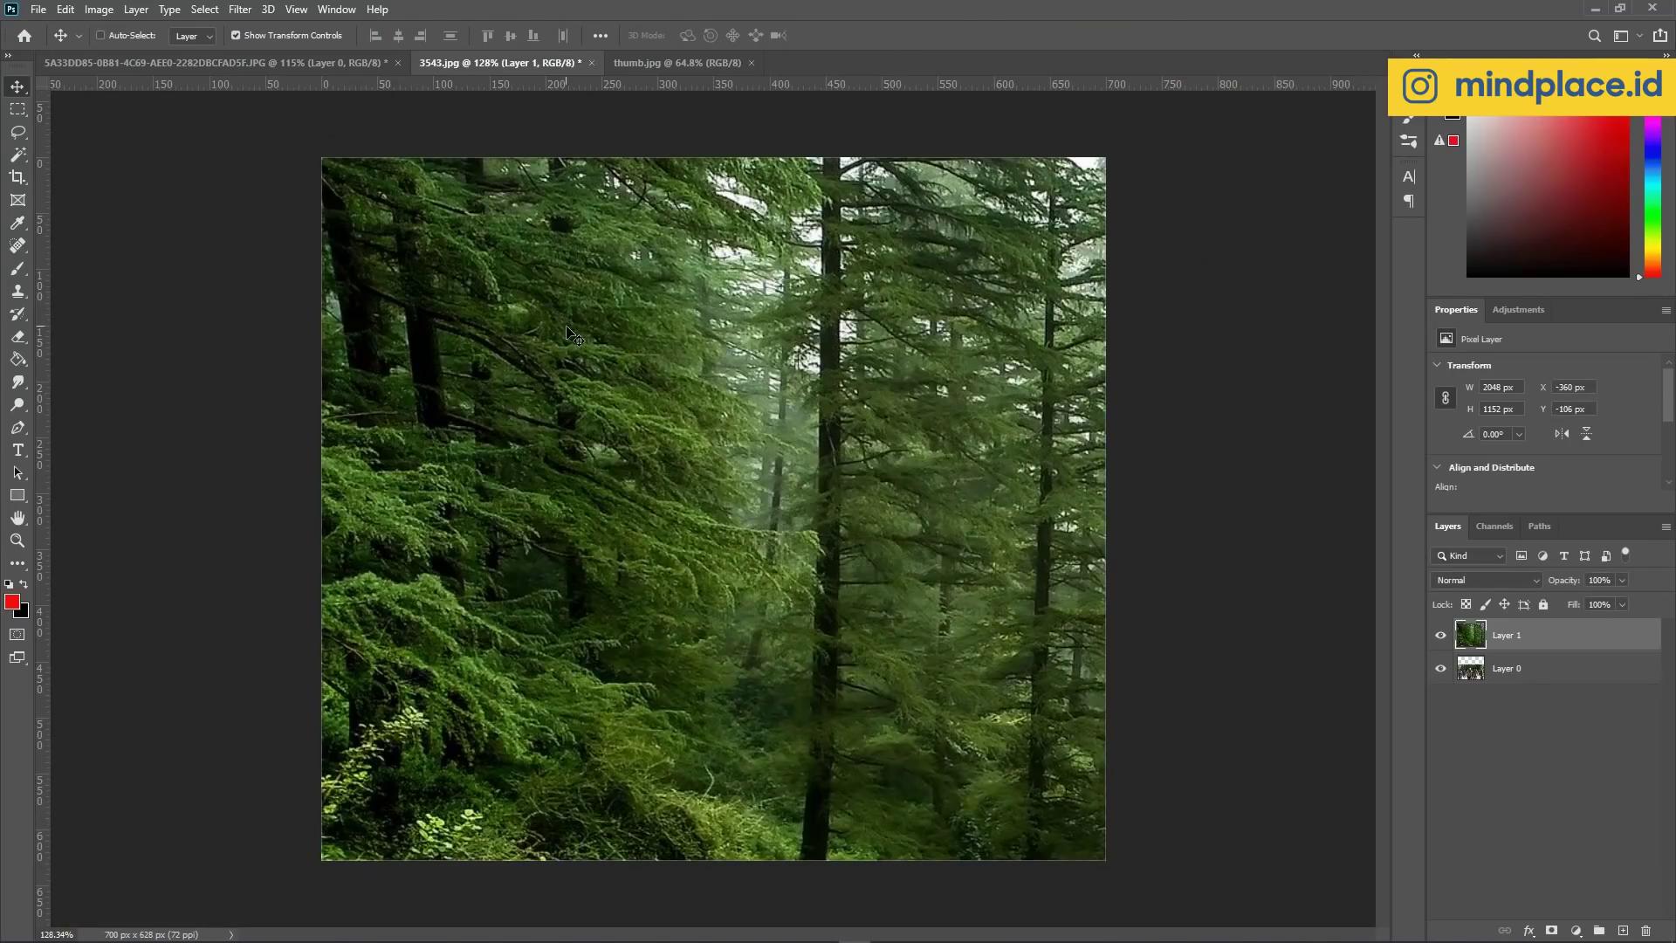
{"action": "key", "text": "ctrl+minus"}
{"action": "key", "text": "ctrl+minus"}
{"action": "key", "text": "ctrl+minus"}
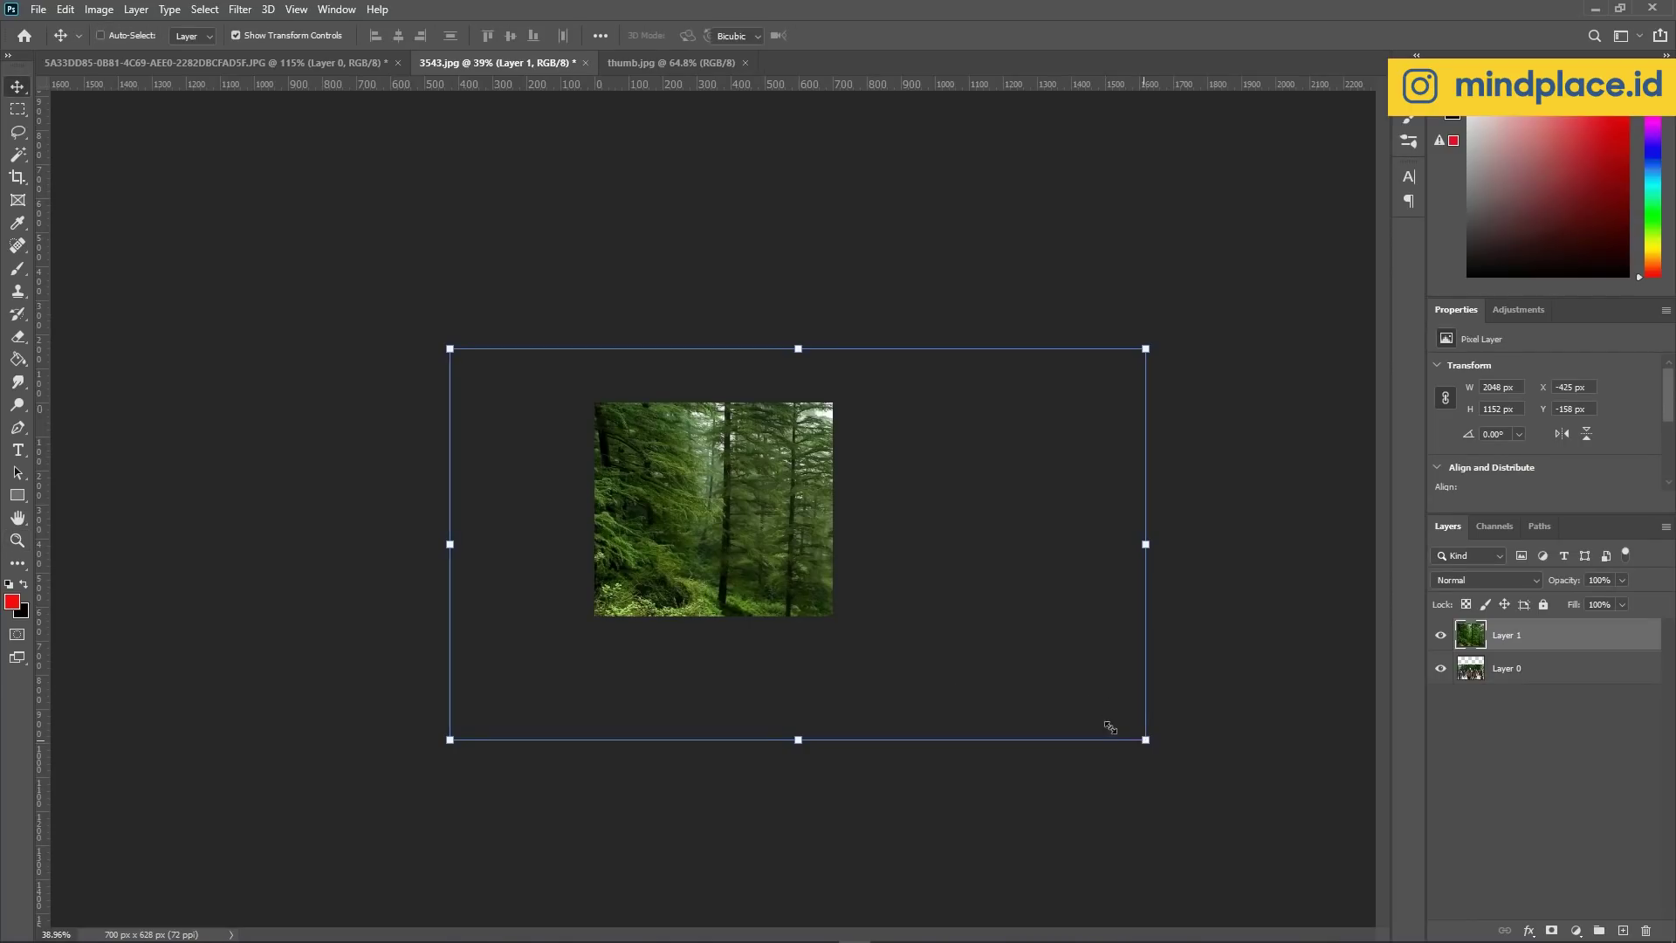
{"action": "left_click_drag", "start_coordinate": [1145, 739], "coordinate": [785, 524]}
{"action": "left_click_drag", "start_coordinate": [641, 476], "coordinate": [745, 405]}
{"action": "key", "text": "ctrl+0"}
Lower the forest layer's opacity to 64% and move it higher over the photo.
{"action": "left_click", "coordinate": [1622, 579]}
{"action": "left_click_drag", "start_coordinate": [1626, 600], "coordinate": [1594, 600]}
{"action": "key", "text": "Return"}
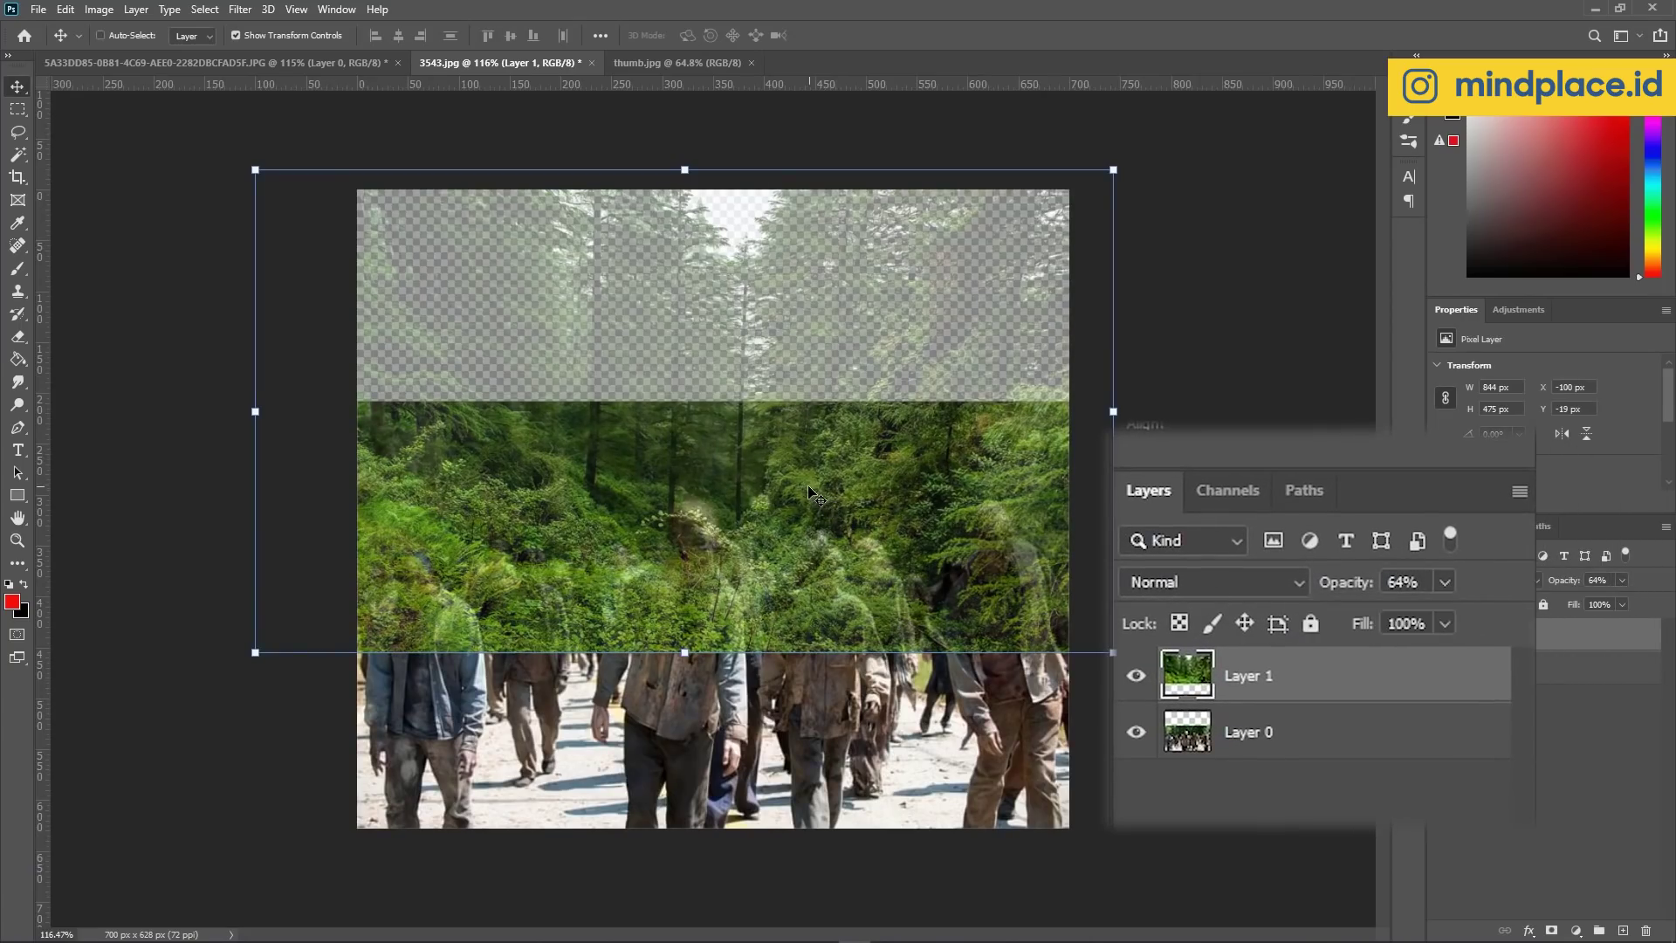
{"action": "scroll", "coordinate": [722, 501], "scroll_direction": "up", "scroll_amount": 2}
{"action": "left_click_drag", "start_coordinate": [726, 498], "coordinate": [754, 418]}
Erase the forest from over the zombies and restore the layer to full opacity.
{"action": "key", "text": "z"}
{"action": "scroll", "coordinate": [1072, 596], "scroll_direction": "down", "scroll_amount": 2}
{"action": "key", "text": "e"}
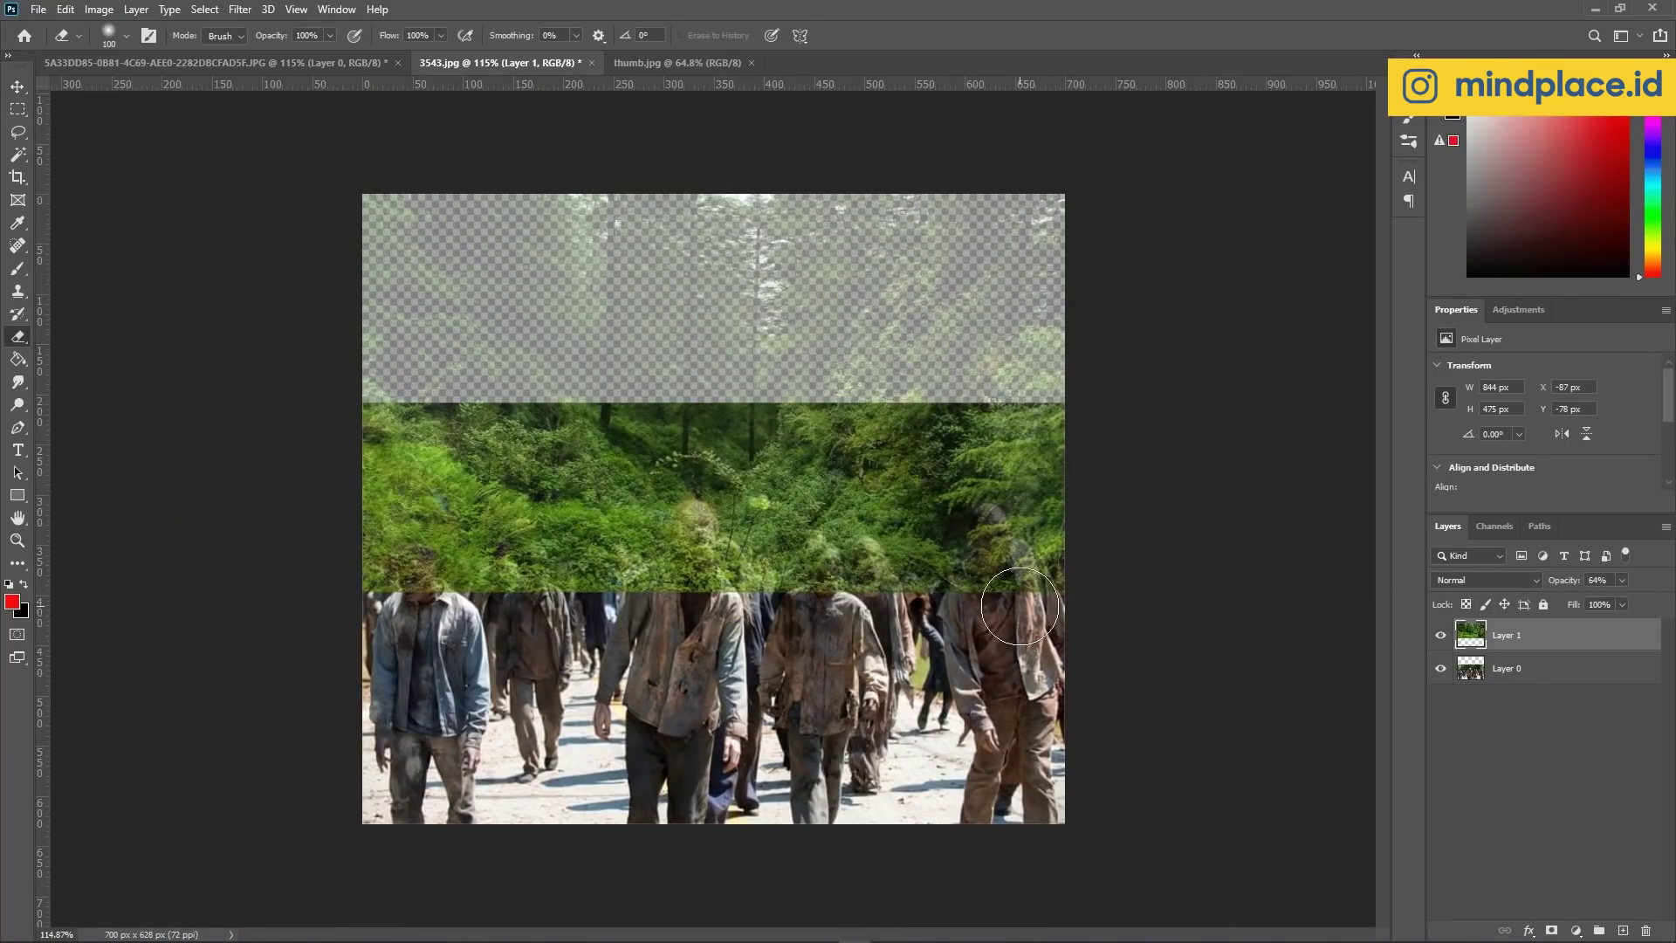
{"action": "key", "text": "z"}
{"action": "scroll", "coordinate": [758, 543], "scroll_direction": "up", "scroll_amount": 3}
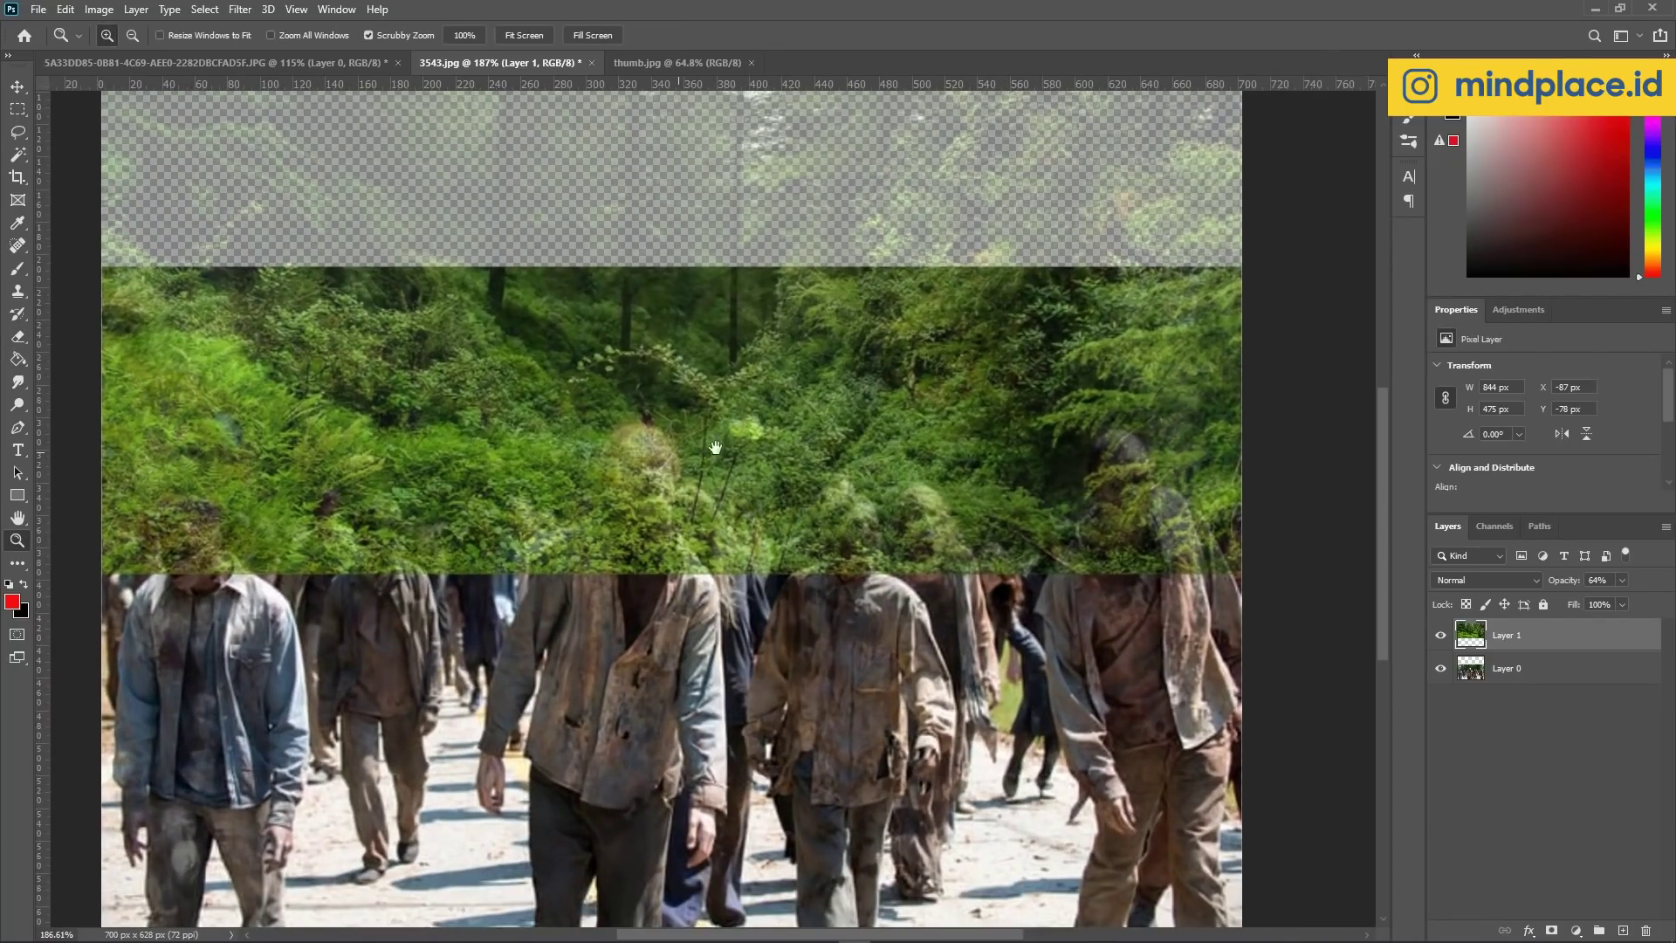
{"action": "left_click_drag", "start_coordinate": [1110, 471], "coordinate": [1335, 457]}
{"action": "key", "text": "e"}
{"action": "mouse_move", "coordinate": [416, 555]}
{"action": "left_mouse_down"}
{"action": "mouse_move", "coordinate": [856, 454]}
{"action": "mouse_move", "coordinate": [908, 535]}
{"action": "mouse_move", "coordinate": [1222, 515]}
{"action": "mouse_move", "coordinate": [1214, 553]}
{"action": "mouse_move", "coordinate": [886, 605]}
{"action": "mouse_move", "coordinate": [1091, 541]}
{"action": "mouse_move", "coordinate": [1234, 610]}
{"action": "mouse_move", "coordinate": [1436, 601]}
{"action": "mouse_move", "coordinate": [1459, 622]}
{"action": "left_mouse_up"}
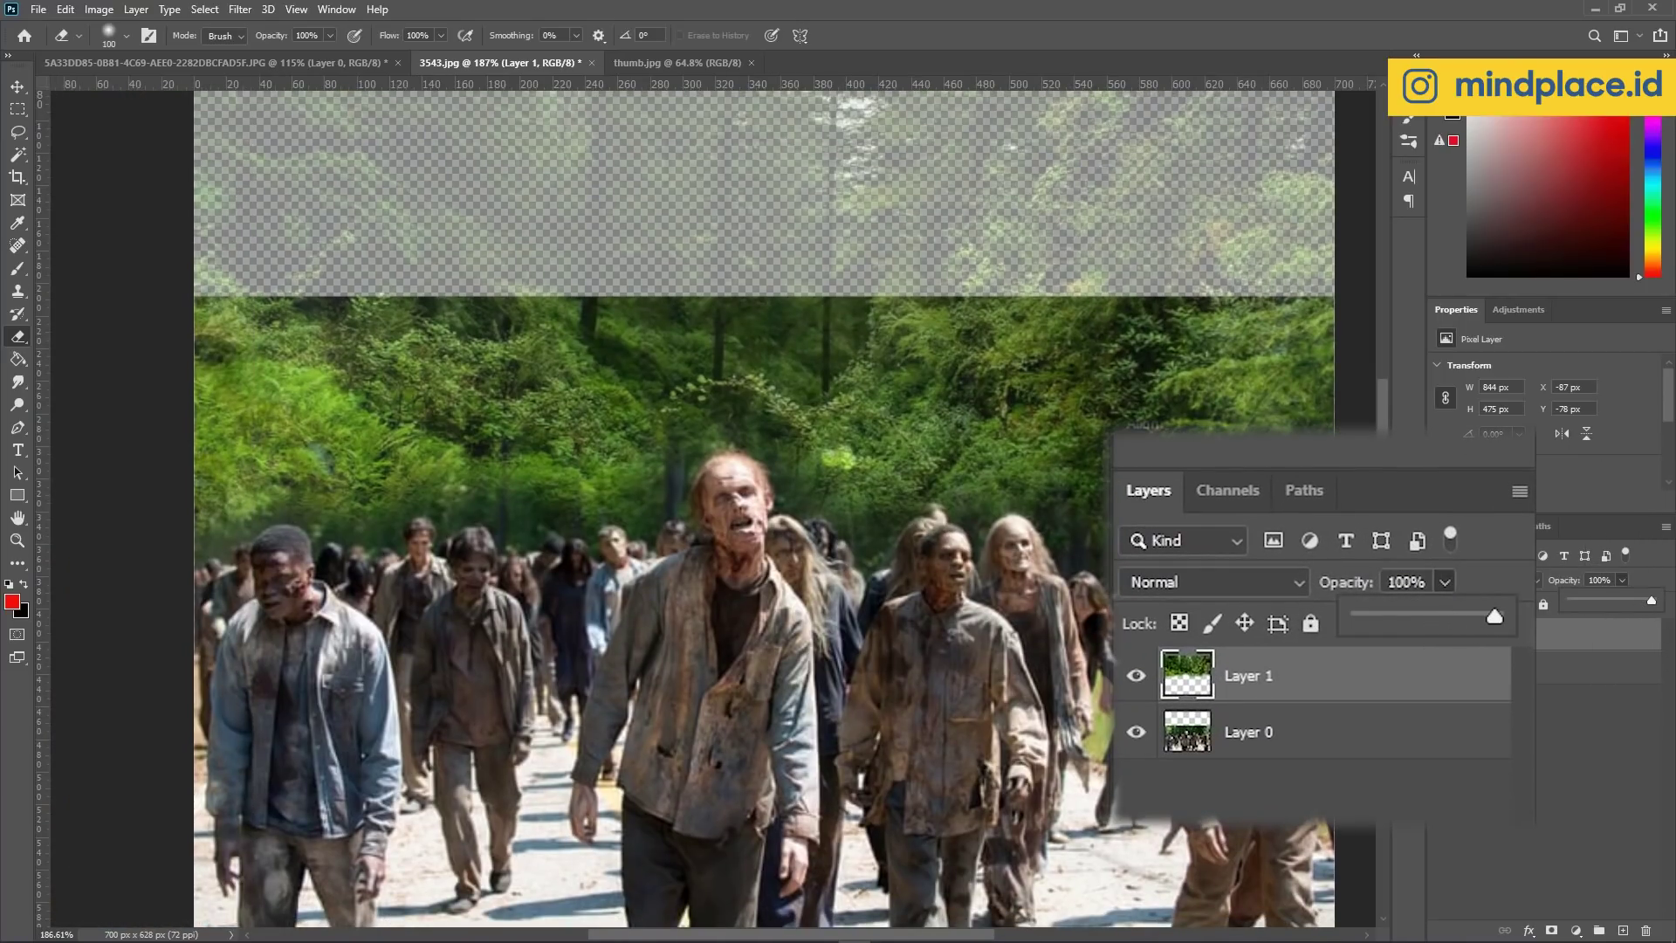
{"action": "key", "text": "z"}
{"action": "left_click_drag", "start_coordinate": [733, 578], "coordinate": [677, 578]}
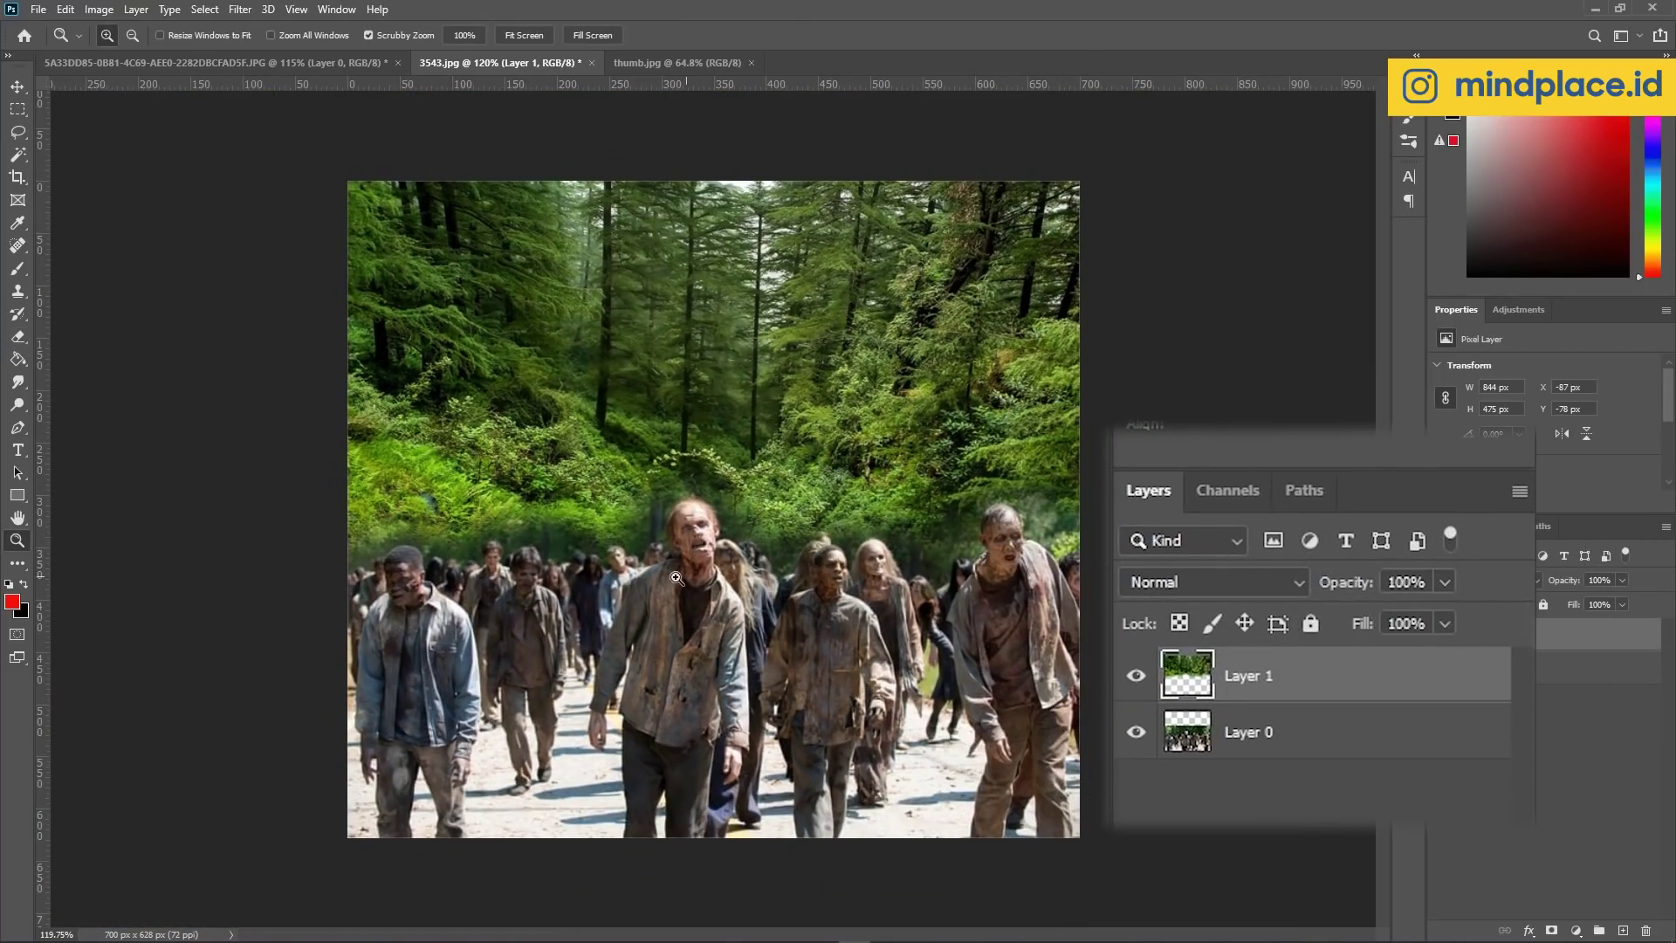
Move the forest layer up, then back down to about Y -75 px above the crowd.
{"action": "mouse_move", "coordinate": [713, 509]}
{"action": "left_mouse_down"}
{"action": "mouse_move", "coordinate": [688, 508]}
{"action": "mouse_move", "coordinate": [725, 534]}
{"action": "left_mouse_up"}
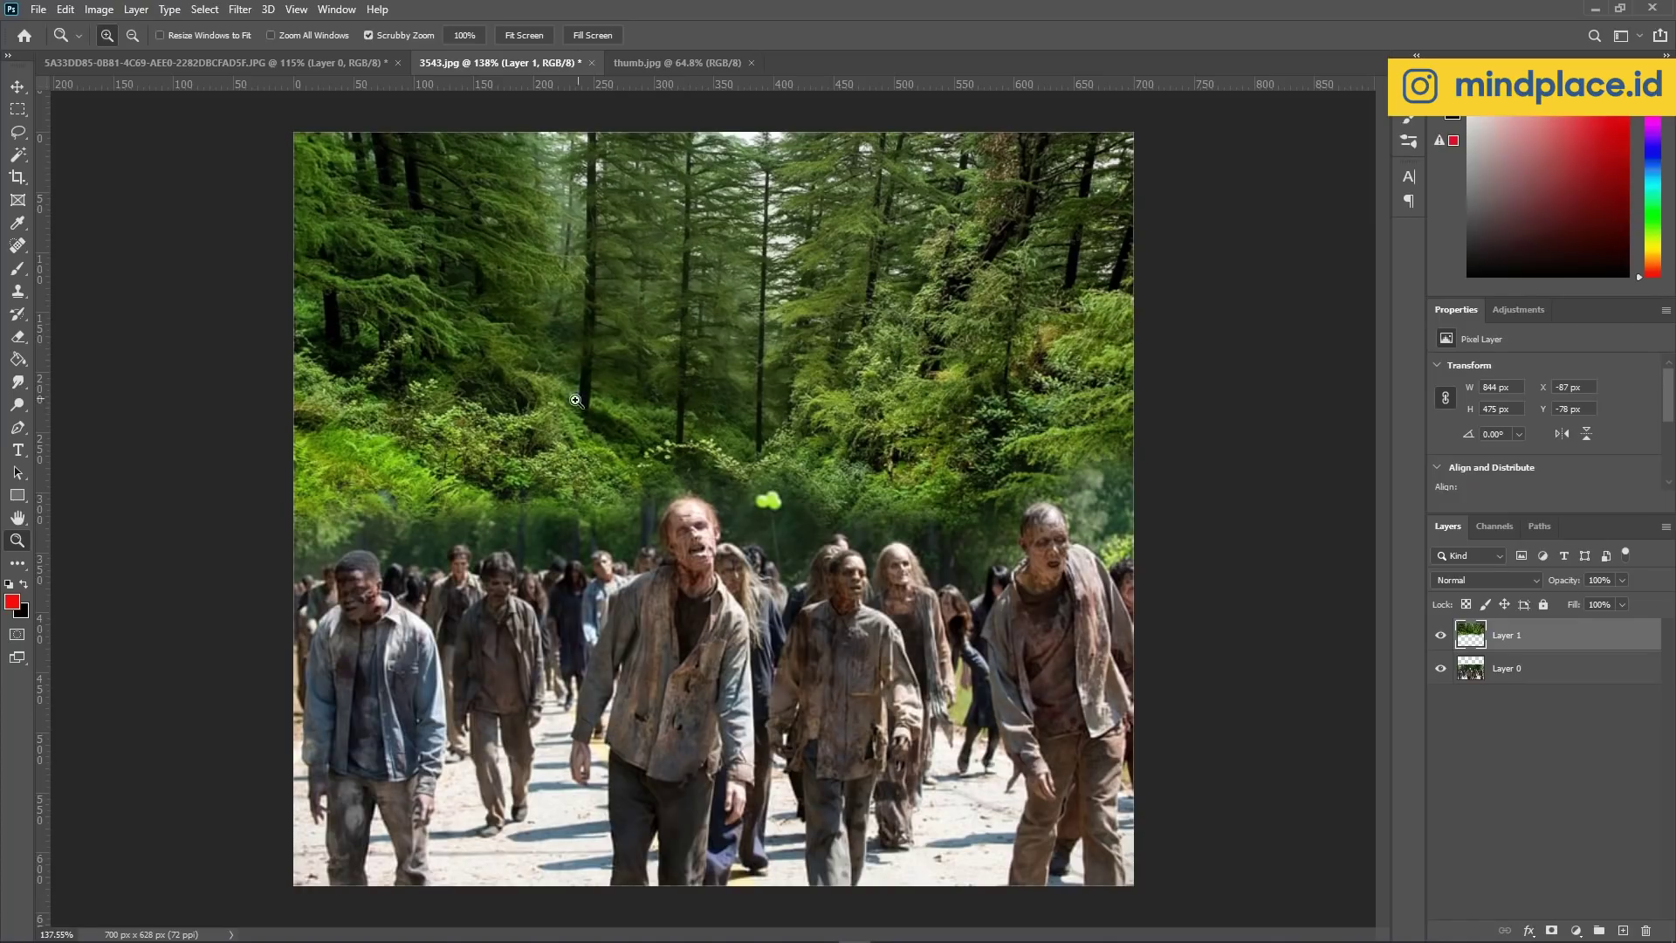
{"action": "left_click_drag", "start_coordinate": [529, 466], "coordinate": [758, 474]}
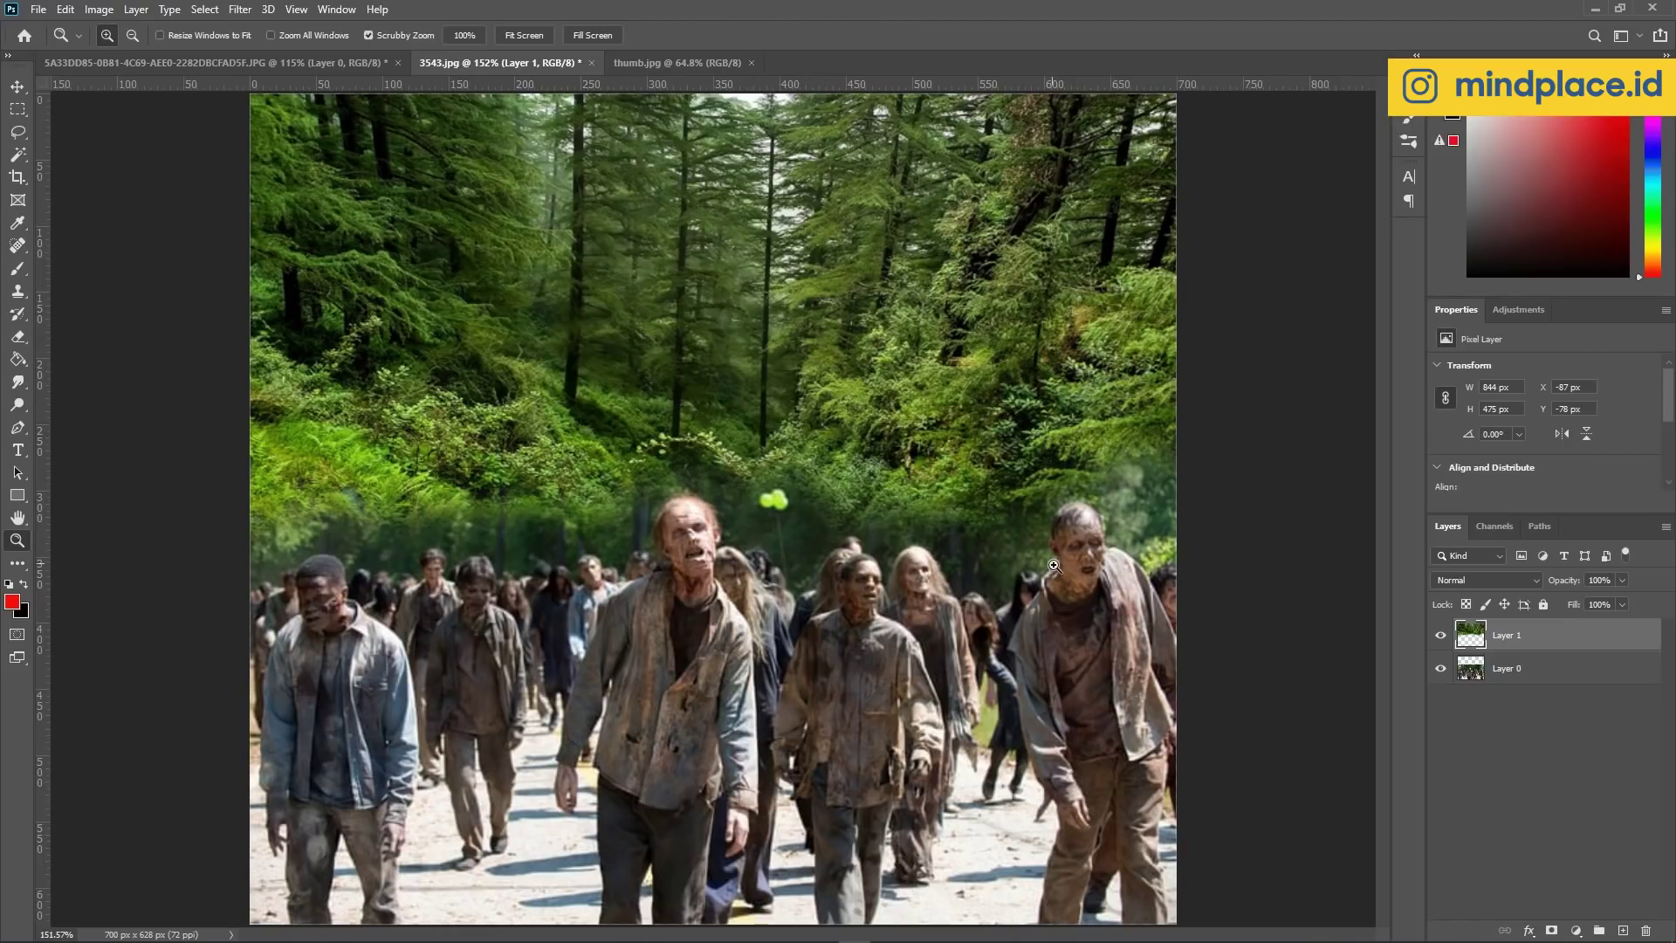
{"action": "left_click_drag", "start_coordinate": [822, 453], "coordinate": [795, 445]}
{"action": "key", "text": "v"}
{"action": "left_click_drag", "start_coordinate": [831, 387], "coordinate": [826, 202]}
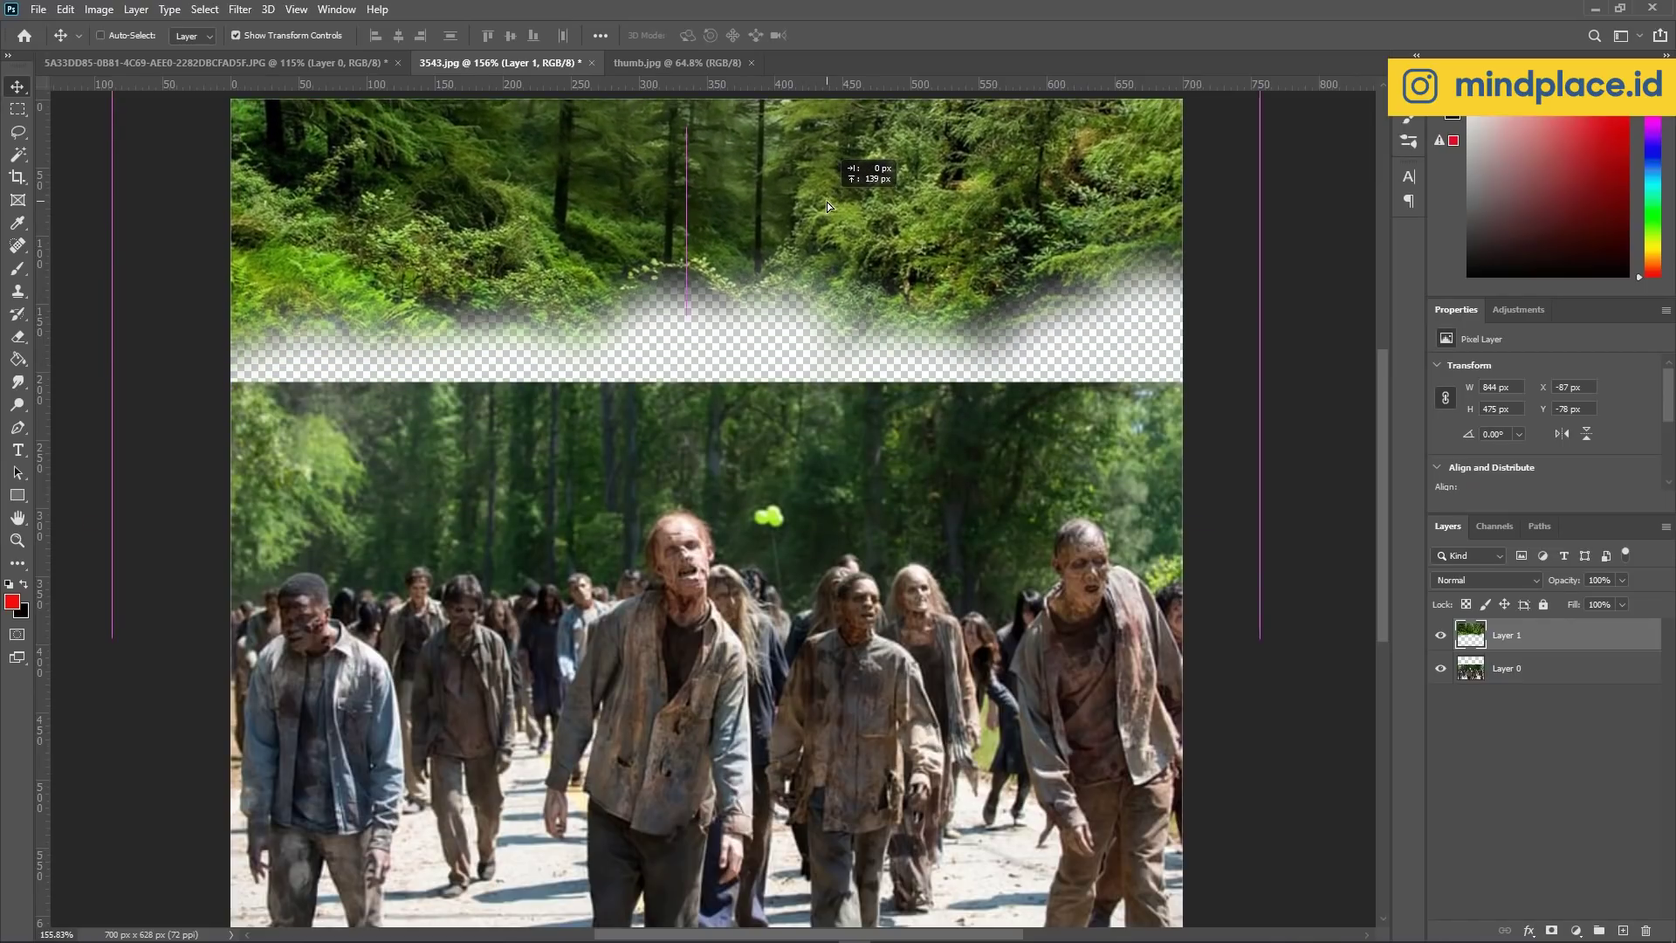
{"action": "mouse_move", "coordinate": [843, 267]}
{"action": "left_mouse_down"}
{"action": "mouse_move", "coordinate": [841, 358]}
{"action": "mouse_move", "coordinate": [819, 356]}
{"action": "left_mouse_up"}
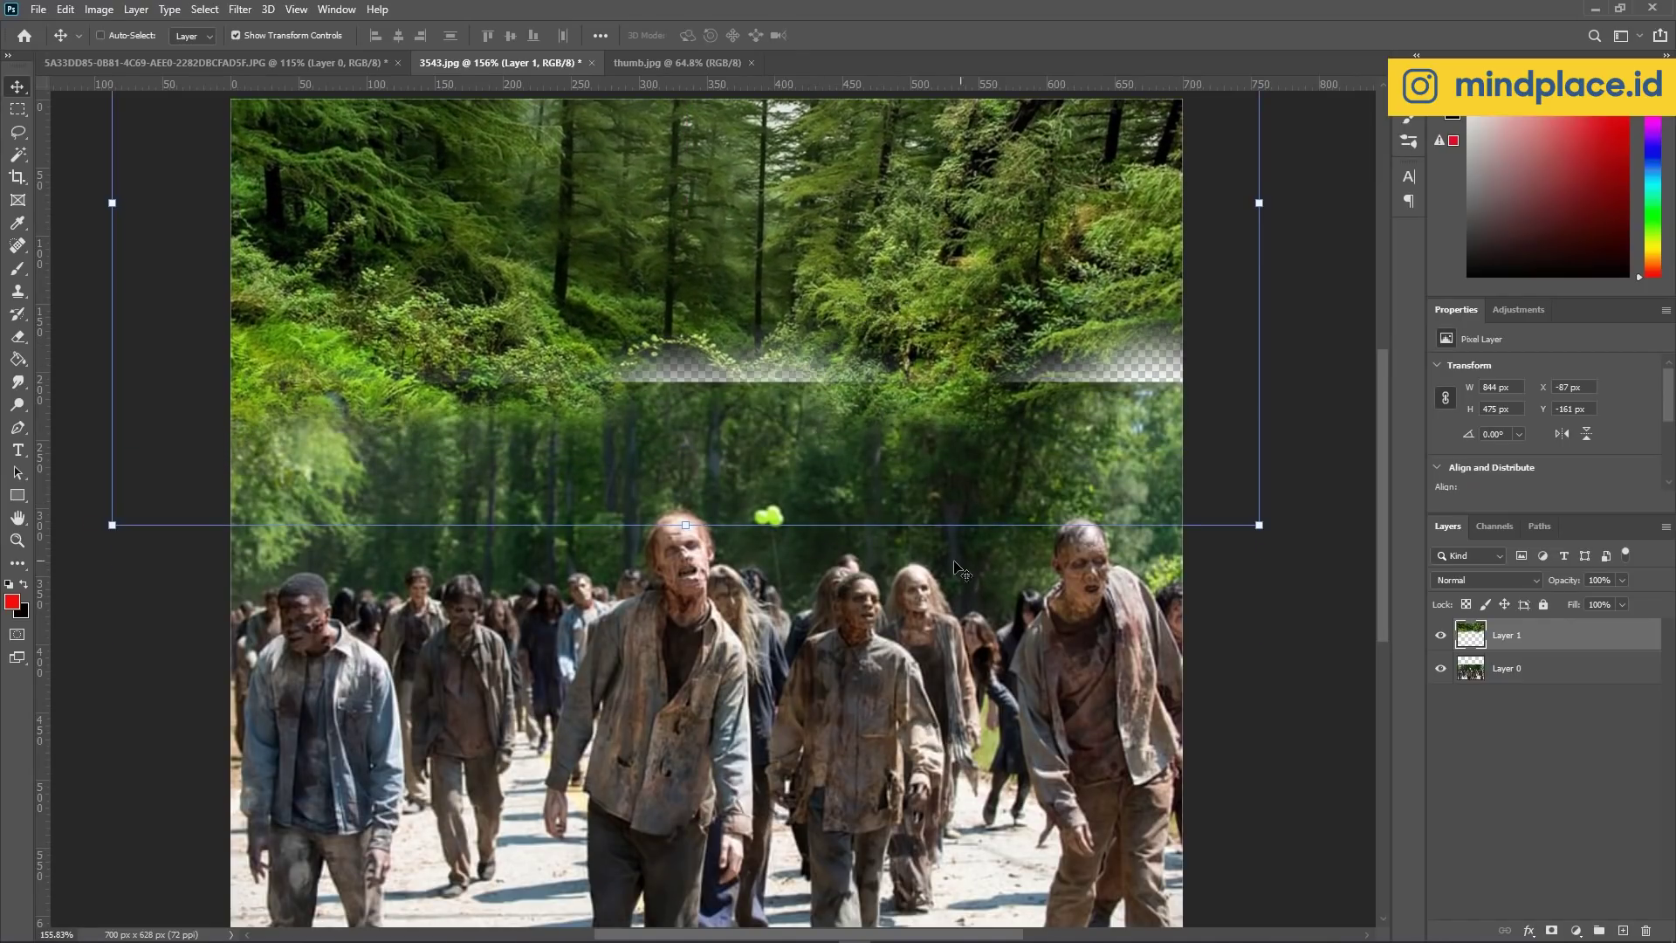
{"action": "mouse_move", "coordinate": [871, 319]}
{"action": "left_mouse_down"}
{"action": "mouse_move", "coordinate": [904, 421]}
{"action": "mouse_move", "coordinate": [840, 410]}
{"action": "left_mouse_up"}
Open Hue/Saturation for the forest layer and move its dialog aside.
{"action": "key", "text": "z"}
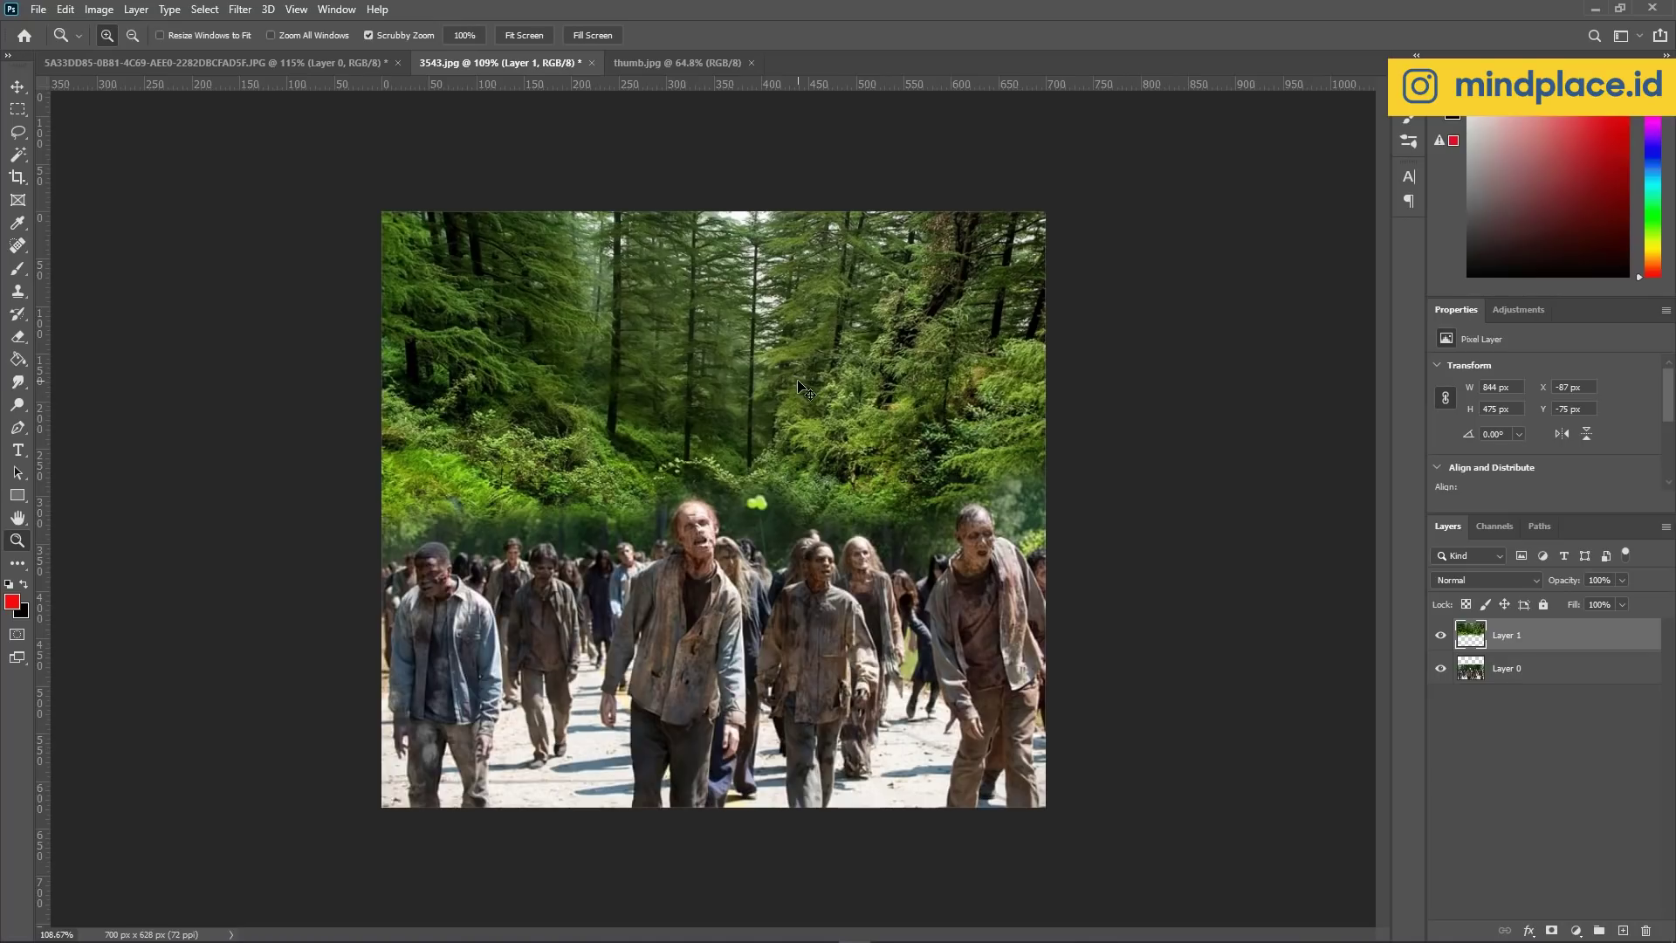
{"action": "key", "text": "ctrl+u"}
{"action": "left_click_drag", "start_coordinate": [1235, 192], "coordinate": [1129, 212]}
Apply Hue +21, Saturation -37, Lightness -32 to the forest layer.
{"action": "left_click_drag", "start_coordinate": [1145, 217], "coordinate": [1208, 327]}
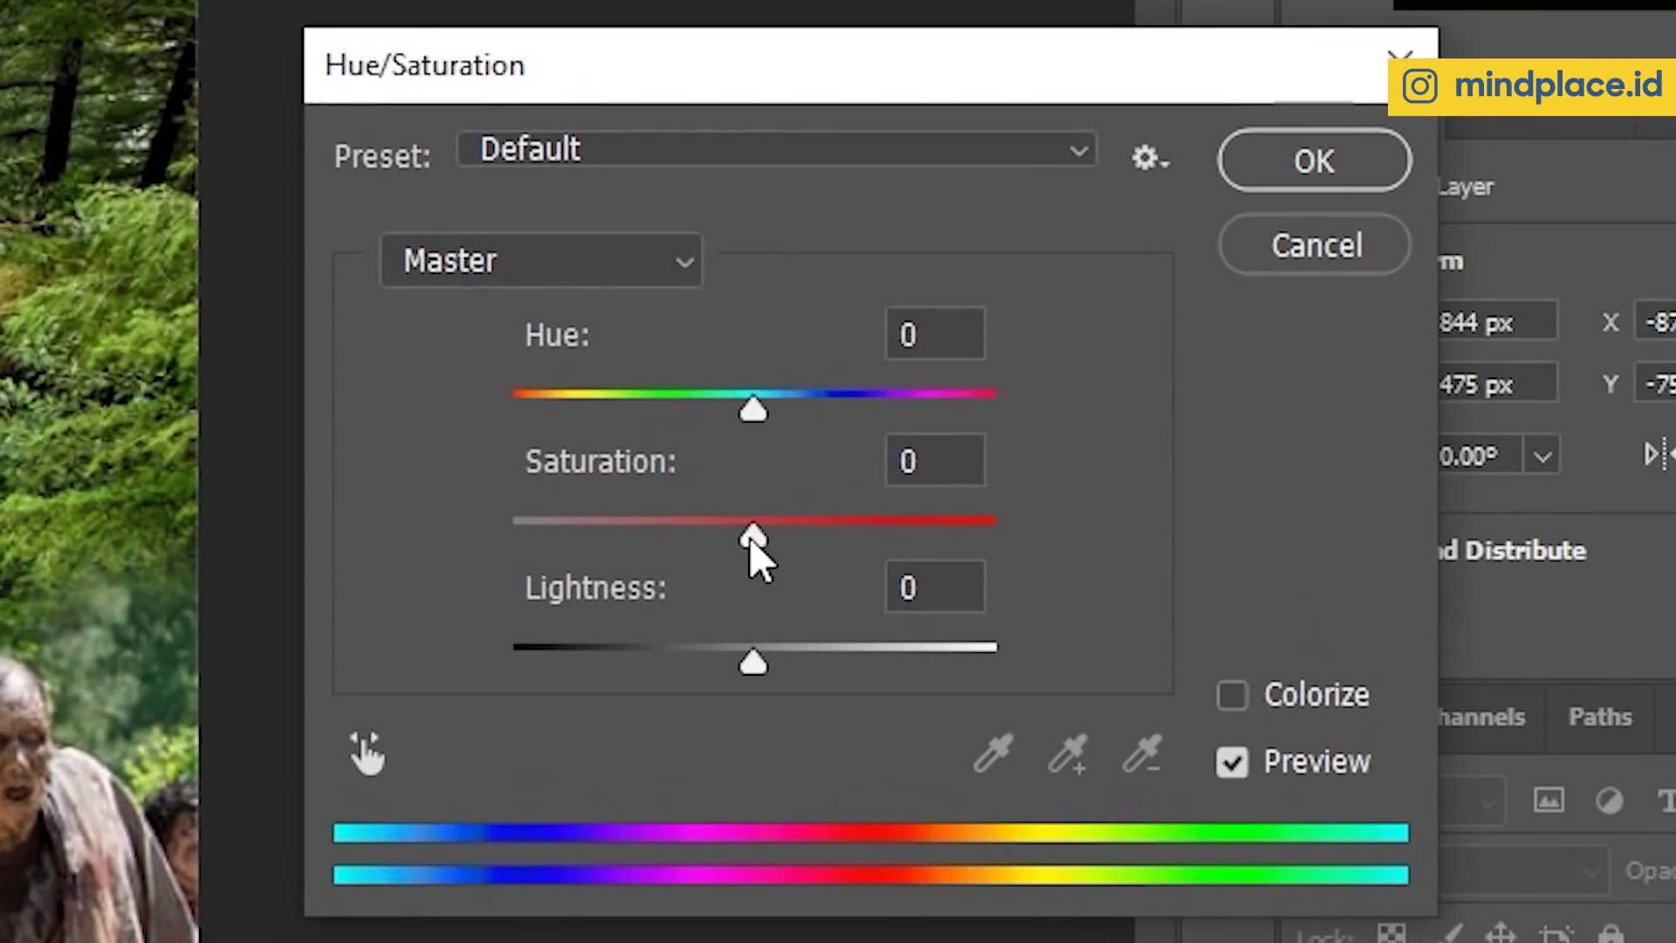
{"action": "left_click_drag", "start_coordinate": [1229, 489], "coordinate": [1214, 491]}
{"action": "left_click_drag", "start_coordinate": [710, 543], "coordinate": [673, 546]}
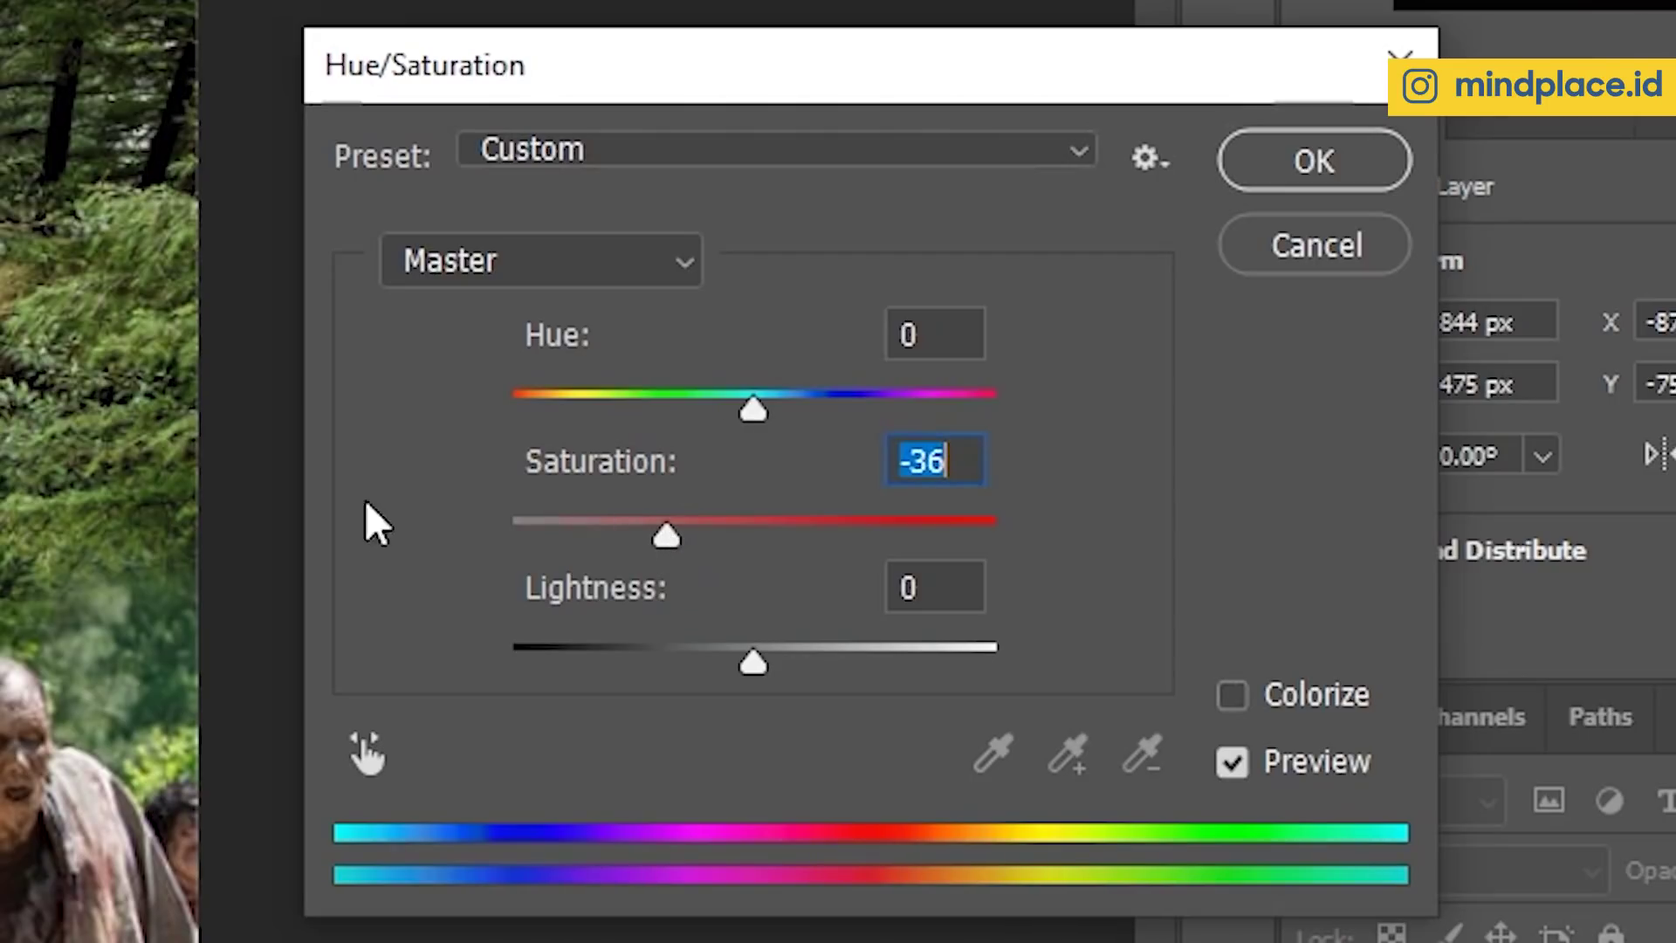
{"action": "mouse_move", "coordinate": [756, 416]}
{"action": "left_mouse_down"}
{"action": "mouse_move", "coordinate": [737, 437]}
{"action": "mouse_move", "coordinate": [759, 422]}
{"action": "mouse_move", "coordinate": [736, 423]}
{"action": "left_mouse_up"}
{"action": "mouse_move", "coordinate": [670, 541]}
{"action": "left_mouse_down"}
{"action": "mouse_move", "coordinate": [655, 540]}
{"action": "mouse_move", "coordinate": [693, 546]}
{"action": "mouse_move", "coordinate": [666, 546]}
{"action": "left_mouse_up"}
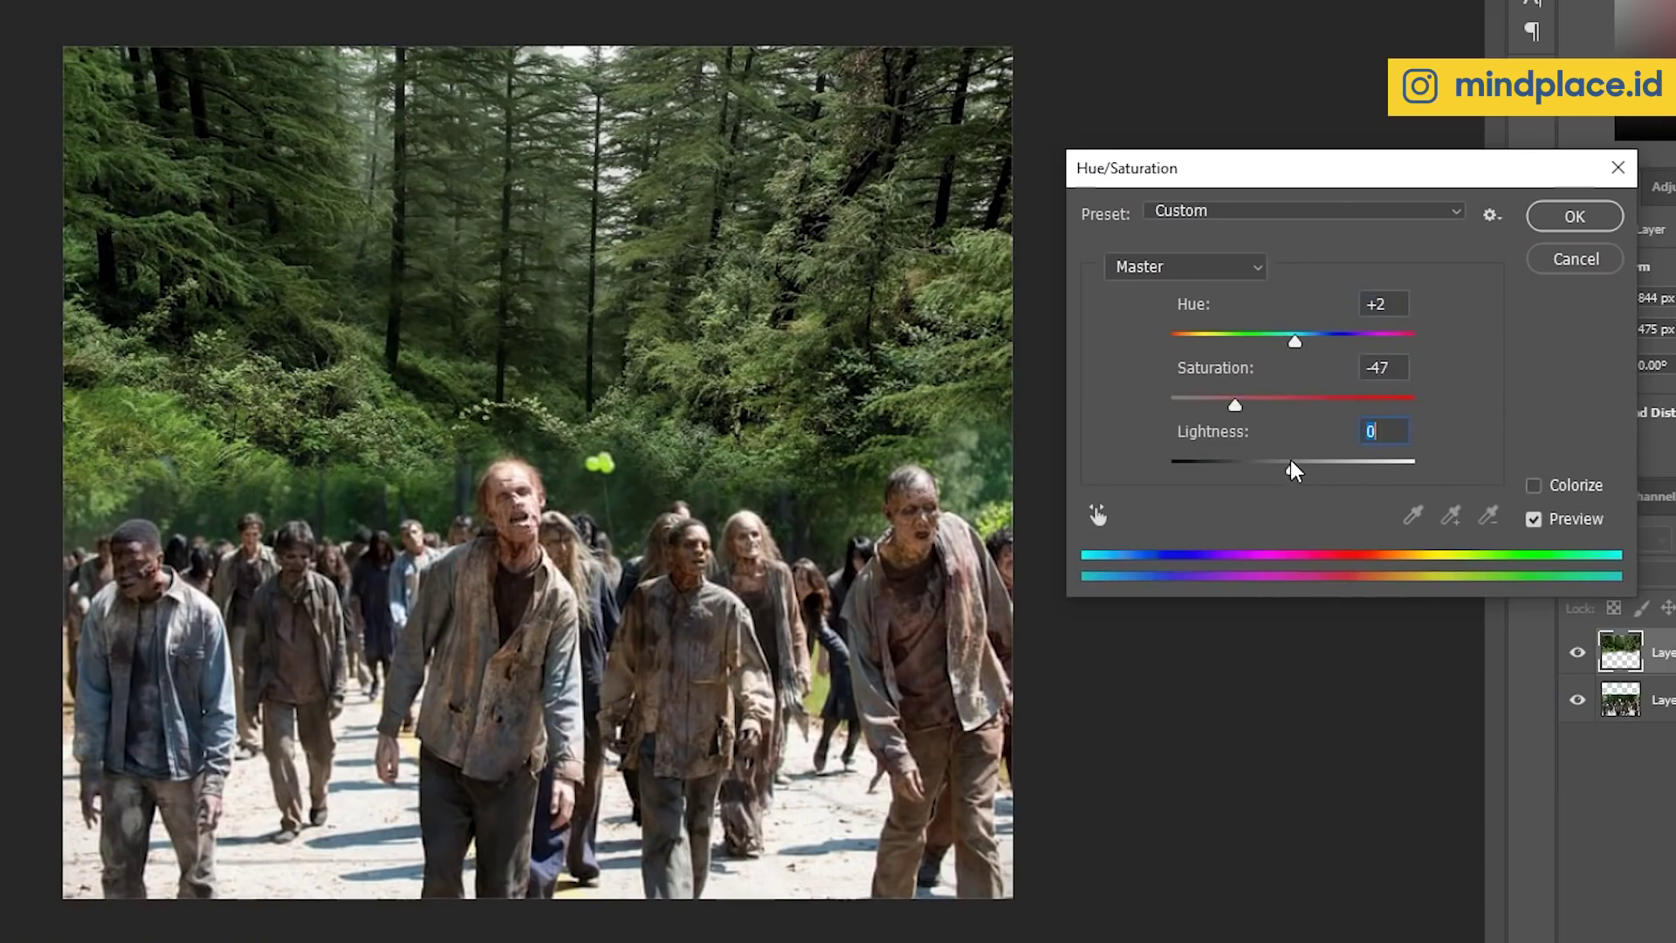
{"action": "left_click_drag", "start_coordinate": [1293, 470], "coordinate": [1257, 478]}
{"action": "left_click", "coordinate": [1257, 401]}
{"action": "left_click_drag", "start_coordinate": [1301, 341], "coordinate": [1313, 344]}
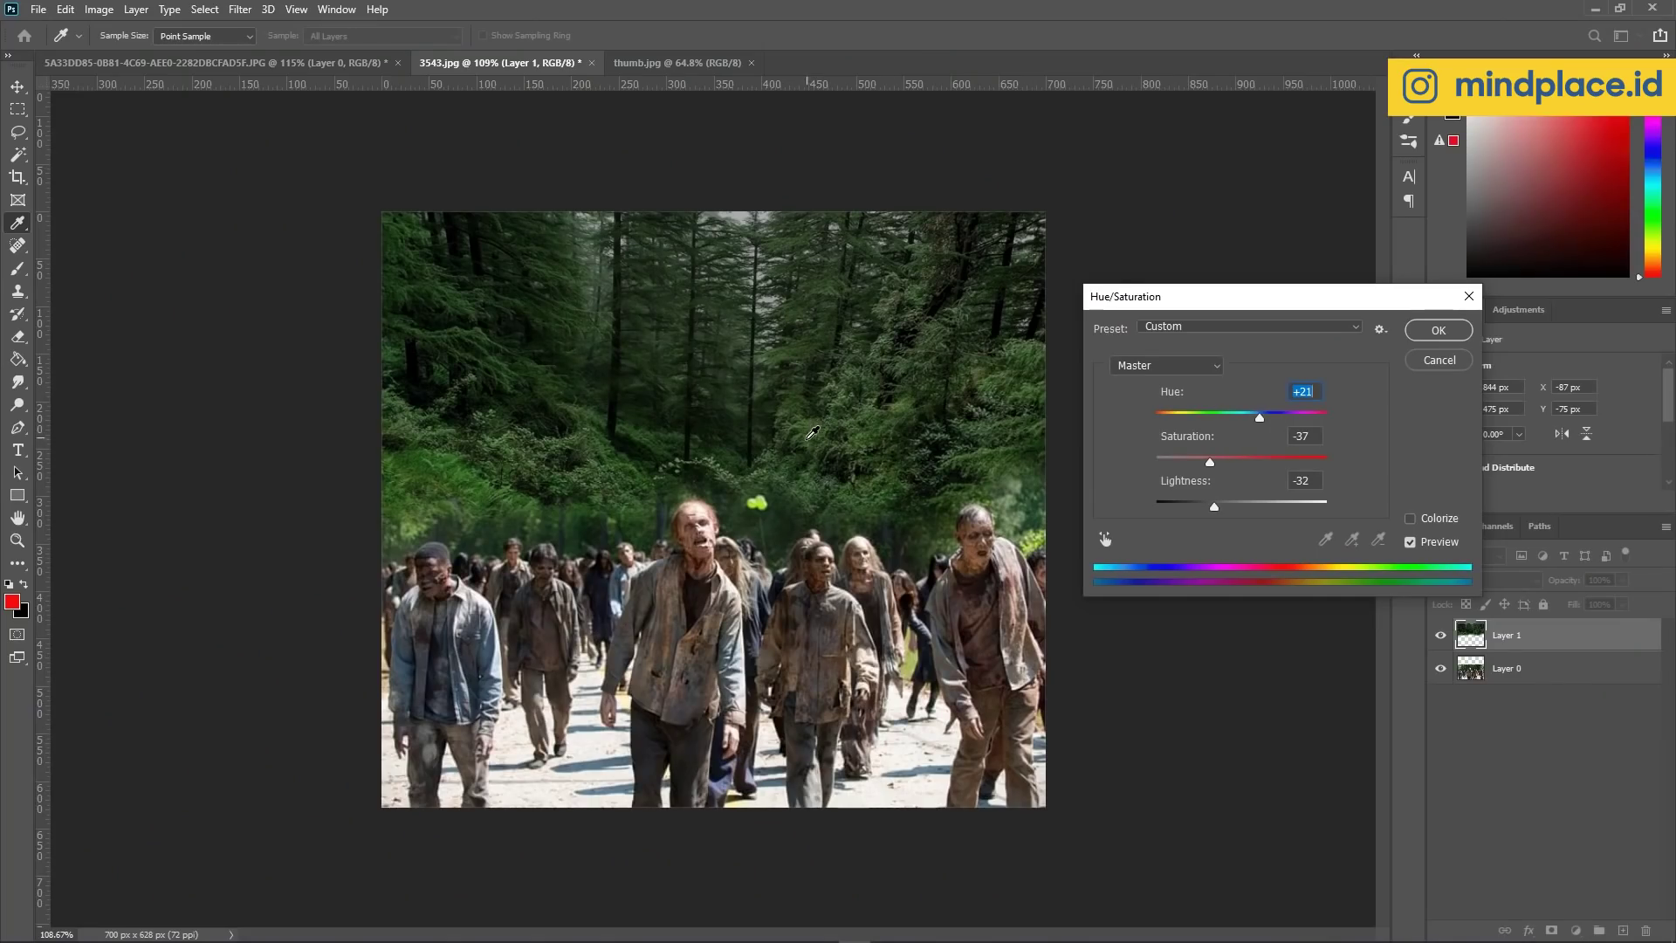
{"action": "left_click", "coordinate": [1437, 329]}
{"action": "key", "text": "e"}
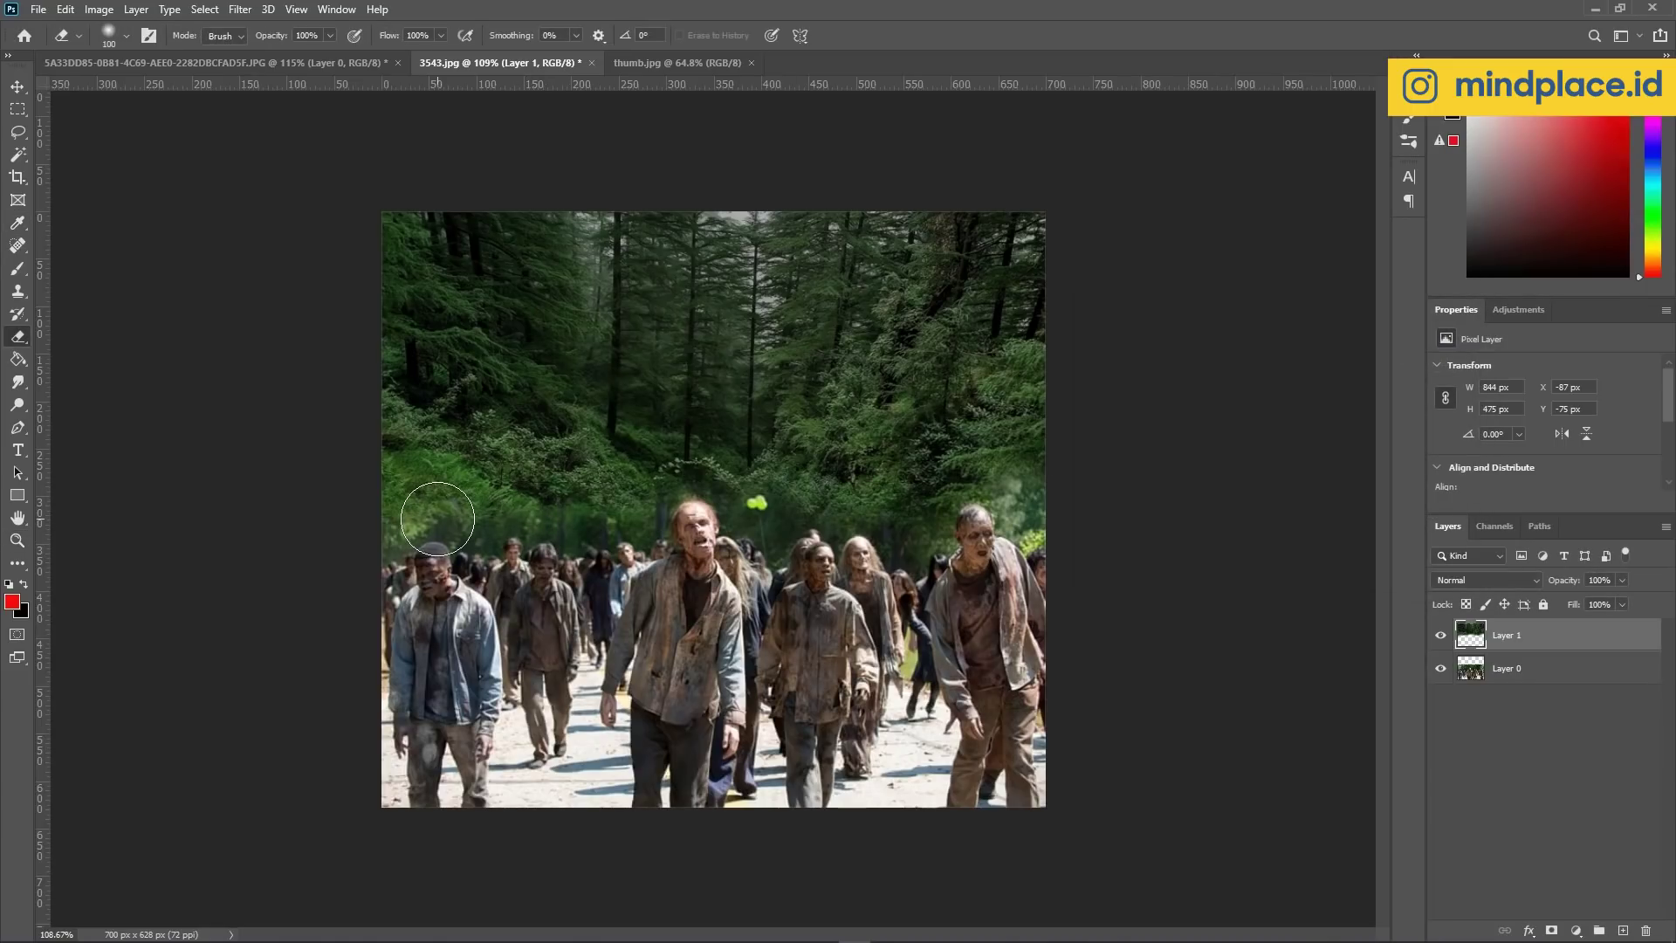
Erase forest foliage near the crowd with a 150 px eraser, then zoom to inspect the blend.
{"action": "key", "text": "bracketright"}
{"action": "key", "text": "bracketright"}
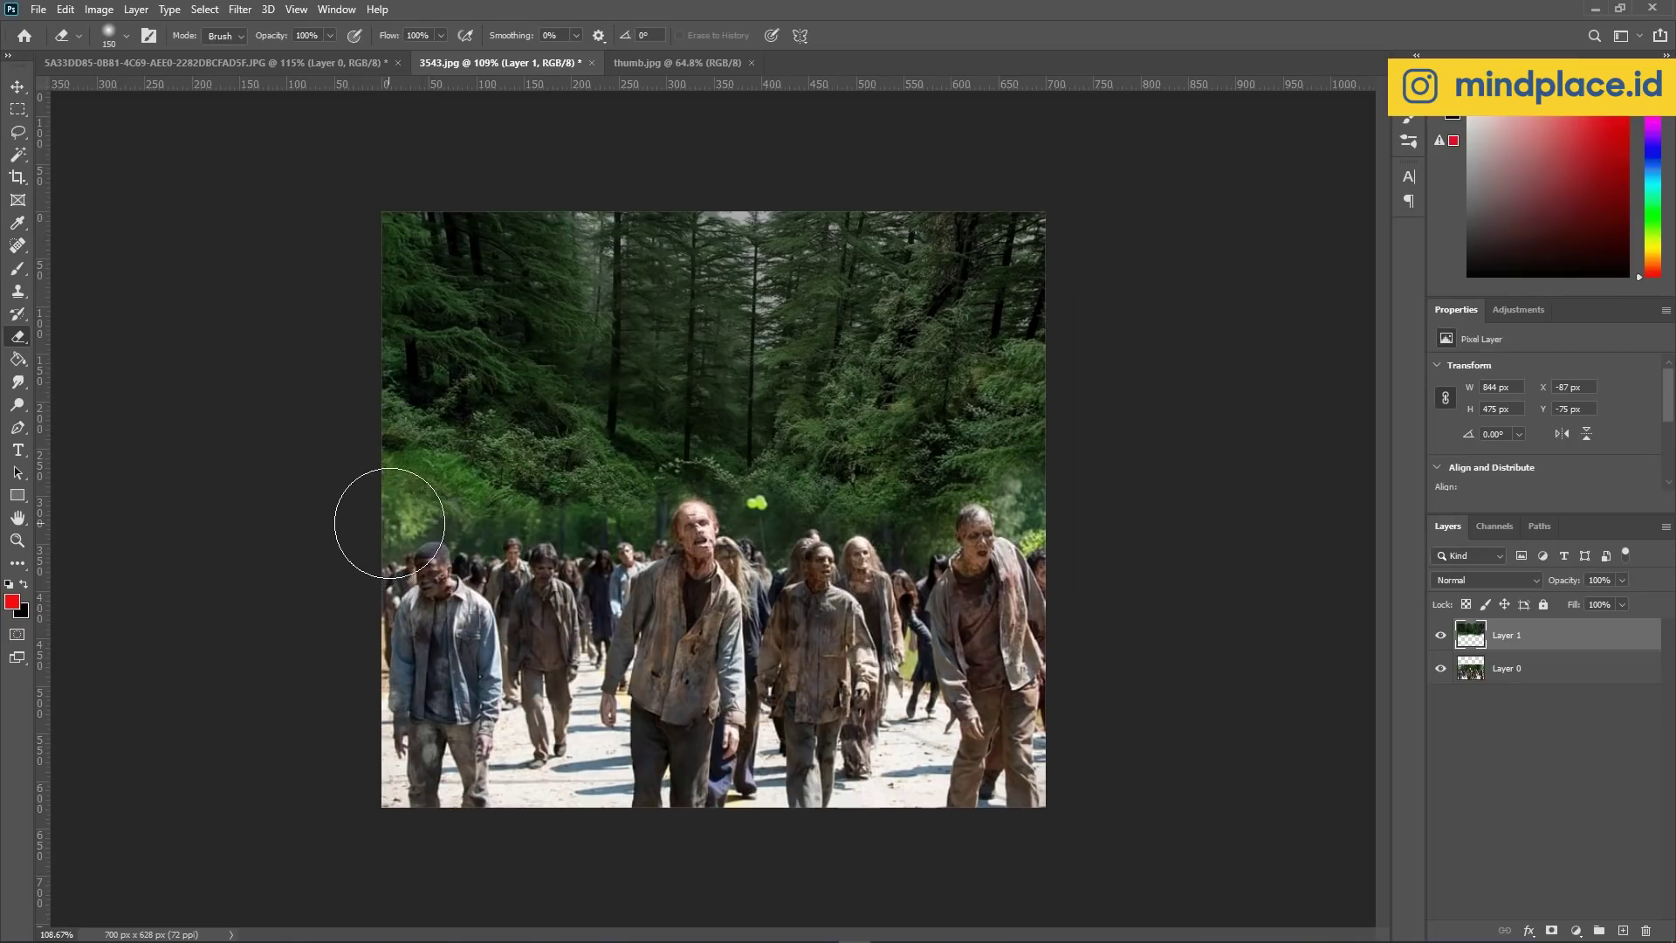
{"action": "left_click_drag", "start_coordinate": [389, 523], "coordinate": [374, 524]}
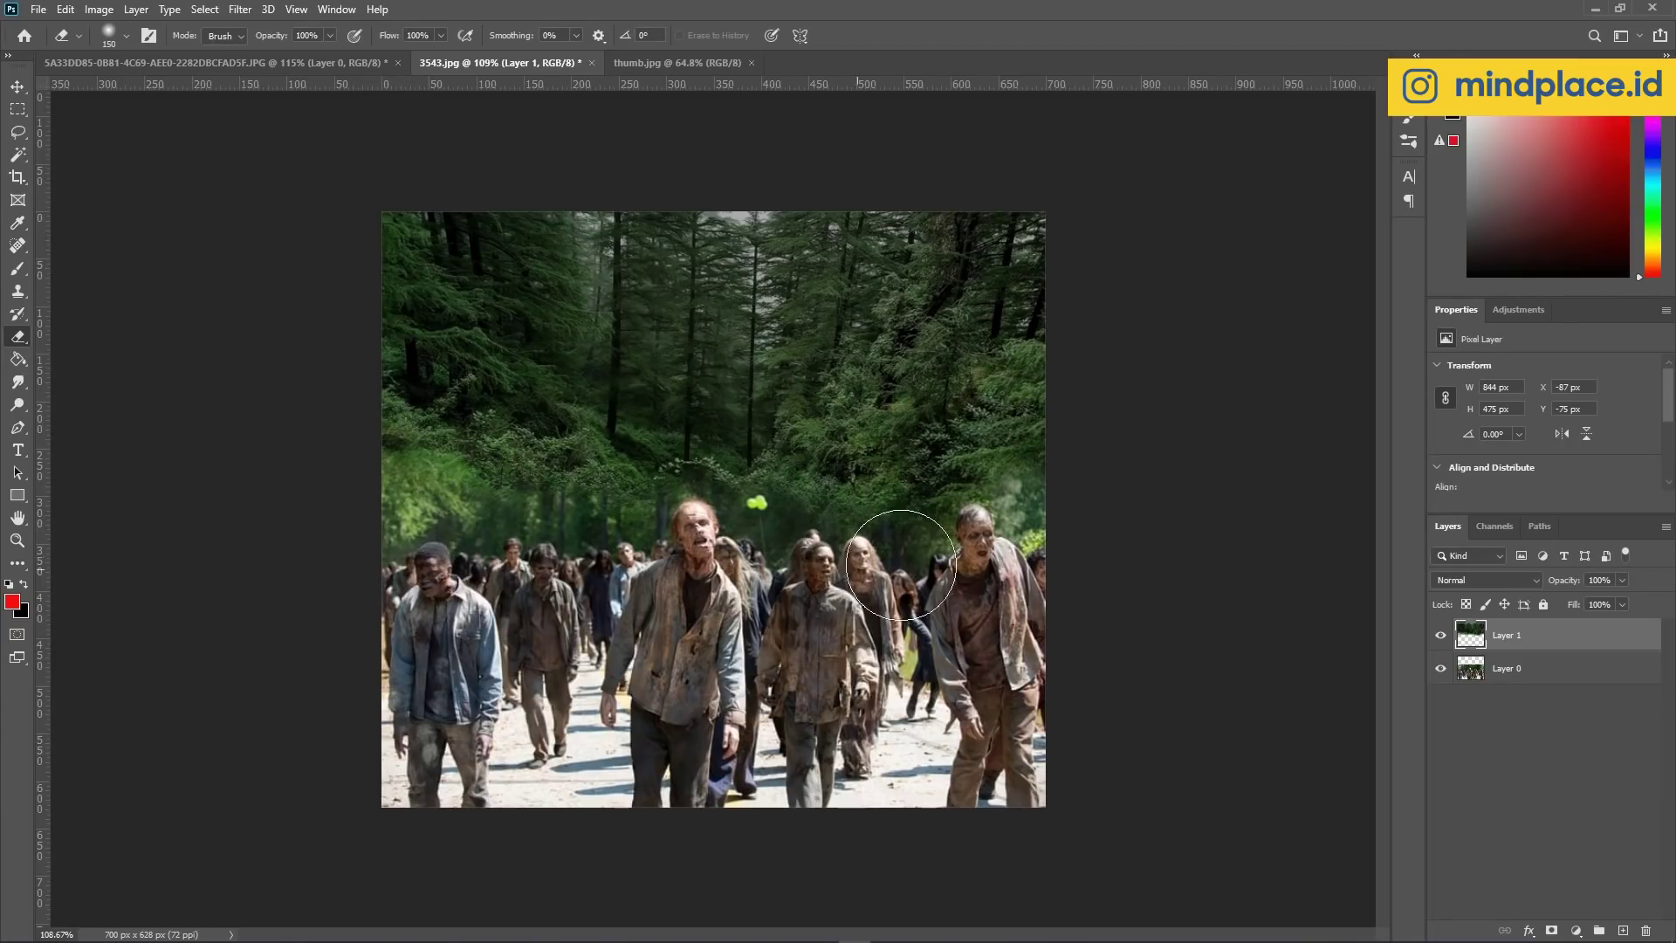
{"action": "key", "text": "z"}
{"action": "left_click_drag", "start_coordinate": [803, 473], "coordinate": [840, 472]}
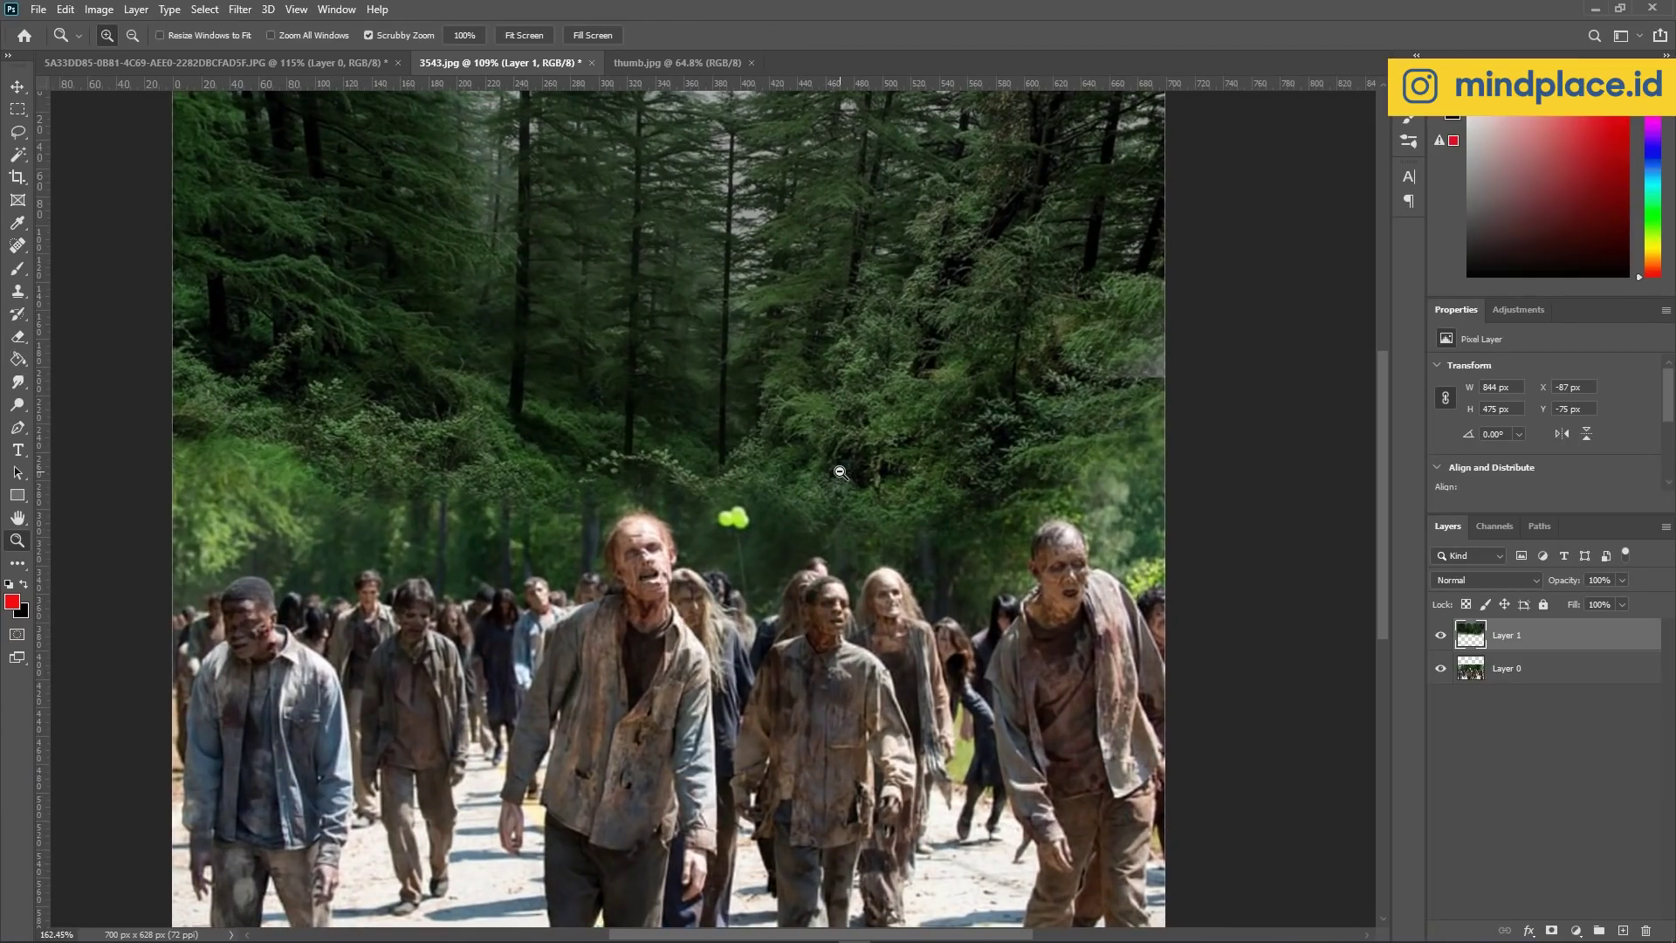
{"action": "left_click", "coordinate": [840, 472], "text": "alt"}
{"action": "mouse_move", "coordinate": [632, 342]}
{"action": "left_mouse_down"}
{"action": "mouse_move", "coordinate": [1081, 437]}
{"action": "mouse_move", "coordinate": [1031, 441]}
{"action": "left_mouse_up"}
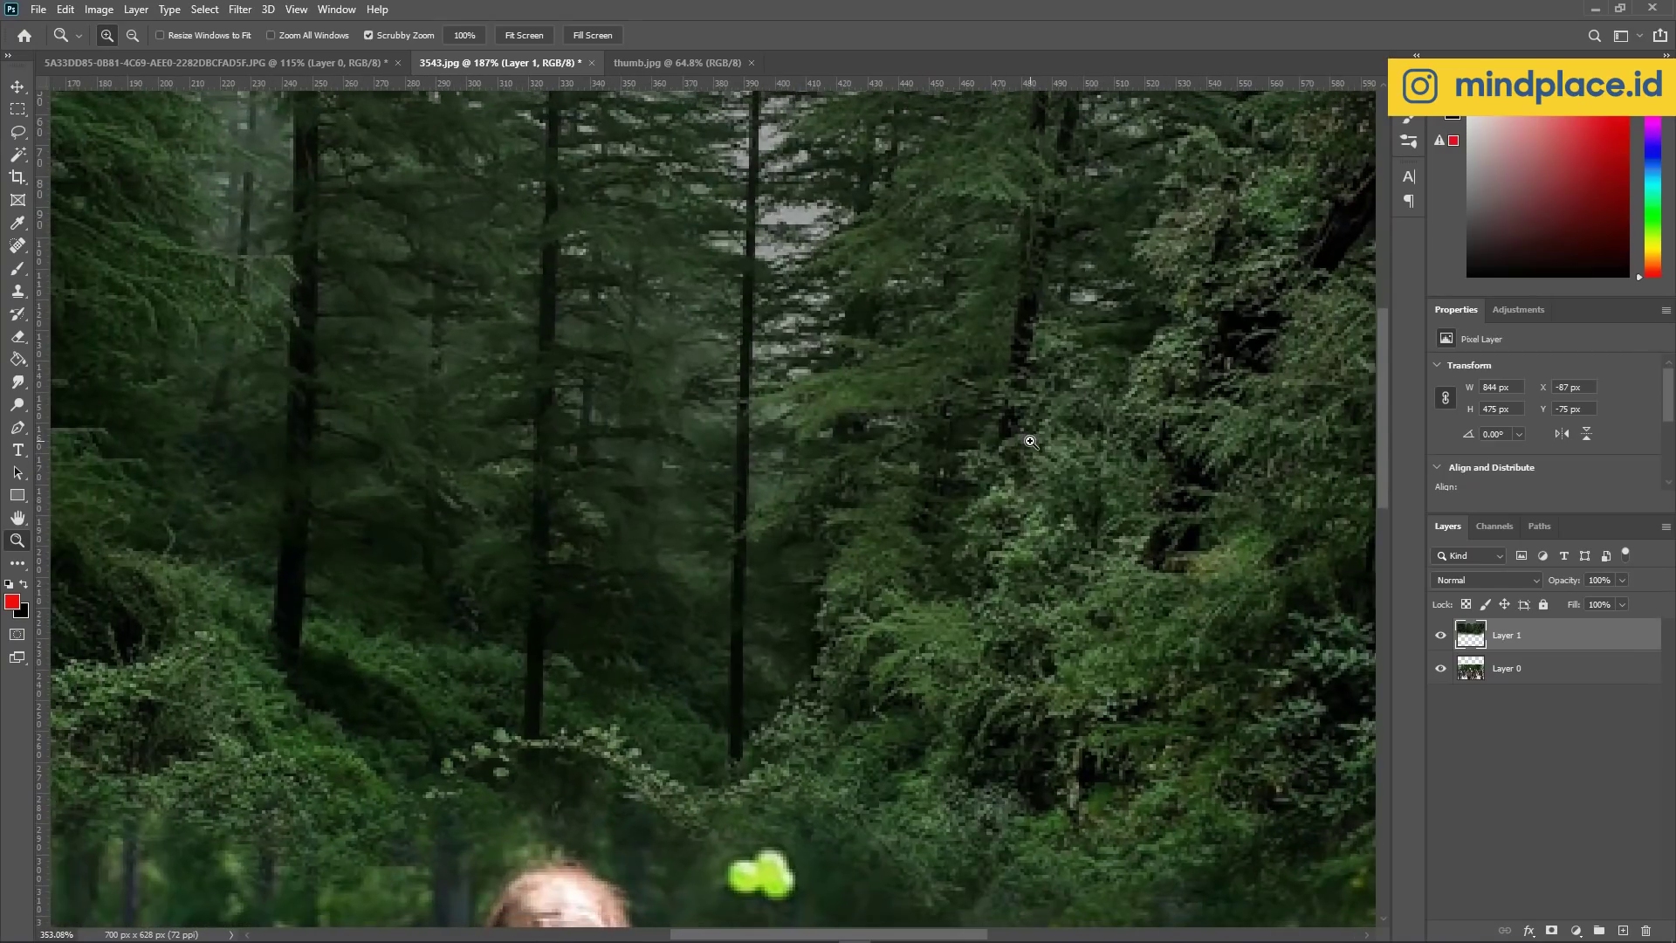
{"action": "left_click", "coordinate": [908, 488], "text": "alt"}
{"action": "mouse_move", "coordinate": [940, 524]}
{"action": "left_mouse_down"}
{"action": "mouse_move", "coordinate": [725, 548]}
{"action": "mouse_move", "coordinate": [687, 517]}
{"action": "left_mouse_up"}
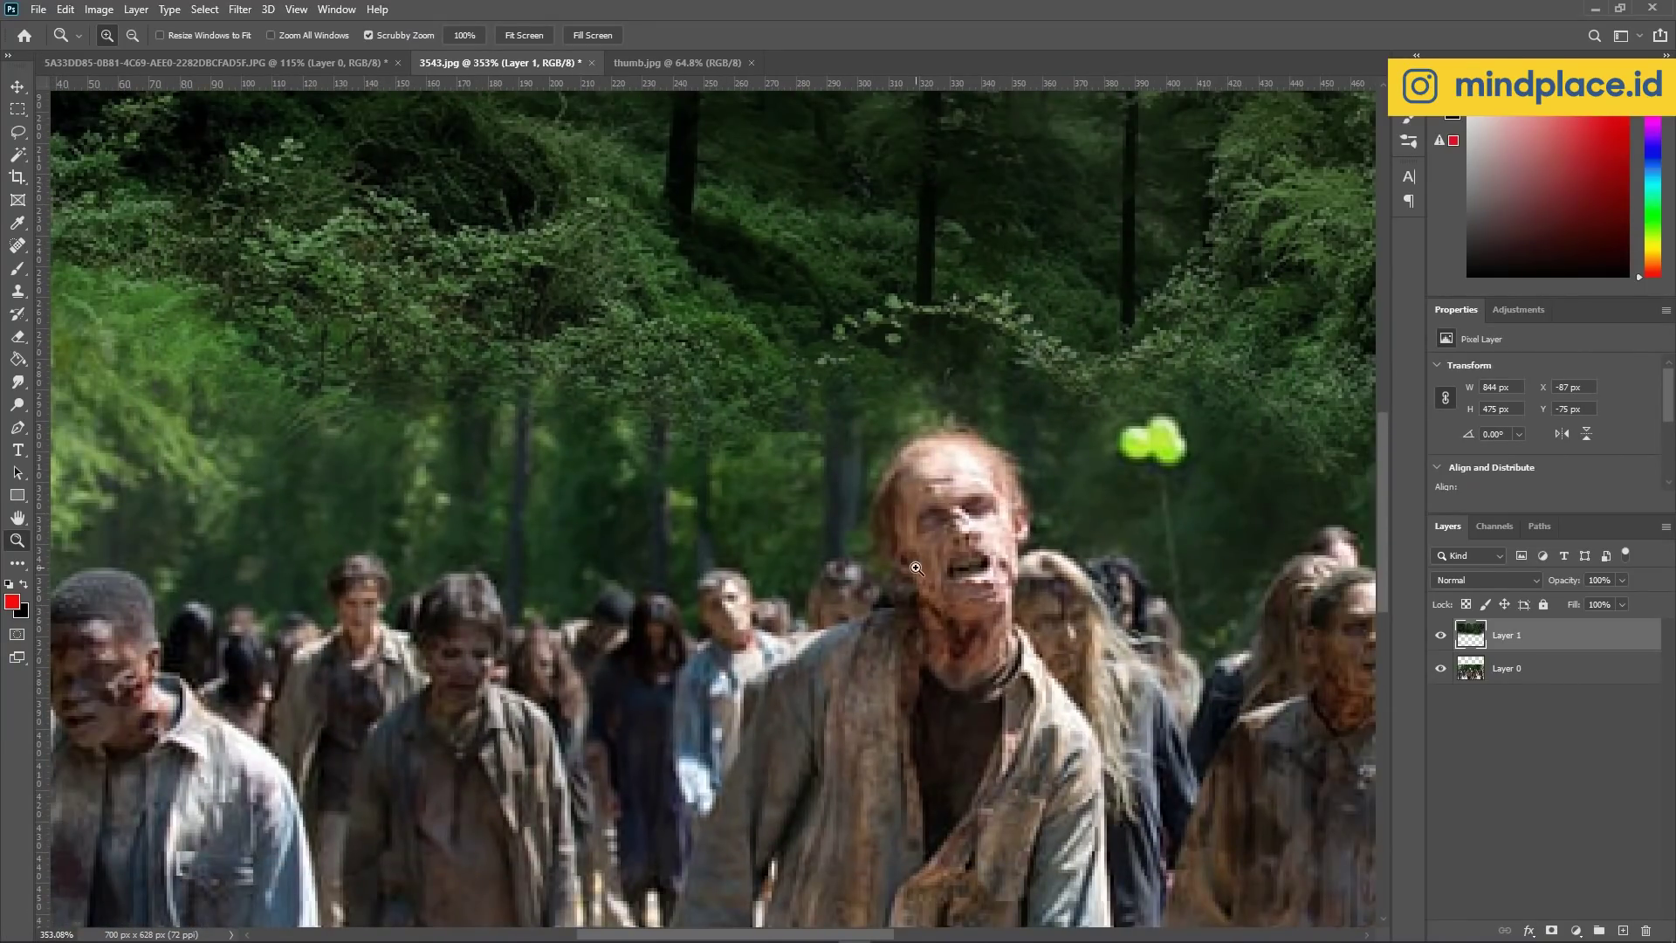
{"action": "left_click_drag", "start_coordinate": [993, 470], "coordinate": [930, 410]}
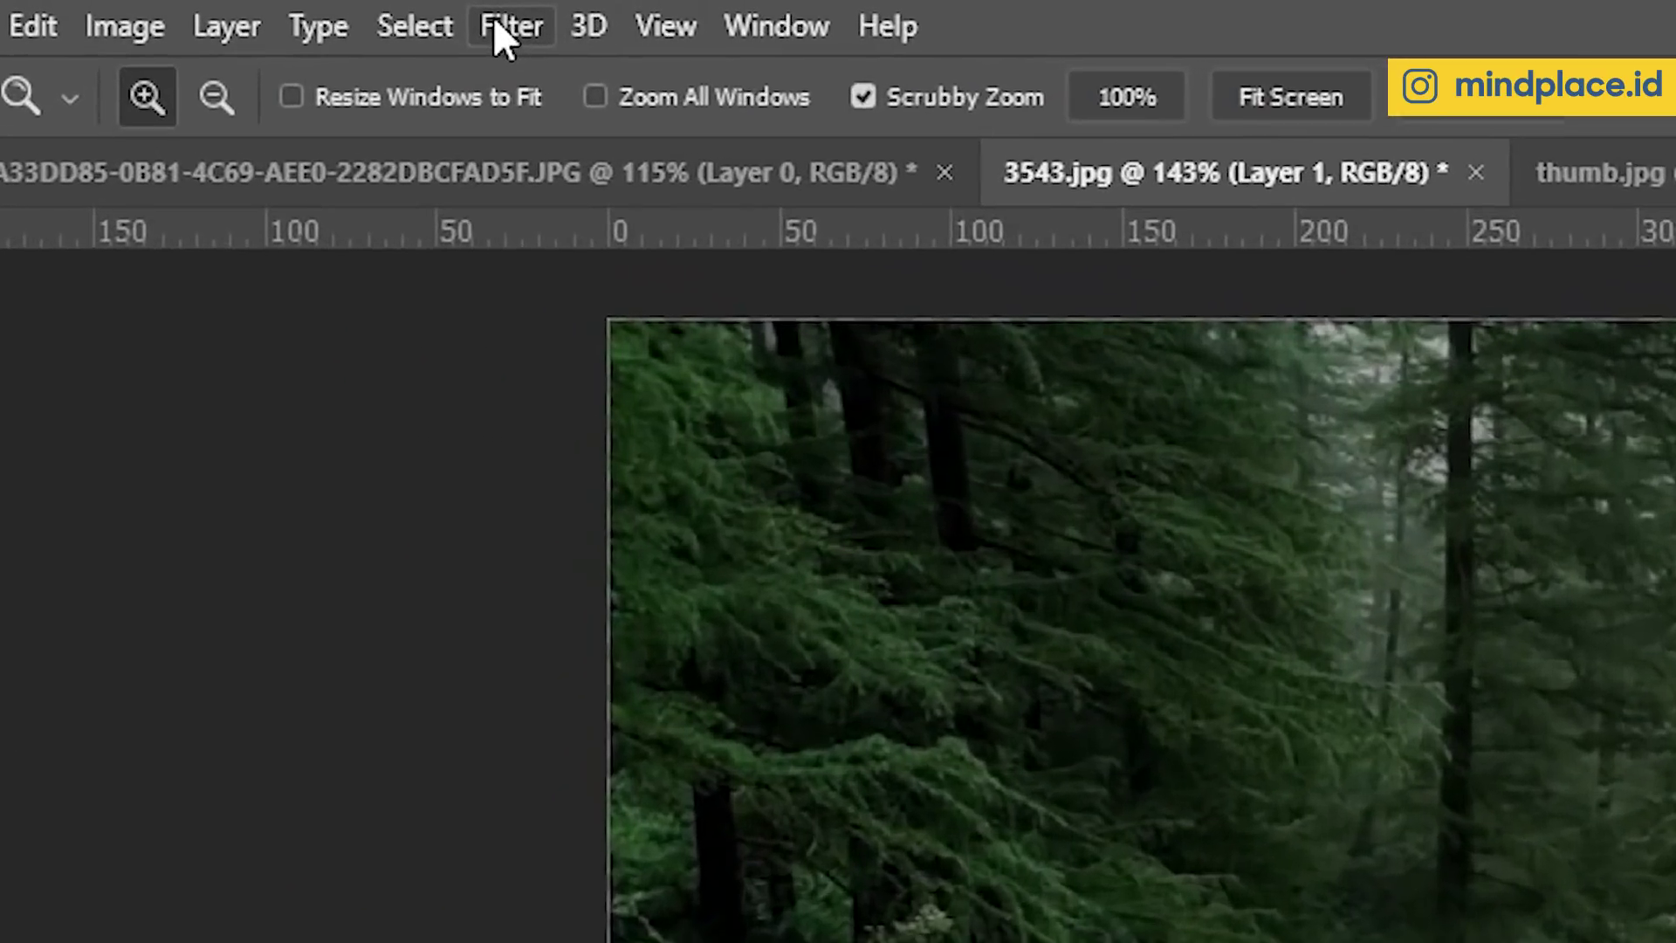
{"action": "left_click", "coordinate": [239, 9]}
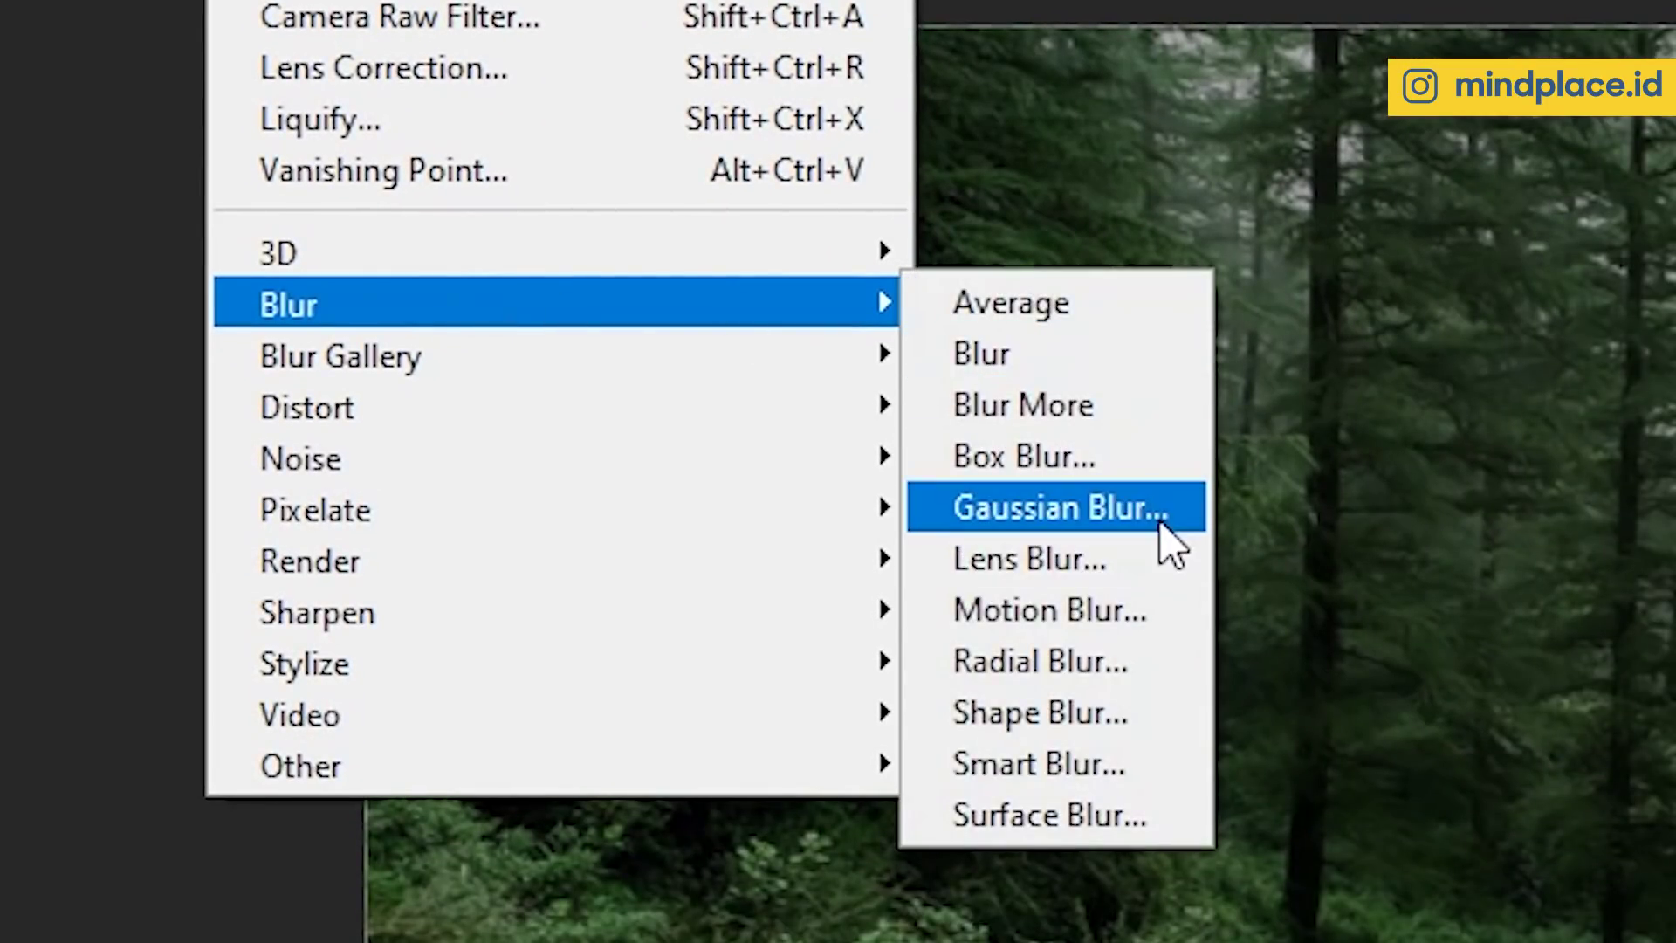
{"action": "left_click", "coordinate": [1170, 511]}
{"action": "mouse_move", "coordinate": [931, 783]}
{"action": "left_mouse_down"}
{"action": "mouse_move", "coordinate": [1107, 785]}
{"action": "mouse_move", "coordinate": [930, 783]}
{"action": "left_mouse_up"}
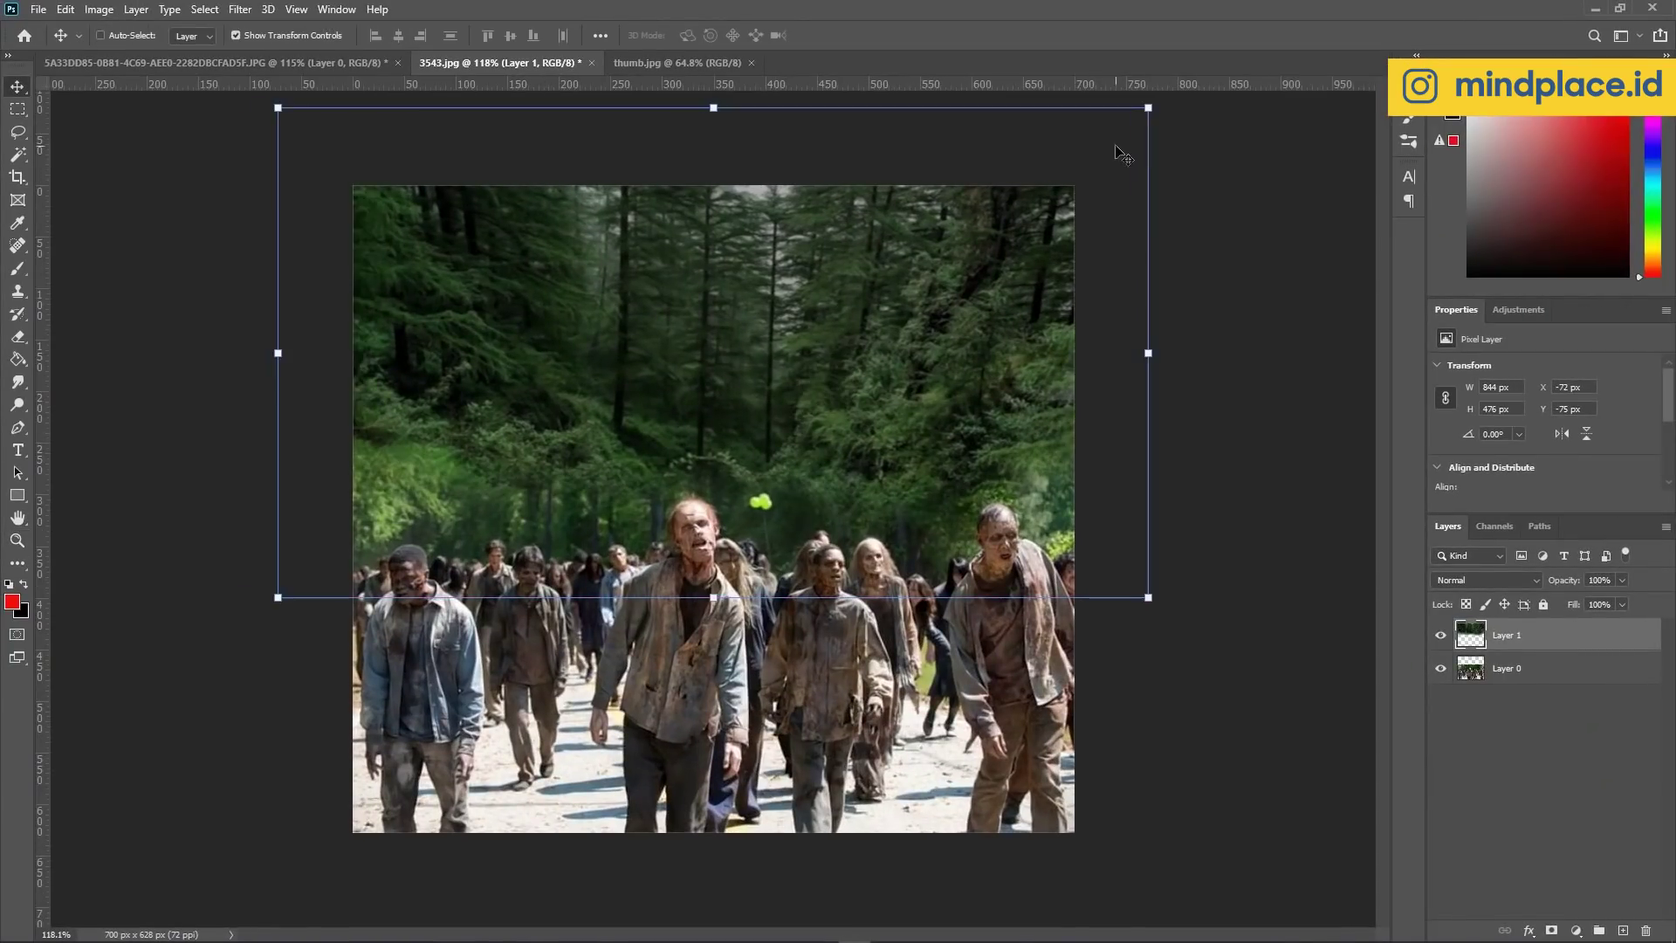
{"action": "key", "text": "ctrl+minus"}
{"action": "mouse_move", "coordinate": [1010, 232]}
{"action": "left_mouse_down"}
{"action": "mouse_move", "coordinate": [899, 240]}
{"action": "mouse_move", "coordinate": [871, 331]}
{"action": "left_mouse_up"}
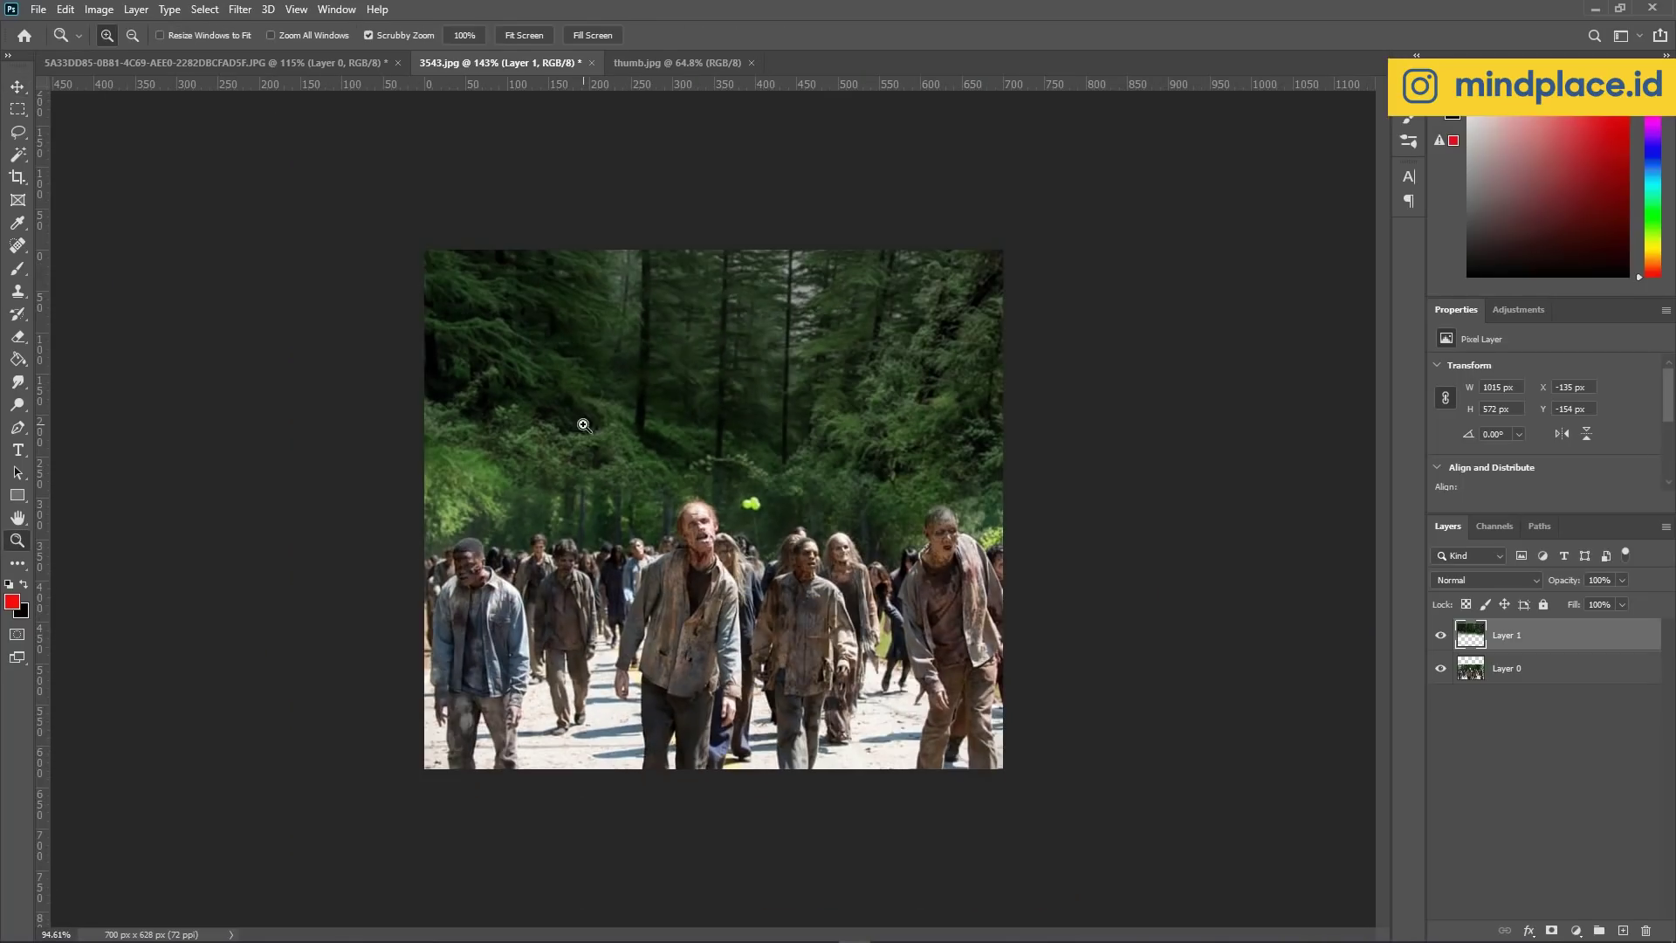
{"action": "key", "text": "ctrl+u"}
{"action": "left_click_drag", "start_coordinate": [1248, 505], "coordinate": [1239, 506]}
{"action": "left_click", "coordinate": [1428, 330]}
{"action": "left_click_drag", "start_coordinate": [699, 554], "coordinate": [623, 531]}
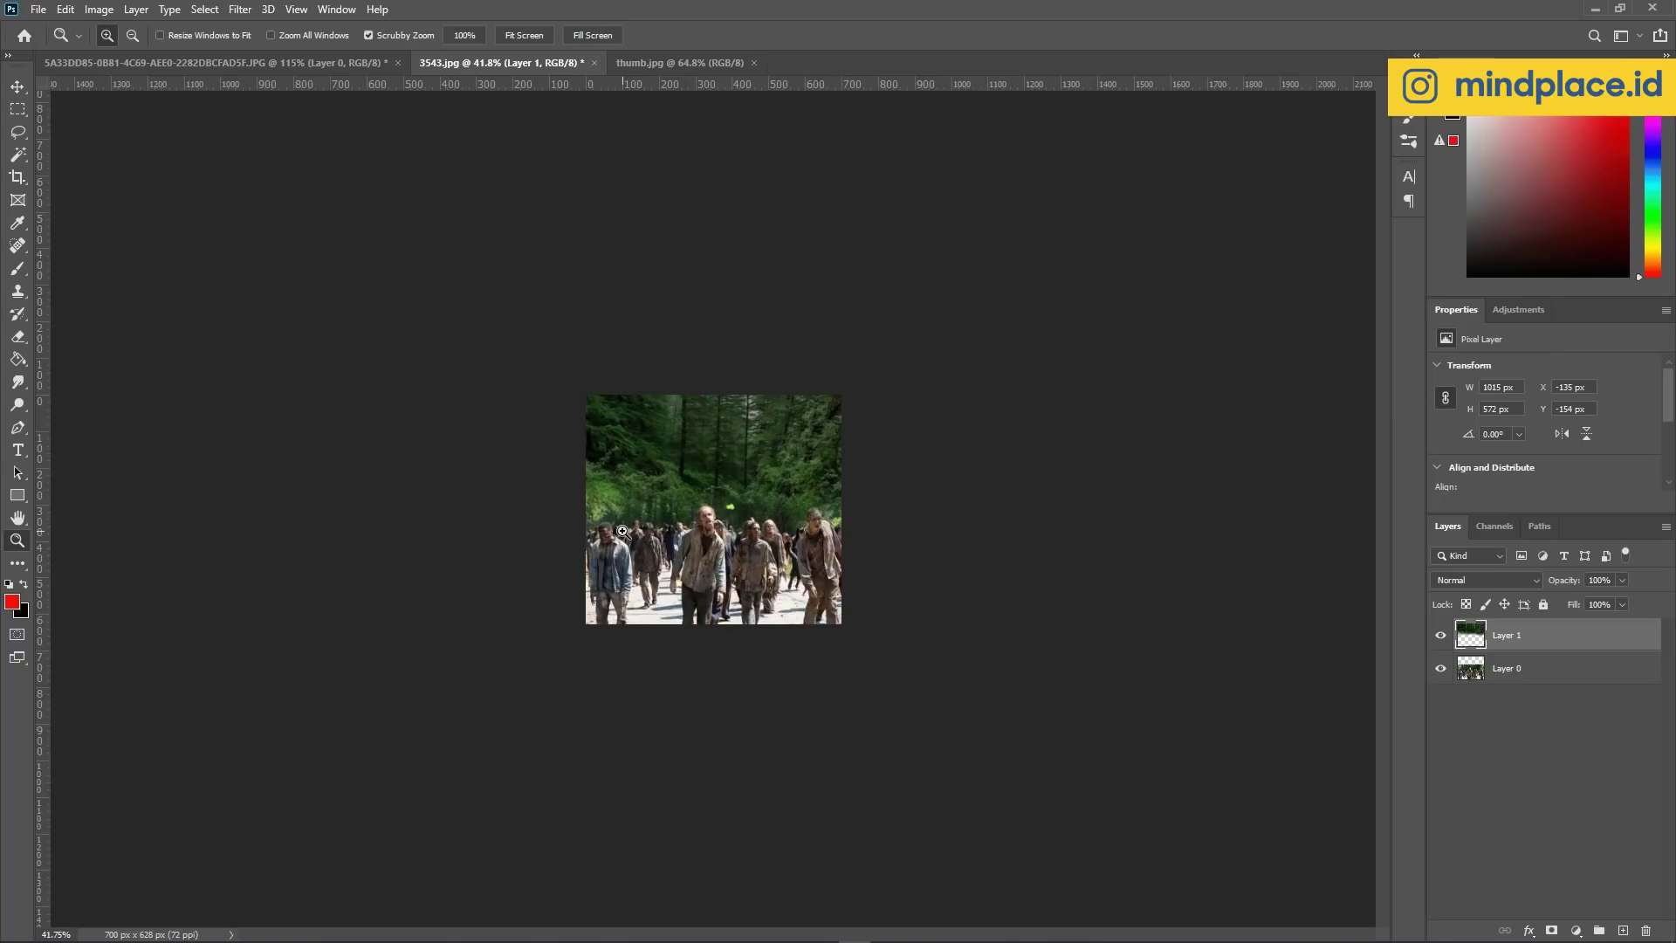
{"action": "left_click_drag", "start_coordinate": [652, 481], "coordinate": [790, 530]}
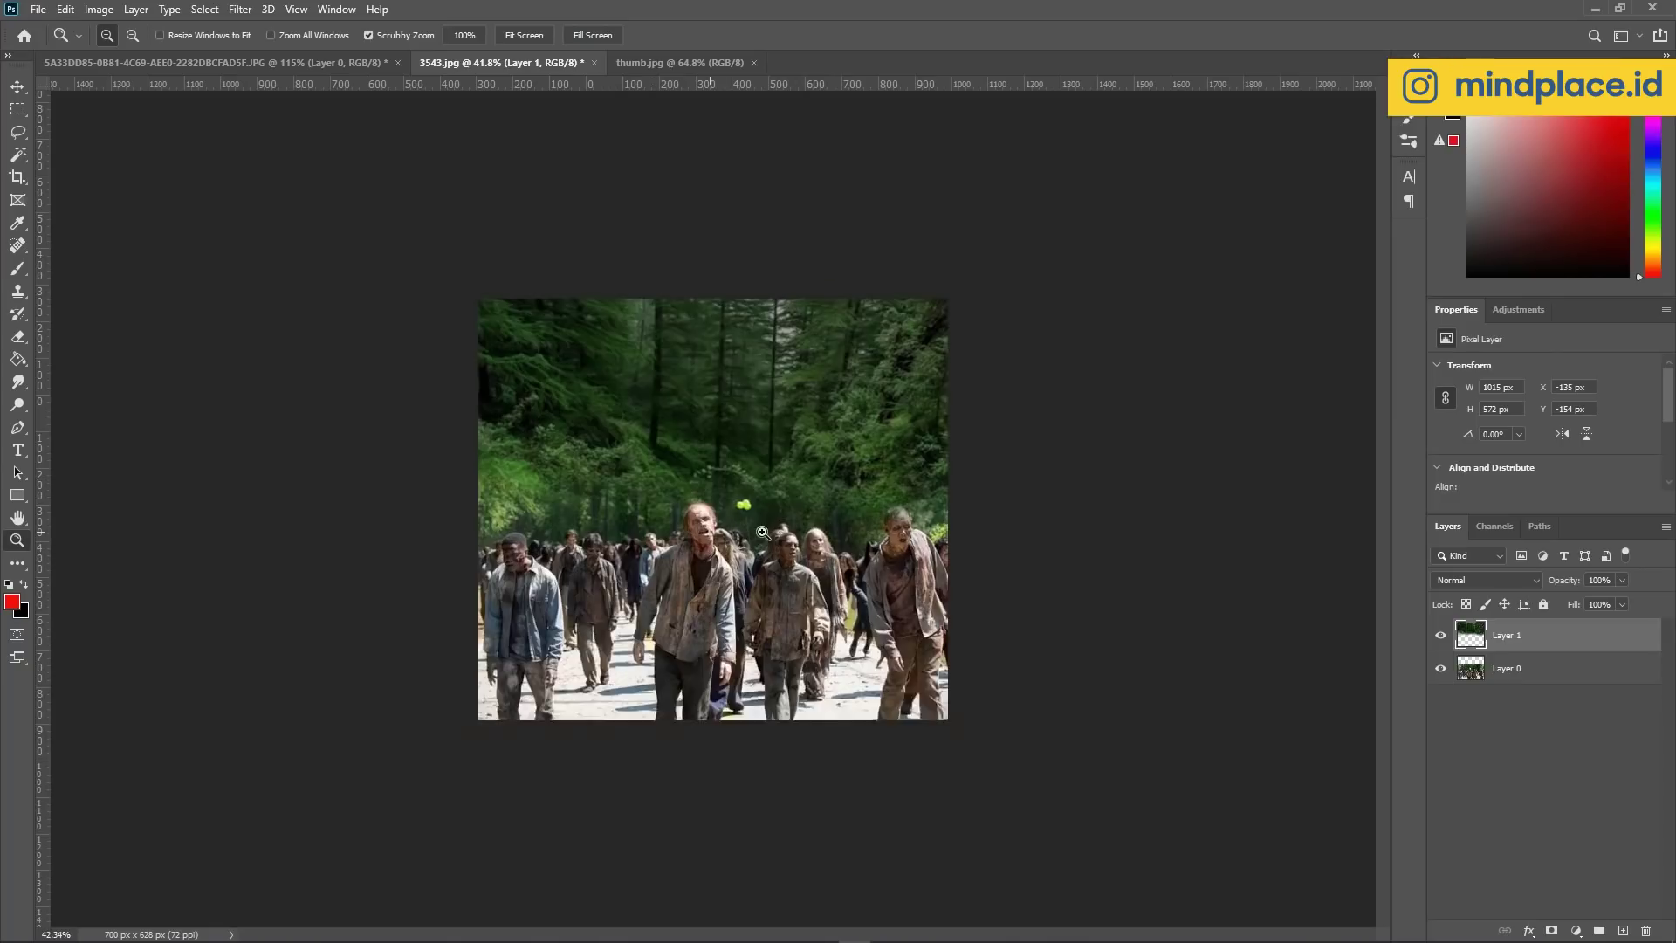
{"action": "left_click_drag", "start_coordinate": [748, 367], "coordinate": [704, 539]}
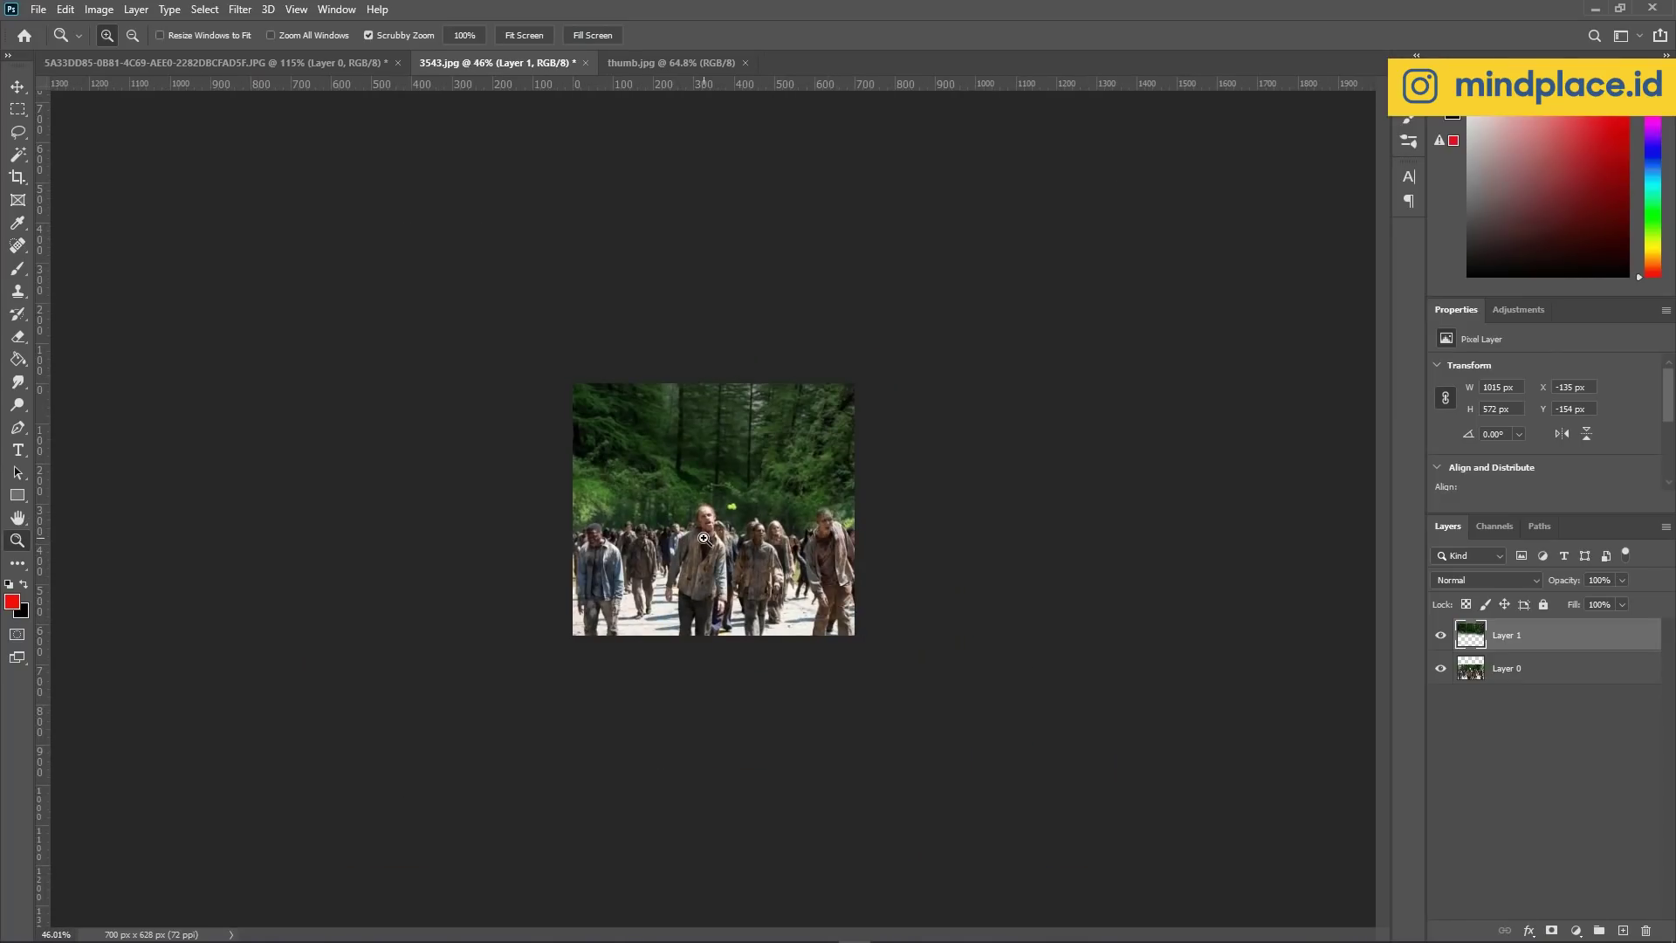
{"action": "left_click_drag", "start_coordinate": [711, 487], "coordinate": [730, 515]}
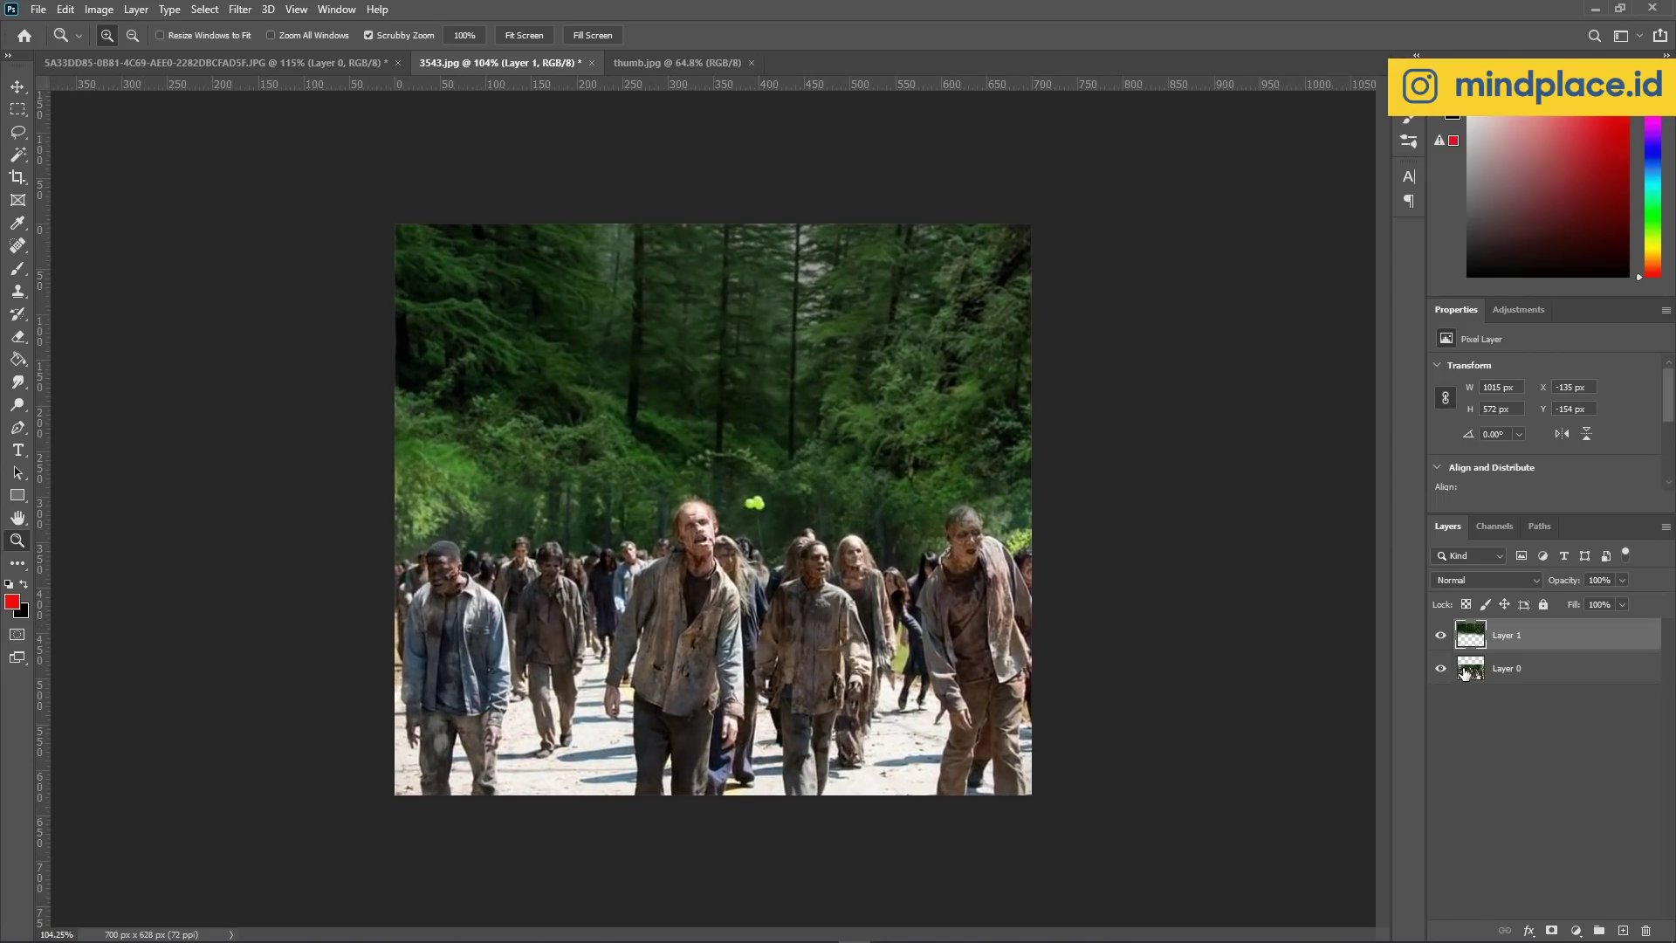
{"action": "left_click", "coordinate": [1510, 668], "text": "ctrl"}
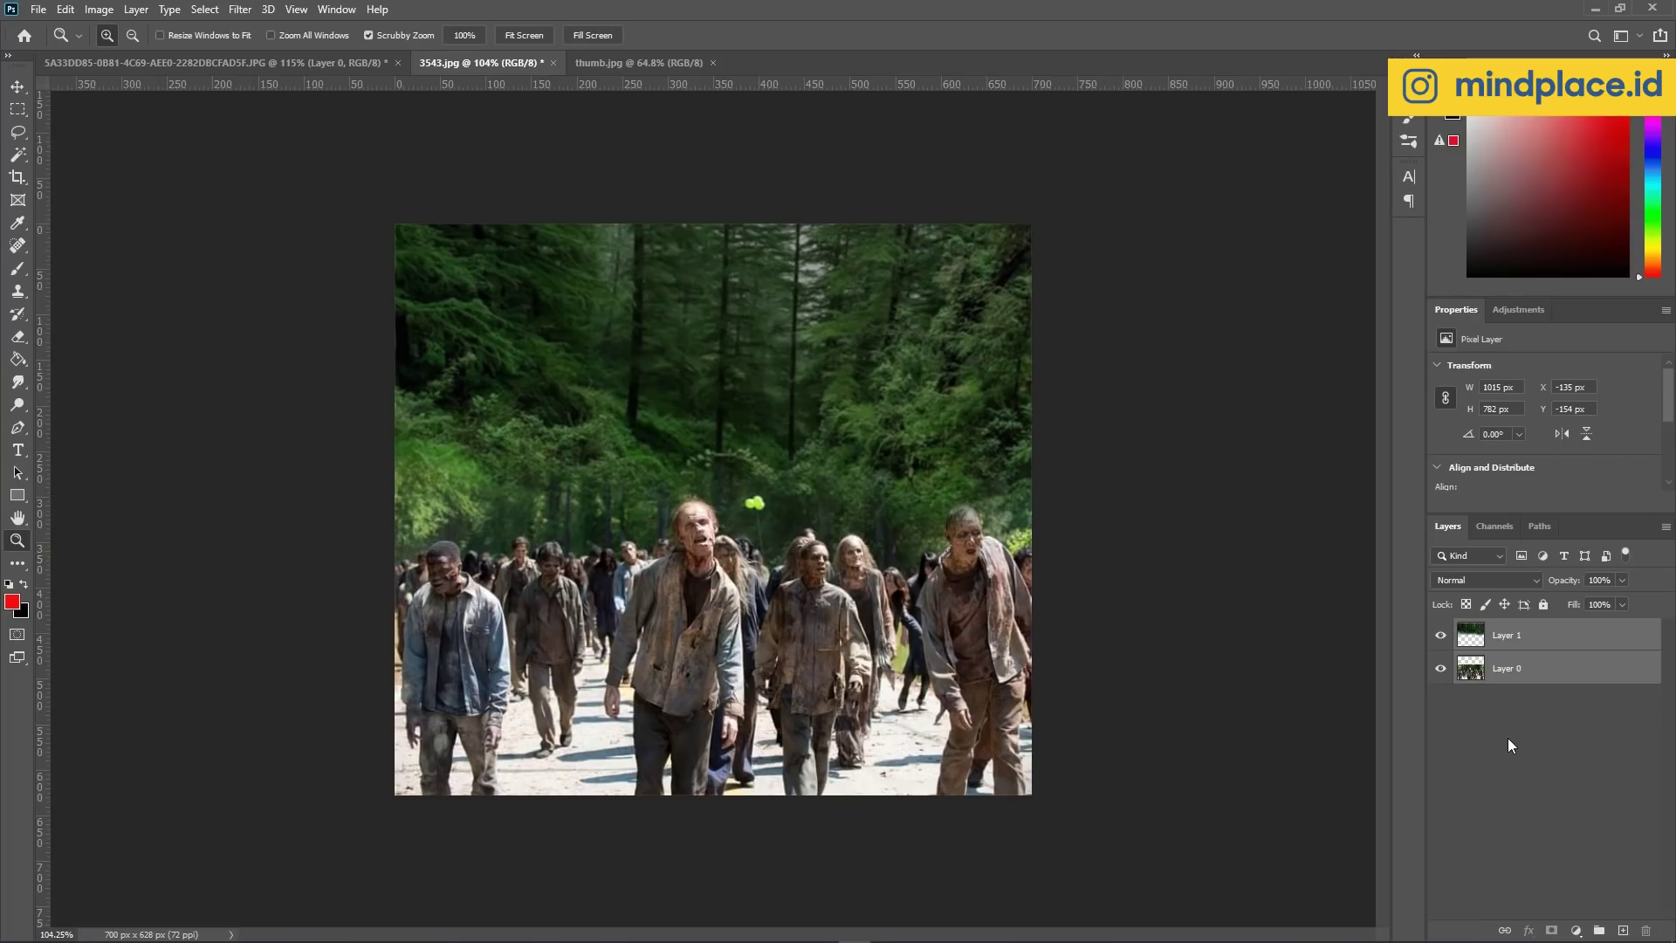
Select Layer 0 and Layer 1 together and merge them into one layer.
{"action": "left_click", "coordinate": [1484, 636]}
{"action": "left_click", "coordinate": [1136, 676]}
{"action": "left_click", "coordinate": [1136, 731]}
{"action": "left_click", "coordinate": [1305, 742], "text": "ctrl"}
{"action": "left_click", "coordinate": [1274, 810]}
{"action": "left_click", "coordinate": [1289, 676]}
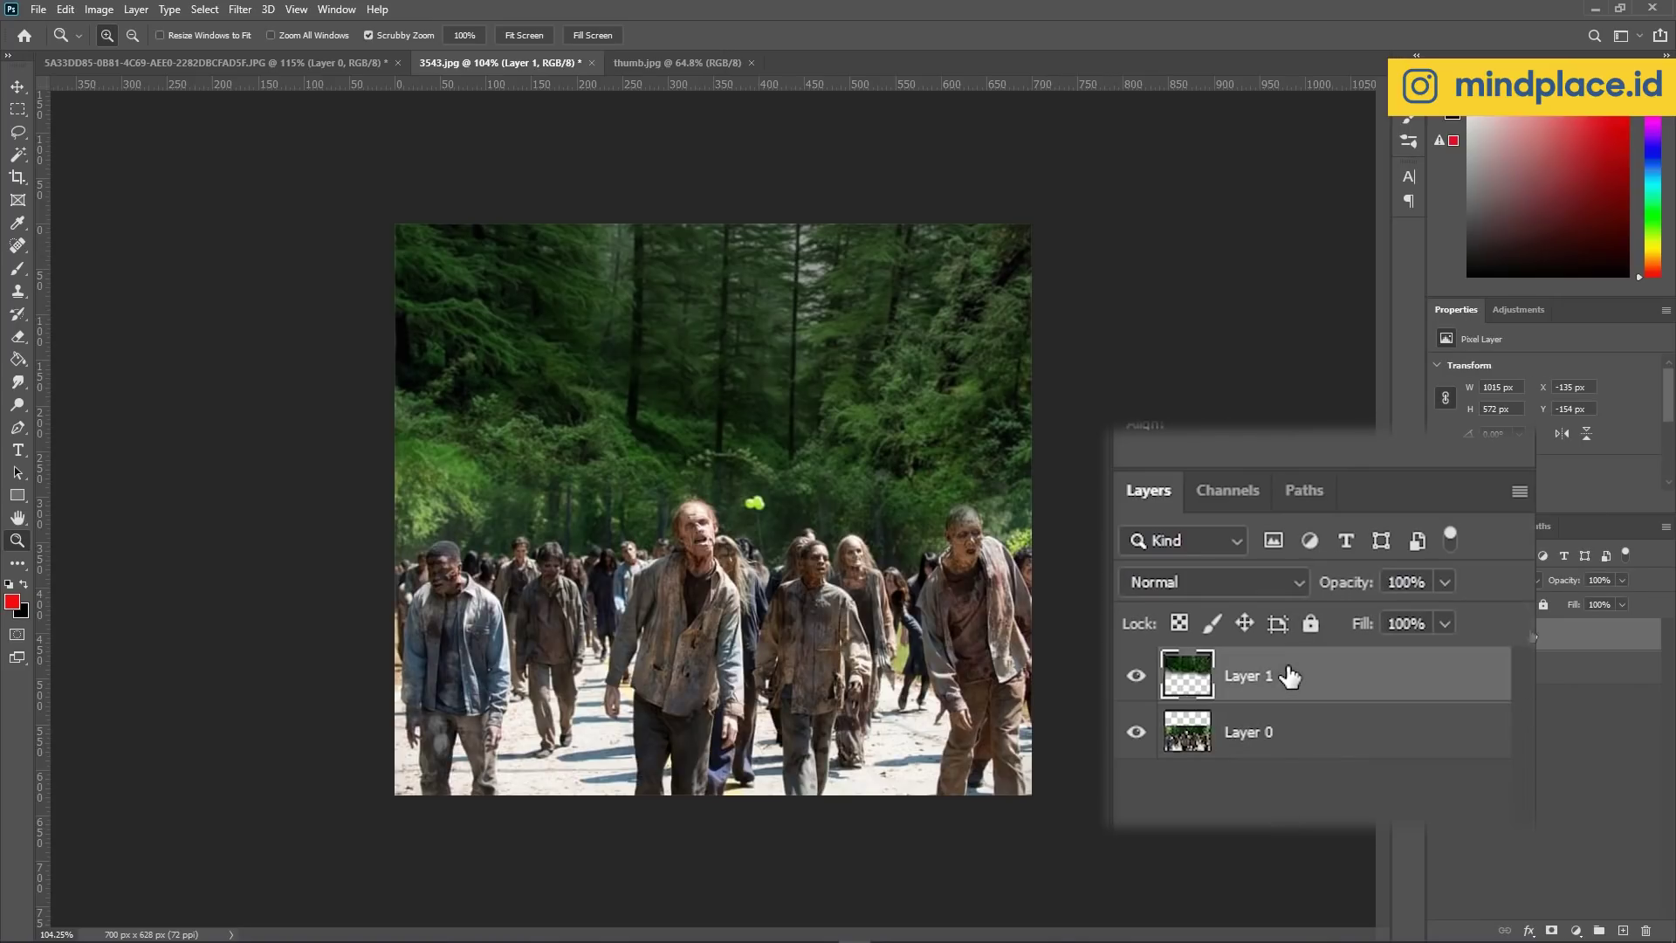
{"action": "left_click", "coordinate": [1268, 736], "text": "ctrl"}
{"action": "key", "text": "ctrl+e"}
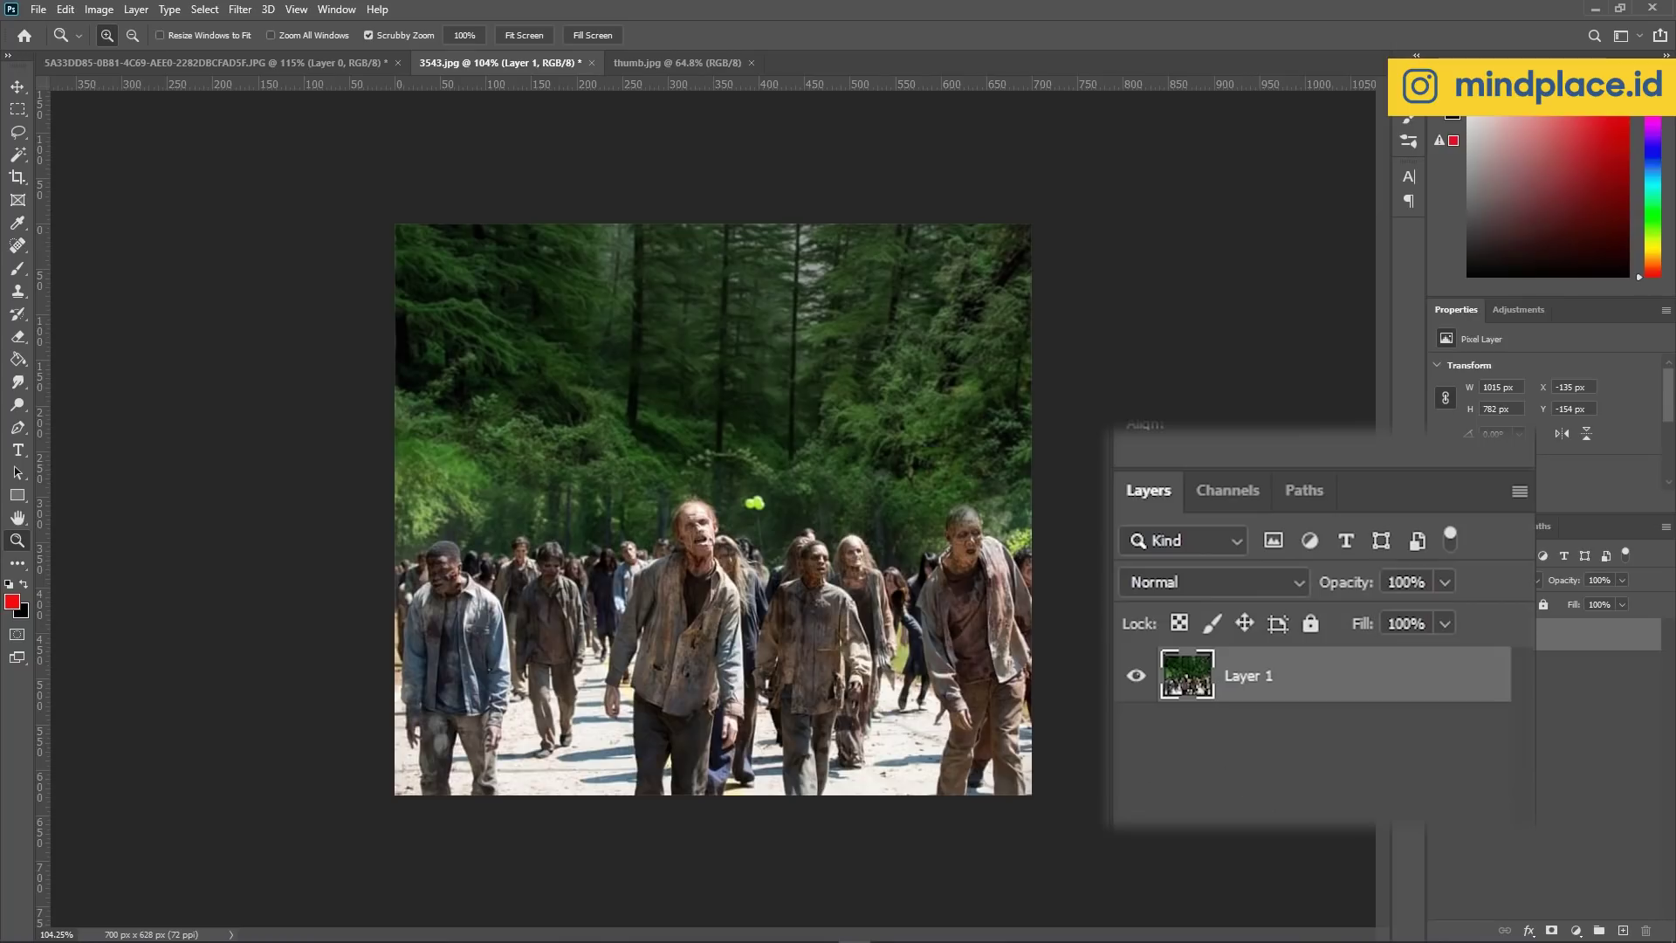
Drag the seated man cut-out from his document into the zombie scene.
{"action": "left_click", "coordinate": [267, 71]}
{"action": "key", "text": "v"}
{"action": "mouse_move", "coordinate": [699, 397]}
{"action": "left_mouse_down"}
{"action": "mouse_move", "coordinate": [553, 272]}
{"action": "mouse_move", "coordinate": [520, 70]}
{"action": "mouse_move", "coordinate": [773, 515]}
{"action": "left_mouse_up"}
Drop the man into the zombie scene and move him up and to the right.
{"action": "key", "text": "z"}
{"action": "left_click", "coordinate": [843, 551], "text": "alt"}
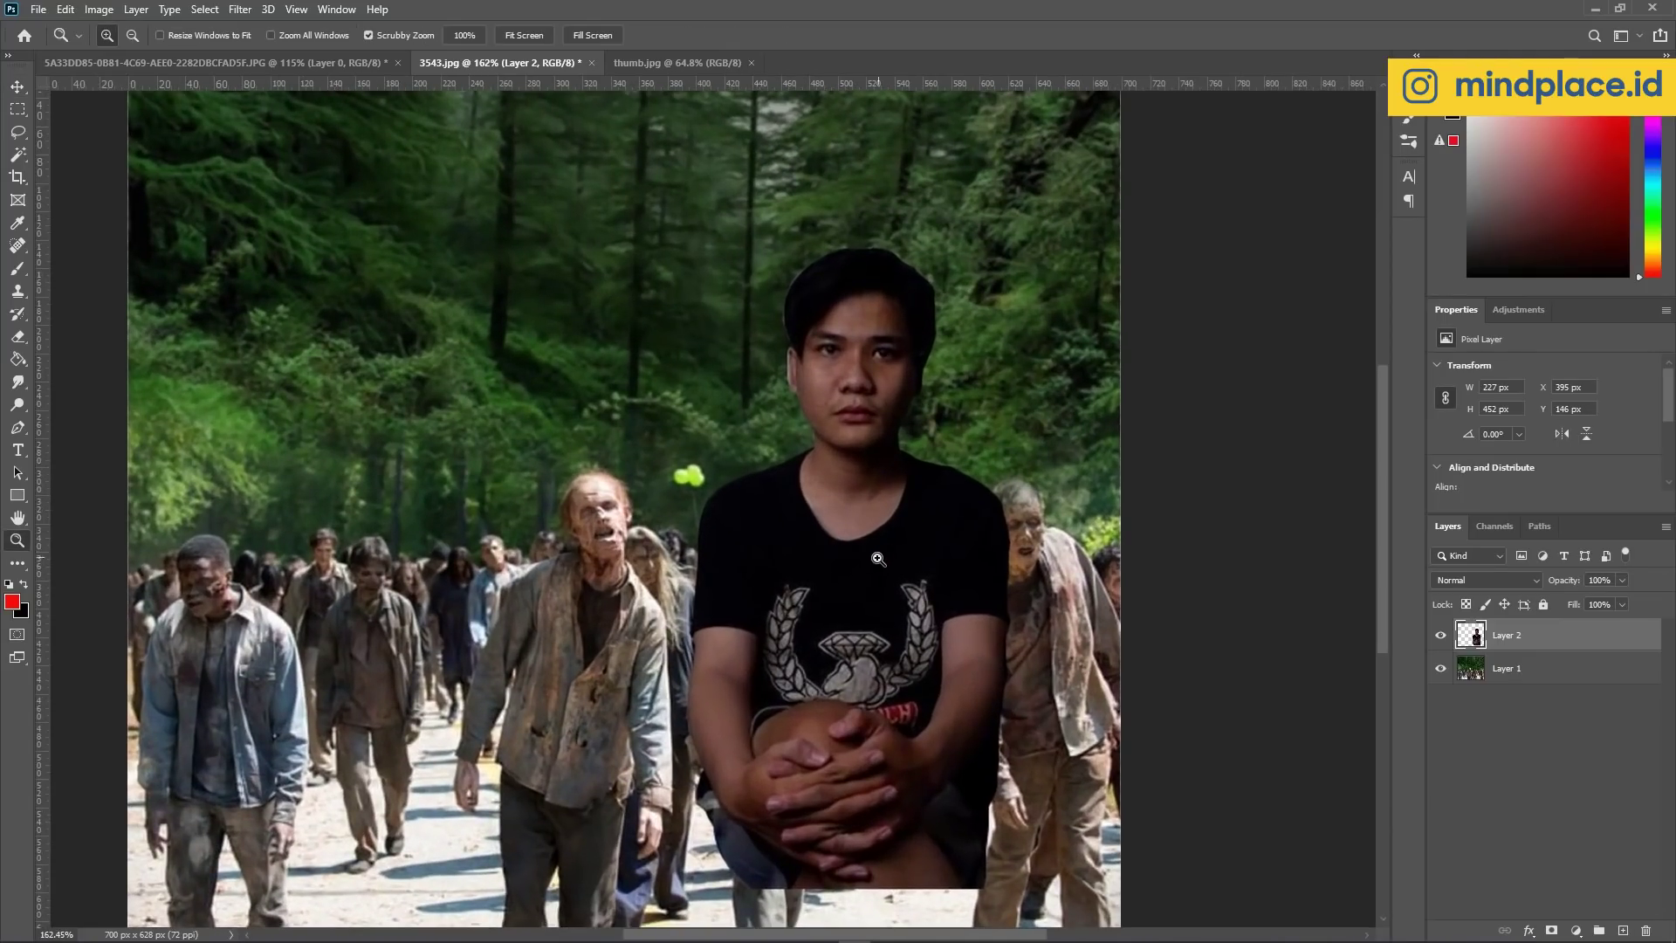
{"action": "key", "text": "v"}
{"action": "left_click_drag", "start_coordinate": [858, 670], "coordinate": [912, 511]}
{"action": "scroll", "coordinate": [696, 576], "scroll_direction": "down", "scroll_amount": 3}
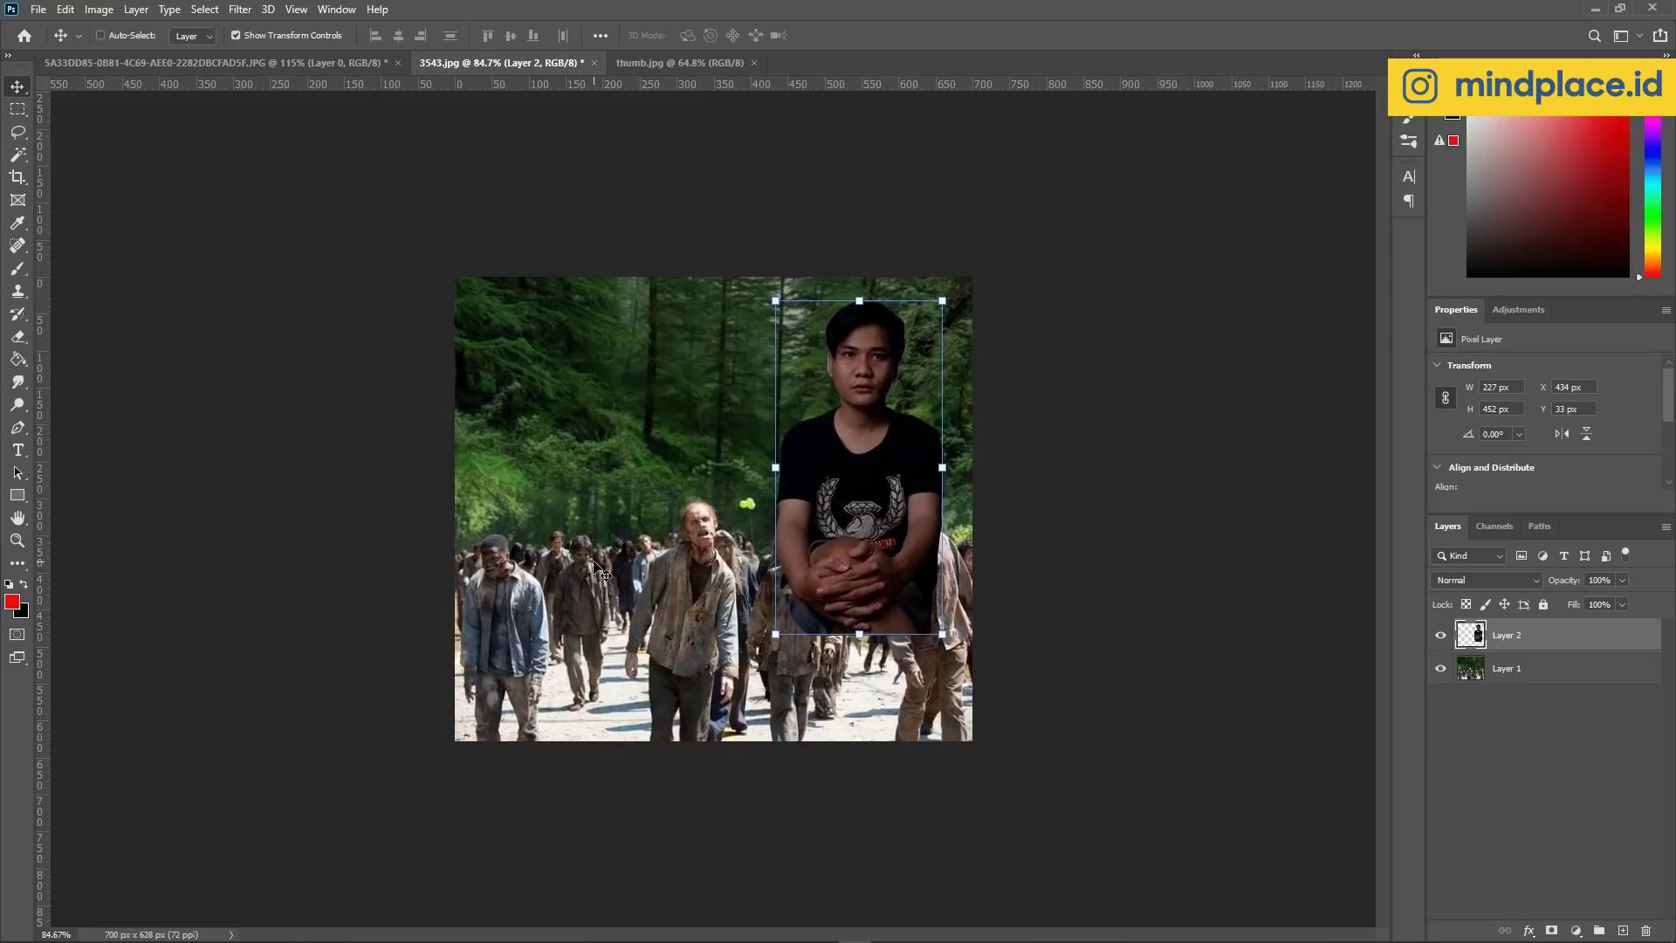
Open the runner photo 1.jpg in Photoshop and zoom in on it.
{"action": "key", "text": "z"}
{"action": "left_click", "coordinate": [713, 509]}
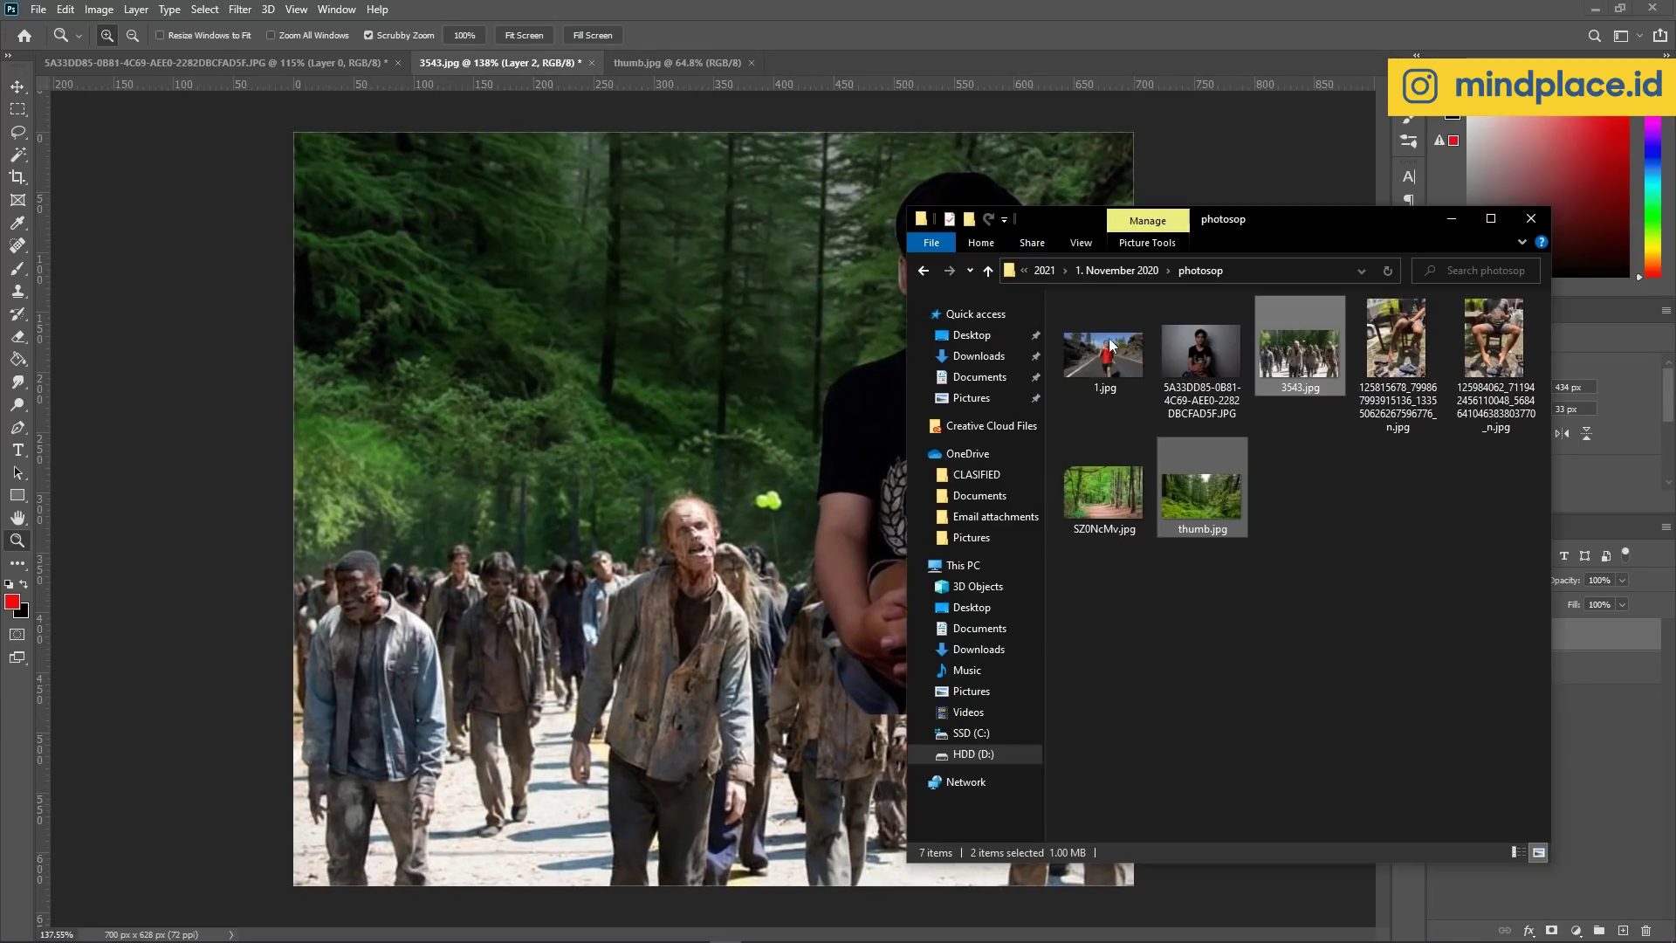
{"action": "double_click", "coordinate": [1098, 369]}
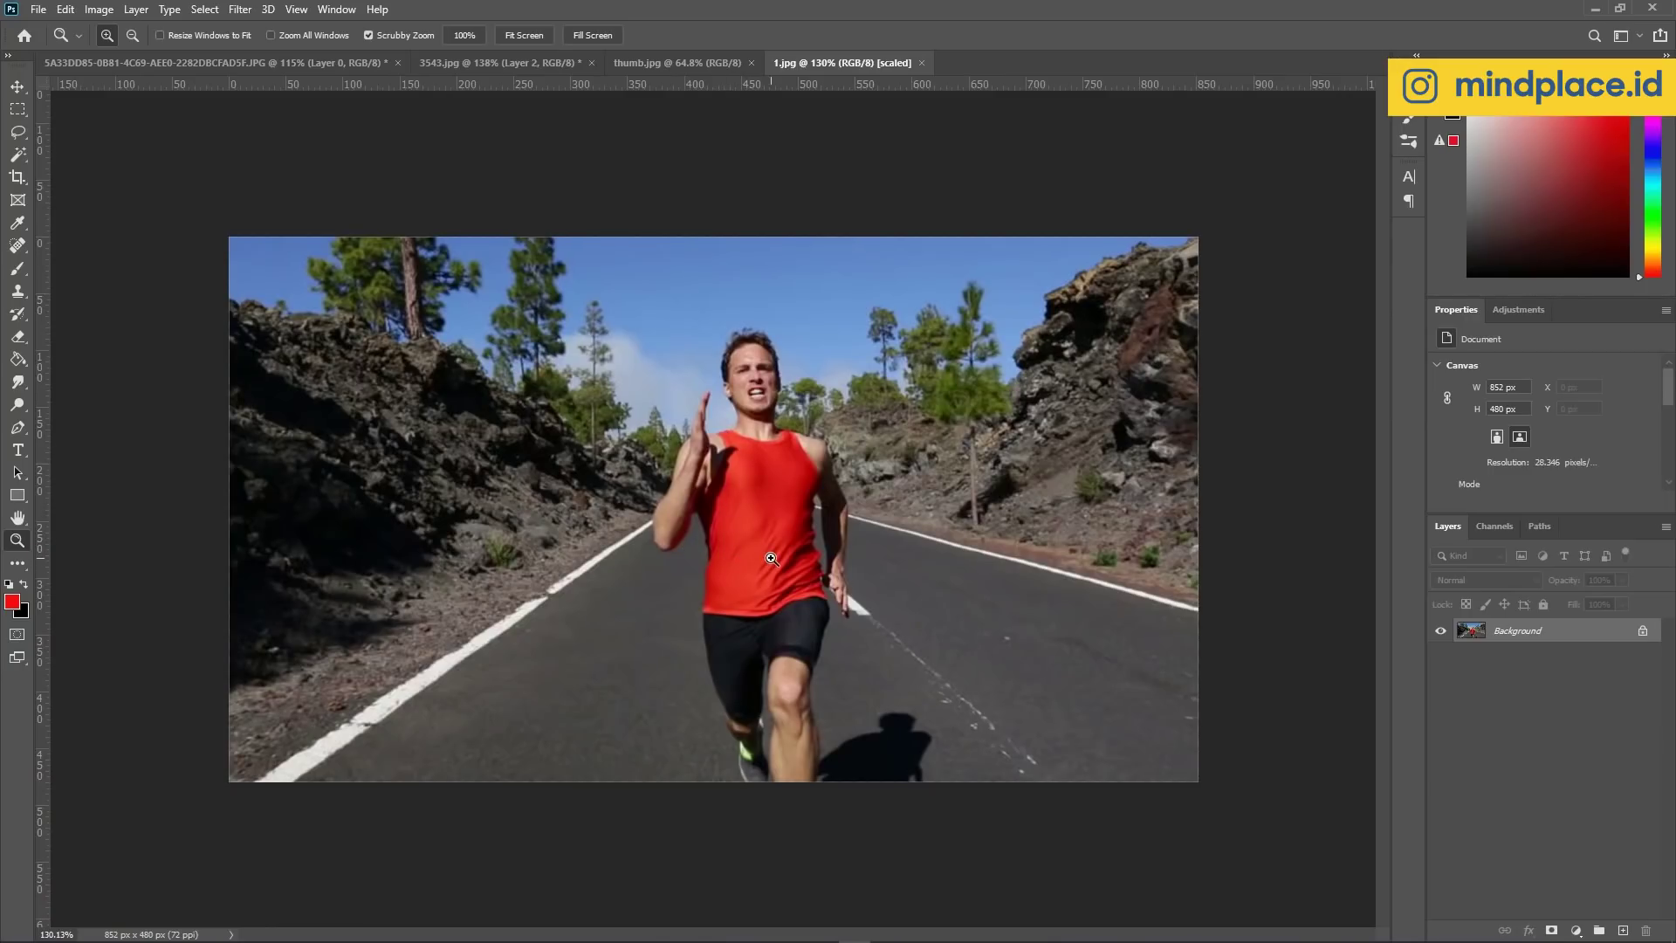
{"action": "left_click_drag", "start_coordinate": [751, 358], "coordinate": [735, 519]}
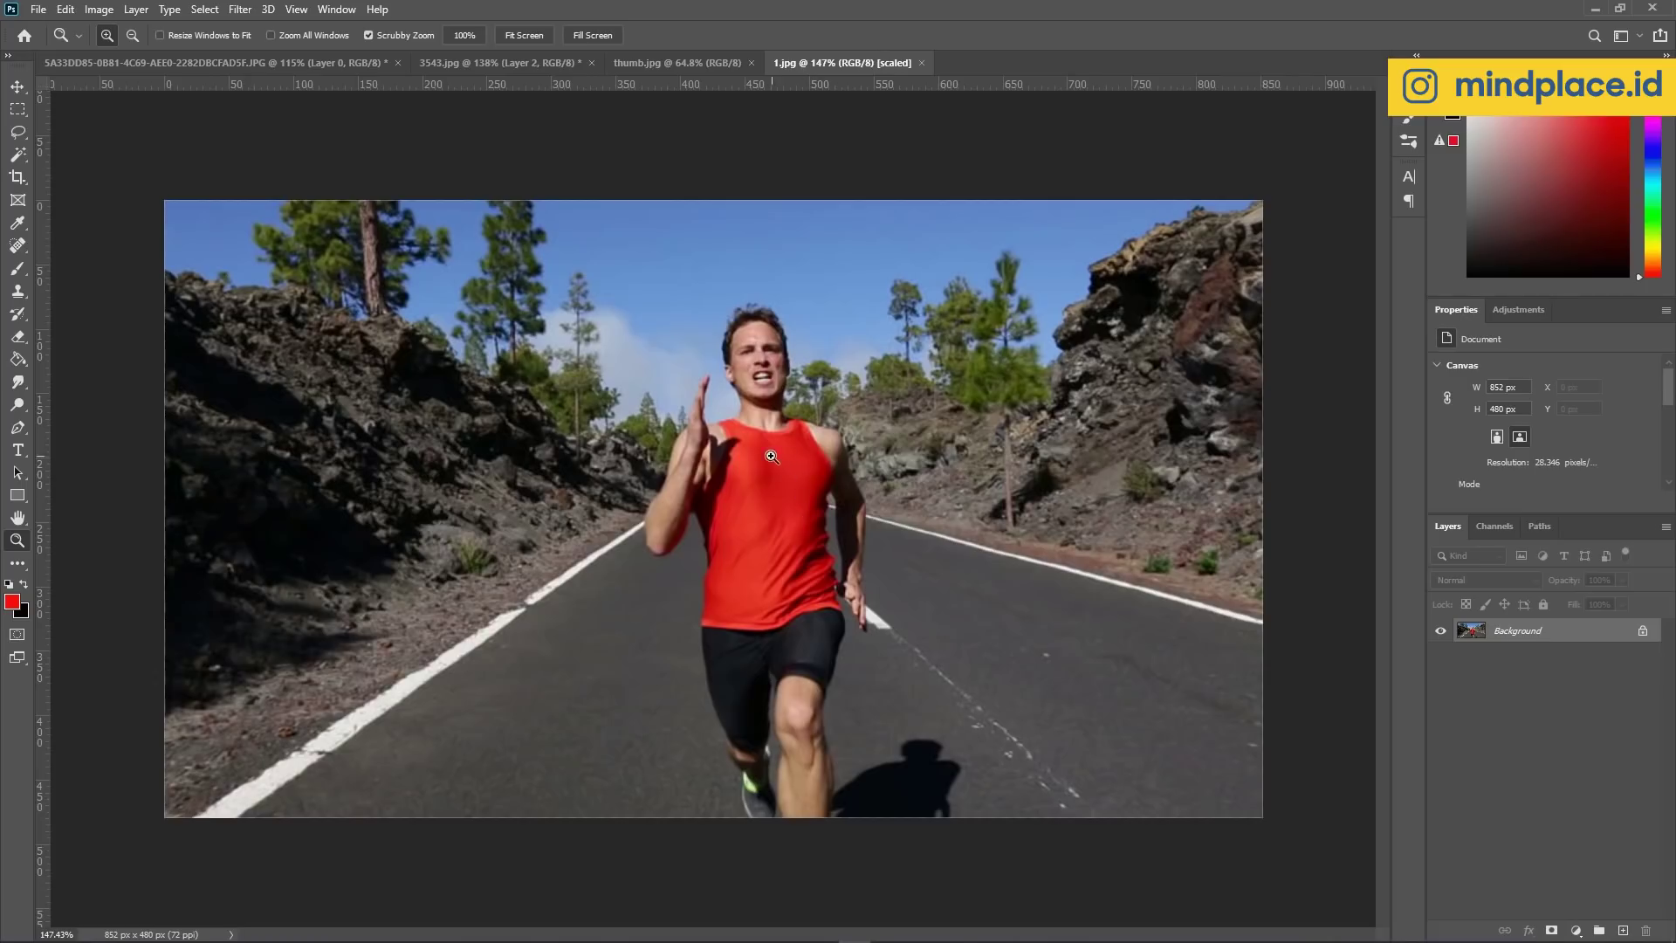
Unlock the runner photo's Background layer and use Remove Background to isolate the red-vest runner.
{"action": "left_click_drag", "start_coordinate": [772, 455], "coordinate": [837, 582]}
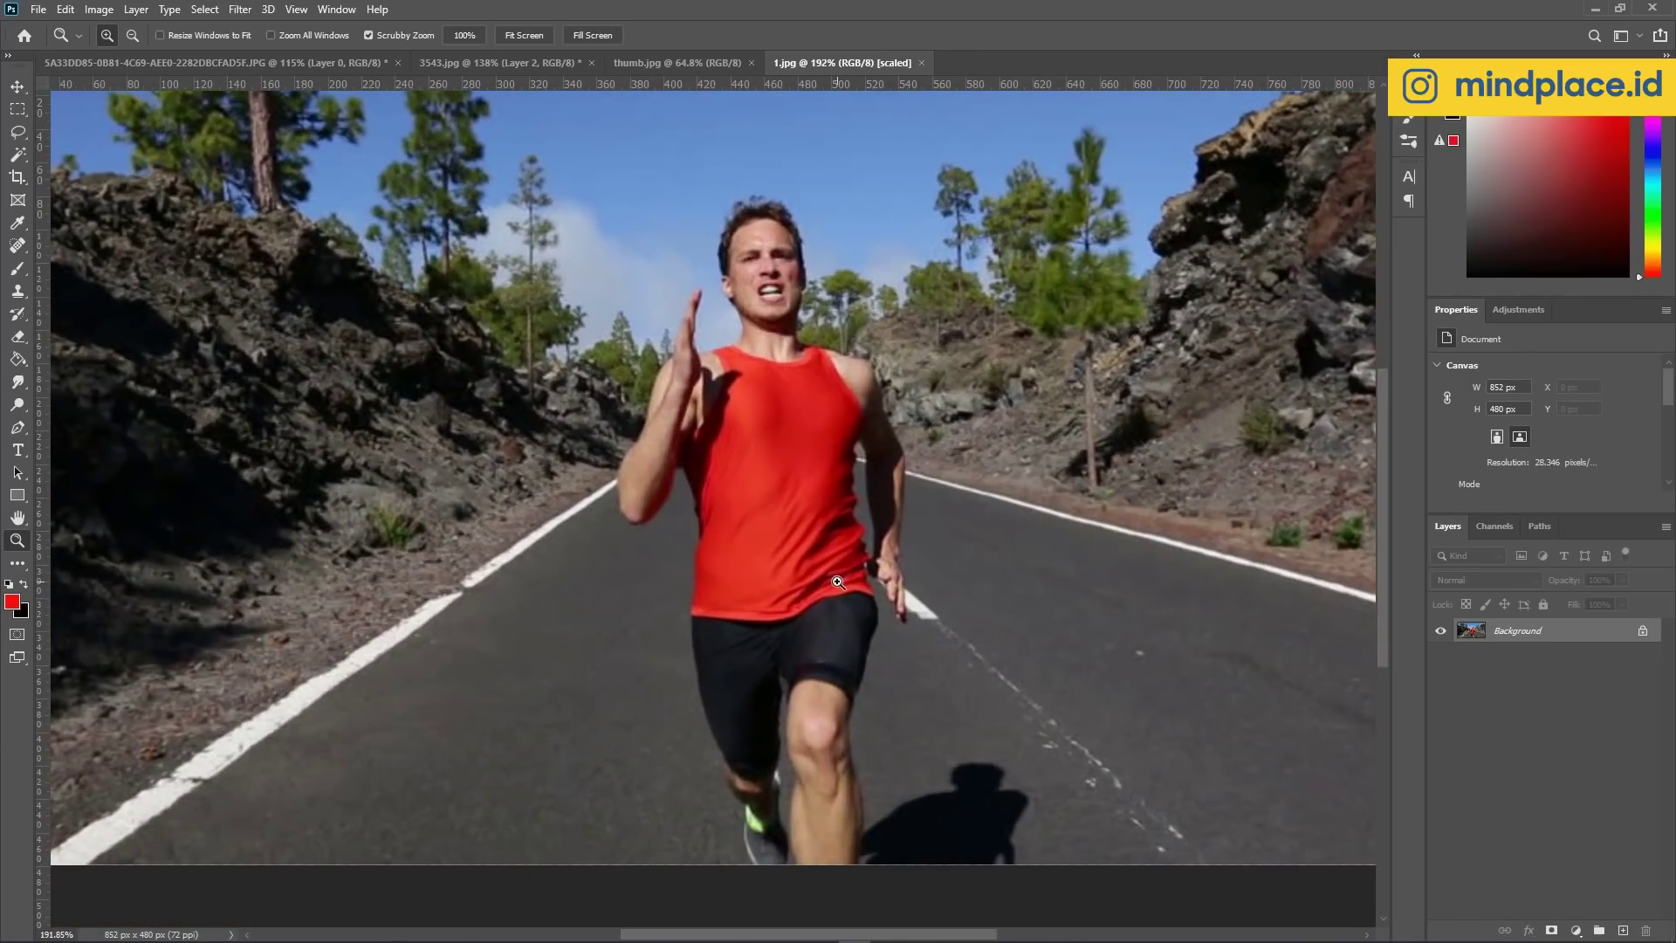
{"action": "left_click", "coordinate": [1642, 630]}
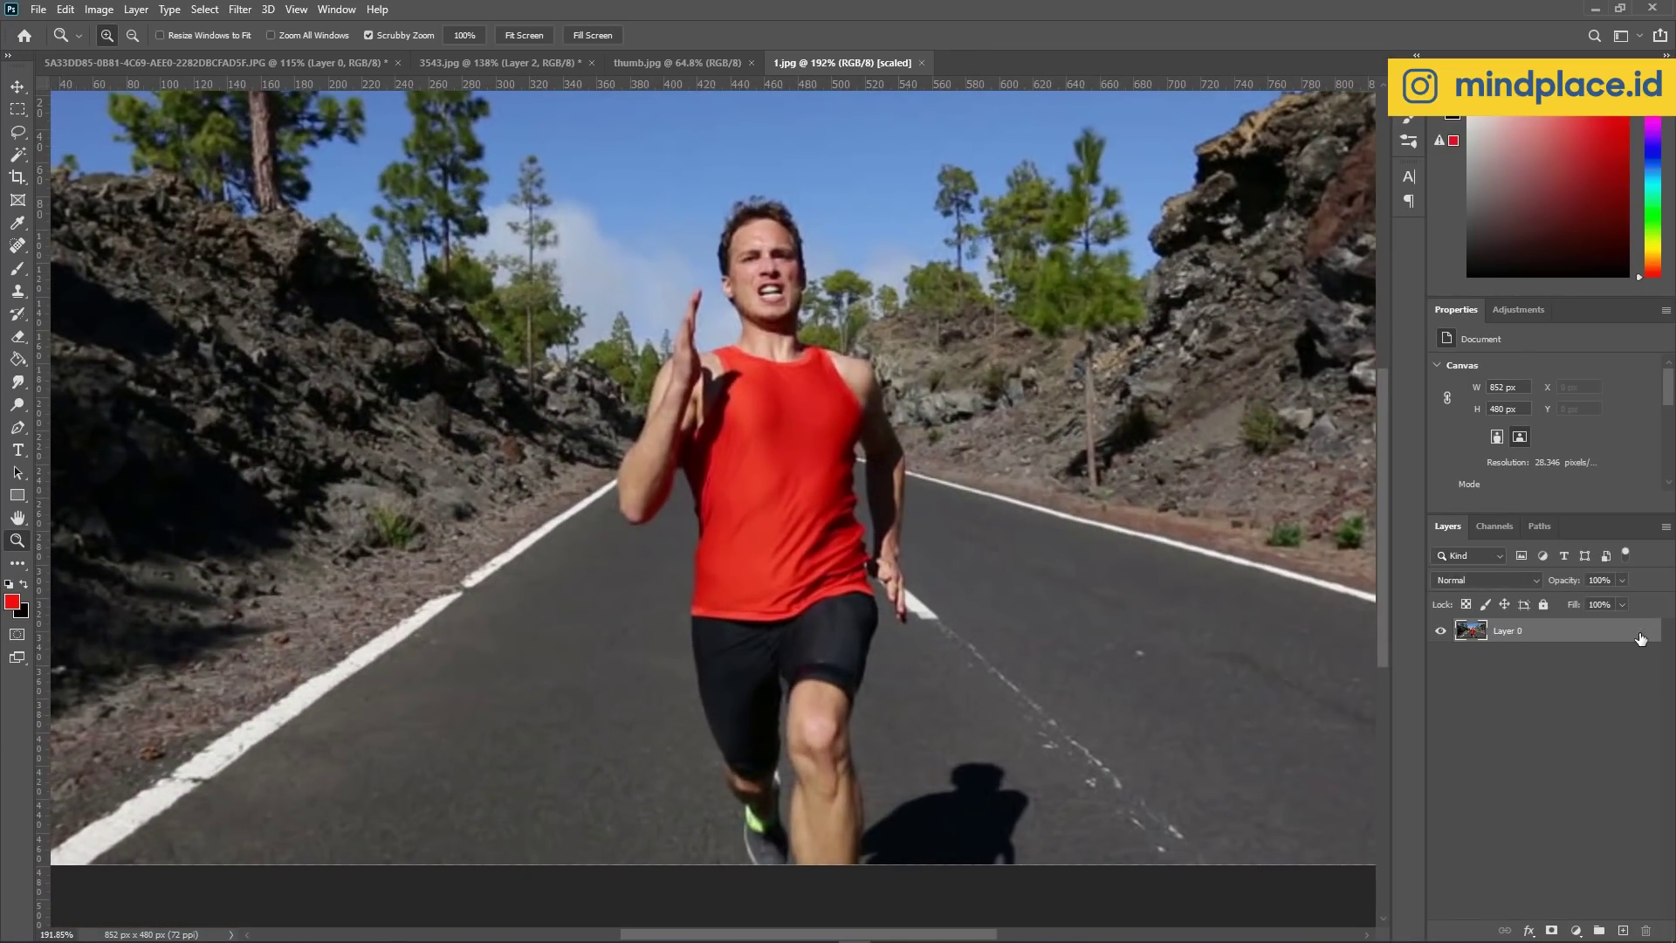
{"action": "left_click_drag", "start_coordinate": [1668, 410], "coordinate": [1668, 467]}
{"action": "left_click", "coordinate": [1540, 451]}
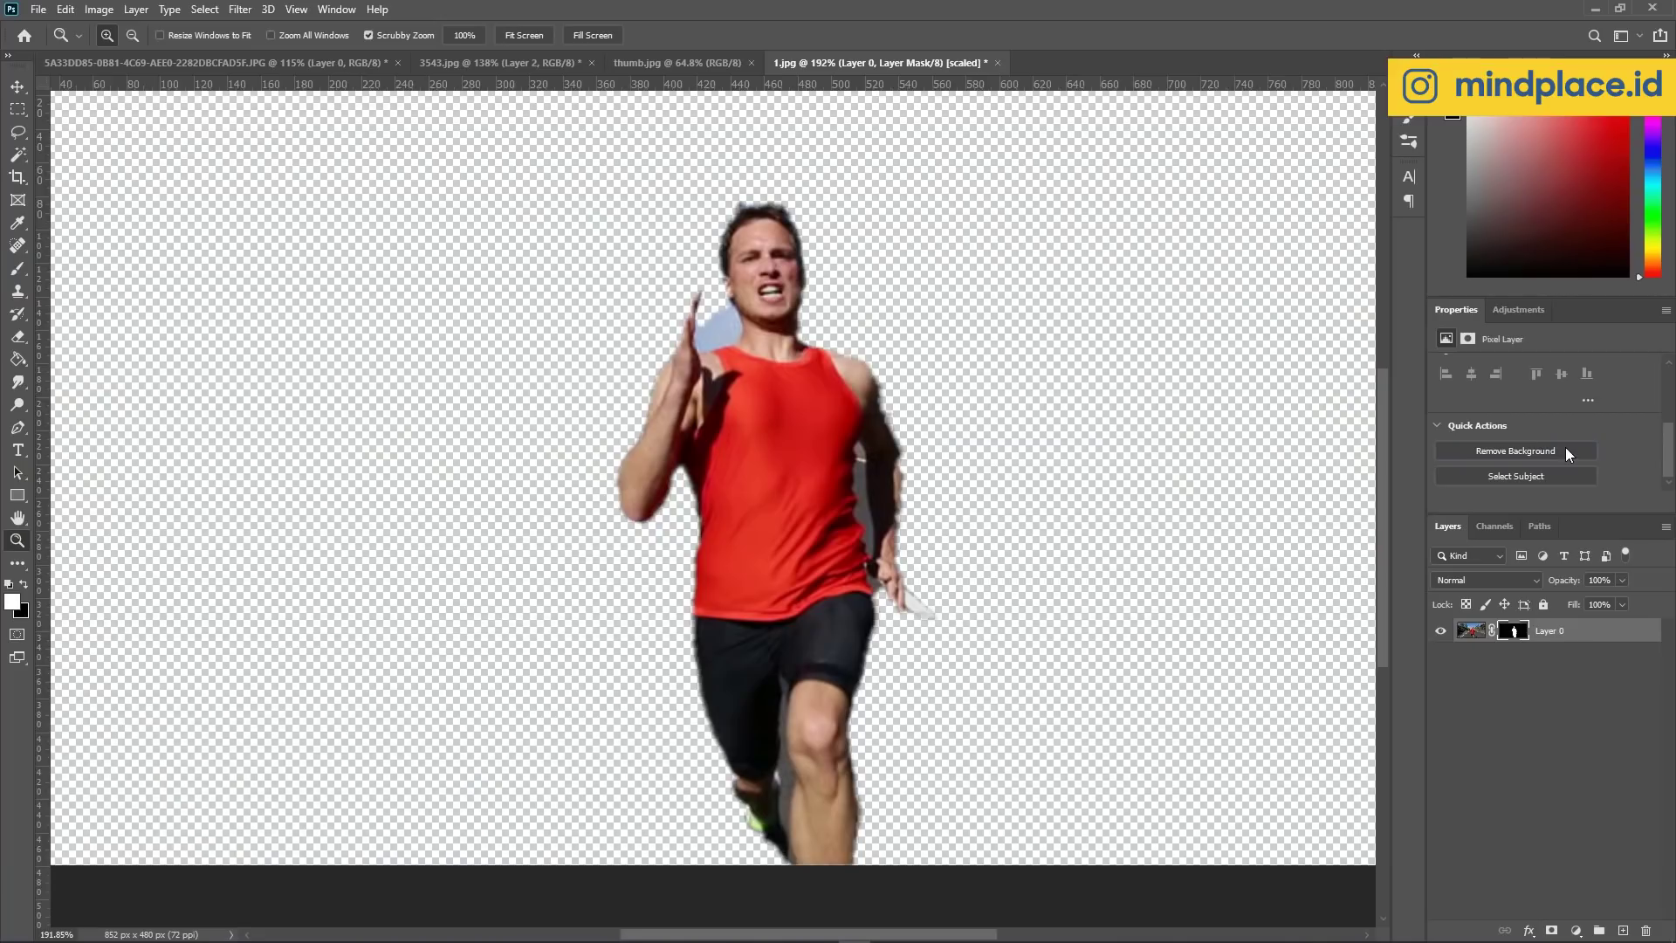
{"action": "key", "text": "ctrl+z"}
{"action": "scroll", "coordinate": [815, 760], "scroll_direction": "up", "scroll_amount": 3}
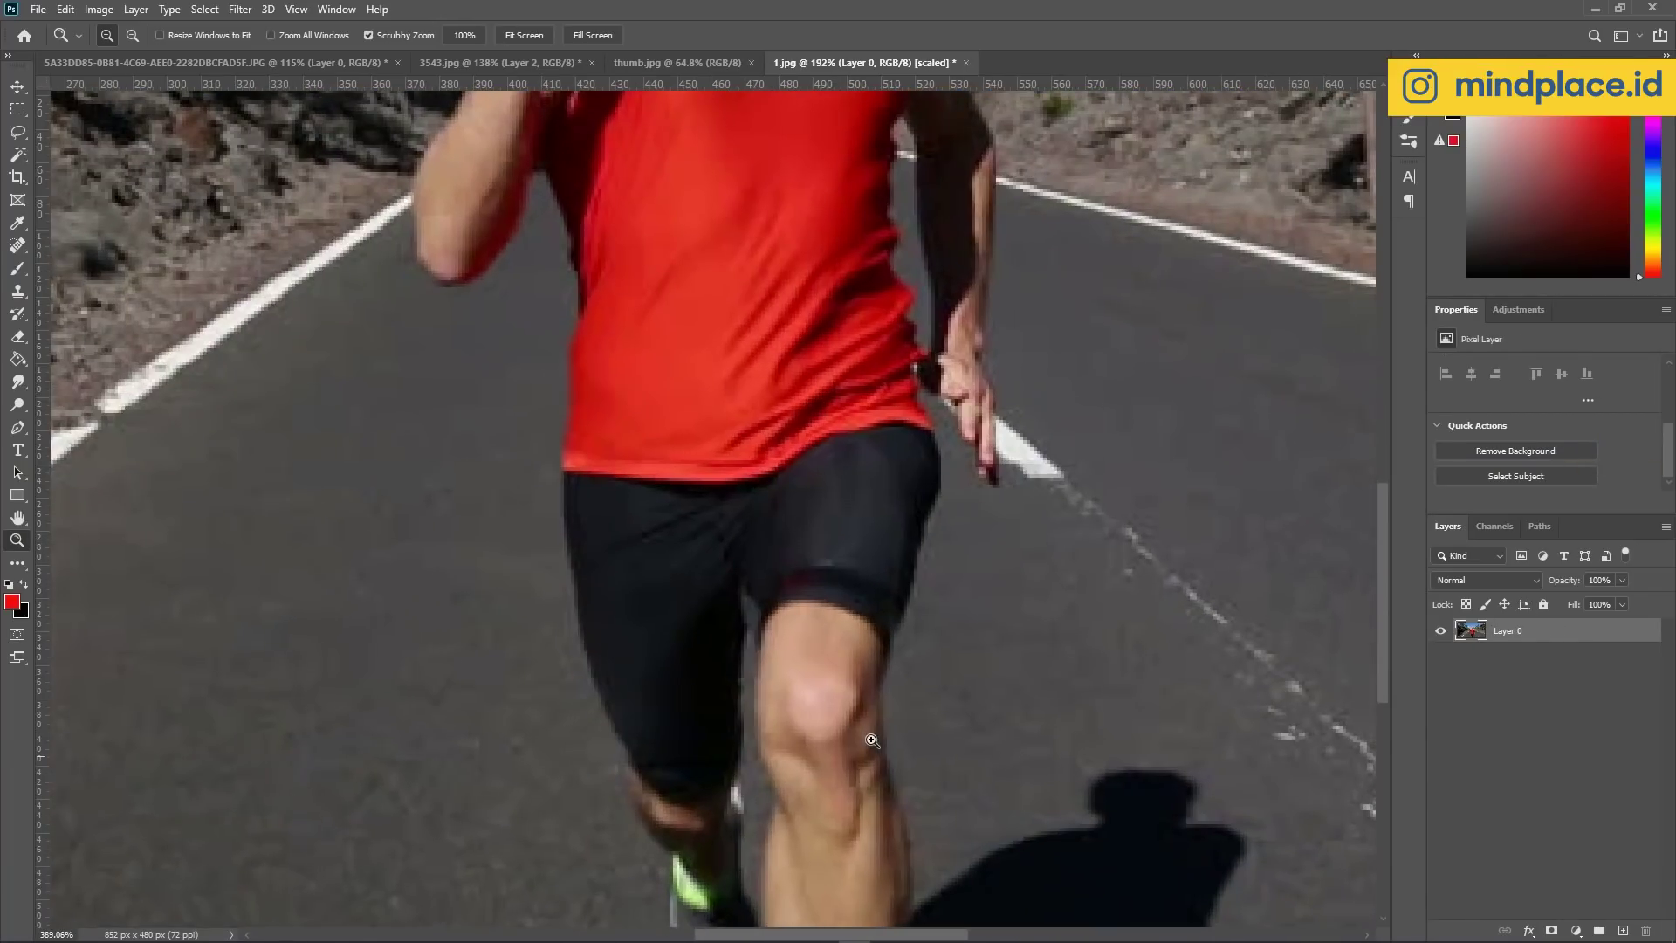
{"action": "left_click_drag", "start_coordinate": [817, 744], "coordinate": [719, 542]}
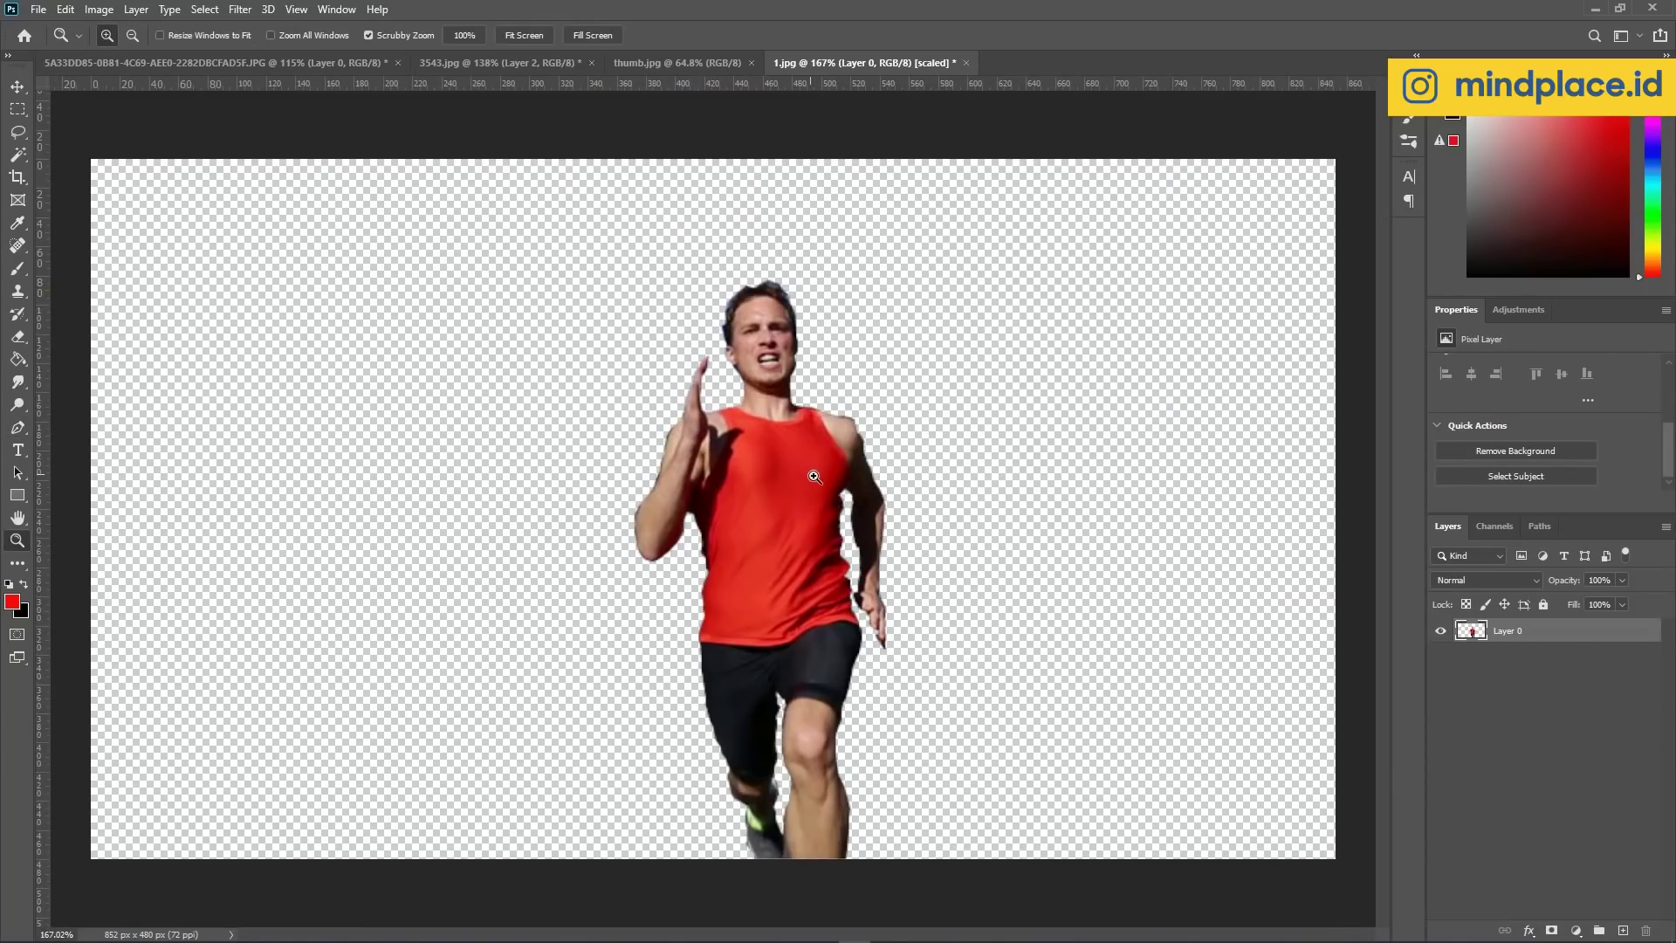
{"action": "left_click_drag", "start_coordinate": [860, 568], "coordinate": [902, 588]}
Drag the runner cut-out into the 3543.jpg zombie scene.
{"action": "key", "text": "v"}
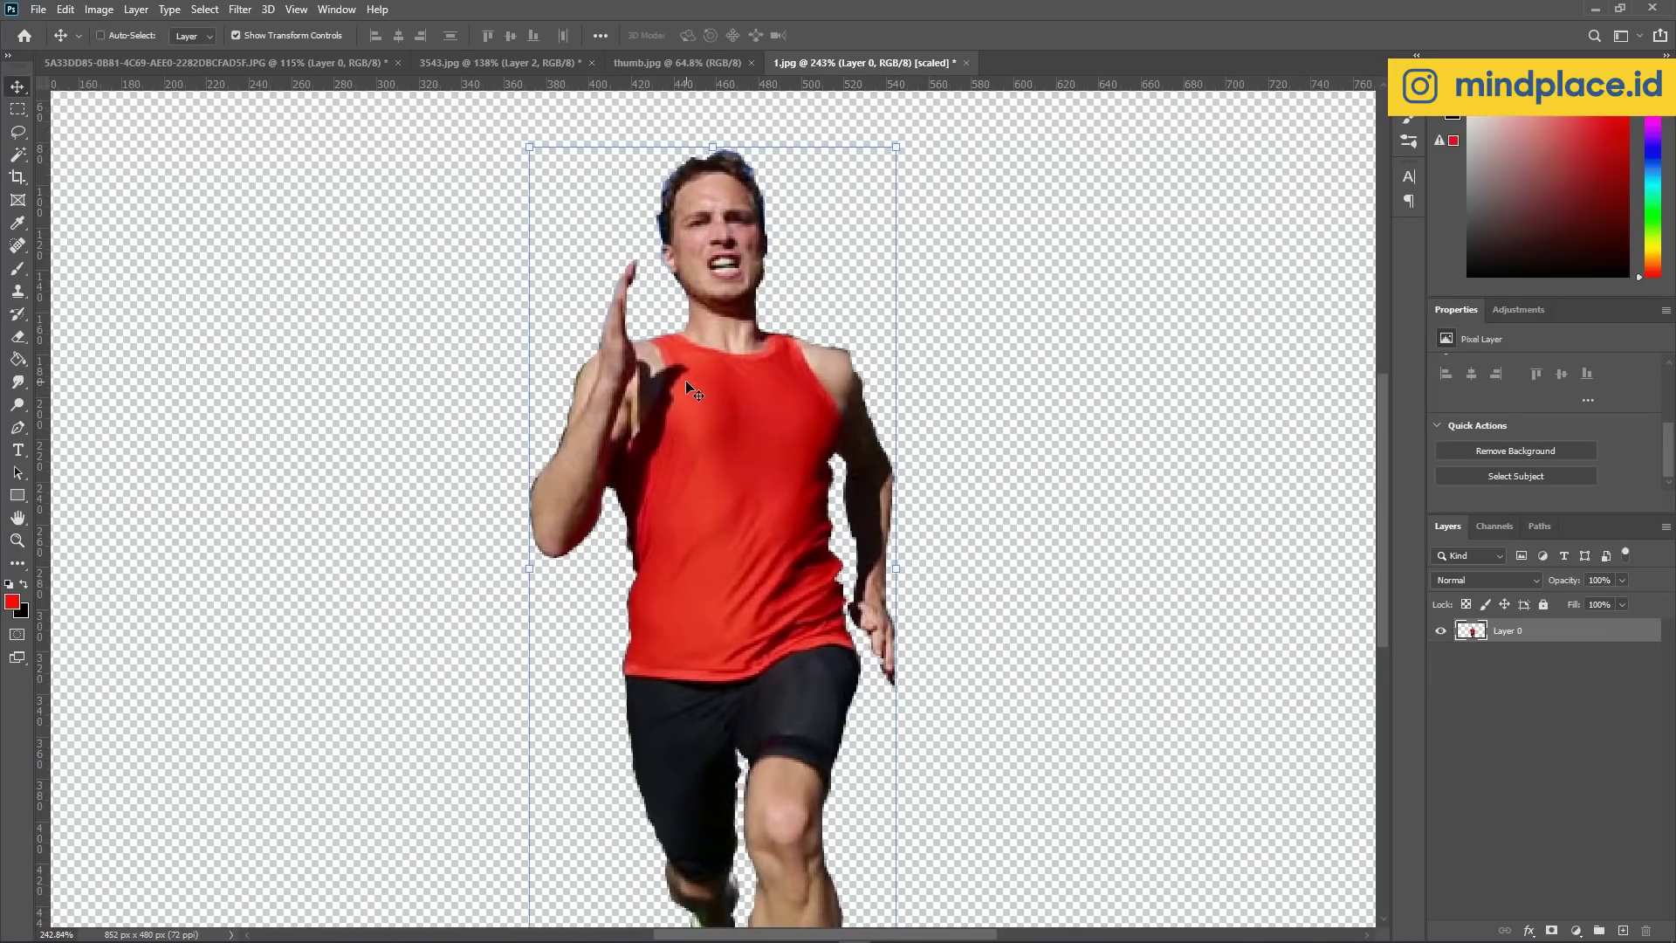
{"action": "left_click_drag", "start_coordinate": [723, 266], "coordinate": [494, 82]}
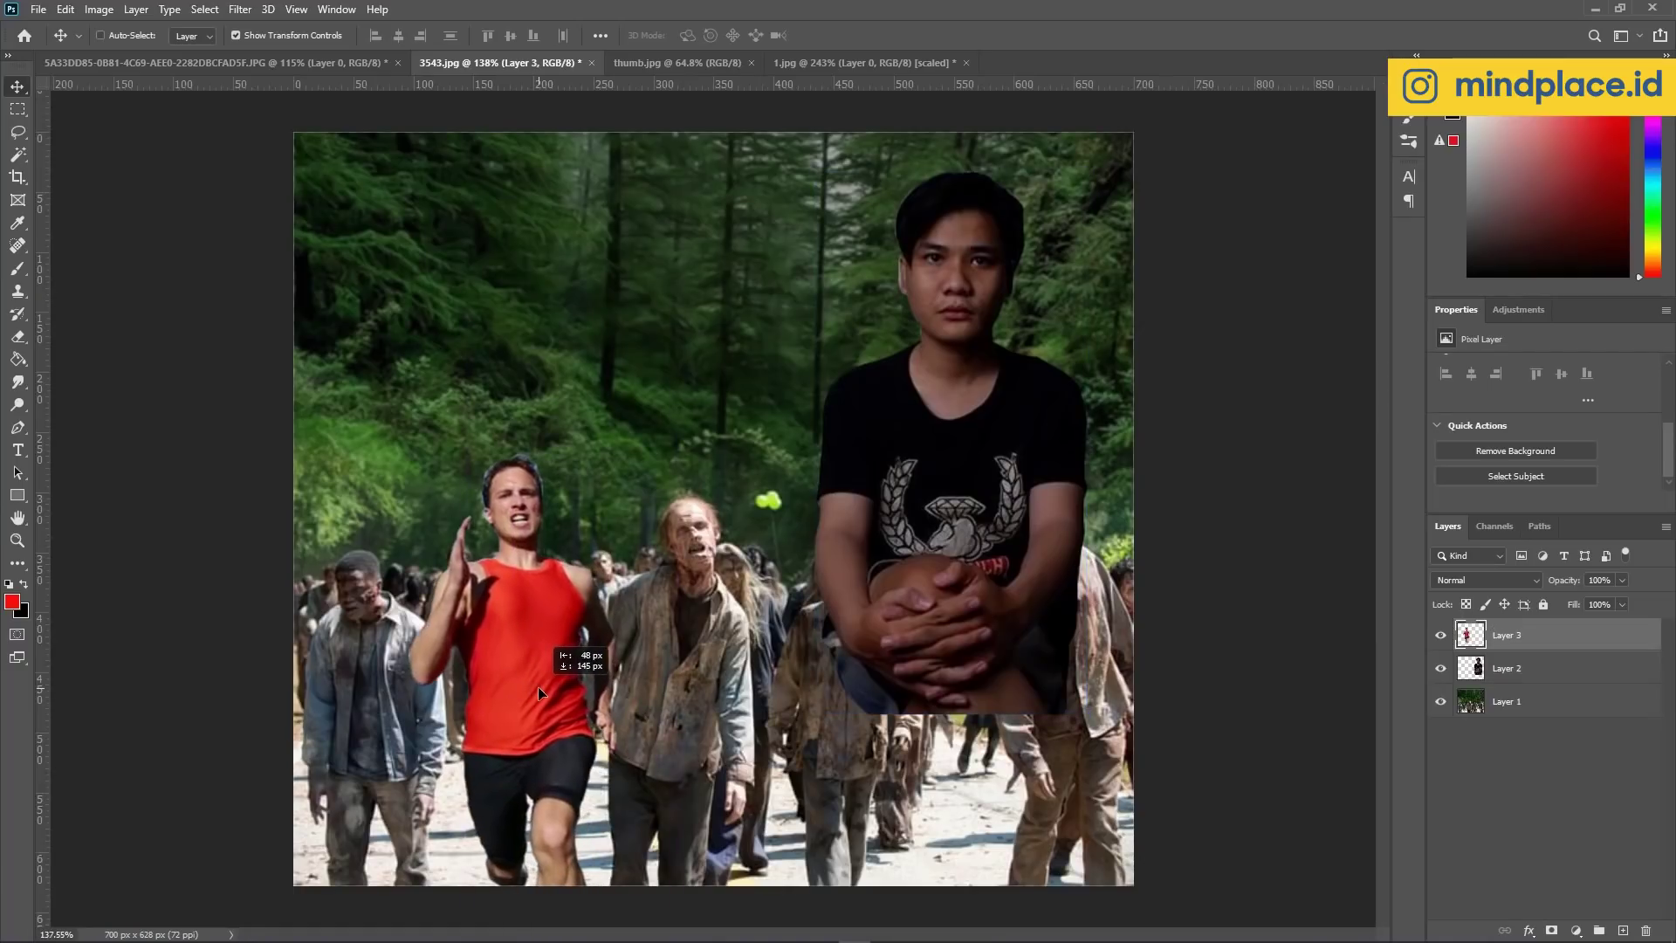
{"action": "left_click_drag", "start_coordinate": [489, 61], "coordinate": [562, 596]}
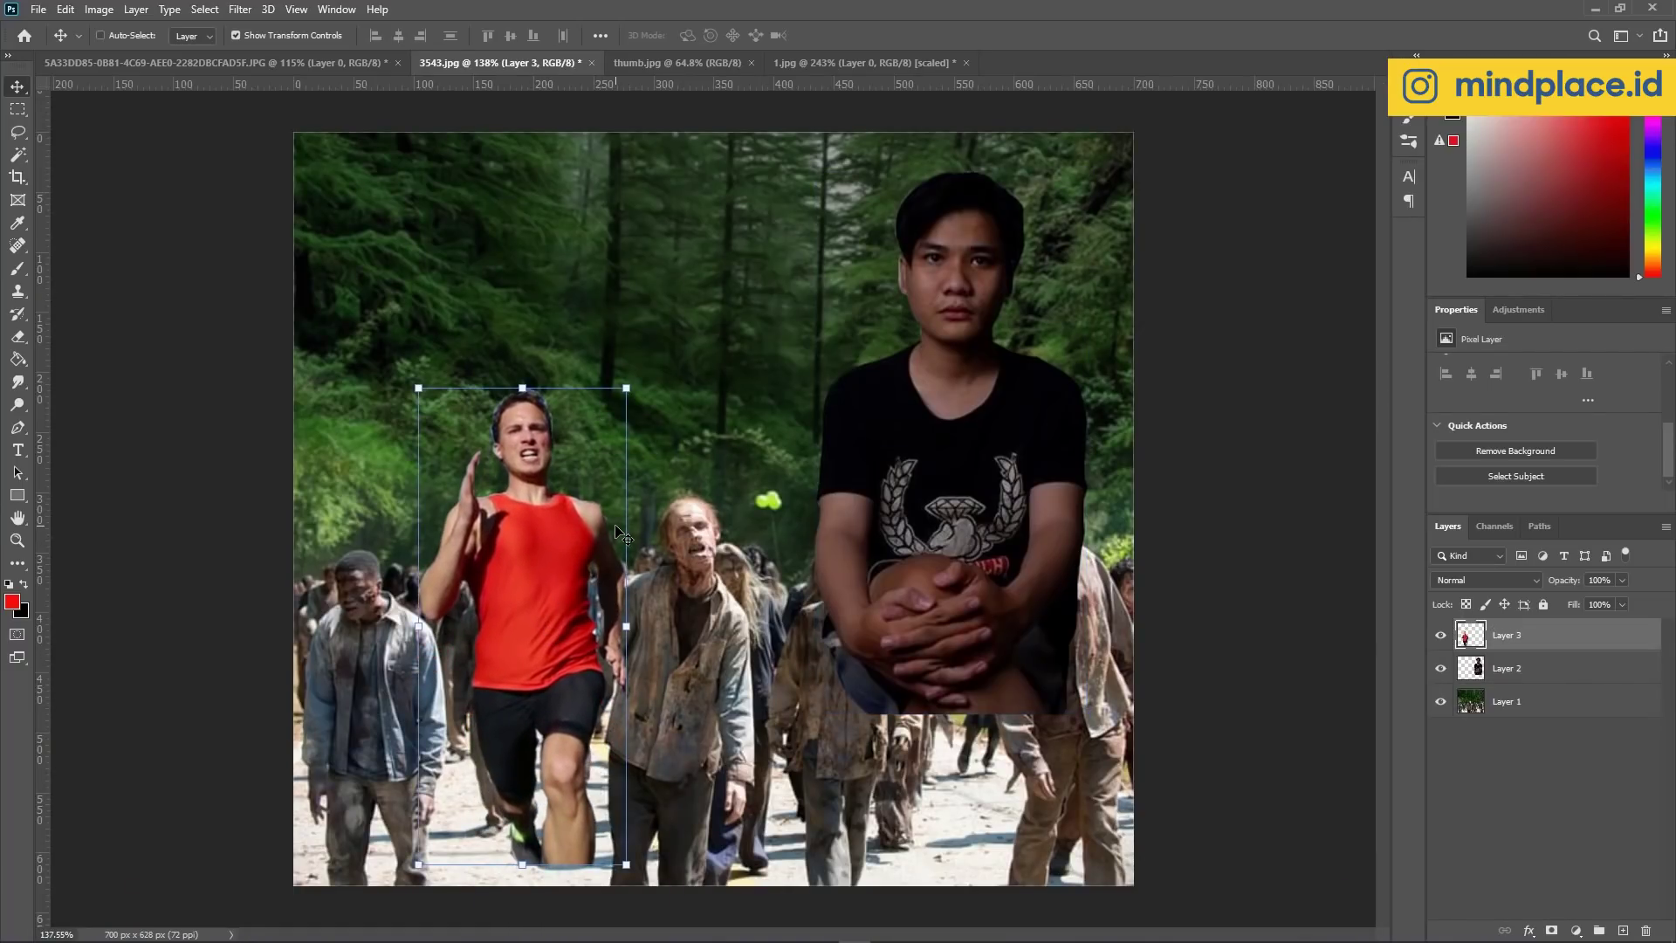
{"action": "key", "text": "z"}
{"action": "left_click_drag", "start_coordinate": [617, 506], "coordinate": [610, 475]}
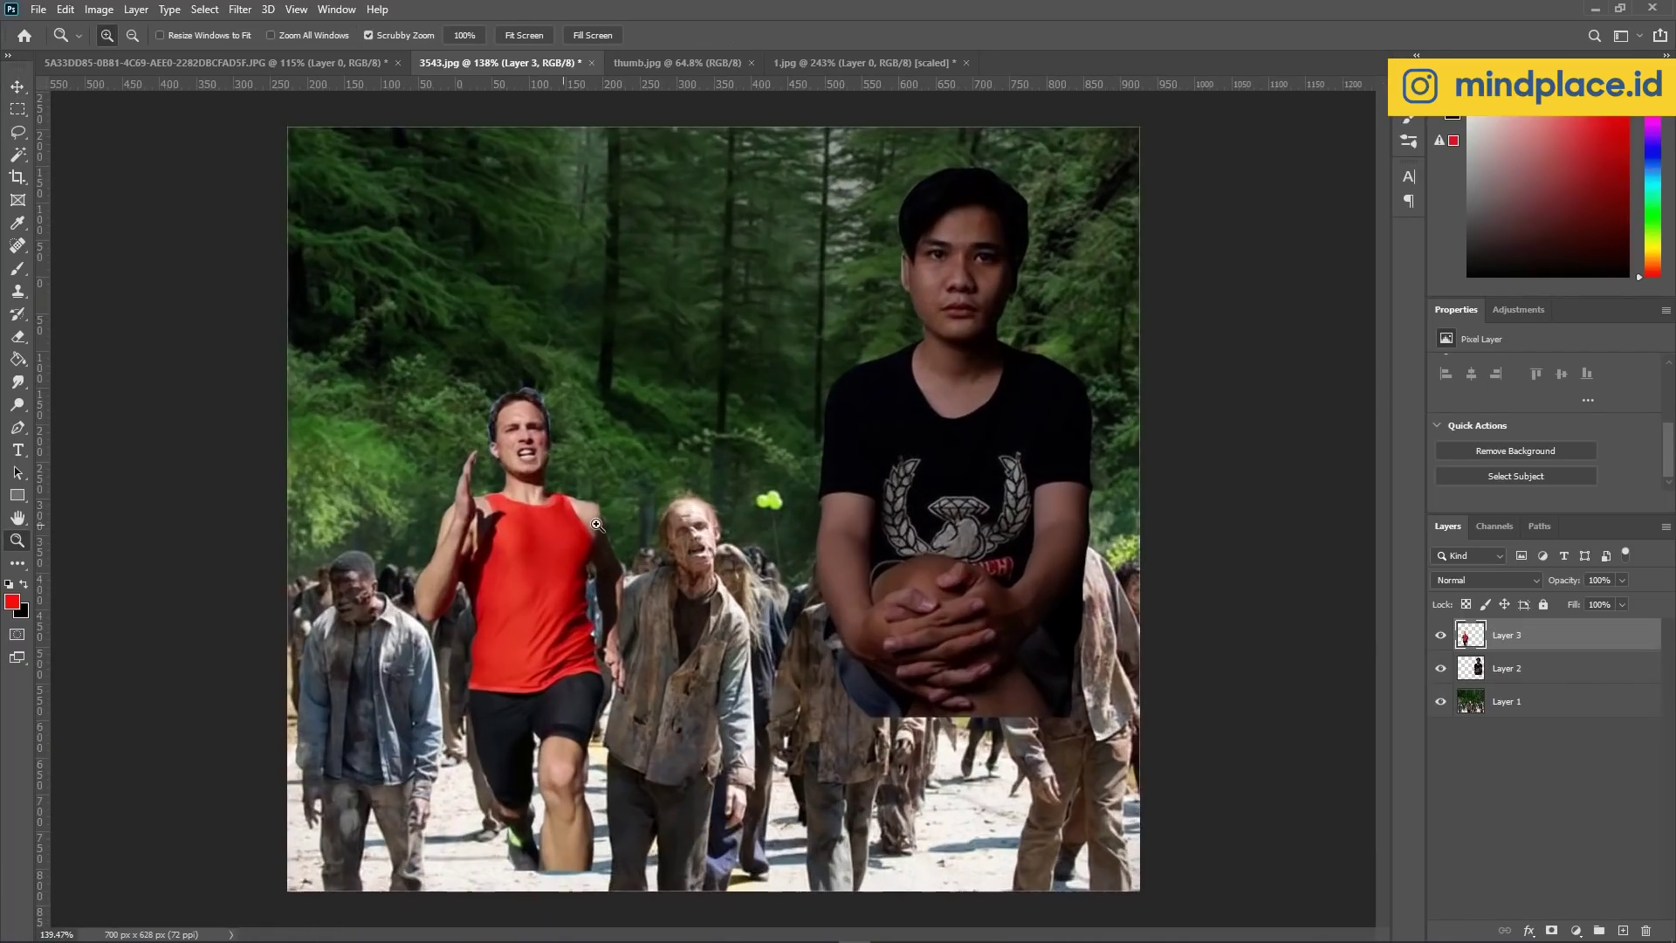
Hide the seated man's Layer 2, then move and enlarge the runner into the crowd's middle.
{"action": "left_click", "coordinate": [1475, 668]}
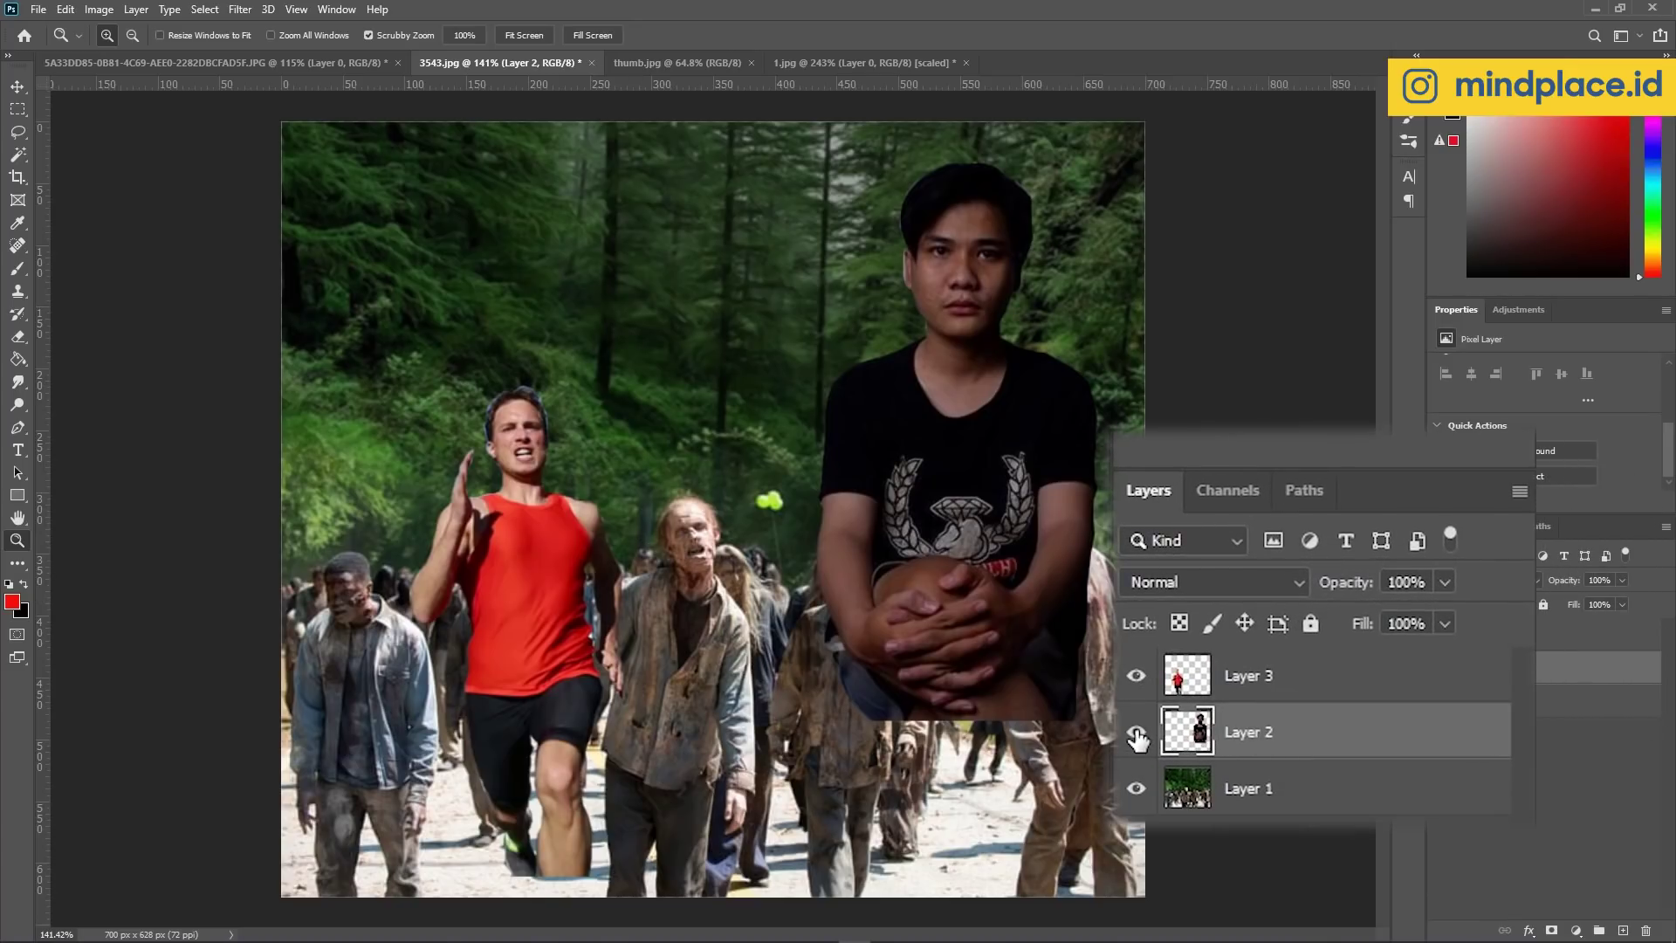
{"action": "left_click", "coordinate": [1441, 668]}
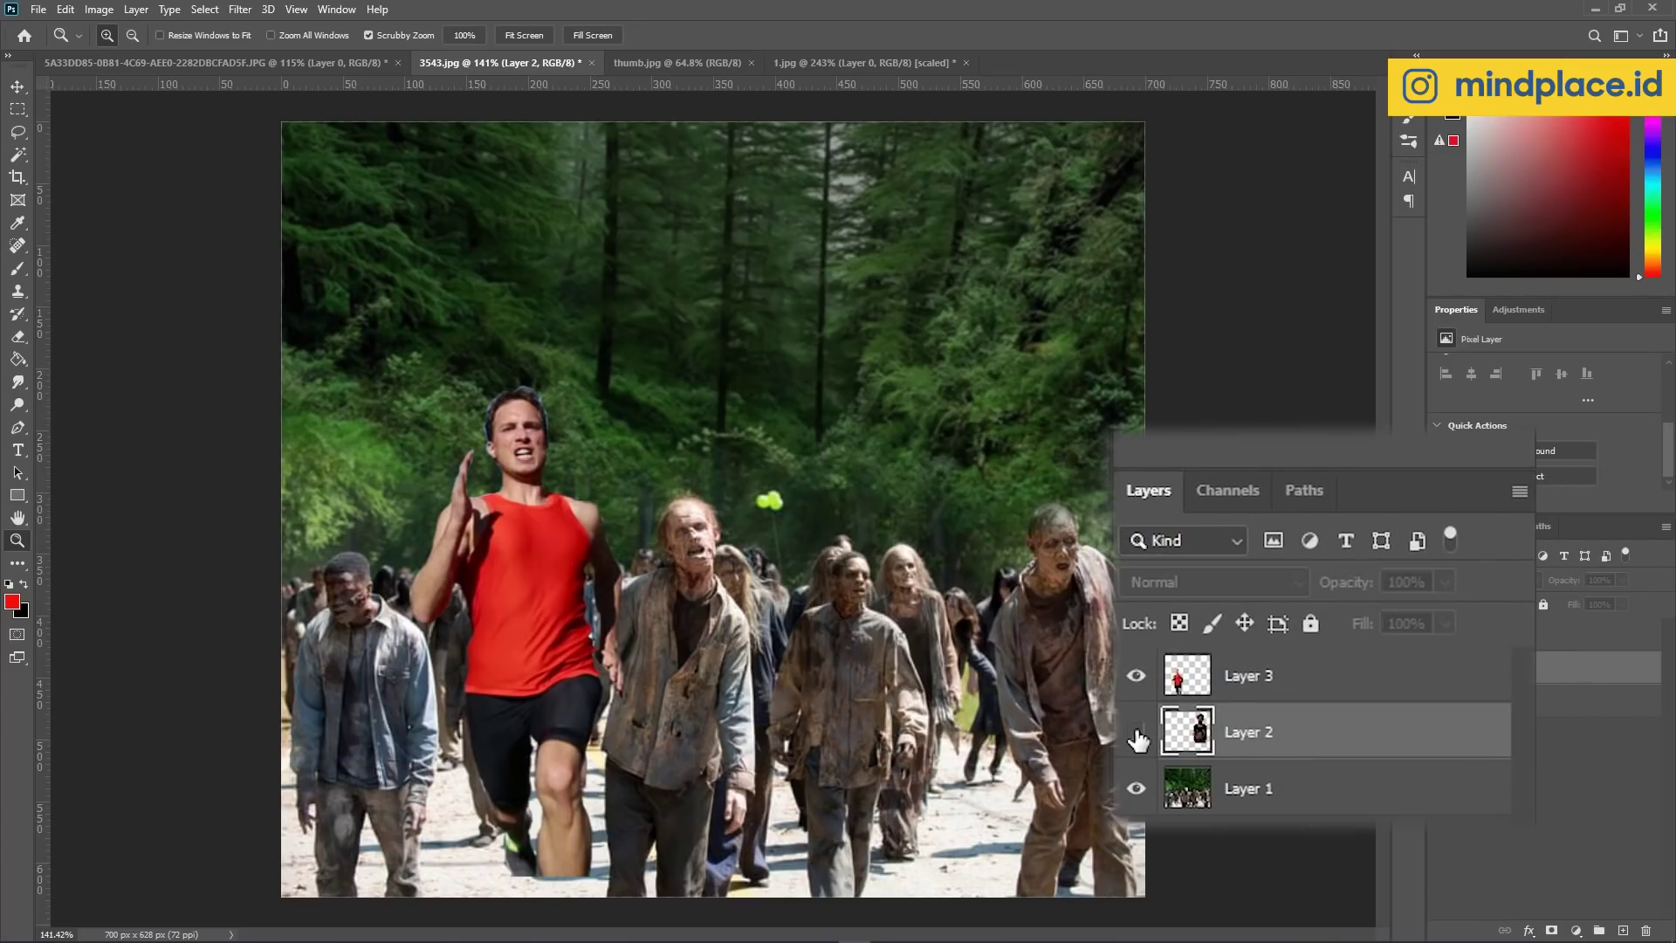
{"action": "left_click_drag", "start_coordinate": [796, 583], "coordinate": [682, 474]}
{"action": "left_click", "coordinate": [1506, 634]}
{"action": "key", "text": "v"}
{"action": "mouse_move", "coordinate": [533, 559]}
{"action": "left_mouse_down"}
{"action": "mouse_move", "coordinate": [814, 651]}
{"action": "mouse_move", "coordinate": [804, 553]}
{"action": "left_mouse_up"}
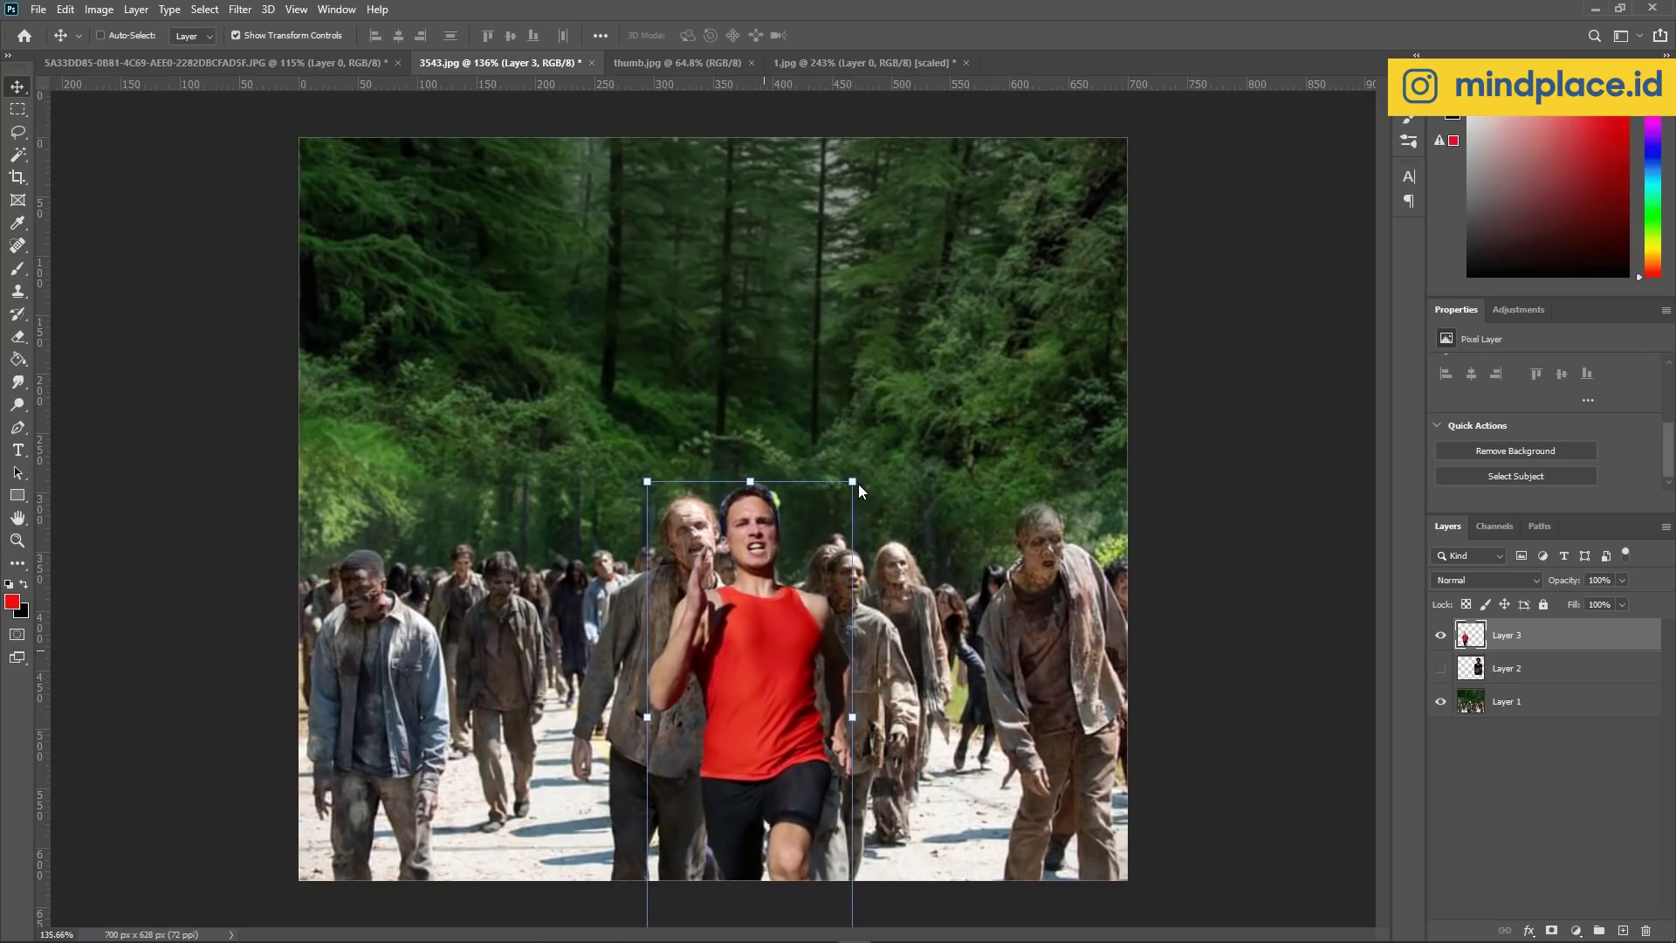
{"action": "left_click_drag", "start_coordinate": [857, 483], "coordinate": [1002, 386]}
{"action": "key", "text": "Return"}
Erase the blue fringe around the runner's hair with a fine eraser tip.
{"action": "key", "text": "z"}
{"action": "left_click_drag", "start_coordinate": [864, 453], "coordinate": [927, 453]}
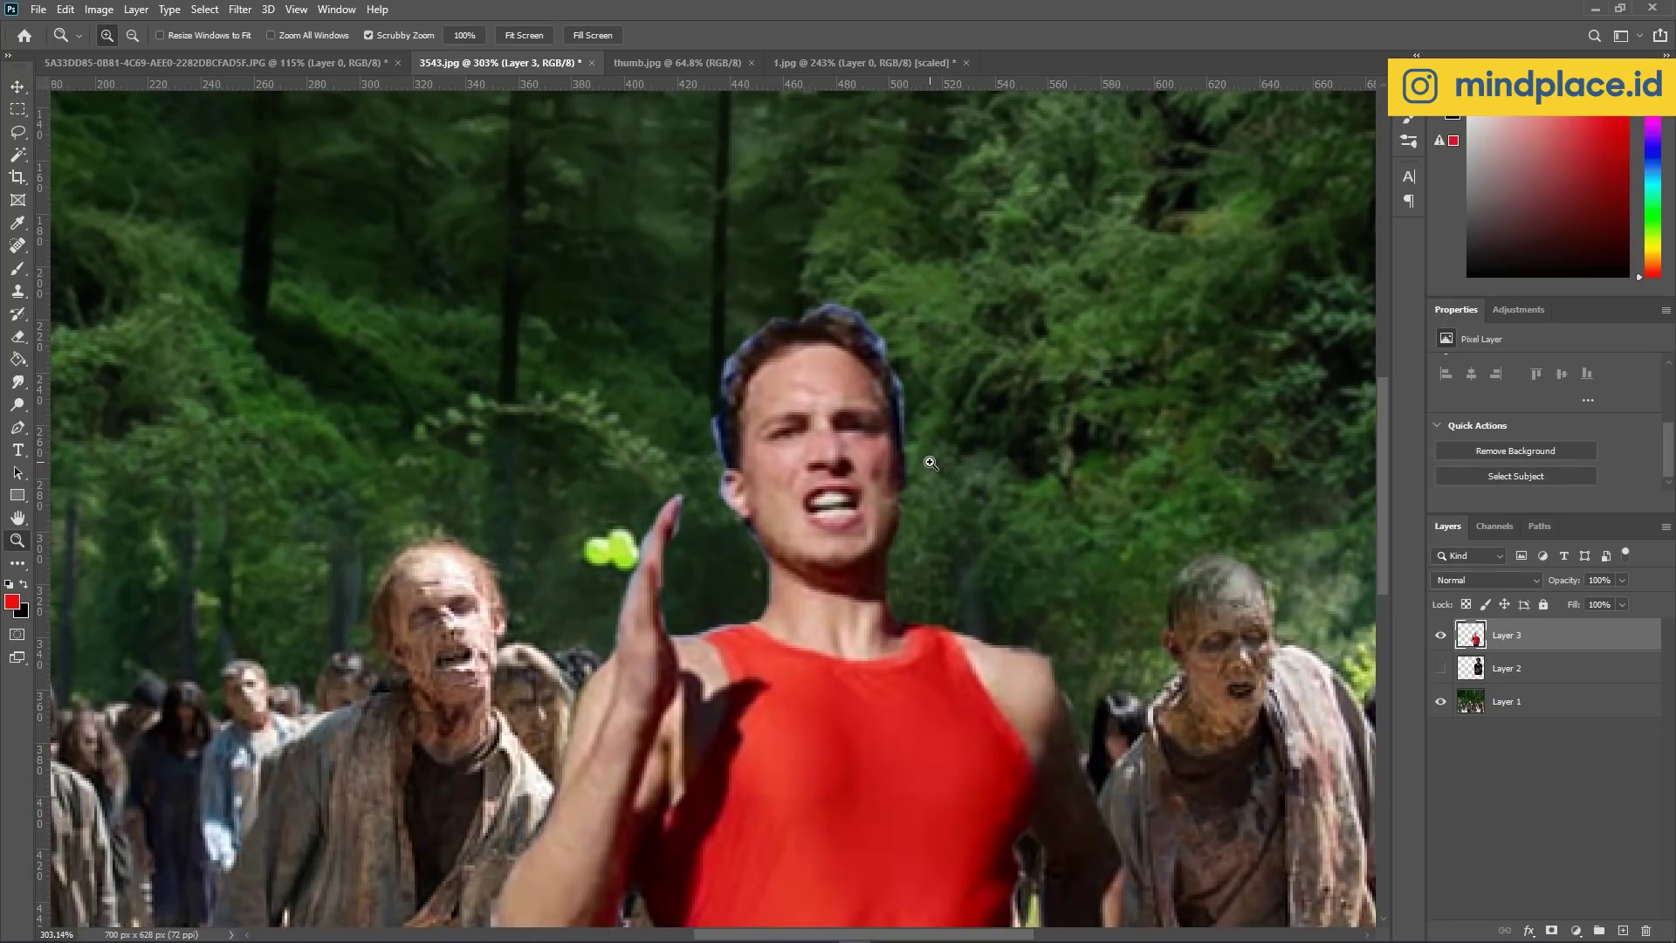
{"action": "key", "text": "e"}
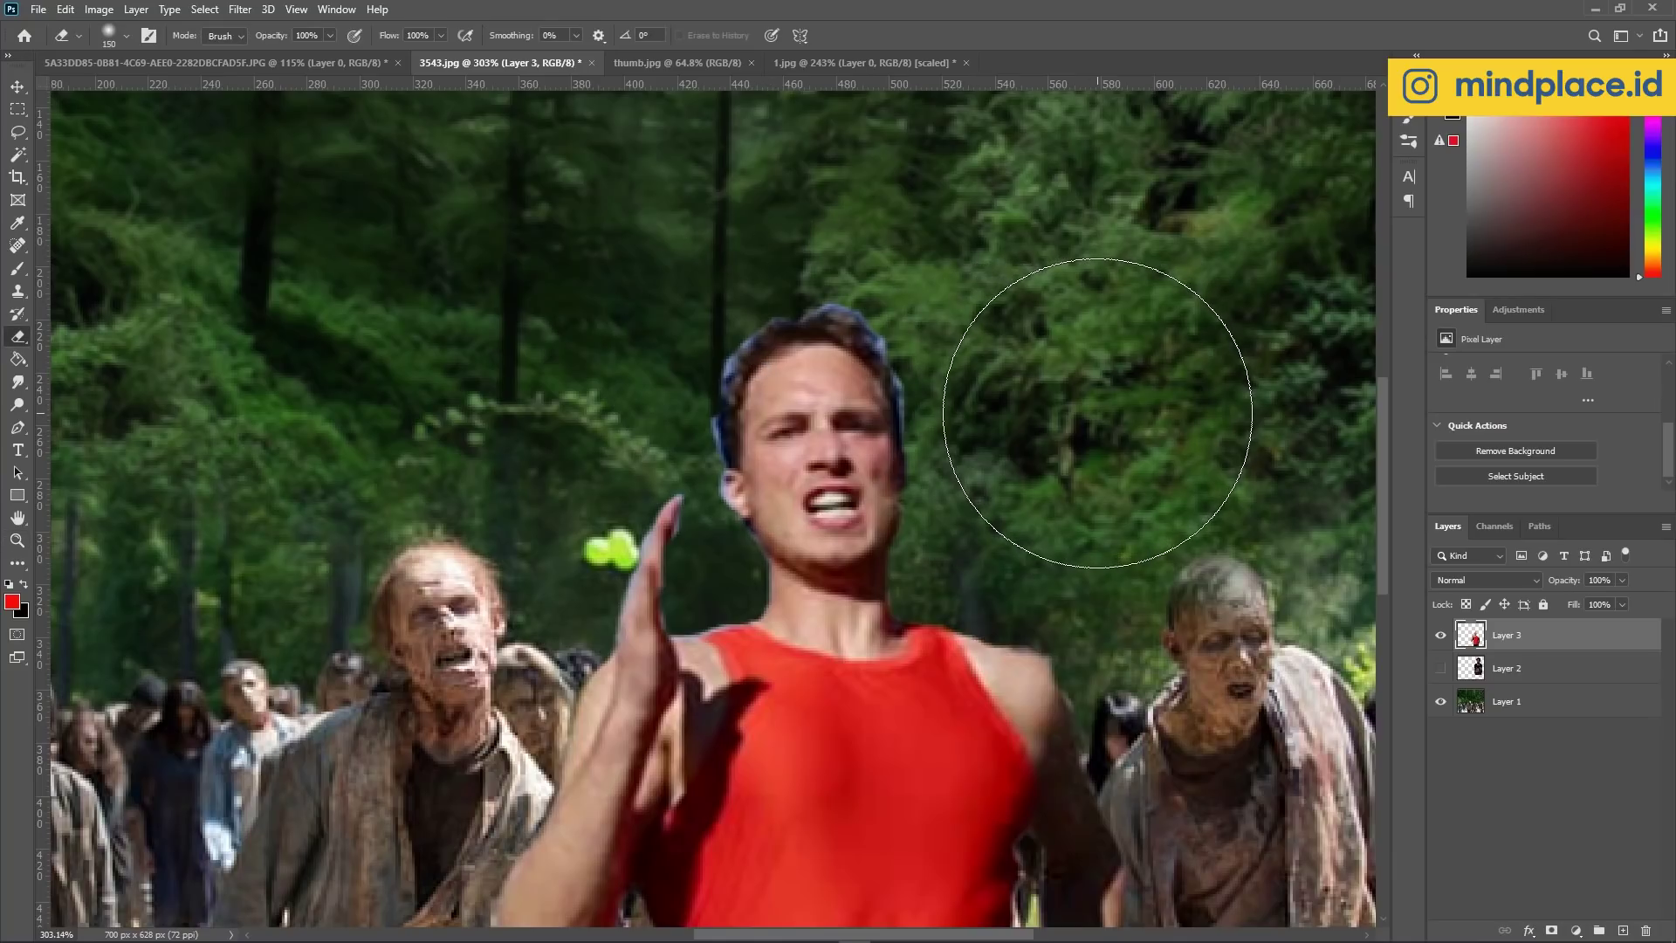
{"action": "key", "text": "bracketleft"}
{"action": "key", "text": "bracketleft"}
{"action": "key", "text": "bracketleft"}
{"action": "mouse_move", "coordinate": [904, 401]}
{"action": "left_mouse_down"}
{"action": "mouse_move", "coordinate": [759, 318]}
{"action": "mouse_move", "coordinate": [741, 542]}
{"action": "left_mouse_up"}
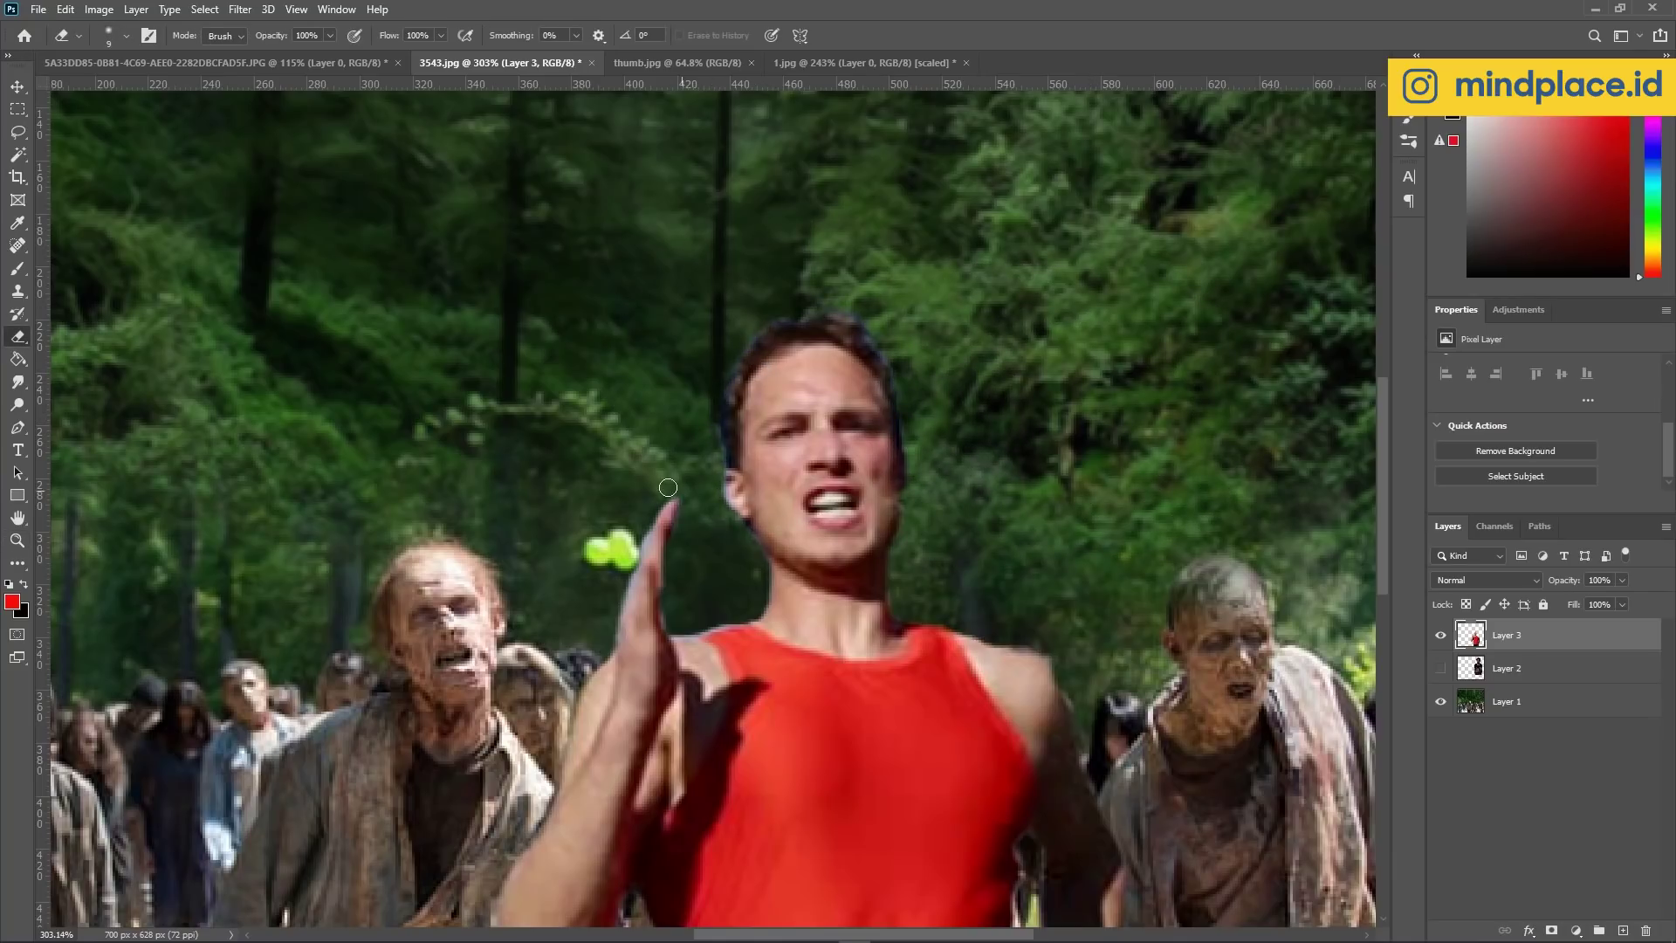
{"action": "scroll", "coordinate": [710, 497], "scroll_direction": "down", "scroll_amount": 4}
{"action": "scroll", "coordinate": [664, 524], "scroll_direction": "down", "scroll_amount": 3}
{"action": "scroll", "coordinate": [624, 548], "scroll_direction": "down", "scroll_amount": 3}
Paint temporary red annotation arrows pointing at the runner, then undo them.
{"action": "key", "text": "x"}
{"action": "key", "text": "z"}
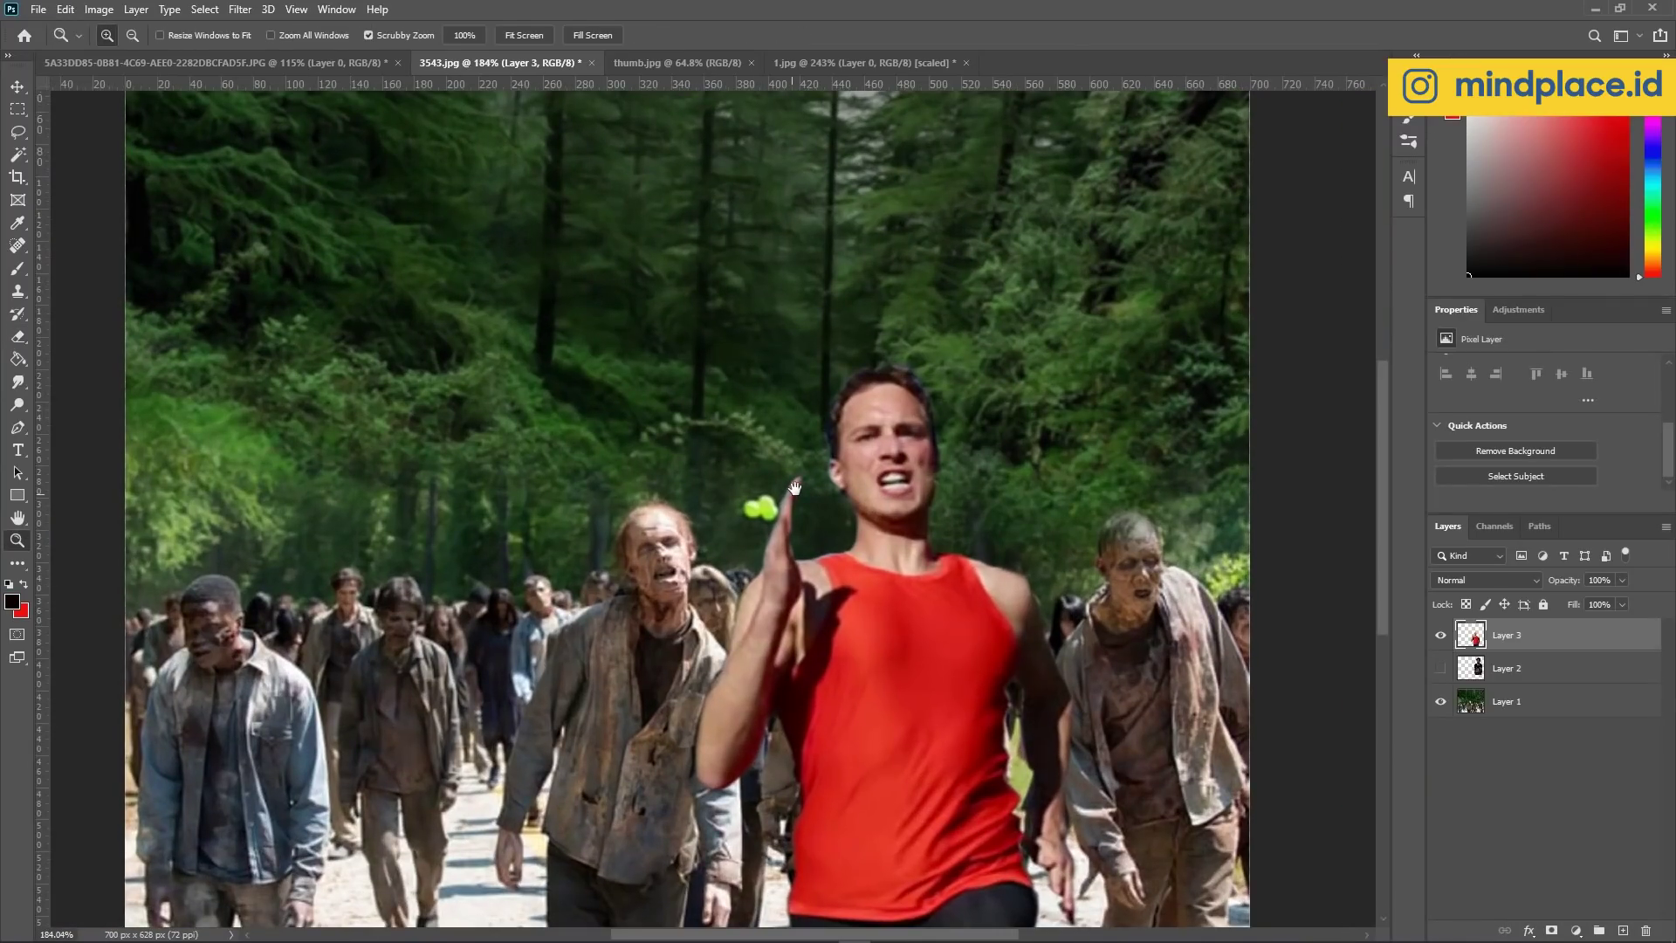
{"action": "left_click_drag", "start_coordinate": [624, 547], "coordinate": [815, 338]}
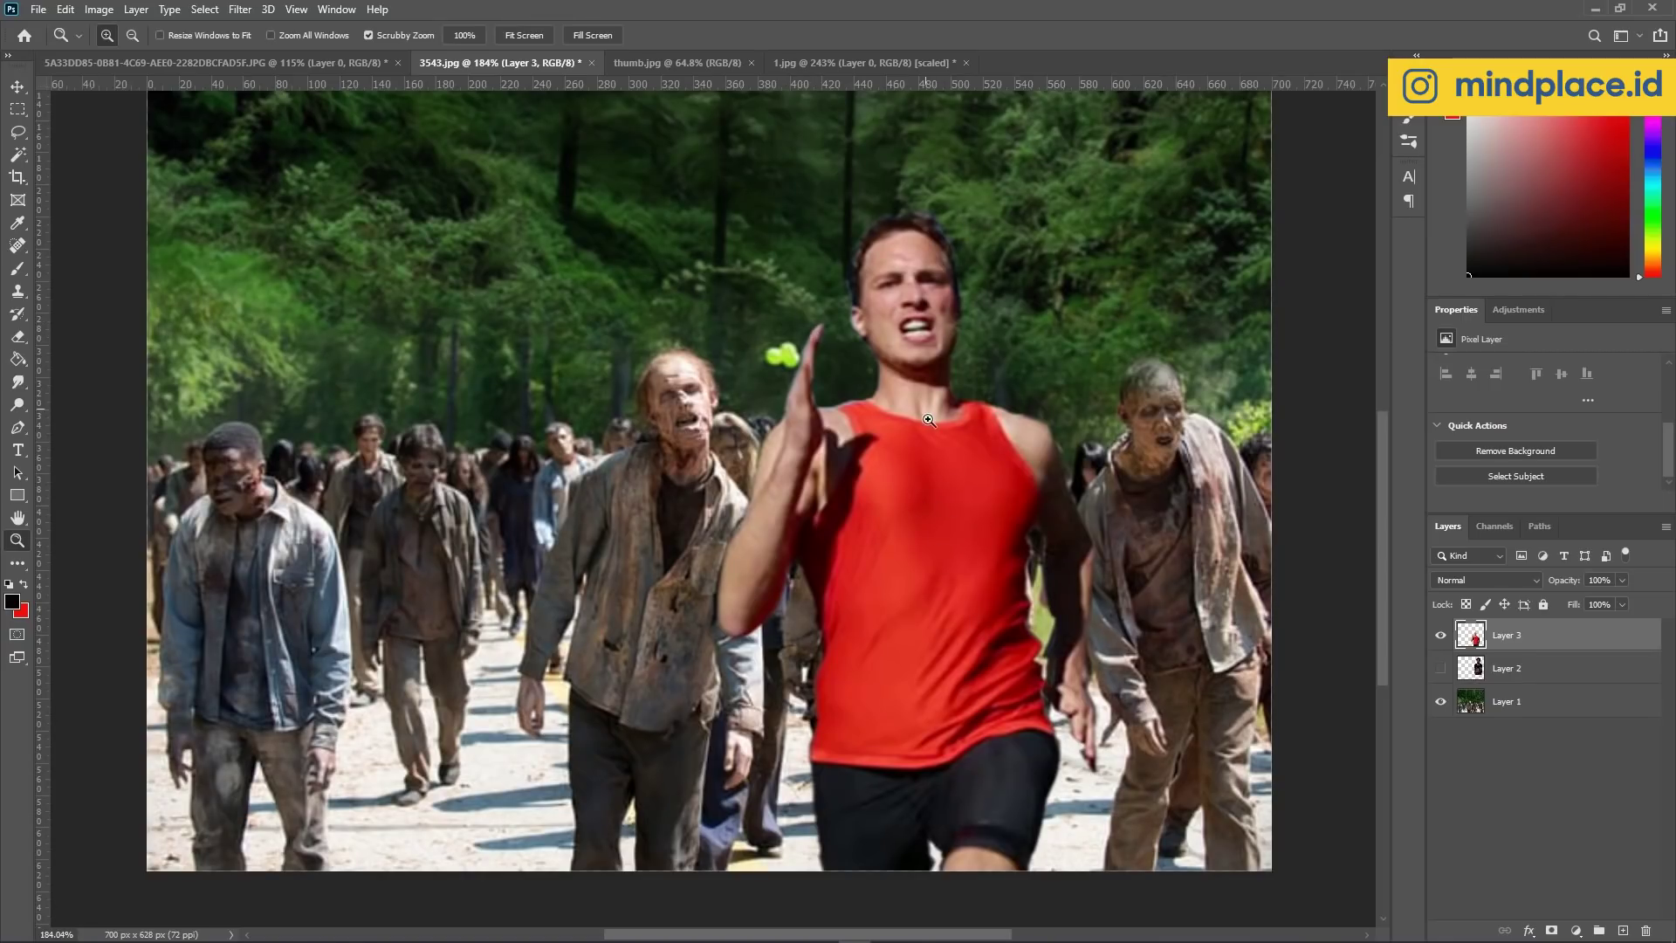
{"action": "scroll", "coordinate": [908, 359], "scroll_direction": "up", "scroll_amount": 3}
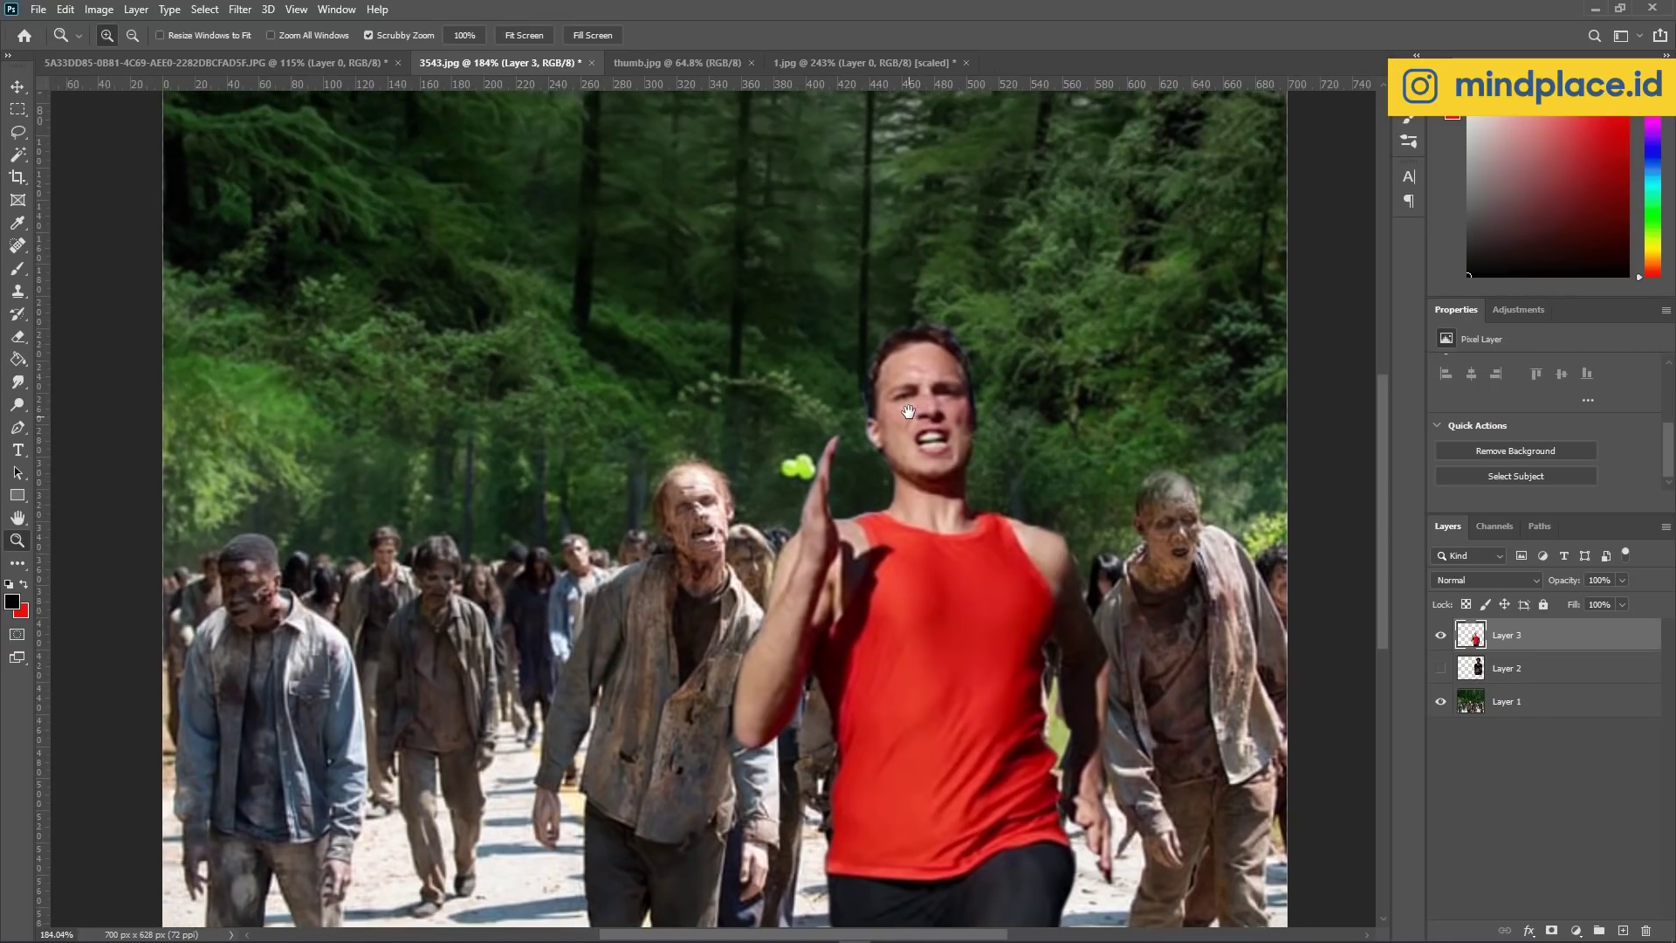
{"action": "key", "text": "b"}
{"action": "key", "text": "x"}
{"action": "left_click_drag", "start_coordinate": [288, 131], "coordinate": [637, 333]}
{"action": "left_click_drag", "start_coordinate": [681, 262], "coordinate": [609, 432]}
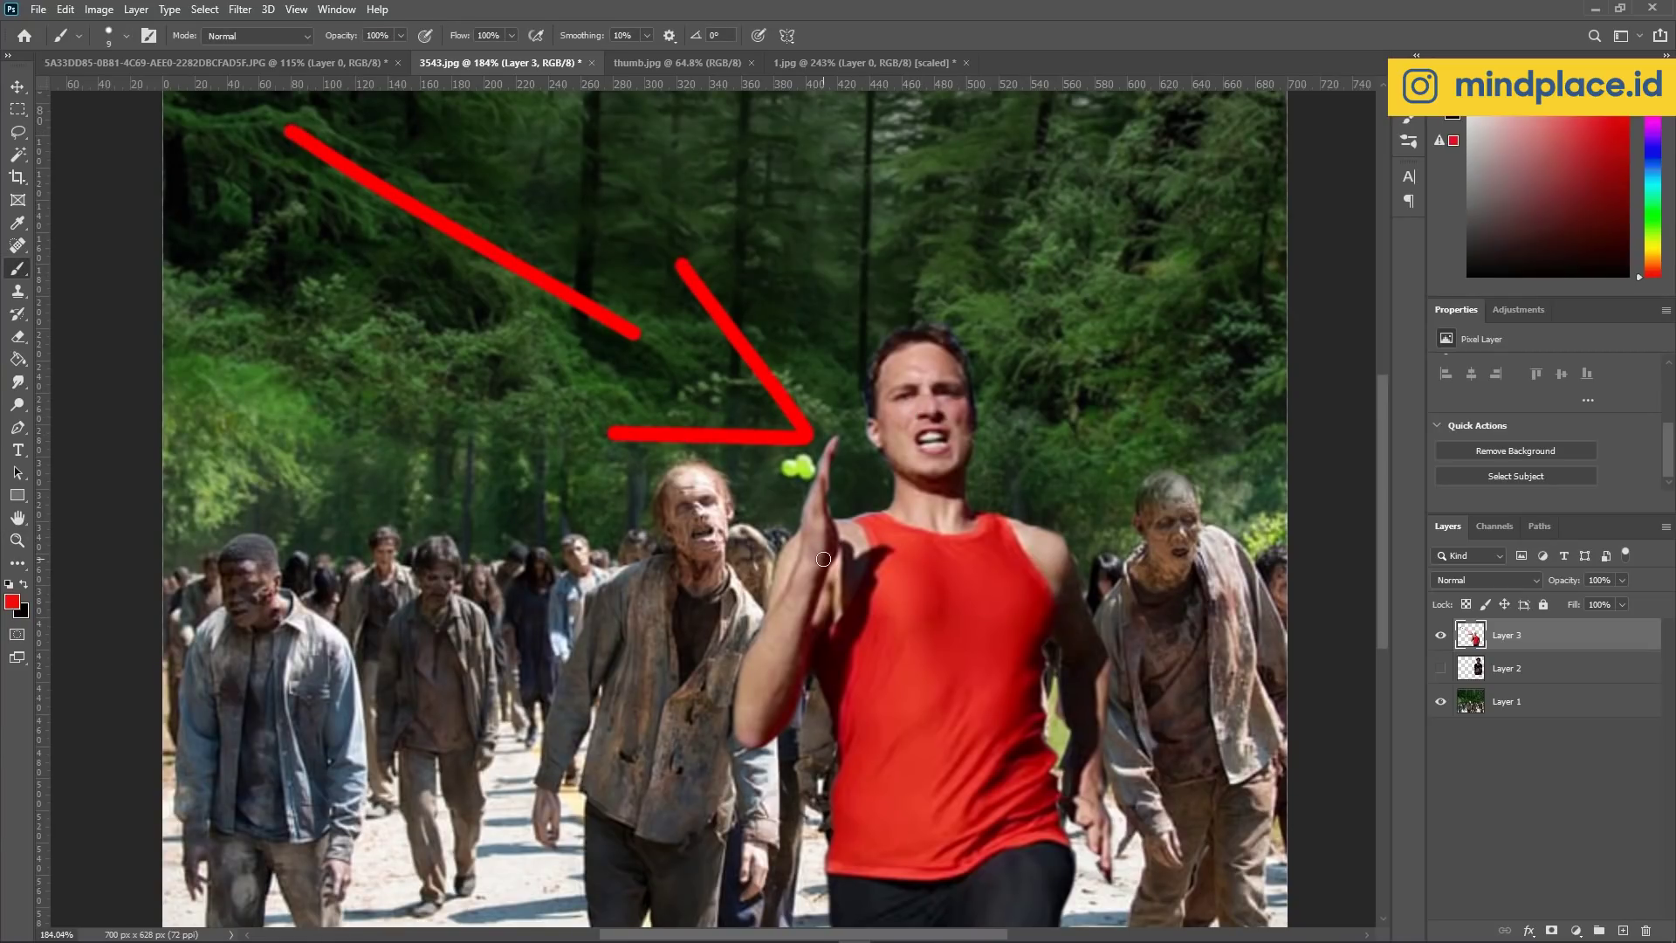
{"action": "key", "text": "ctrl+z"}
{"action": "key", "text": "ctrl+z"}
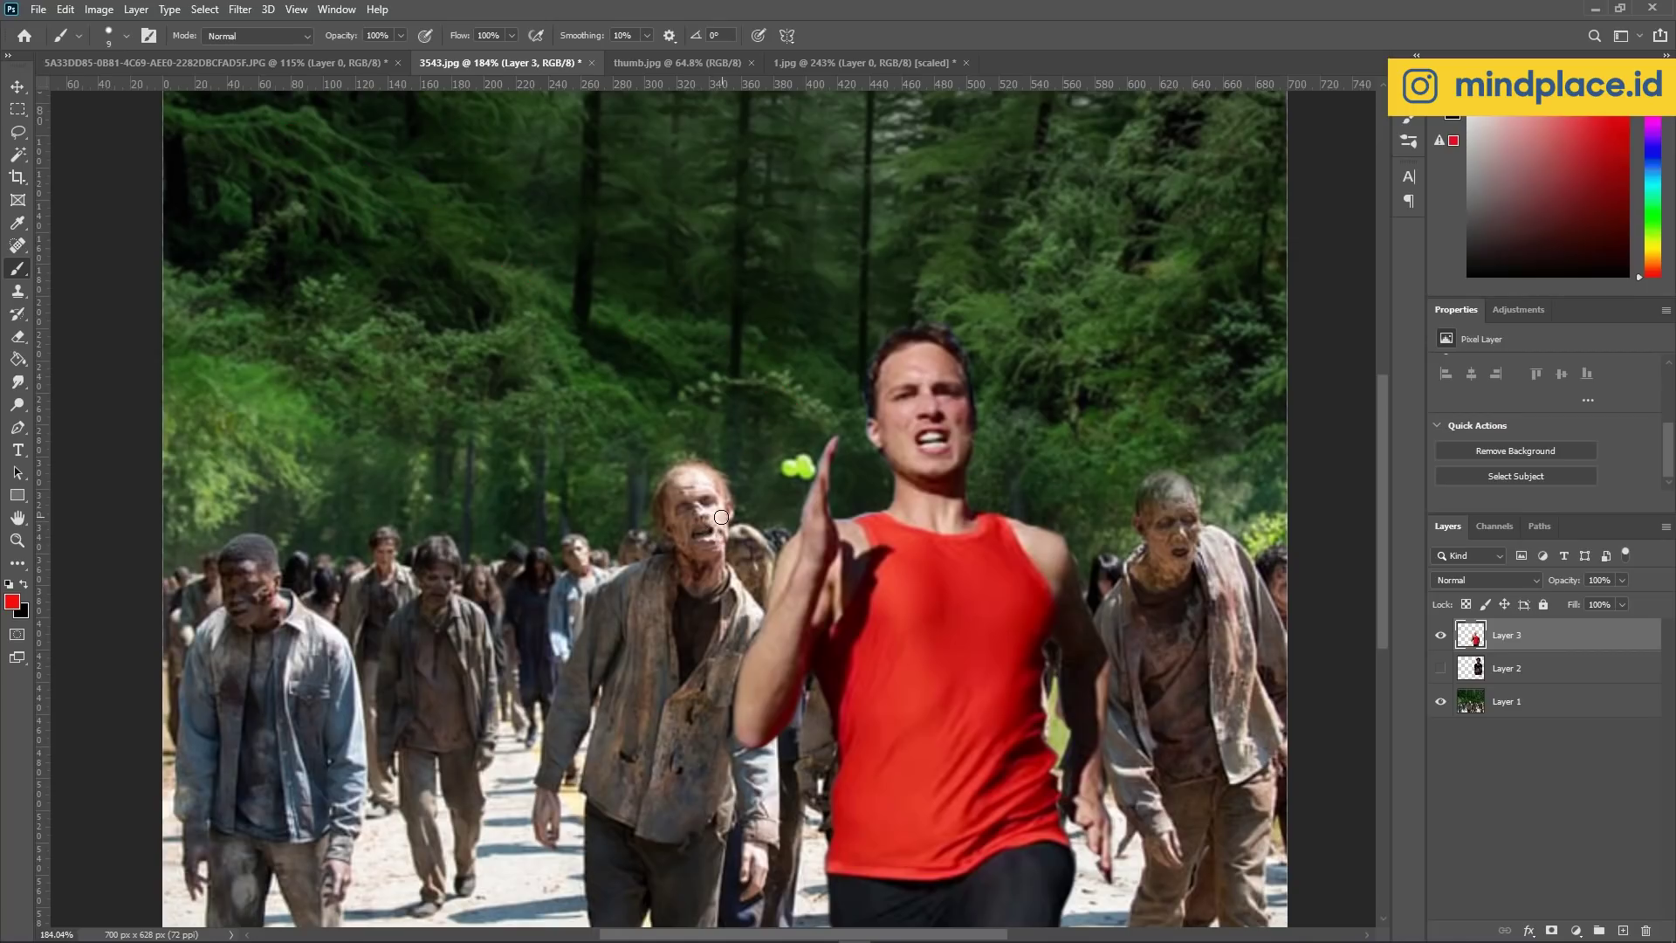
{"action": "left_click_drag", "start_coordinate": [1125, 270], "coordinate": [790, 449]}
{"action": "left_click_drag", "start_coordinate": [759, 390], "coordinate": [821, 478]}
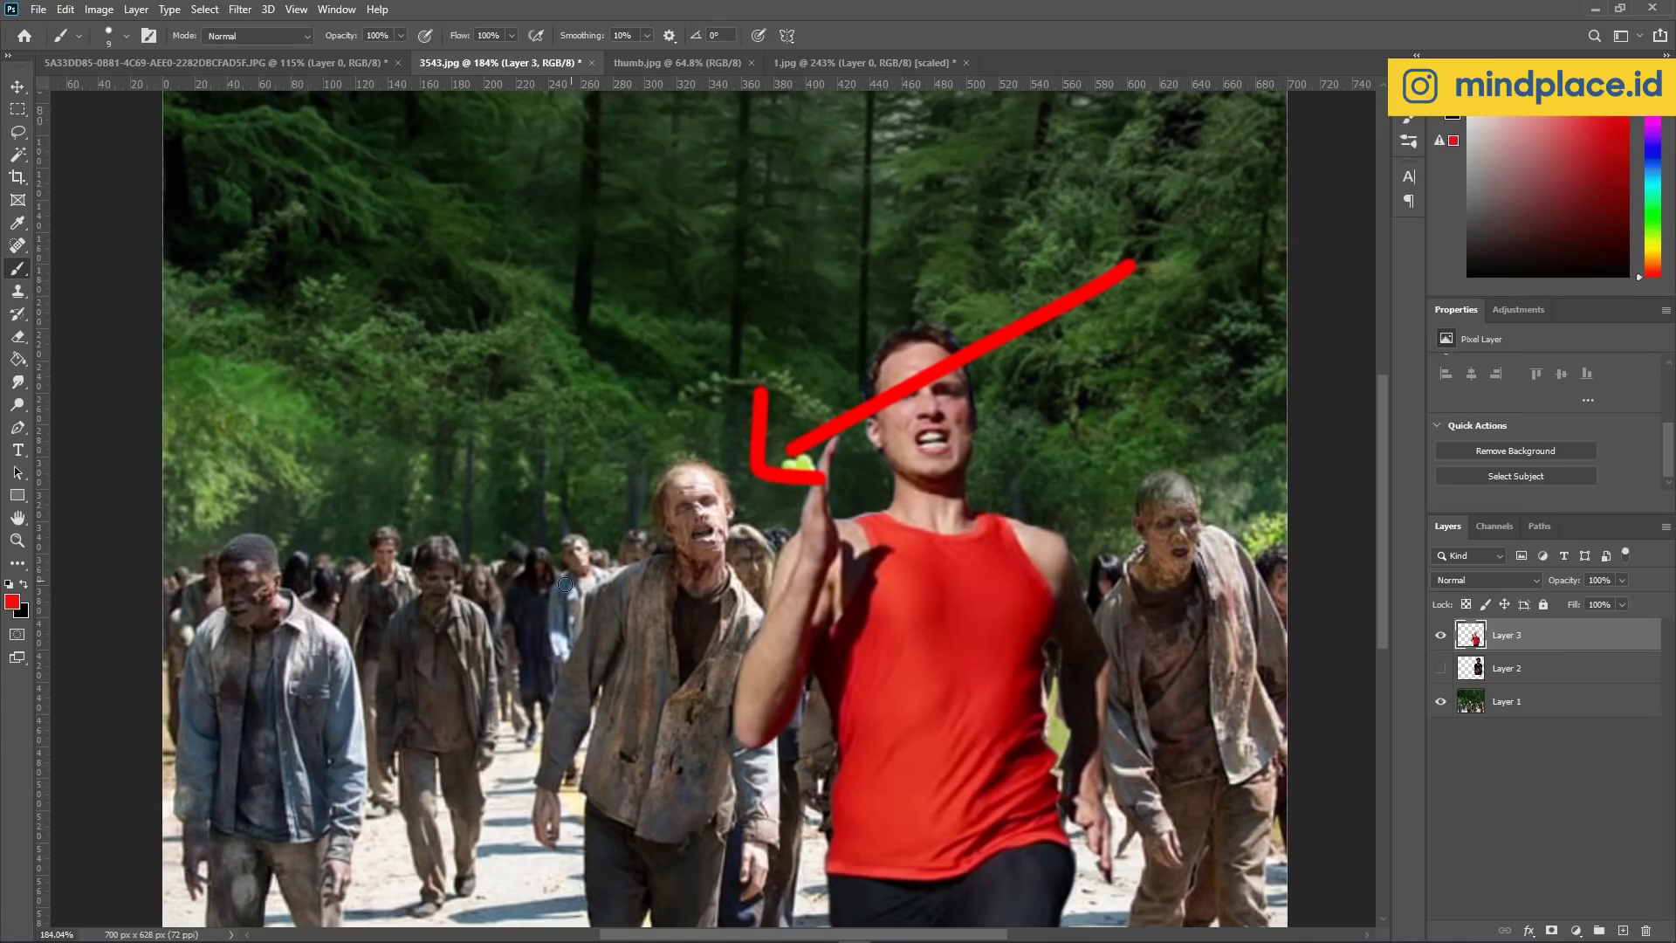
{"action": "key", "text": "ctrl+z"}
{"action": "key", "text": "ctrl+z"}
Flip the runner horizontally and shift him right and down in the crowd.
{"action": "key", "text": "z"}
{"action": "left_click_drag", "start_coordinate": [723, 569], "coordinate": [803, 473]}
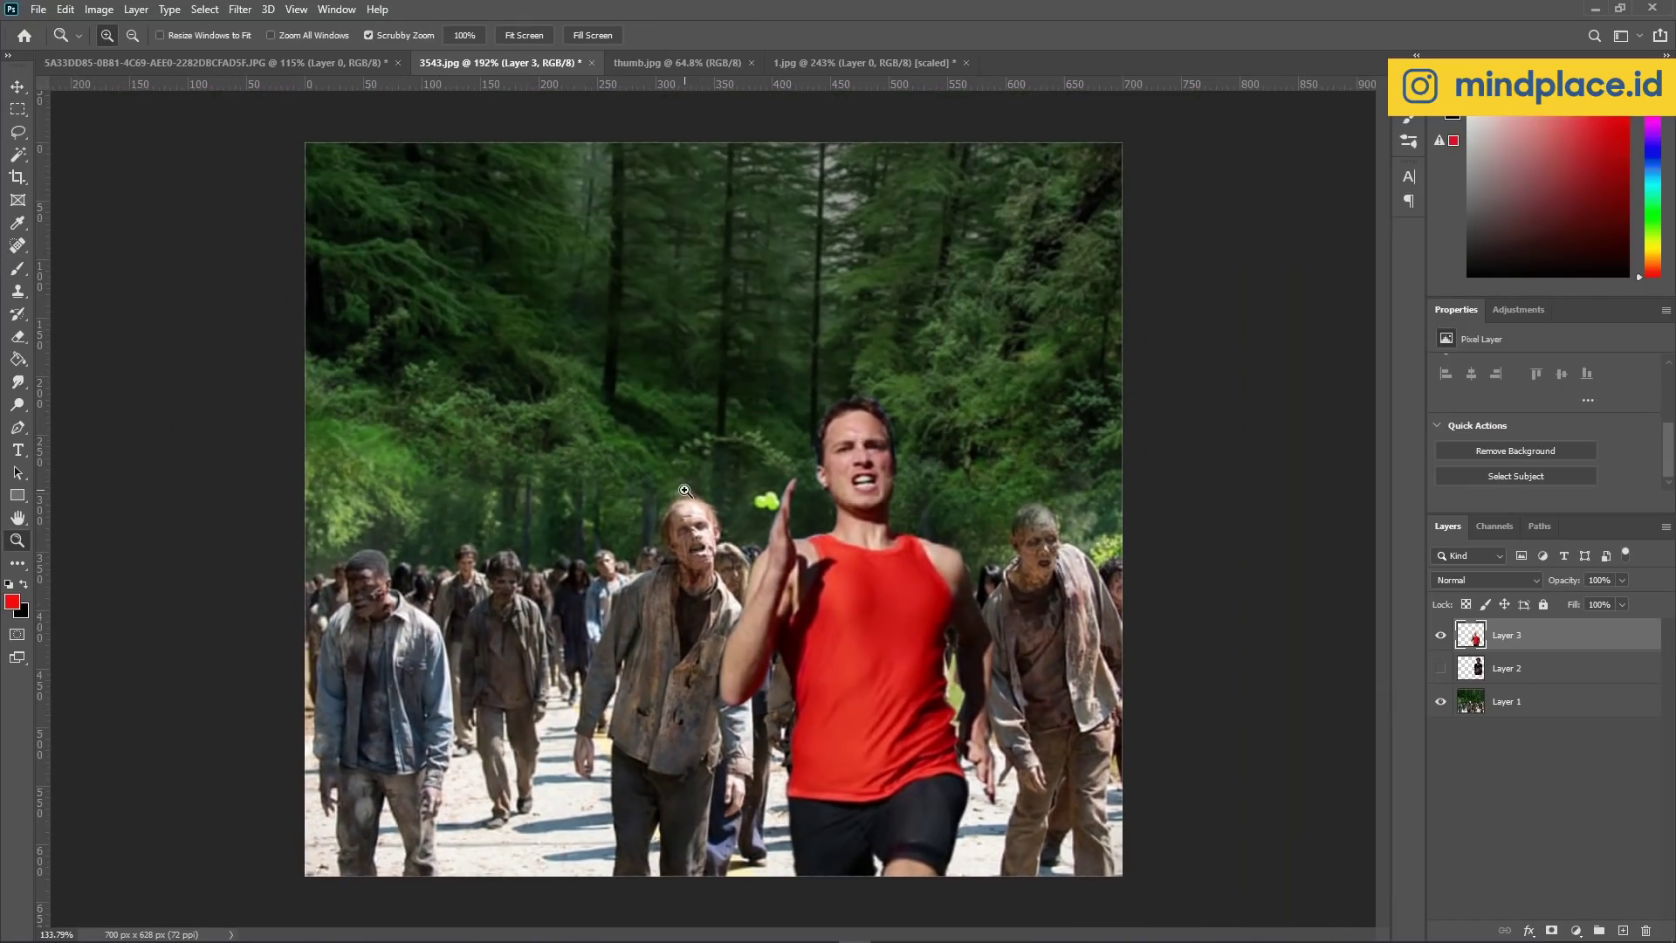
{"action": "left_click_drag", "start_coordinate": [736, 492], "coordinate": [690, 489]}
{"action": "key", "text": "v"}
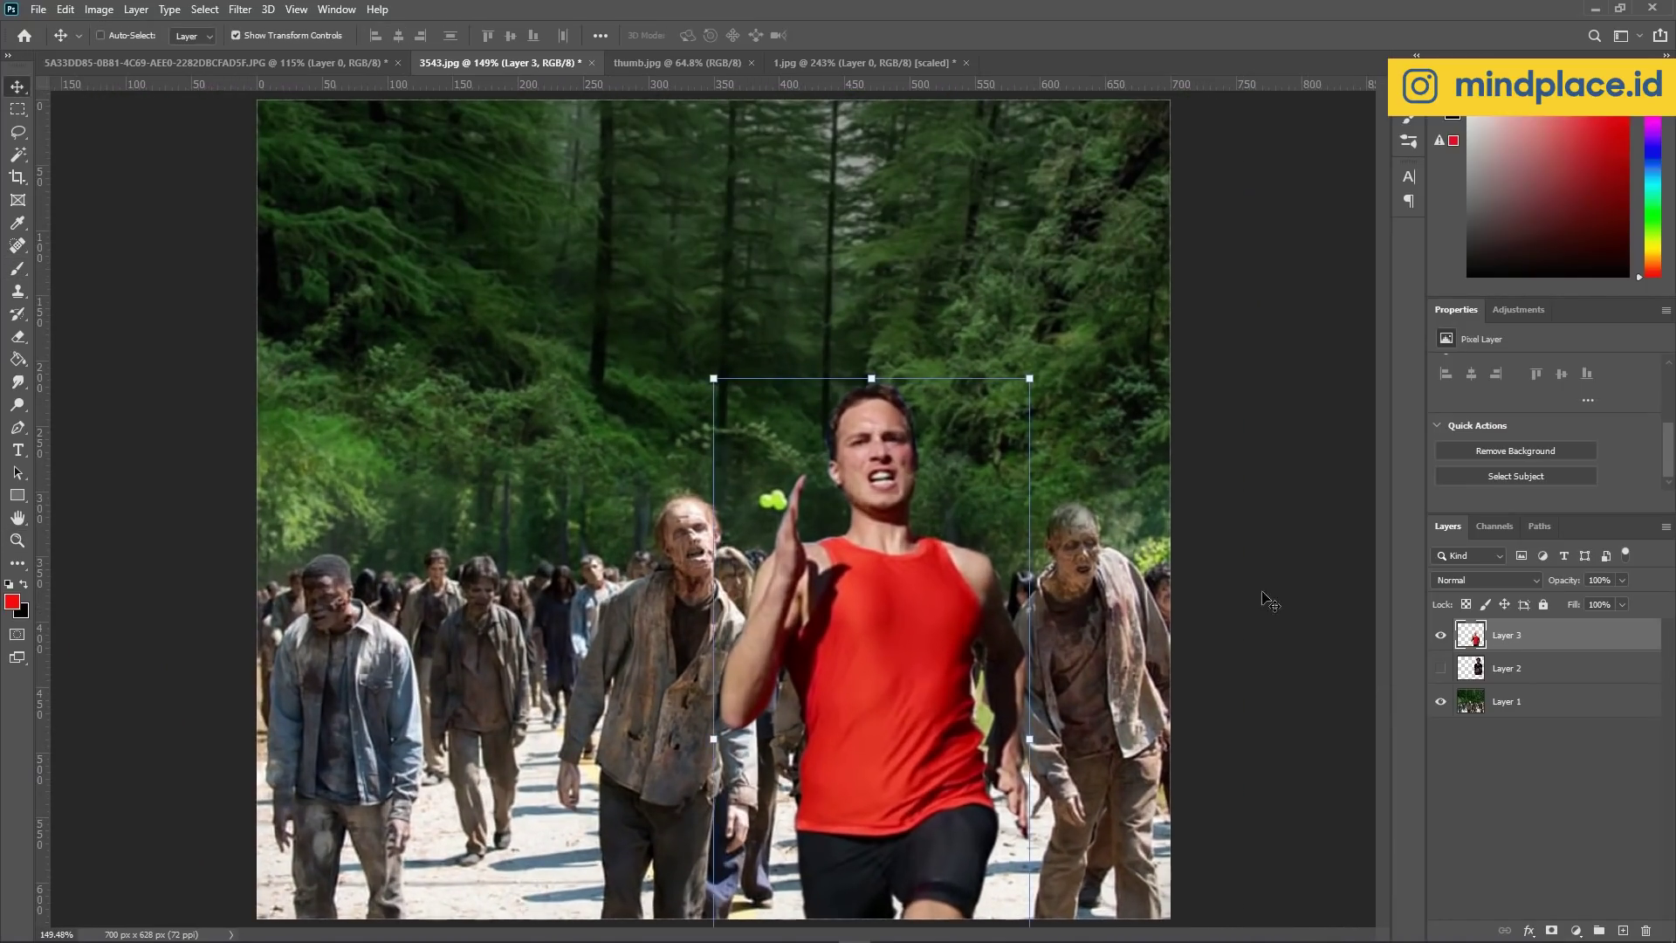
{"action": "left_click_drag", "start_coordinate": [891, 475], "coordinate": [831, 403]}
{"action": "key", "text": "ctrl+t"}
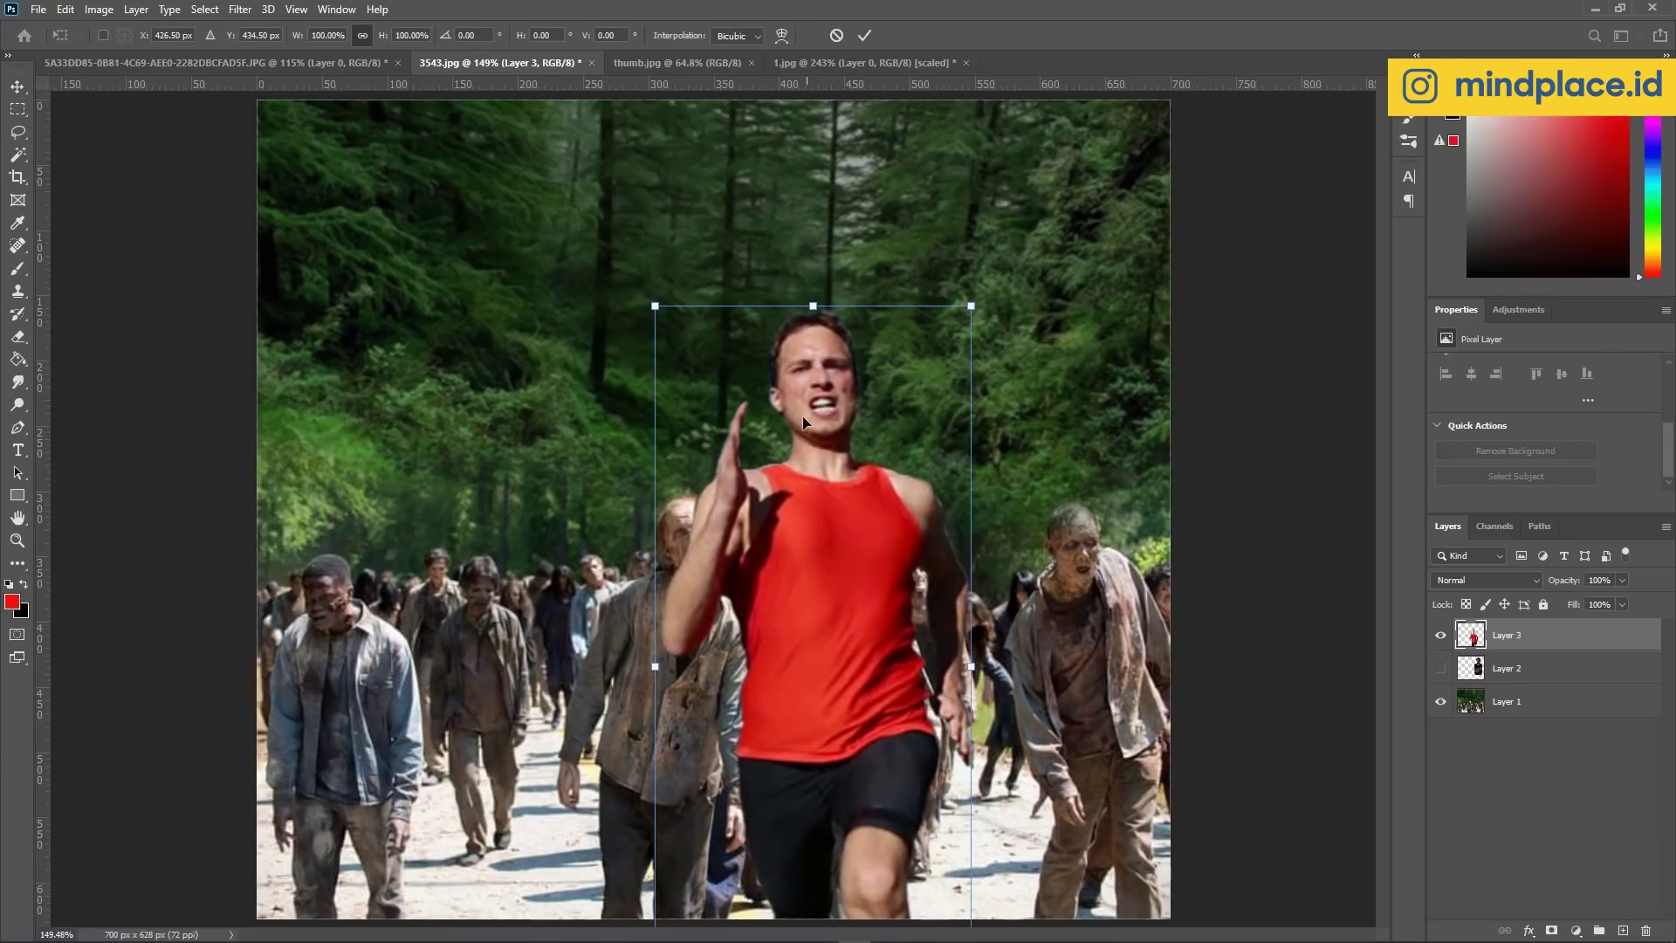
{"action": "right_click", "coordinate": [801, 424]}
{"action": "left_click", "coordinate": [851, 717]}
{"action": "left_click_drag", "start_coordinate": [811, 536], "coordinate": [935, 575]}
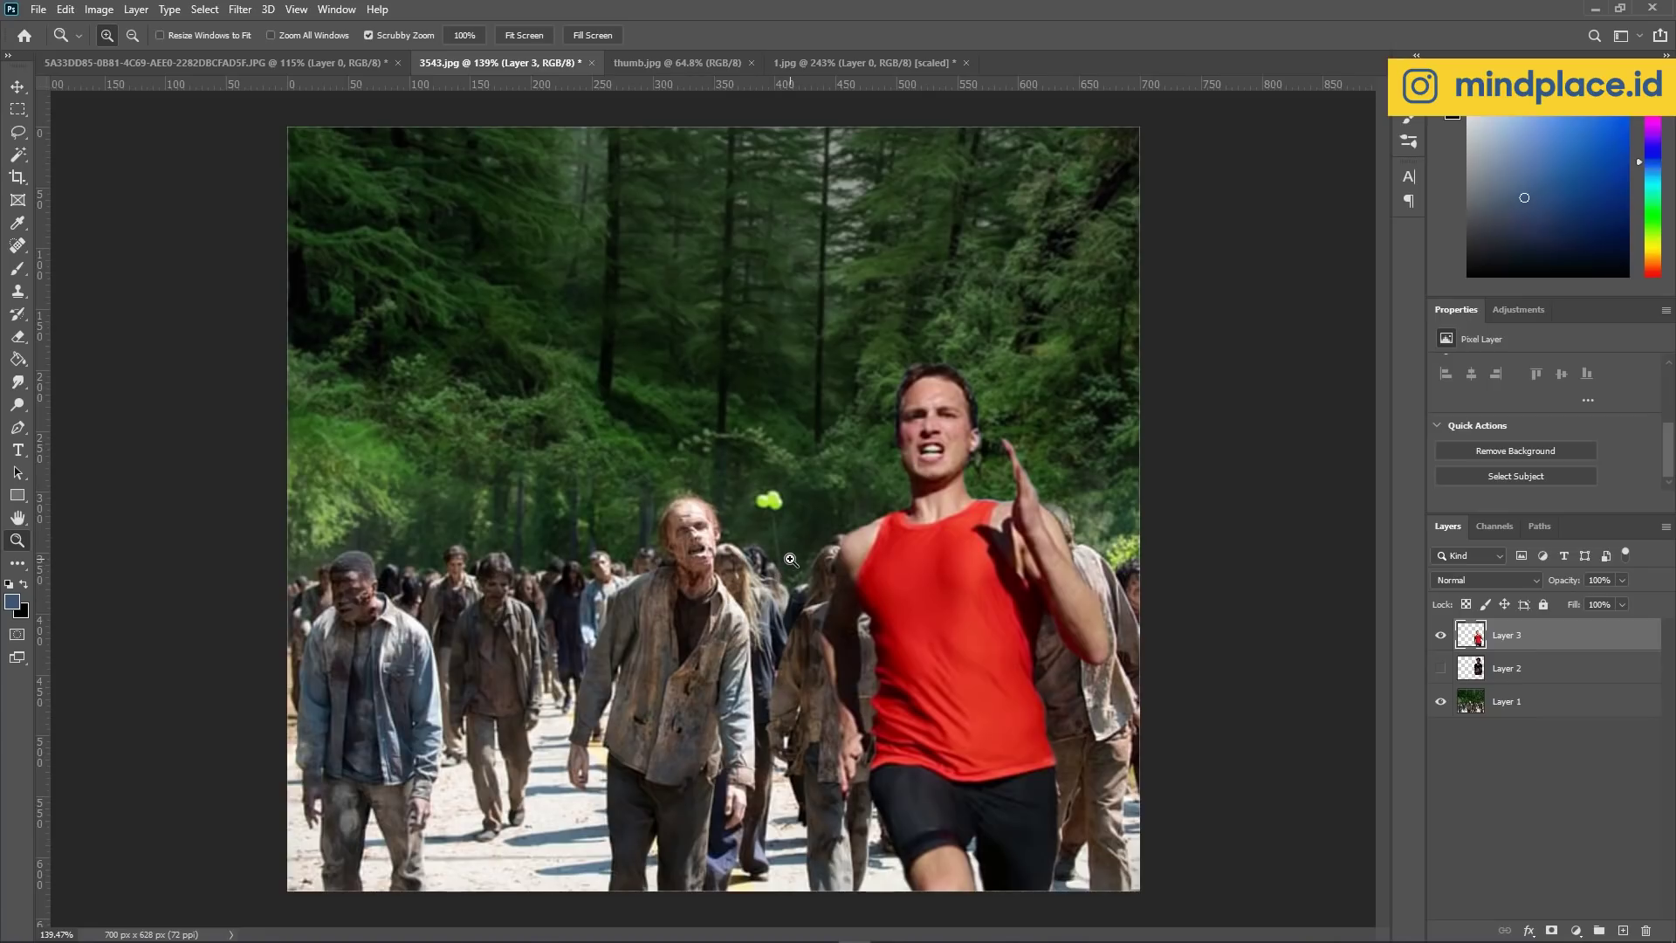
Lower the runner's saturation and lightness slightly in Hue/Saturation, keeping hue neutral.
{"action": "key", "text": "ctrl+u"}
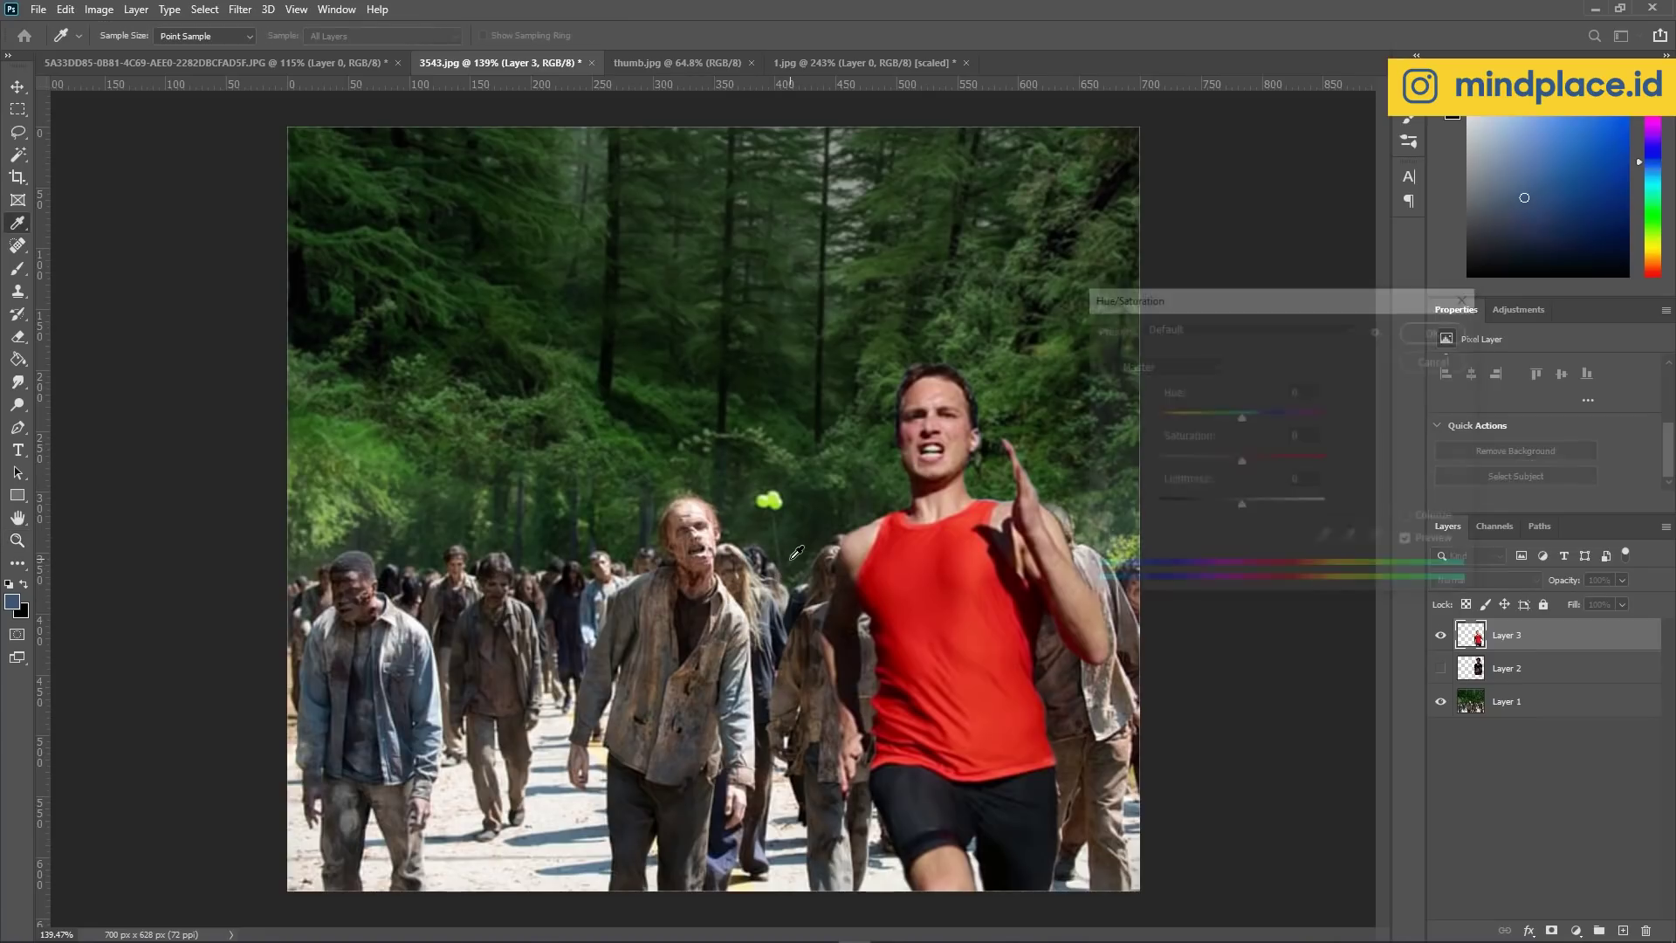
{"action": "left_click", "coordinate": [1241, 425]}
{"action": "left_click_drag", "start_coordinate": [1241, 460], "coordinate": [1216, 469]}
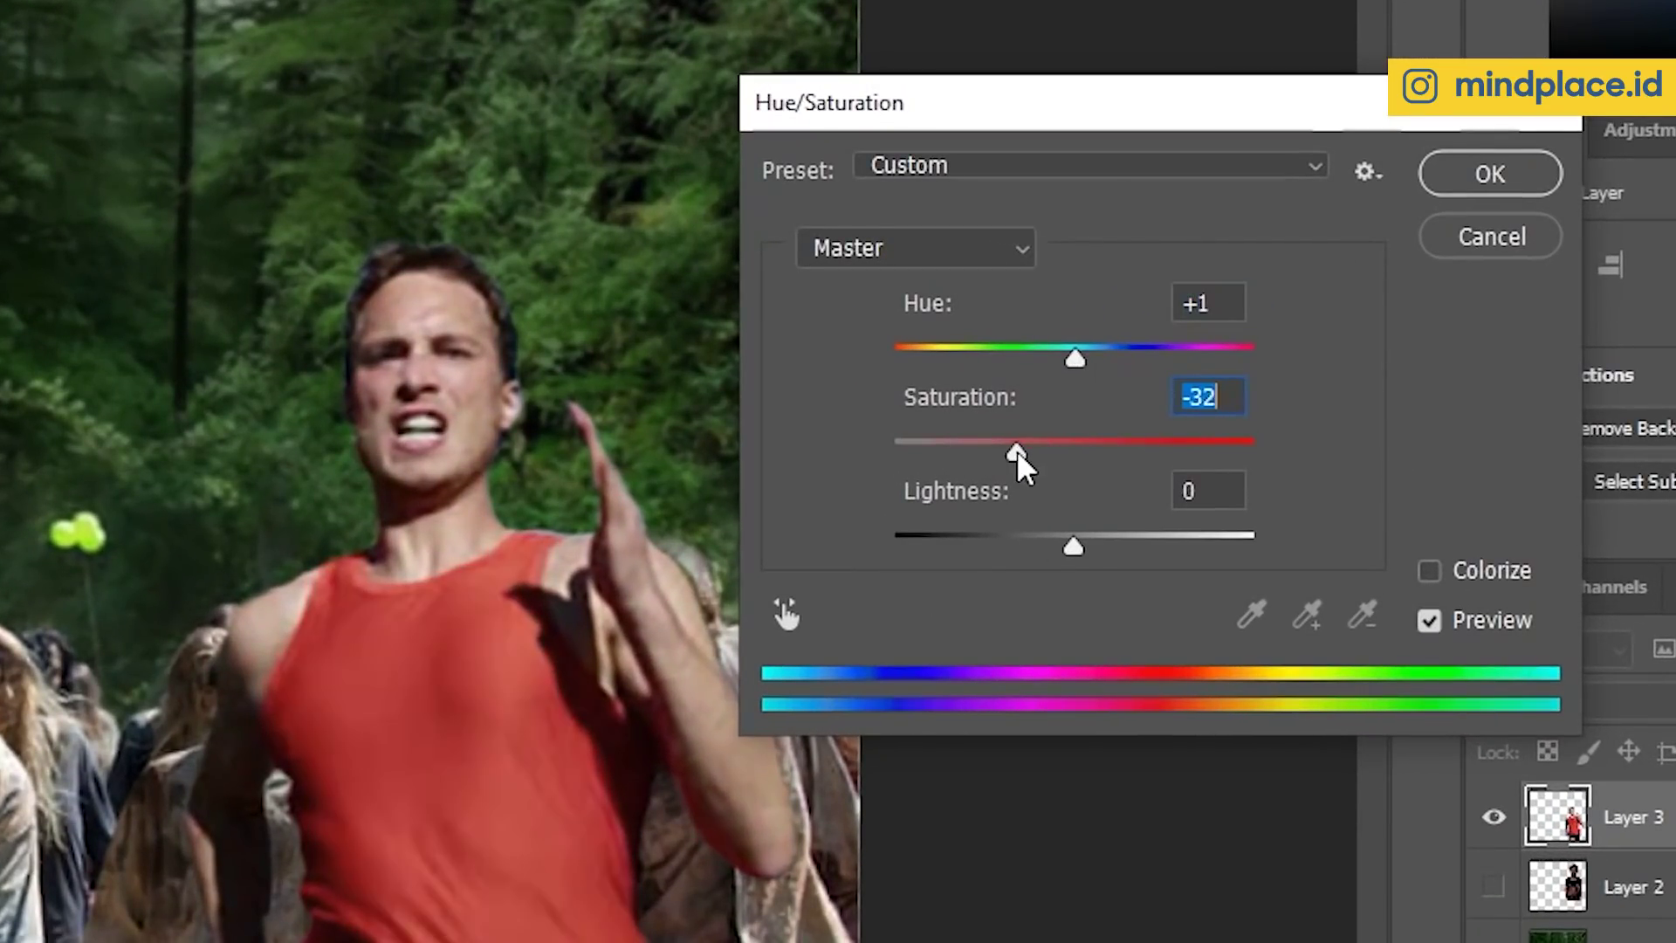
{"action": "left_click_drag", "start_coordinate": [1017, 452], "coordinate": [1051, 454]}
{"action": "left_click_drag", "start_coordinate": [1072, 546], "coordinate": [1065, 547]}
{"action": "left_click_drag", "start_coordinate": [1075, 358], "coordinate": [1073, 358]}
{"action": "left_click_drag", "start_coordinate": [1048, 452], "coordinate": [1037, 453]}
{"action": "left_click", "coordinate": [1454, 183]}
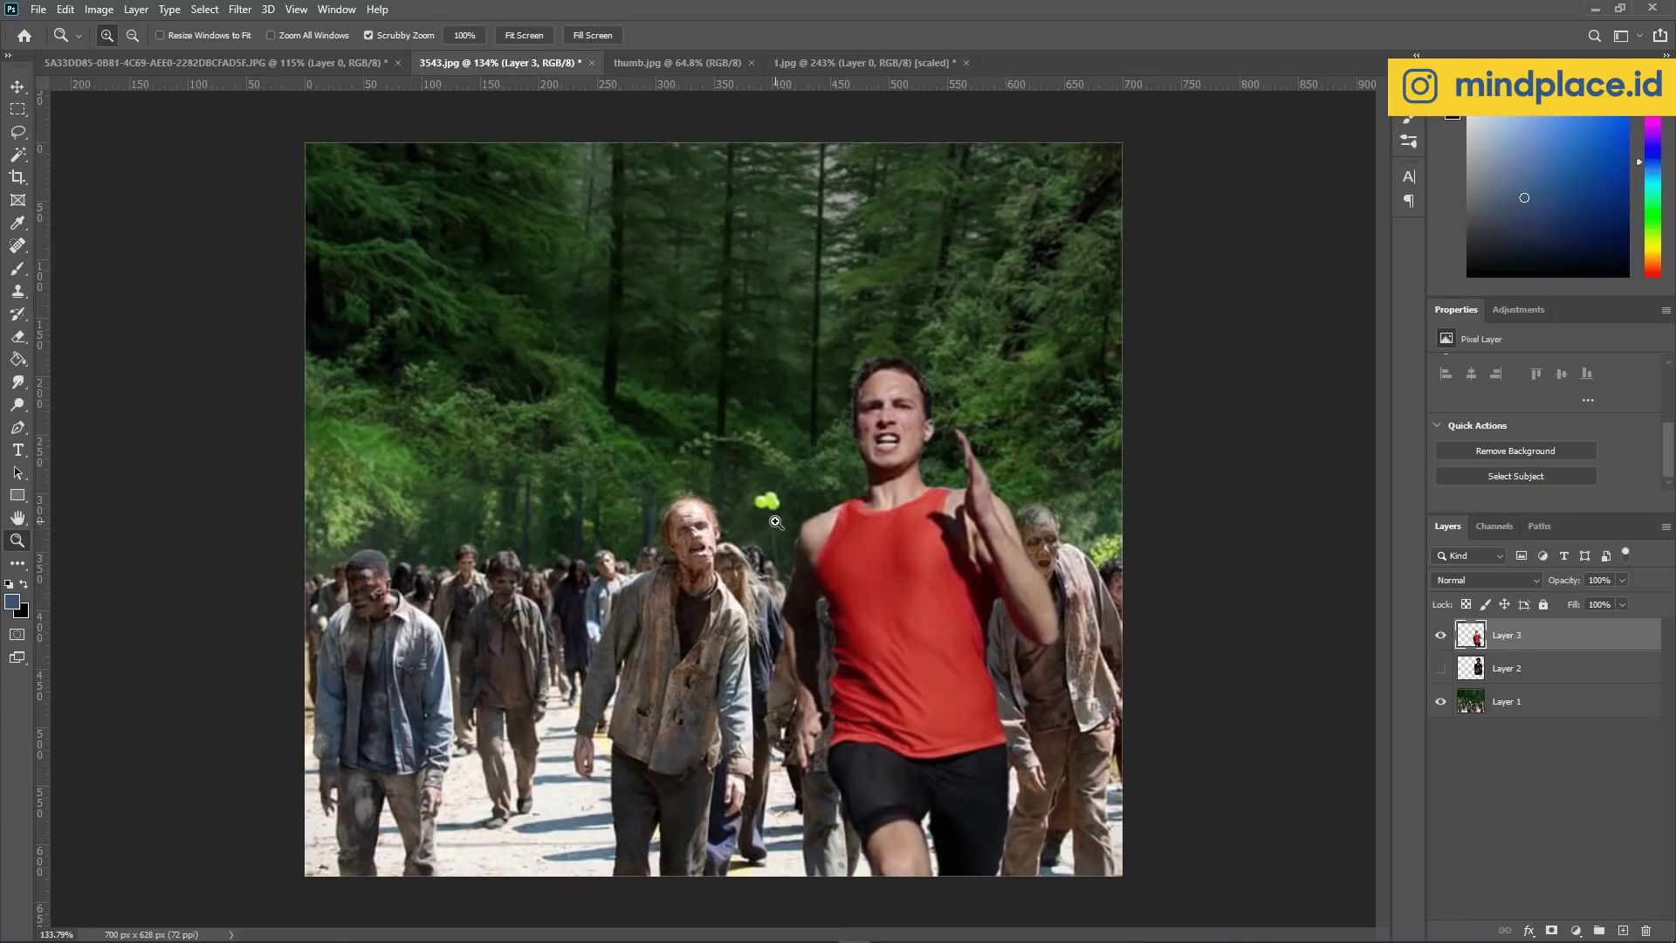
Adjust the runner's highlights with the Levels white input slider.
{"action": "key", "text": "ctrl+l"}
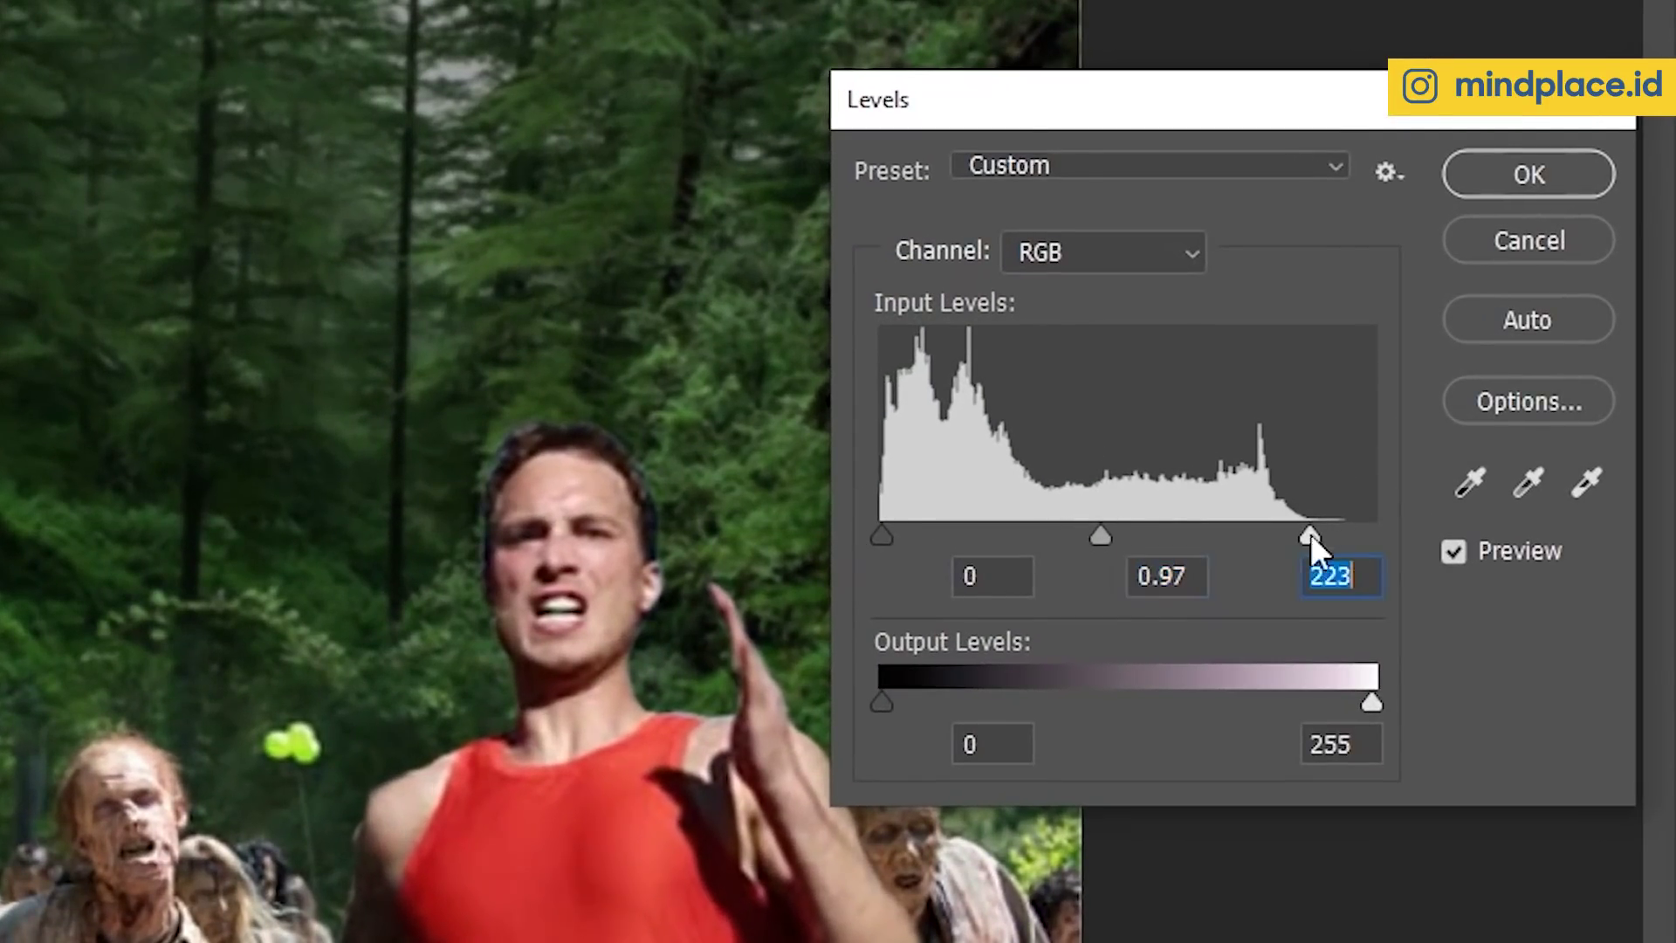
{"action": "left_click_drag", "start_coordinate": [1311, 537], "coordinate": [1375, 542]}
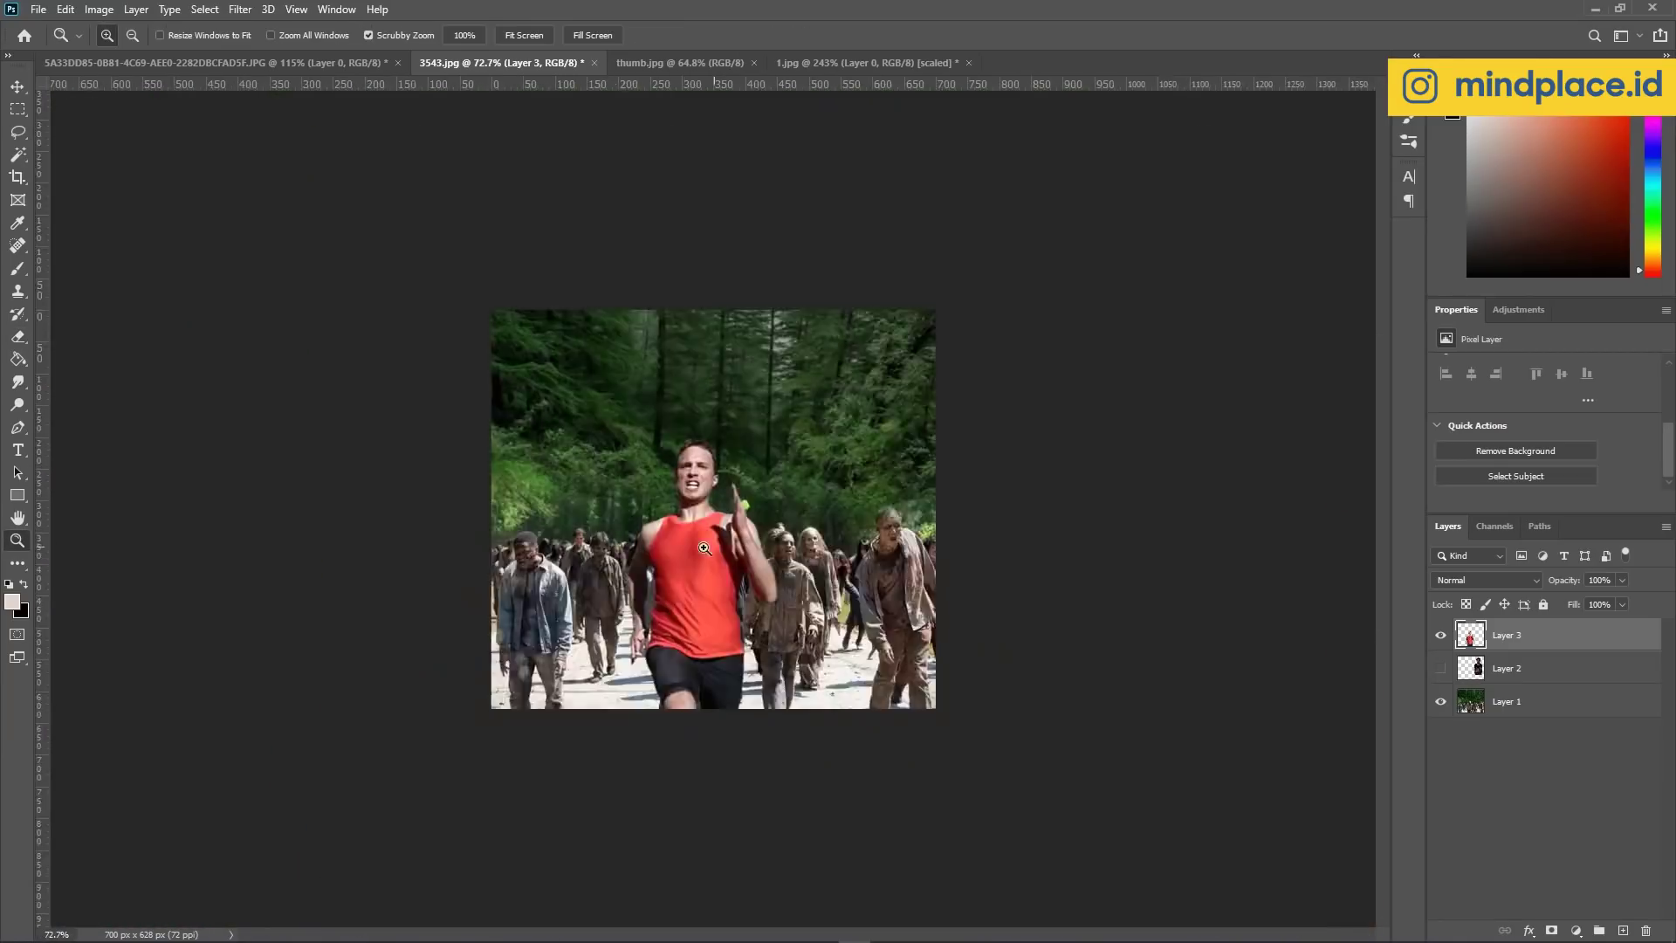
{"action": "left_click_drag", "start_coordinate": [669, 415], "coordinate": [669, 536]}
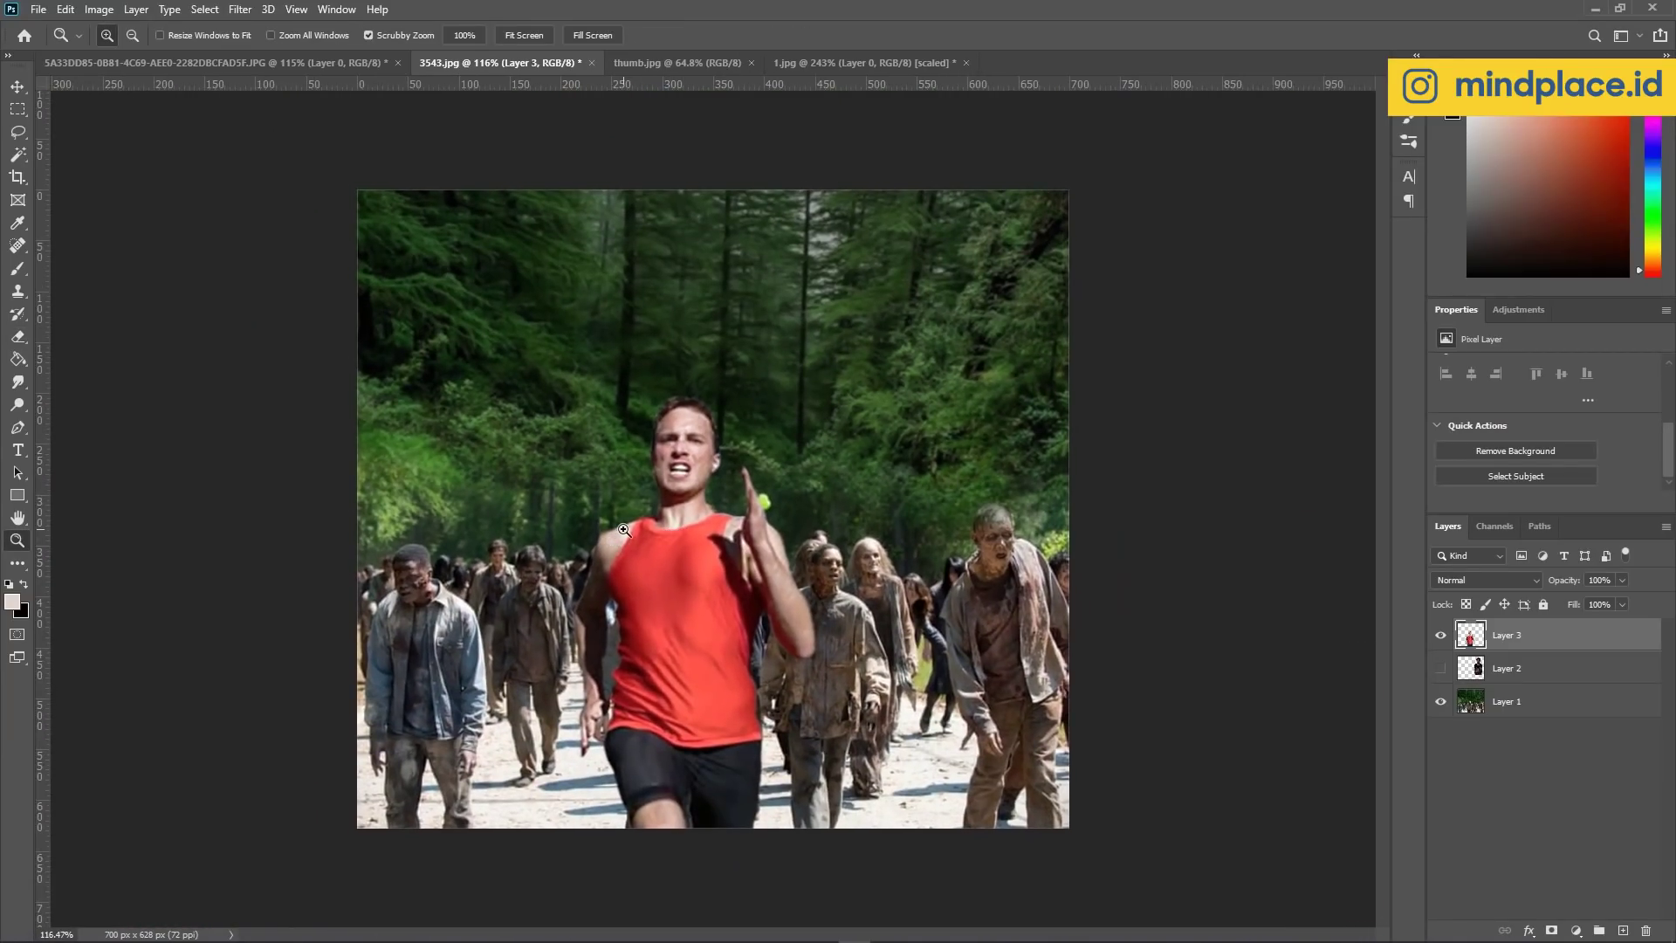
Show the seated man's Layer 2 and brighten it with Levels (white 142, midtone 1.34).
{"action": "left_click", "coordinate": [1441, 635]}
{"action": "left_click", "coordinate": [1442, 635]}
{"action": "left_click", "coordinate": [1440, 669]}
{"action": "left_click", "coordinate": [1505, 668]}
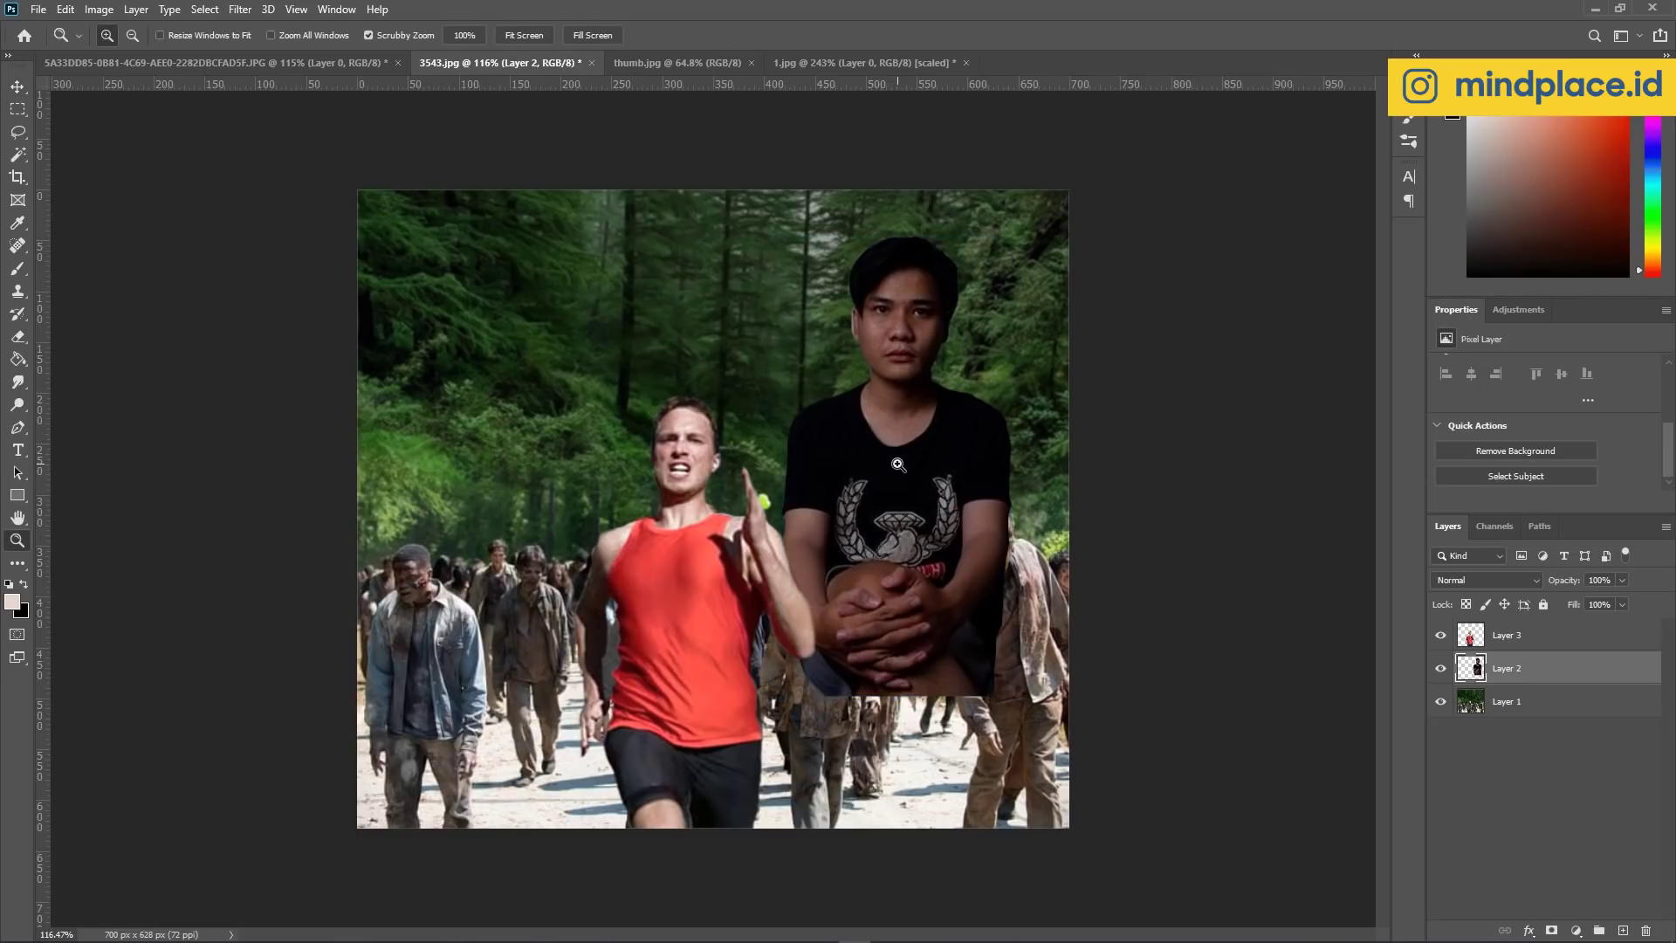
{"action": "key", "text": "ctrl+l"}
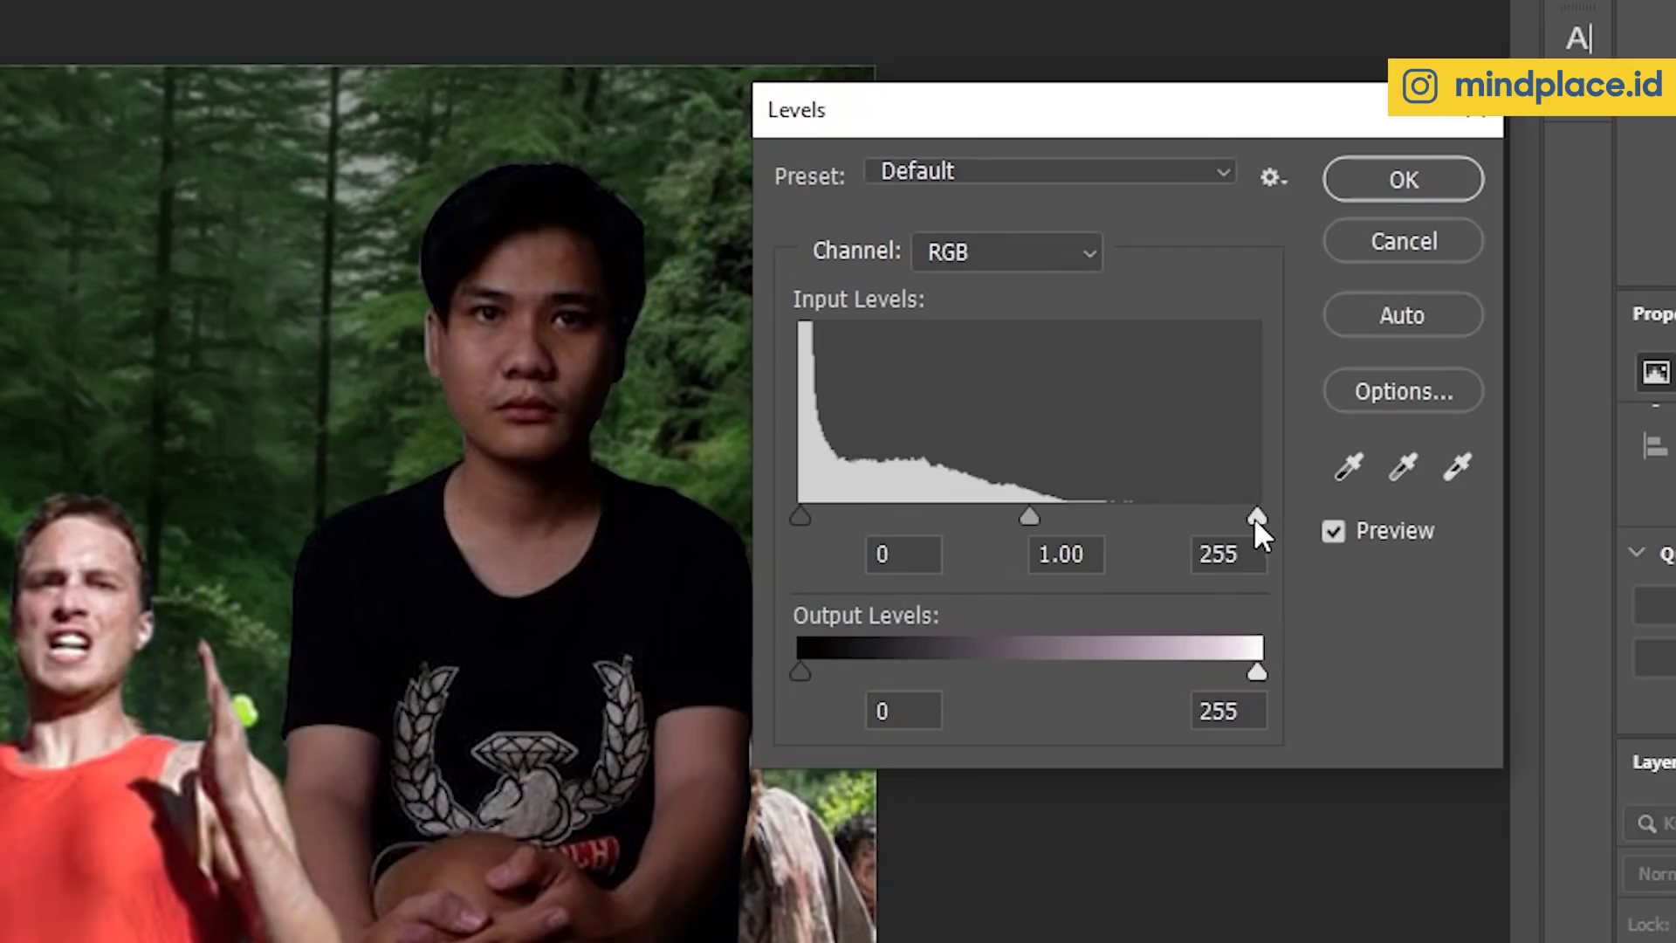
{"action": "left_click_drag", "start_coordinate": [1255, 517], "coordinate": [1055, 519]}
{"action": "left_click_drag", "start_coordinate": [927, 518], "coordinate": [901, 519]}
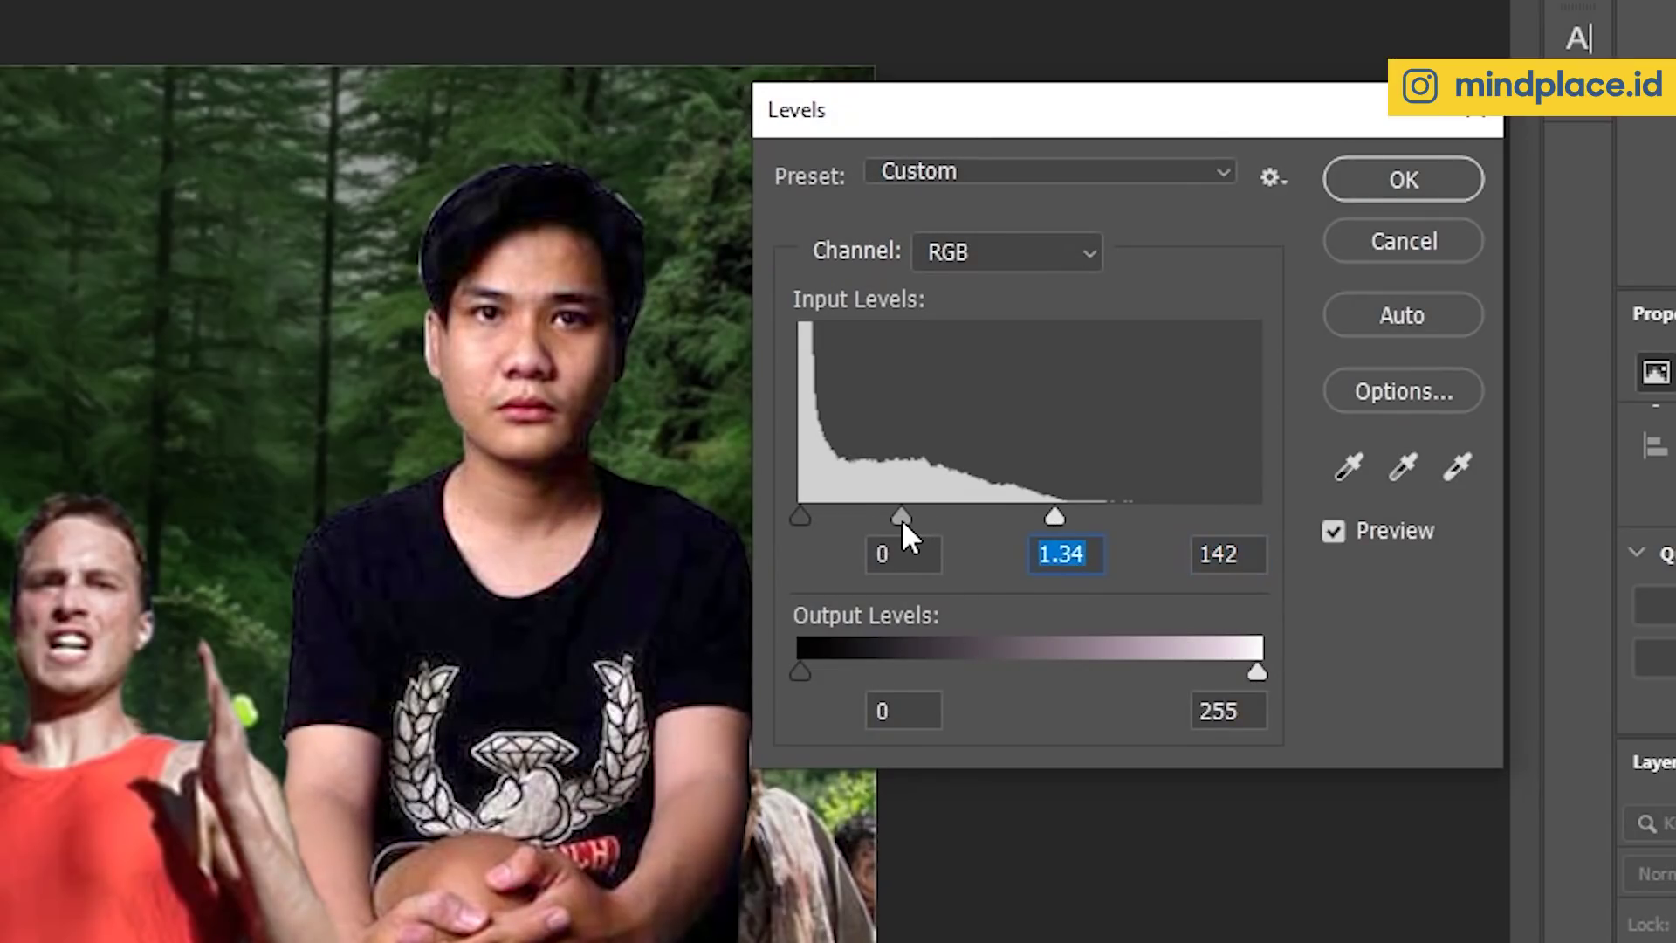
{"action": "key", "text": "Return"}
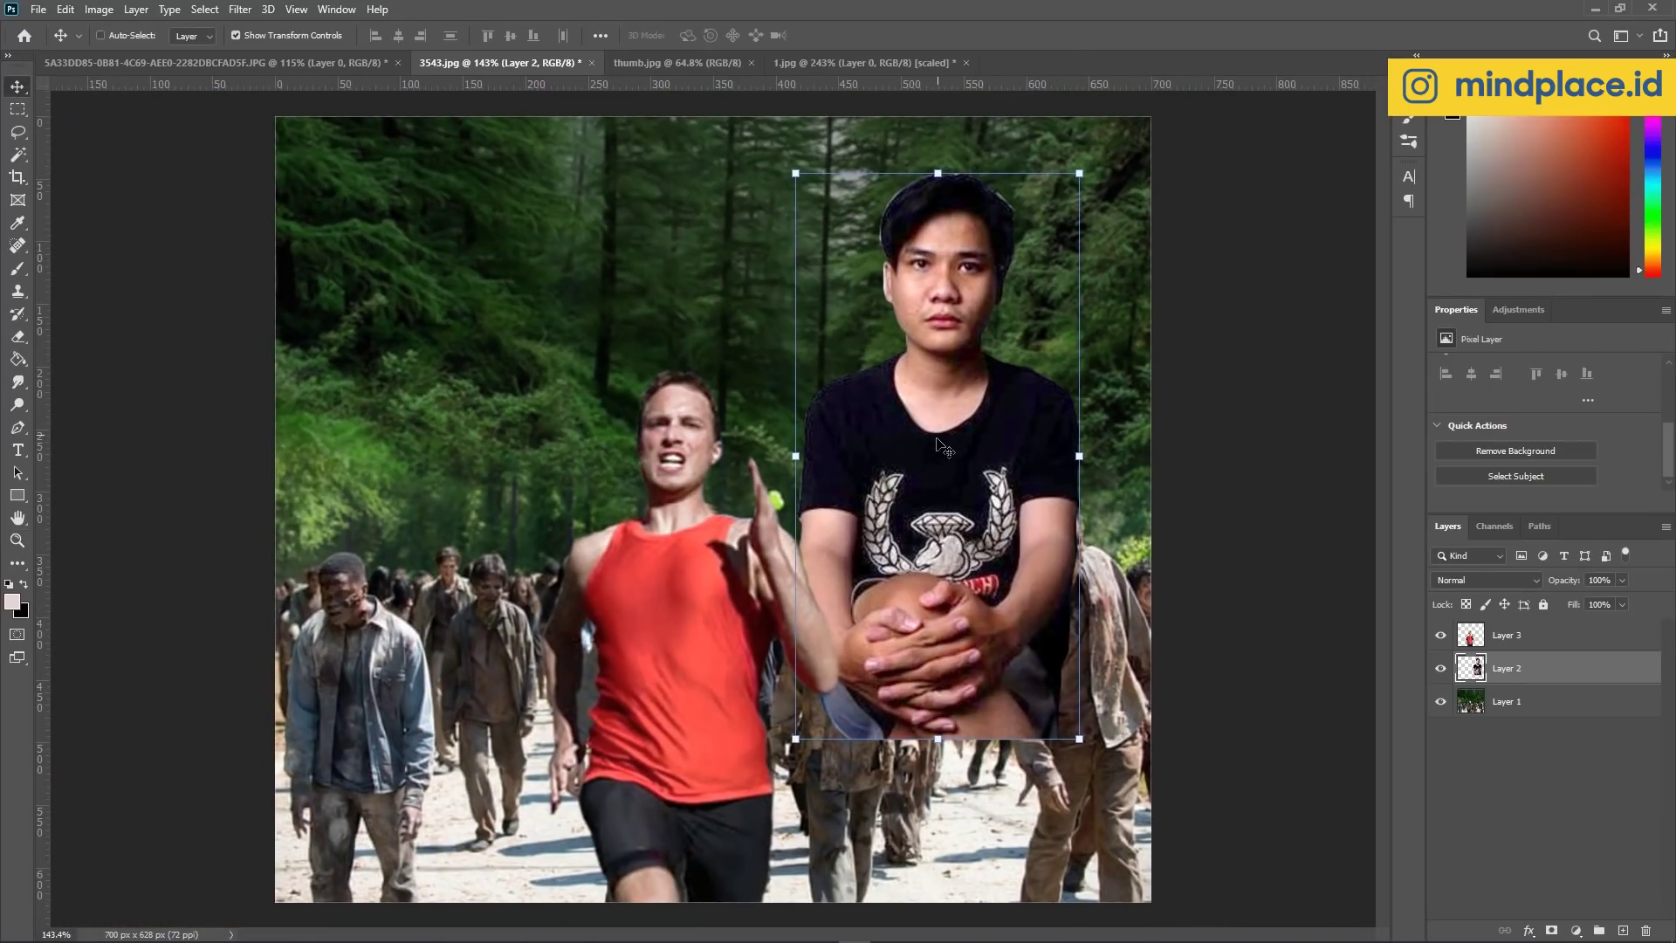
Lower the seated man slightly and move Layer 2 above the runner's Layer 3.
{"action": "left_click_drag", "start_coordinate": [970, 510], "coordinate": [975, 543]}
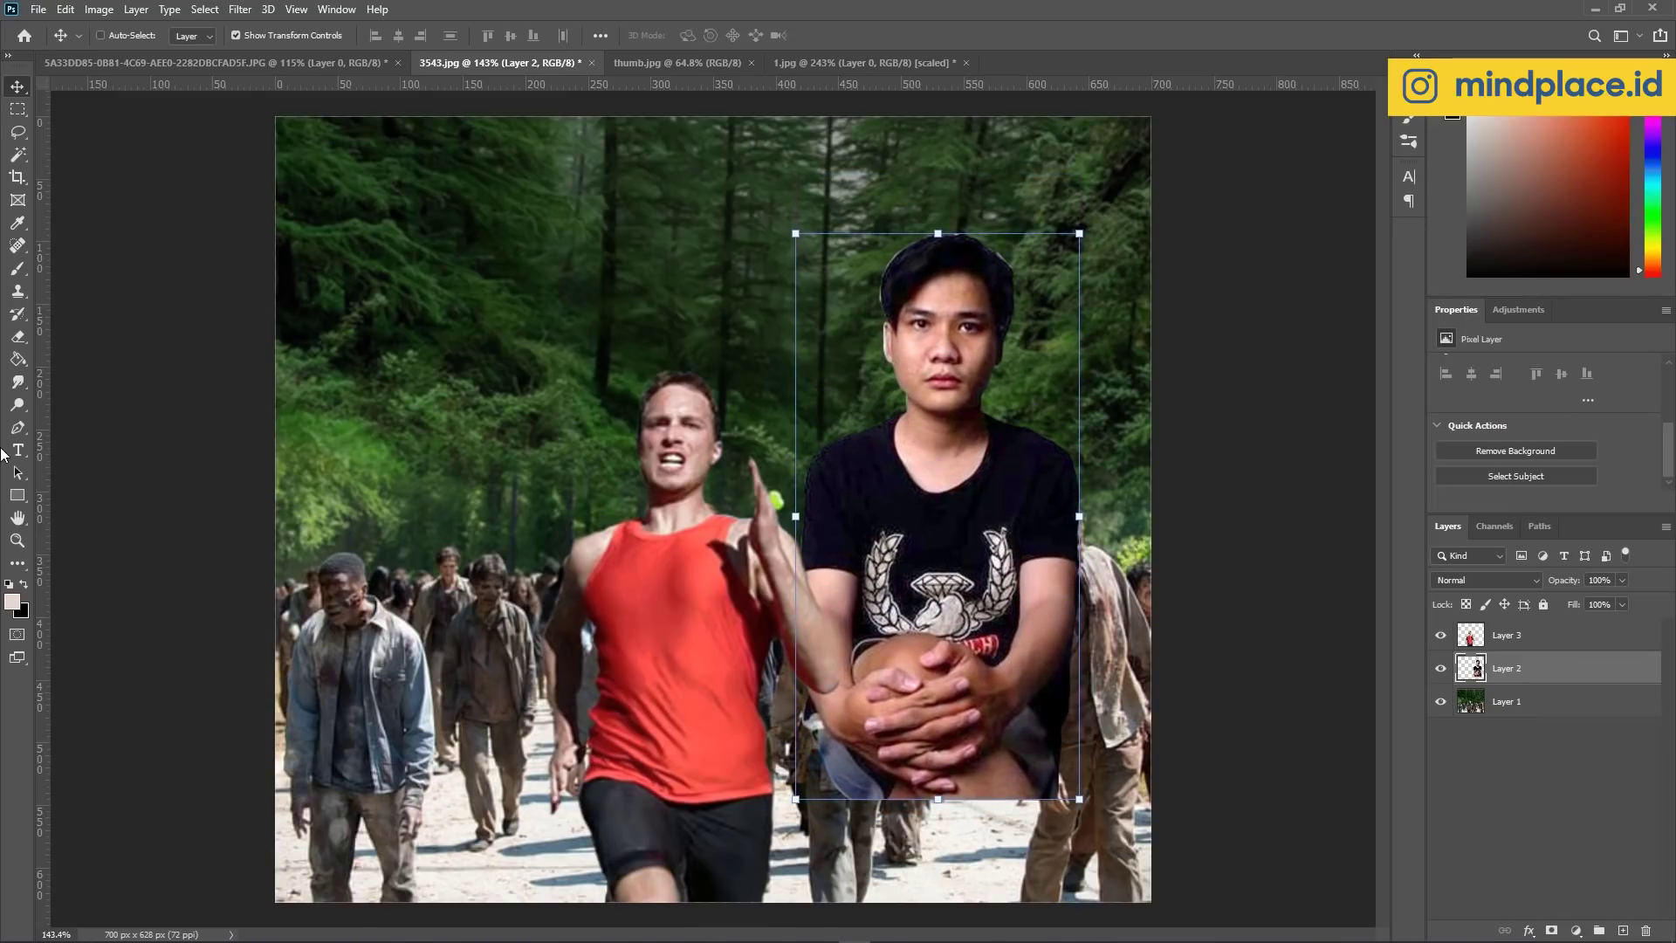
{"action": "left_click", "coordinate": [18, 268]}
{"action": "left_click", "coordinate": [460, 198]}
{"action": "left_click", "coordinate": [731, 275], "text": "shift"}
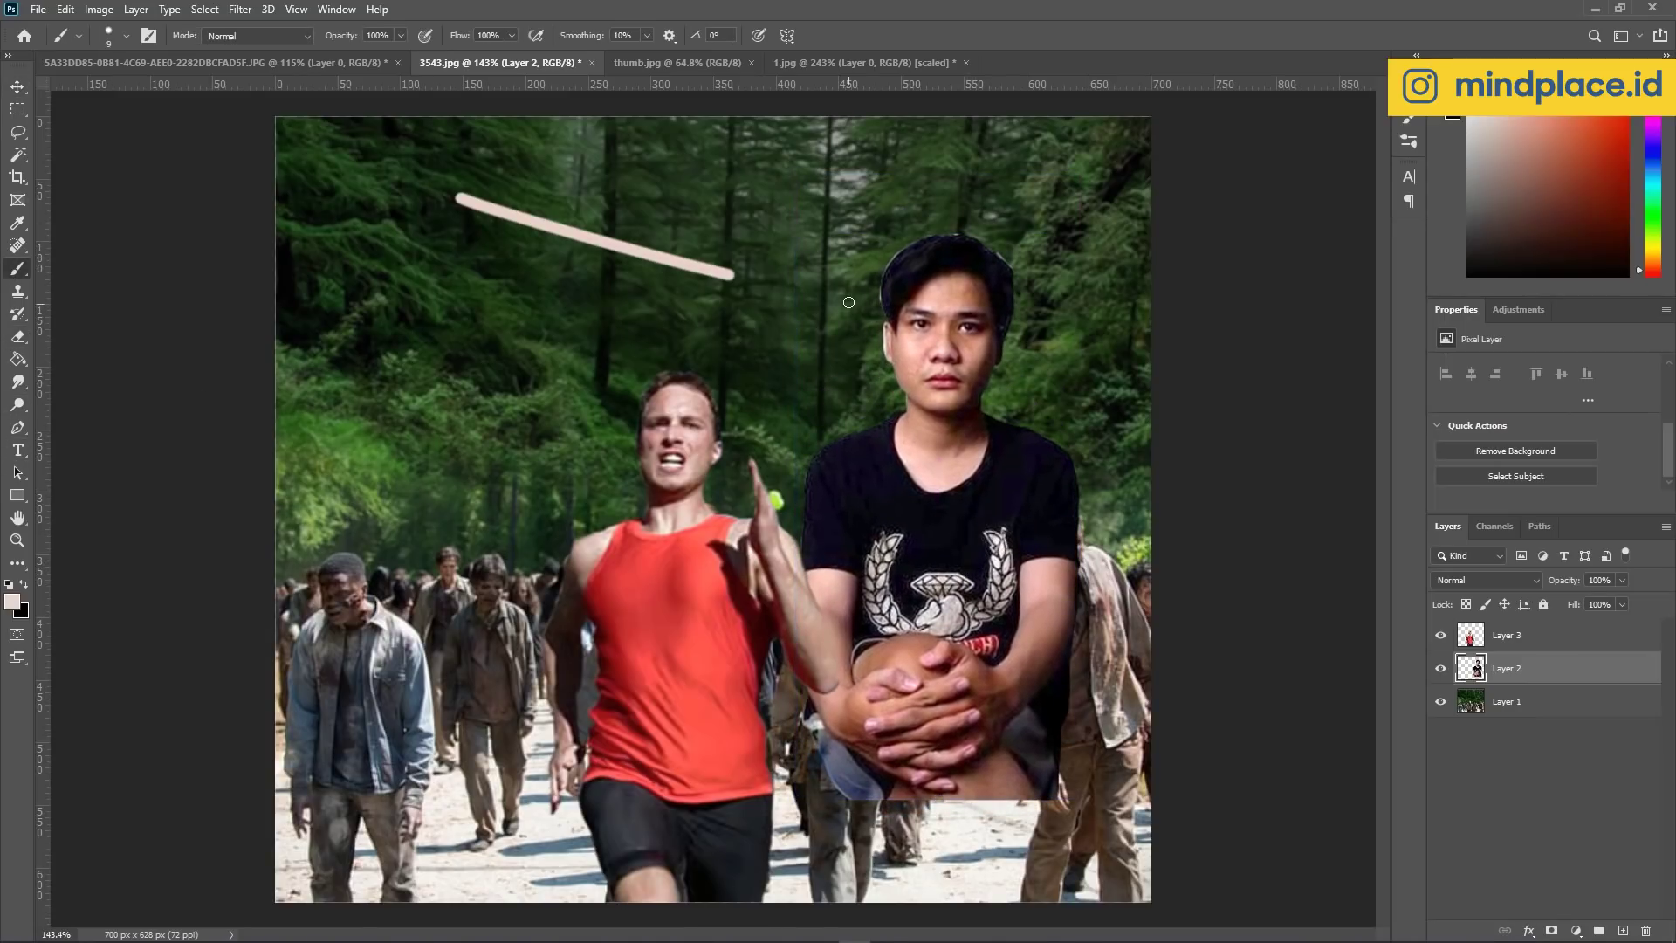
{"action": "left_click", "coordinate": [803, 297], "text": "shift"}
{"action": "left_click", "coordinate": [729, 325], "text": "shift"}
{"action": "mouse_move", "coordinate": [953, 248]}
{"action": "left_mouse_down"}
{"action": "mouse_move", "coordinate": [995, 445]}
{"action": "mouse_move", "coordinate": [949, 262]}
{"action": "left_mouse_up"}
{"action": "key", "text": "ctrl+z"}
{"action": "key", "text": "ctrl+z"}
{"action": "key", "text": "ctrl+z"}
{"action": "key", "text": "z"}
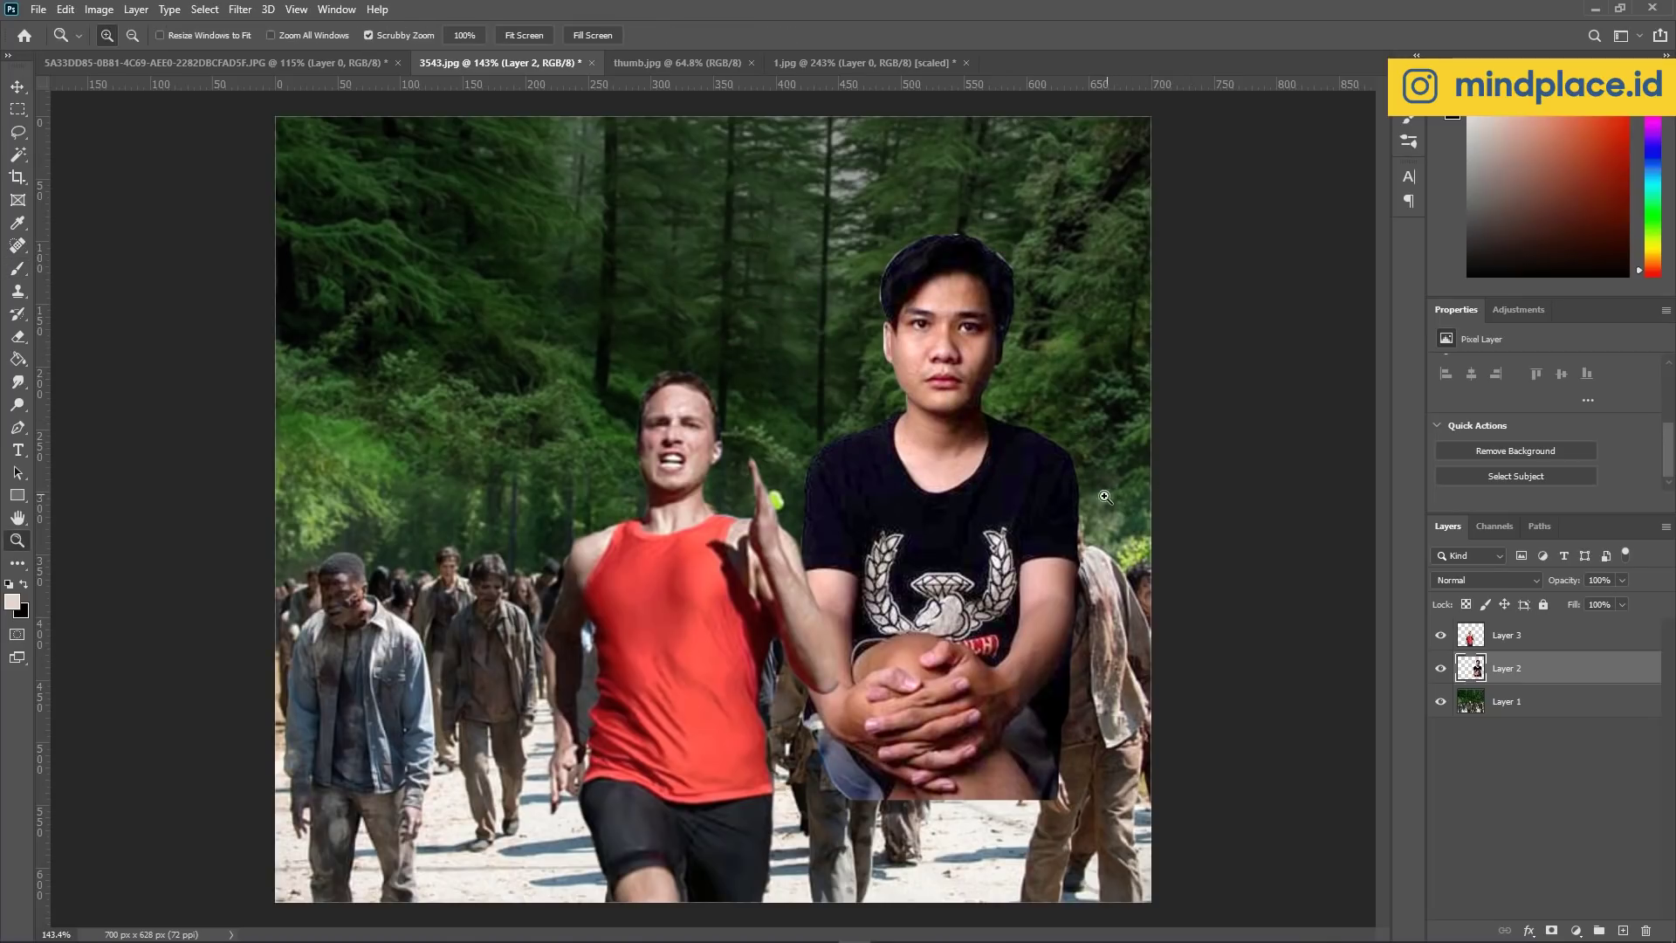
{"action": "left_click_drag", "start_coordinate": [1484, 668], "coordinate": [1472, 637]}
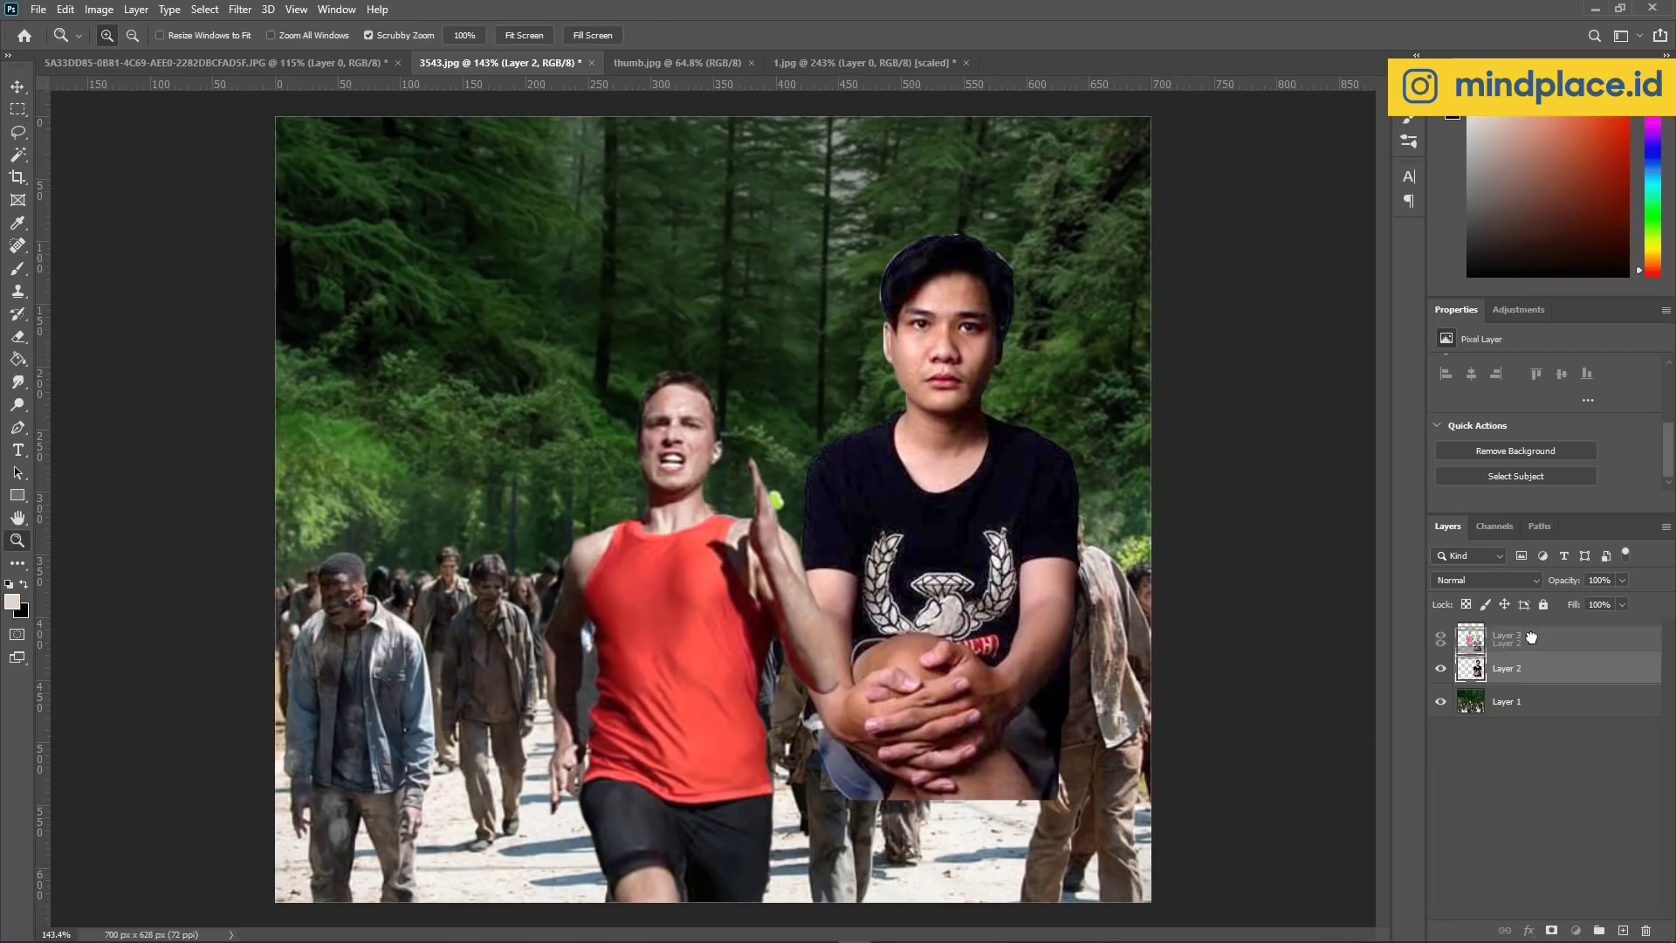
Try flipping the seated man horizontally, then undo it and commit the transform.
{"action": "left_click", "coordinate": [1441, 635]}
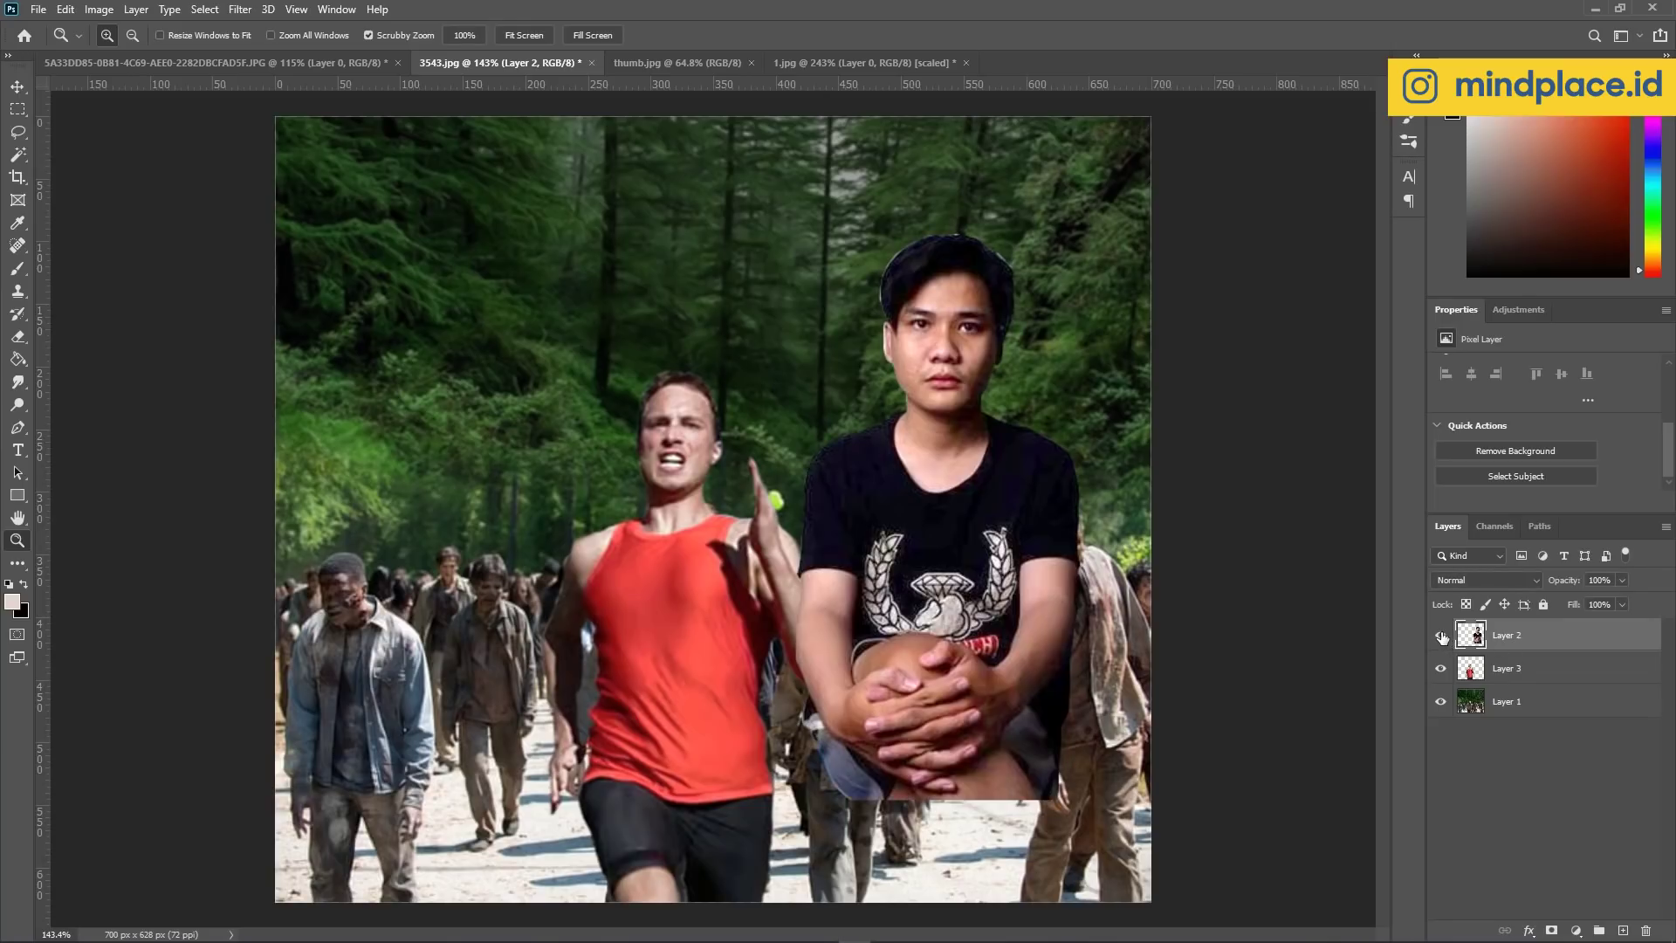
{"action": "key", "text": "ctrl+t"}
{"action": "right_click", "coordinate": [951, 340]}
{"action": "left_click", "coordinate": [1035, 639]}
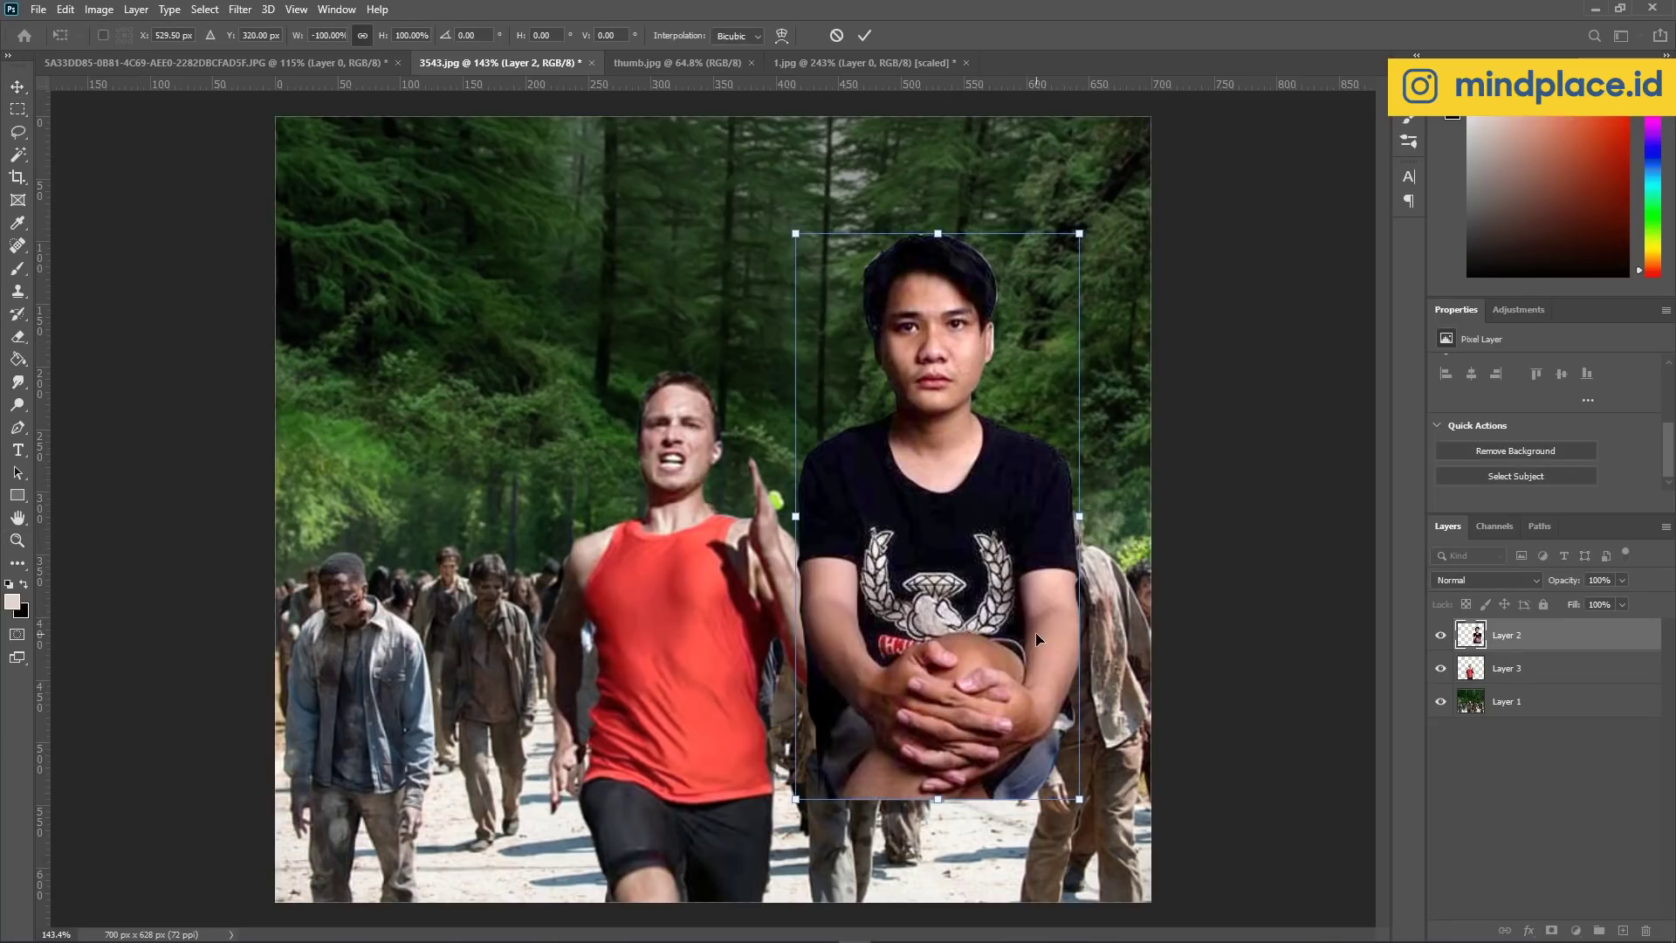
{"action": "key", "text": "ctrl+z"}
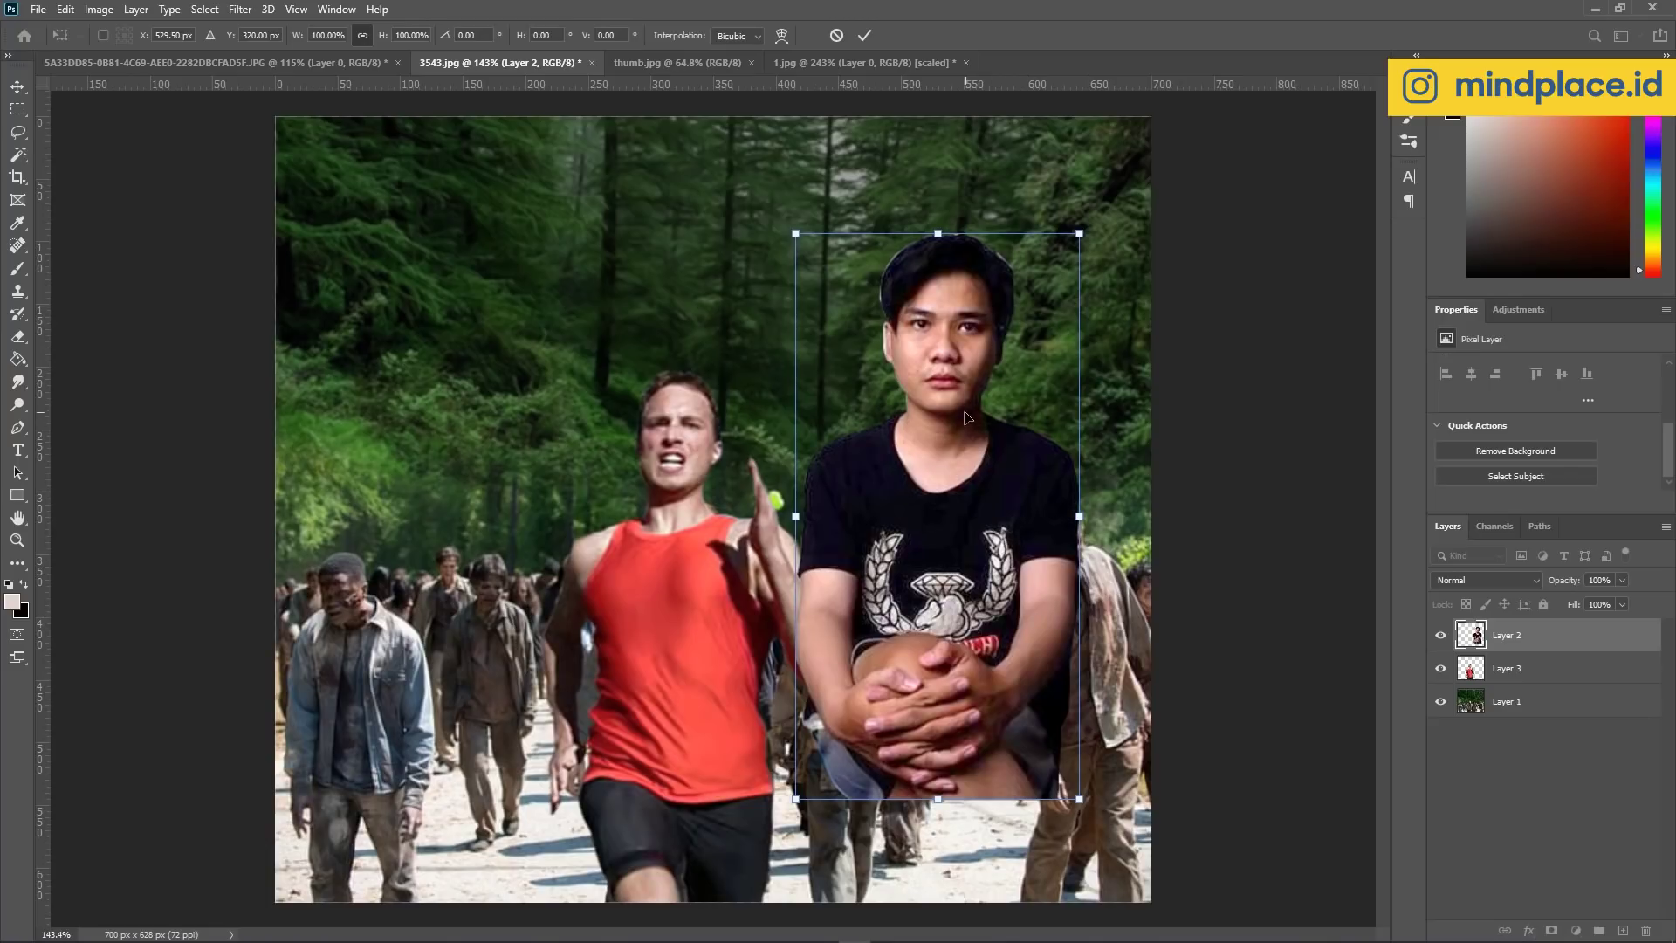
{"action": "left_click", "coordinate": [18, 540]}
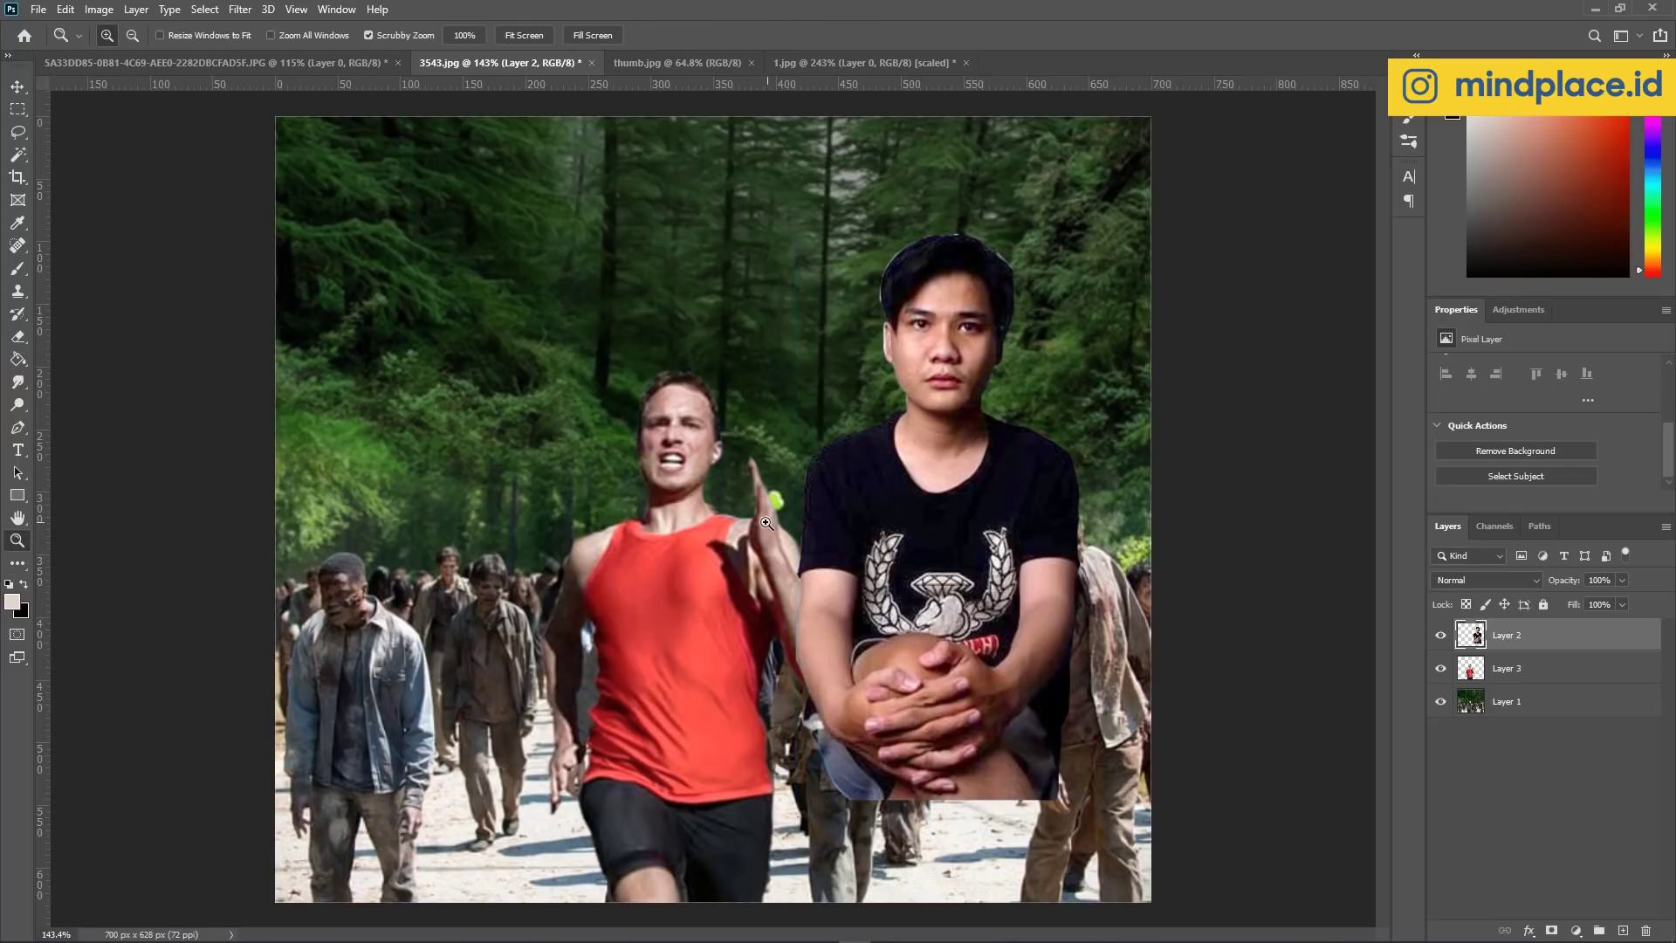
{"action": "left_click_drag", "start_coordinate": [768, 524], "coordinate": [718, 532]}
Mirror the runner's Layer 3 and the forest background Layer 1 horizontally.
{"action": "left_click", "coordinate": [1524, 672]}
{"action": "key", "text": "ctrl+t"}
{"action": "right_click", "coordinate": [671, 508]}
{"action": "left_click", "coordinate": [647, 569]}
{"action": "right_click", "coordinate": [706, 564]}
{"action": "left_click", "coordinate": [781, 860]}
{"action": "key", "text": "Return"}
{"action": "left_click", "coordinate": [1506, 701]}
{"action": "key", "text": "ctrl+t"}
{"action": "right_click", "coordinate": [621, 397]}
{"action": "left_click", "coordinate": [711, 694]}
{"action": "key", "text": "Return"}
Select the seated man's Layer 2 and paint, then undo, a temporary arrow at the runner.
{"action": "key", "text": "z"}
{"action": "mouse_move", "coordinate": [687, 513]}
{"action": "left_mouse_down"}
{"action": "mouse_move", "coordinate": [823, 515]}
{"action": "mouse_move", "coordinate": [838, 594]}
{"action": "left_mouse_up"}
{"action": "left_click", "coordinate": [1507, 634]}
{"action": "key", "text": "v"}
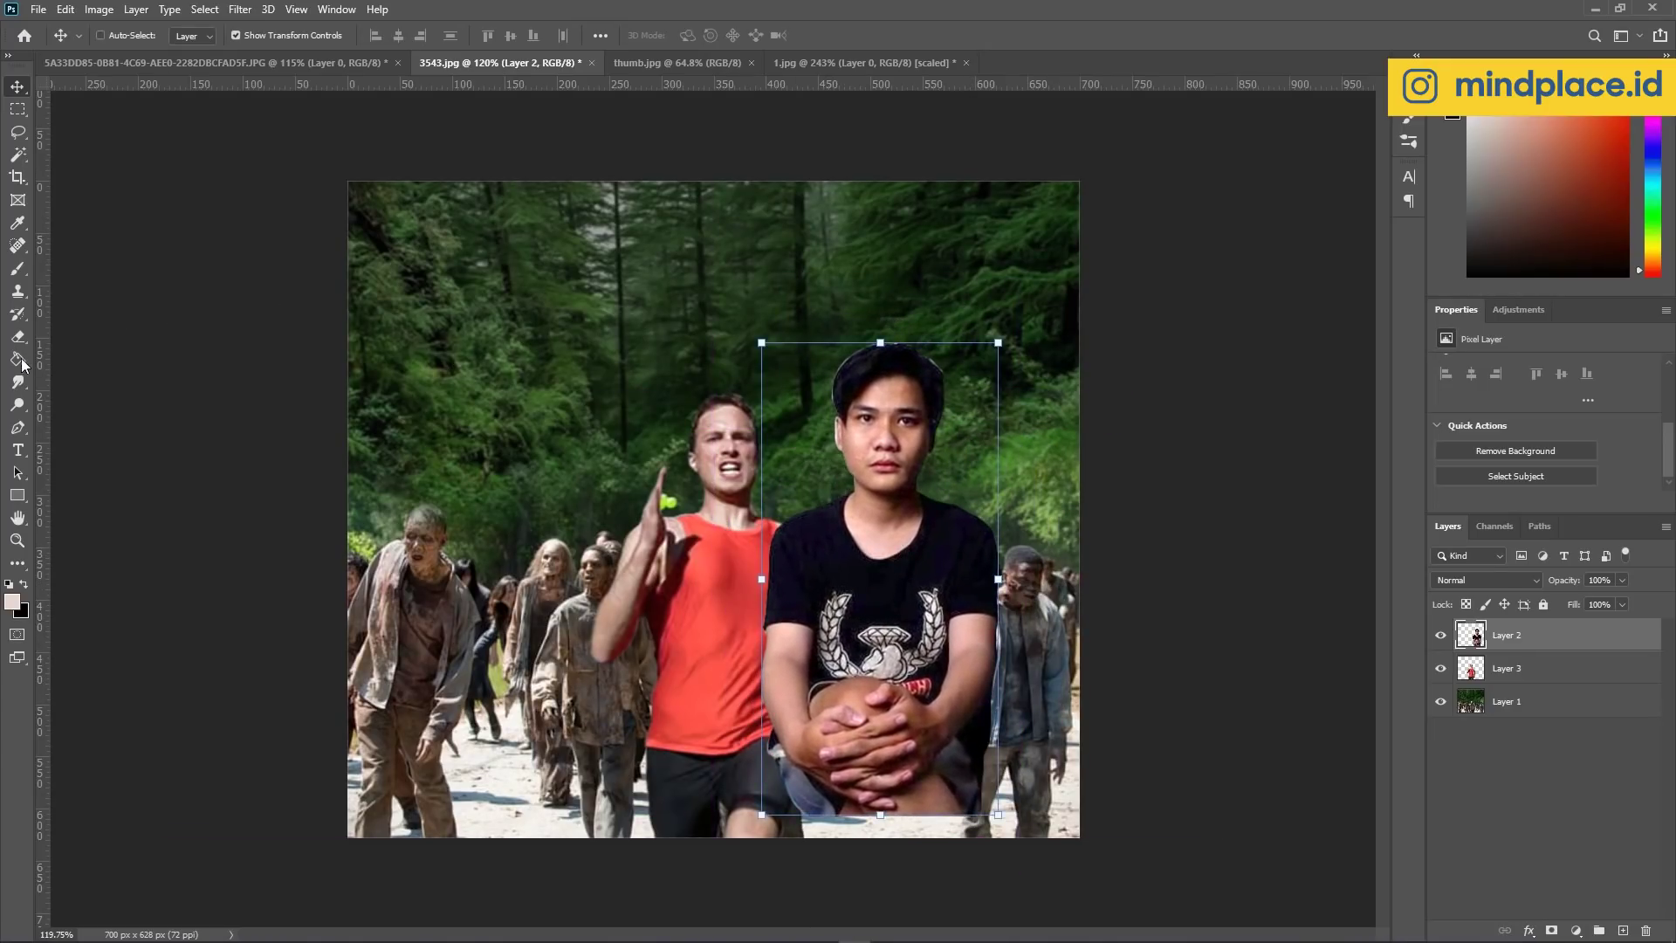
{"action": "left_click", "coordinate": [17, 273]}
{"action": "left_click_drag", "start_coordinate": [416, 256], "coordinate": [596, 343]}
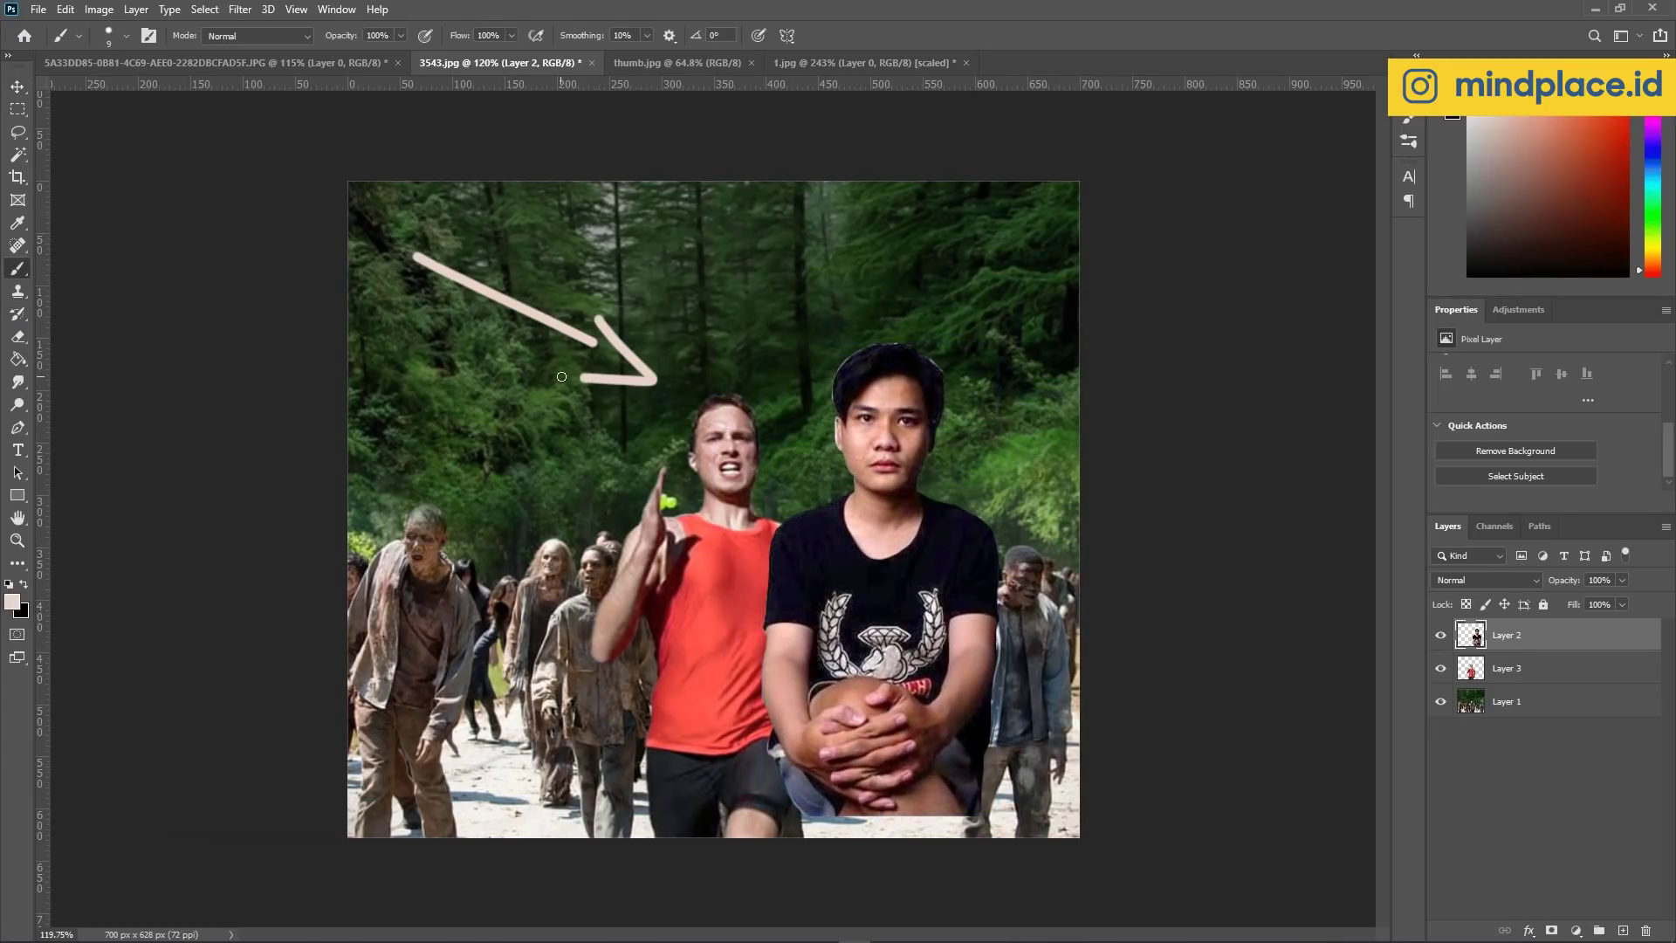
{"action": "key", "text": "ctrl+z"}
Erase stray edge pixels around the seated man's hair, then view the whole image.
{"action": "key", "text": "z"}
{"action": "left_click_drag", "start_coordinate": [886, 392], "coordinate": [728, 394]}
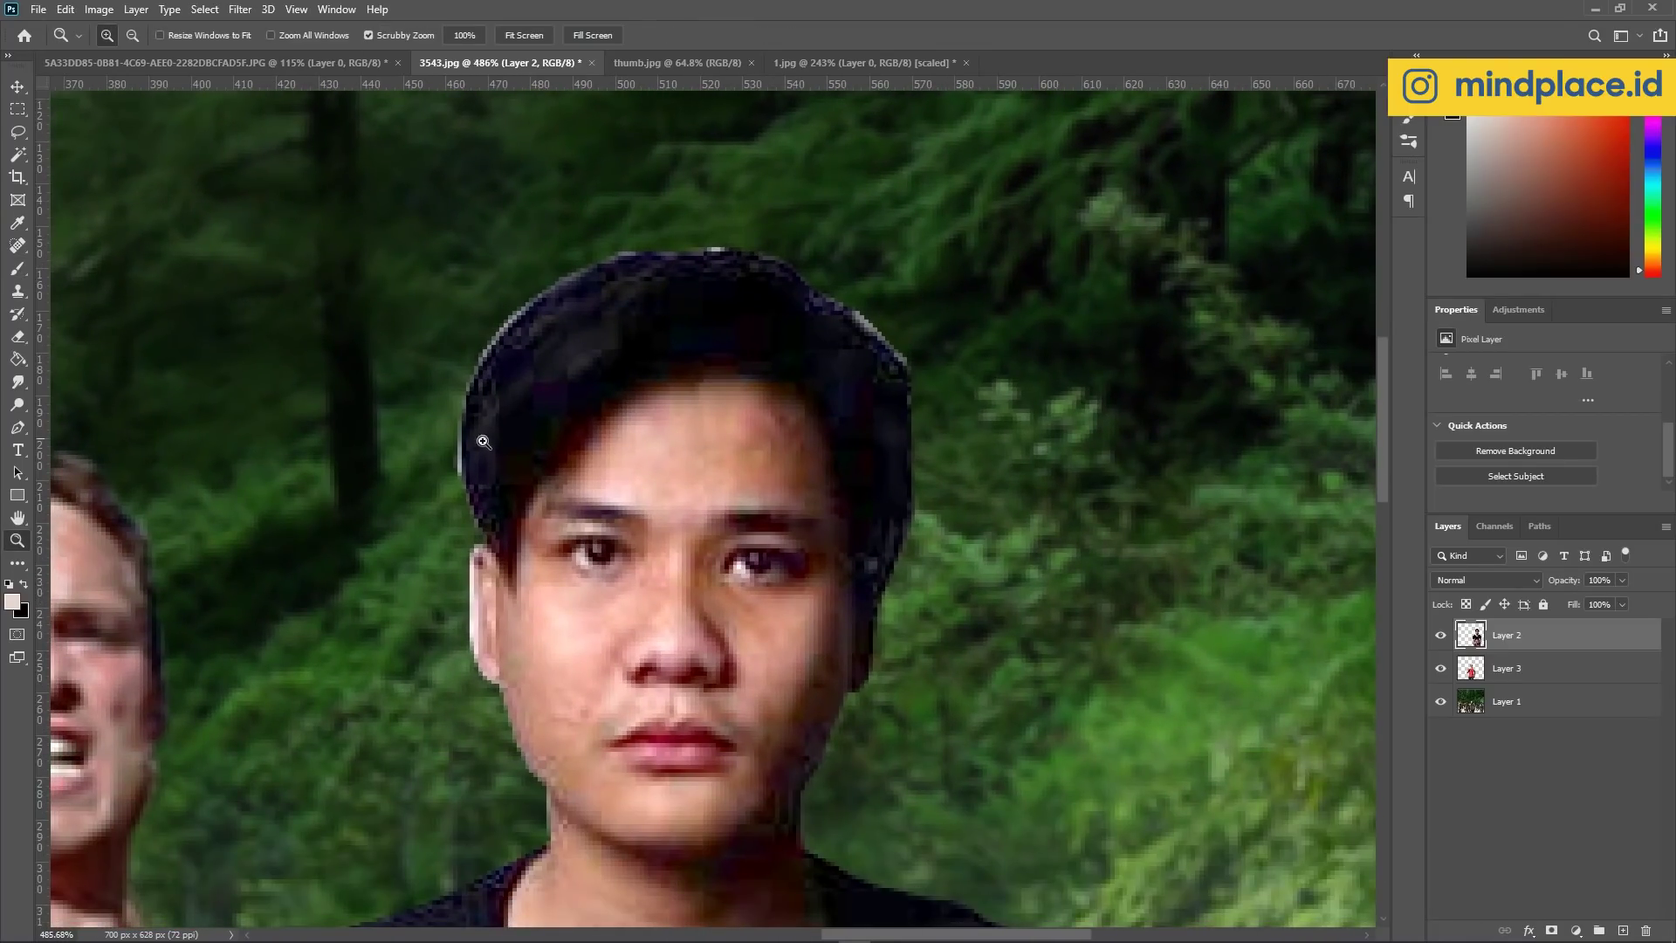
{"action": "key", "text": "e"}
{"action": "left_click_drag", "start_coordinate": [818, 267], "coordinate": [477, 611]}
{"action": "scroll", "coordinate": [487, 428], "scroll_direction": "down", "scroll_amount": 10}
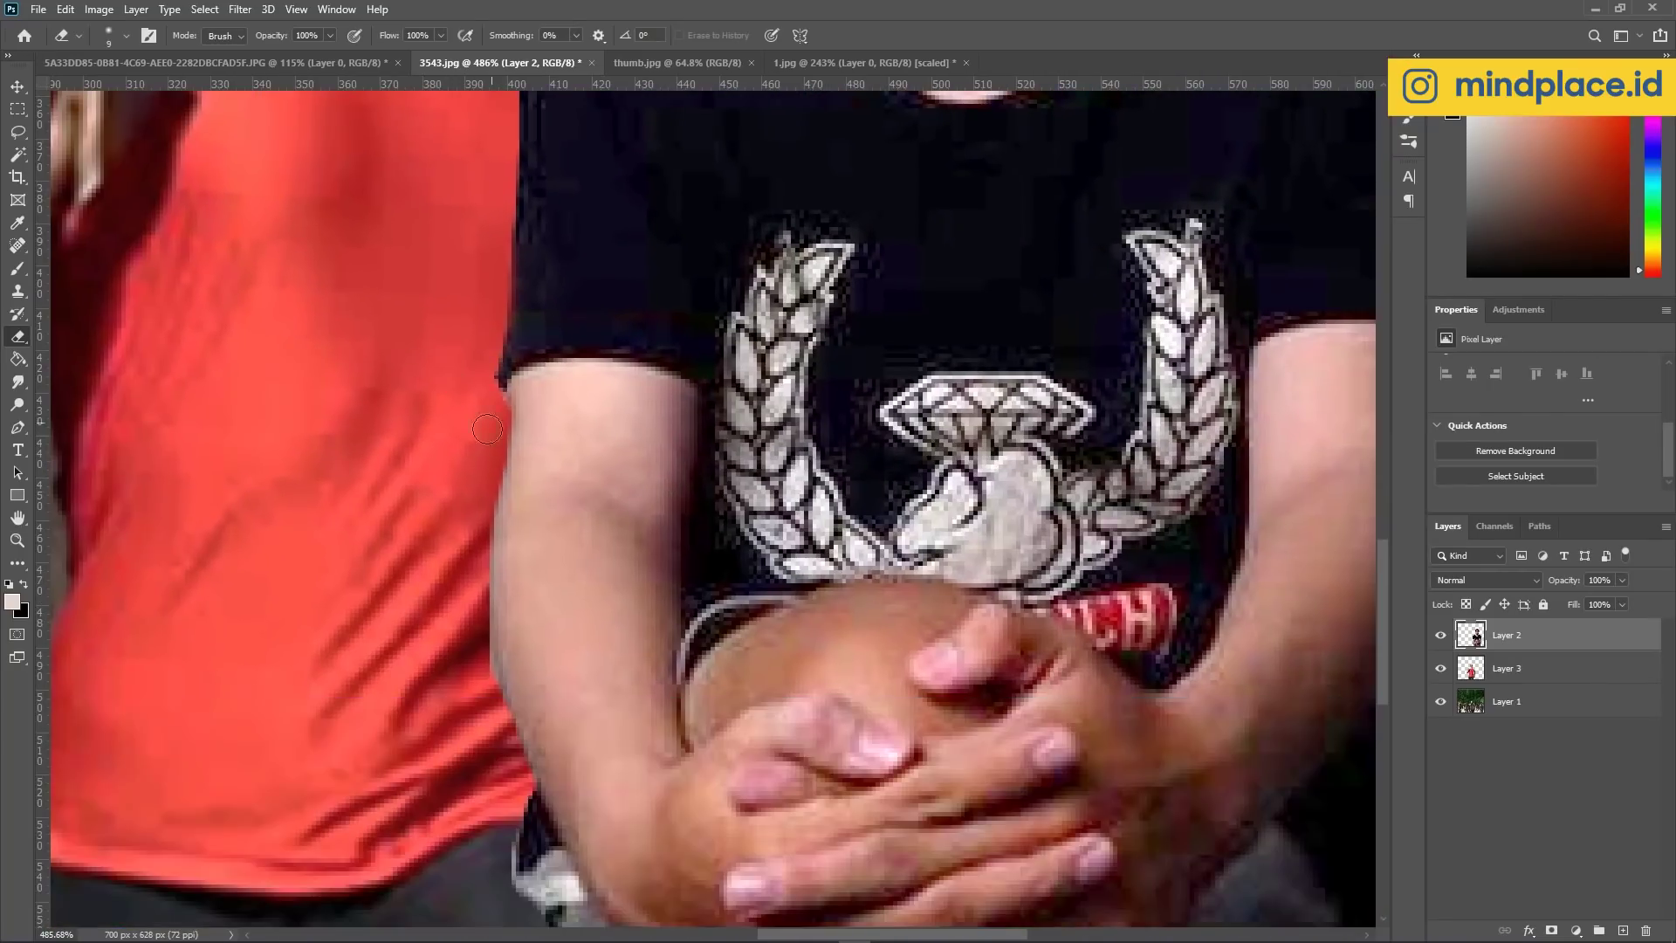
{"action": "key", "text": "ctrl+0"}
{"action": "key", "text": "v"}
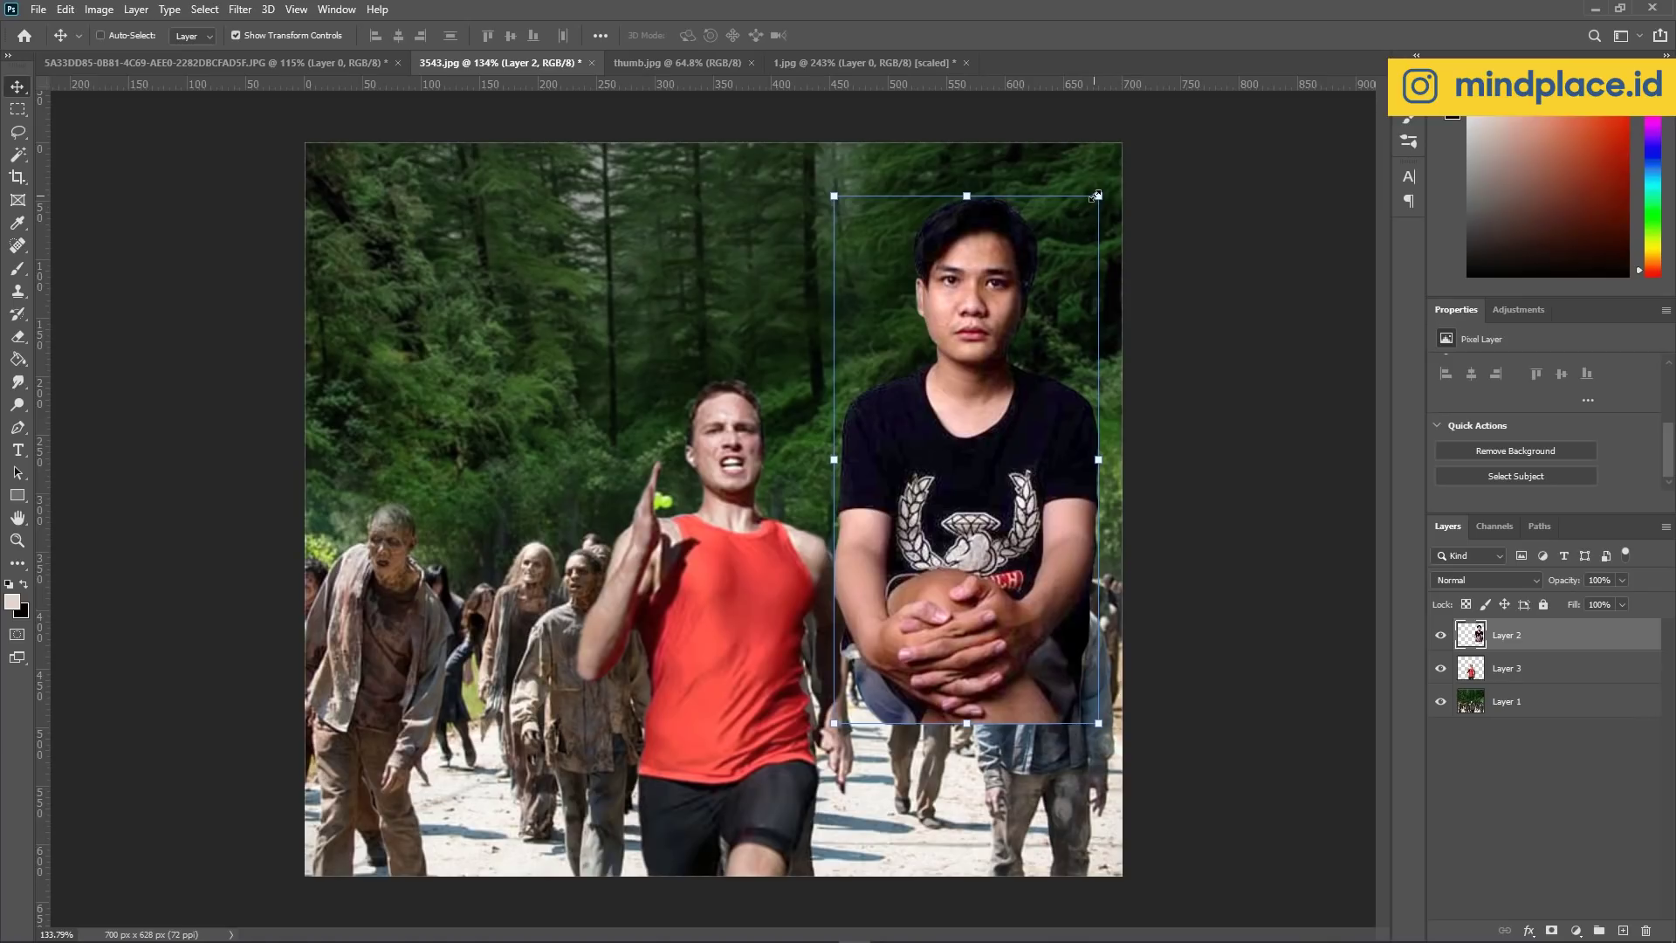
Scale the seated young man to about 72%, nudge him right, and commit the transform.
{"action": "left_click_drag", "start_coordinate": [1096, 195], "coordinate": [1053, 285]}
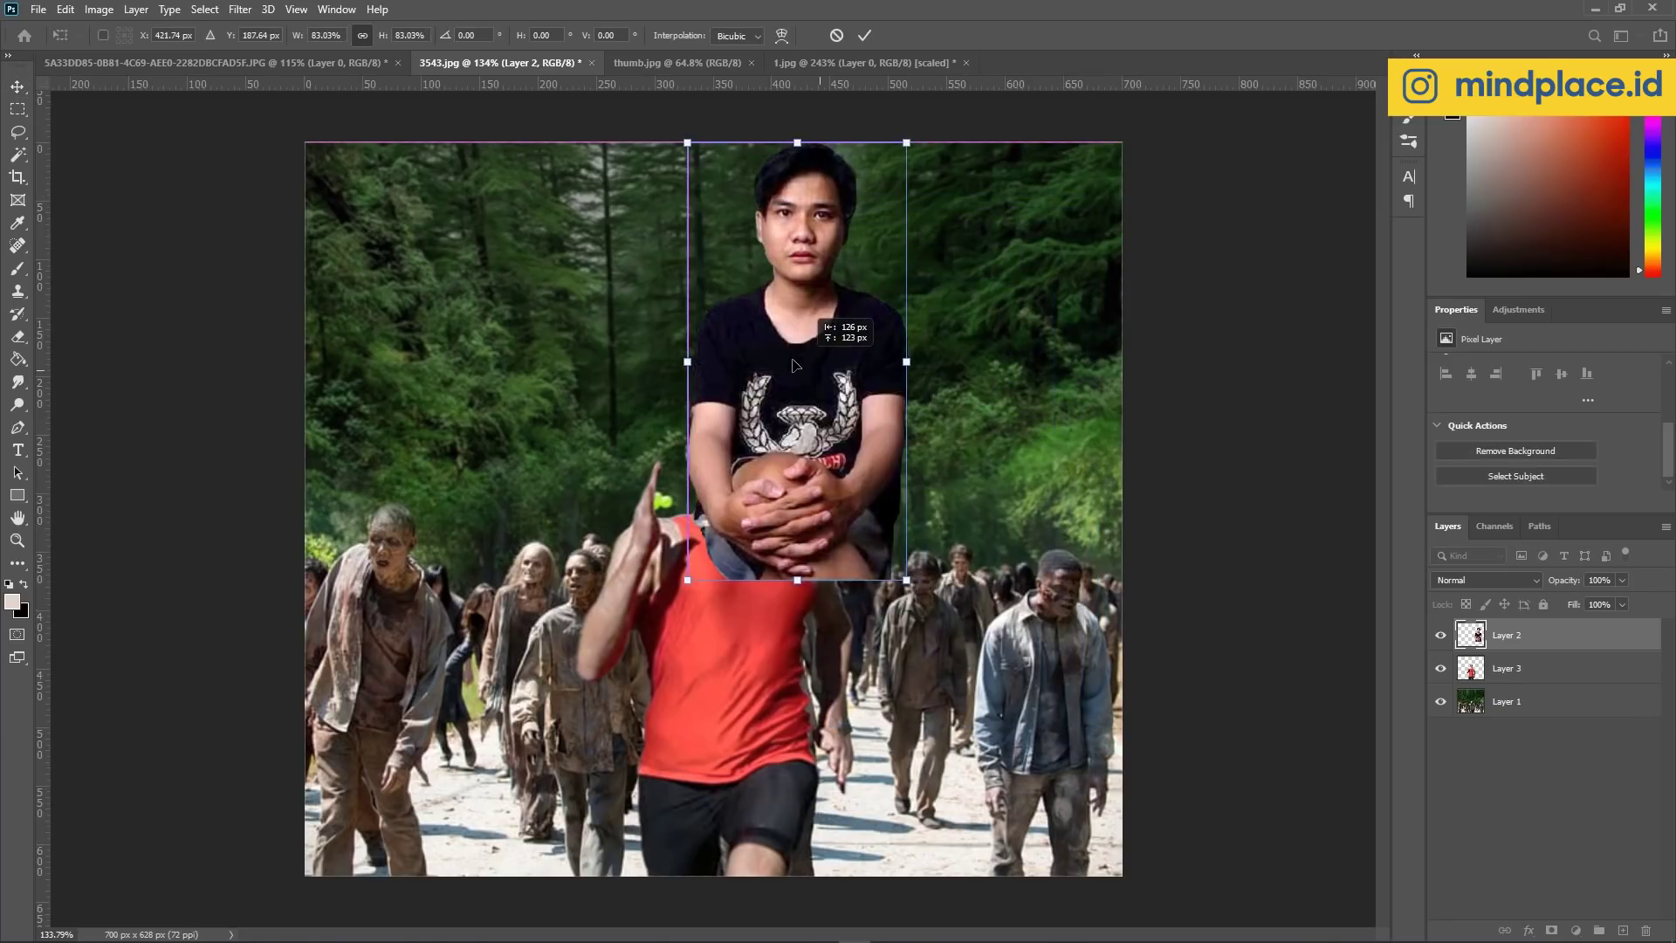
{"action": "mouse_move", "coordinate": [946, 511]}
{"action": "left_mouse_down"}
{"action": "mouse_move", "coordinate": [888, 489]}
{"action": "mouse_move", "coordinate": [943, 404]}
{"action": "mouse_move", "coordinate": [936, 537]}
{"action": "left_mouse_up"}
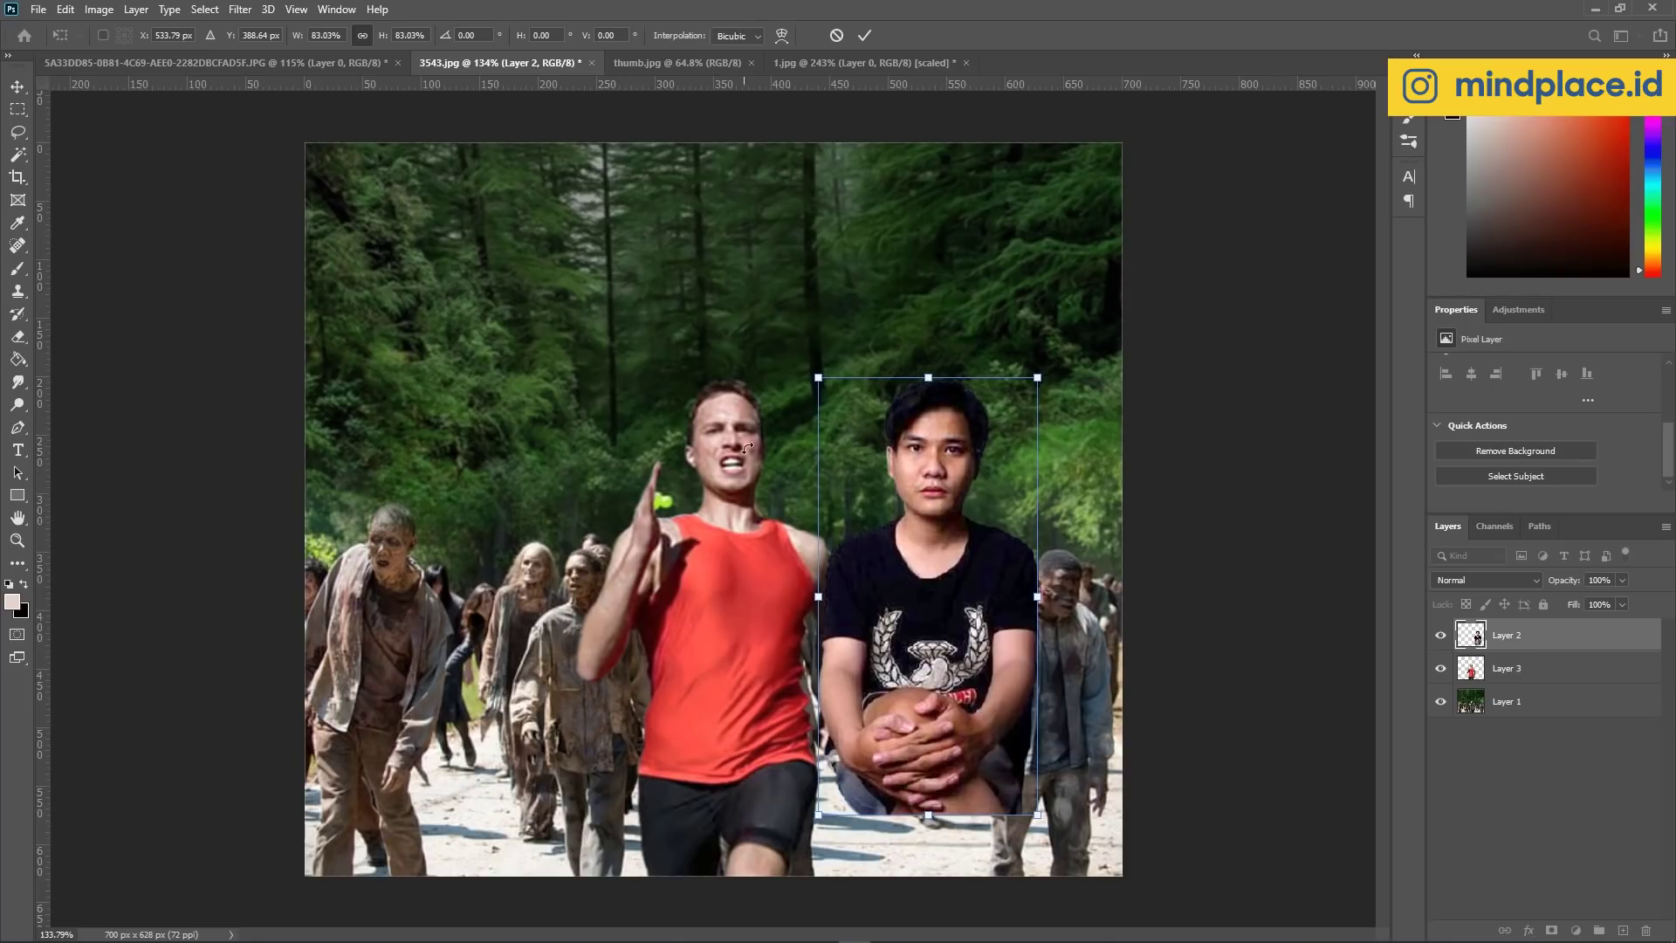
{"action": "left_click_drag", "start_coordinate": [1047, 384], "coordinate": [1017, 441]}
{"action": "left_click_drag", "start_coordinate": [913, 566], "coordinate": [809, 506]}
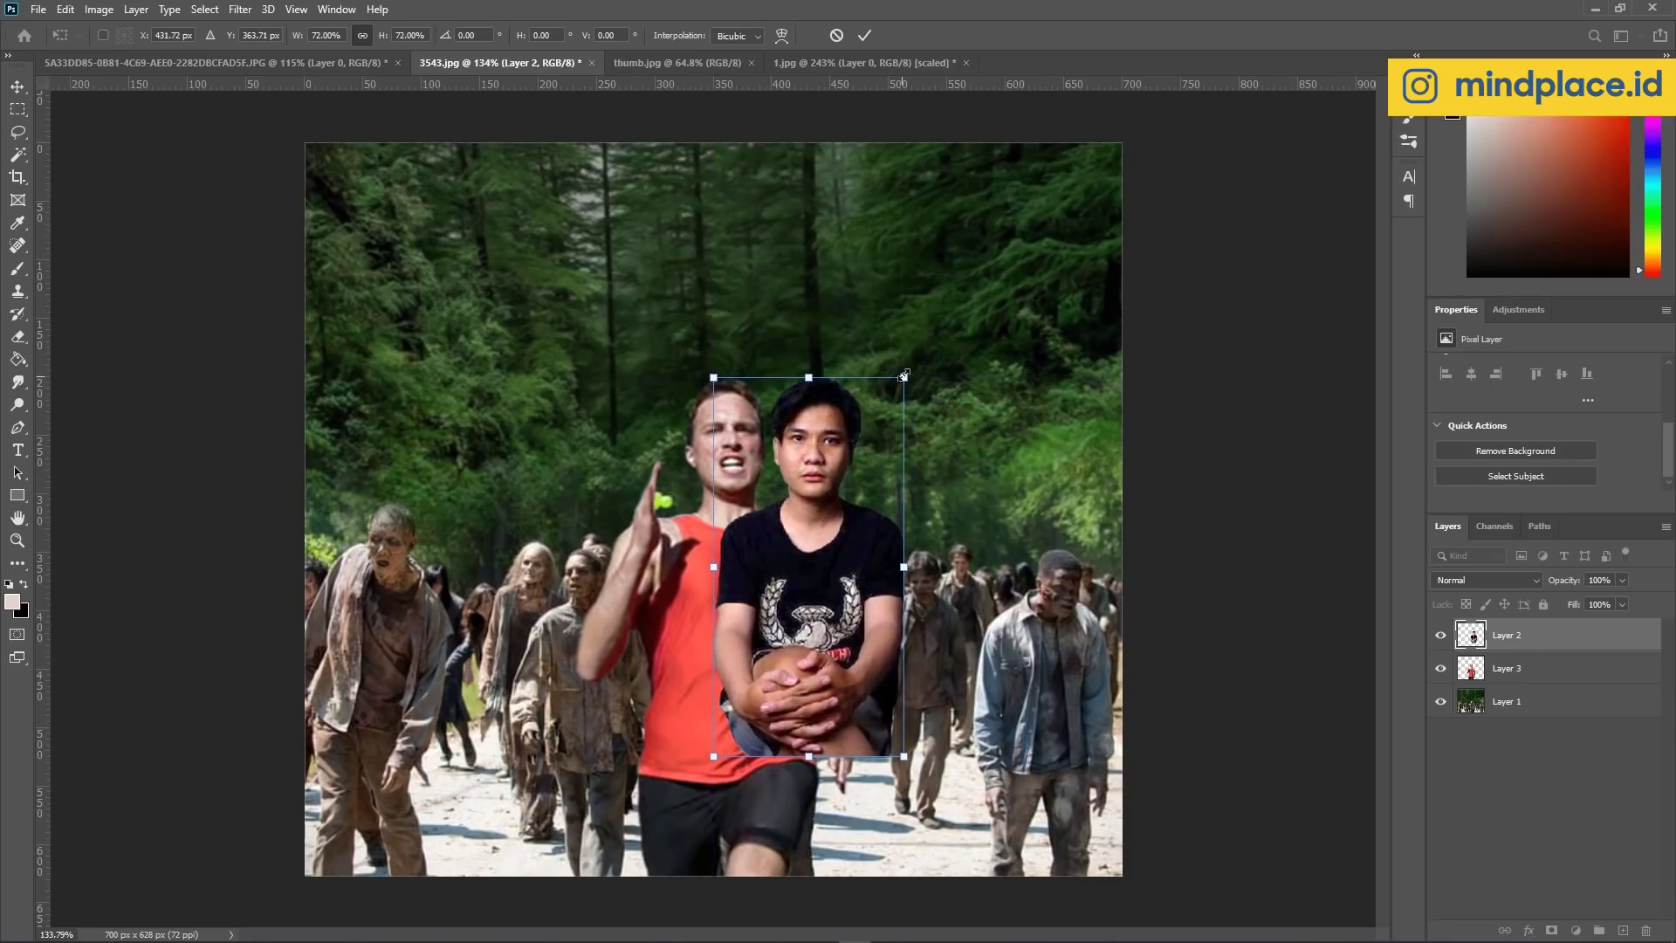
{"action": "left_click_drag", "start_coordinate": [904, 376], "coordinate": [903, 377]}
{"action": "left_click_drag", "start_coordinate": [853, 443], "coordinate": [869, 443]}
{"action": "key", "text": "Return"}
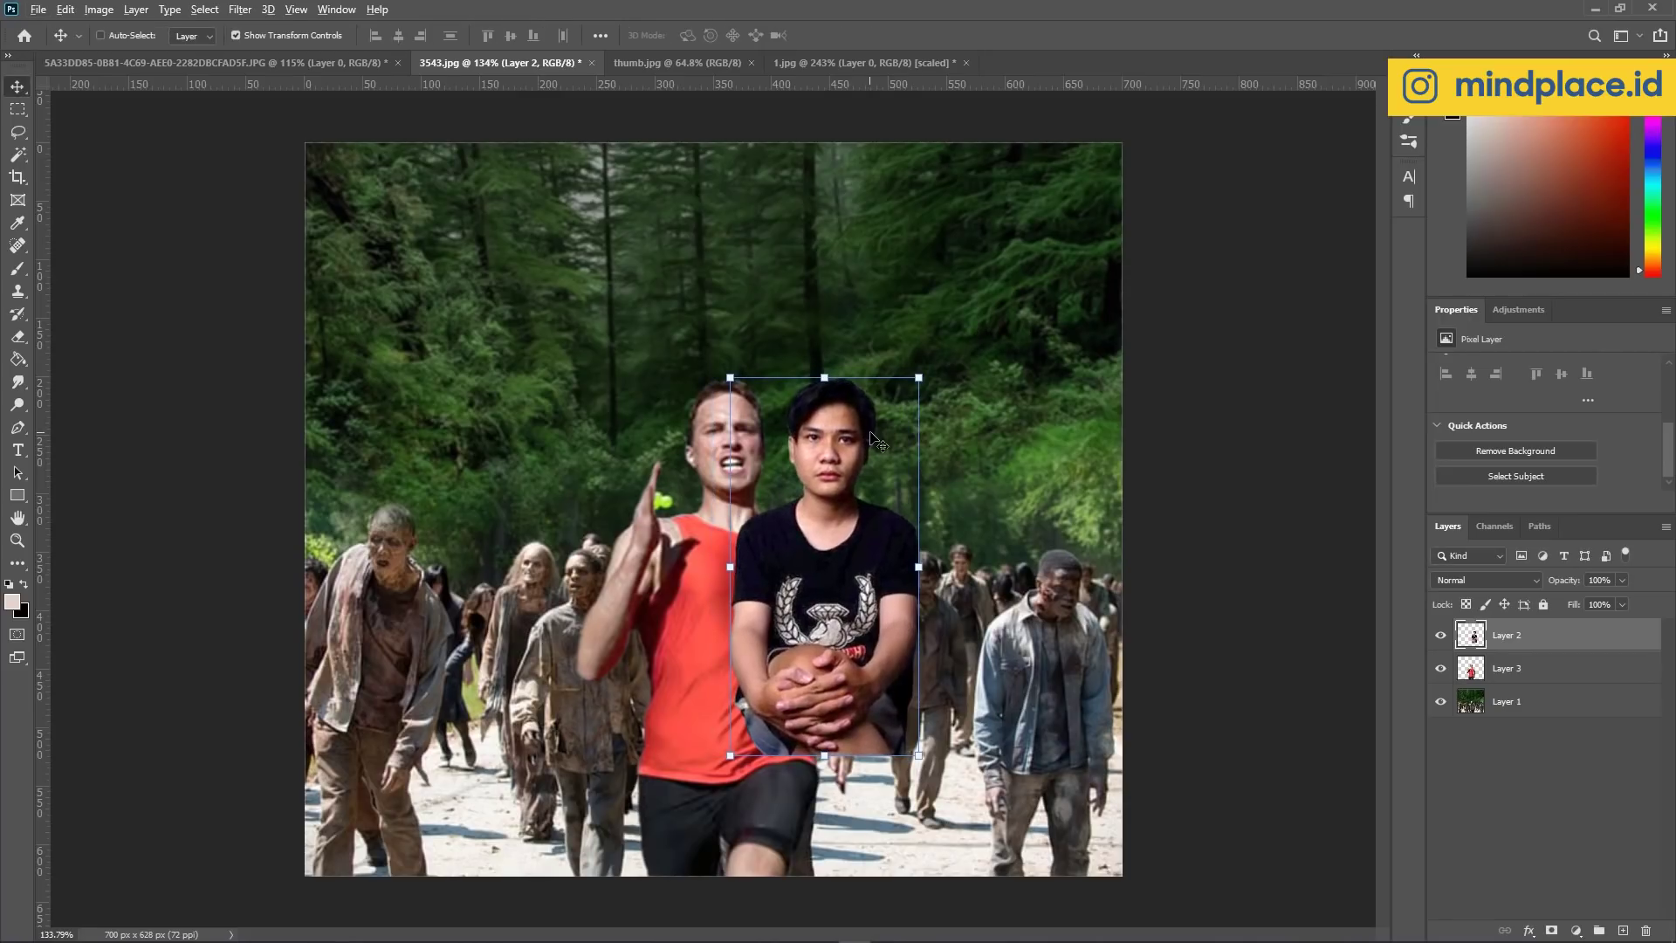
Move Layer 2 below the runner's Layer 3 and position the young man behind the runner's head.
{"action": "scroll", "coordinate": [877, 442], "scroll_direction": "up", "scroll_amount": 5}
{"action": "scroll", "coordinate": [877, 442], "scroll_direction": "down", "scroll_amount": 4}
{"action": "mouse_move", "coordinate": [840, 480]}
{"action": "left_mouse_down"}
{"action": "mouse_move", "coordinate": [779, 248]}
{"action": "mouse_move", "coordinate": [735, 232]}
{"action": "left_mouse_up"}
{"action": "left_click_drag", "start_coordinate": [1548, 651], "coordinate": [1548, 682]}
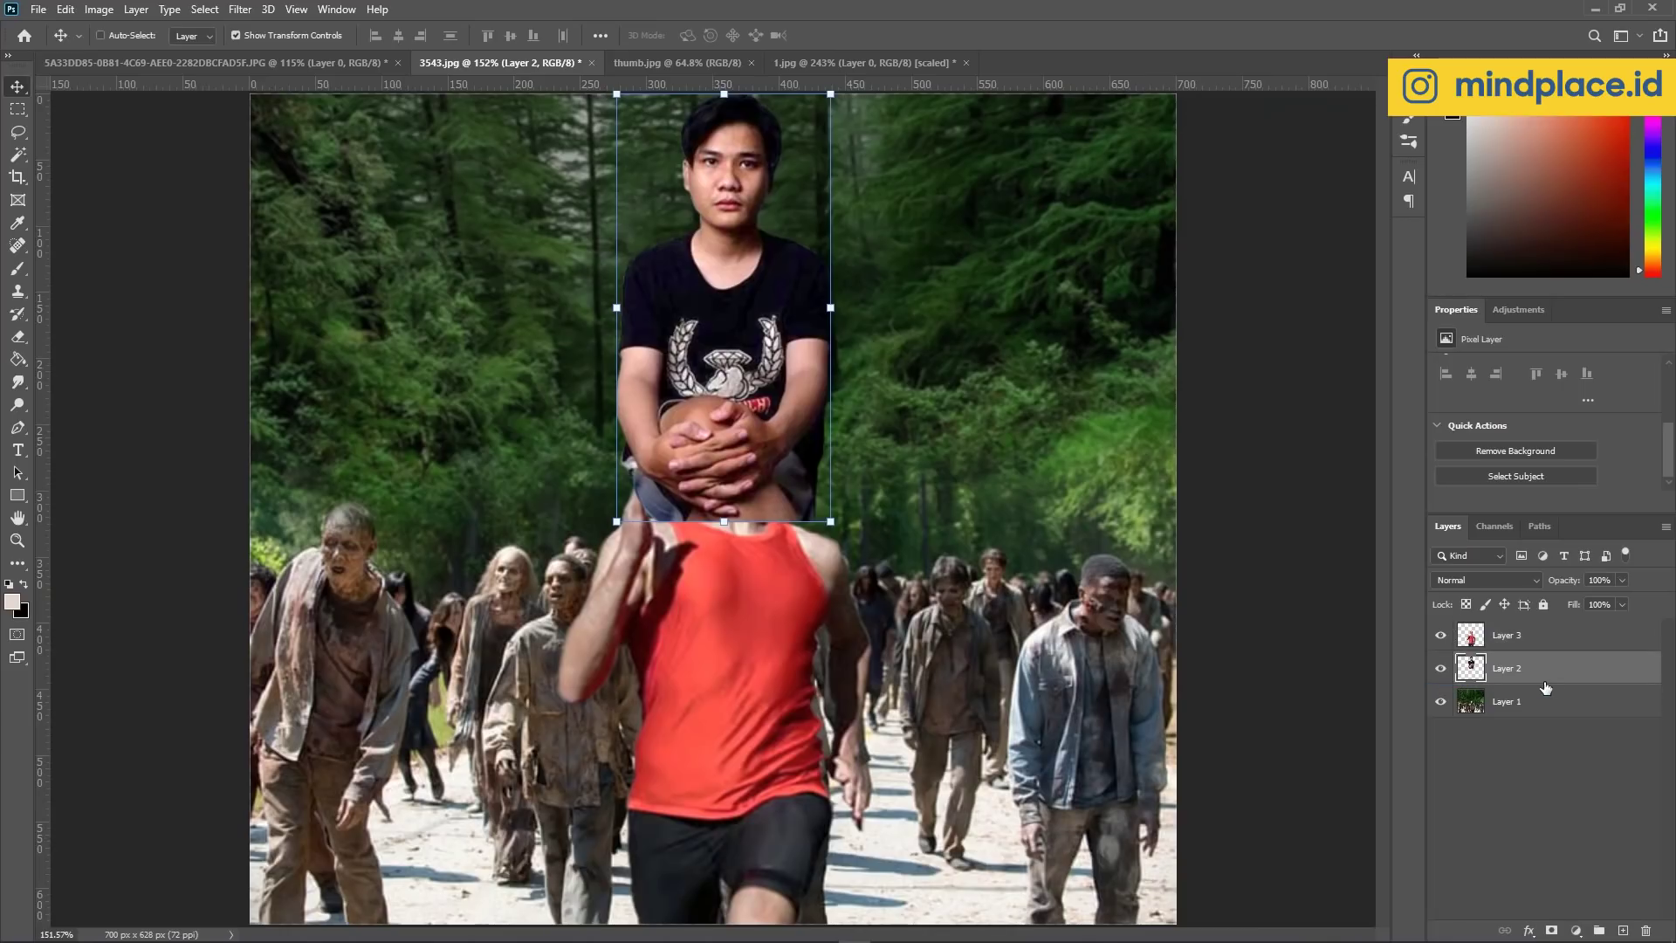
{"action": "mouse_move", "coordinate": [749, 274]}
{"action": "left_mouse_down"}
{"action": "mouse_move", "coordinate": [749, 347]}
{"action": "mouse_move", "coordinate": [749, 297]}
{"action": "mouse_move", "coordinate": [774, 331]}
{"action": "mouse_move", "coordinate": [1030, 401]}
{"action": "left_mouse_up"}
{"action": "scroll", "coordinate": [749, 297], "scroll_direction": "up", "scroll_amount": 3}
Zoom in and trace a Pen path around the young man's arms and clasped hands.
{"action": "key", "text": "z"}
{"action": "left_click_drag", "start_coordinate": [751, 523], "coordinate": [793, 525]}
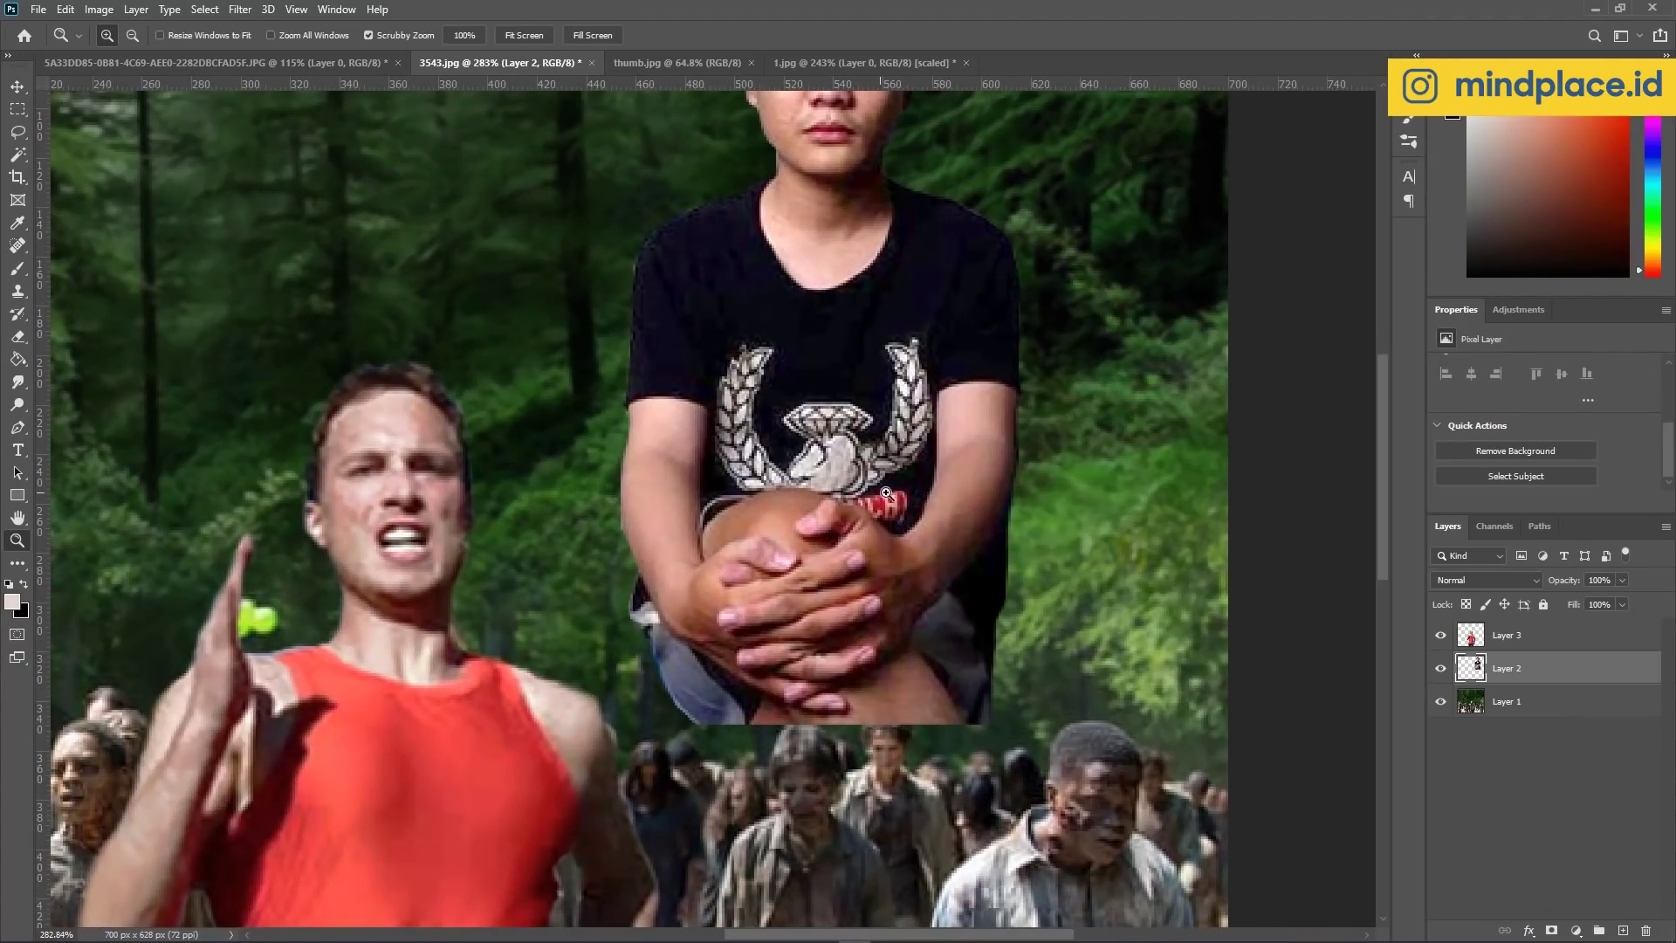
{"action": "left_click_drag", "start_coordinate": [886, 493], "coordinate": [929, 496]}
{"action": "key", "text": "p"}
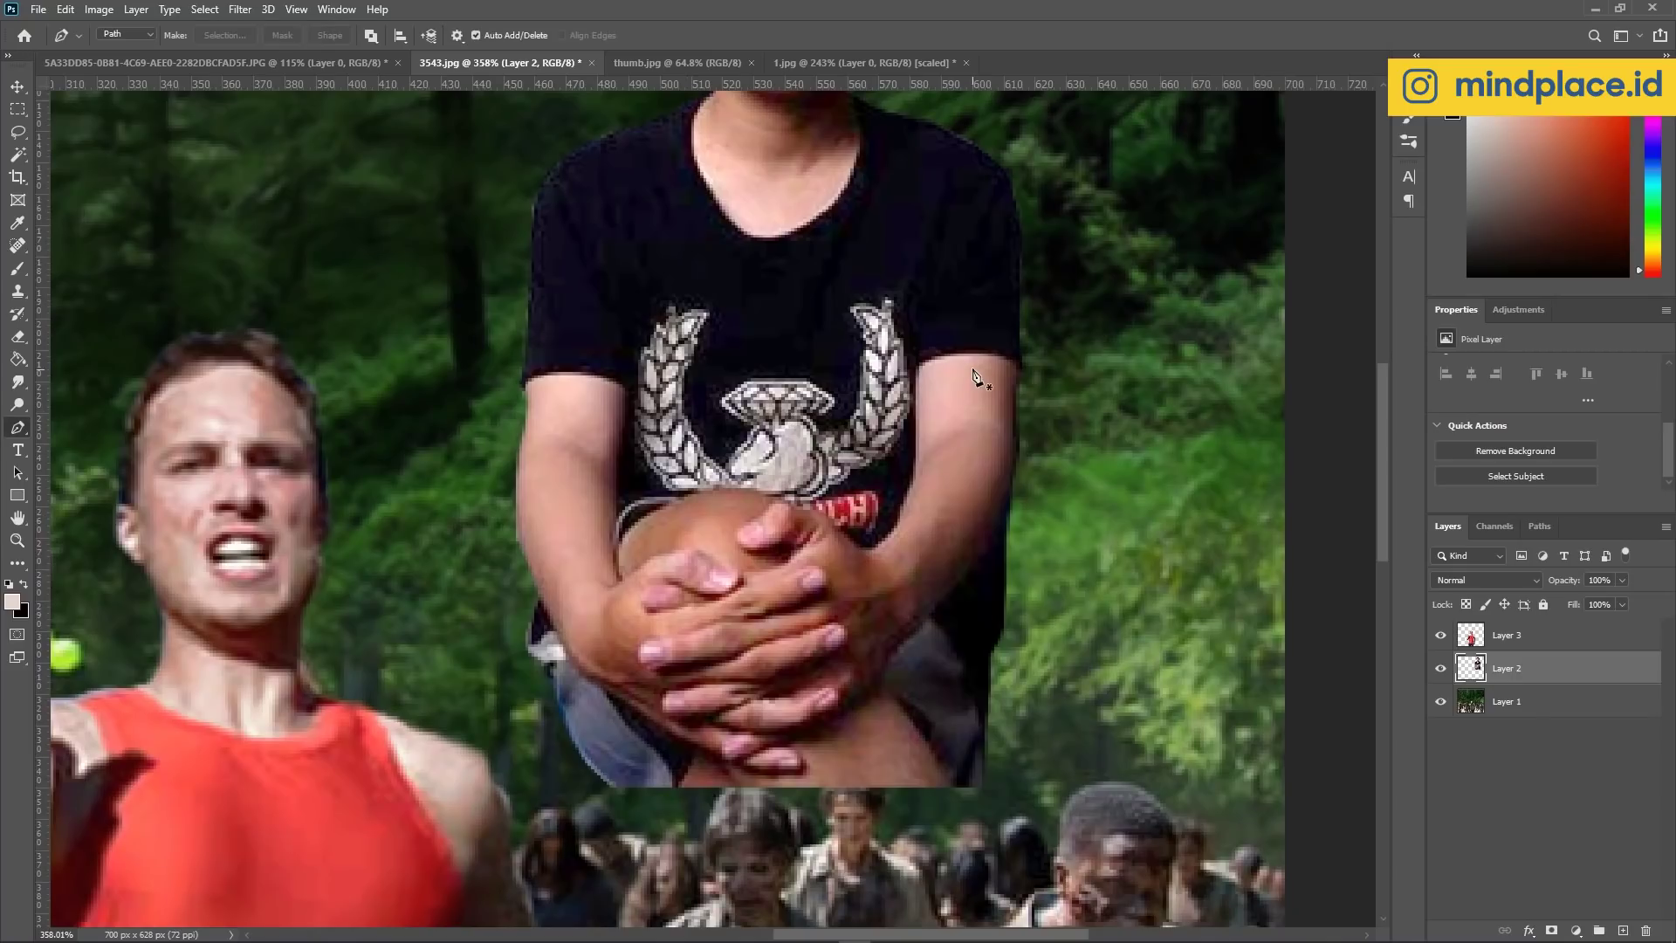
{"action": "left_click", "coordinate": [916, 370]}
{"action": "left_click", "coordinate": [1019, 368]}
{"action": "left_click", "coordinate": [1001, 515]}
{"action": "left_click", "coordinate": [925, 625]}
{"action": "left_click", "coordinate": [818, 722]}
{"action": "left_click", "coordinate": [664, 731]}
{"action": "left_click", "coordinate": [515, 530]}
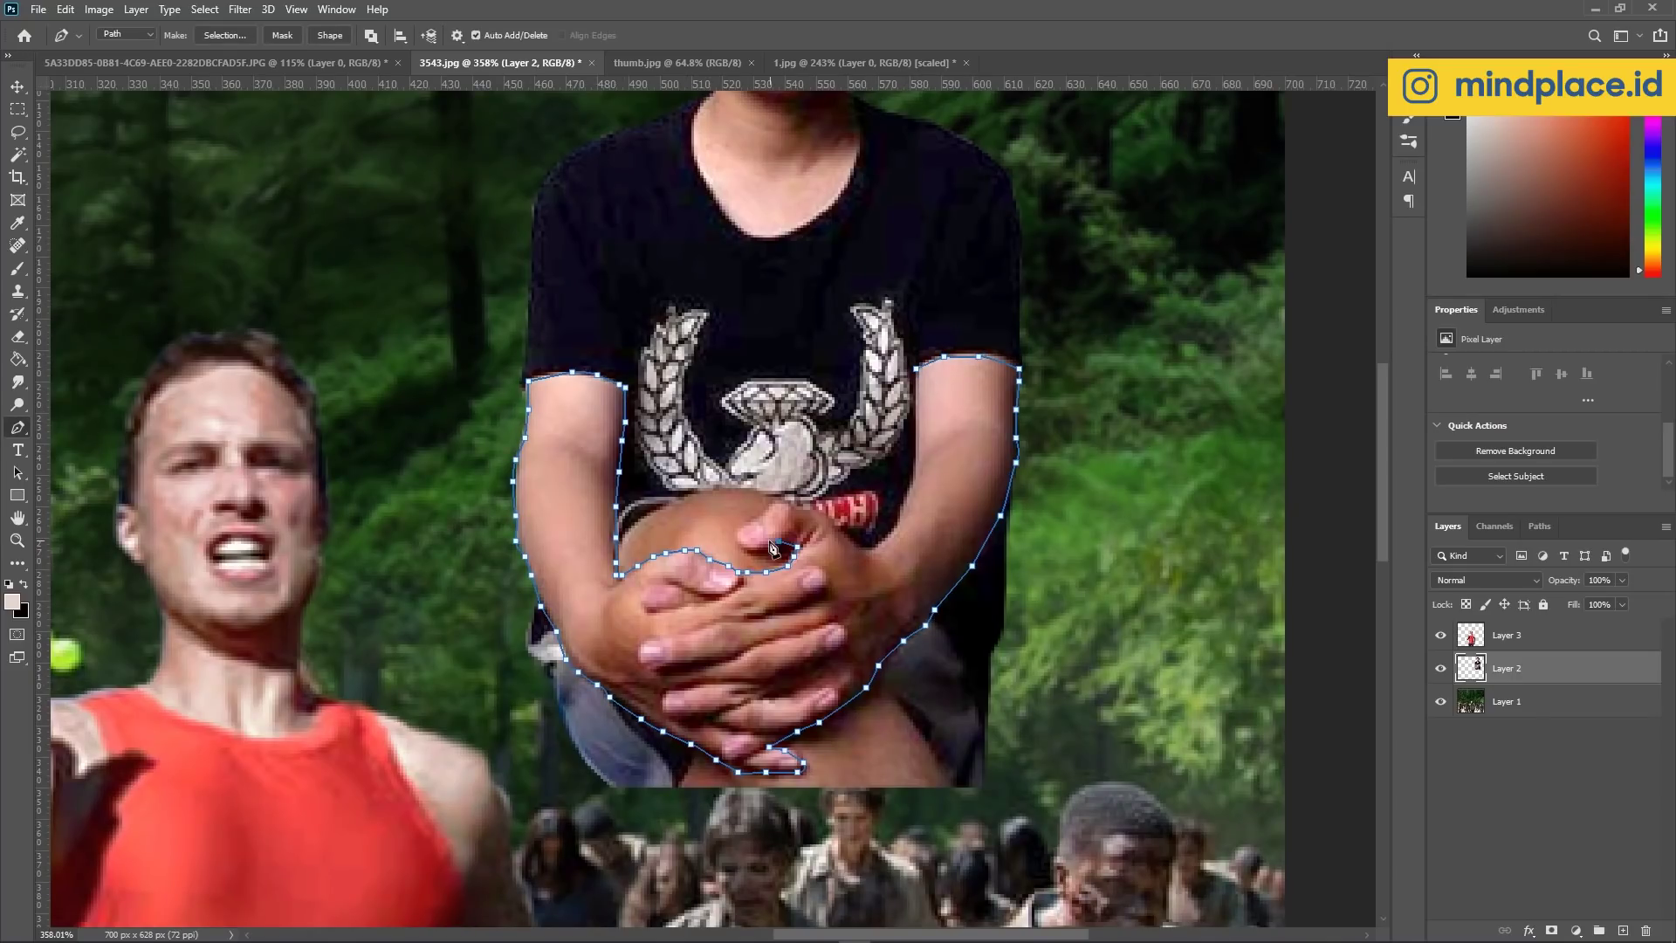
Turn the path into a selection, copy it to Layer 4, and shift the copy up-right.
{"action": "key", "text": "ctrl+Return"}
{"action": "key", "text": "z"}
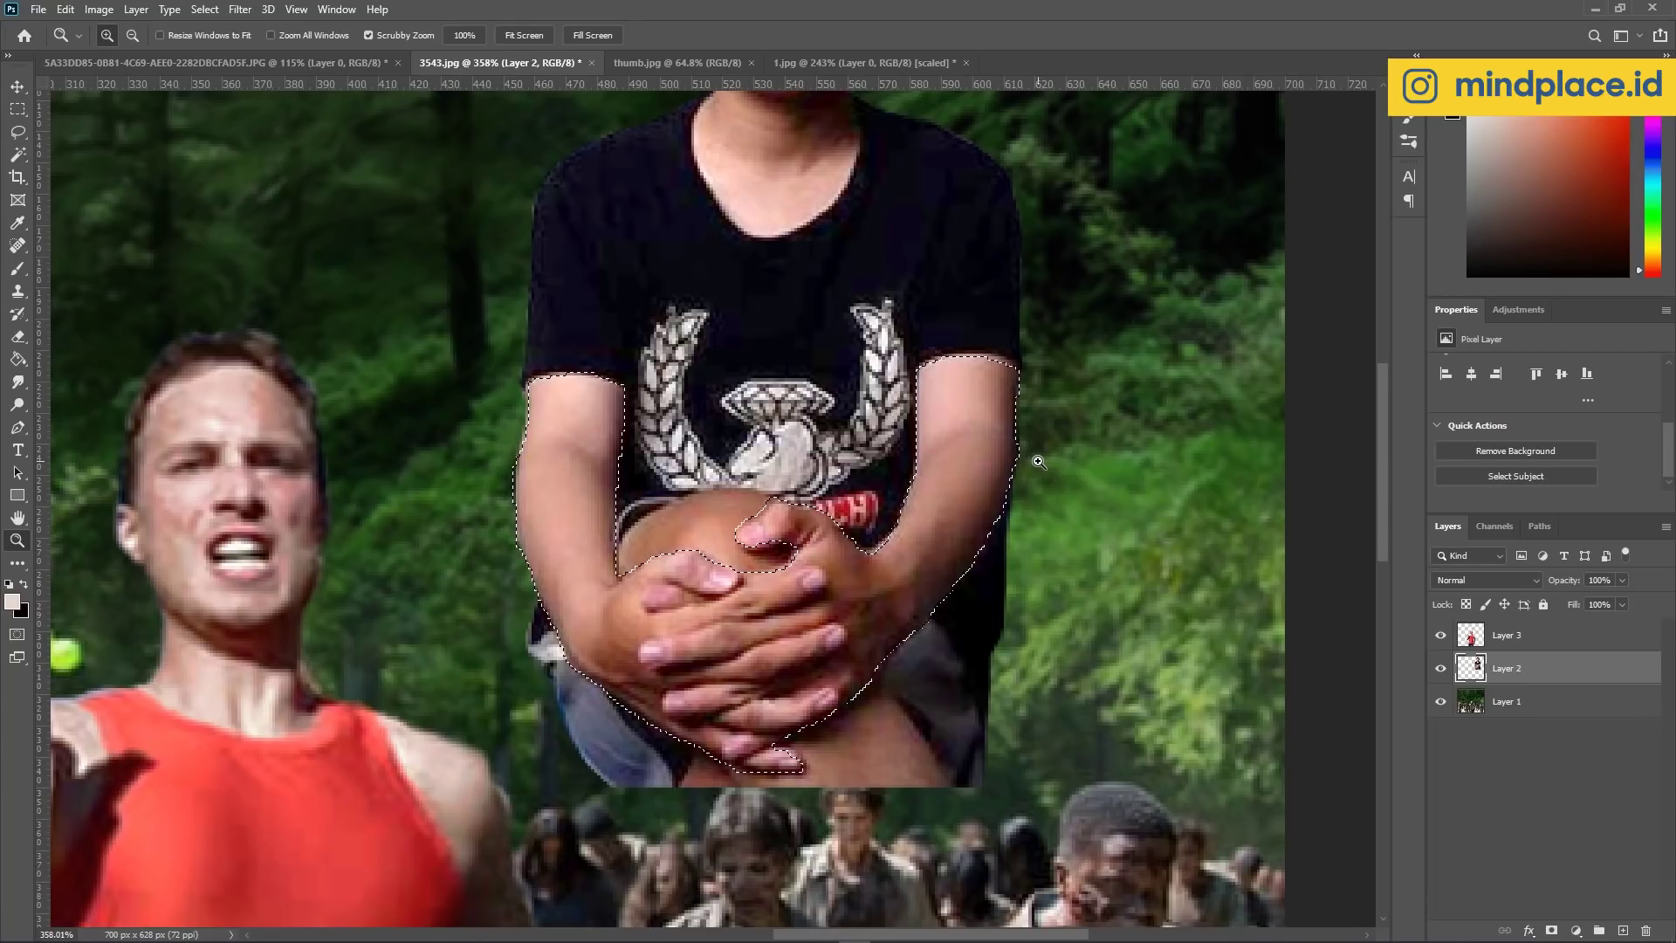
{"action": "key", "text": "ctrl+j"}
{"action": "key", "text": "v"}
{"action": "mouse_move", "coordinate": [770, 590]}
{"action": "left_mouse_down"}
{"action": "mouse_move", "coordinate": [805, 555]}
{"action": "mouse_move", "coordinate": [998, 559]}
{"action": "left_mouse_up"}
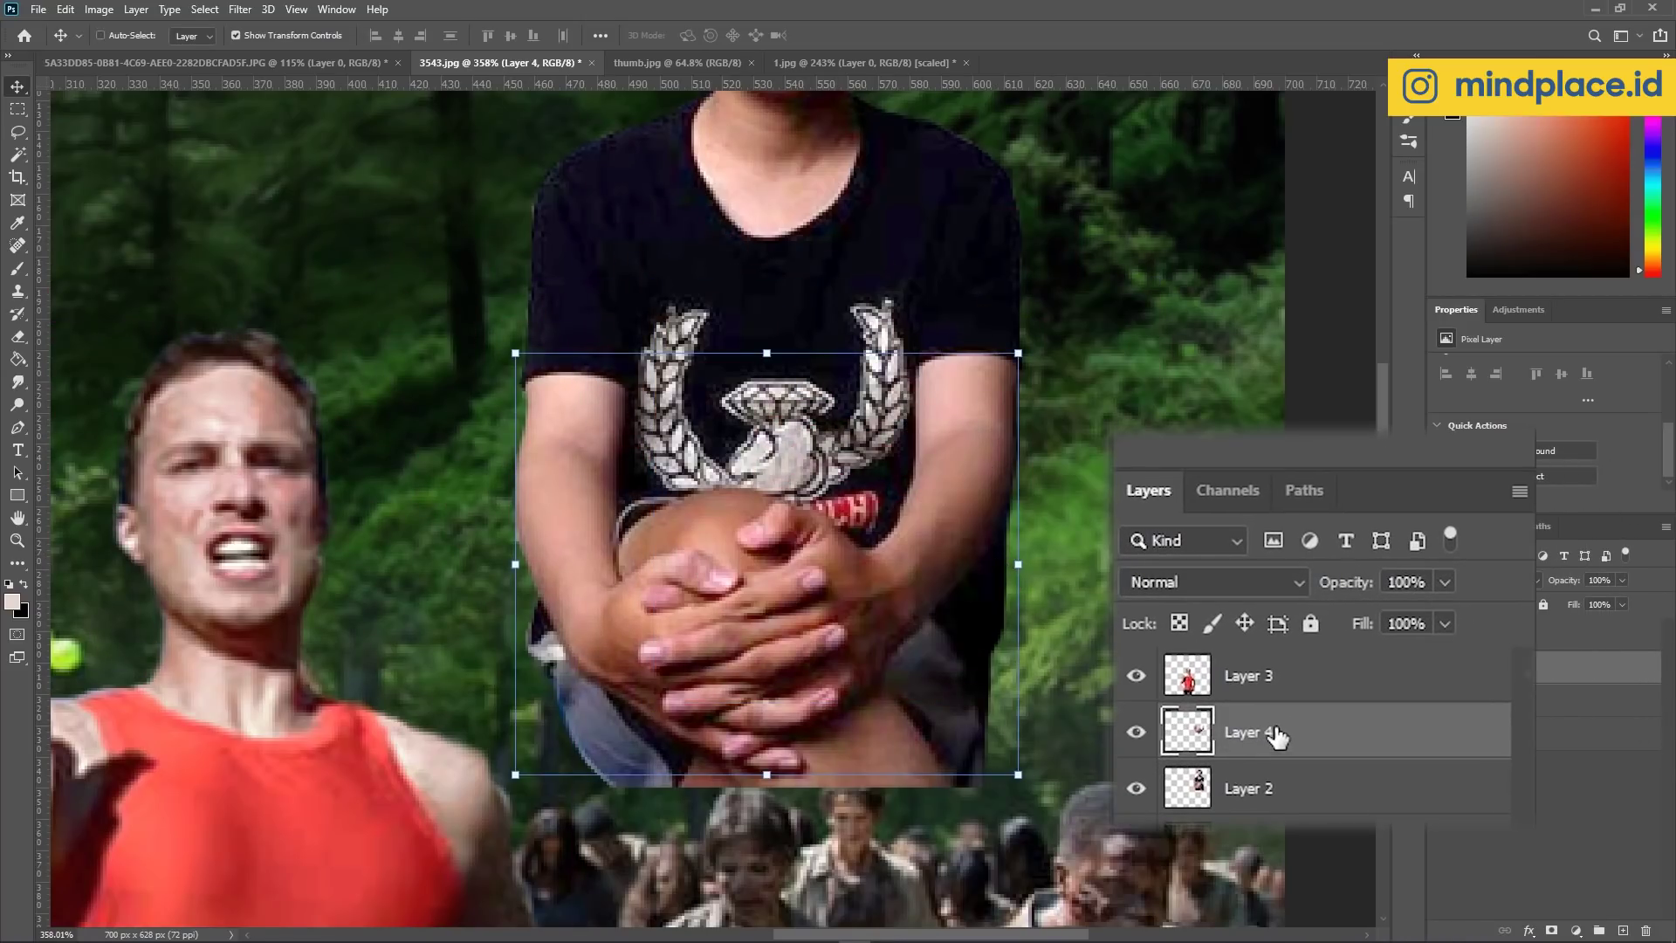
Stack Layer 4 above Layer 3, place the clasped hands across the runner's chest, and zoom out.
{"action": "left_click_drag", "start_coordinate": [1276, 641], "coordinate": [1276, 658]}
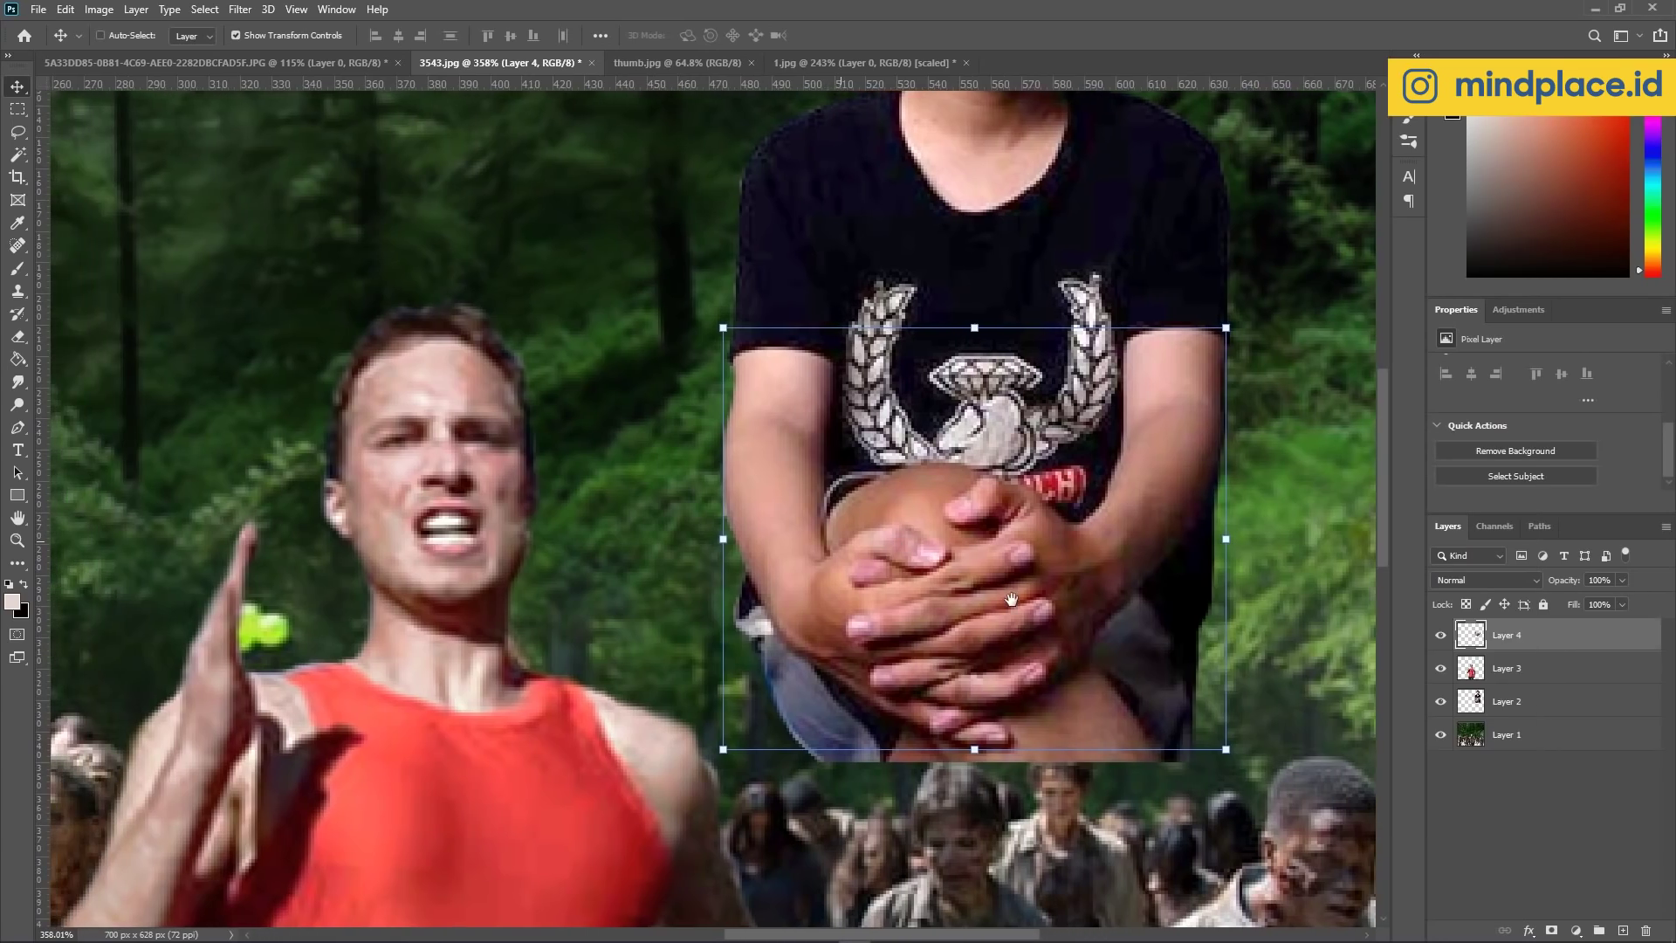
{"action": "mouse_move", "coordinate": [993, 602]}
{"action": "left_mouse_down"}
{"action": "mouse_move", "coordinate": [502, 417]}
{"action": "mouse_move", "coordinate": [509, 491]}
{"action": "left_mouse_up"}
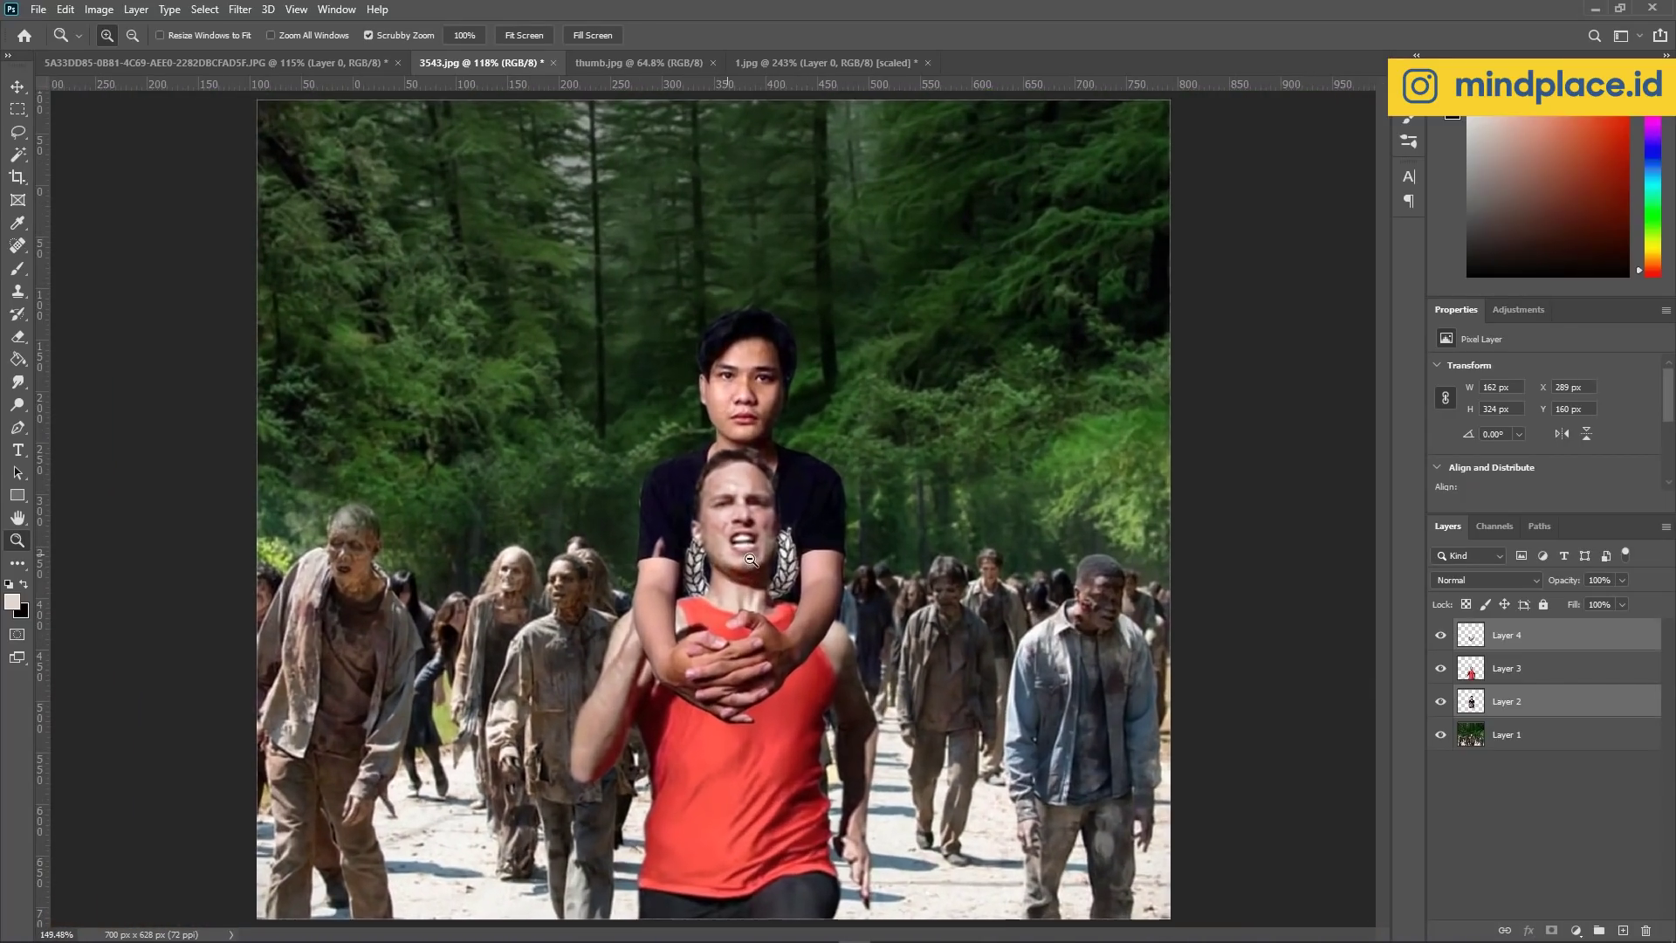
{"action": "mouse_move", "coordinate": [791, 522]}
{"action": "left_mouse_down"}
{"action": "mouse_move", "coordinate": [792, 492]}
{"action": "mouse_move", "coordinate": [782, 558]}
{"action": "left_mouse_up"}
{"action": "key", "text": "z"}
{"action": "left_click", "coordinate": [740, 677]}
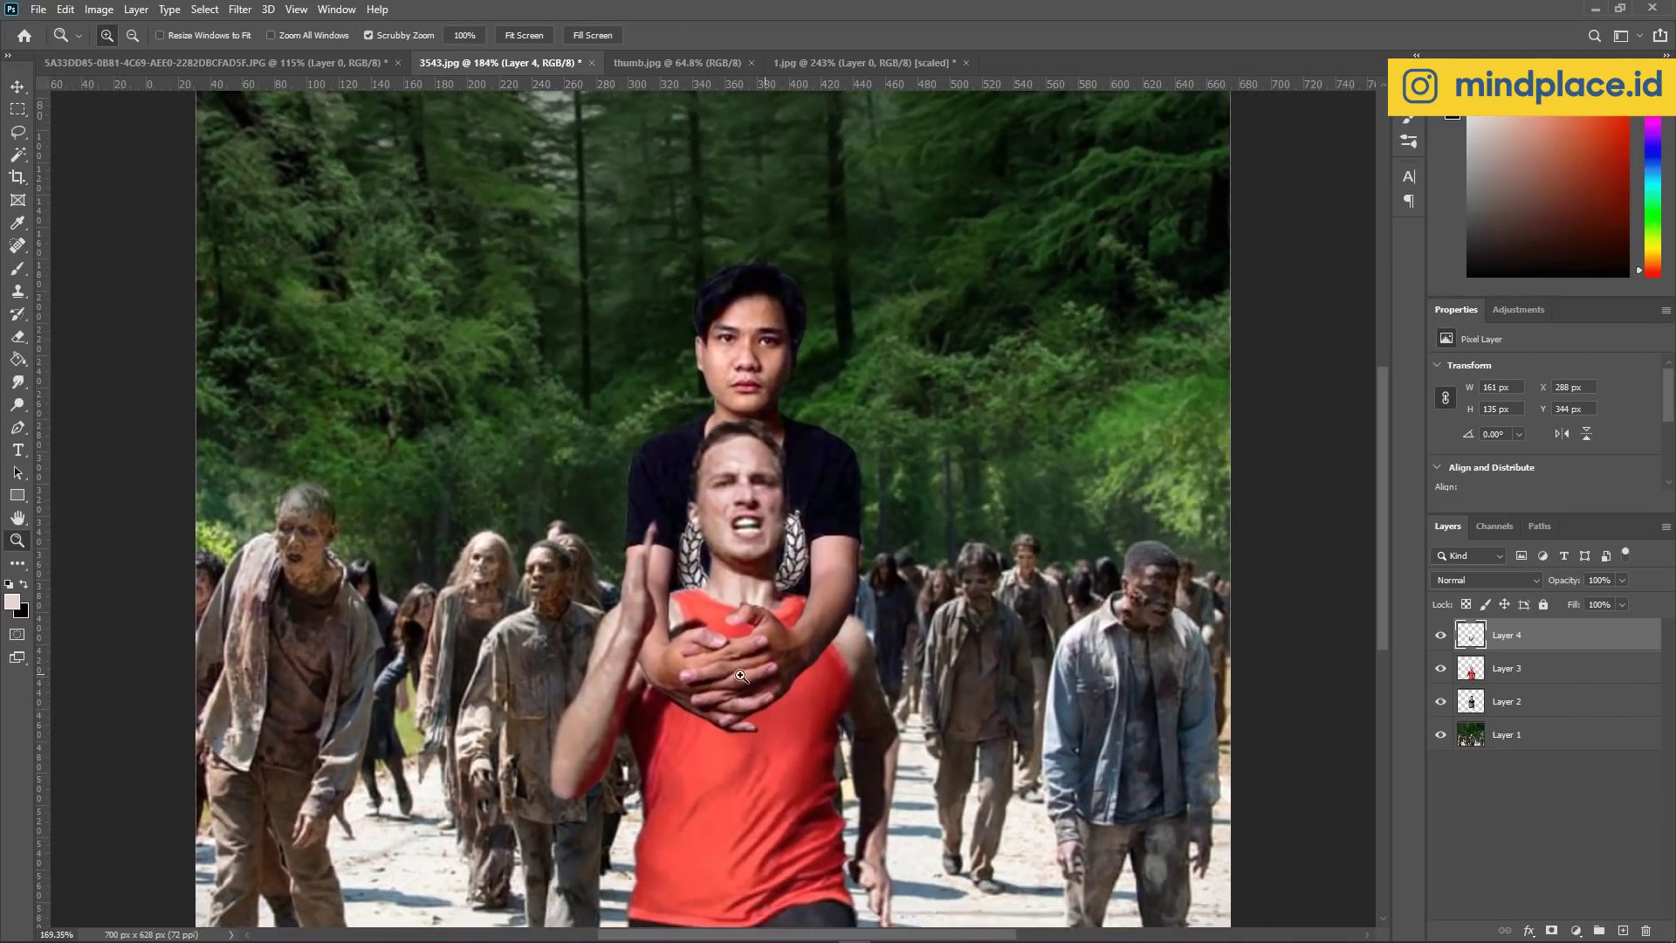
{"action": "left_click_drag", "start_coordinate": [741, 676], "coordinate": [714, 659]}
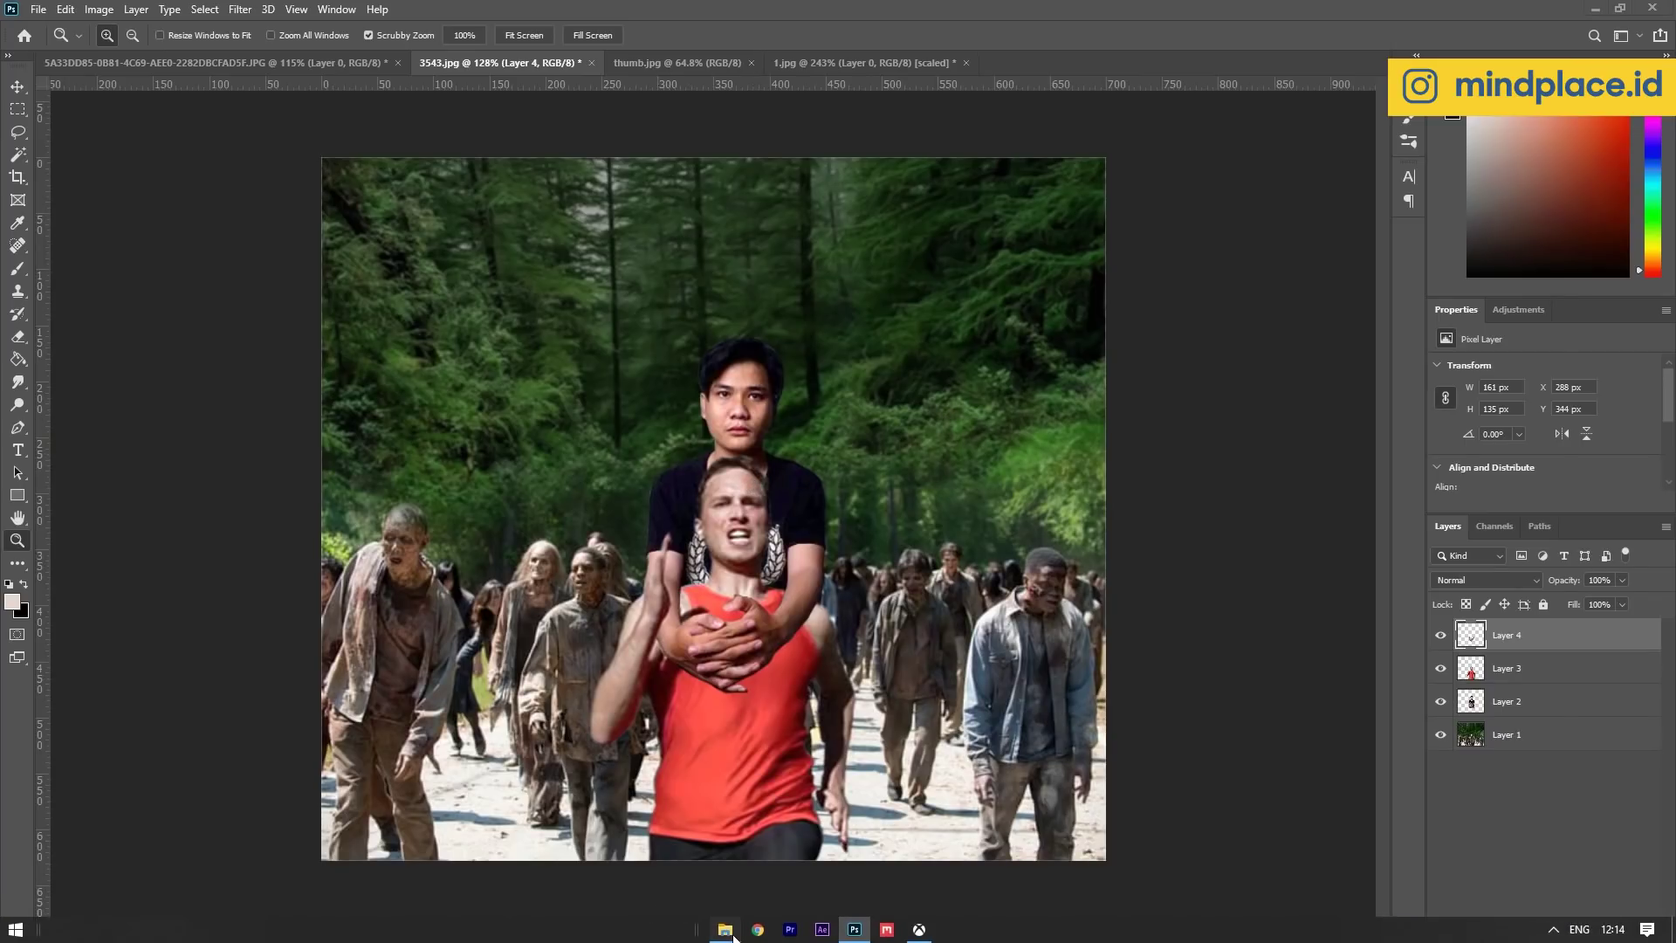
Bring the seated-man photo from File Explorer into Photoshop as a new document.
{"action": "left_click", "coordinate": [725, 929]}
{"action": "double_click", "coordinate": [1484, 371]}
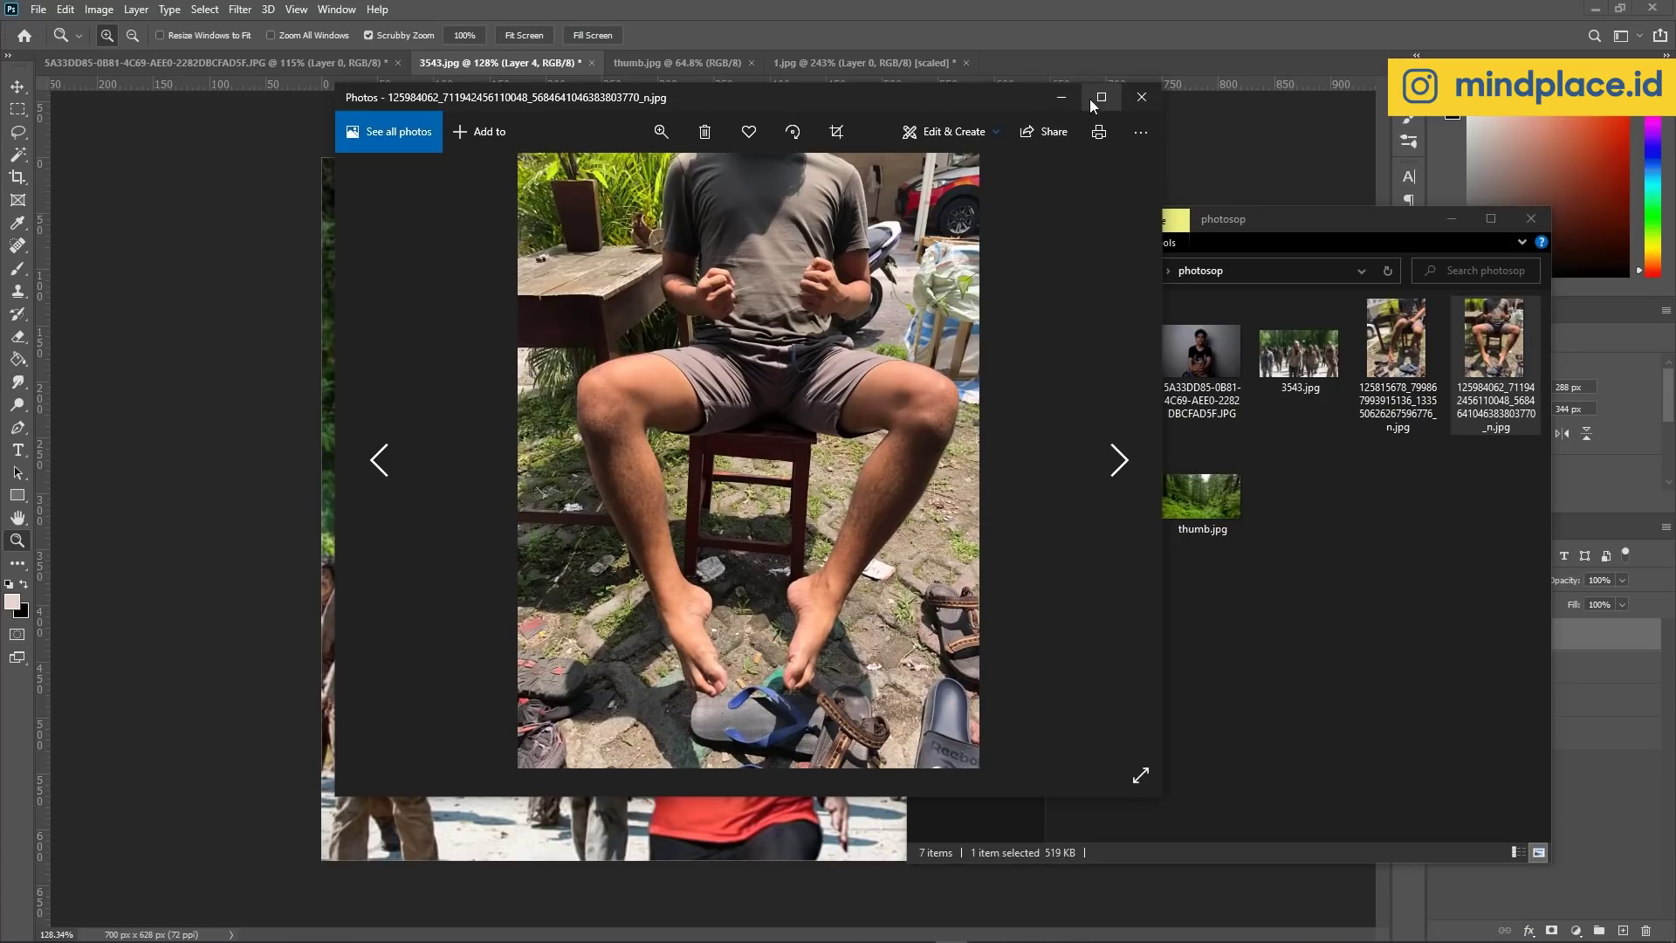
{"action": "left_click", "coordinate": [1062, 97]}
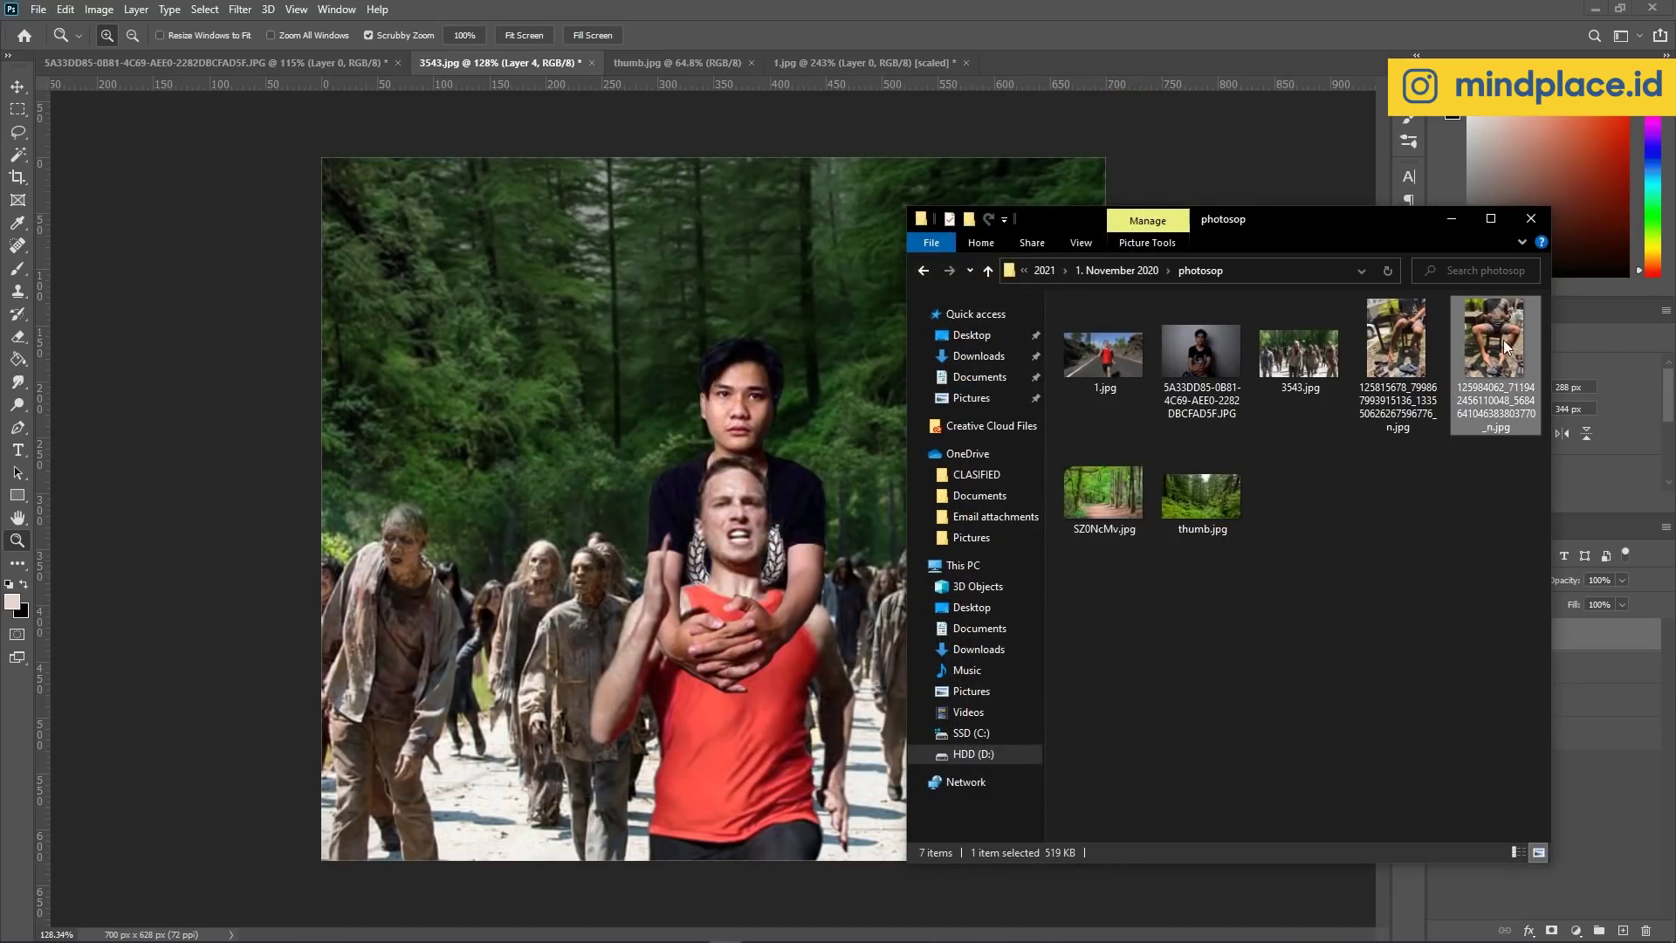
{"action": "left_click_drag", "start_coordinate": [1503, 339], "coordinate": [1057, 61]}
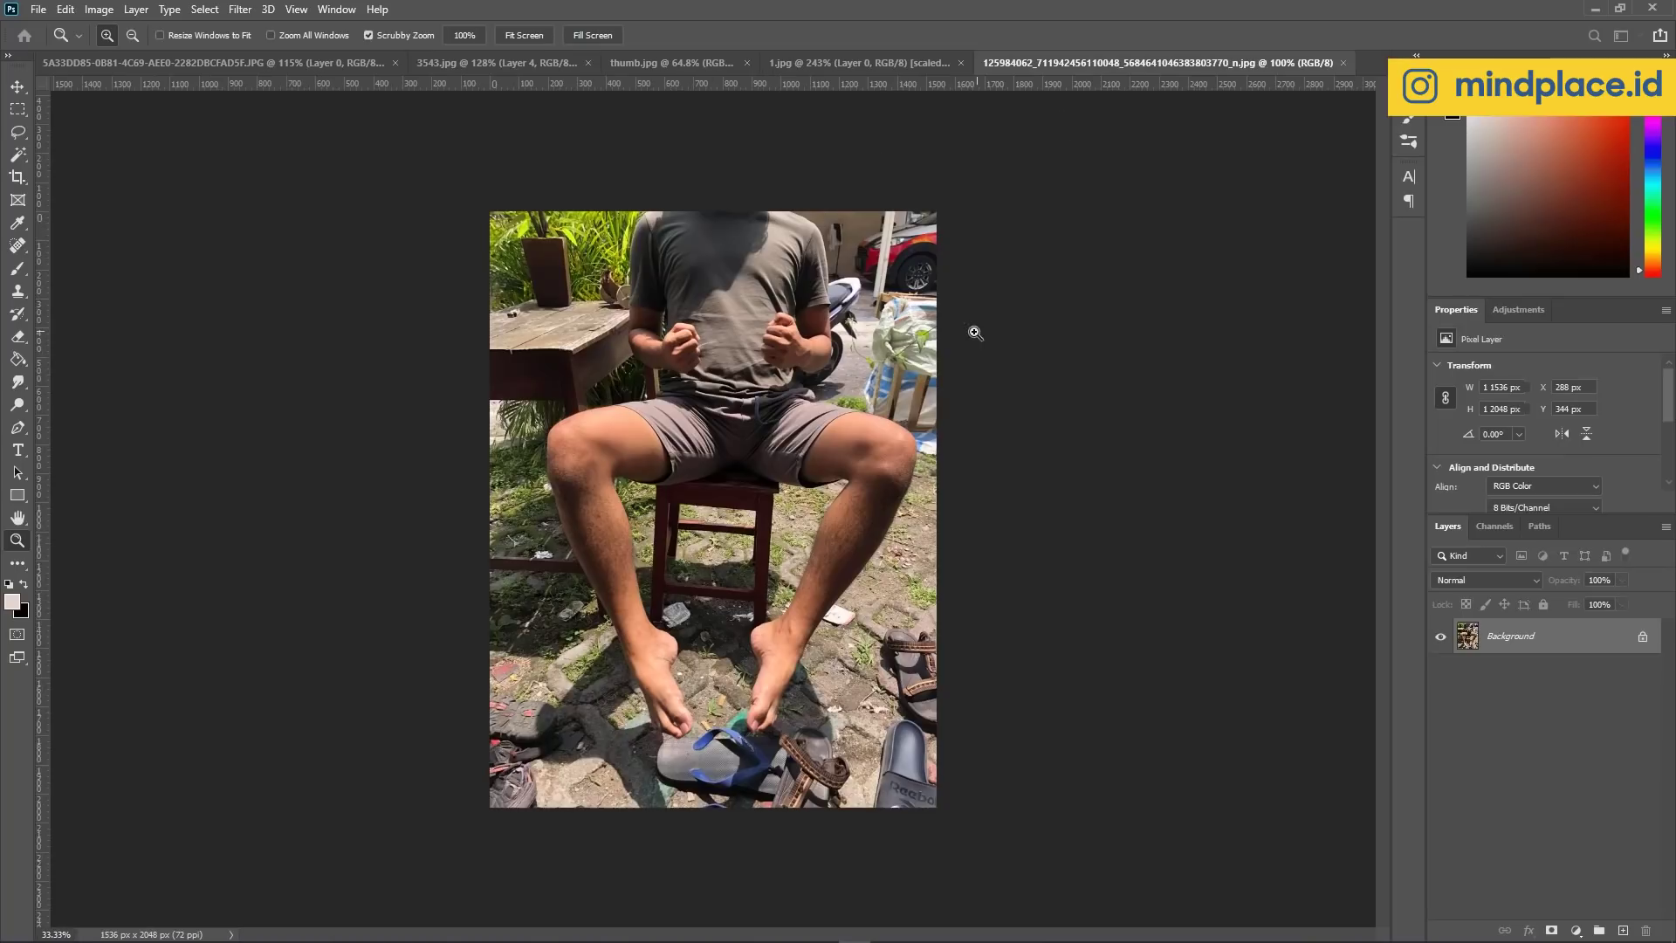
Zoom to the legs, select the bare leg, and drag it toward the 3543.jpg composite.
{"action": "left_click_drag", "start_coordinate": [750, 455], "coordinate": [803, 455]}
{"action": "key", "text": "w"}
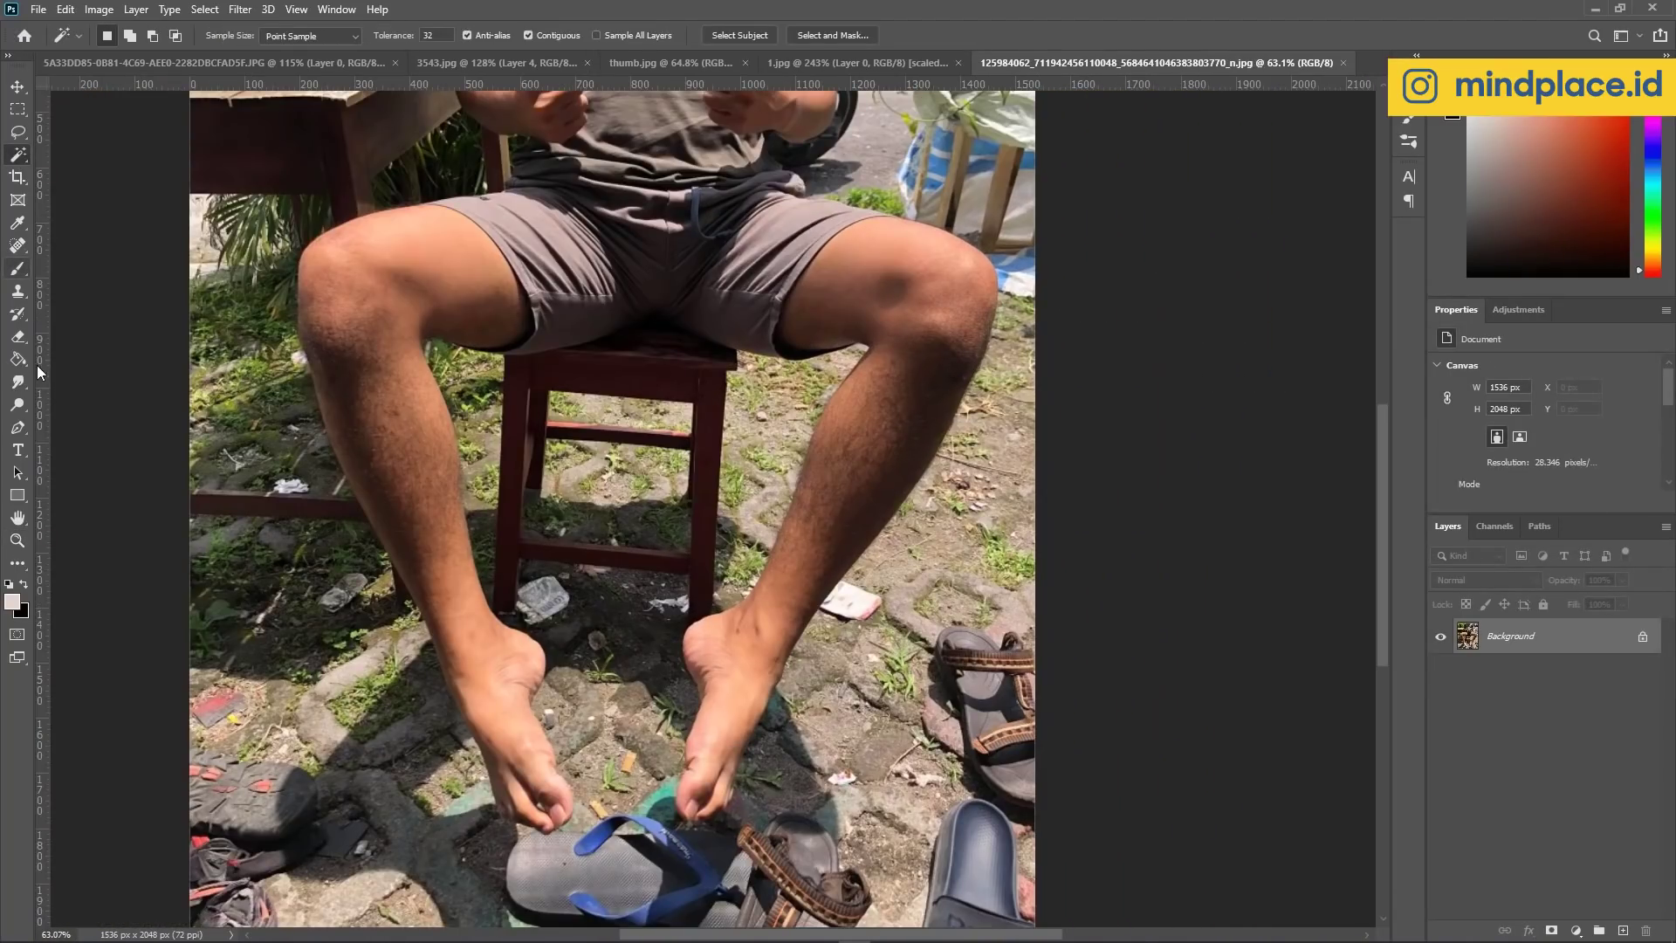
{"action": "left_click", "coordinate": [18, 427]}
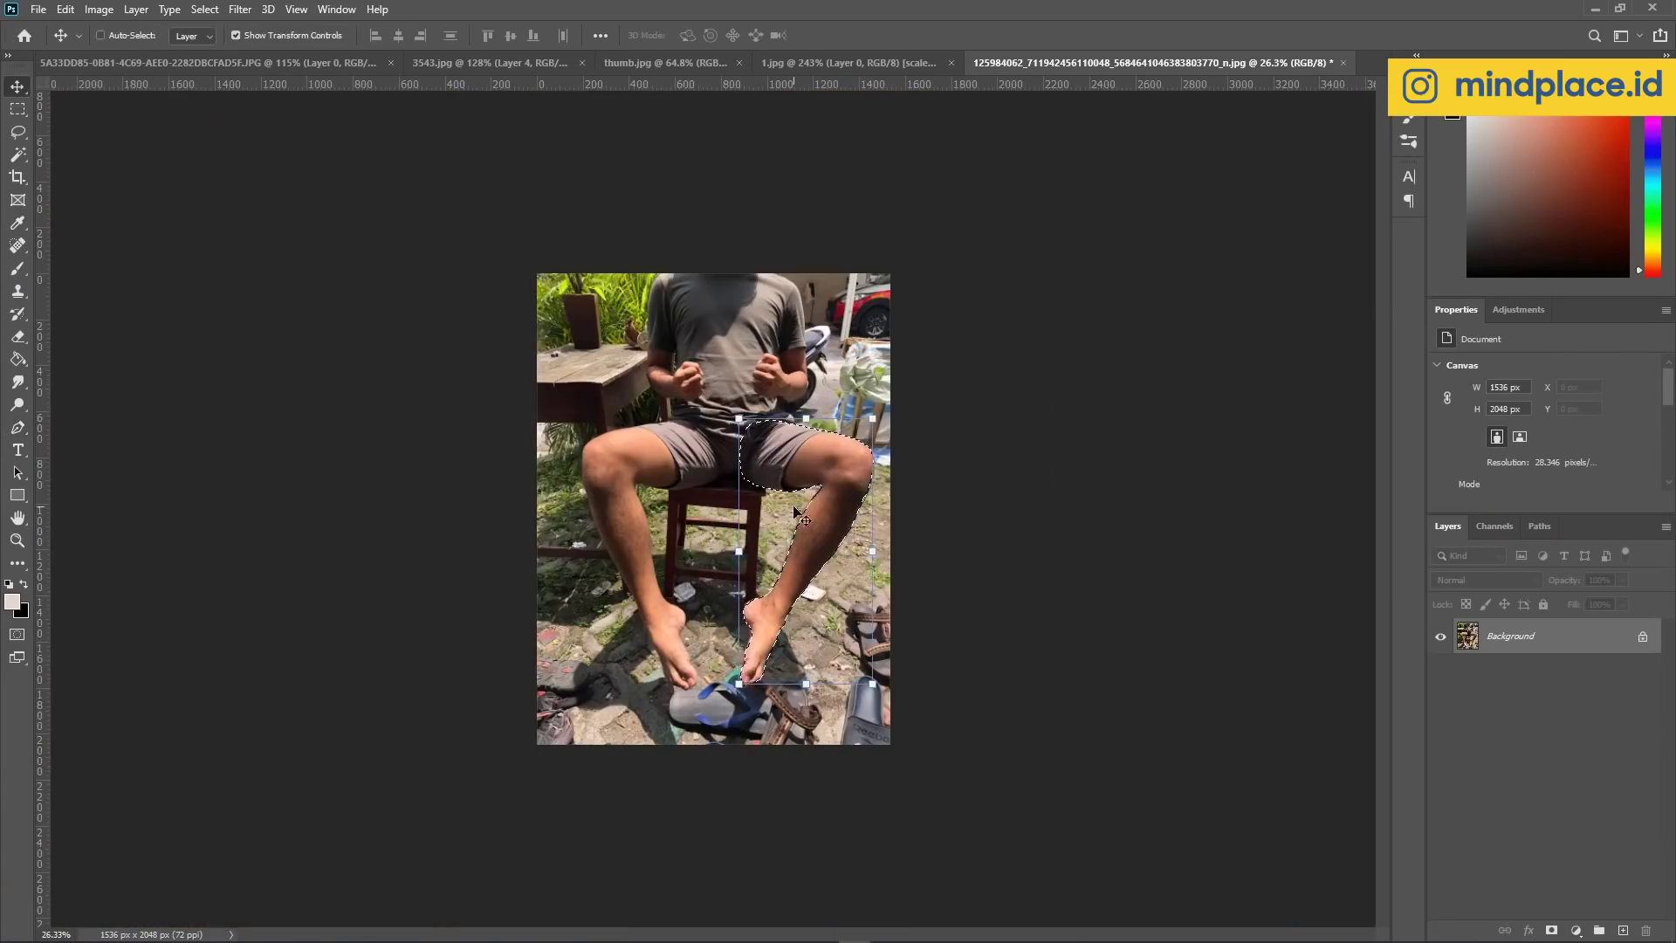
{"action": "mouse_move", "coordinate": [794, 507]}
{"action": "left_mouse_down"}
{"action": "mouse_move", "coordinate": [746, 407]}
{"action": "mouse_move", "coordinate": [537, 122]}
{"action": "left_mouse_up"}
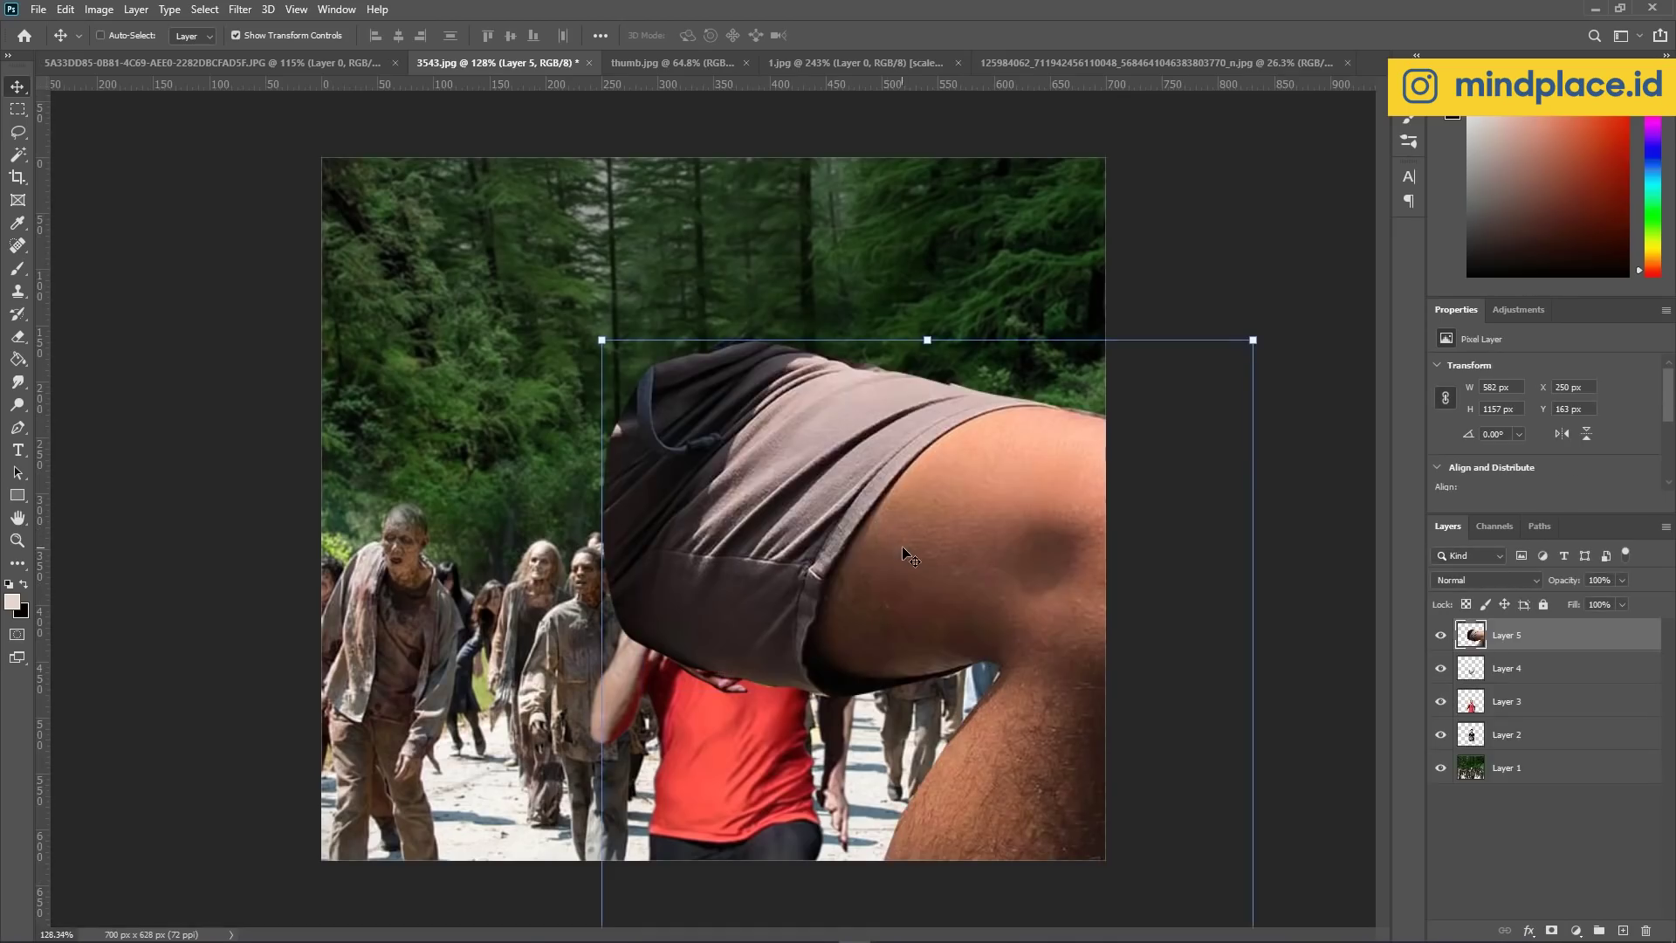
Drop the leg into the composite, scale it to about 42%, and tilt it onto the runner's side.
{"action": "left_click_drag", "start_coordinate": [537, 123], "coordinate": [698, 220]}
{"action": "scroll", "coordinate": [698, 220], "scroll_direction": "down", "scroll_amount": 3}
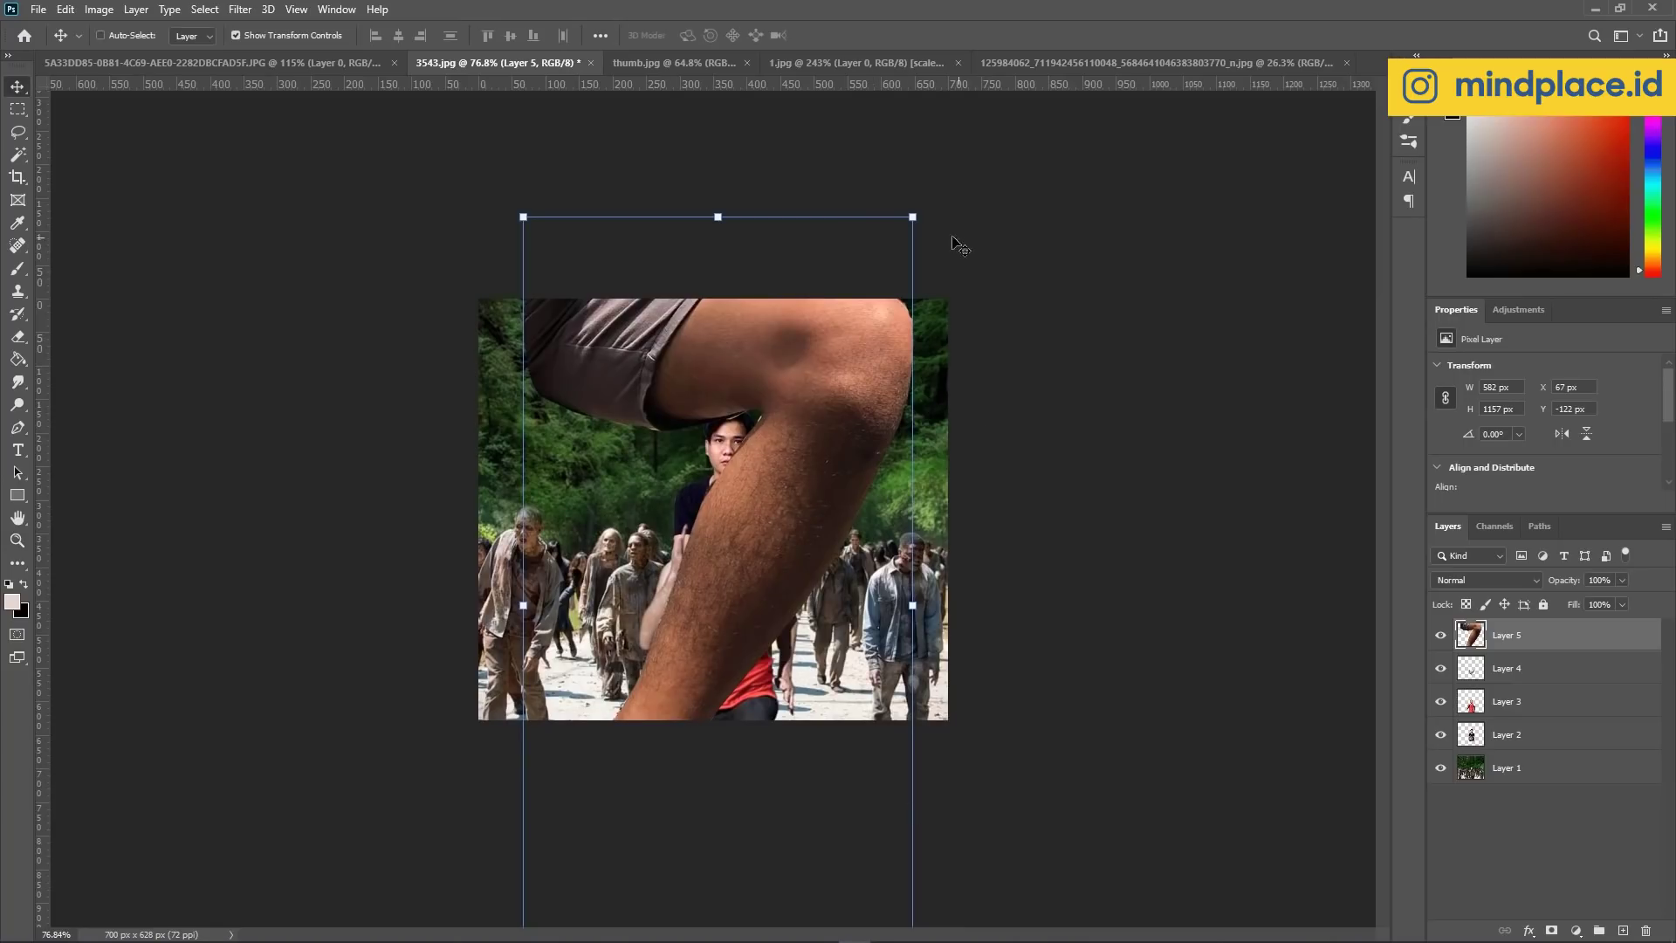
{"action": "left_click_drag", "start_coordinate": [912, 217], "coordinate": [860, 327]}
{"action": "mouse_move", "coordinate": [664, 332]}
{"action": "left_mouse_down"}
{"action": "mouse_move", "coordinate": [790, 345]}
{"action": "mouse_move", "coordinate": [878, 410]}
{"action": "left_mouse_up"}
{"action": "left_click_drag", "start_coordinate": [750, 489], "coordinate": [785, 751]}
{"action": "scroll", "coordinate": [765, 674], "scroll_direction": "up", "scroll_amount": 3}
{"action": "left_click_drag", "start_coordinate": [764, 674], "coordinate": [856, 621]}
{"action": "key", "text": "Return"}
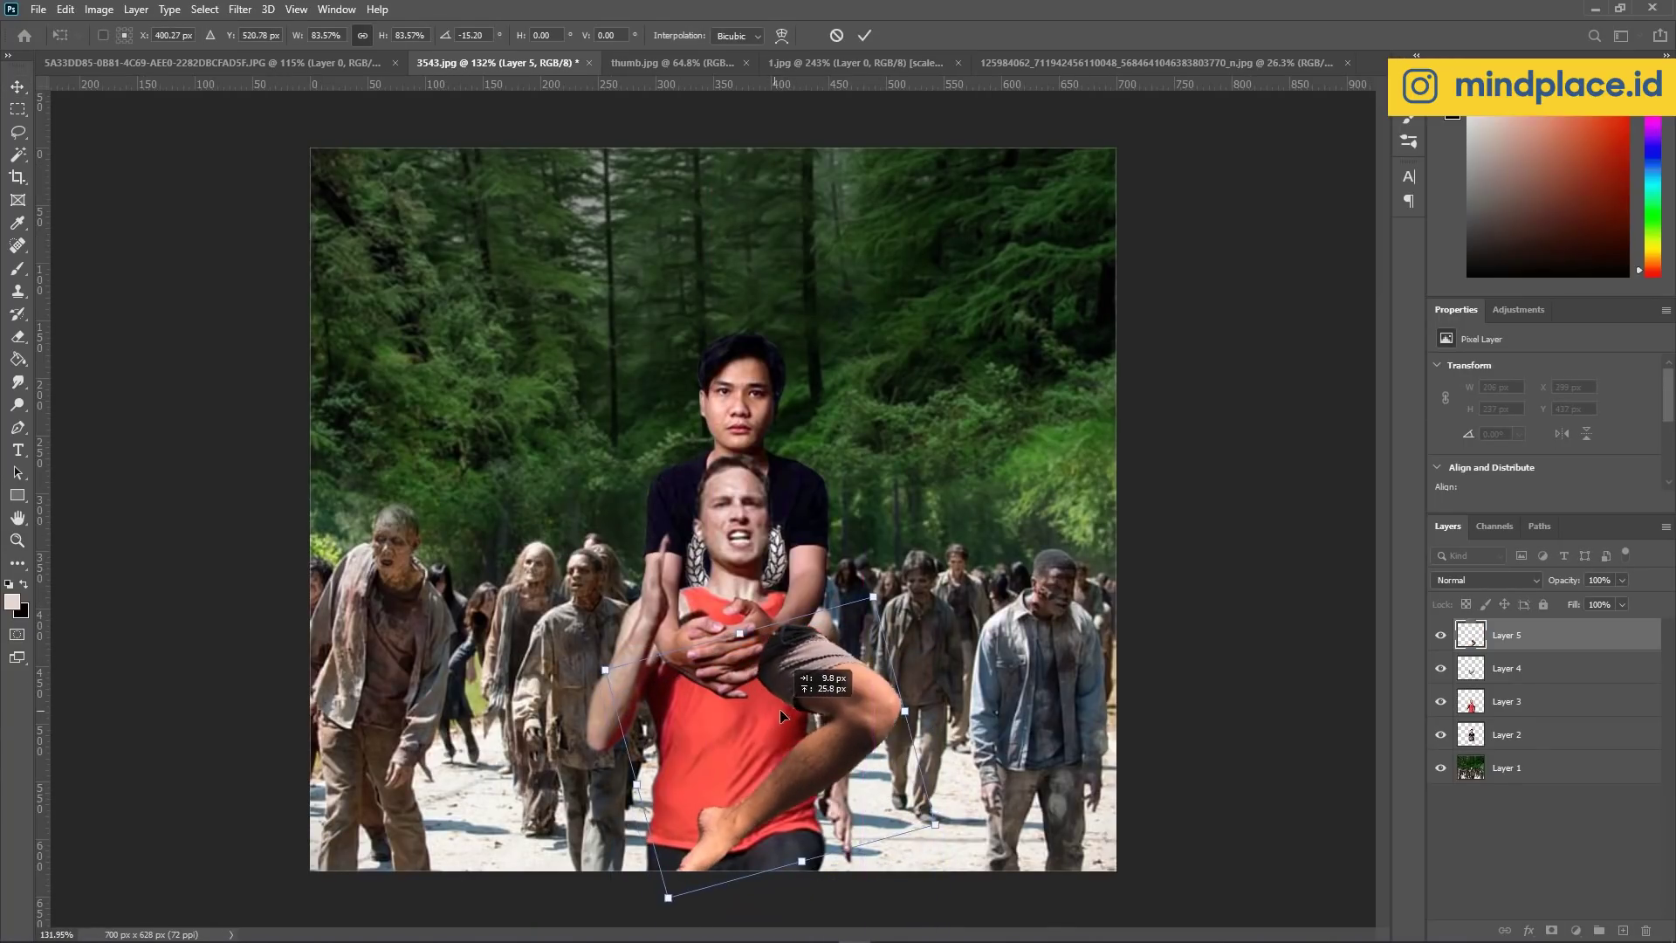
Temporarily set the leg layer to 50% opacity, then restore it to 100%.
{"action": "scroll", "coordinate": [819, 711], "scroll_direction": "up", "scroll_amount": 2}
{"action": "scroll", "coordinate": [819, 711], "scroll_direction": "up", "scroll_amount": 3}
{"action": "key", "text": "5"}
{"action": "key", "text": "e"}
{"action": "key", "text": "0"}
{"action": "key", "text": "z"}
{"action": "scroll", "coordinate": [653, 630], "scroll_direction": "down", "scroll_amount": 4}
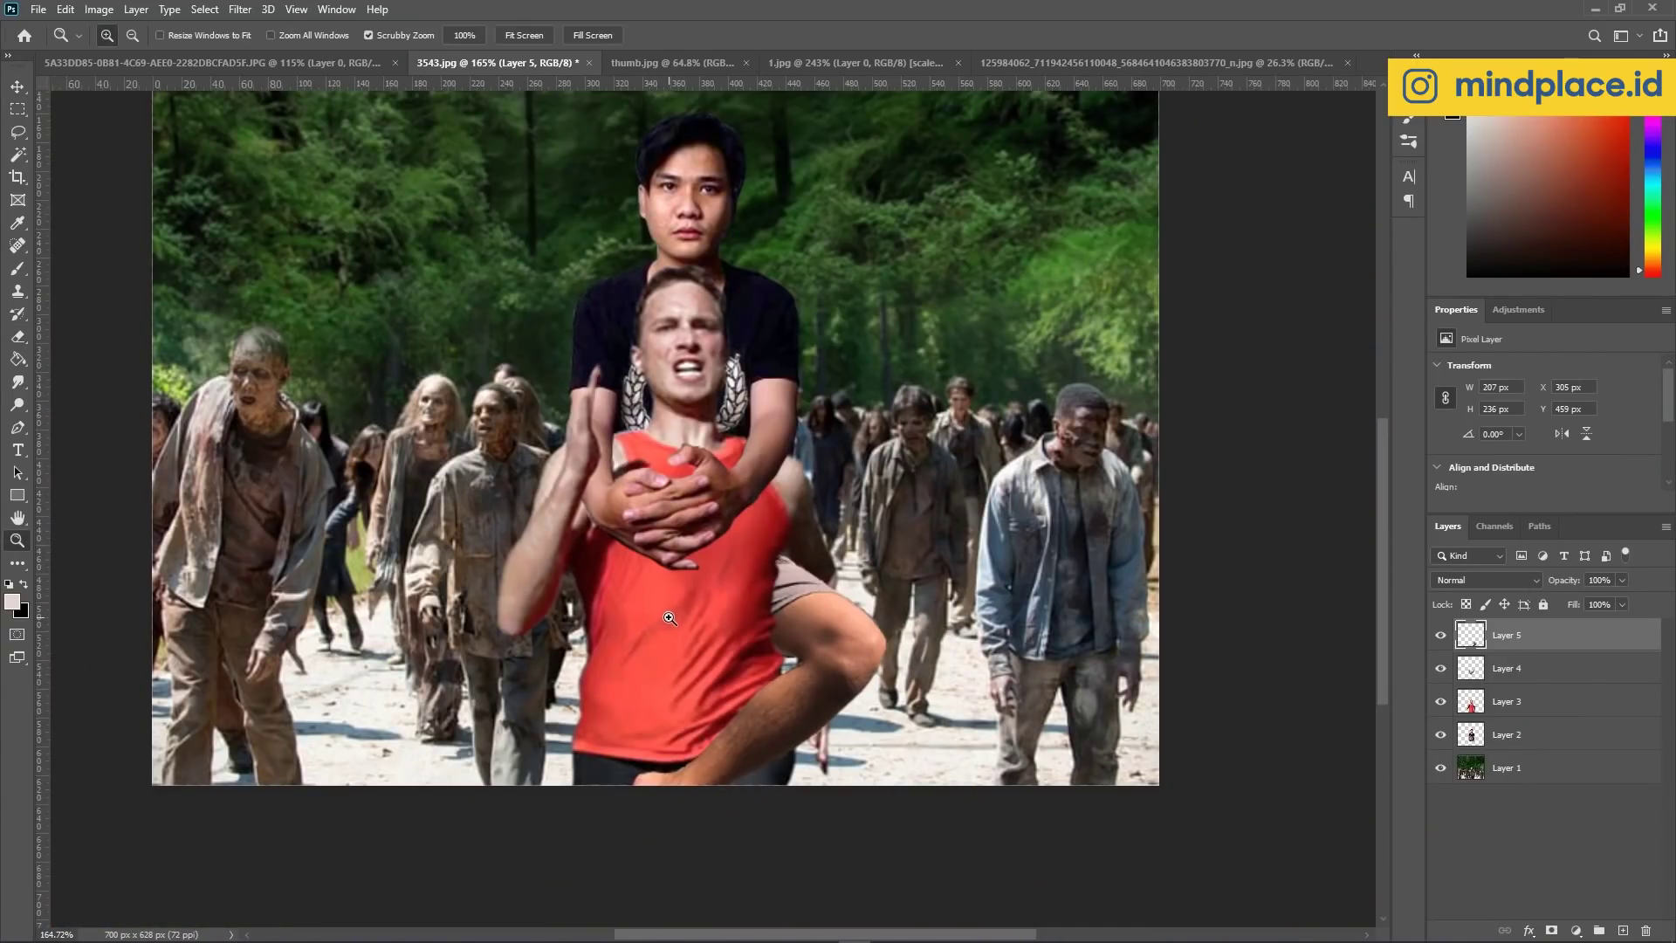
{"action": "scroll", "coordinate": [669, 618], "scroll_direction": "up", "scroll_amount": 2}
{"action": "scroll", "coordinate": [748, 636], "scroll_direction": "down", "scroll_amount": 3}
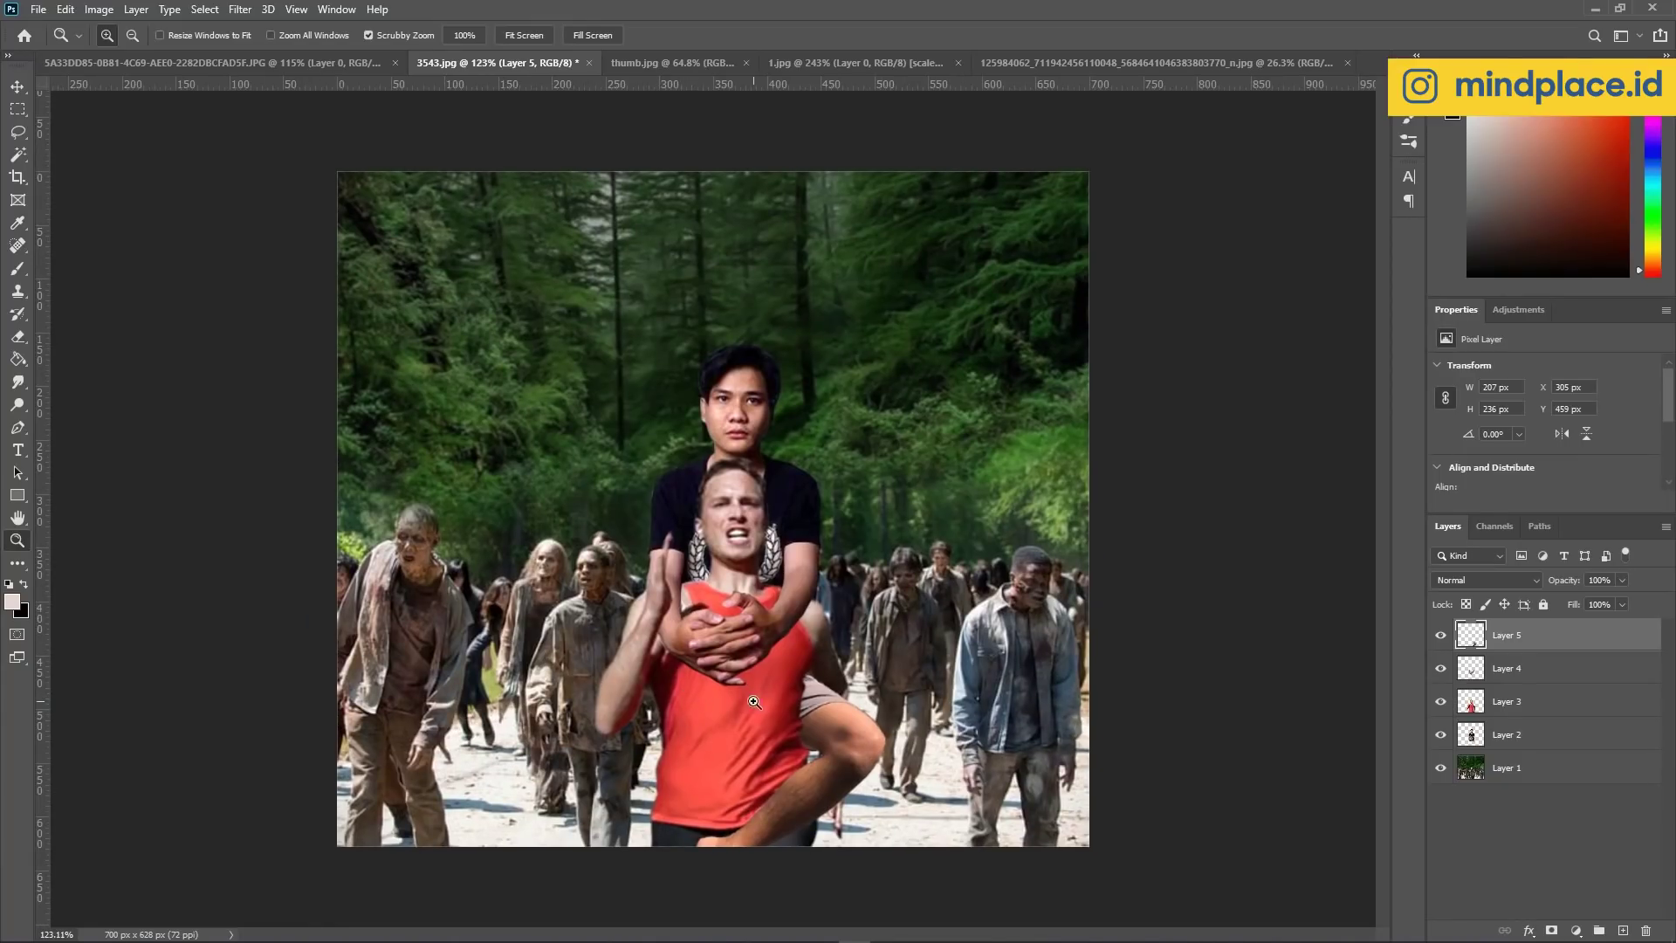
{"action": "scroll", "coordinate": [754, 702], "scroll_direction": "up", "scroll_amount": 3}
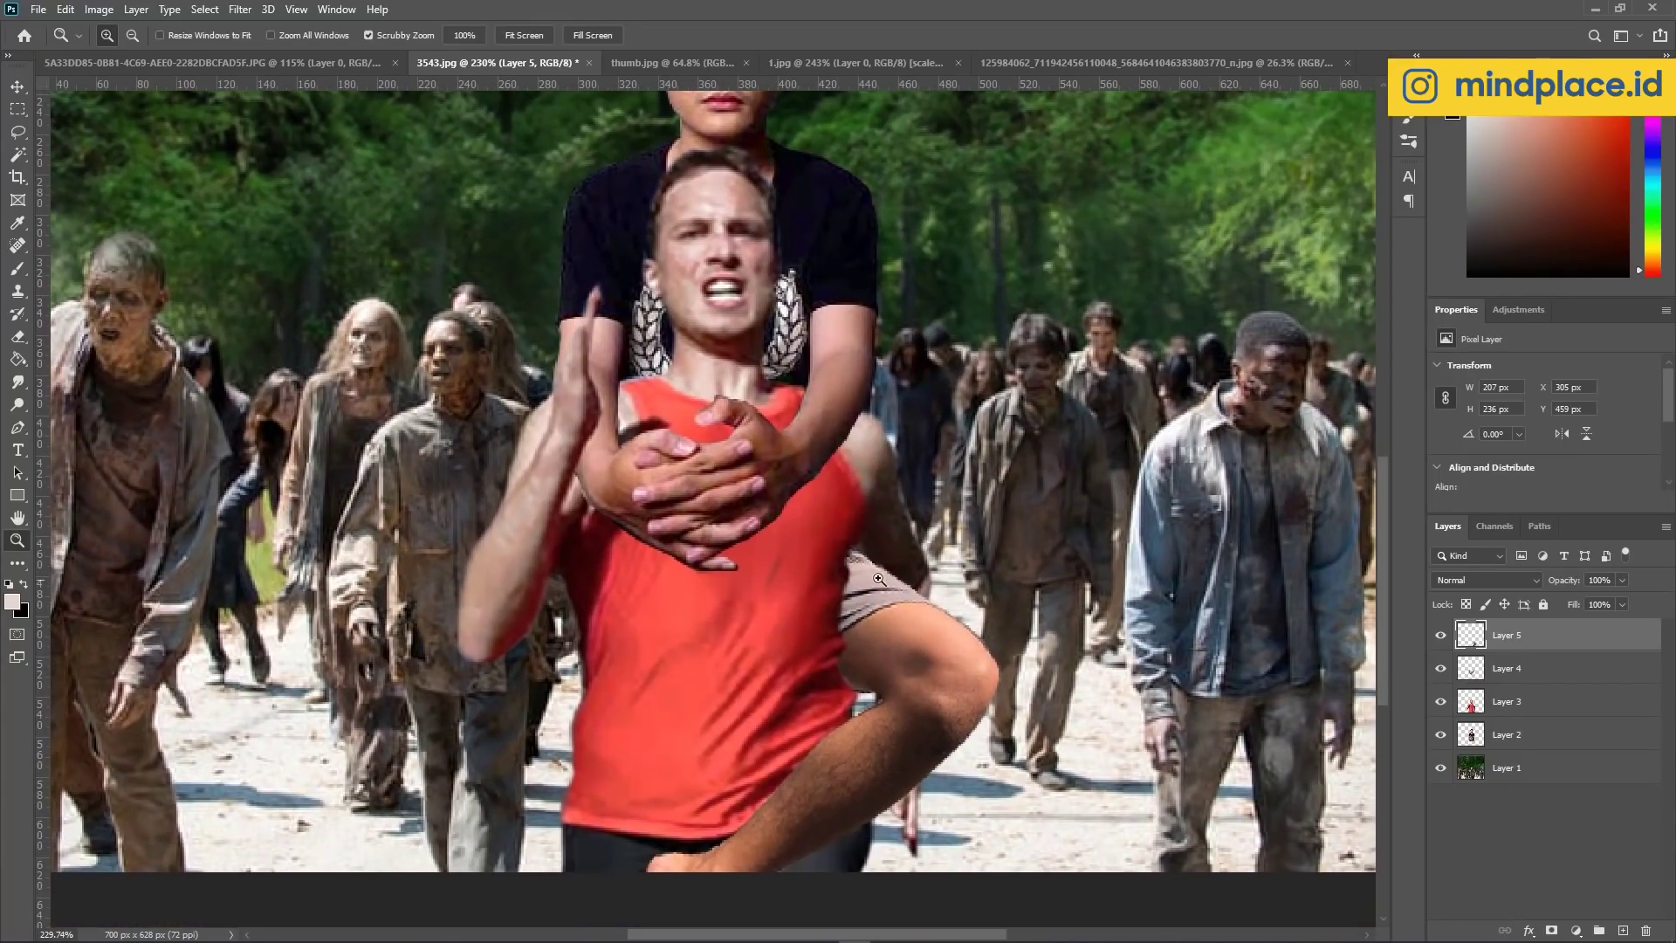
{"action": "scroll", "coordinate": [745, 595], "scroll_direction": "down", "scroll_amount": 3}
{"action": "scroll", "coordinate": [786, 567], "scroll_direction": "up", "scroll_amount": 4}
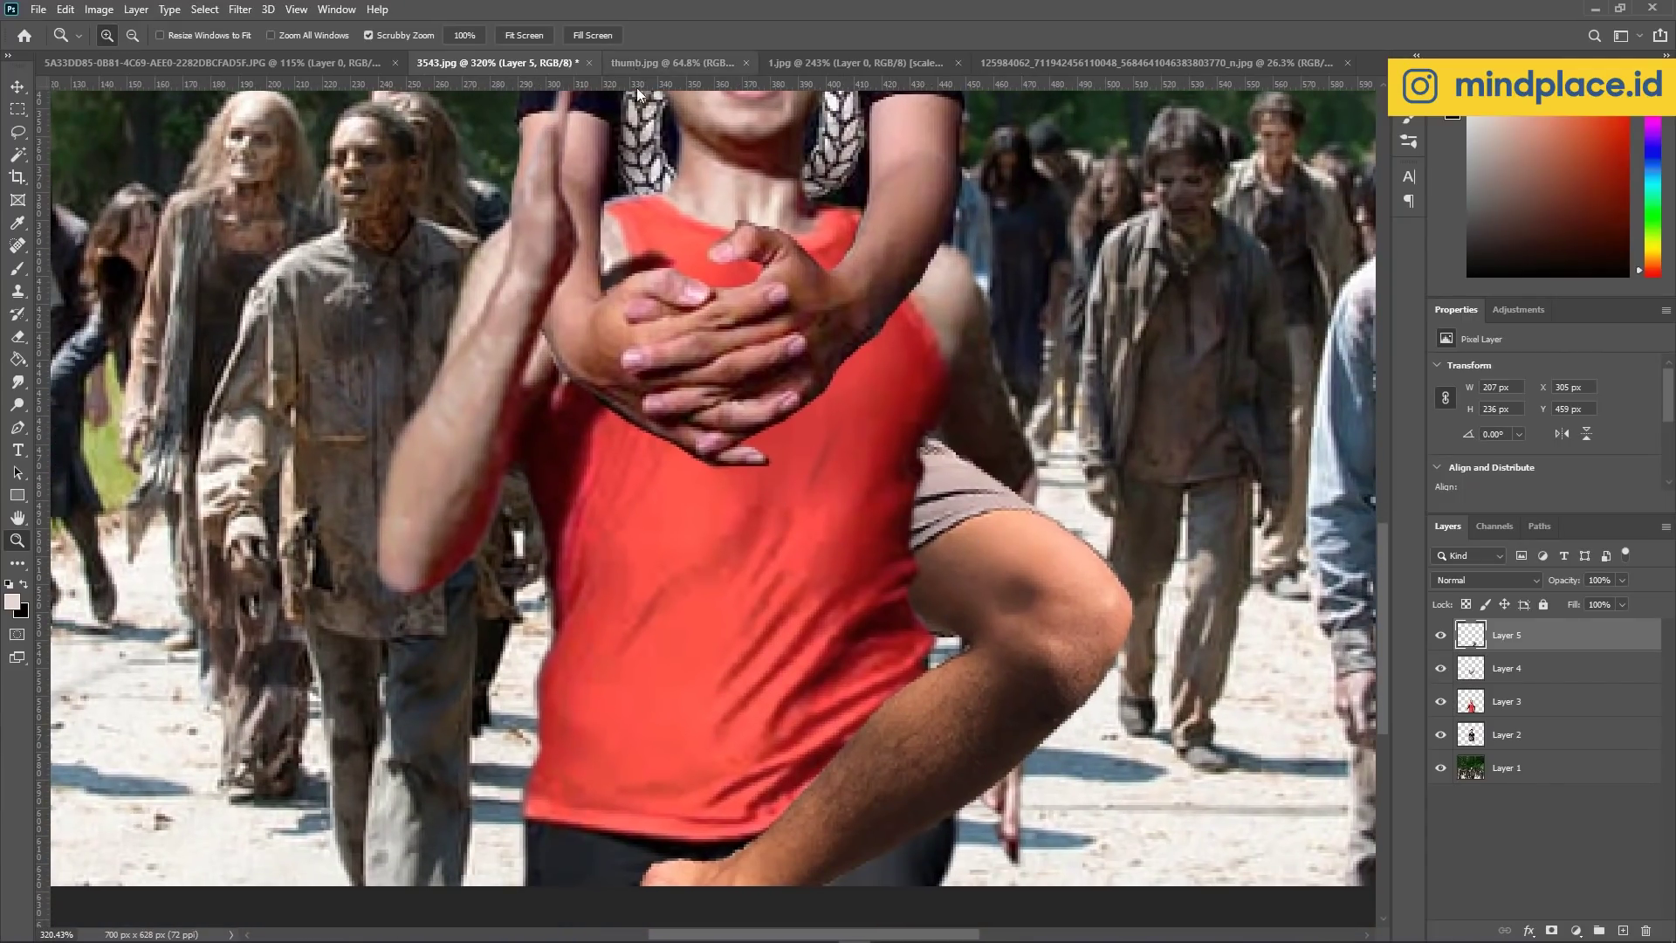
Reframe and zoom out of the composite, then switch to the seated young man's photo tab.
{"action": "left_click_drag", "start_coordinate": [931, 491], "coordinate": [790, 300]}
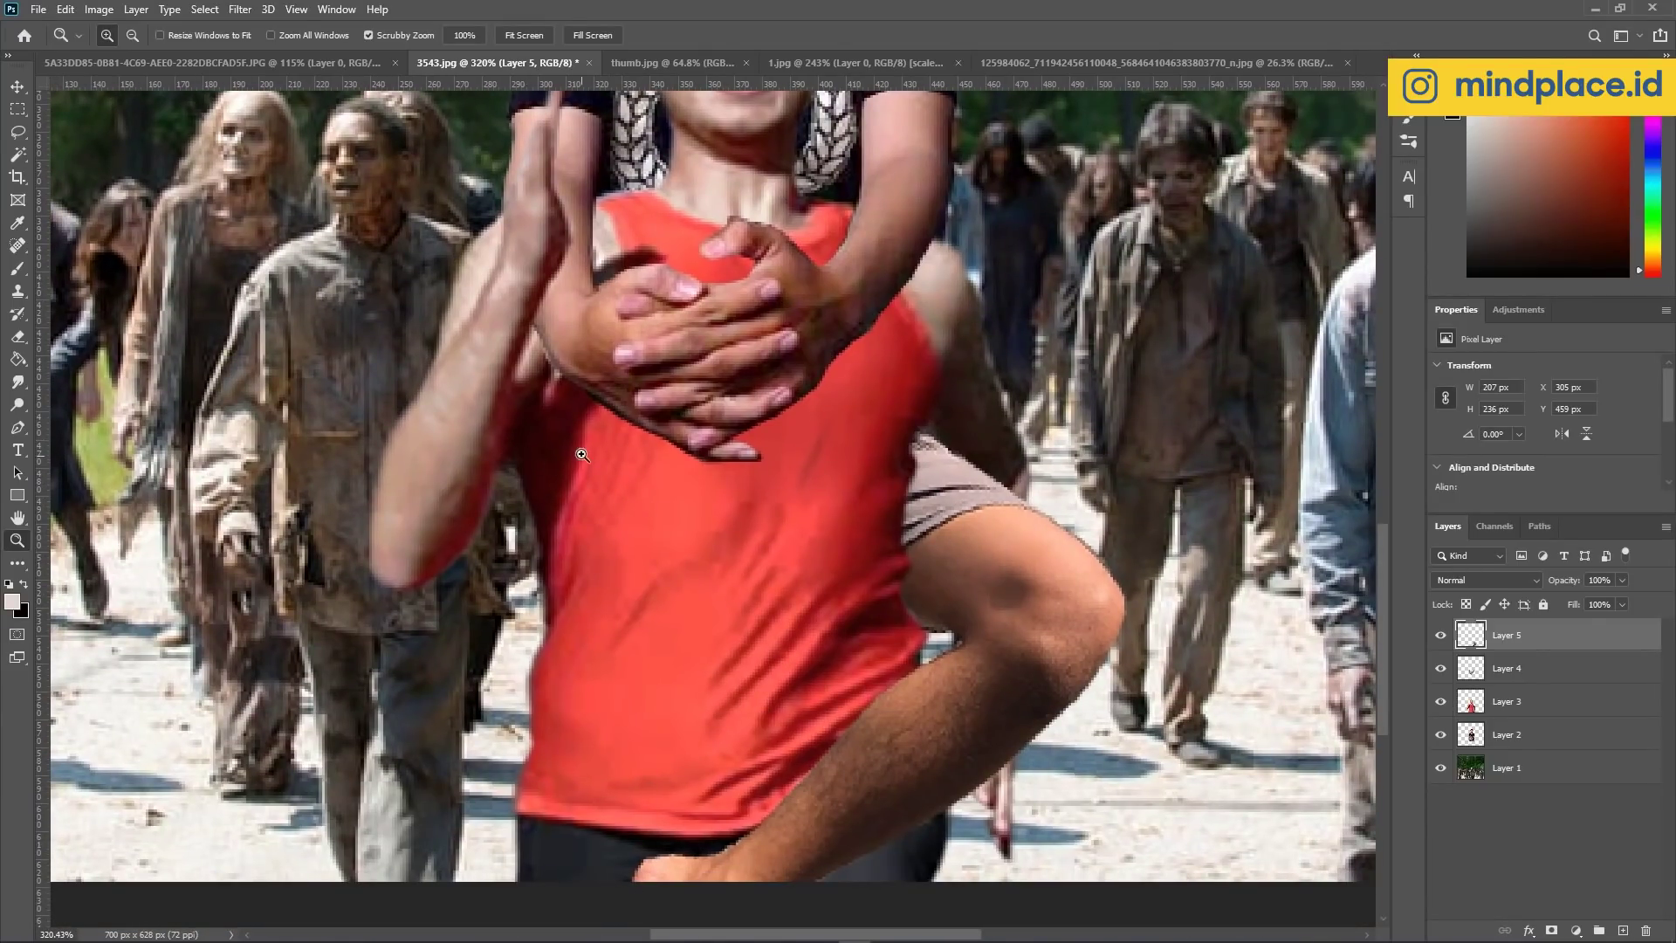
{"action": "left_click_drag", "start_coordinate": [892, 277], "coordinate": [670, 616]}
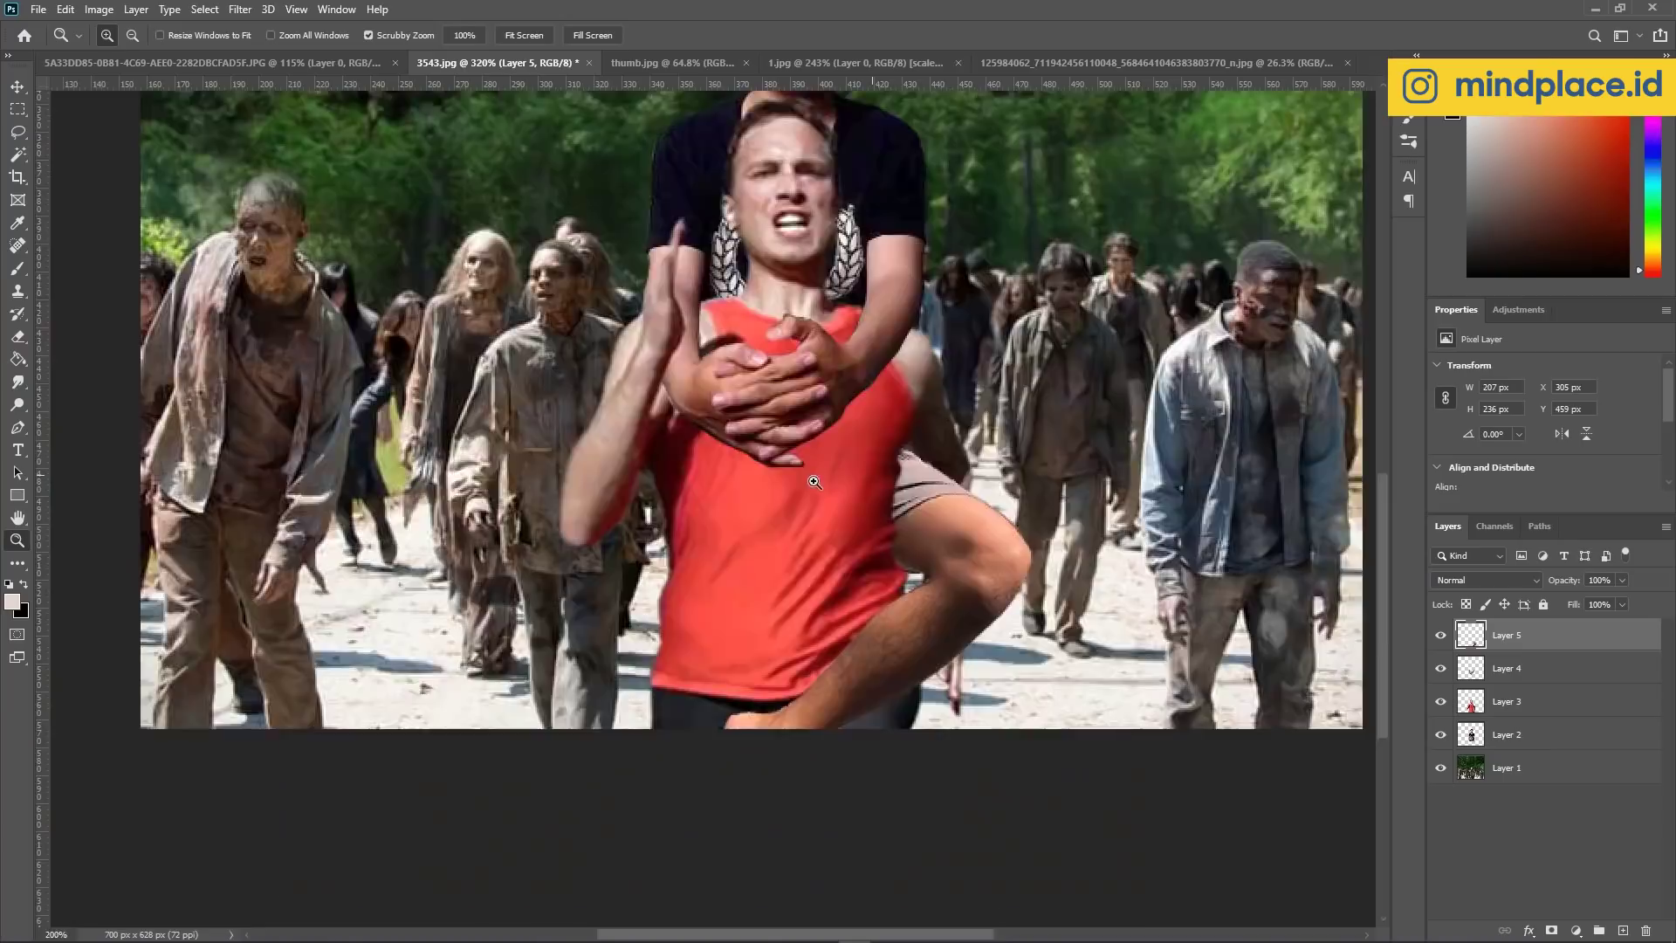
{"action": "left_click_drag", "start_coordinate": [626, 756], "coordinate": [541, 756]}
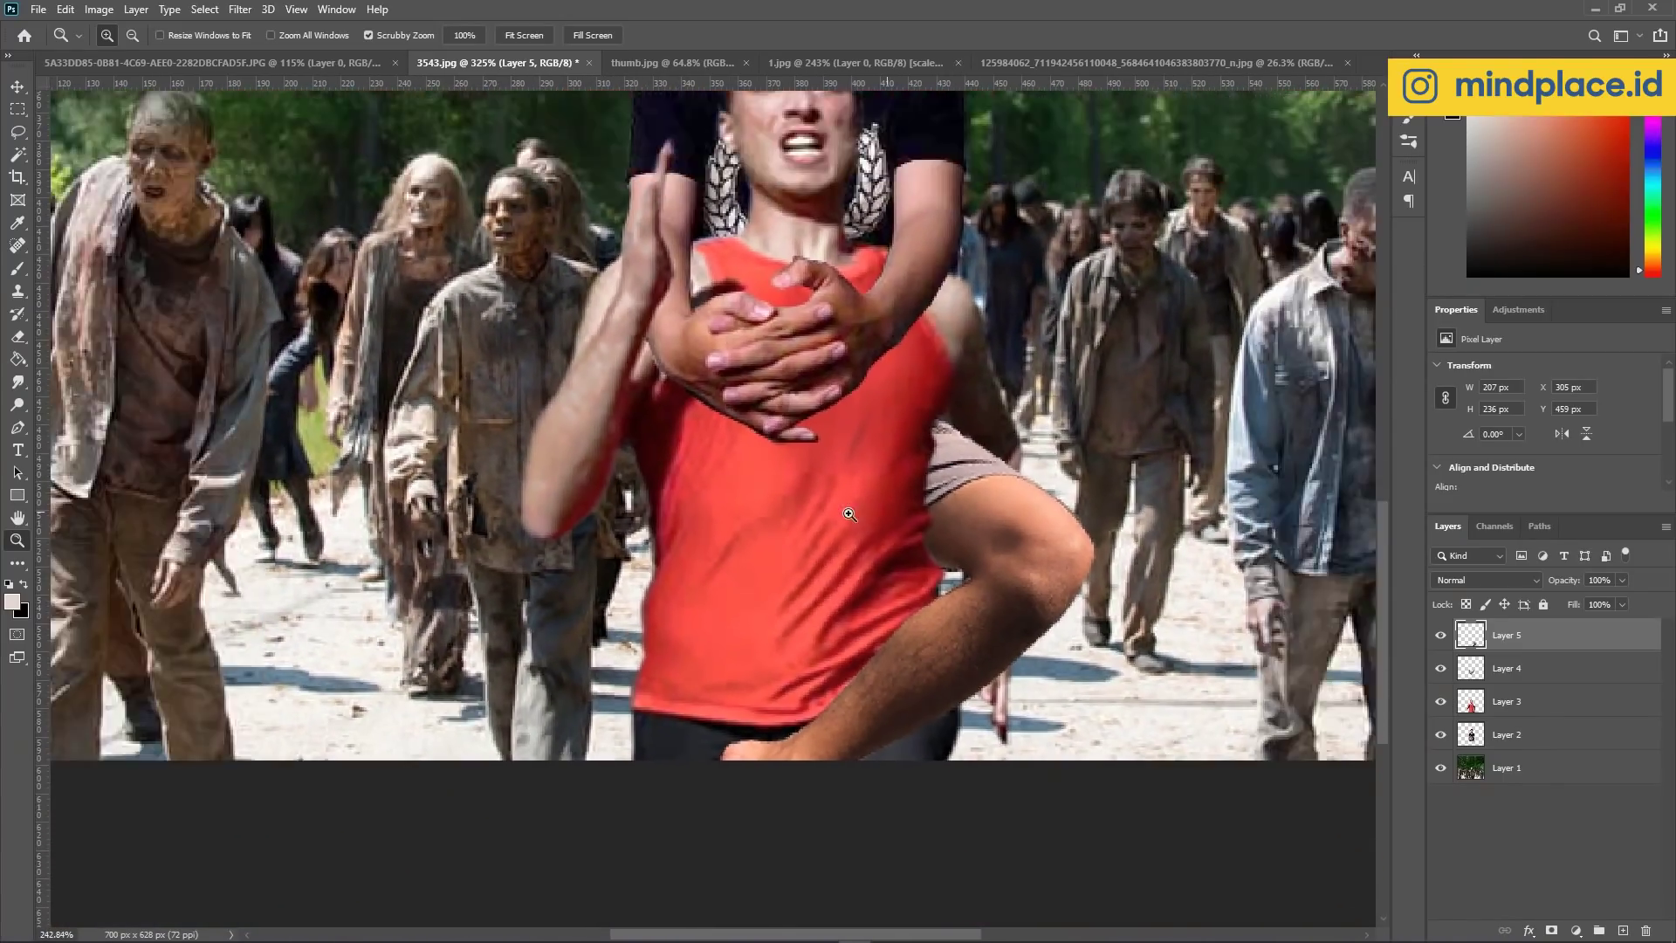
{"action": "left_click", "coordinate": [1061, 64]}
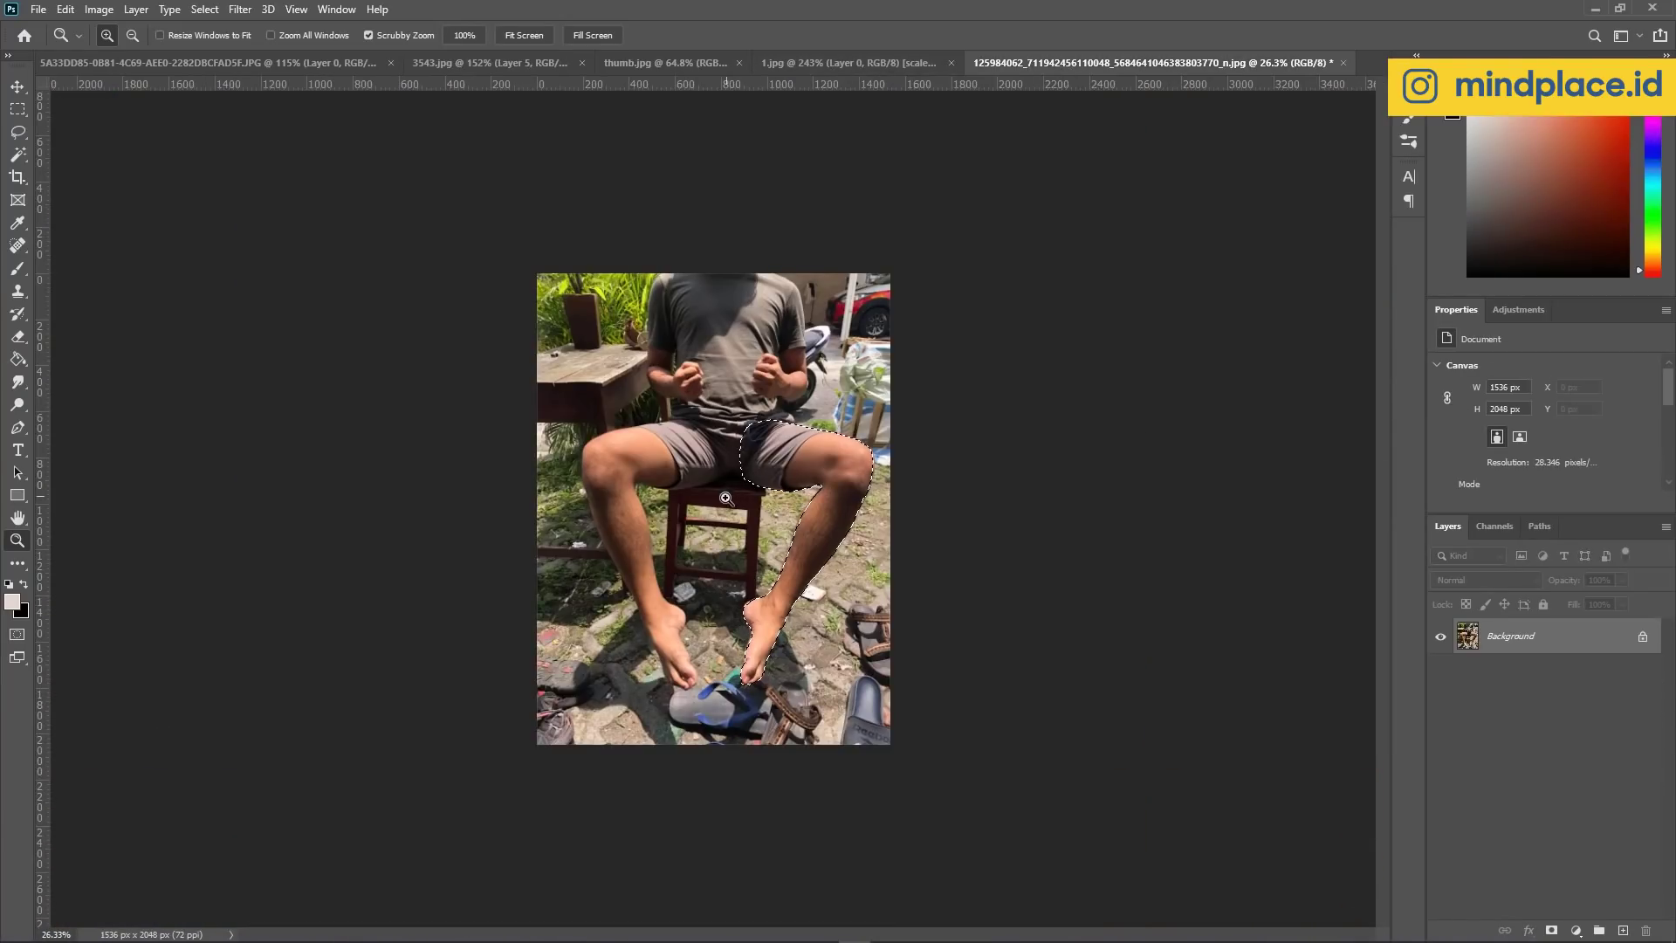
Drop the leg selection and paint trial brush strokes over the shorts and leg, undoing them all.
{"action": "left_click_drag", "start_coordinate": [729, 502], "coordinate": [861, 501]}
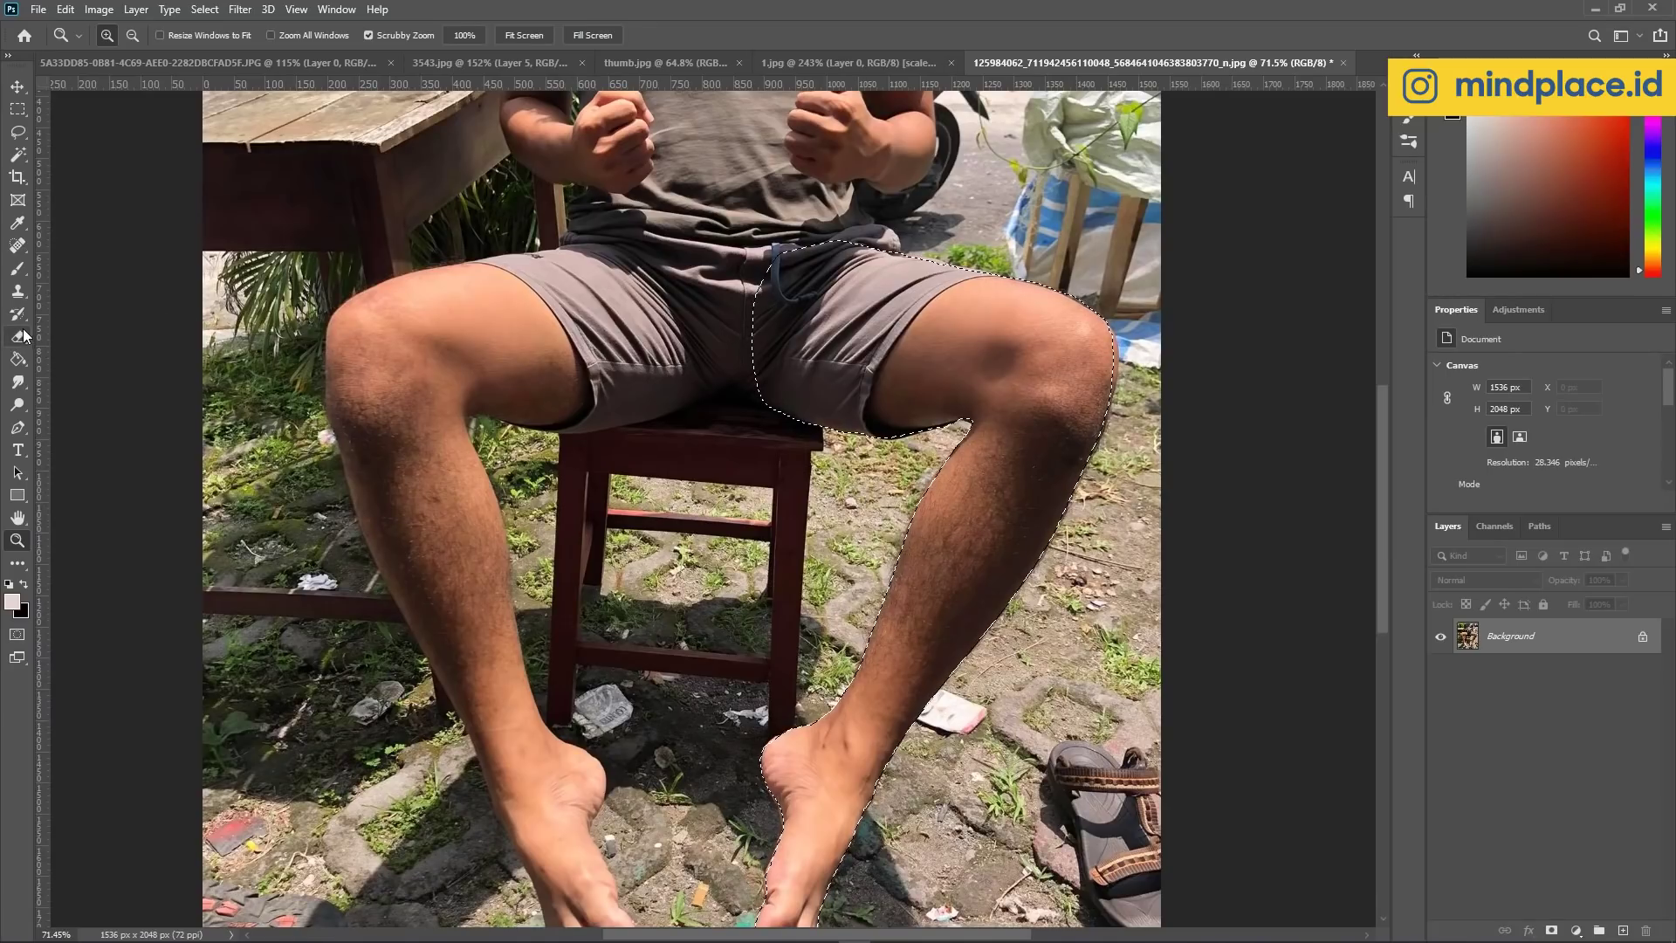
{"action": "left_click", "coordinate": [18, 268]}
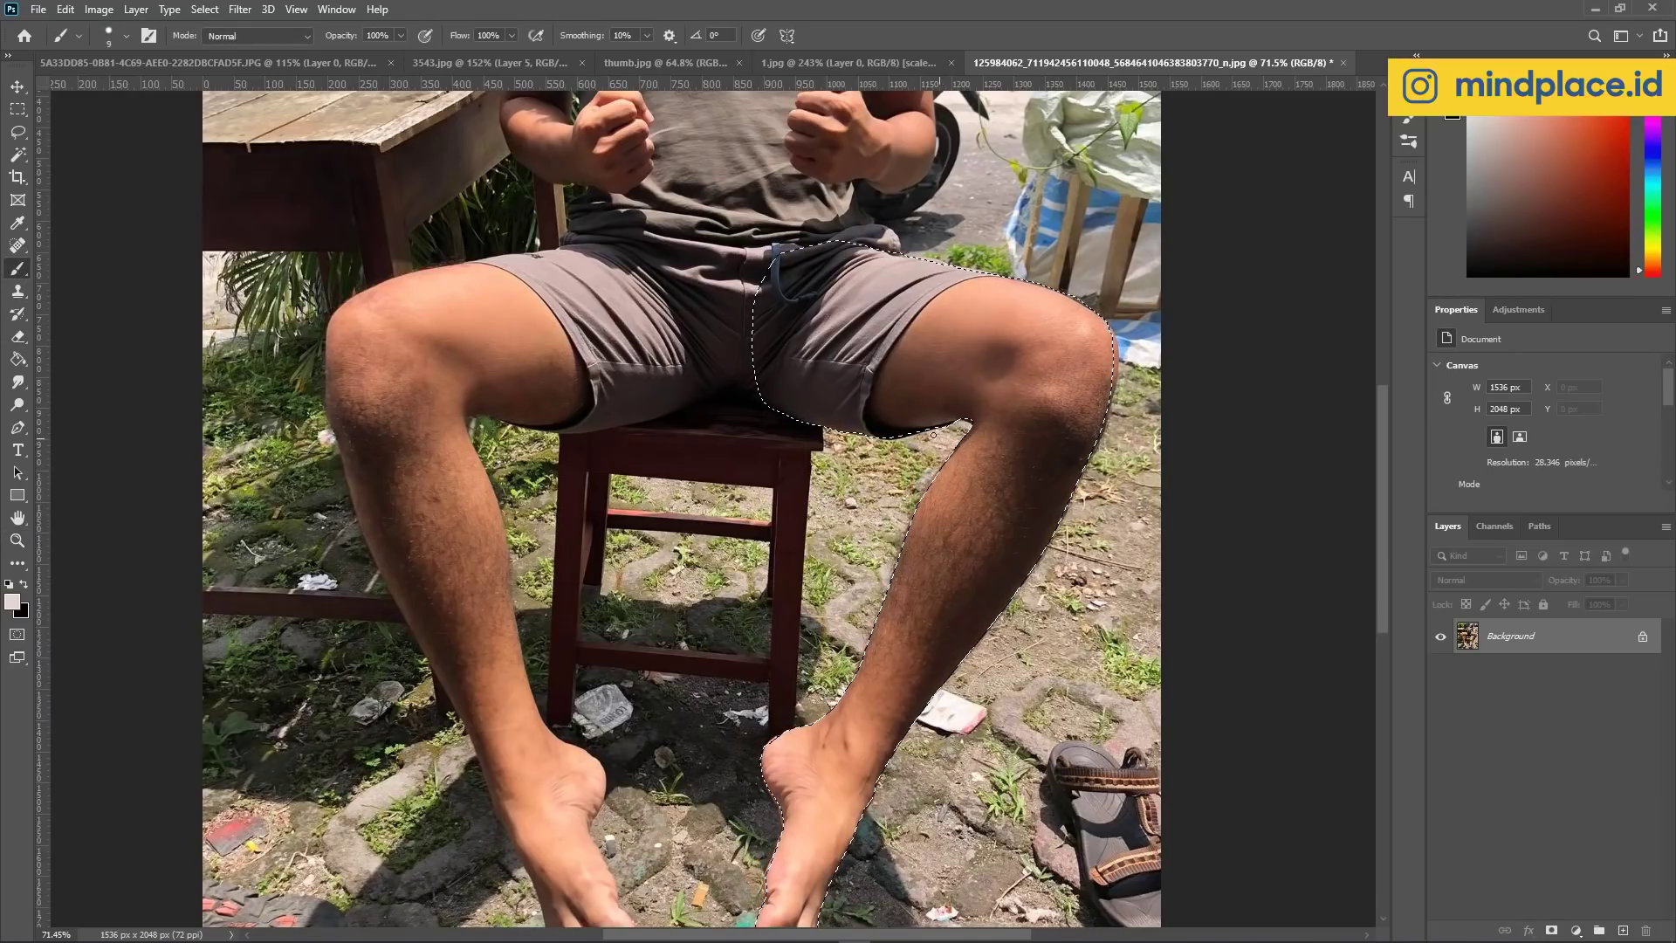
{"action": "key", "text": "ctrl+d"}
{"action": "left_click_drag", "start_coordinate": [707, 304], "coordinate": [868, 484]}
{"action": "left_click_drag", "start_coordinate": [904, 441], "coordinate": [922, 534]}
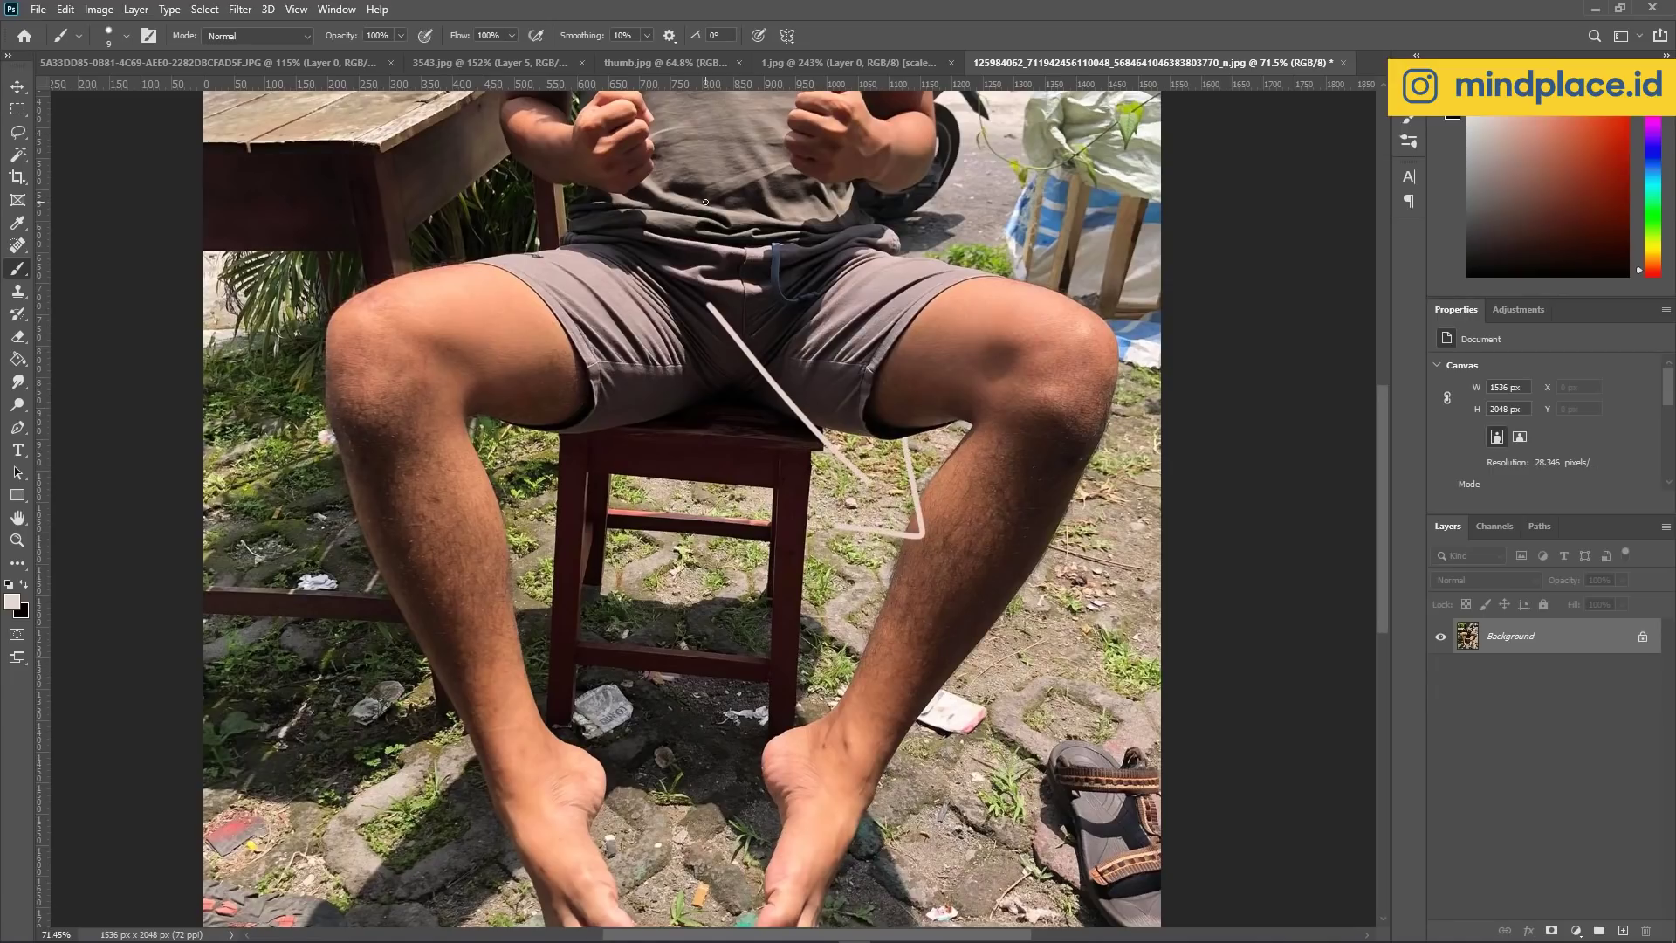
{"action": "left_click_drag", "start_coordinate": [706, 203], "coordinate": [474, 404]}
{"action": "left_click_drag", "start_coordinate": [433, 323], "coordinate": [573, 429]}
{"action": "key", "text": "ctrl+z"}
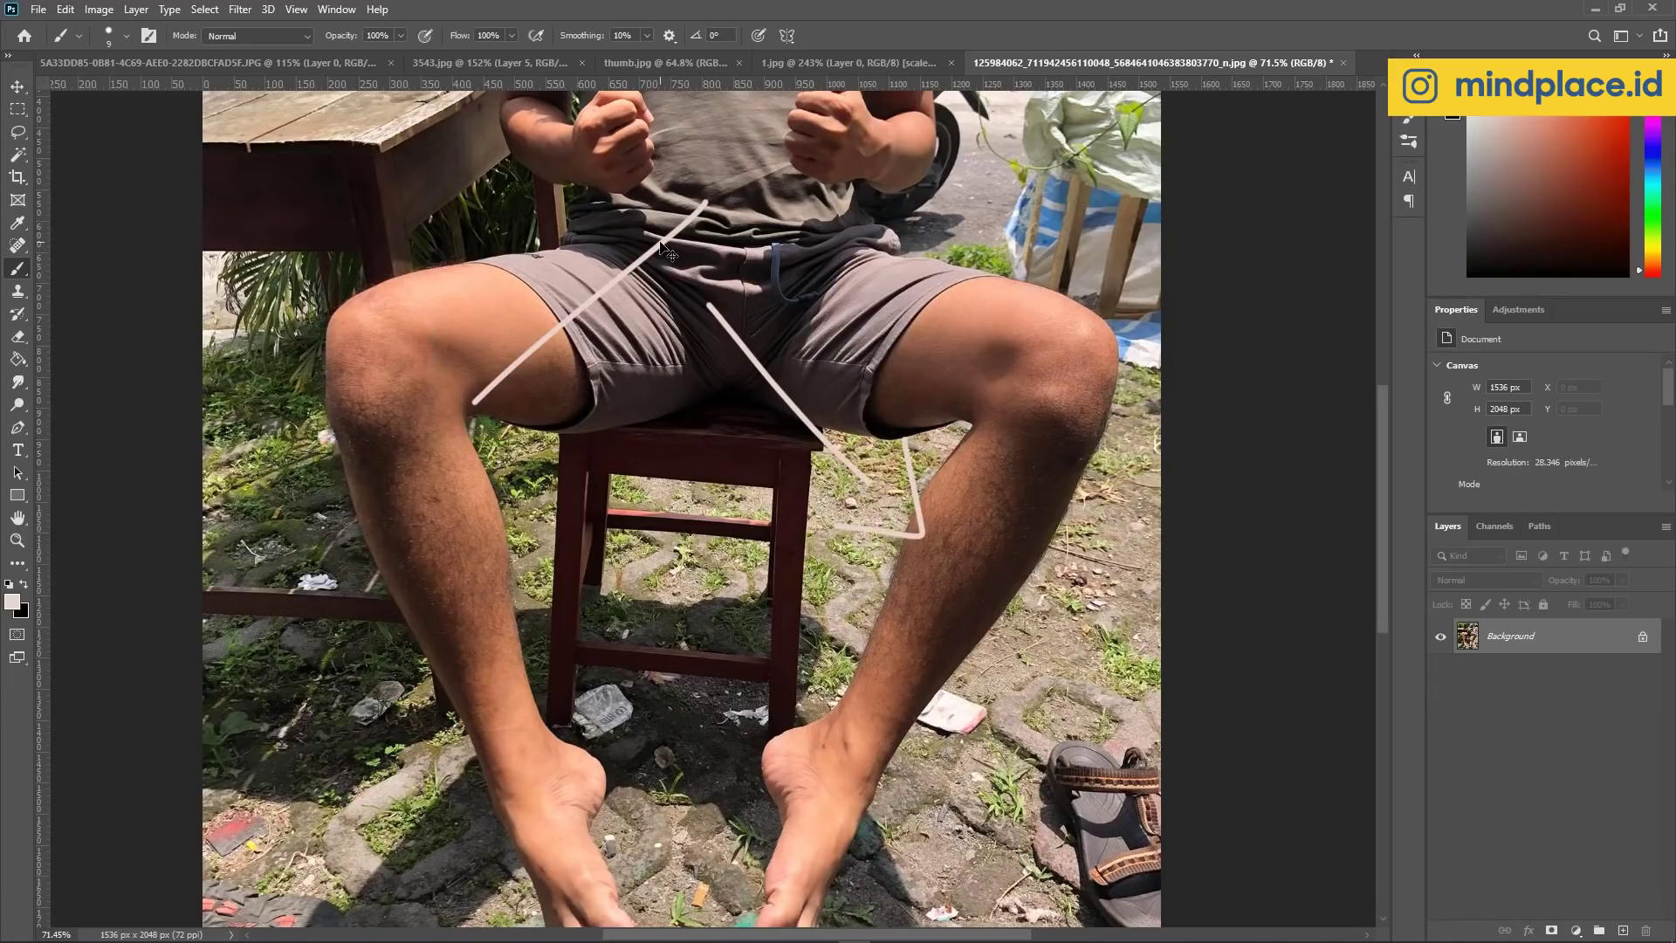
{"action": "key", "text": "ctrl+z"}
{"action": "mouse_move", "coordinate": [699, 167]}
{"action": "left_mouse_down"}
{"action": "mouse_move", "coordinate": [505, 419]}
{"action": "mouse_move", "coordinate": [597, 446]}
{"action": "left_mouse_up"}
{"action": "mouse_move", "coordinate": [407, 451]}
{"action": "left_mouse_down"}
{"action": "mouse_move", "coordinate": [489, 524]}
{"action": "mouse_move", "coordinate": [350, 558]}
{"action": "mouse_move", "coordinate": [436, 563]}
{"action": "left_mouse_up"}
{"action": "key", "text": "ctrl+z"}
{"action": "key", "text": "ctrl+z"}
{"action": "key", "text": "ctrl+z"}
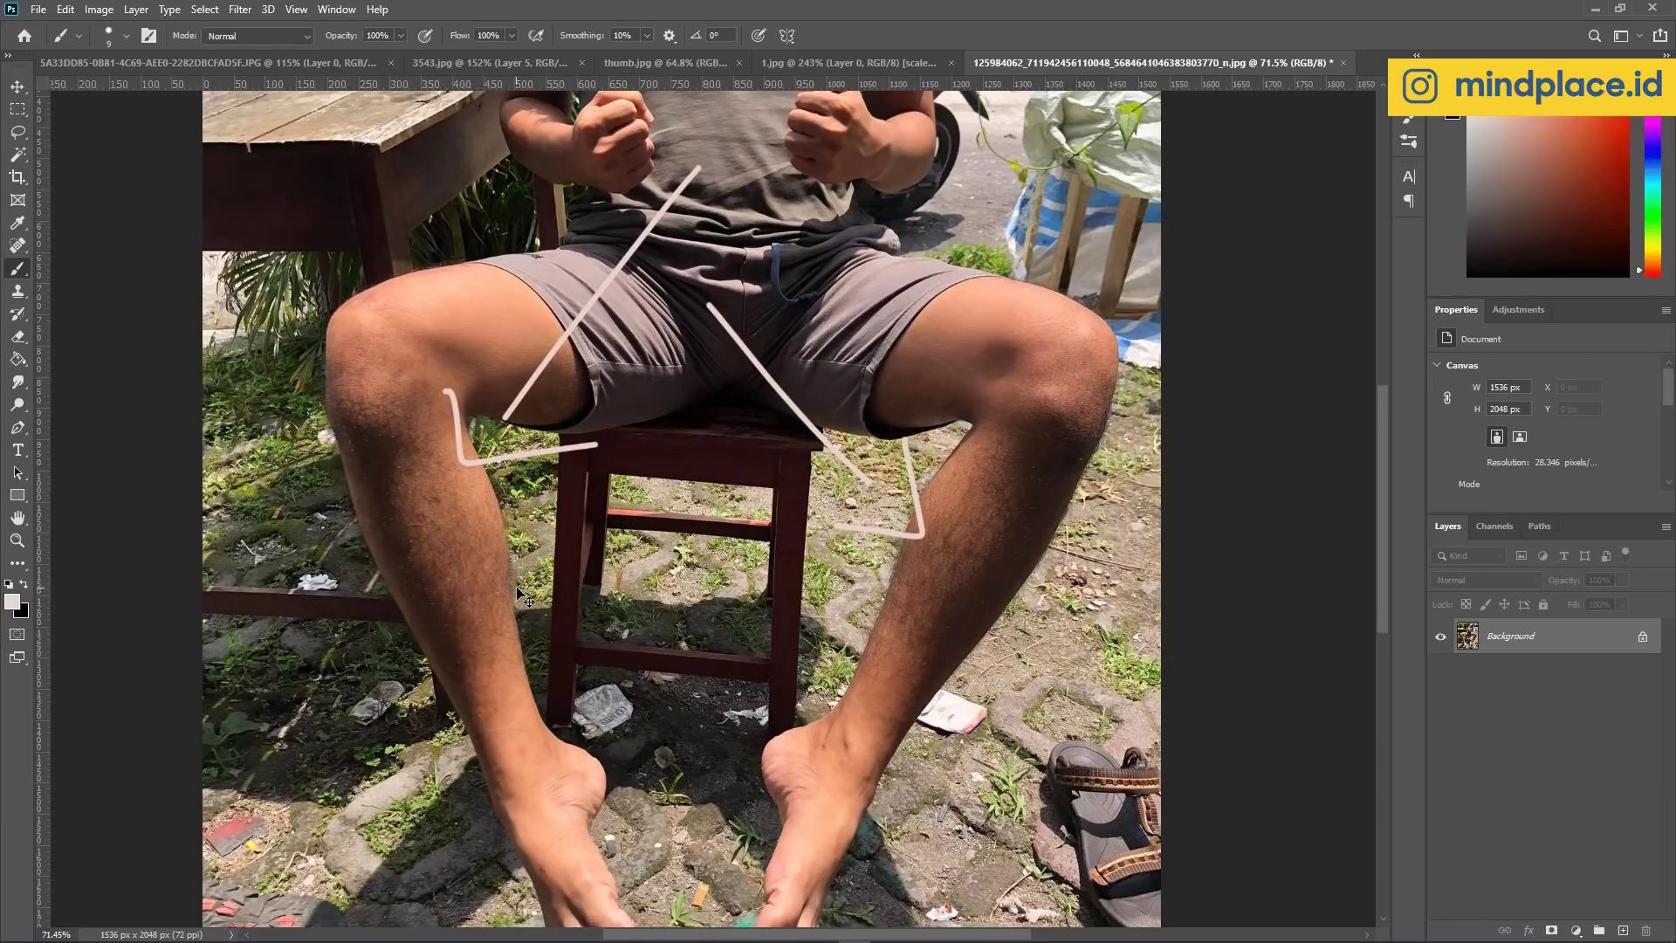
{"action": "key", "text": "ctrl+z"}
{"action": "key", "text": "ctrl+z"}
Bring the second seated photo into Photoshop and reframe the composite's figures.
{"action": "left_click", "coordinate": [724, 931]}
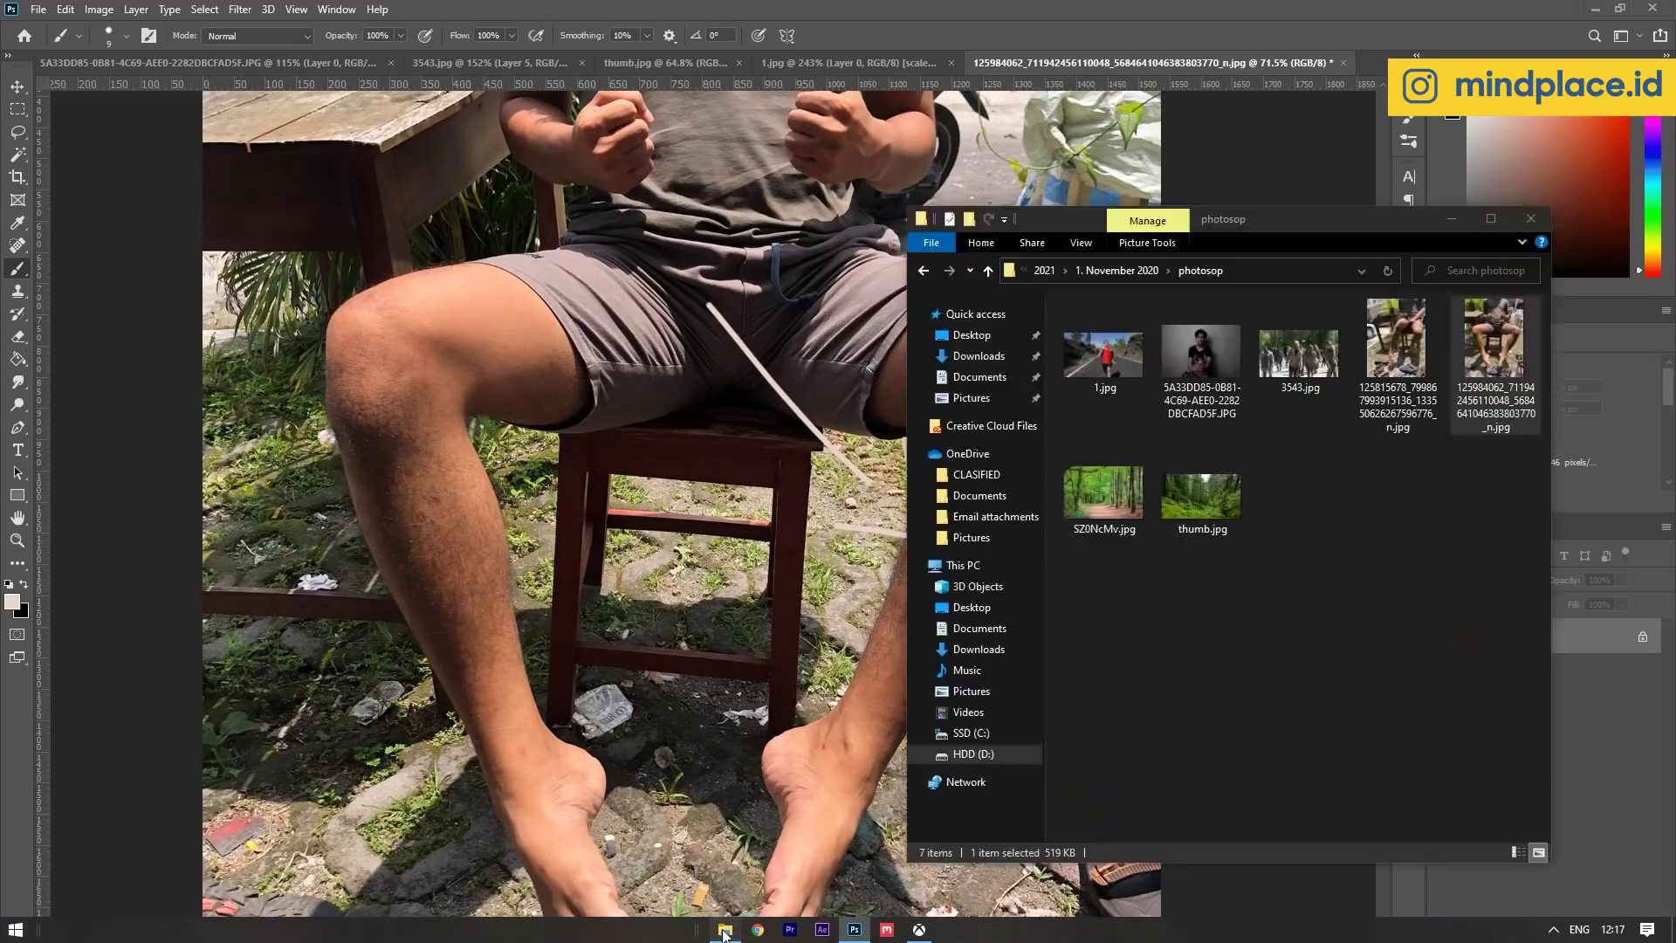
{"action": "left_click_drag", "start_coordinate": [1397, 344], "coordinate": [1332, 74]}
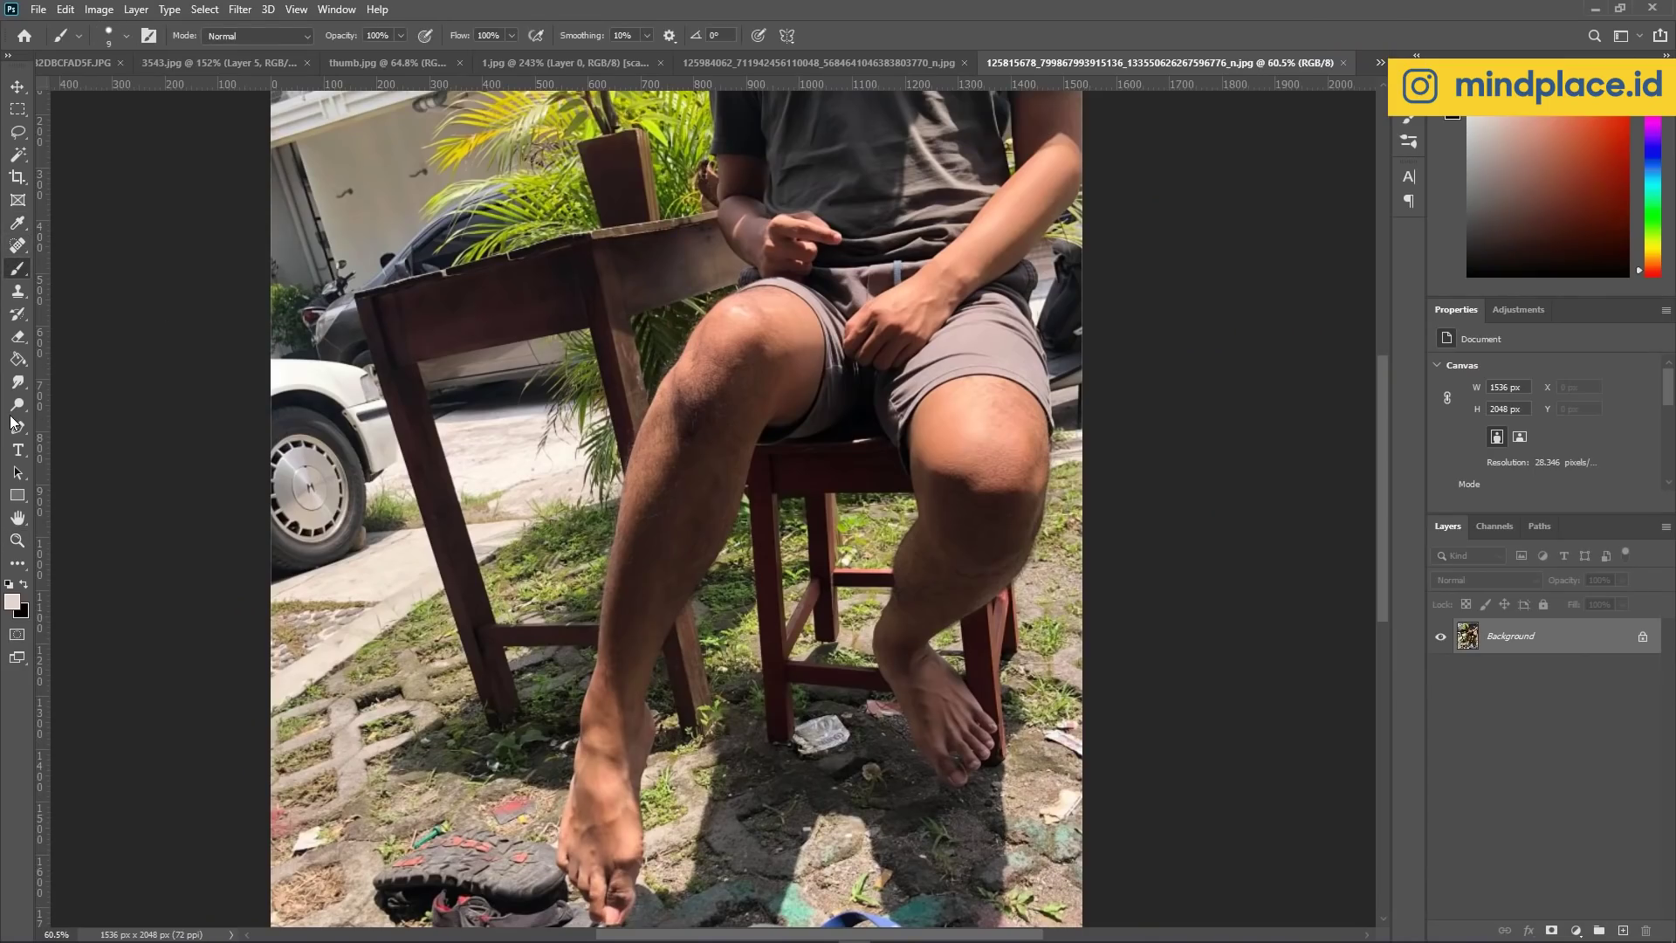
{"action": "left_click", "coordinate": [17, 427]}
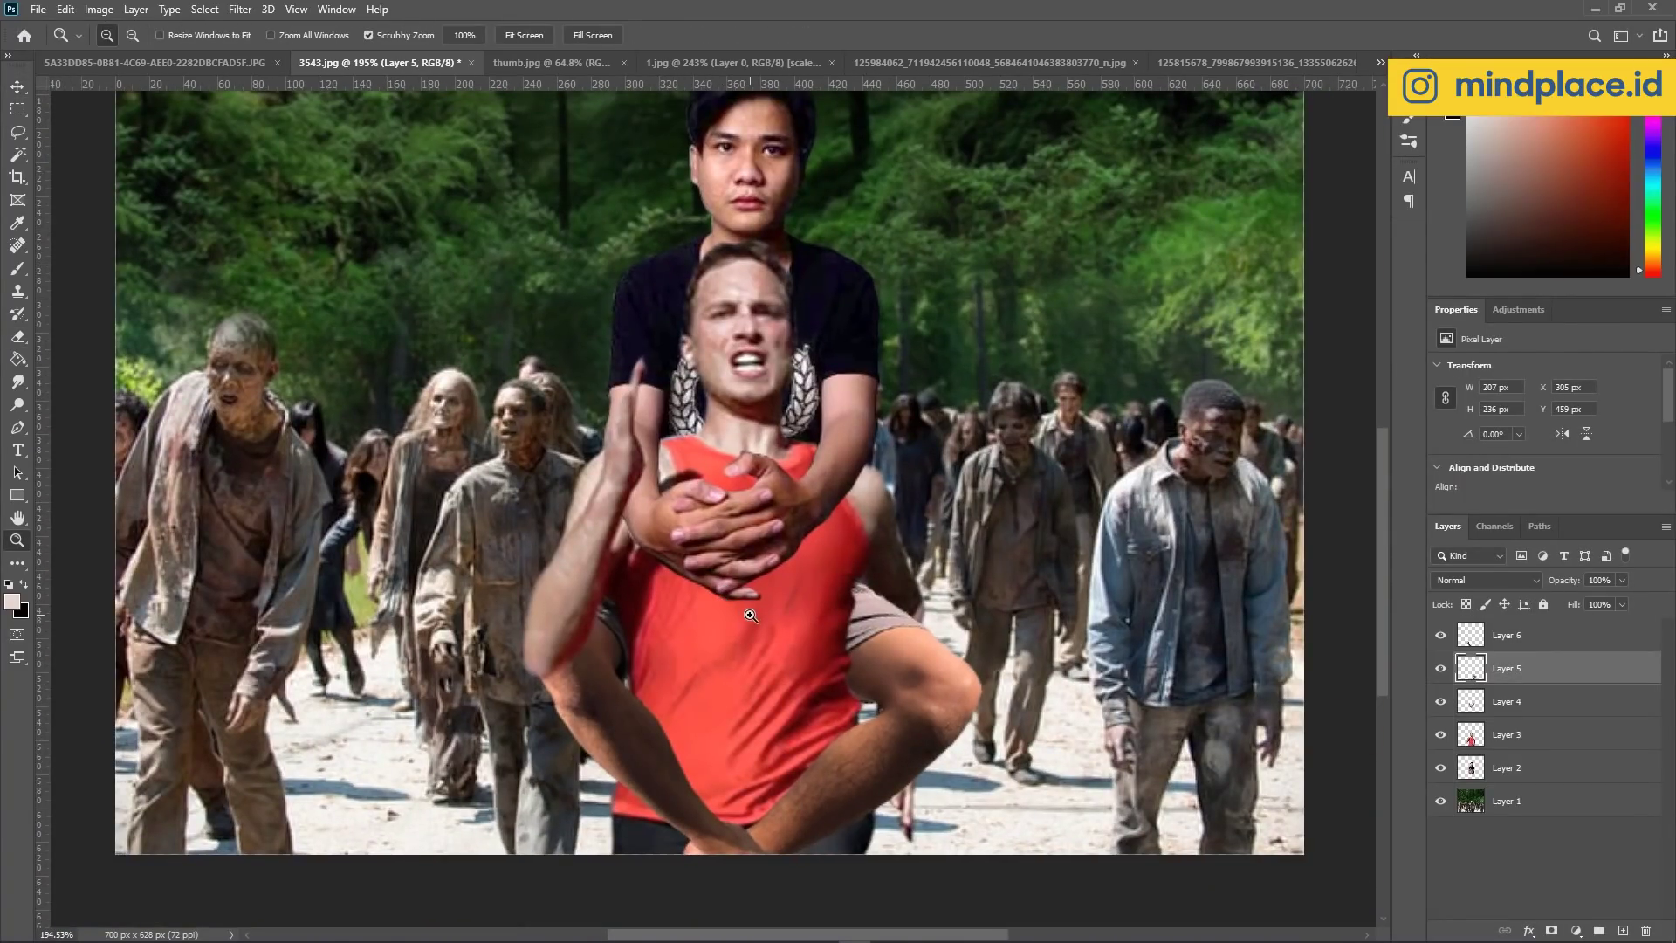
{"action": "mouse_move", "coordinate": [725, 602]}
{"action": "left_mouse_down"}
{"action": "mouse_move", "coordinate": [731, 703]}
{"action": "mouse_move", "coordinate": [708, 678]}
{"action": "left_mouse_up"}
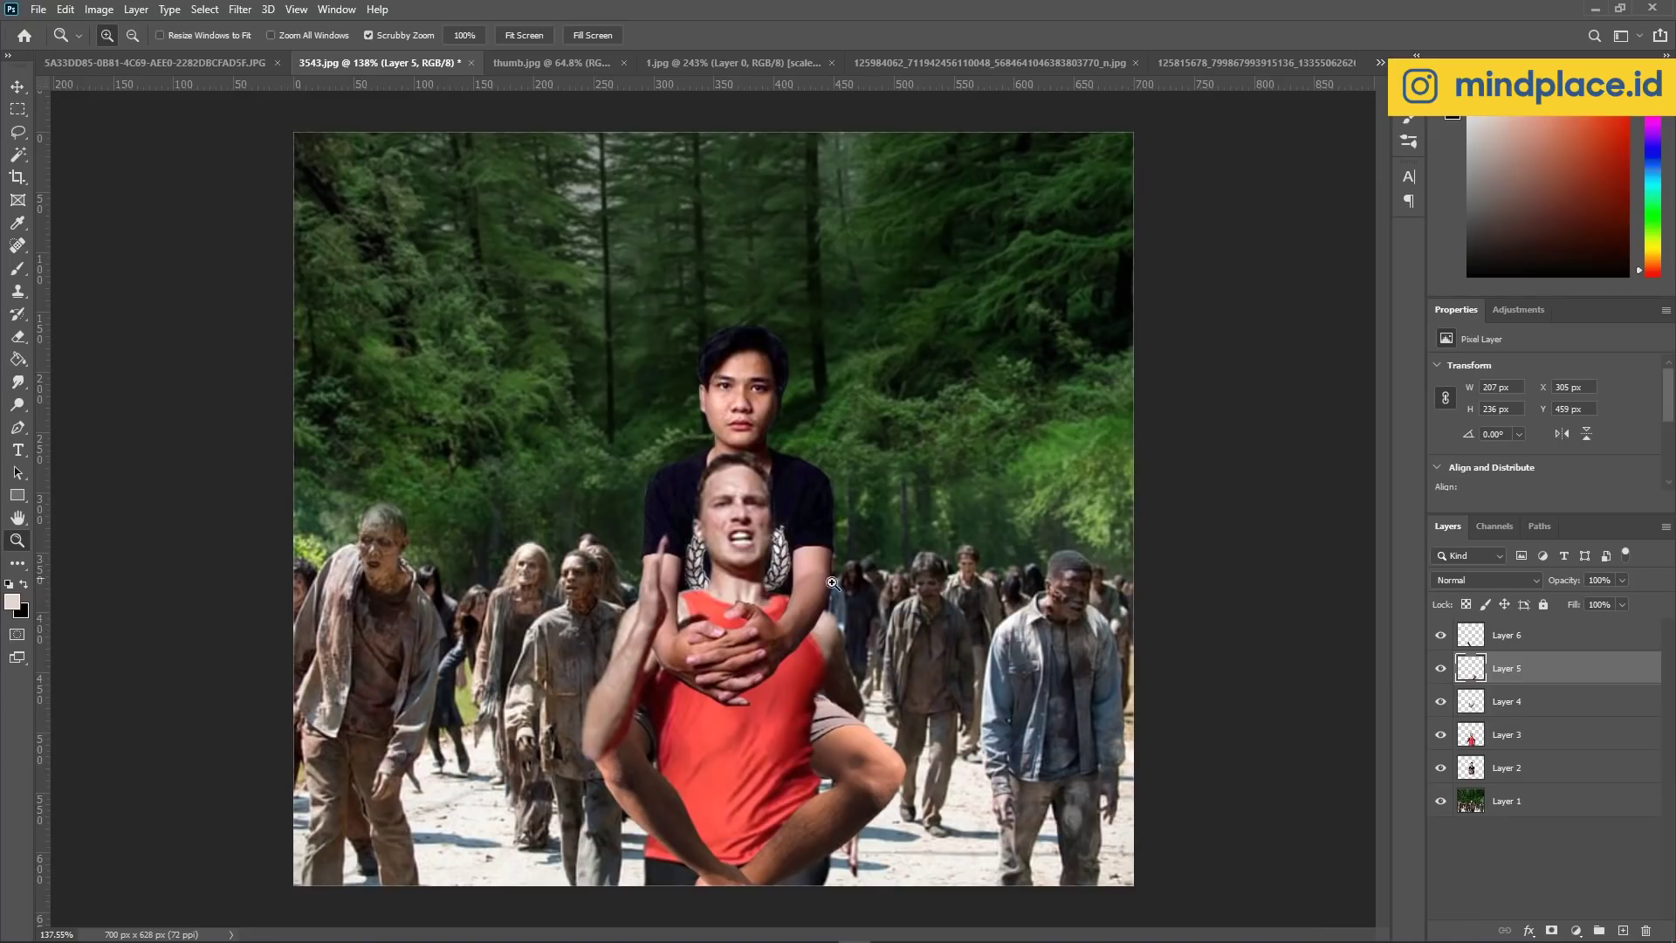
{"action": "left_click_drag", "start_coordinate": [697, 419], "coordinate": [759, 438]}
Give Layer 2 Saturation -22, then Contrast -11 with slightly lower Brightness.
{"action": "left_click", "coordinate": [1550, 639]}
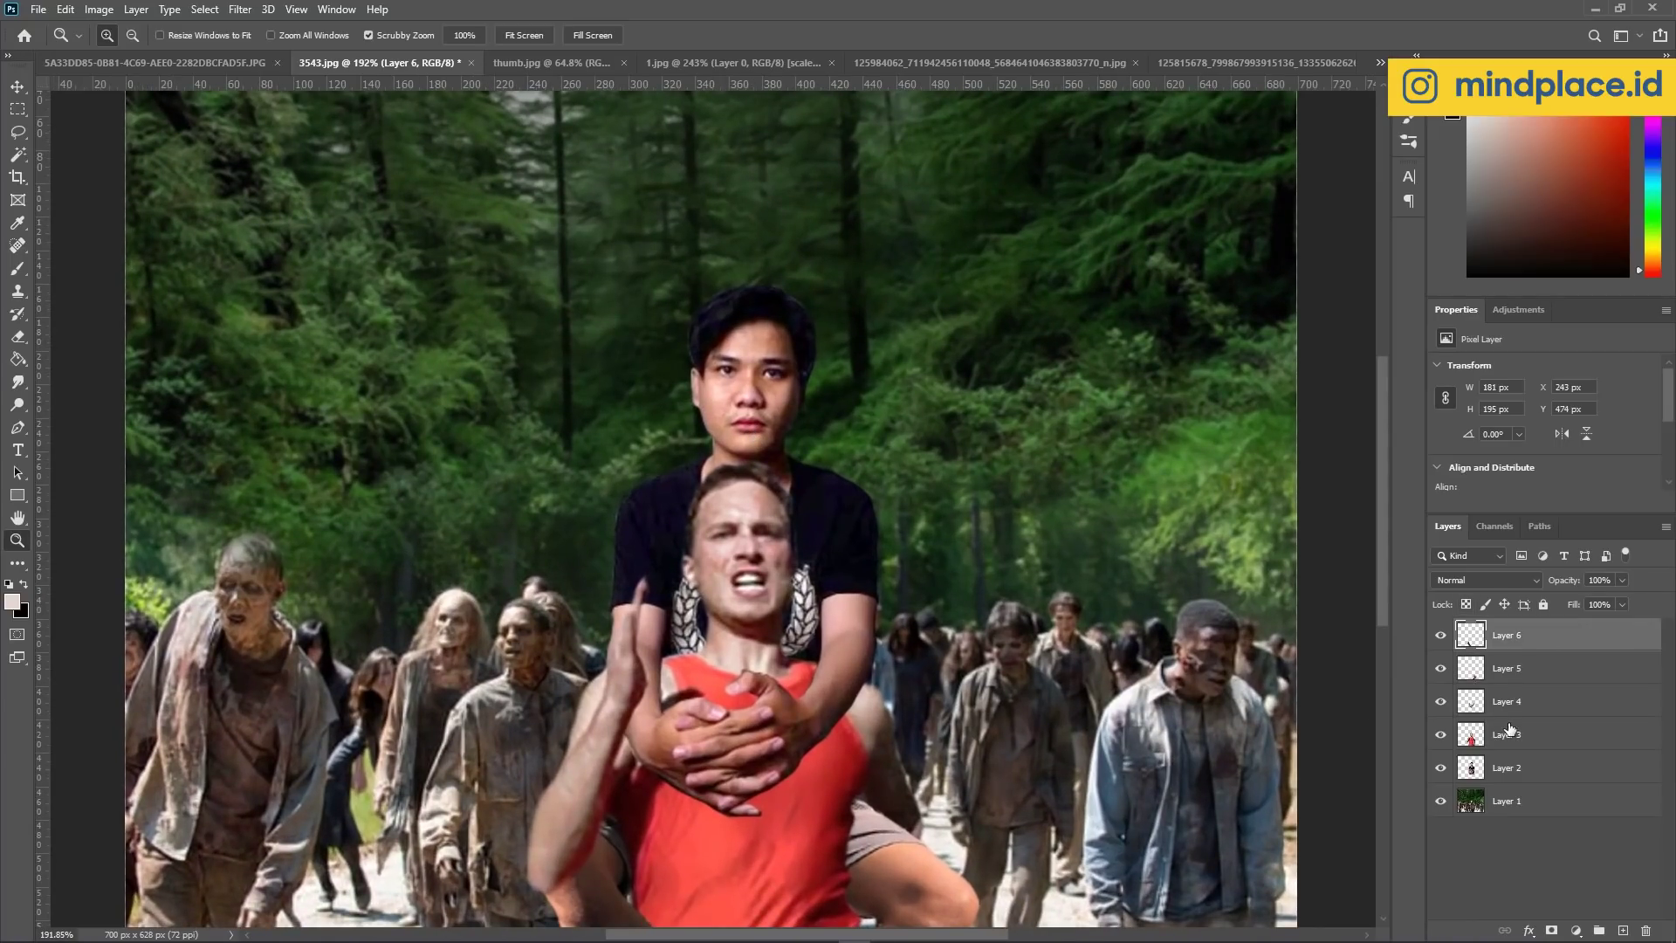
{"action": "left_click", "coordinate": [1510, 765]}
{"action": "key", "text": "ctrl+u"}
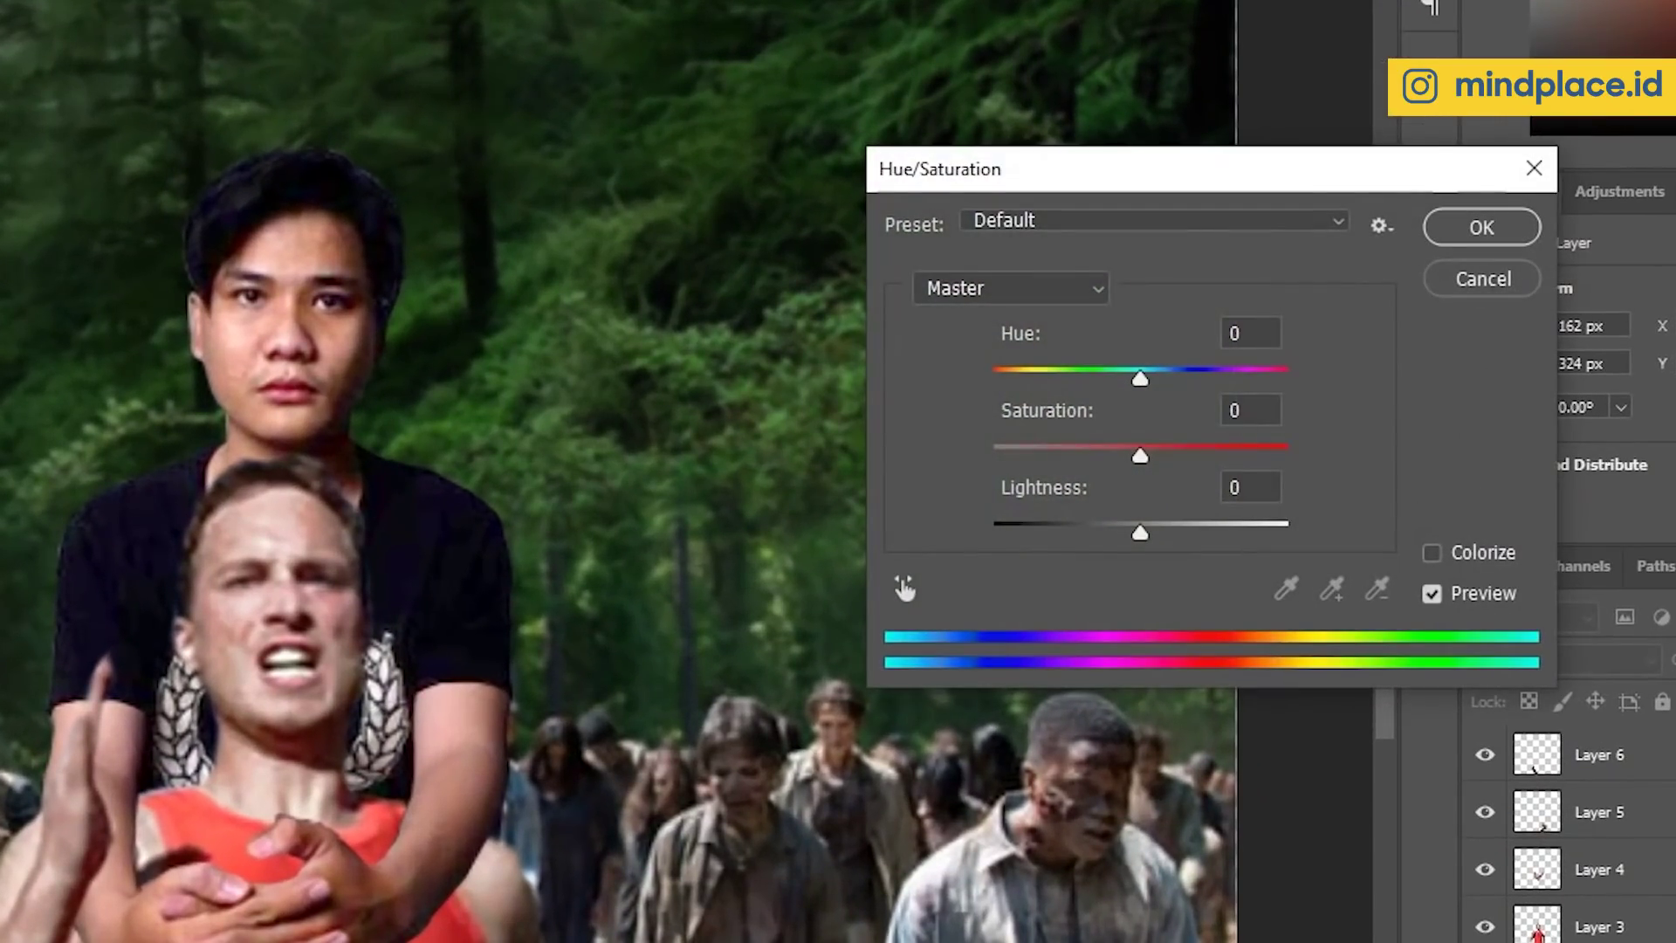
{"action": "left_click_drag", "start_coordinate": [1140, 455], "coordinate": [1108, 454]}
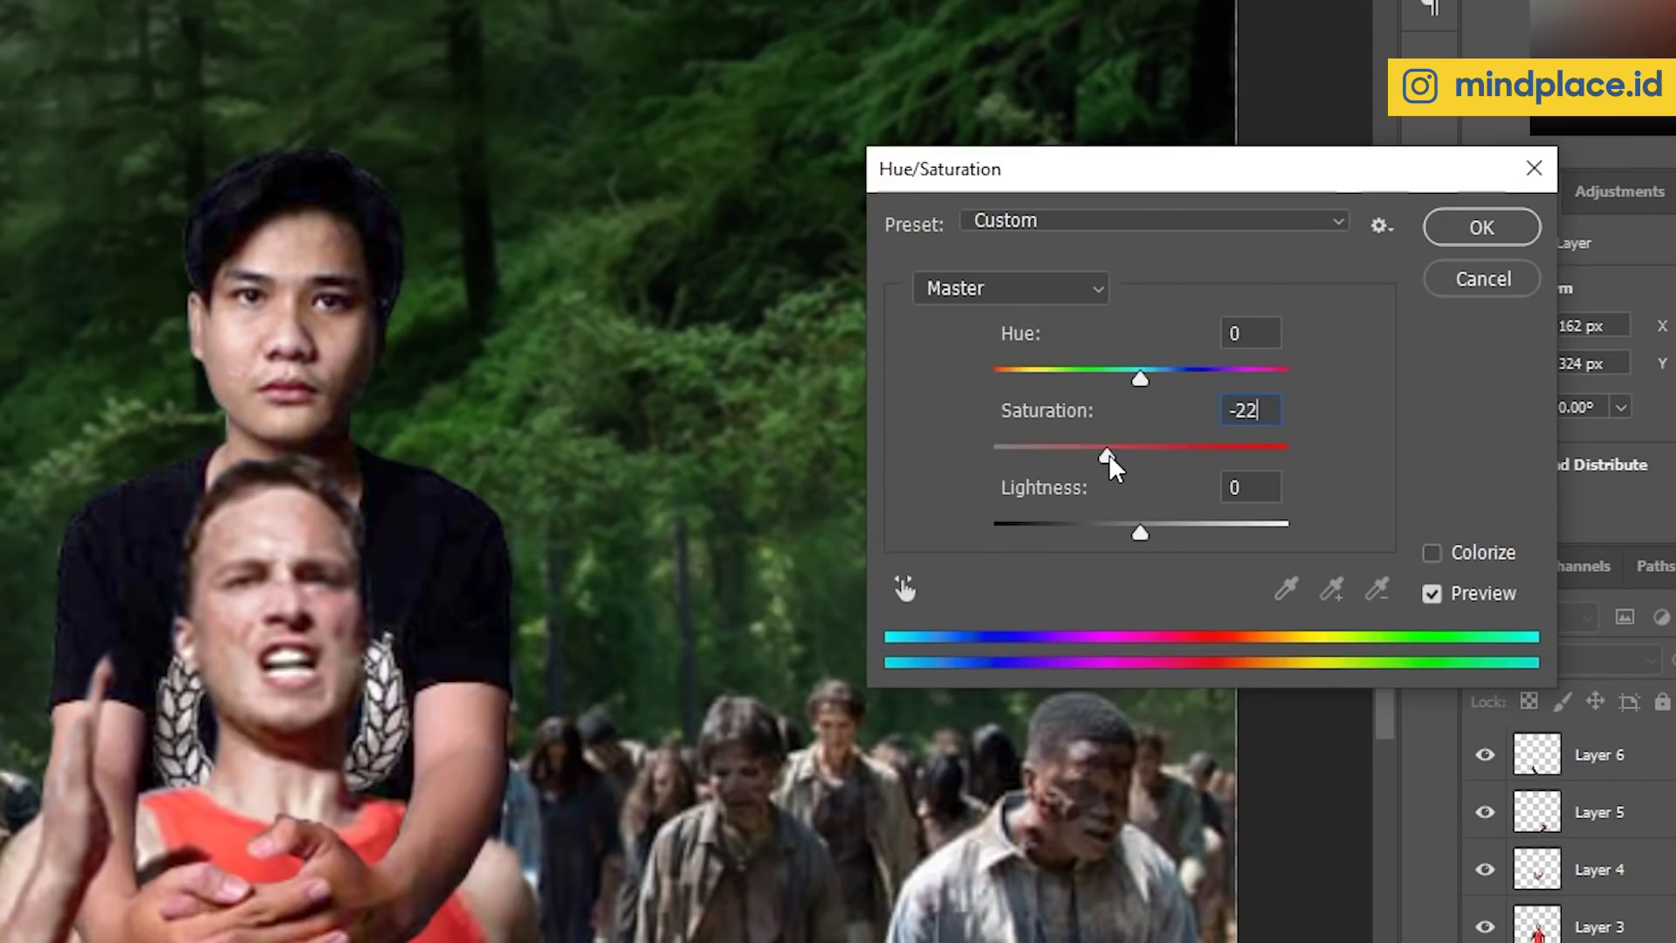
{"action": "left_click", "coordinate": [1481, 229]}
{"action": "left_click_drag", "start_coordinate": [1098, 253], "coordinate": [1066, 256]}
{"action": "left_click_drag", "start_coordinate": [1103, 186], "coordinate": [1100, 192]}
{"action": "left_click", "coordinate": [1297, 159]}
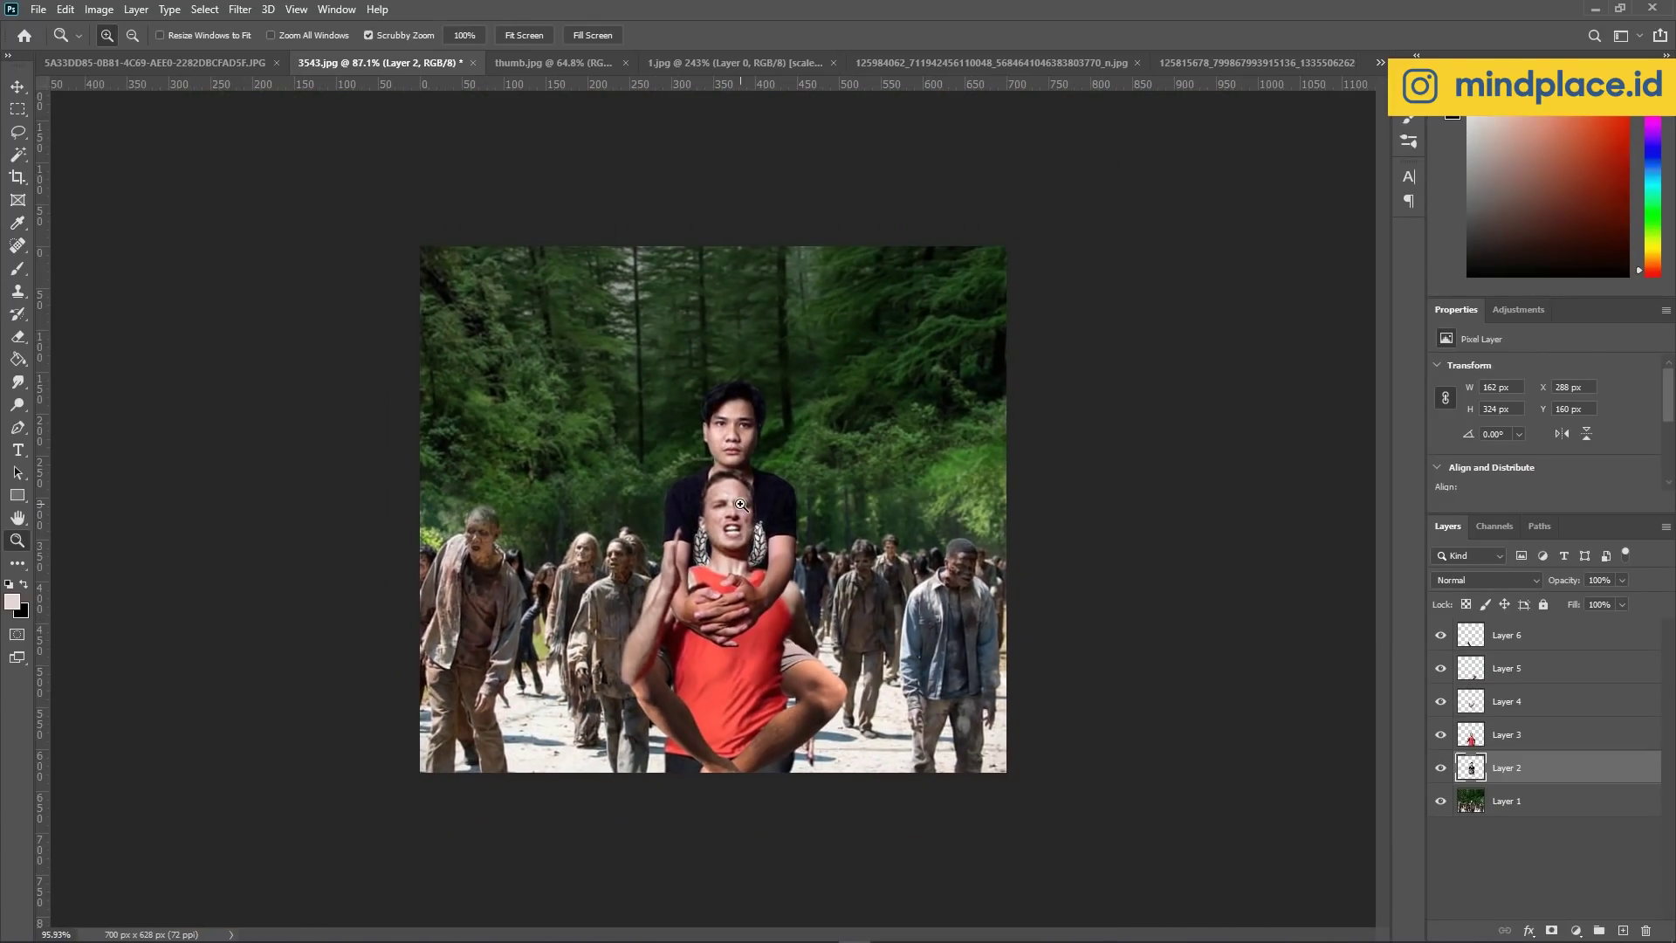
Zoom in, select another figure layer, and bring up Hue/Saturation for it.
{"action": "mouse_move", "coordinate": [744, 505]}
{"action": "left_mouse_down"}
{"action": "mouse_move", "coordinate": [762, 732]}
{"action": "mouse_move", "coordinate": [790, 682]}
{"action": "left_mouse_up"}
{"action": "left_click", "coordinate": [1528, 677]}
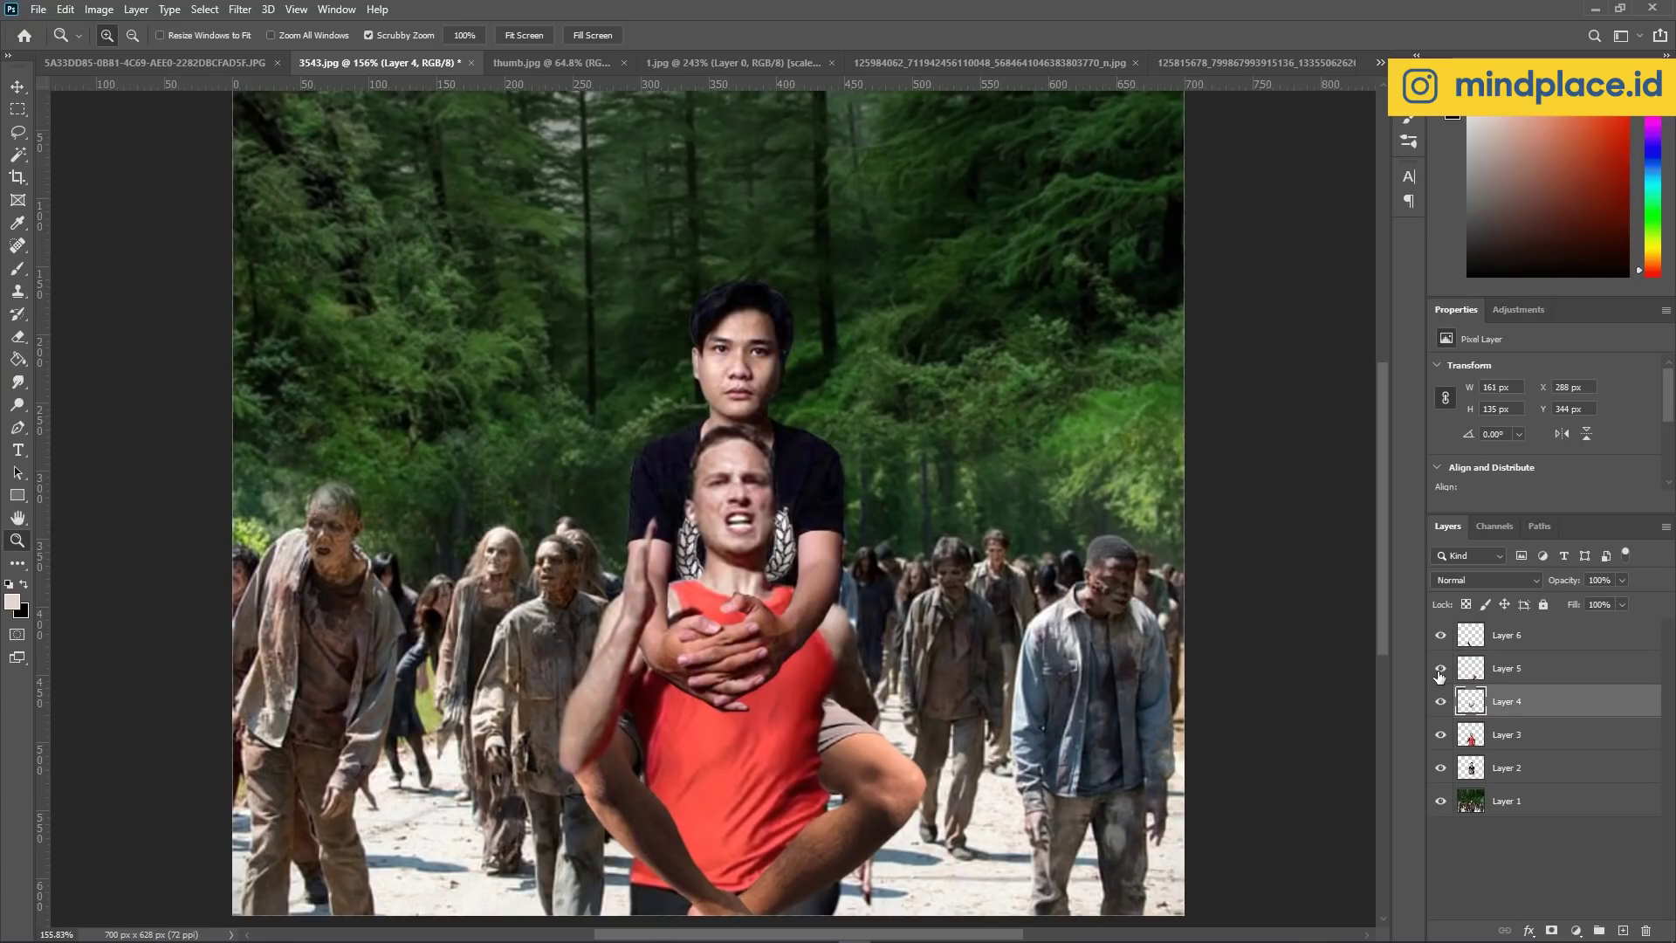
{"action": "key", "text": "ctrl+u"}
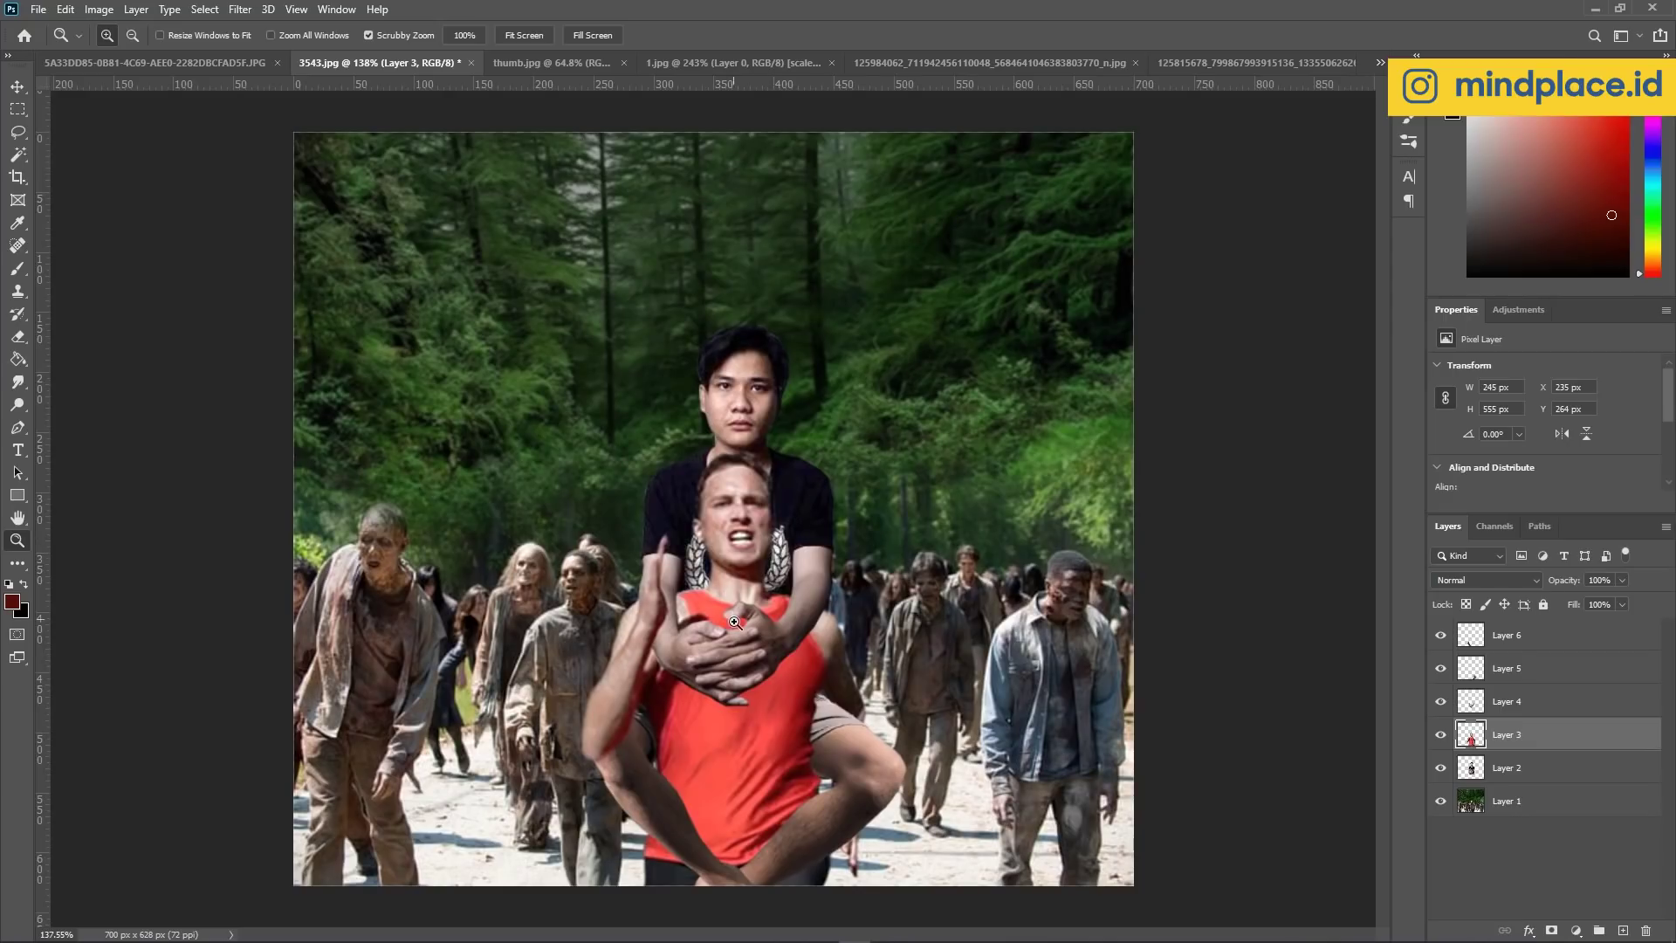
Zoom to the runner's arms, add Layer 7 above Layer 3, and toggle Layers 4 and 6.
{"action": "left_click_drag", "start_coordinate": [733, 613], "coordinate": [756, 669]}
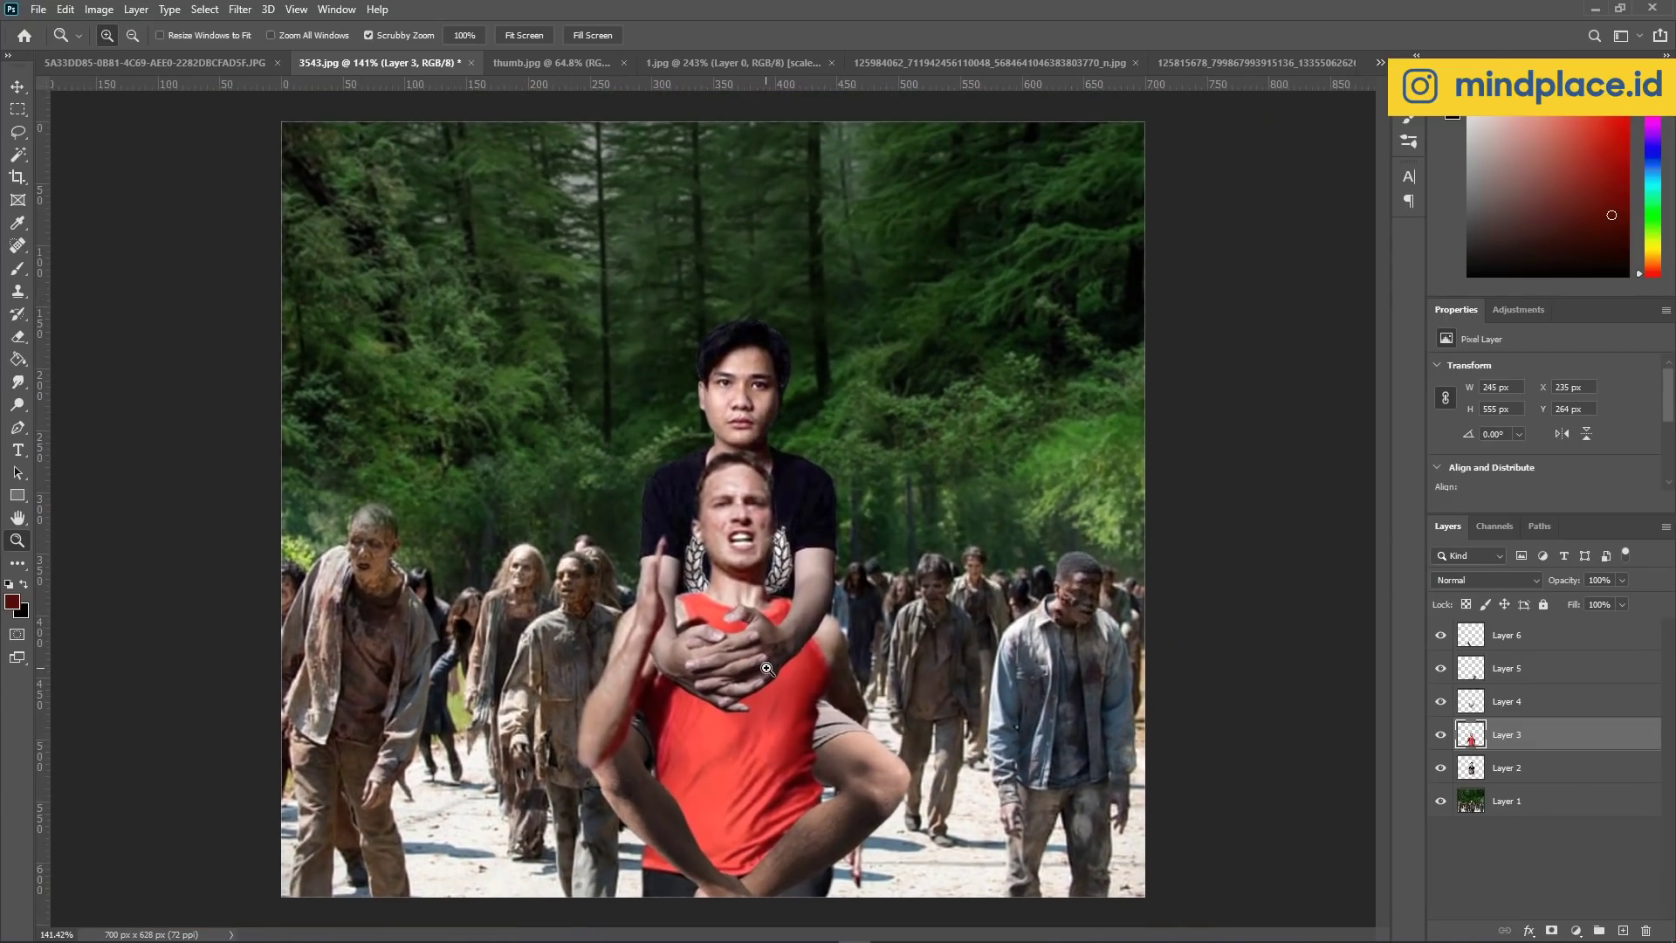
{"action": "left_click_drag", "start_coordinate": [894, 753], "coordinate": [915, 775]}
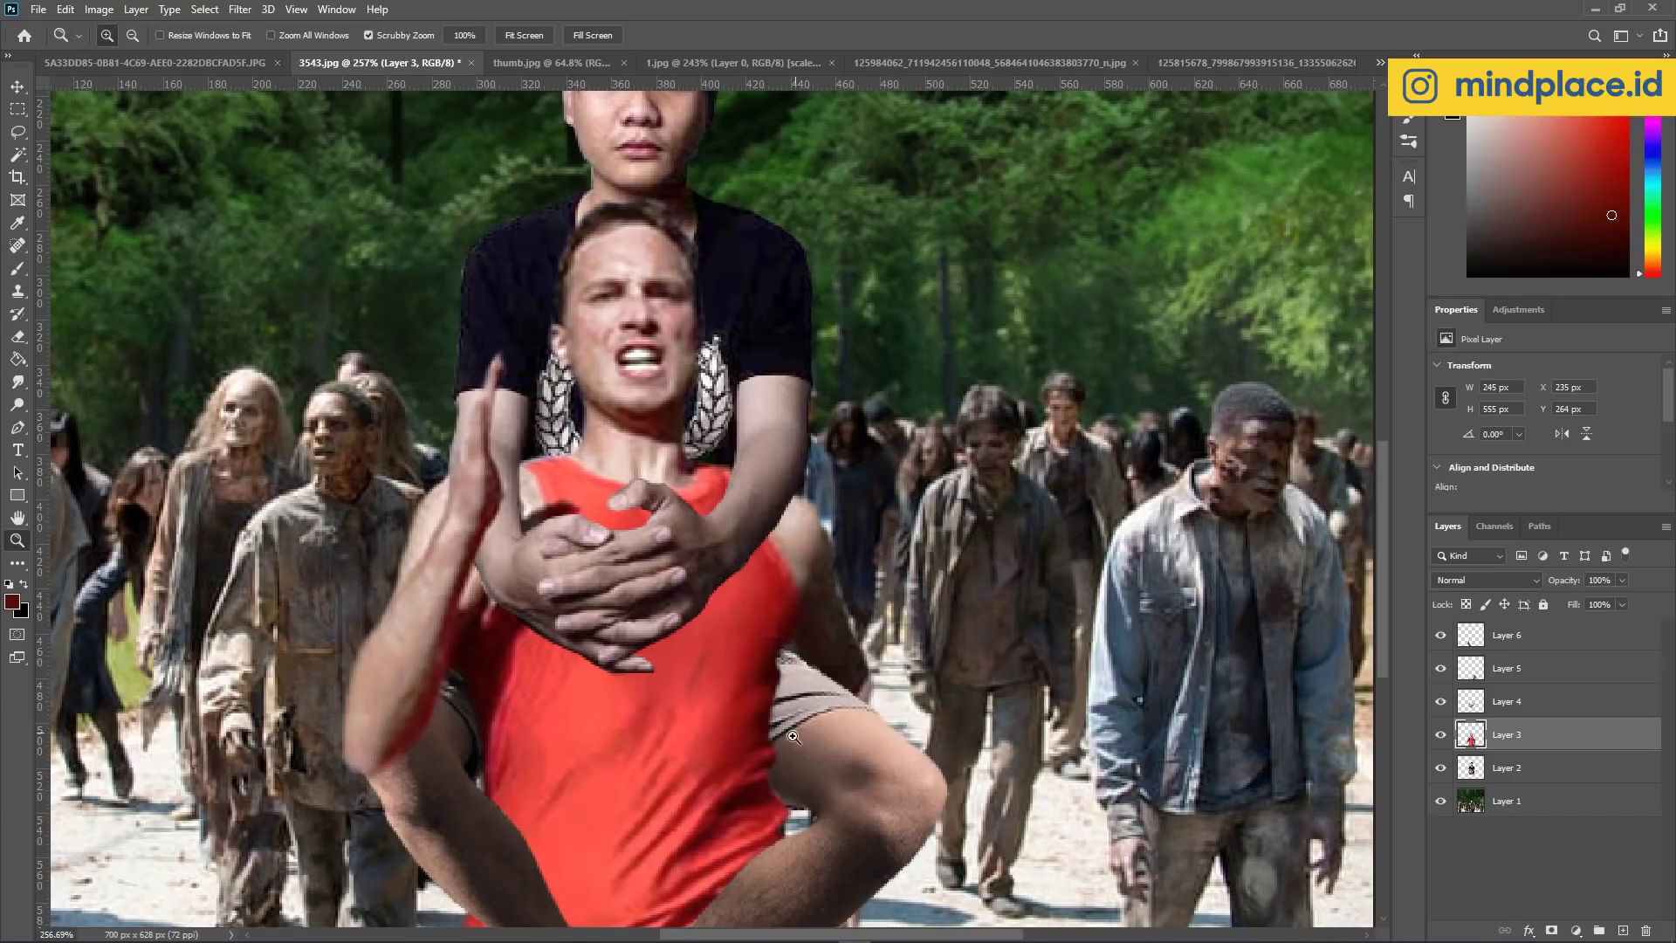
{"action": "left_click_drag", "start_coordinate": [709, 314], "coordinate": [817, 394]}
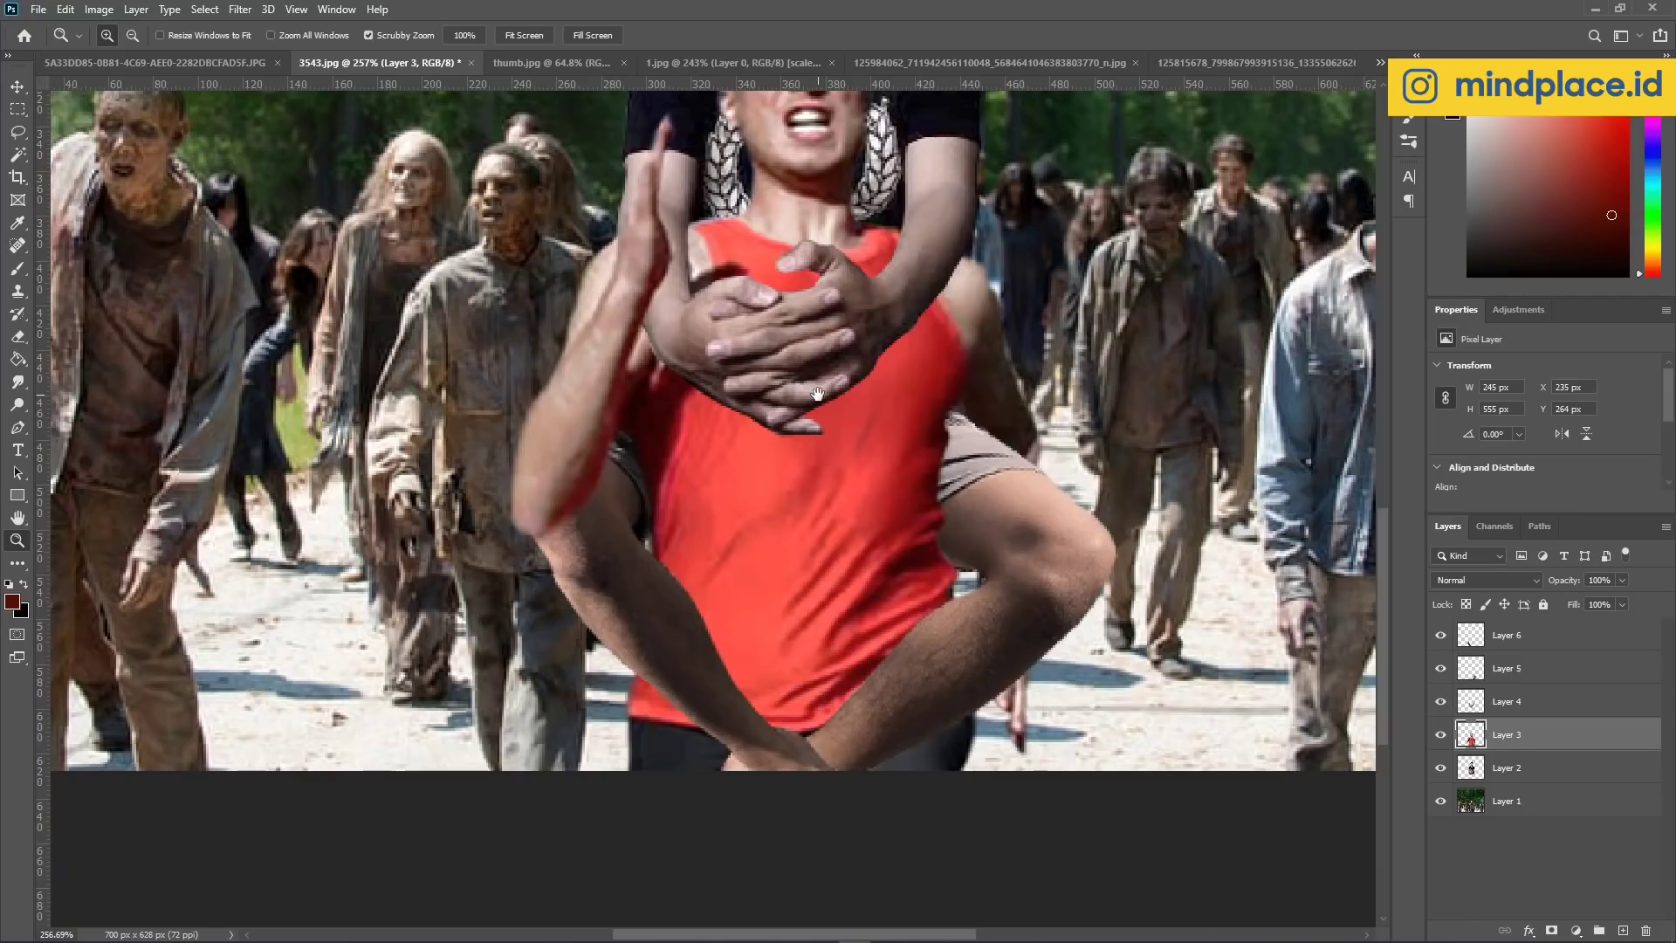
{"action": "scroll", "coordinate": [764, 598], "scroll_direction": "up", "scroll_amount": 3}
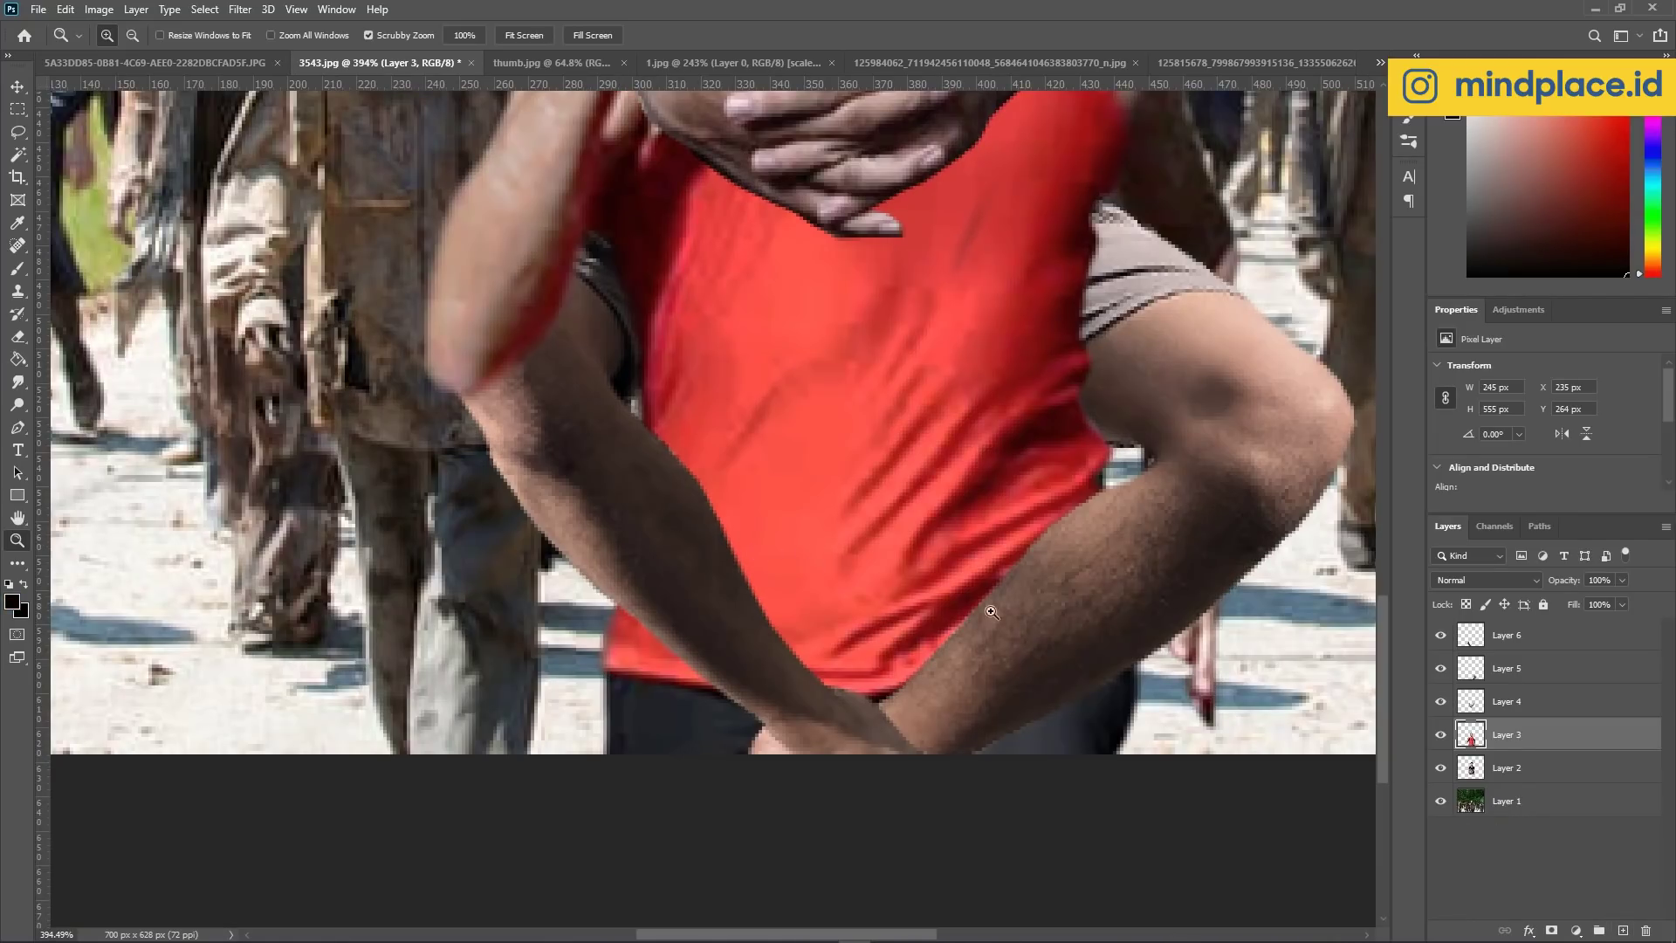
{"action": "left_click", "coordinate": [1620, 931]}
{"action": "left_click", "coordinate": [1441, 702]}
{"action": "left_click", "coordinate": [1441, 702]}
{"action": "left_click", "coordinate": [1441, 636]}
{"action": "left_click", "coordinate": [1441, 636]}
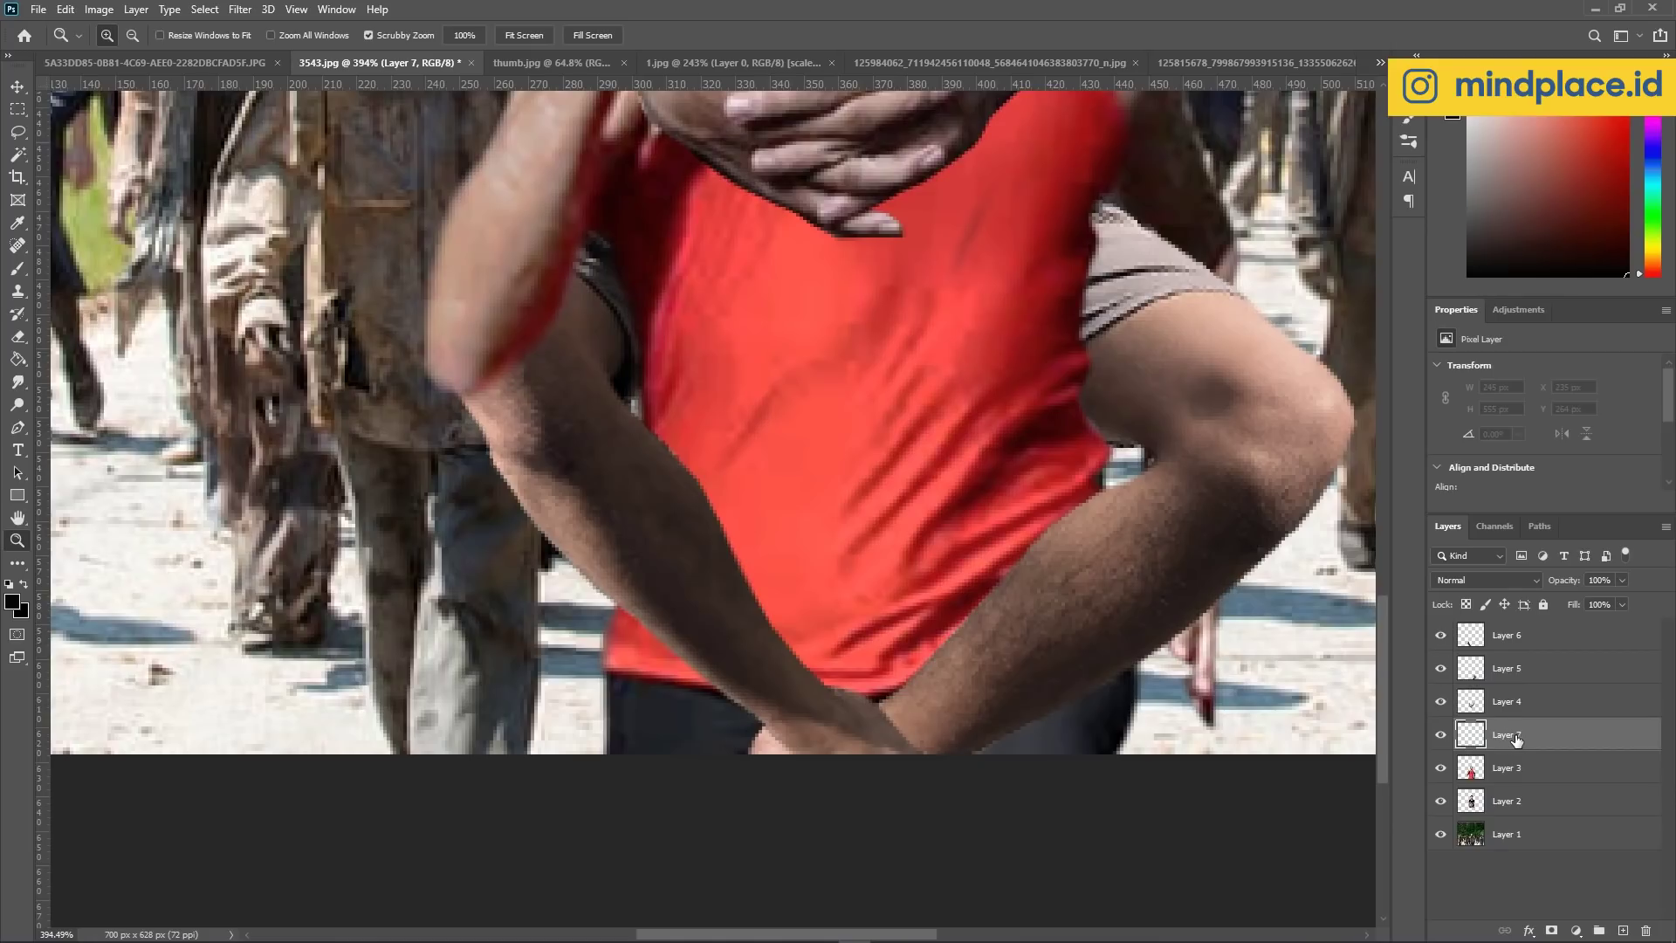
Paint skin tone over the gap by the forearm using a 50%-hardness brush.
{"action": "left_click", "coordinate": [17, 268]}
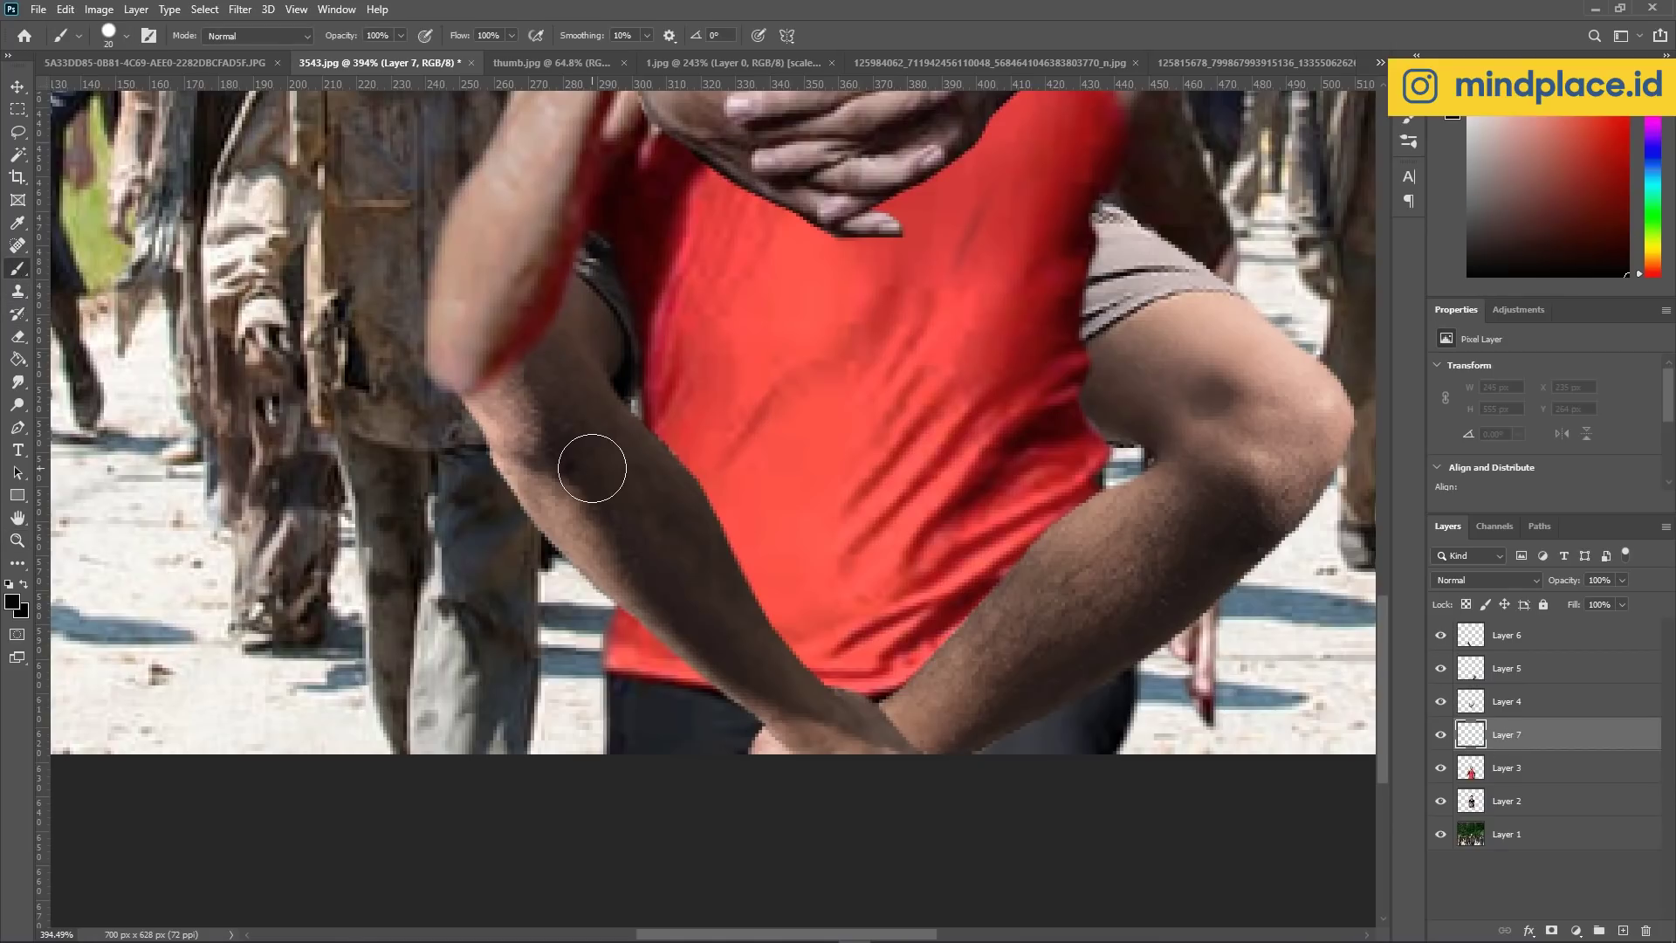
{"action": "left_click_drag", "start_coordinate": [643, 455], "coordinate": [641, 424]}
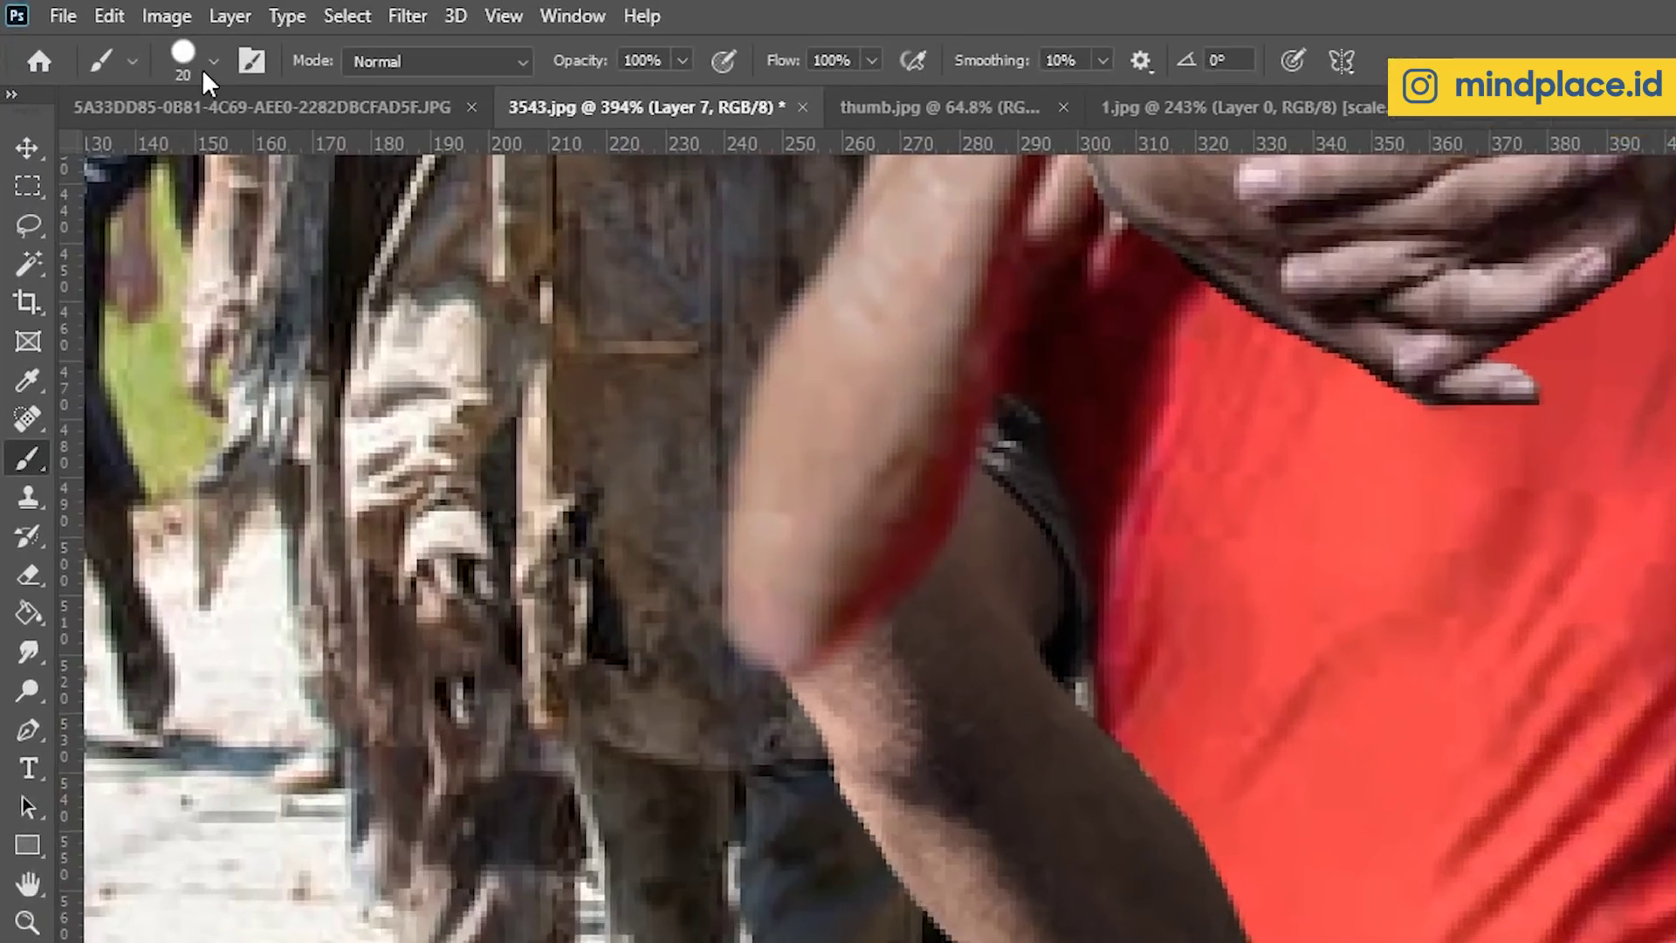
{"action": "left_click", "coordinate": [126, 35]}
{"action": "left_click_drag", "start_coordinate": [206, 128], "coordinate": [153, 133]}
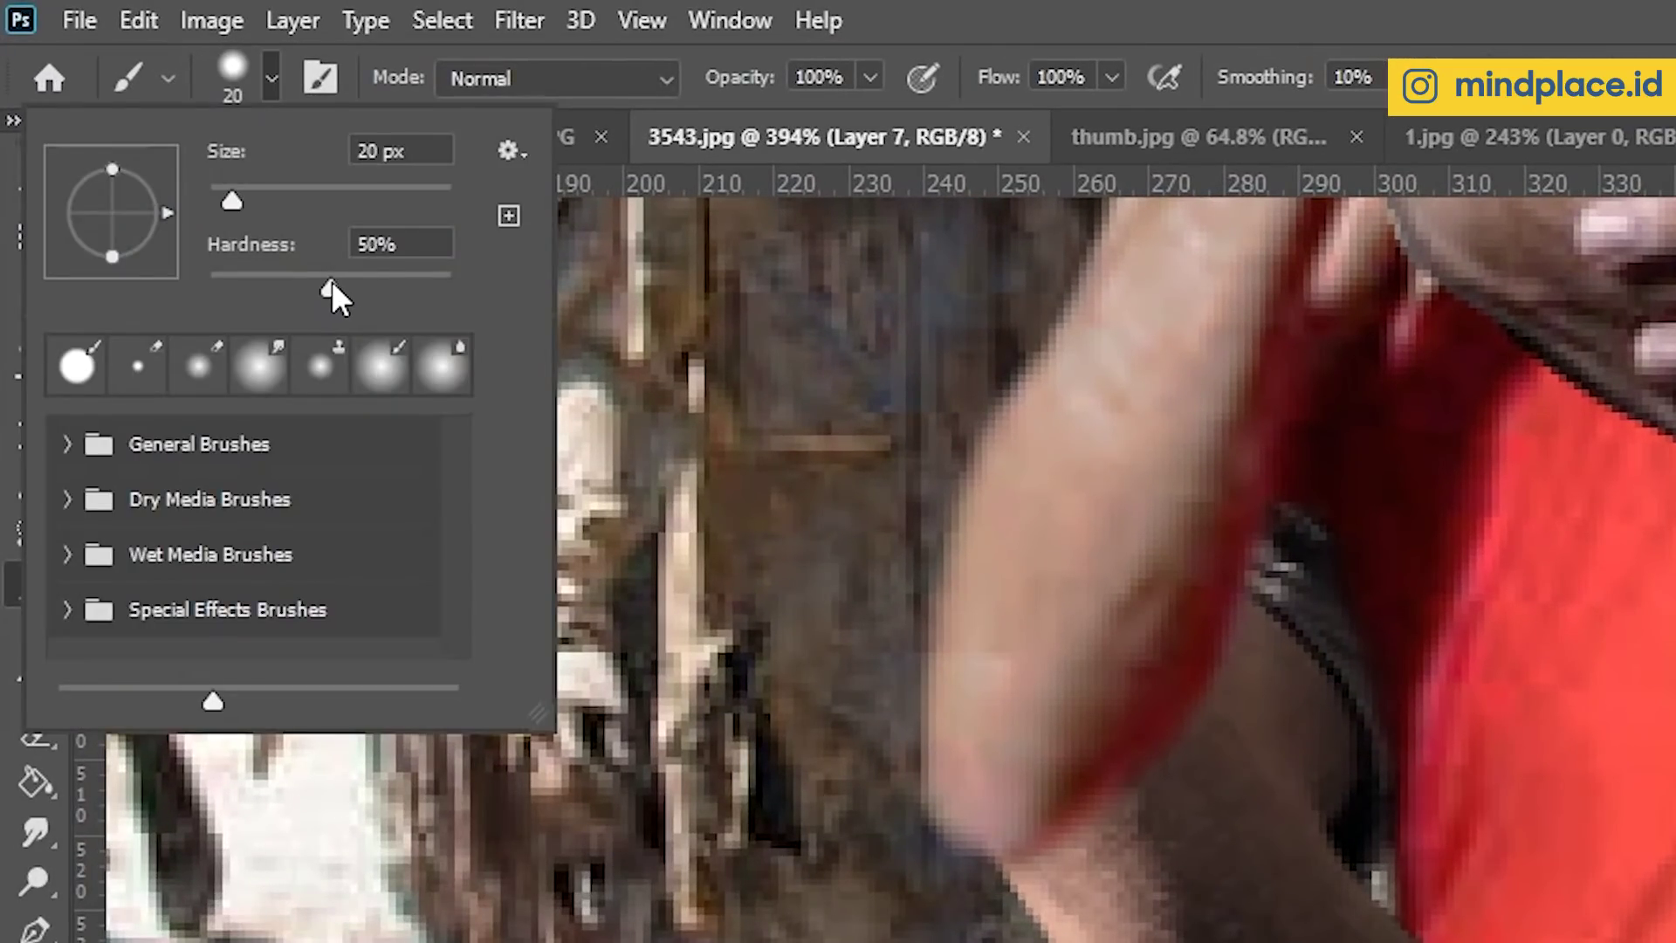
{"action": "key", "text": "Return"}
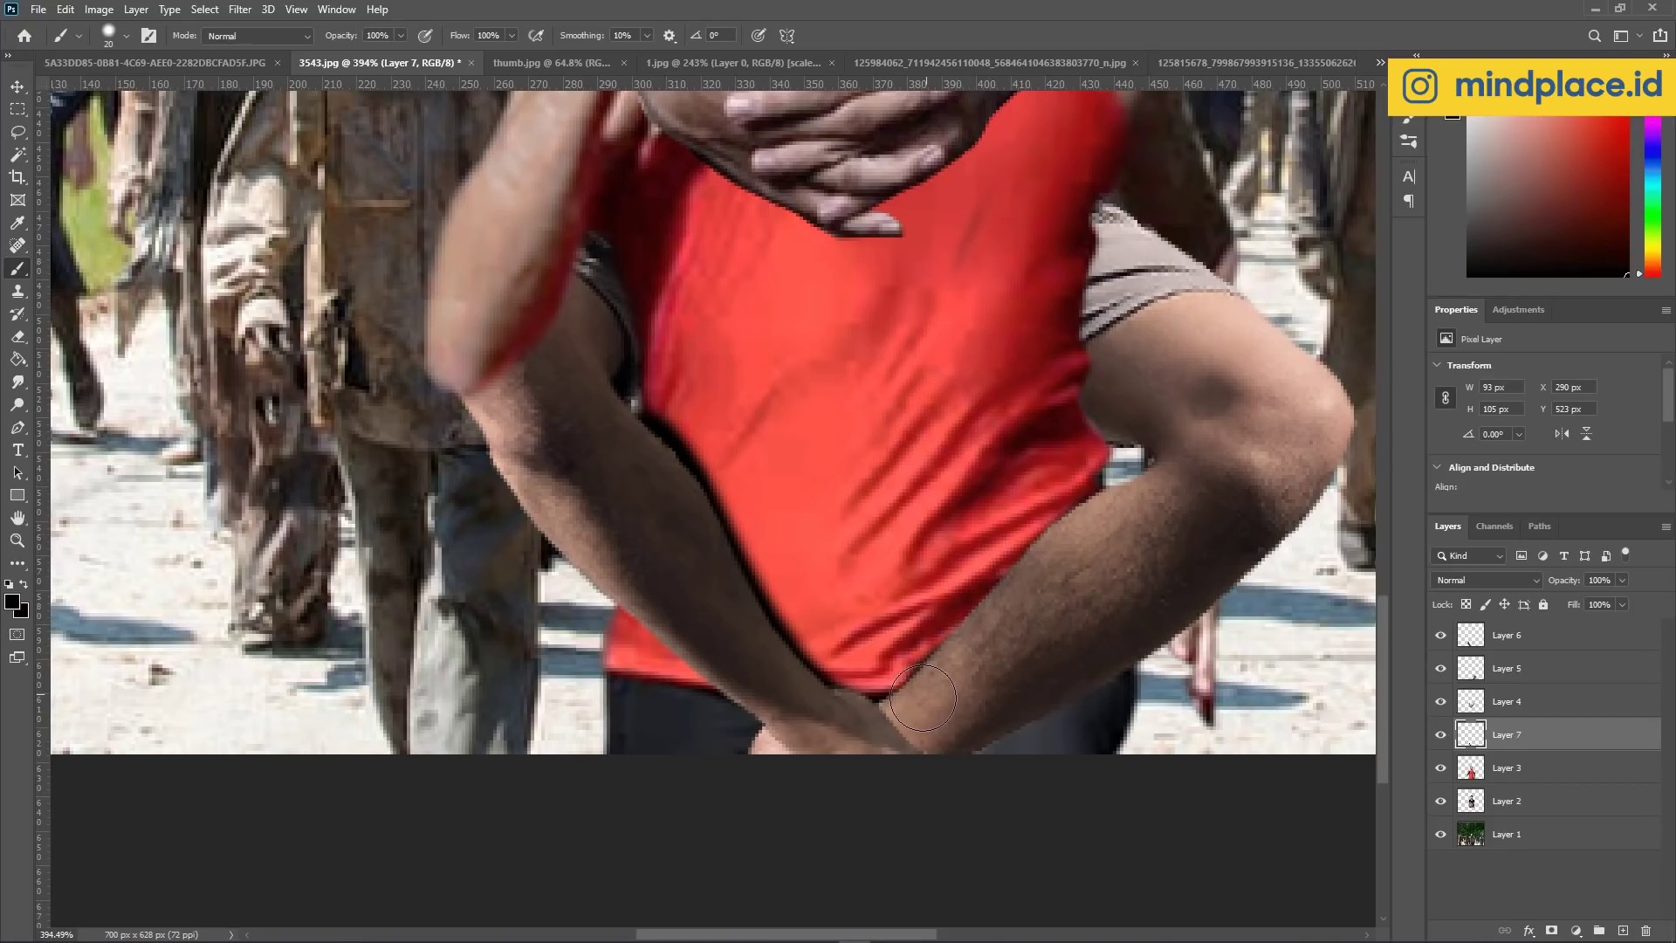
{"action": "left_click_drag", "start_coordinate": [1108, 645], "coordinate": [1167, 542]}
Colorize the layer in Hue/Saturation with Lightness +16 and Saturation 40.
{"action": "key", "text": "z"}
{"action": "mouse_move", "coordinate": [1219, 401]}
{"action": "left_mouse_down"}
{"action": "mouse_move", "coordinate": [778, 459]}
{"action": "mouse_move", "coordinate": [795, 459]}
{"action": "left_mouse_up"}
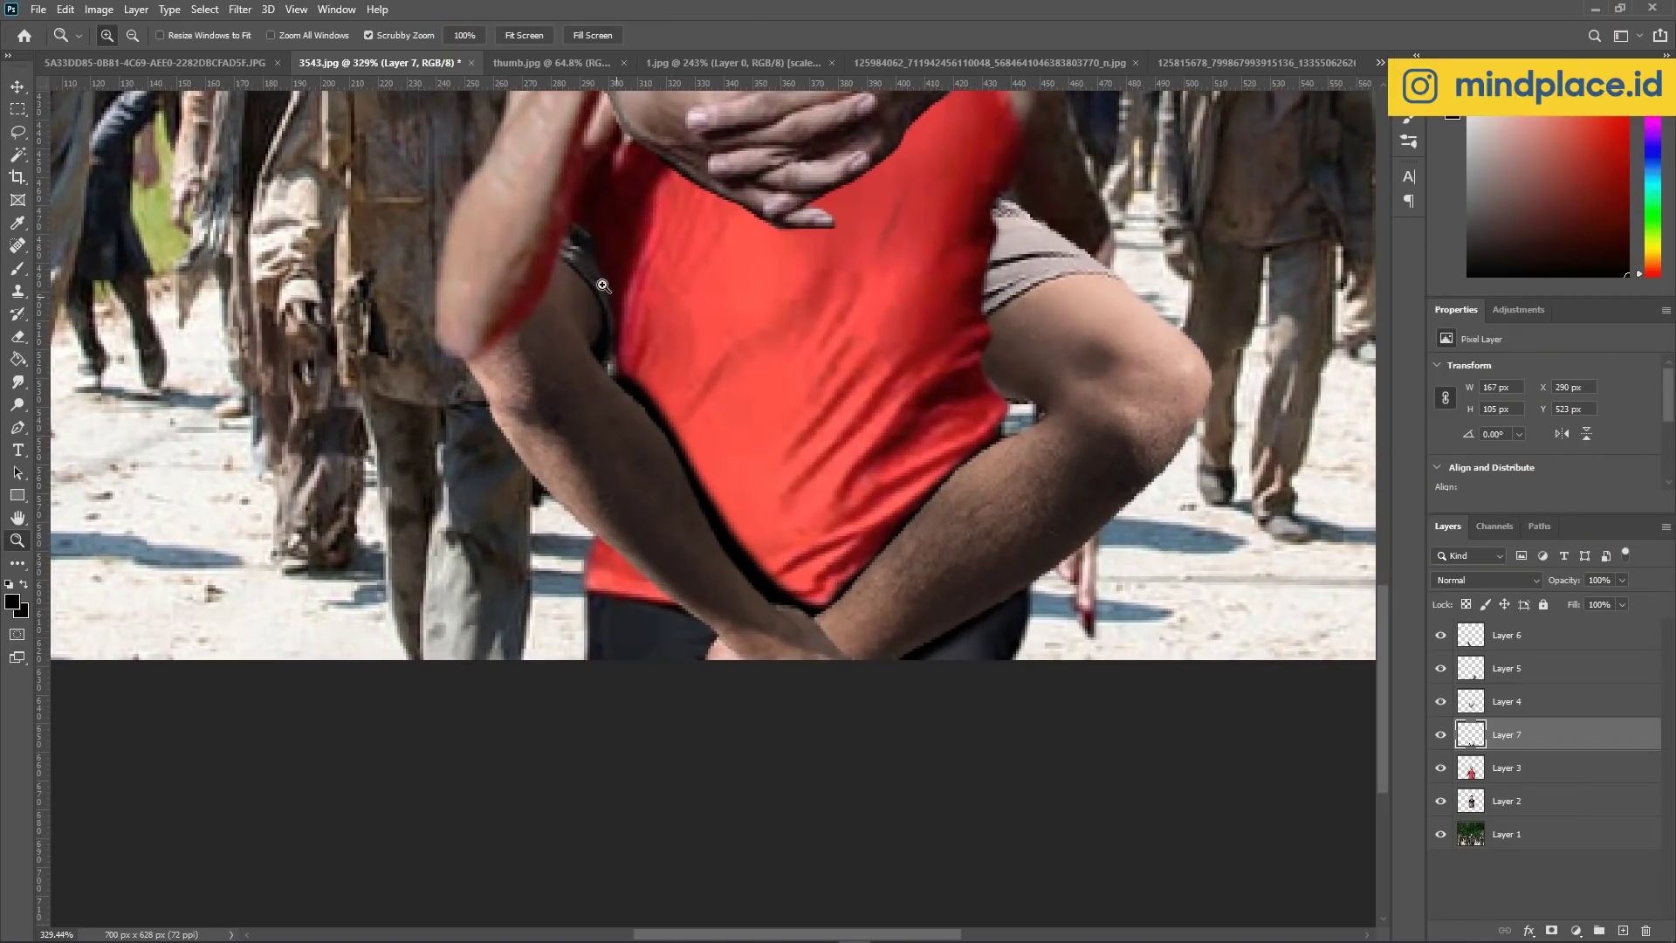
{"action": "key", "text": "ctrl+u"}
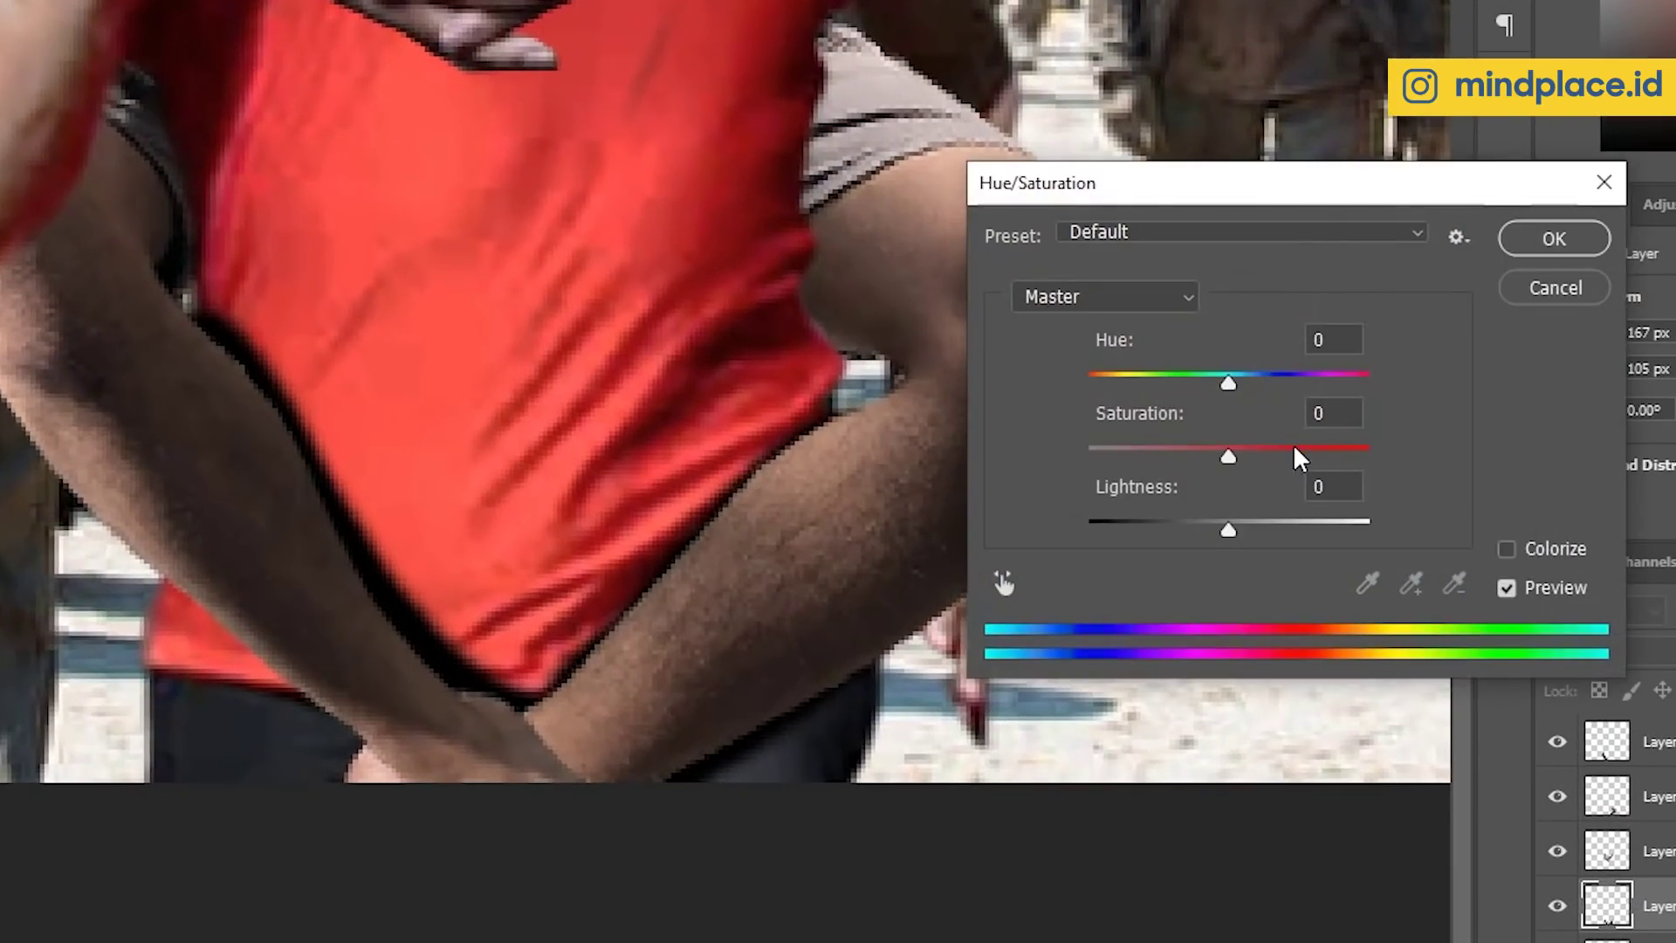
{"action": "left_click", "coordinate": [1506, 548]}
{"action": "mouse_move", "coordinate": [1228, 526]}
{"action": "left_mouse_down"}
{"action": "mouse_move", "coordinate": [1277, 520]}
{"action": "mouse_move", "coordinate": [1251, 526]}
{"action": "left_mouse_up"}
{"action": "left_click_drag", "start_coordinate": [1158, 455], "coordinate": [1210, 454]}
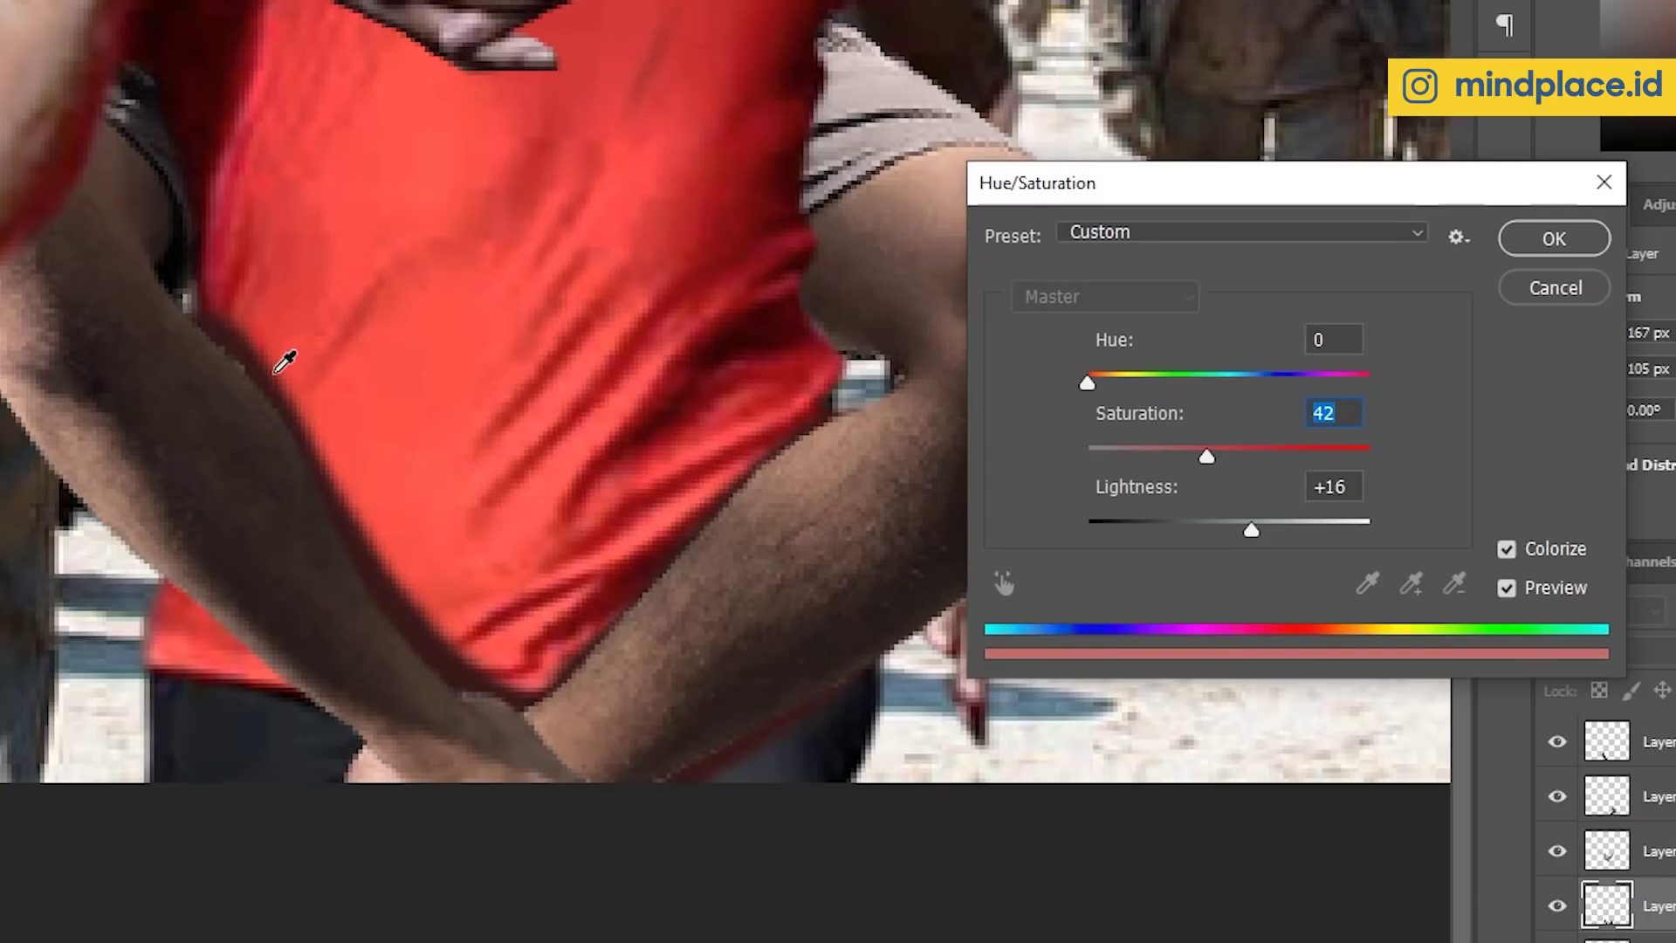
{"action": "left_click", "coordinate": [1192, 454]}
{"action": "left_click_drag", "start_coordinate": [1192, 453], "coordinate": [1202, 454]}
{"action": "left_click", "coordinate": [1553, 239]}
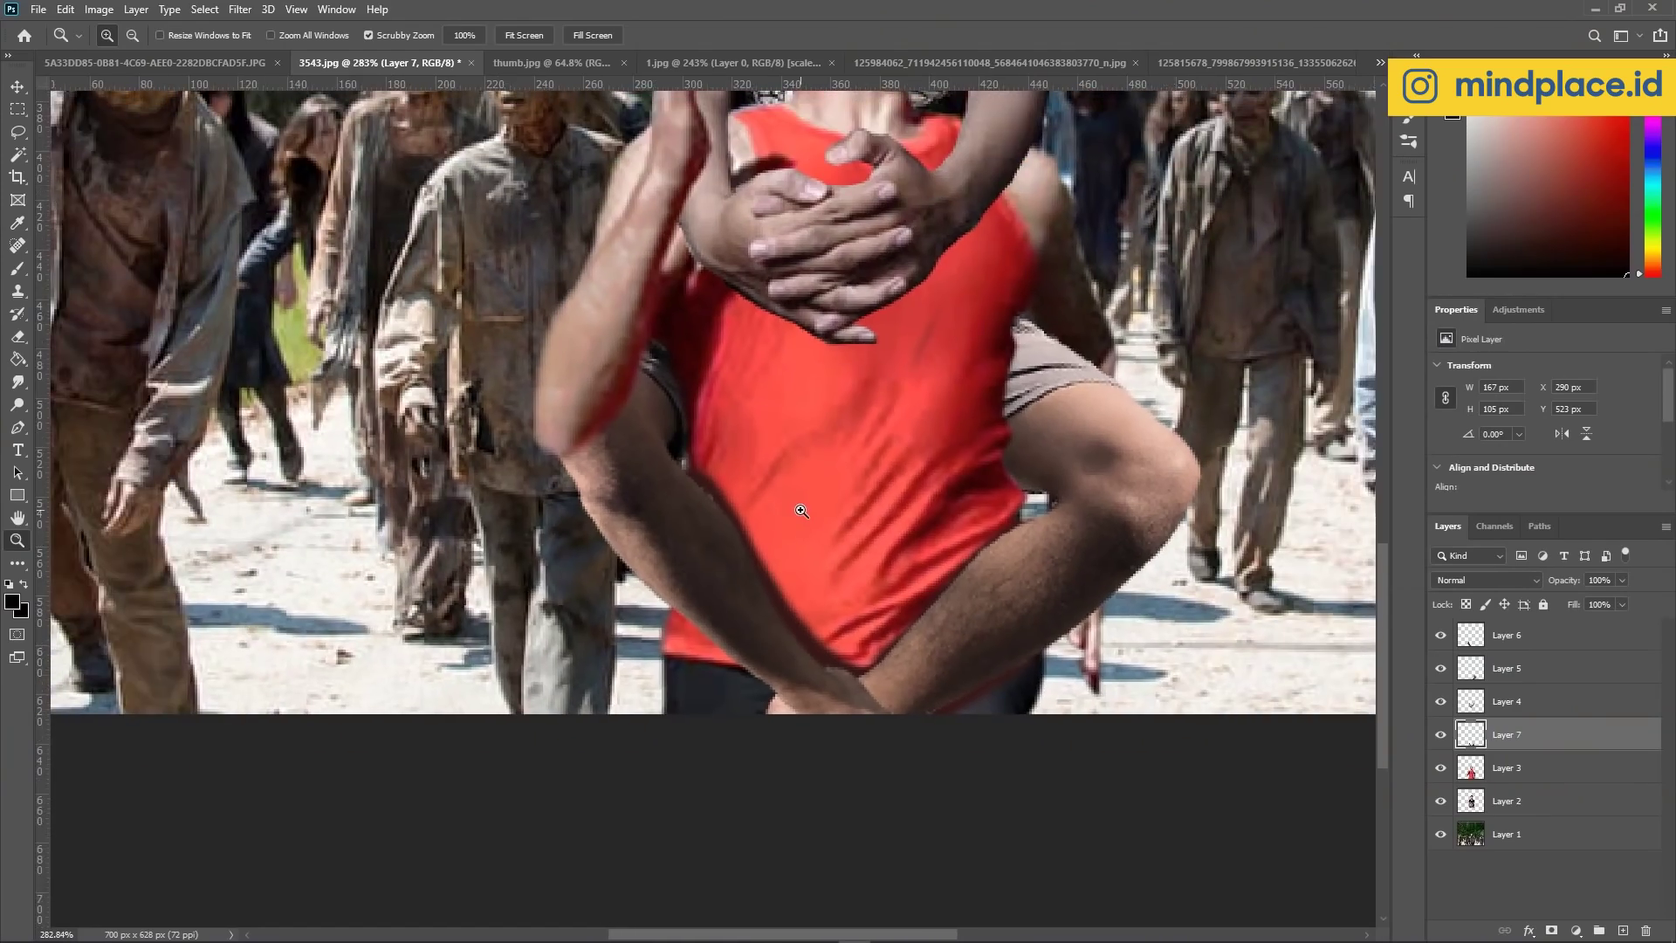
Apply a 0.5 px Gaussian Blur to the arm layer and toggle its visibility to compare.
{"action": "left_click", "coordinate": [352, 20]}
{"action": "mouse_move", "coordinate": [464, 331]}
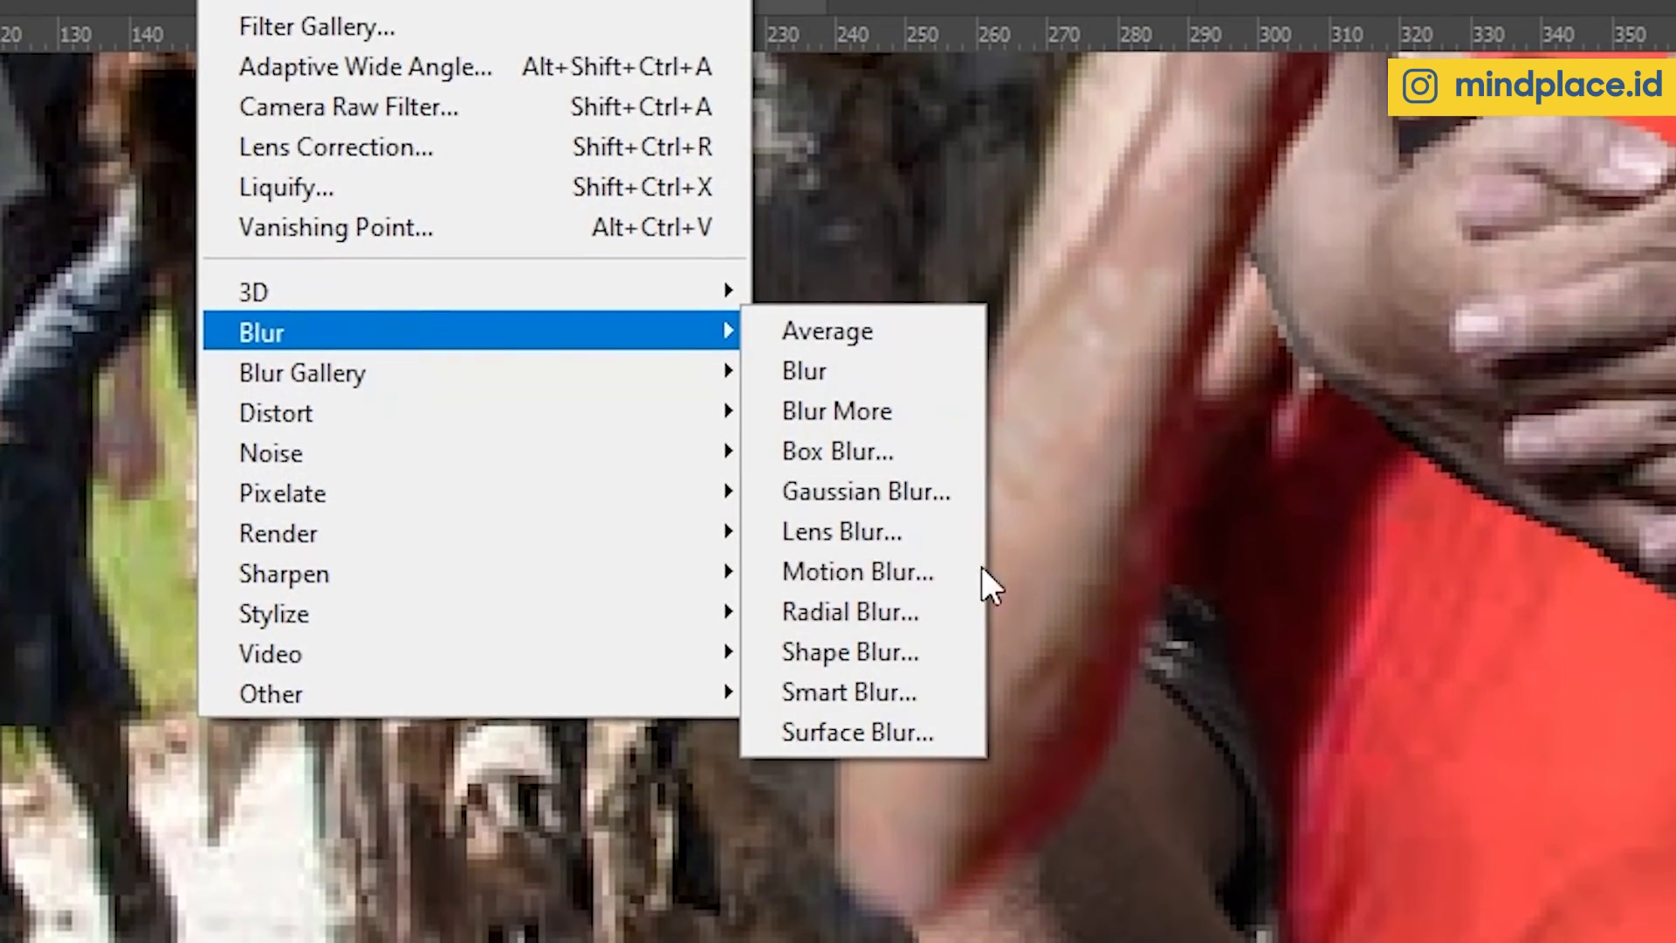
{"action": "left_click", "coordinate": [869, 490]}
{"action": "key", "text": "Return"}
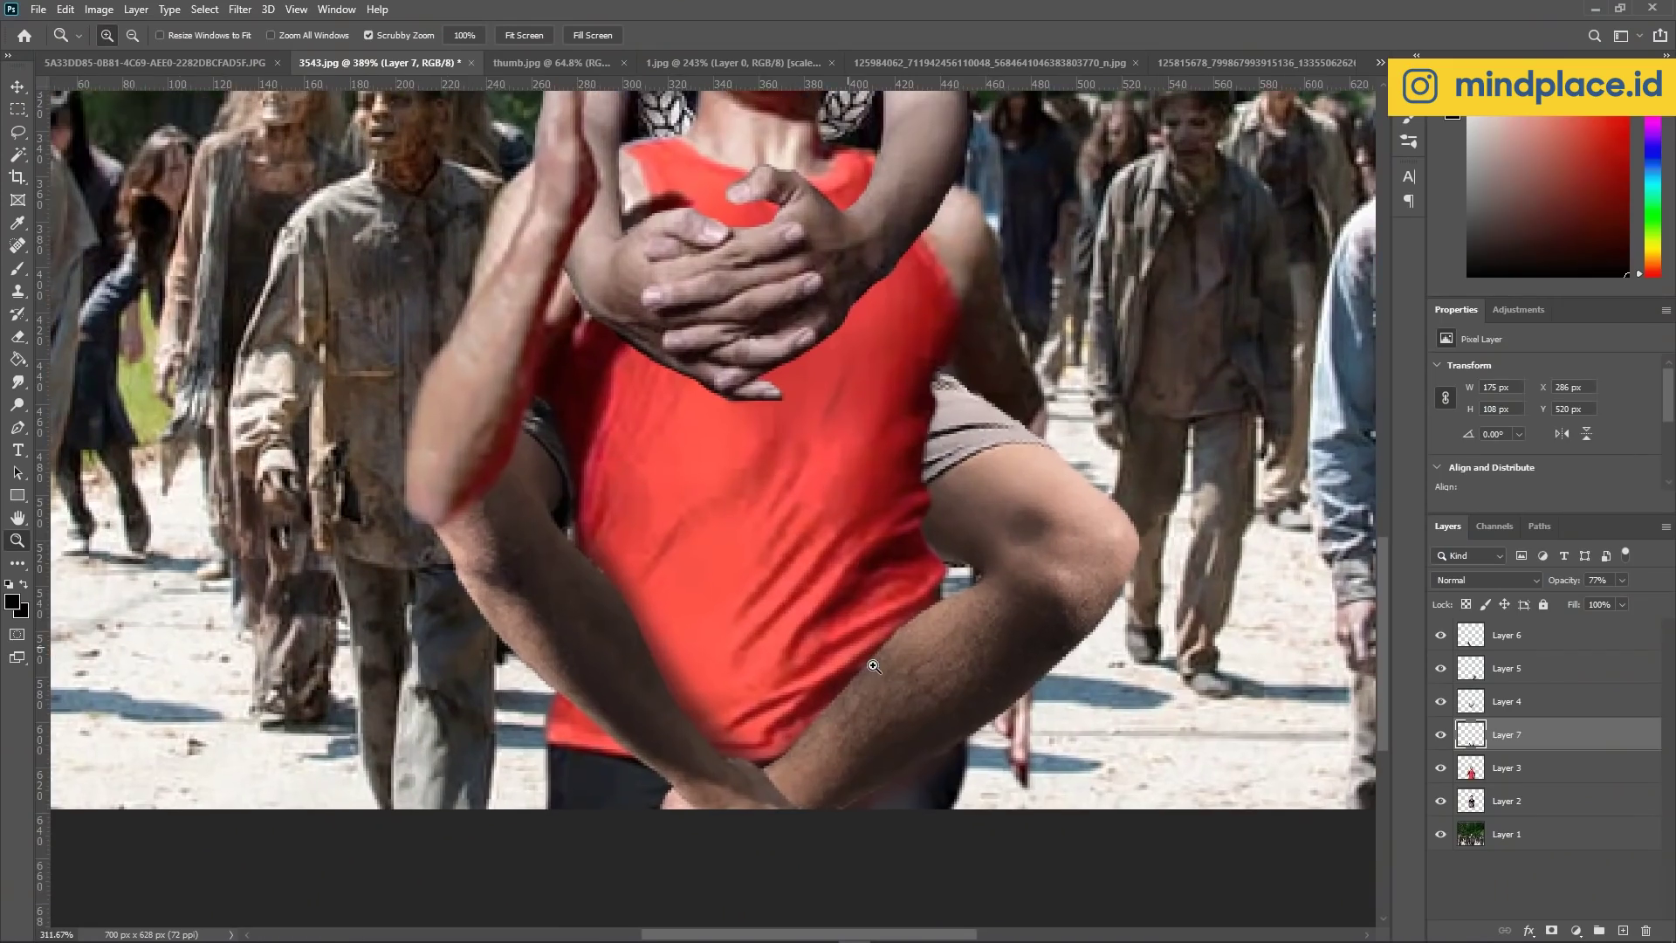
{"action": "double_click", "coordinate": [1440, 677]}
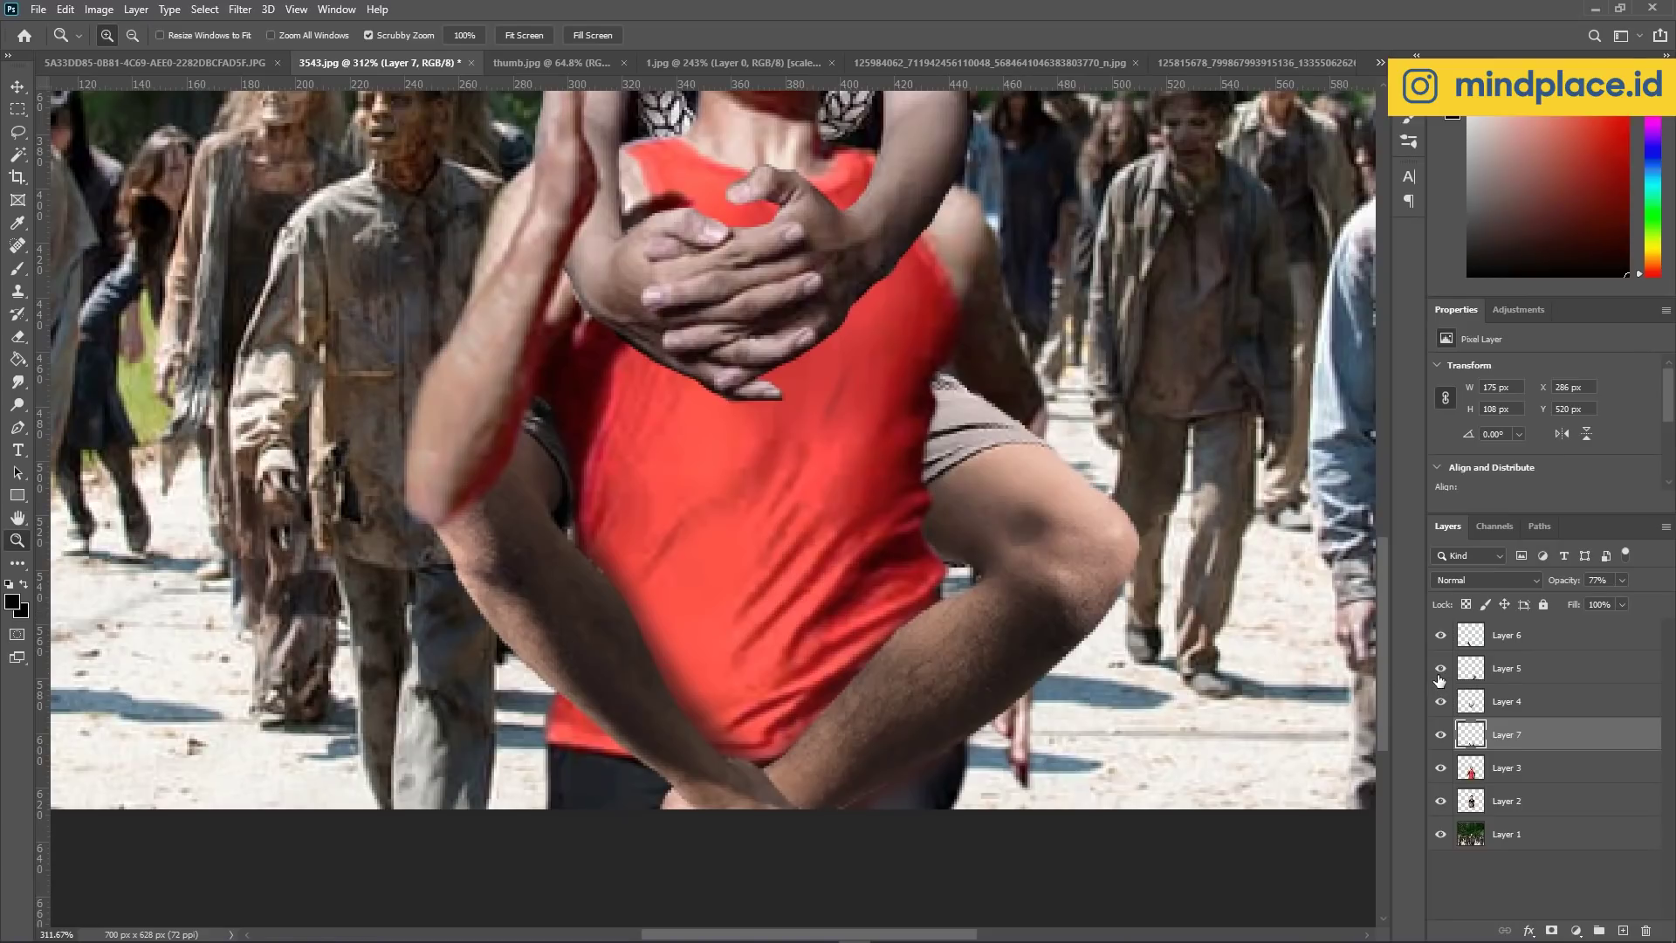
{"action": "left_click", "coordinate": [1439, 677]}
{"action": "double_click", "coordinate": [1440, 678]}
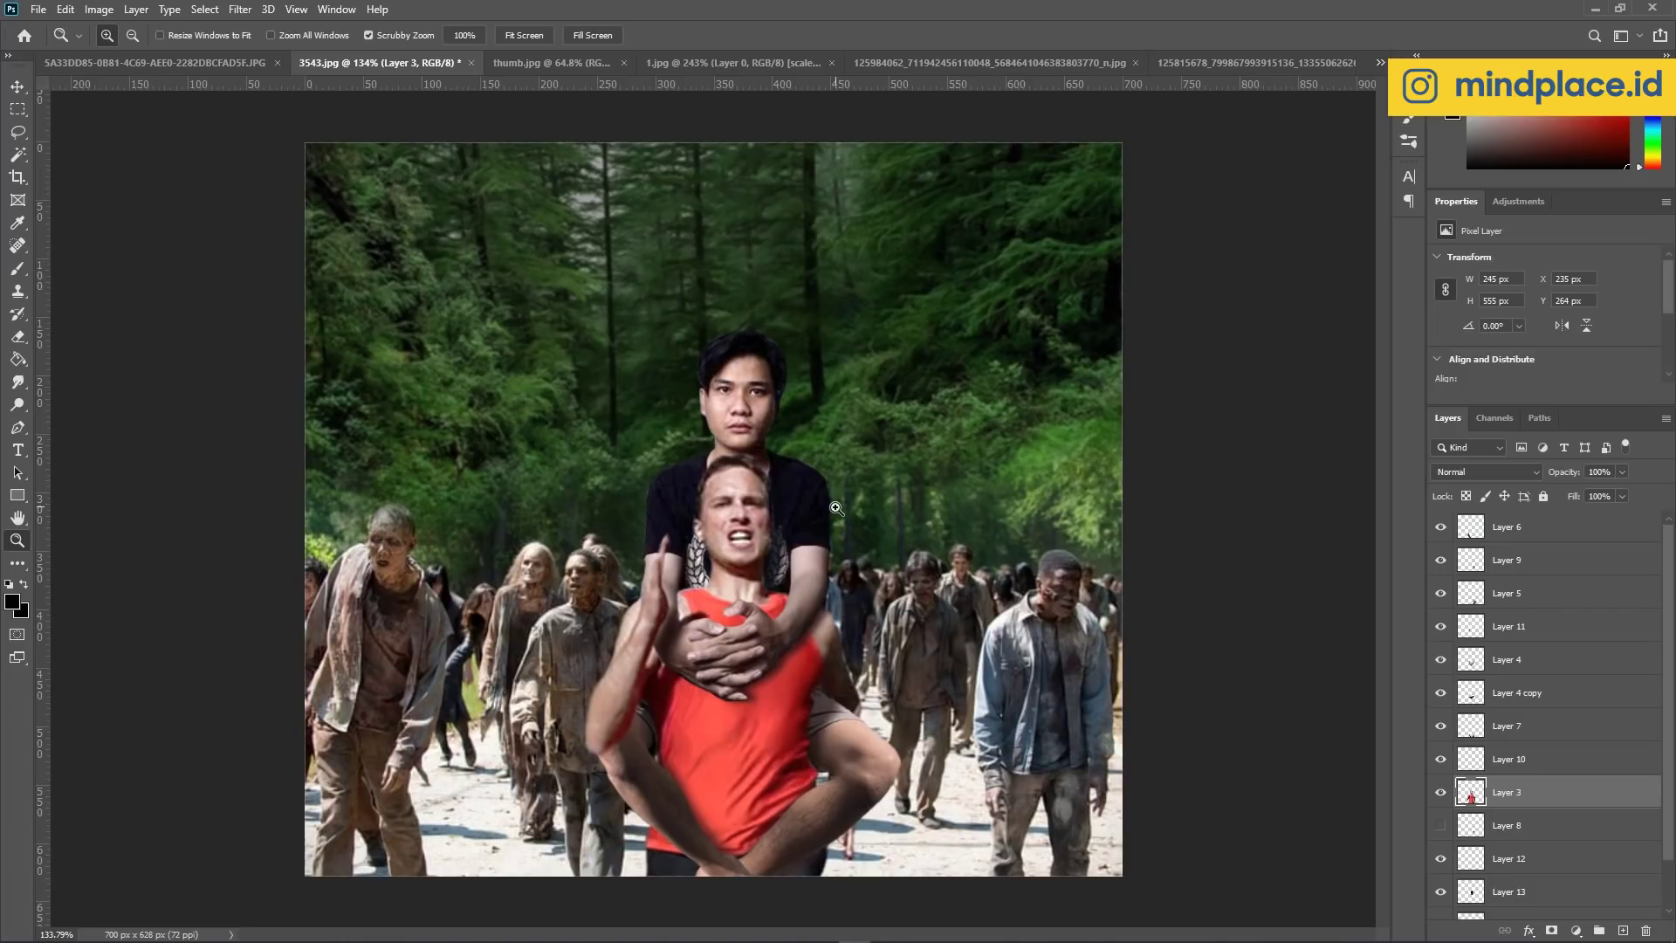
Zoom in slightly on the composite showing the orange burst and red zombie eyes.
{"action": "left_click_drag", "start_coordinate": [830, 501], "coordinate": [842, 501]}
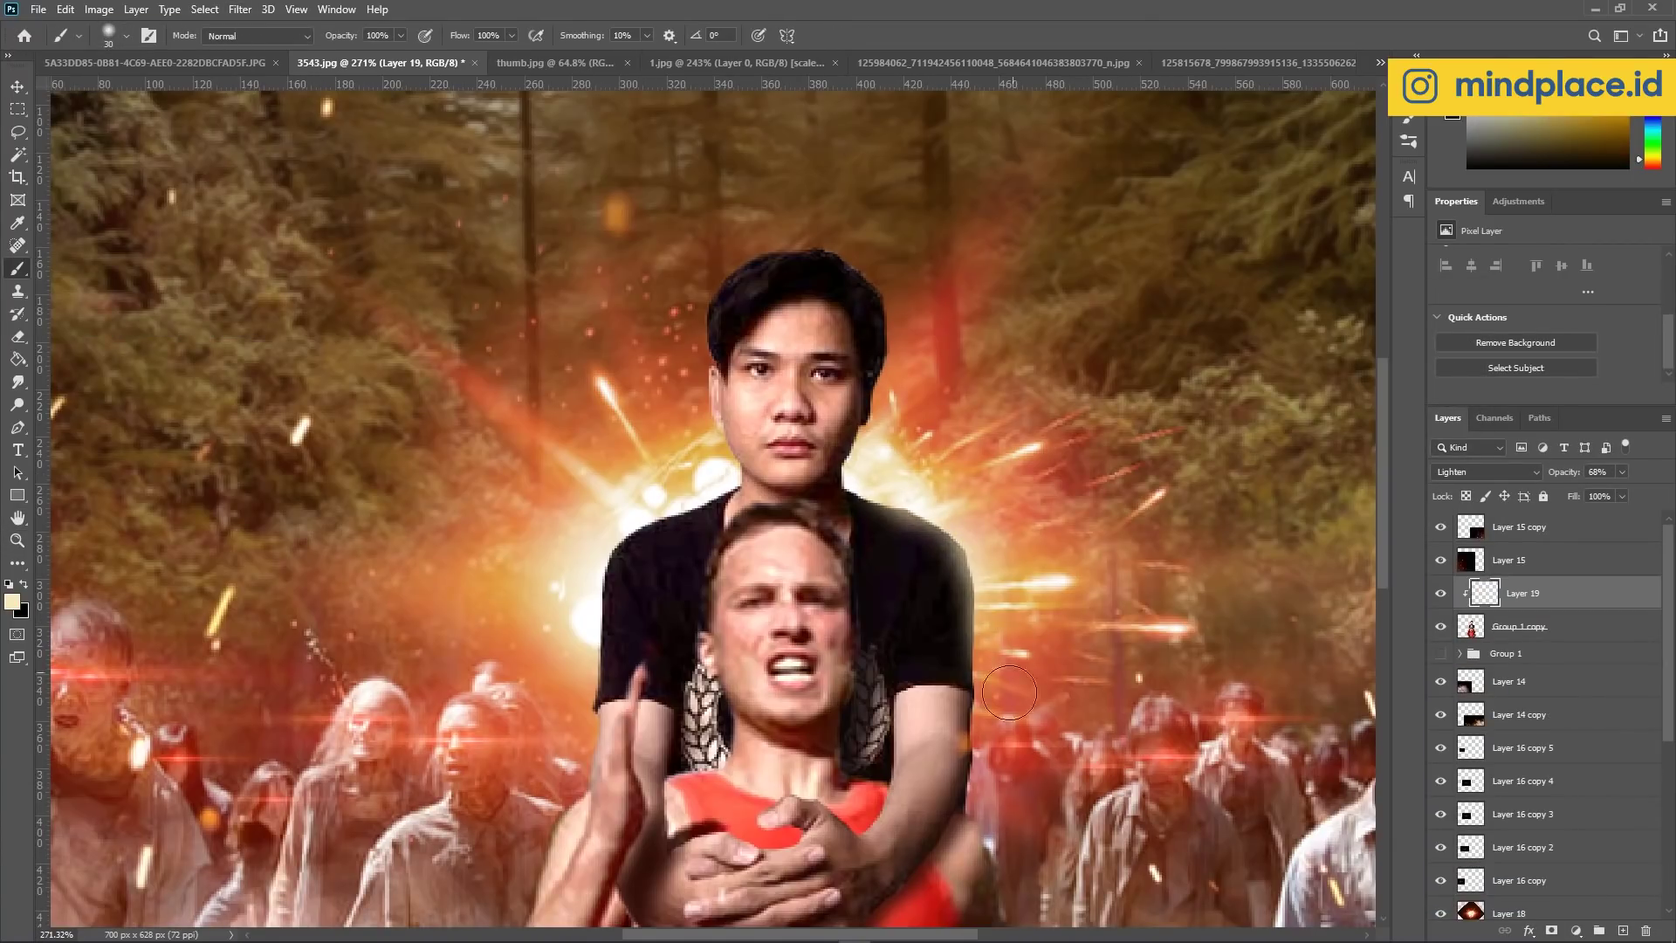
Brighten the glow on the young man's hair edge and draw a dark gradient down from the top.
{"action": "left_click_drag", "start_coordinate": [873, 481], "coordinate": [697, 312]}
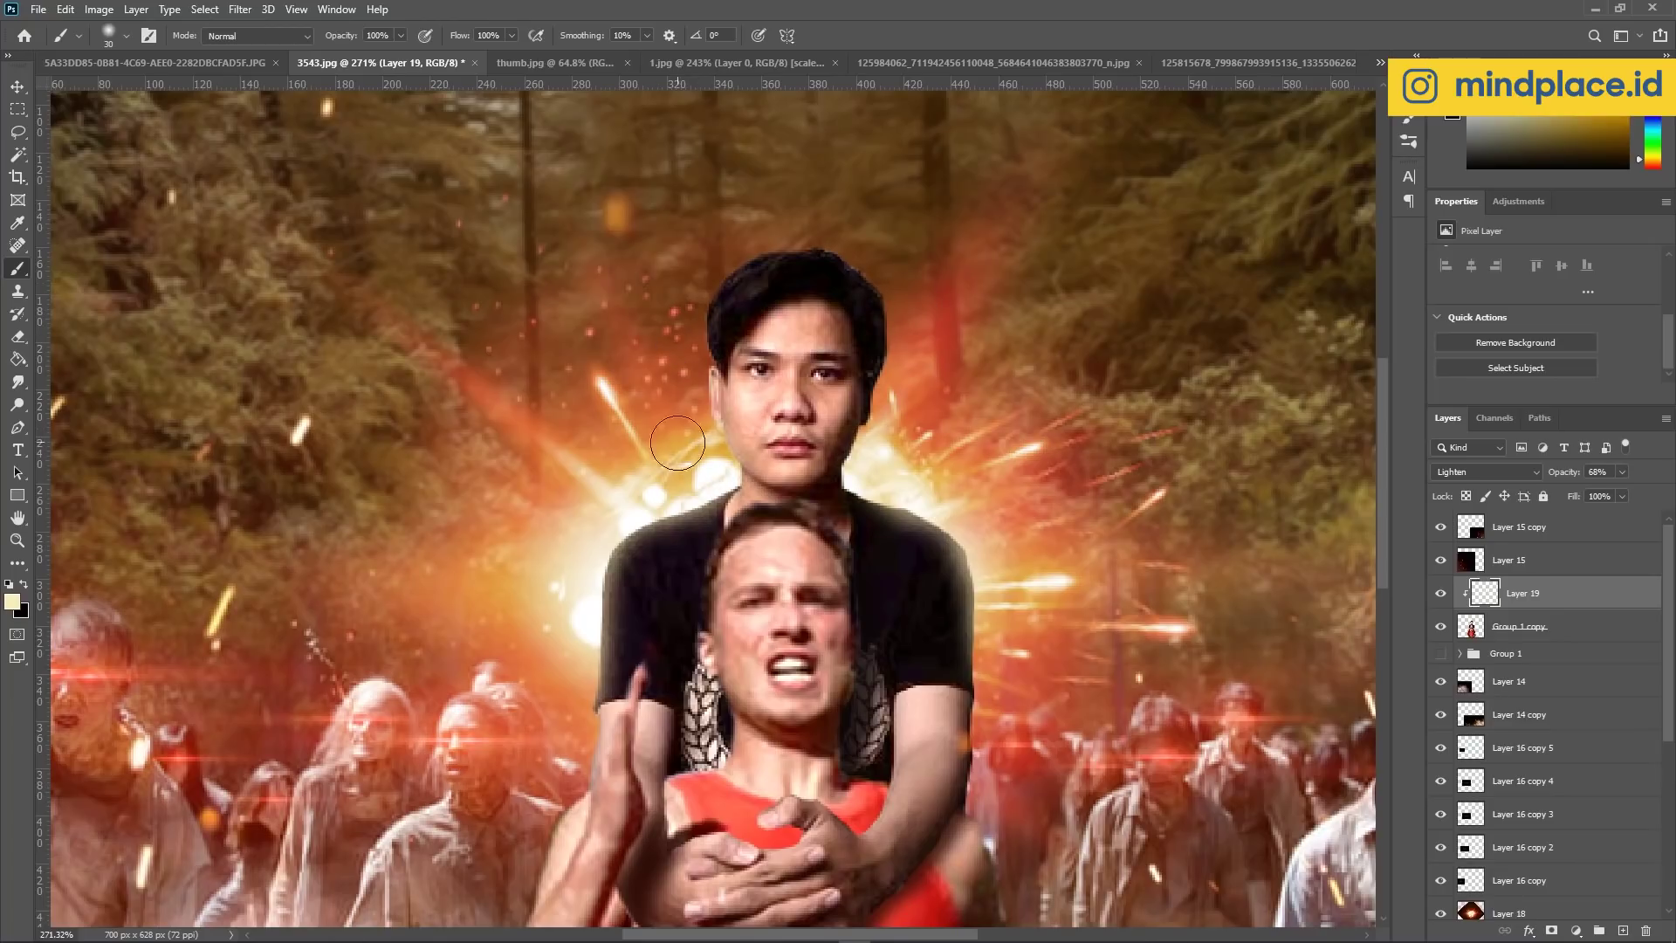
{"action": "left_click_drag", "start_coordinate": [1006, 709], "coordinate": [995, 496]}
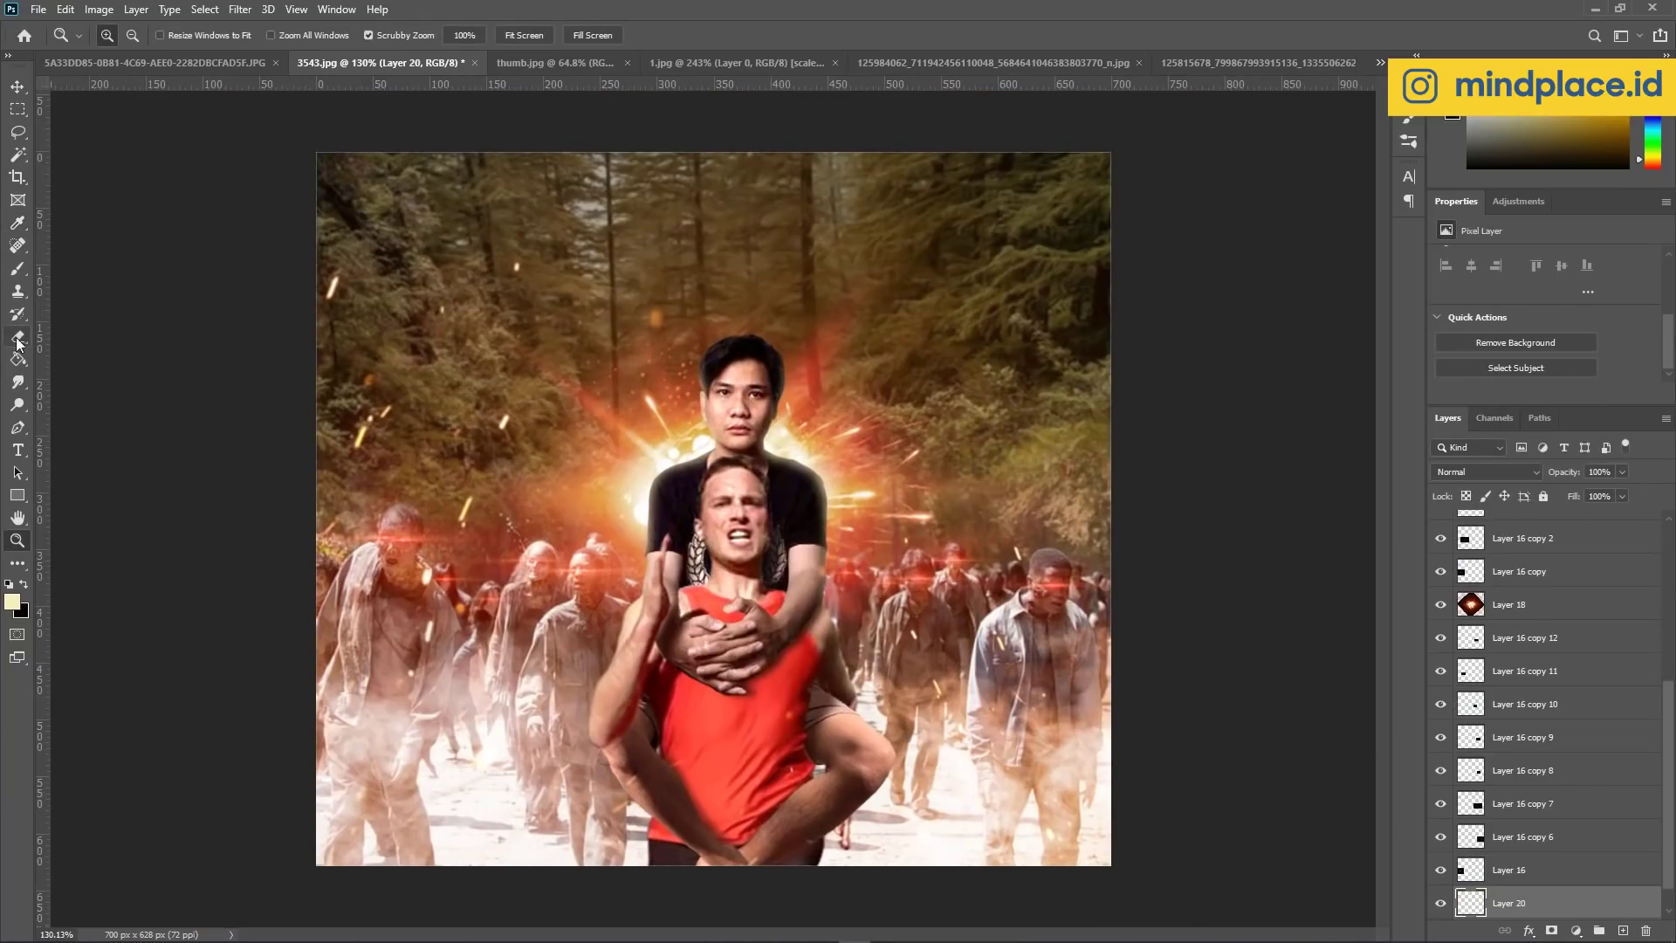
{"action": "left_click", "coordinate": [27, 293]}
{"action": "left_click", "coordinate": [18, 358]}
{"action": "key", "text": "x"}
{"action": "scroll", "coordinate": [714, 509], "scroll_direction": "down", "scroll_amount": 2}
{"action": "left_click_drag", "start_coordinate": [1039, 262], "coordinate": [1038, 693]}
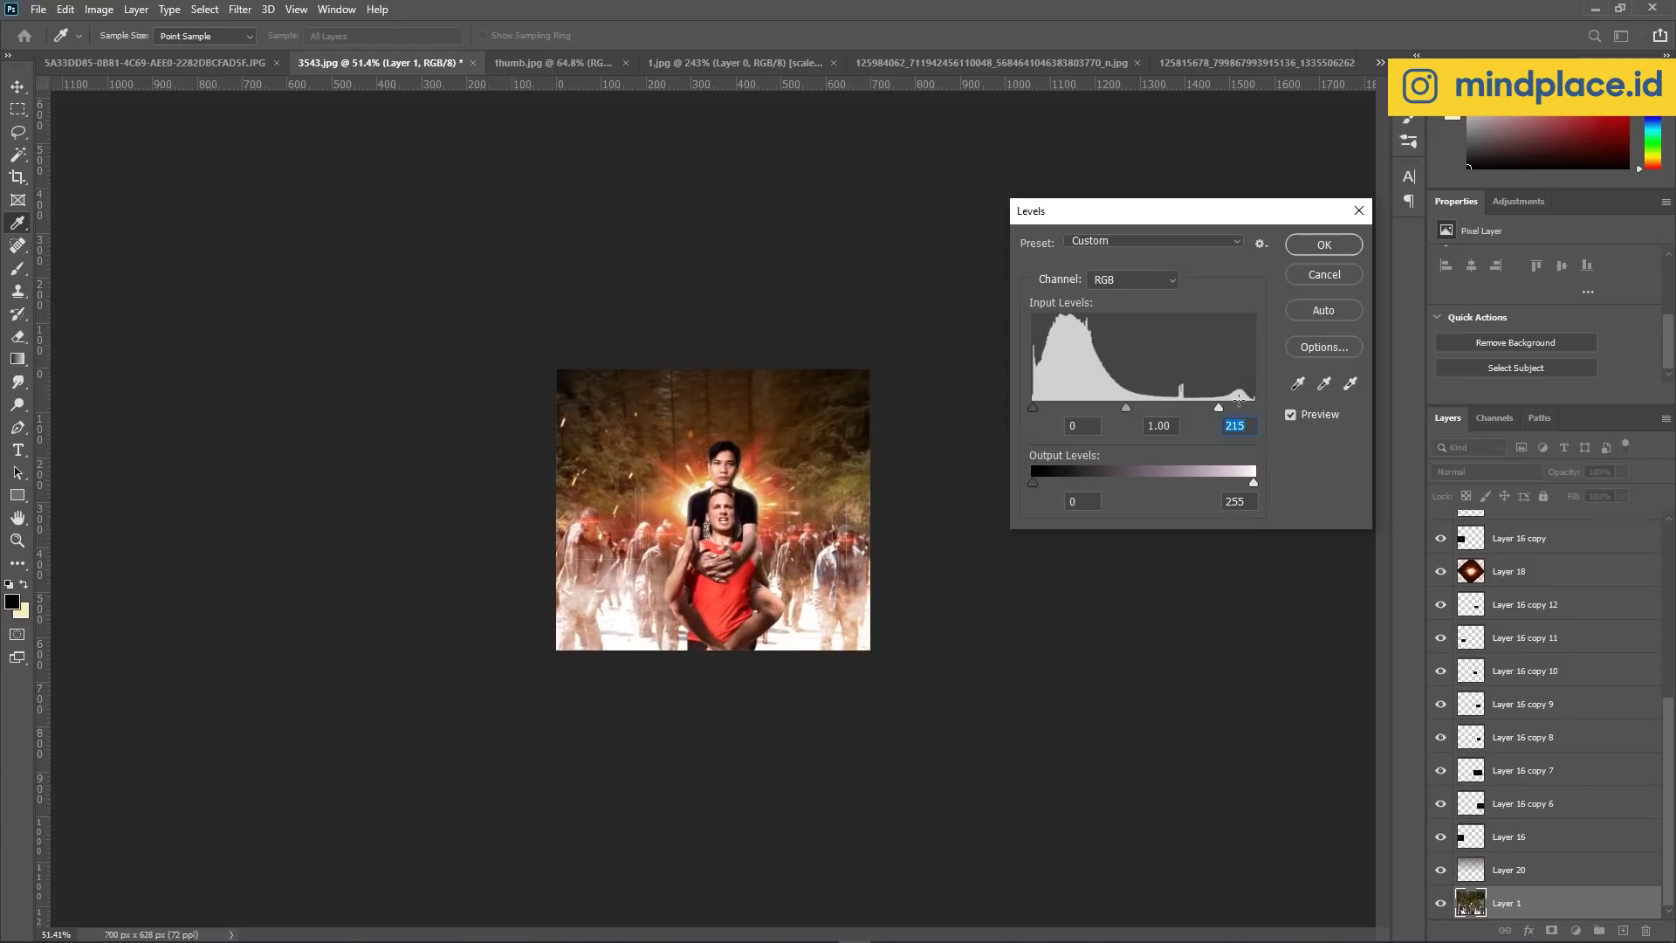
Apply a brightening Levels adjustment, zoom in, and preview the composite full screen.
{"action": "key", "text": "Return"}
{"action": "key", "text": "z"}
{"action": "left_click_drag", "start_coordinate": [664, 582], "coordinate": [715, 582]}
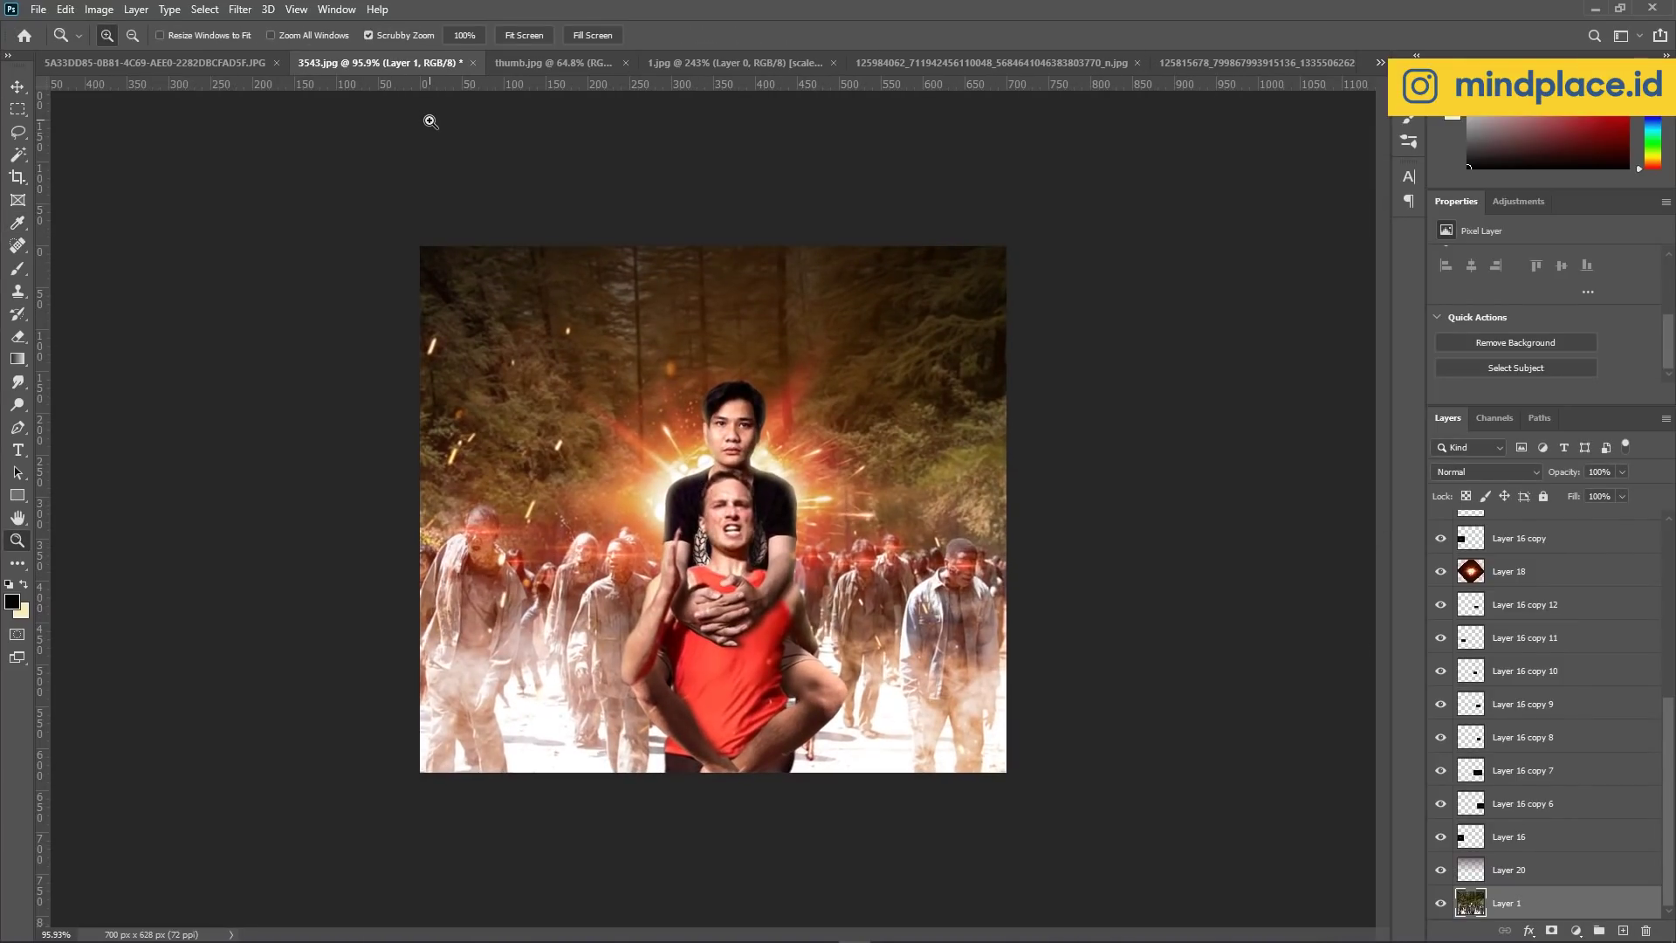
{"action": "left_click_drag", "start_coordinate": [710, 411], "coordinate": [752, 503]}
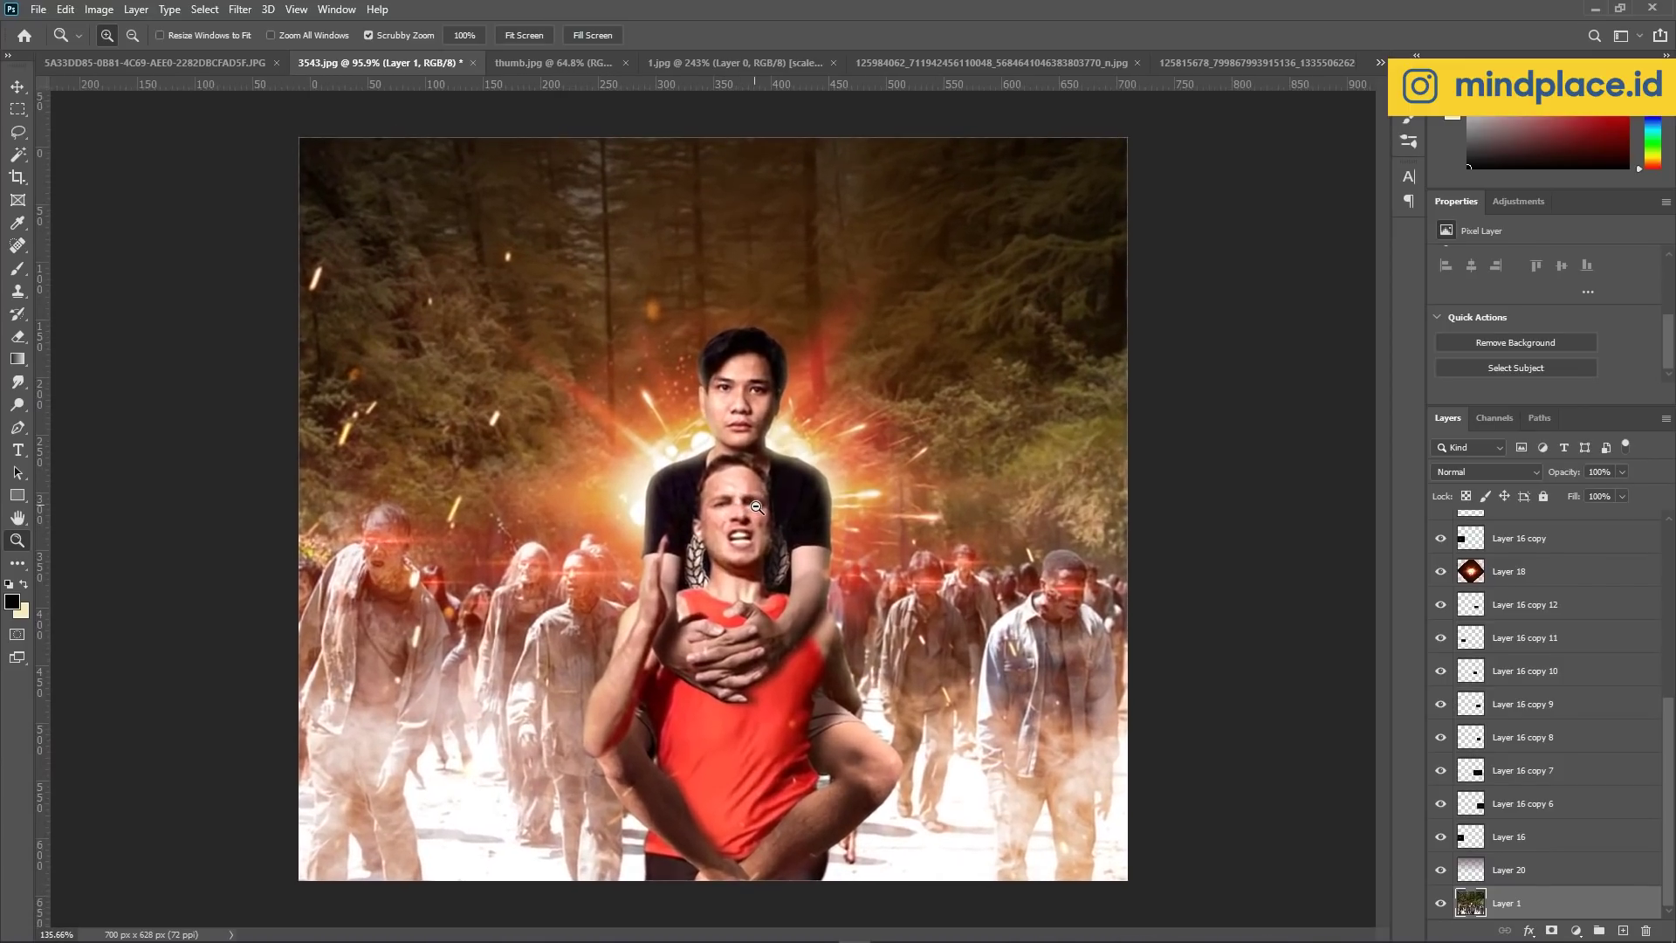
{"action": "key", "text": "f"}
{"action": "key", "text": "f"}
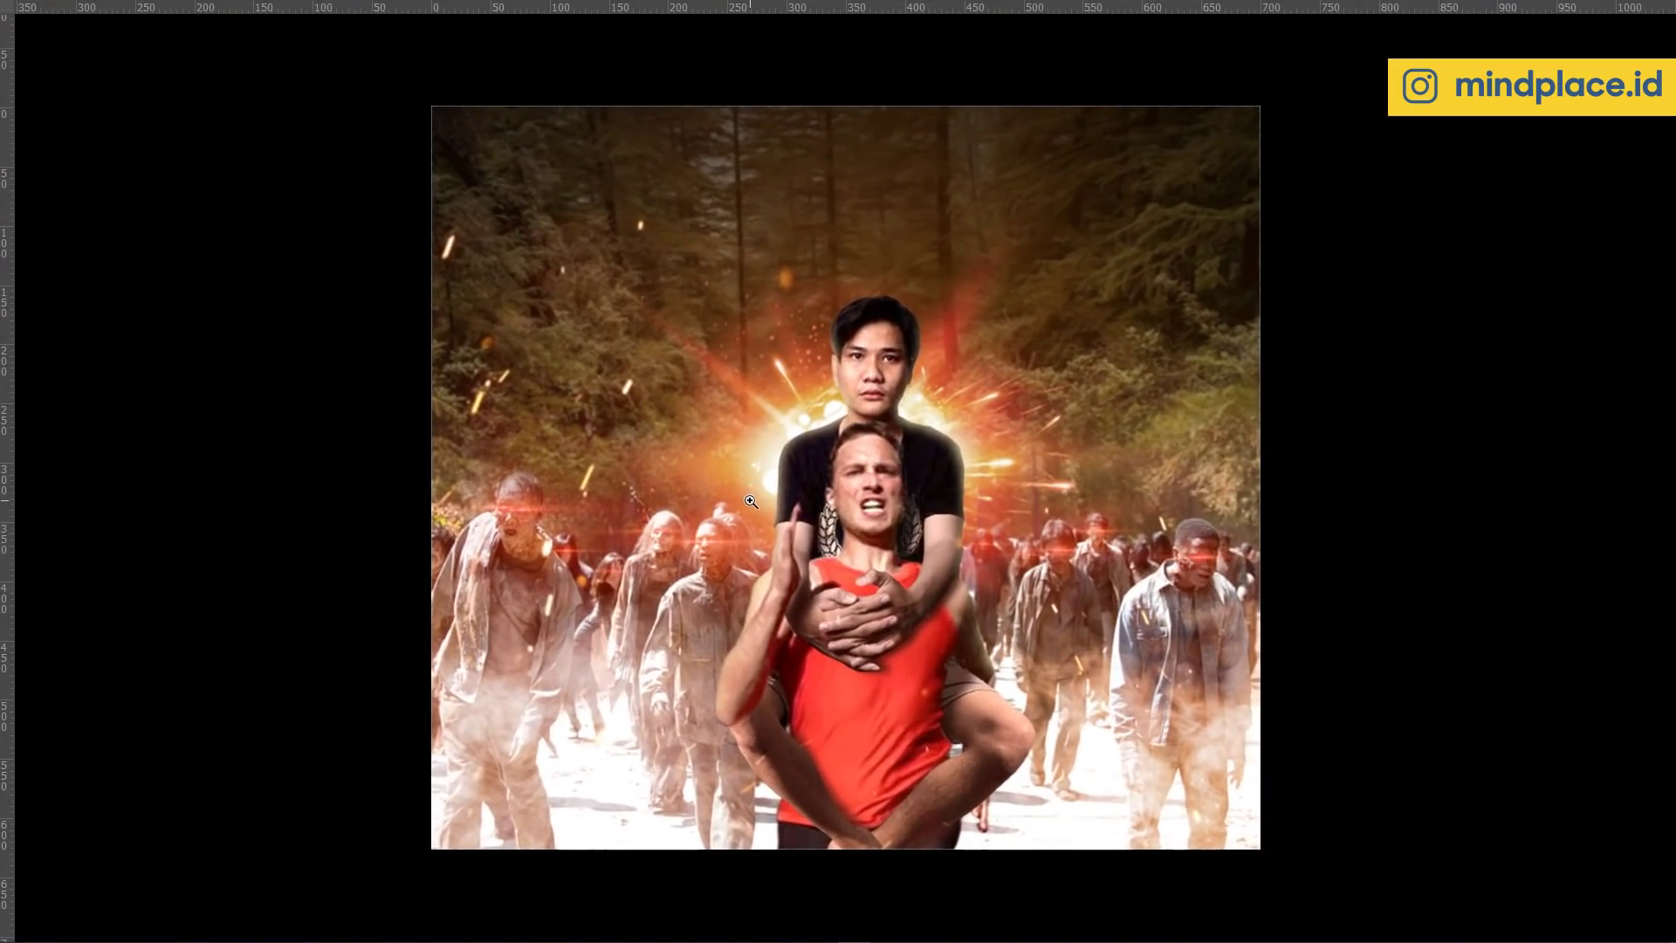
{"action": "key", "text": "f"}
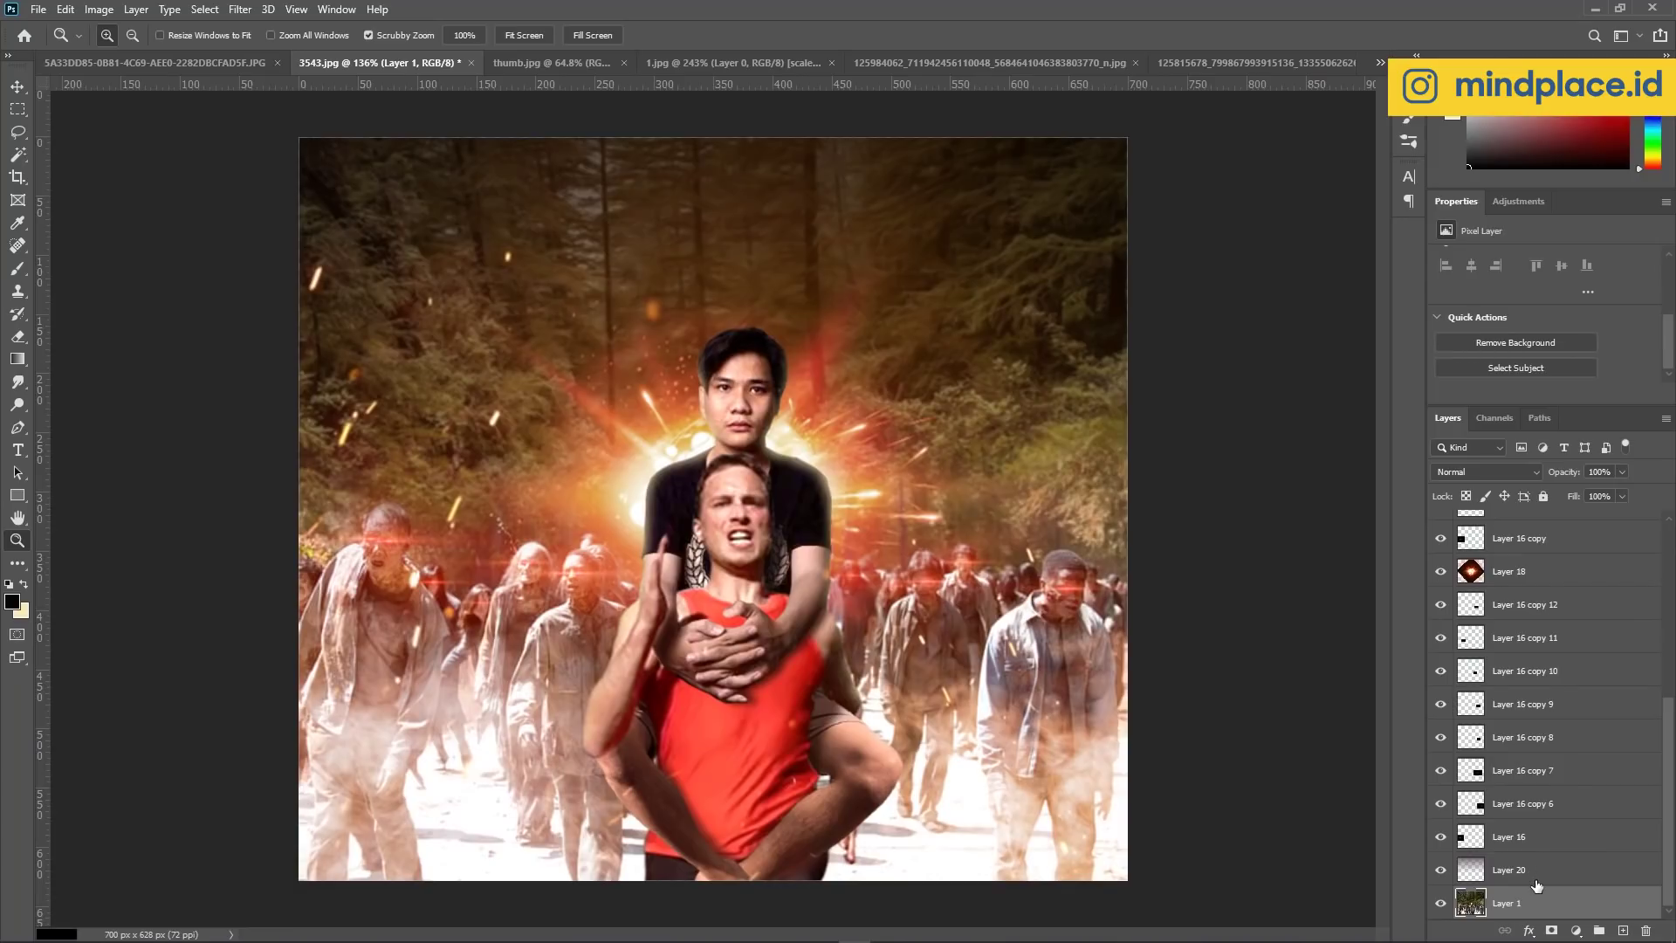
Apply a Radial Blur of amount 10 with the Zoom method, then zoom in to inspect it.
{"action": "left_click", "coordinate": [240, 9]}
{"action": "mouse_move", "coordinate": [250, 206]}
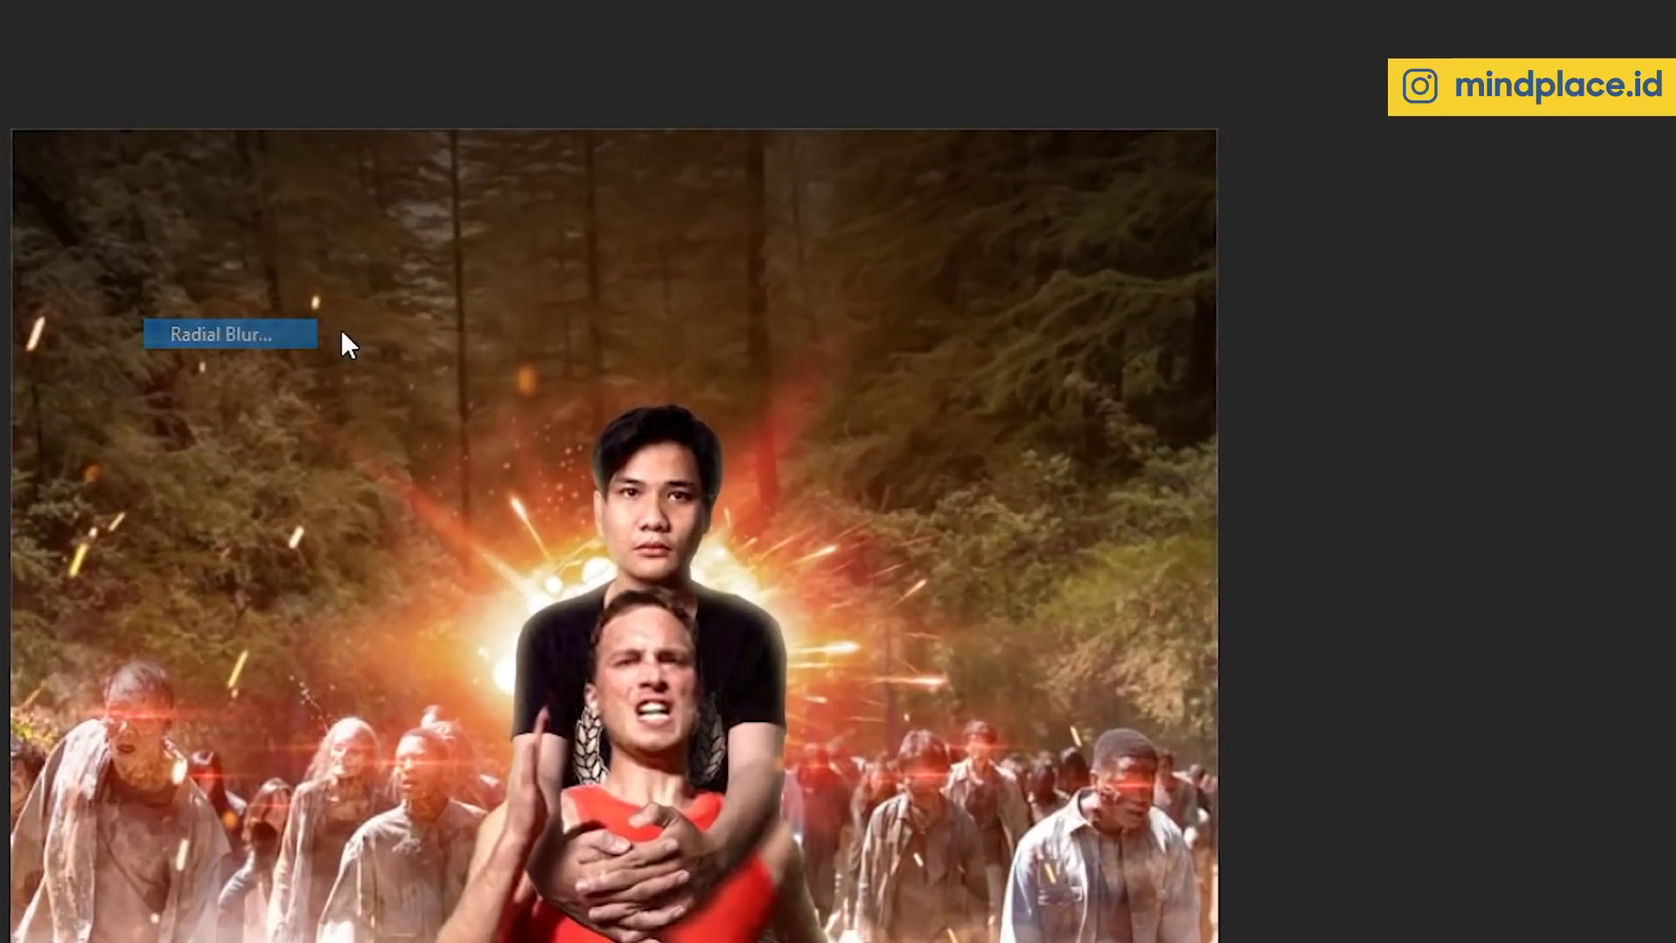
{"action": "left_click", "coordinate": [495, 323]}
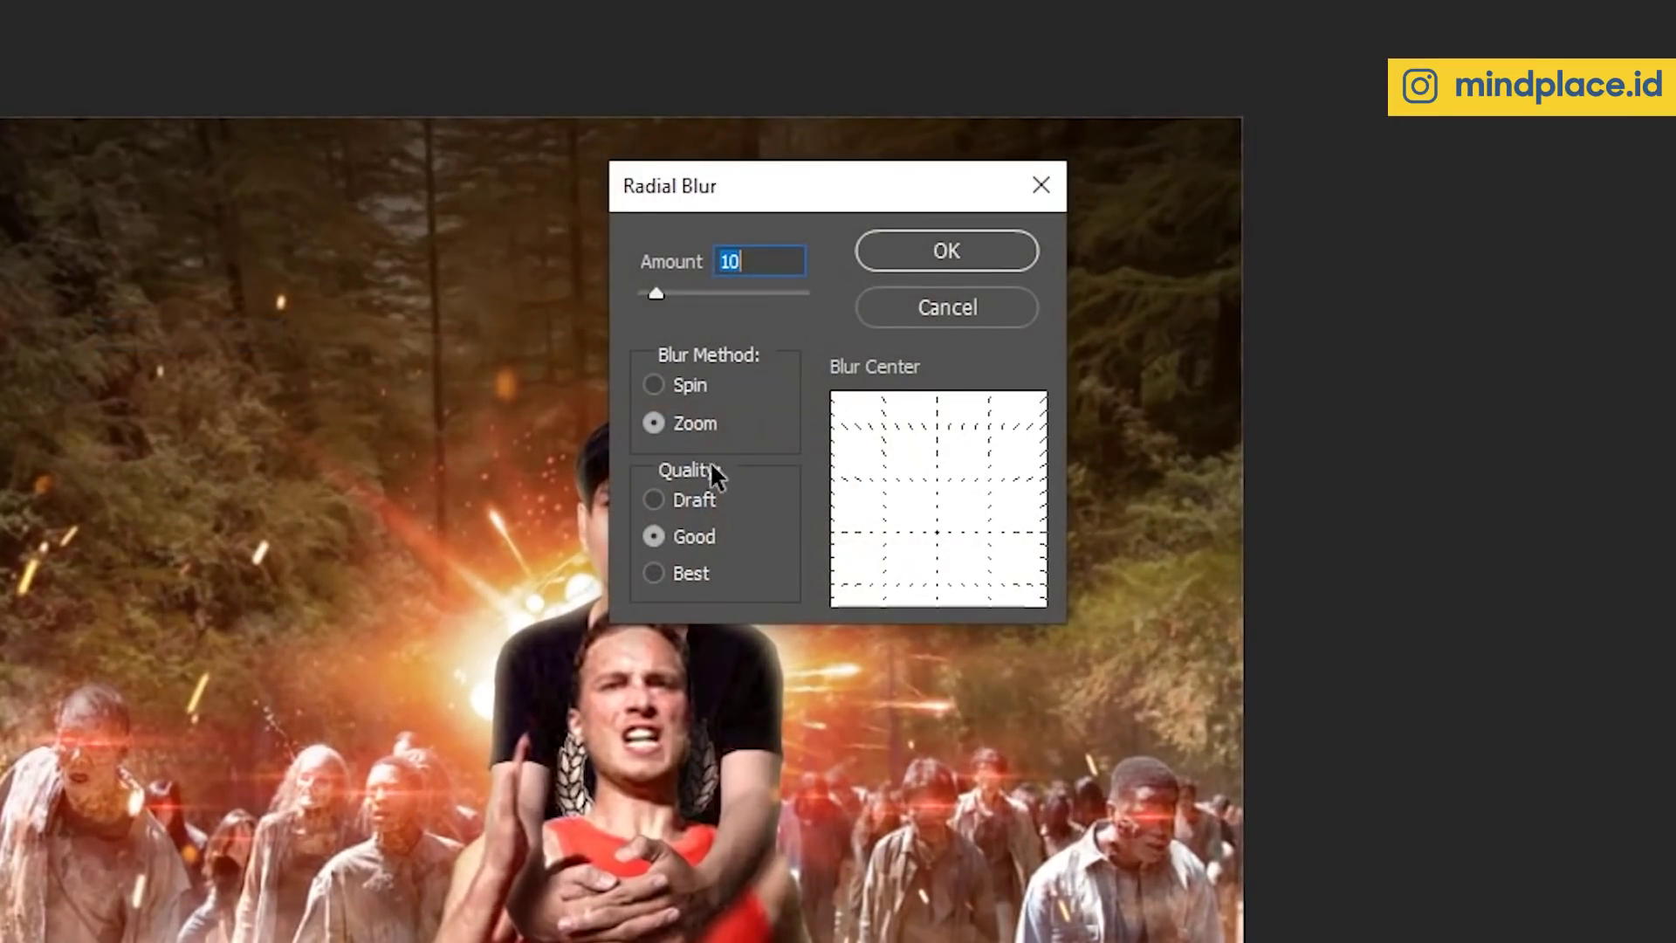
{"action": "key", "text": "Return"}
{"action": "mouse_move", "coordinate": [768, 524]}
{"action": "left_mouse_down"}
{"action": "mouse_move", "coordinate": [799, 524]}
{"action": "mouse_move", "coordinate": [723, 593]}
{"action": "mouse_move", "coordinate": [738, 565]}
{"action": "left_mouse_up"}
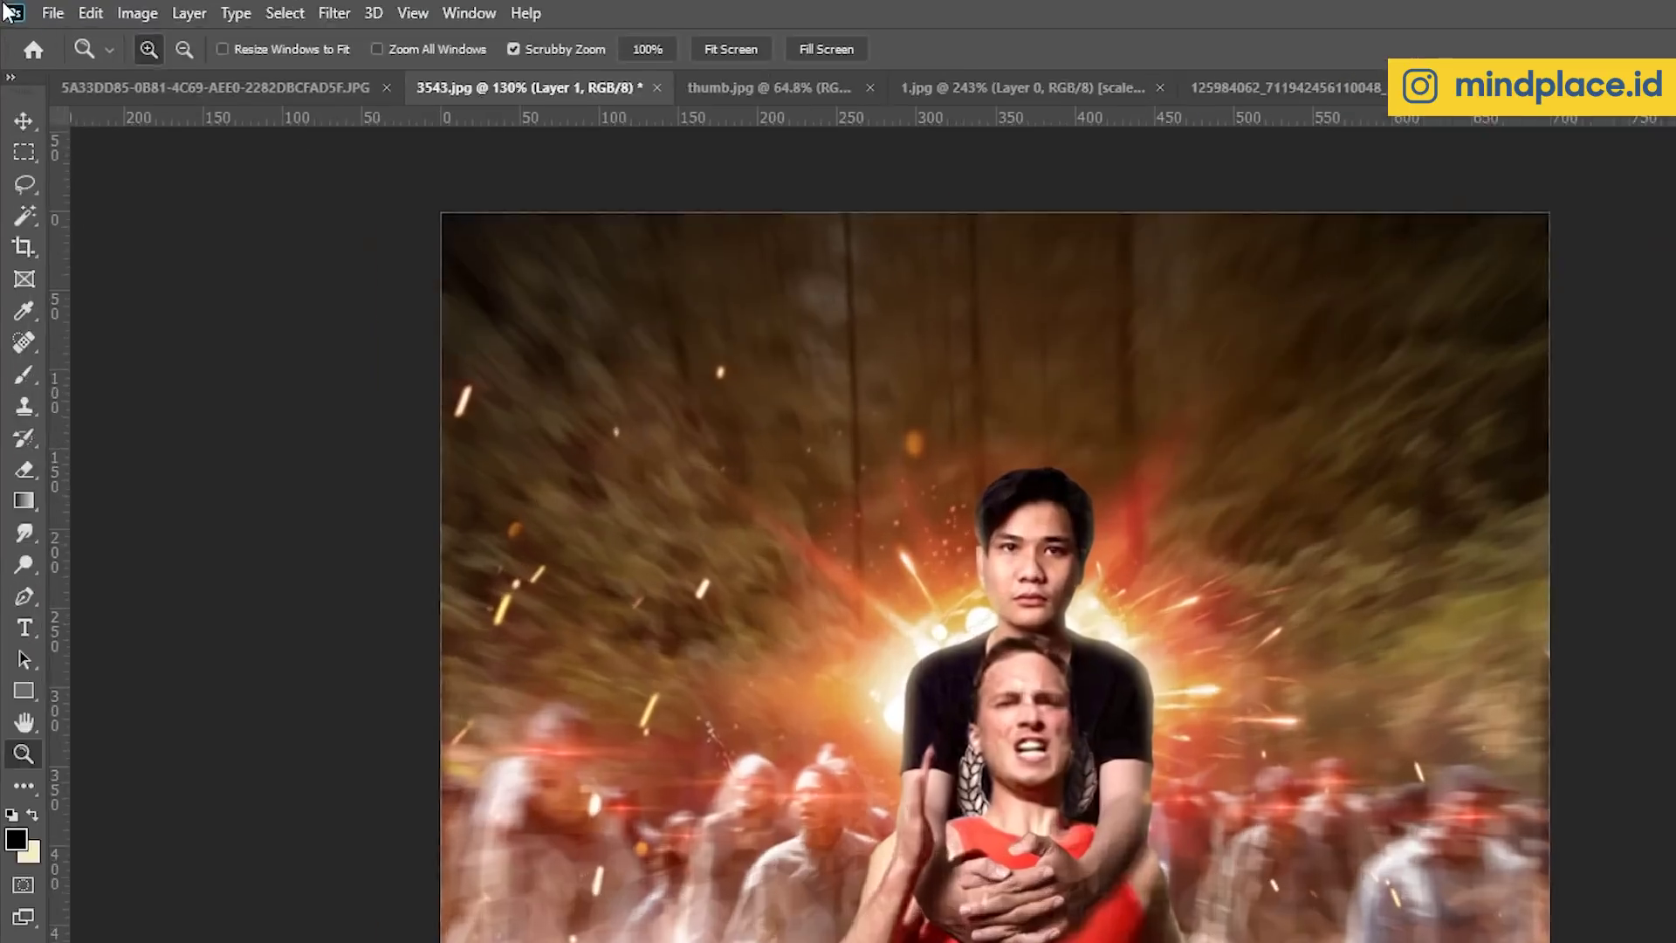
{"action": "left_click", "coordinate": [38, 8]}
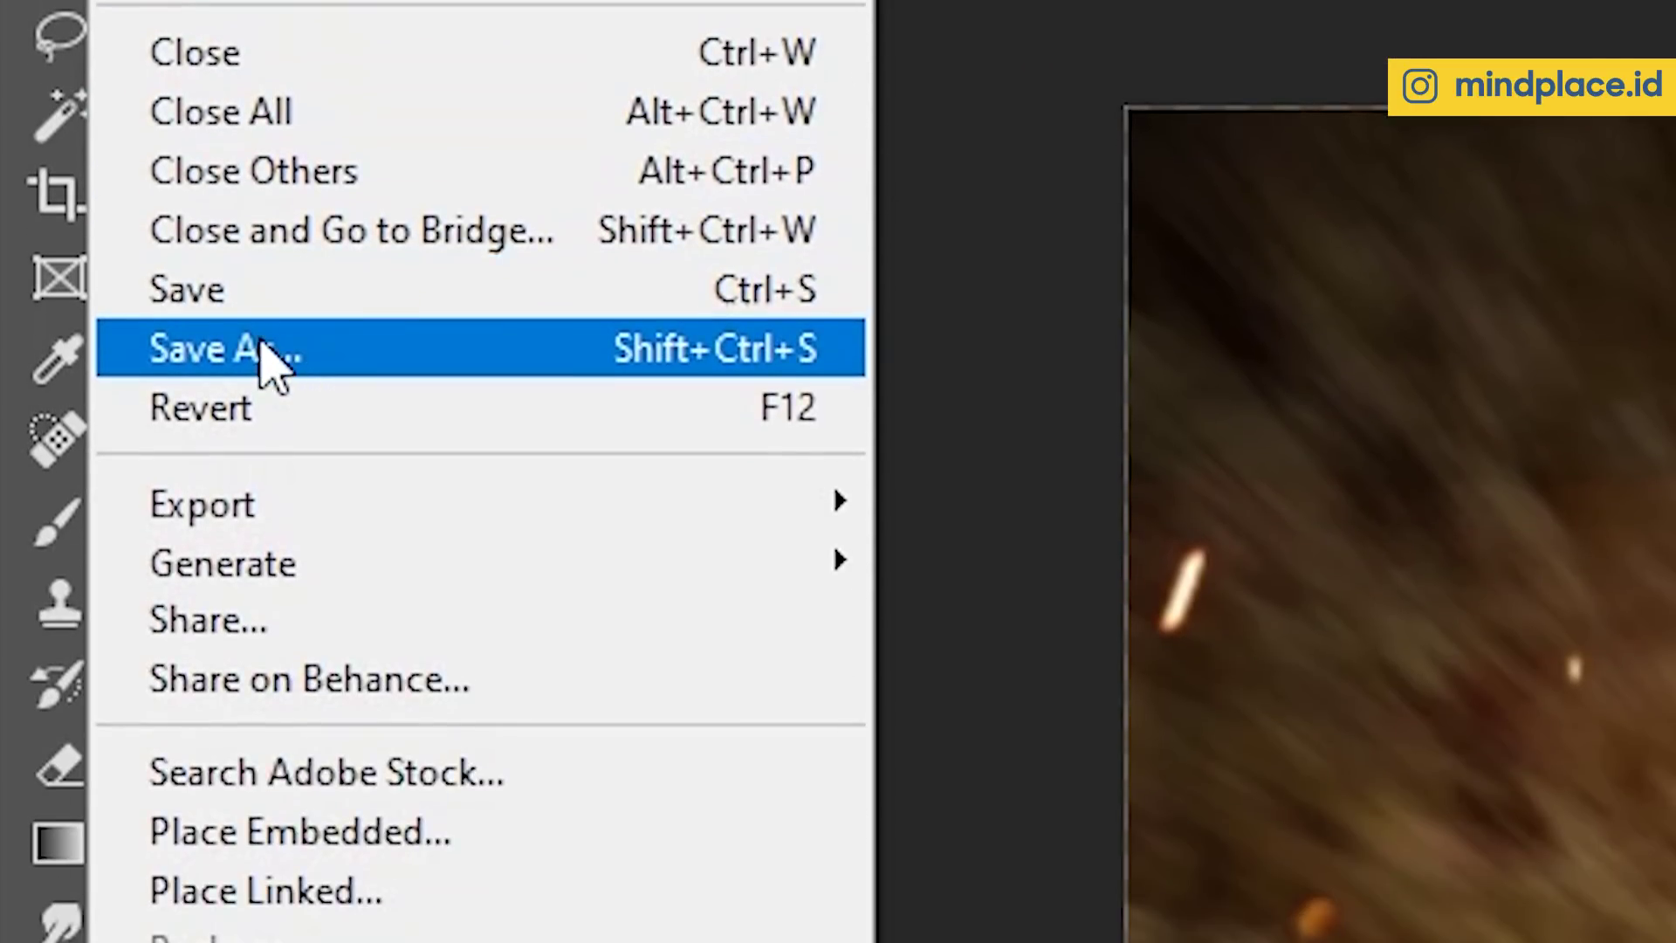
{"action": "left_click", "coordinate": [65, 220]}
{"action": "left_click", "coordinate": [471, 536]}
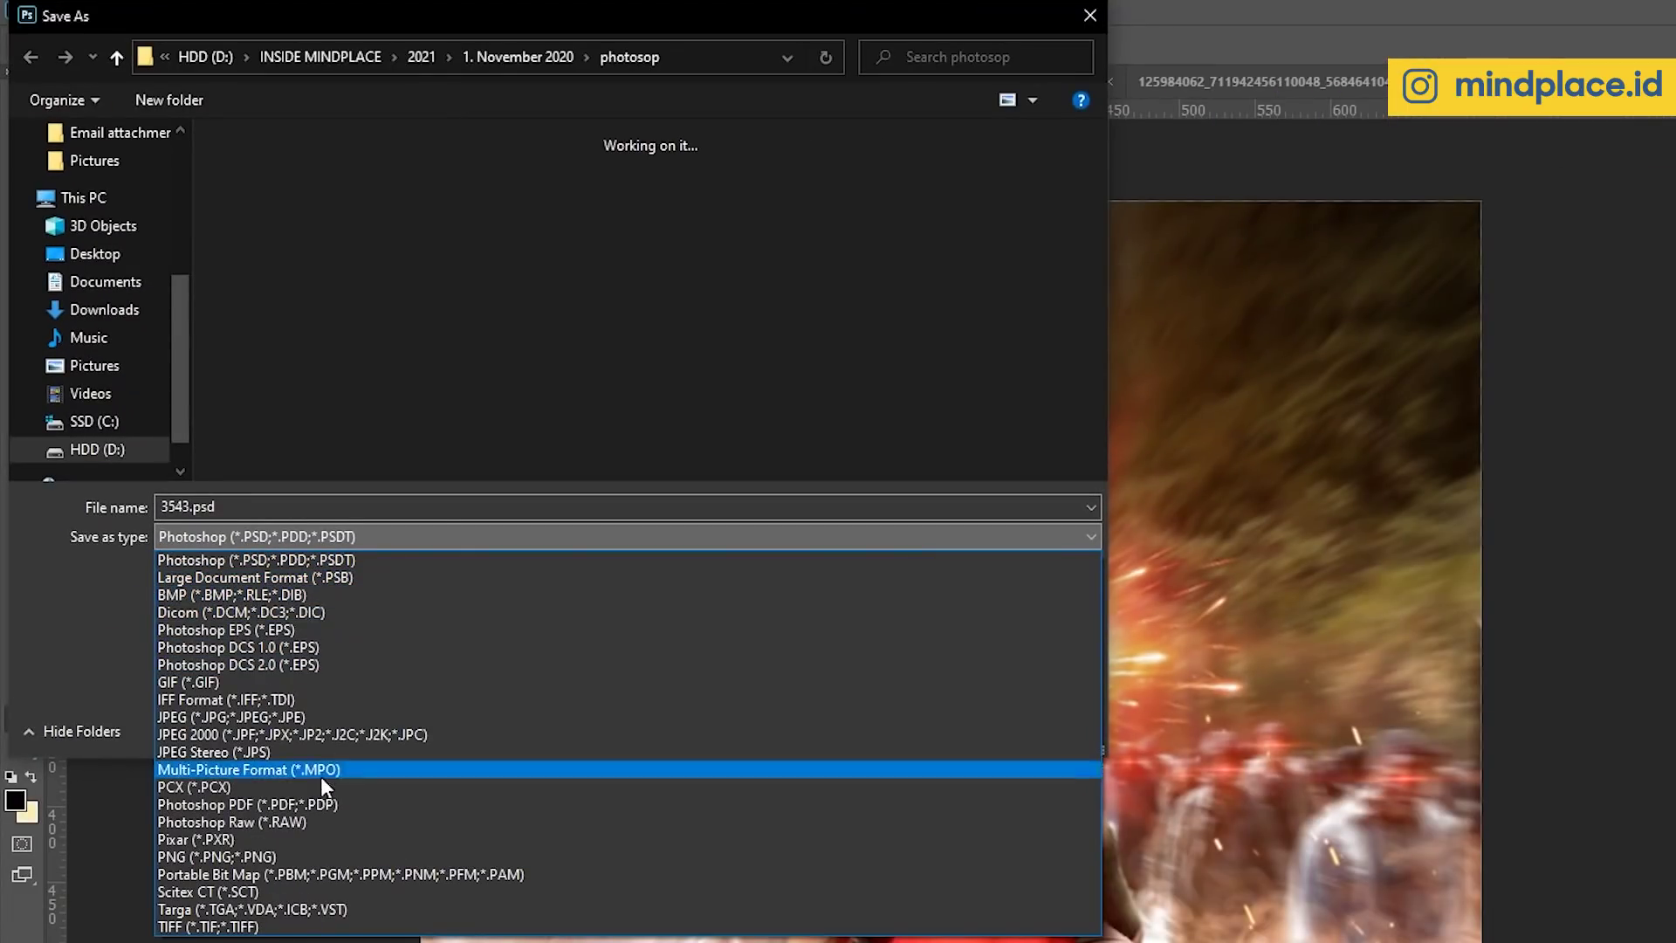
{"action": "left_click", "coordinate": [84, 662]}
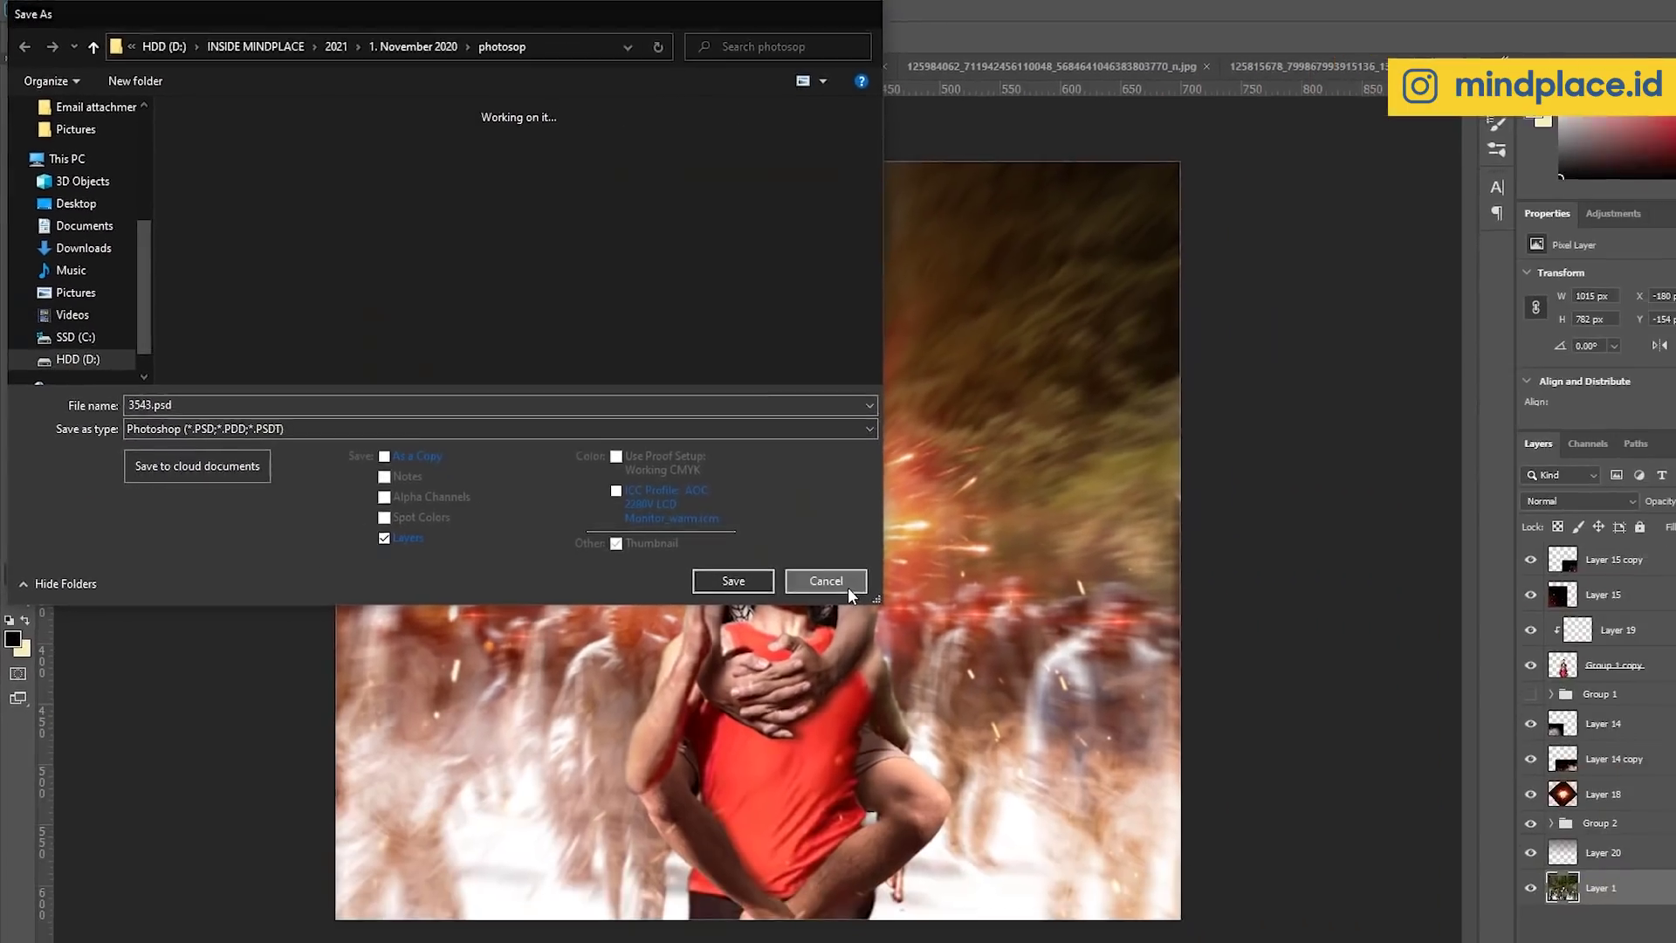
{"action": "left_click", "coordinate": [843, 583]}
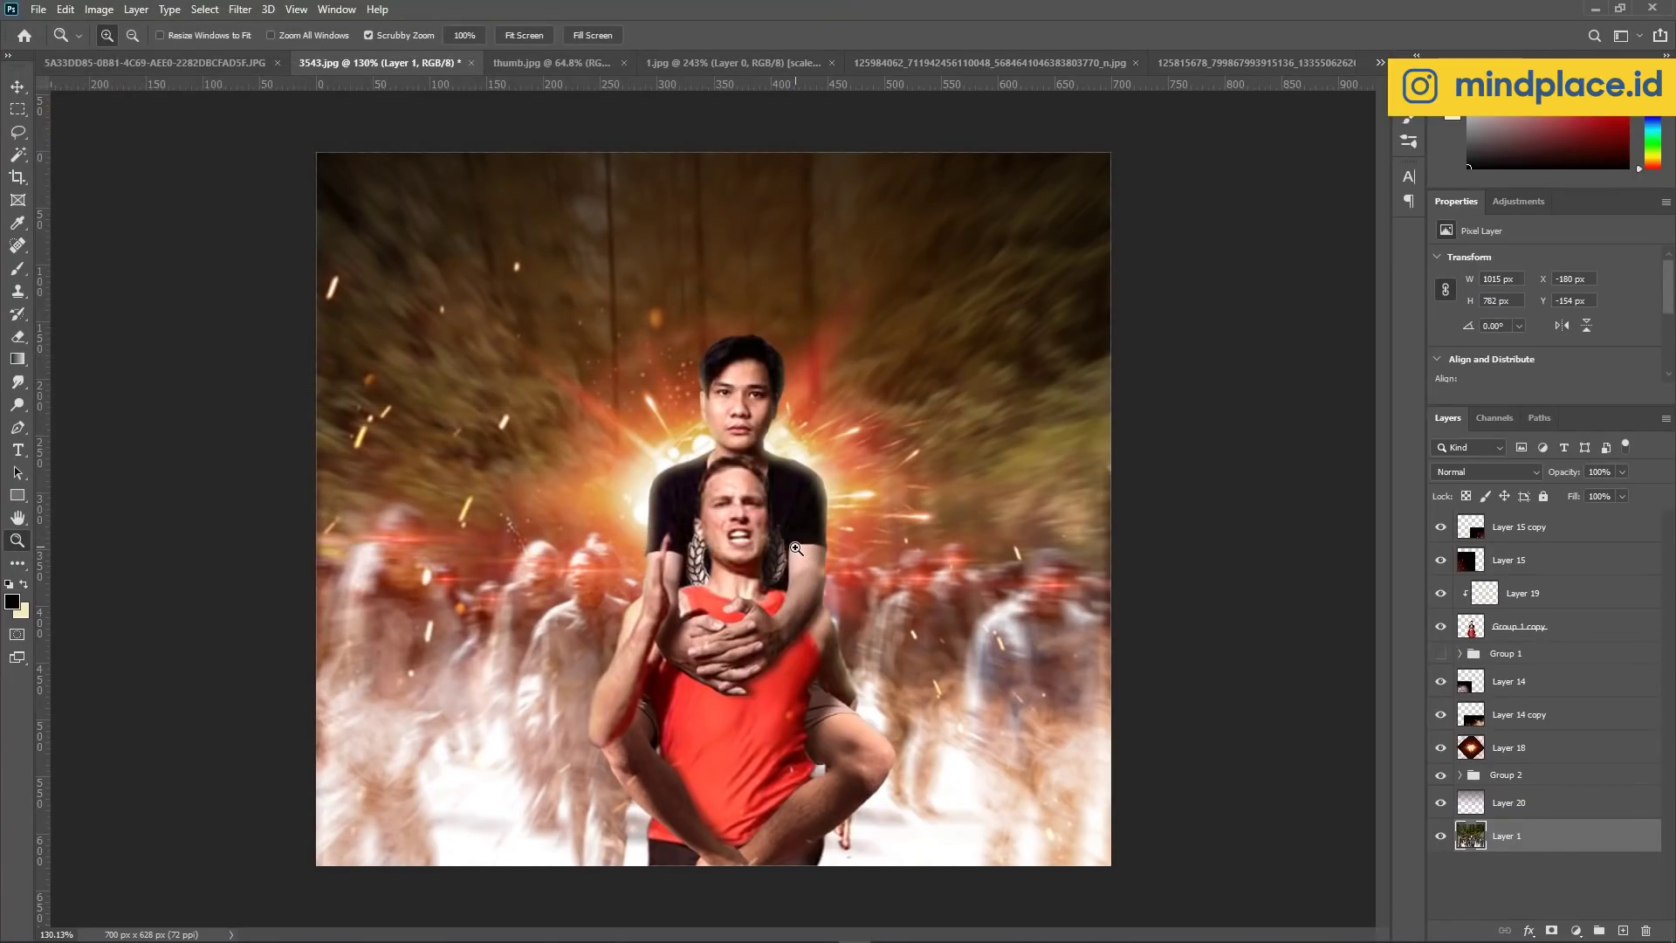
{"action": "left_click_drag", "start_coordinate": [747, 447], "coordinate": [747, 448]}
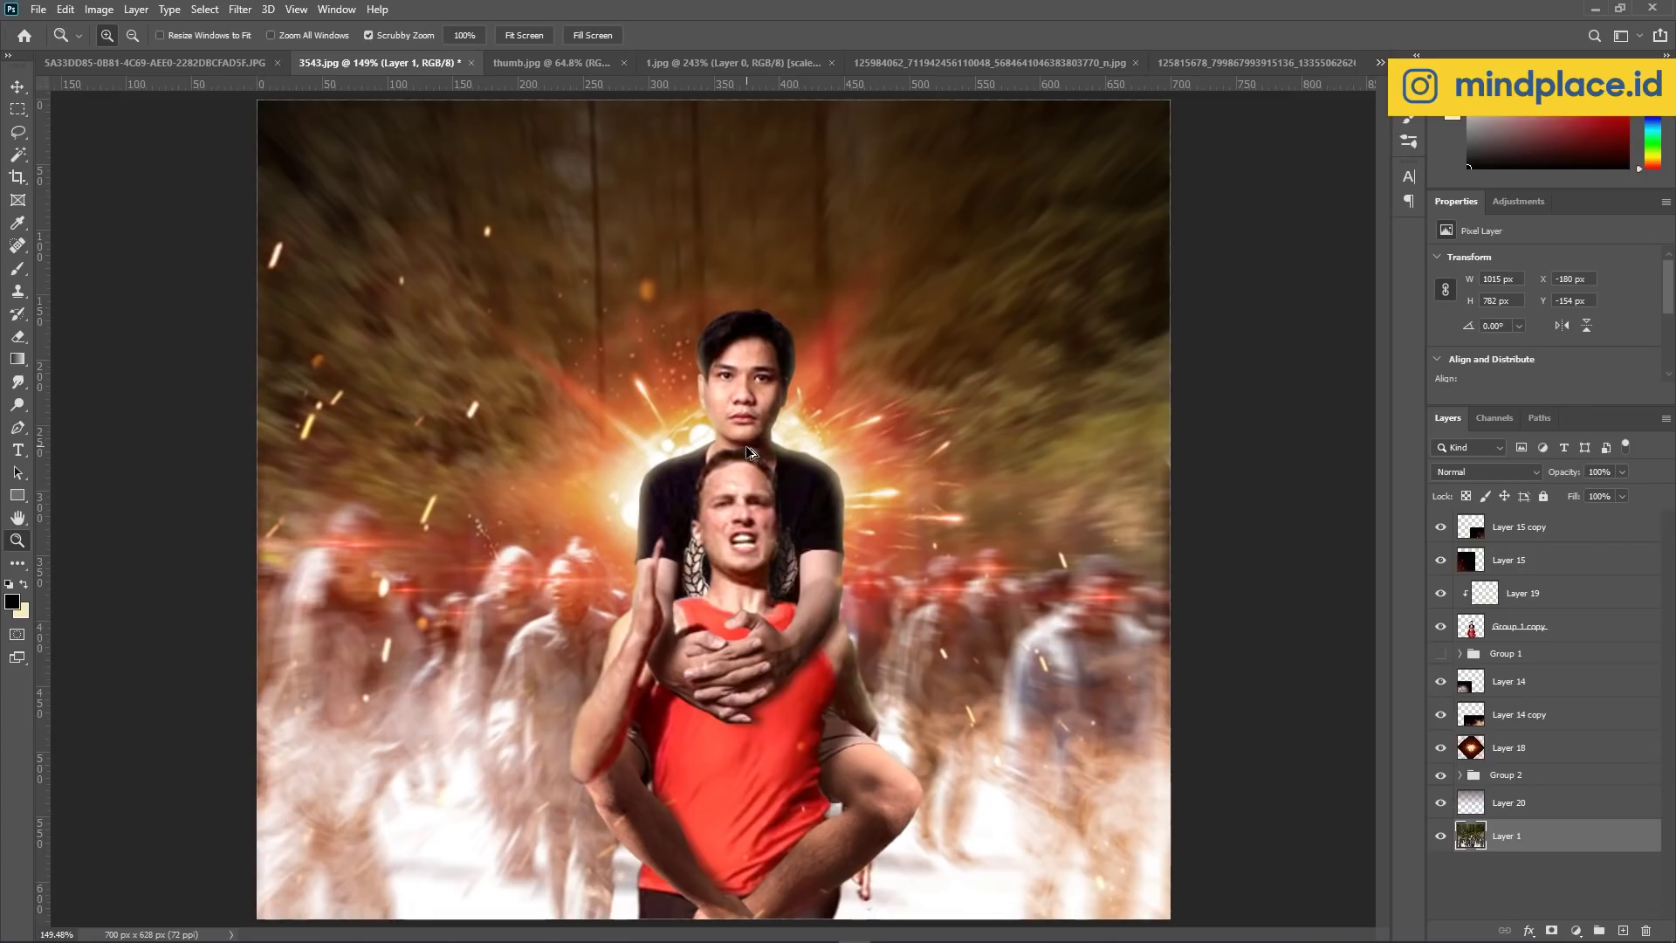
{"action": "left_click", "coordinate": [39, 9]}
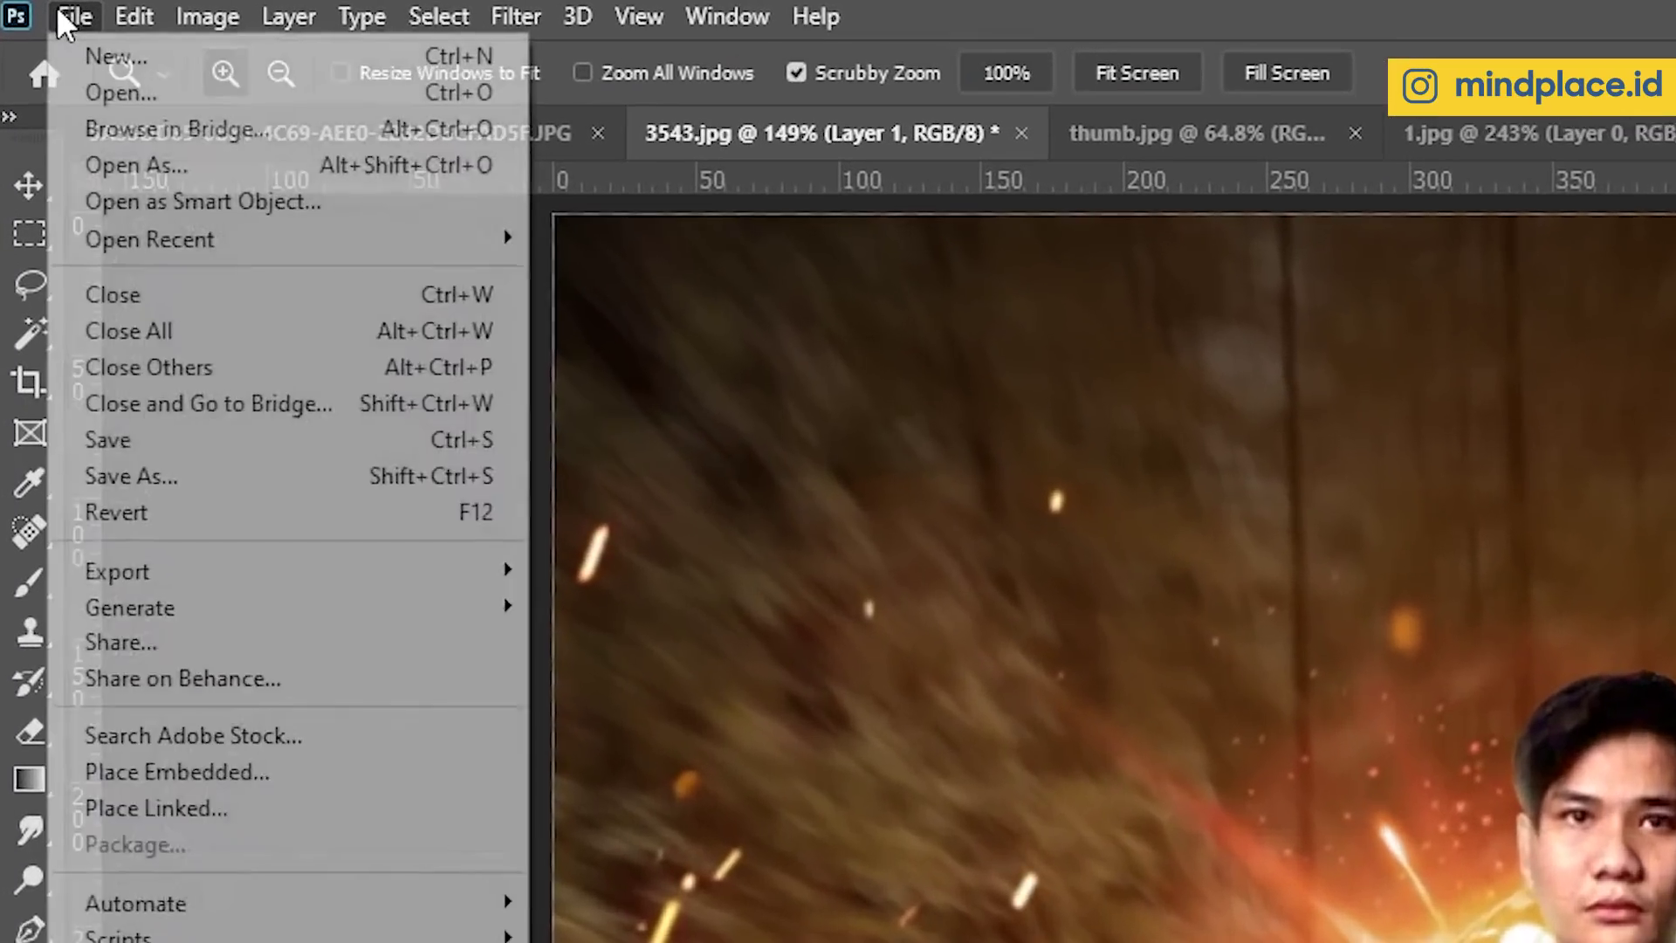
{"action": "mouse_move", "coordinate": [223, 314]}
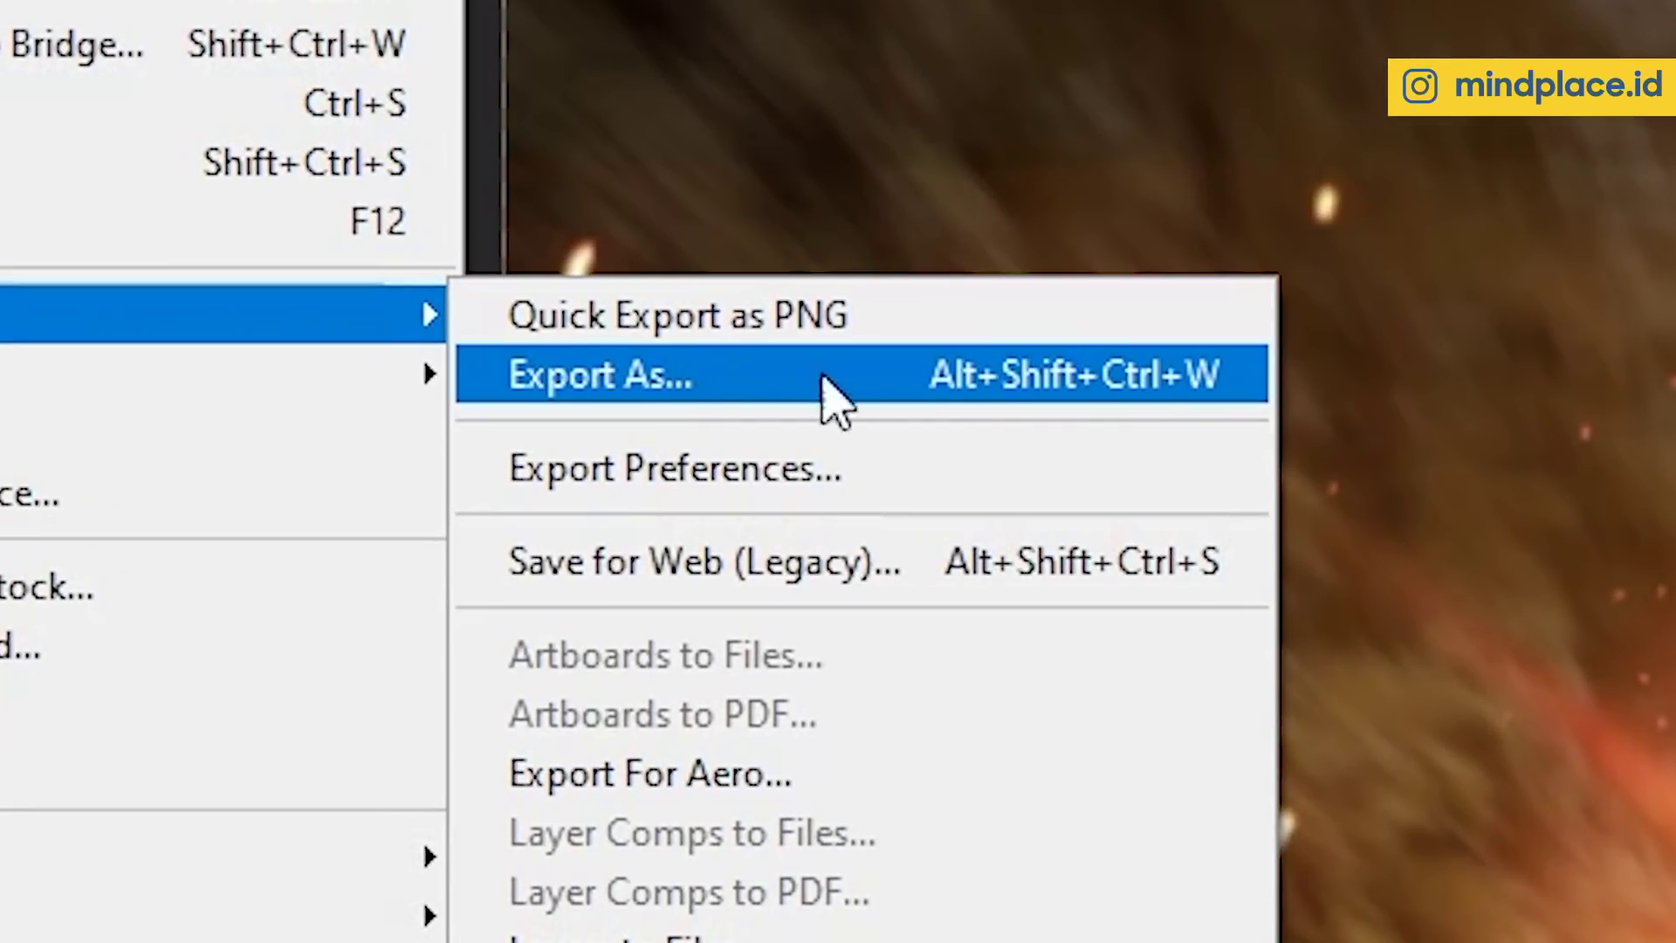
In Export As at 700×628 JPG, compare previews with Convert to sRGB on and off, then review formats.
{"action": "left_click", "coordinate": [1168, 397]}
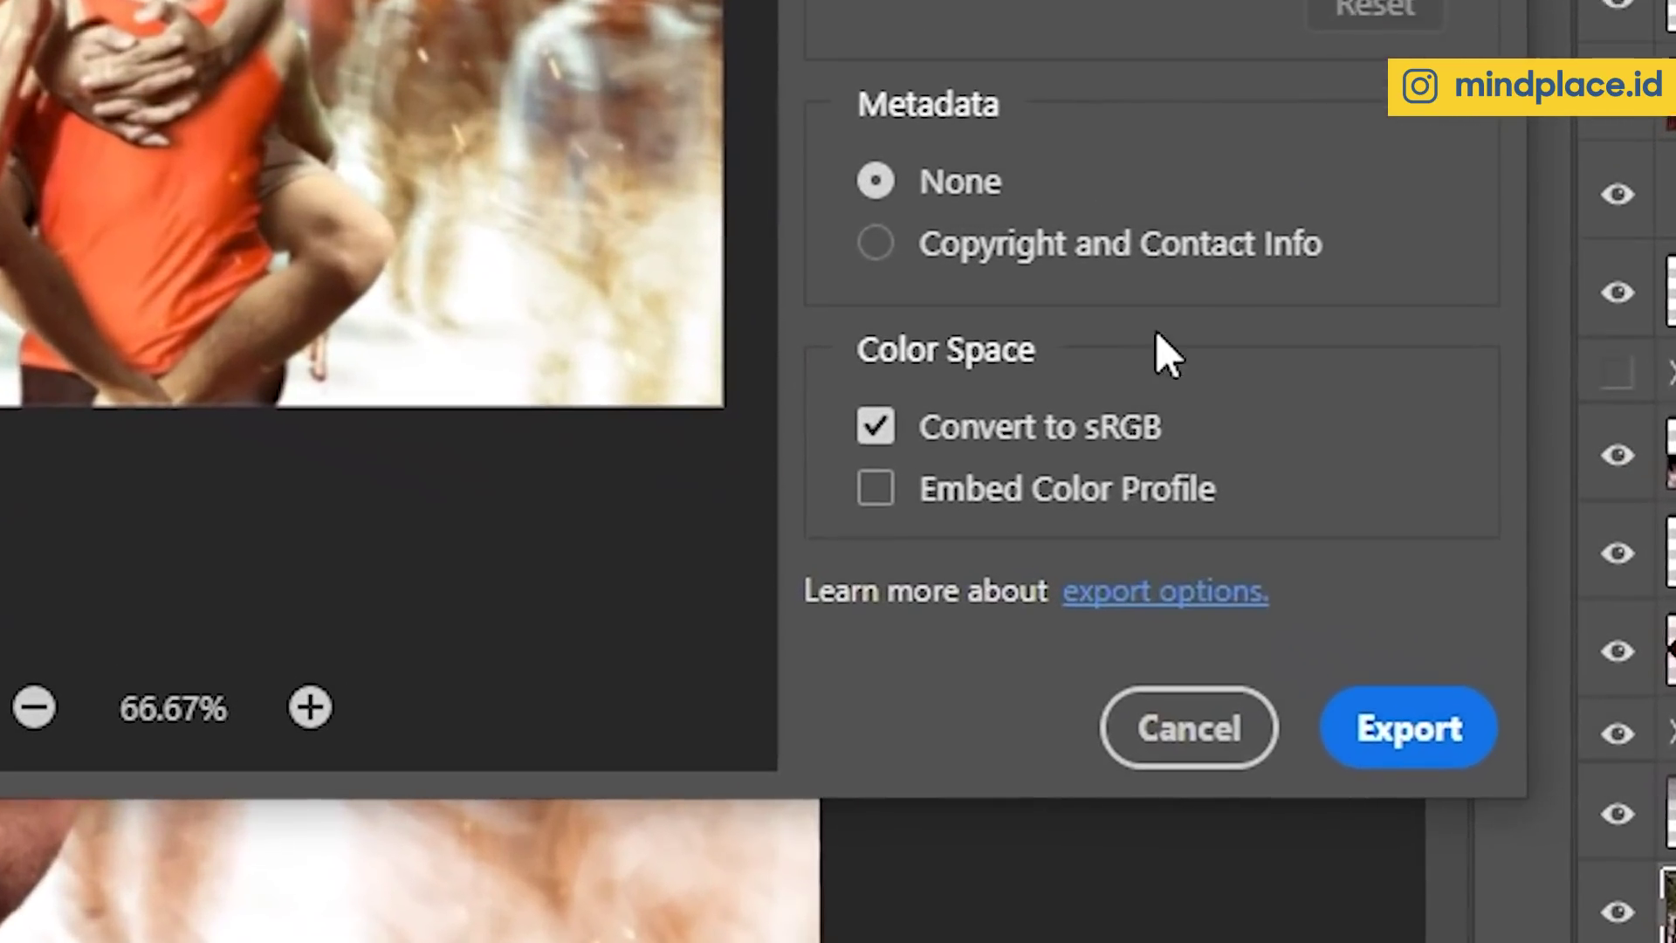
{"action": "left_click", "coordinate": [863, 417]}
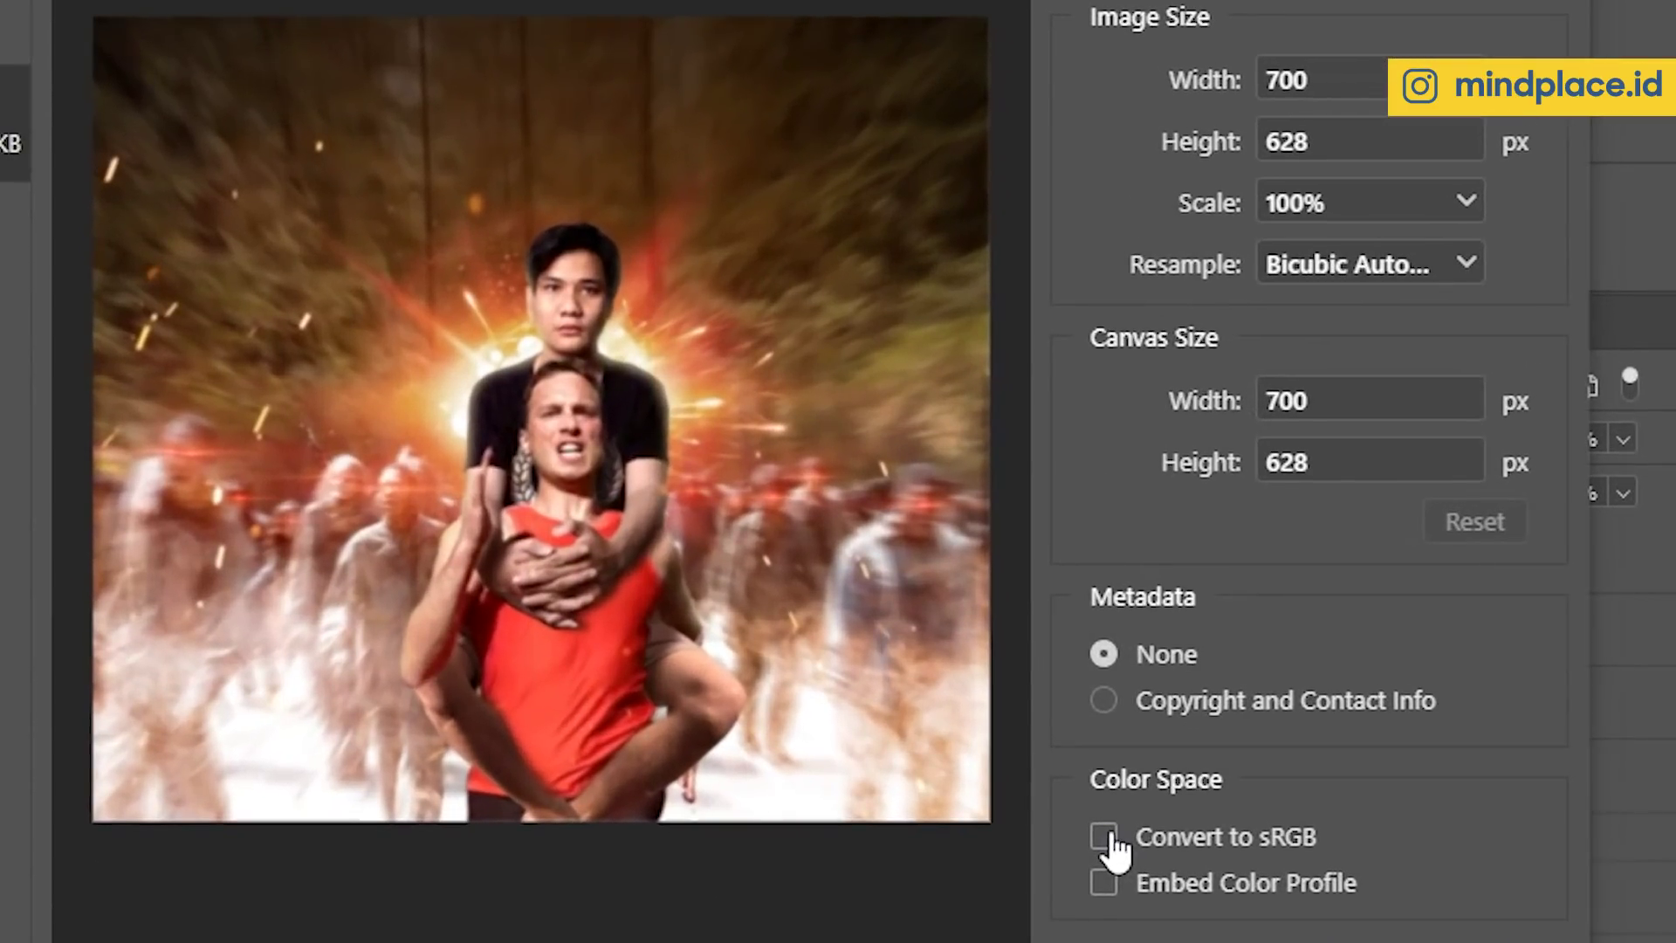
{"action": "left_click", "coordinate": [1386, 652]}
{"action": "left_click", "coordinate": [1105, 838]}
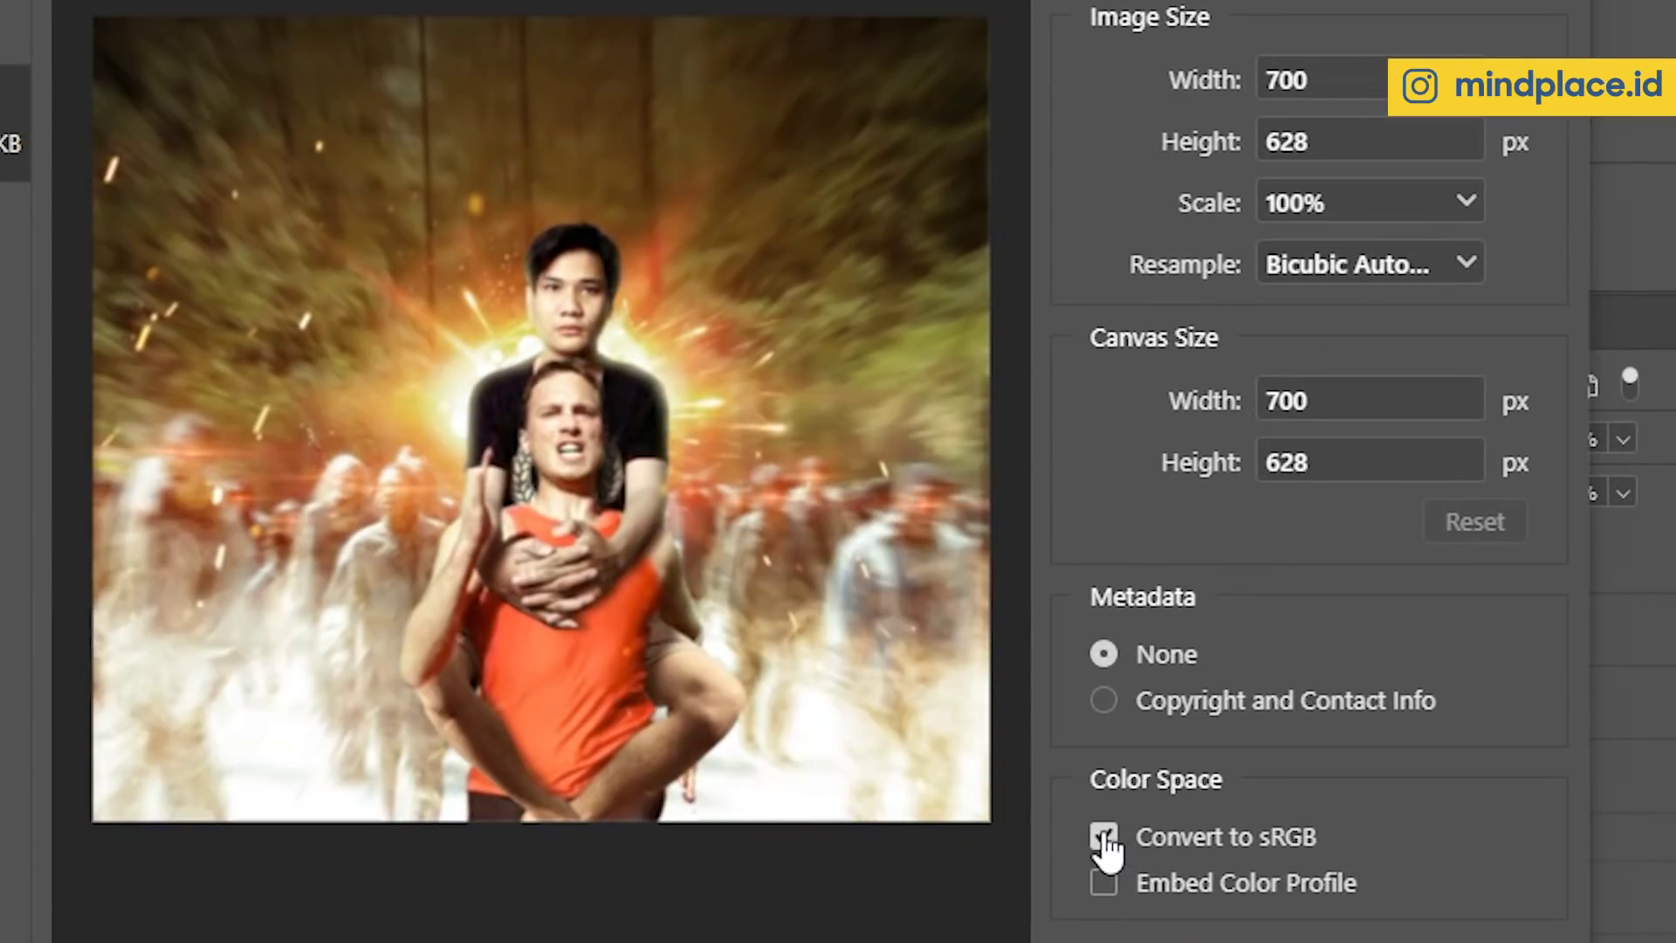
{"action": "left_click", "coordinate": [1105, 838]}
{"action": "left_click", "coordinate": [1105, 838]}
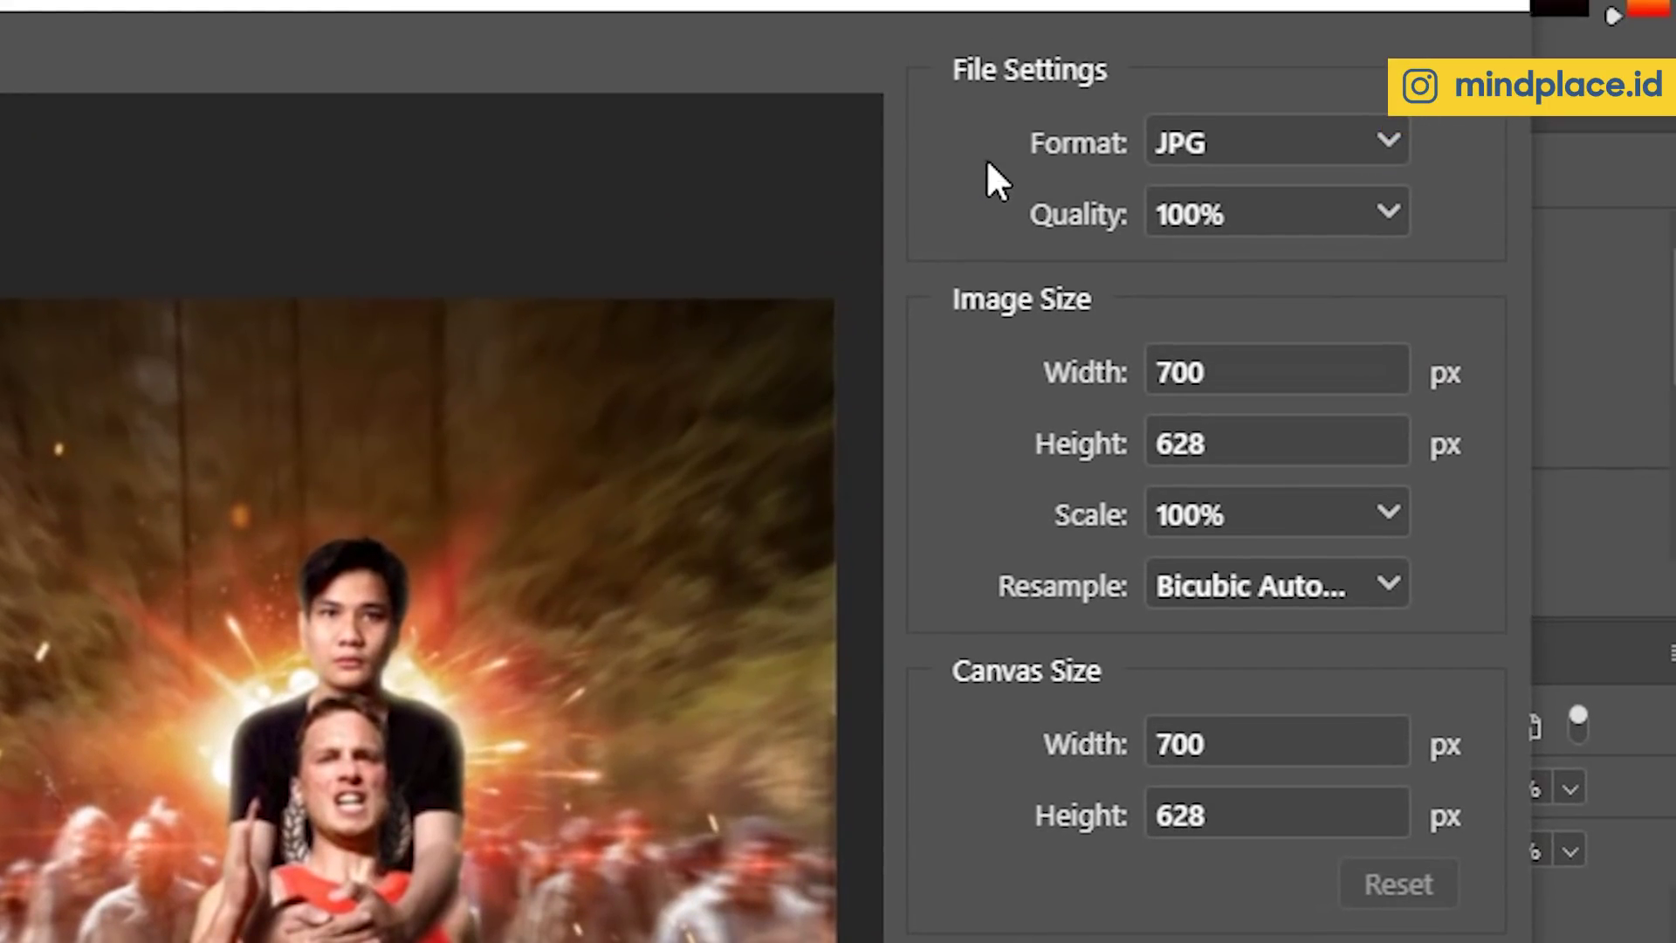
{"action": "left_click", "coordinate": [1234, 157]}
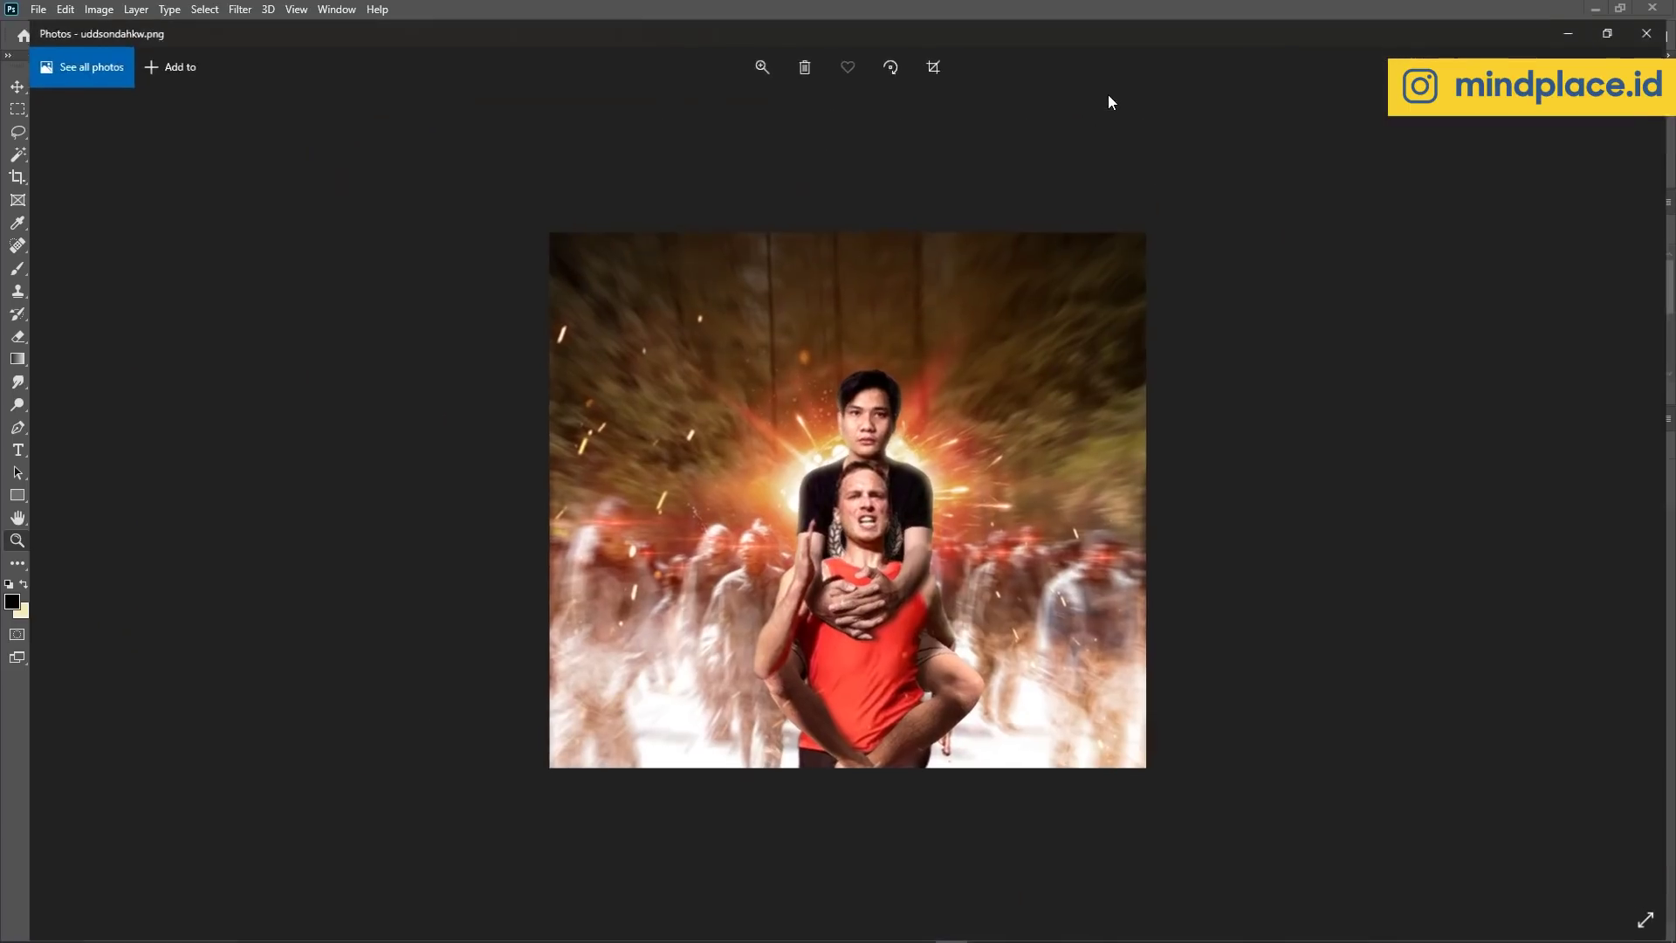